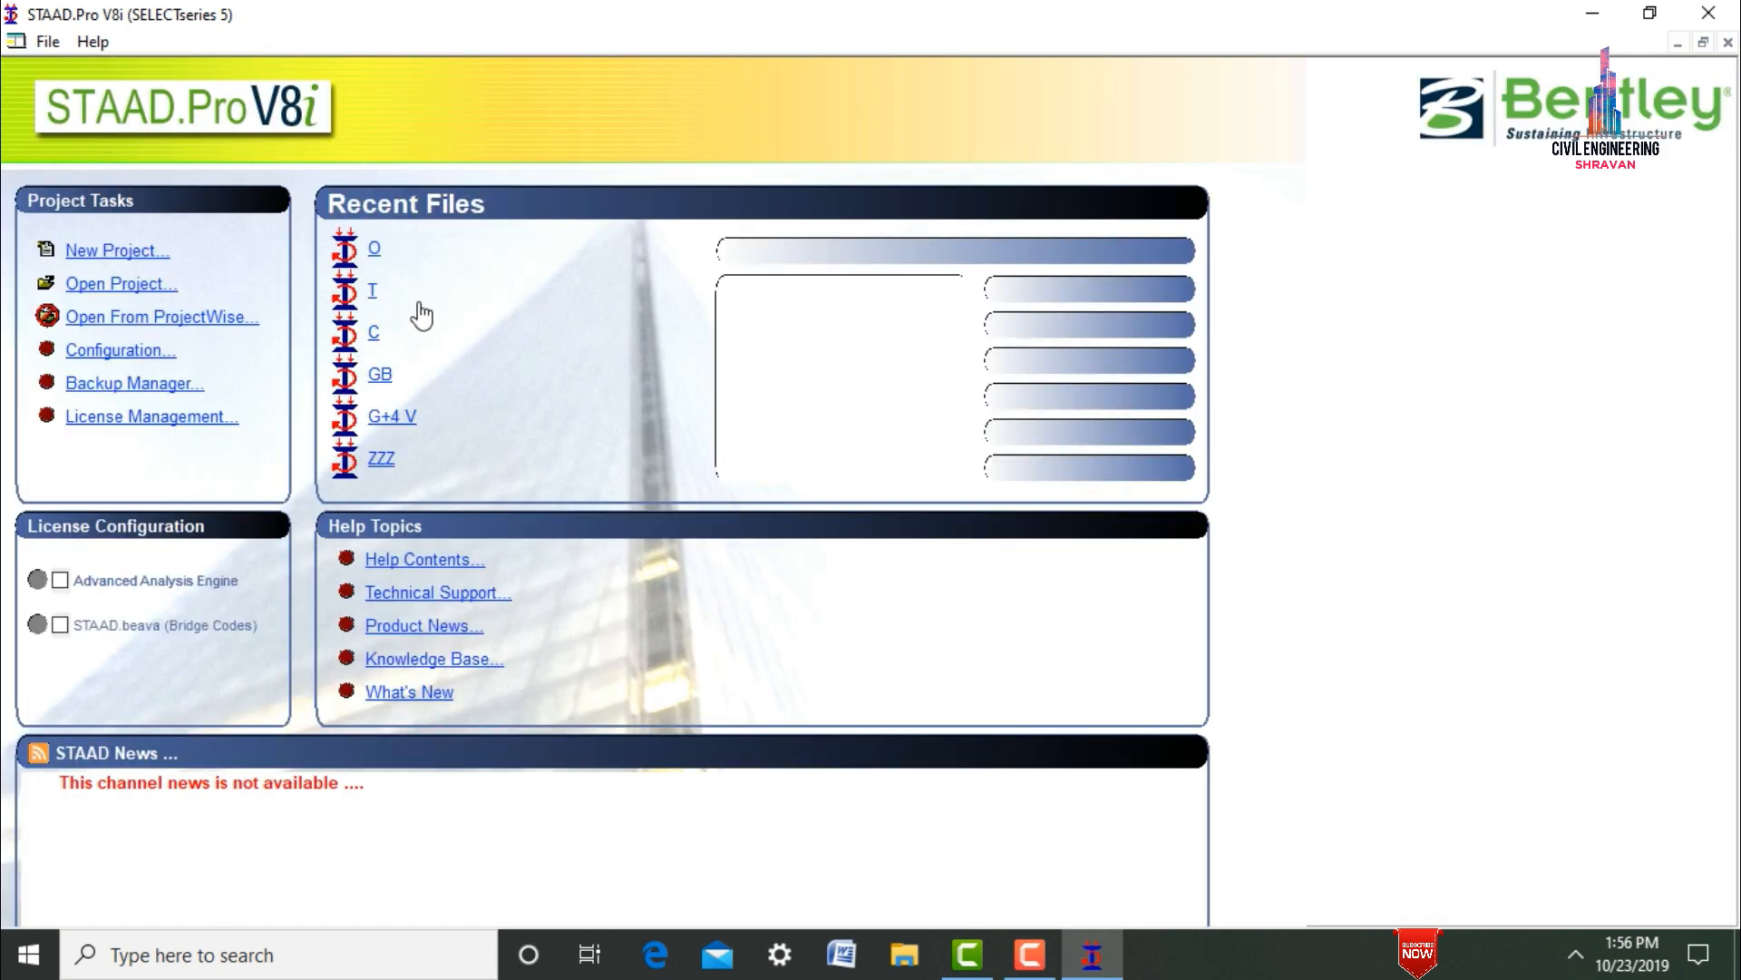
# - Open the recent G+4 V model, maximize its 3D rendered view and inspect the building from different angles
pyautogui.click(396, 416)
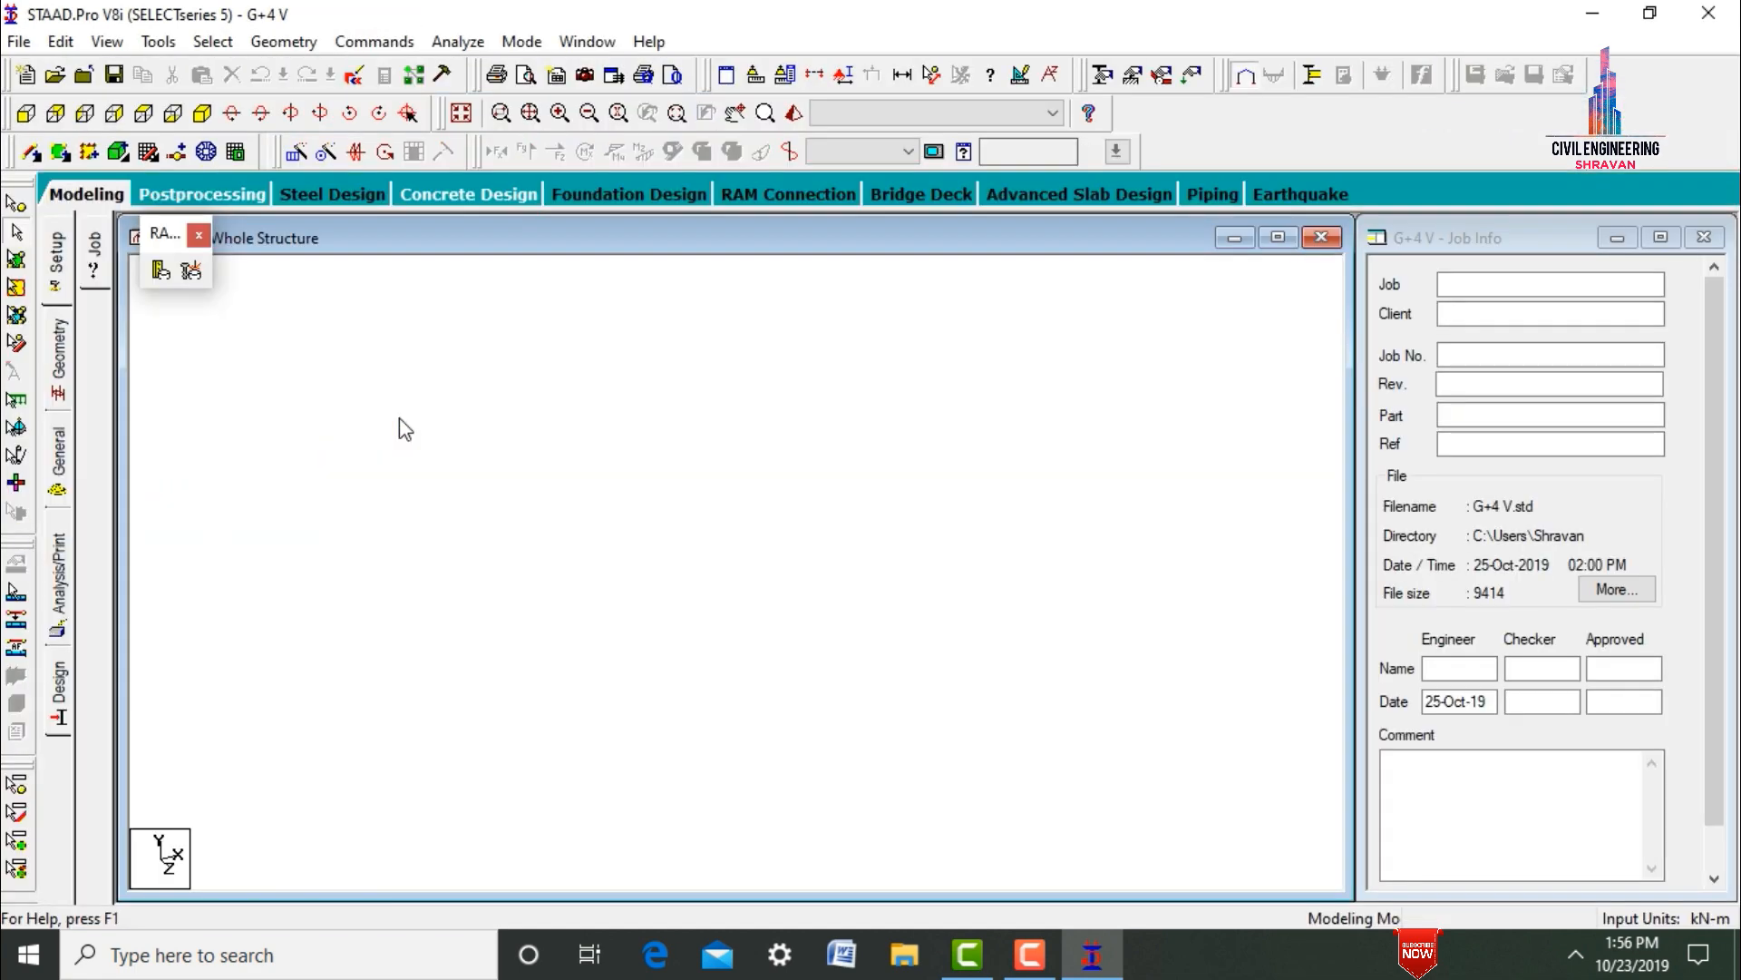
pyautogui.click(793, 114)
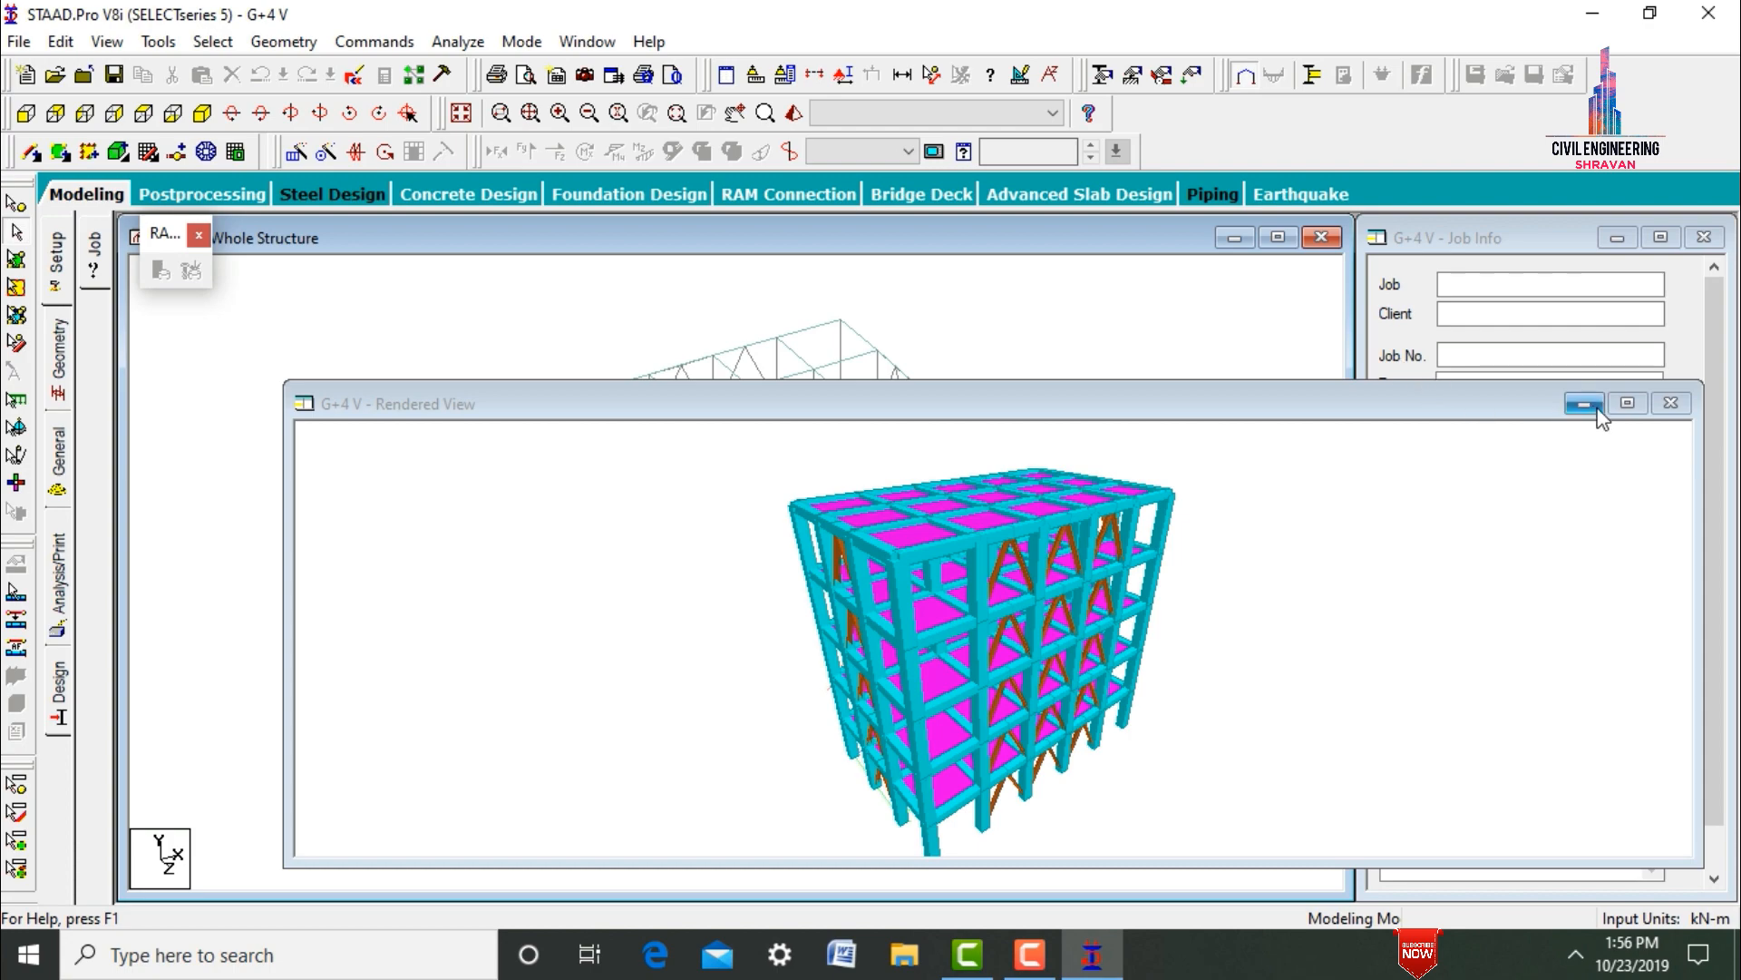
pyautogui.click(1628, 402)
pyautogui.moveTo(958, 618); pyautogui.dragTo(879, 548)
pyautogui.click(198, 235)
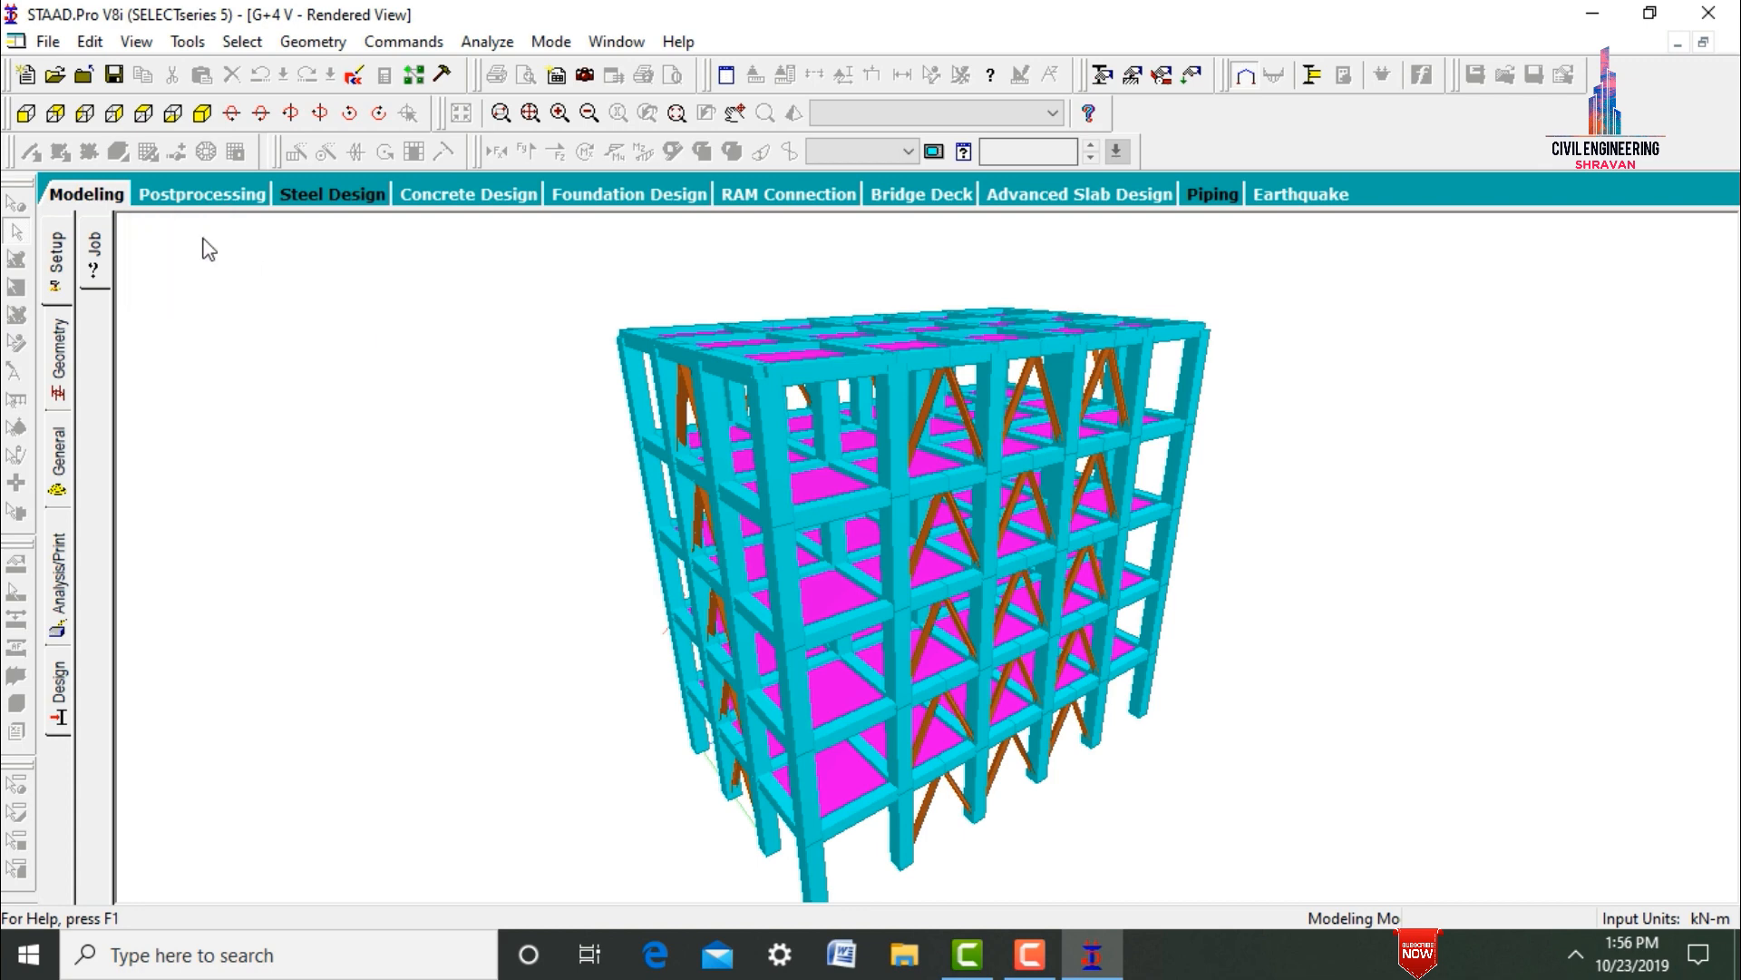
pyautogui.moveTo(1096, 509); pyautogui.dragTo(976, 642)
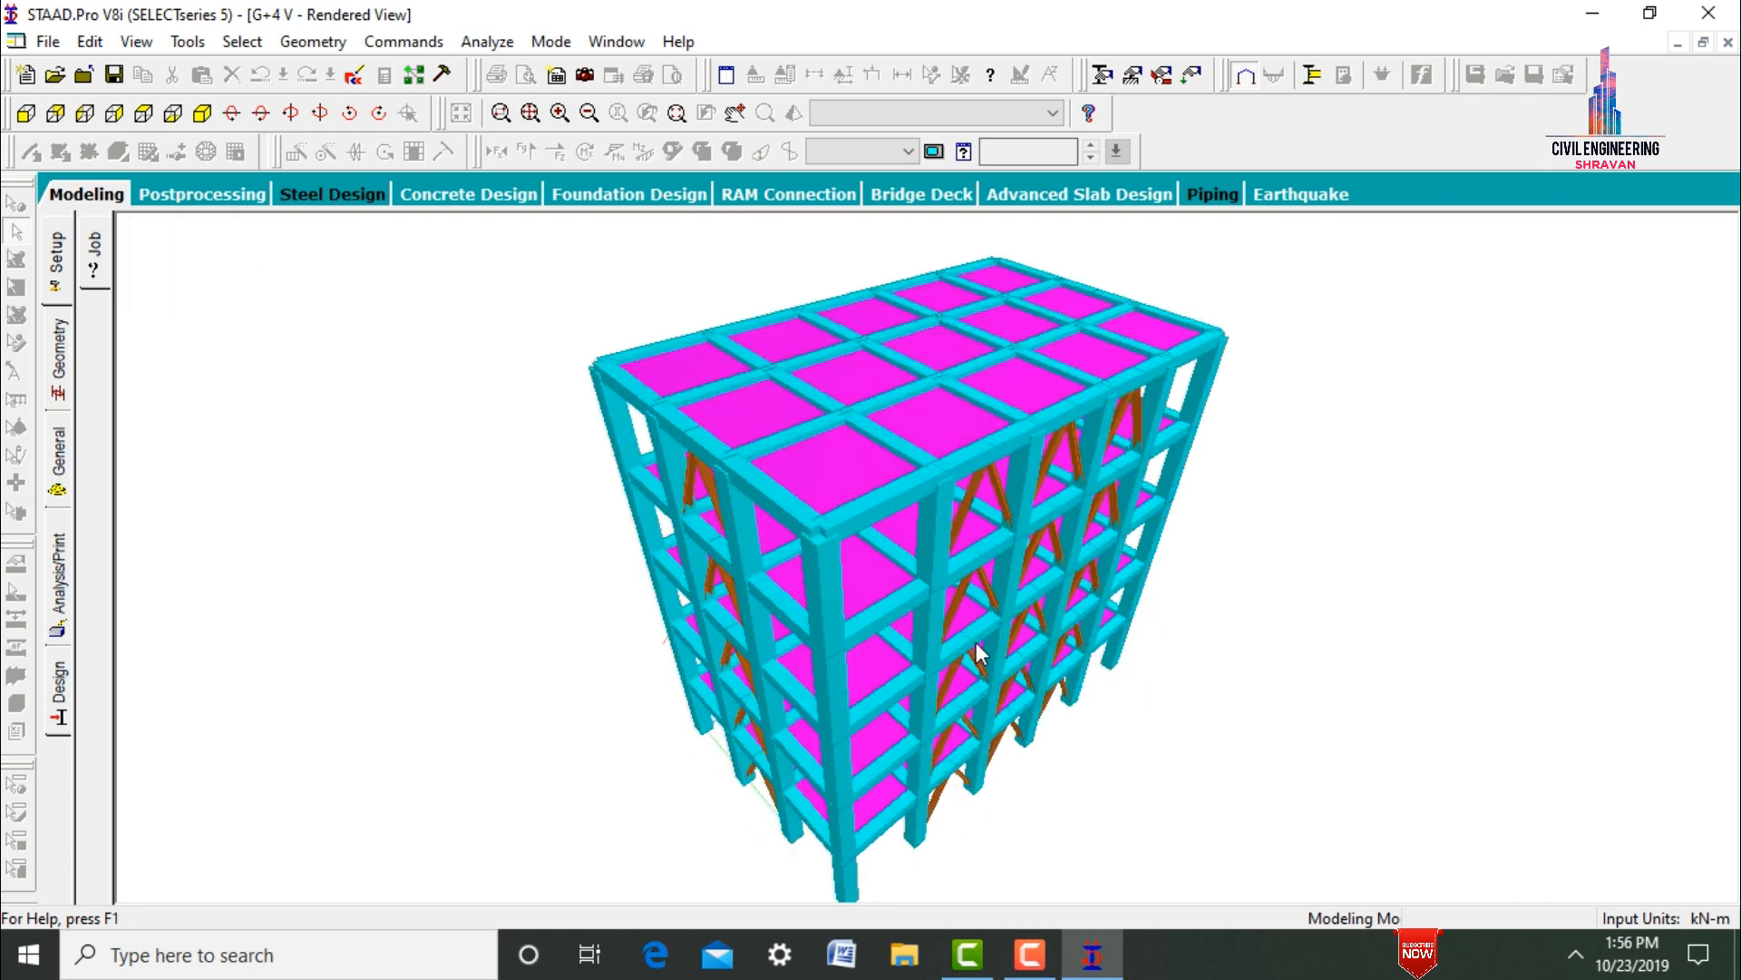
# - Start a new seismic definition in the load definitions, using the IS 1893 - 2002/2005 code type
pyautogui.click(60, 485)
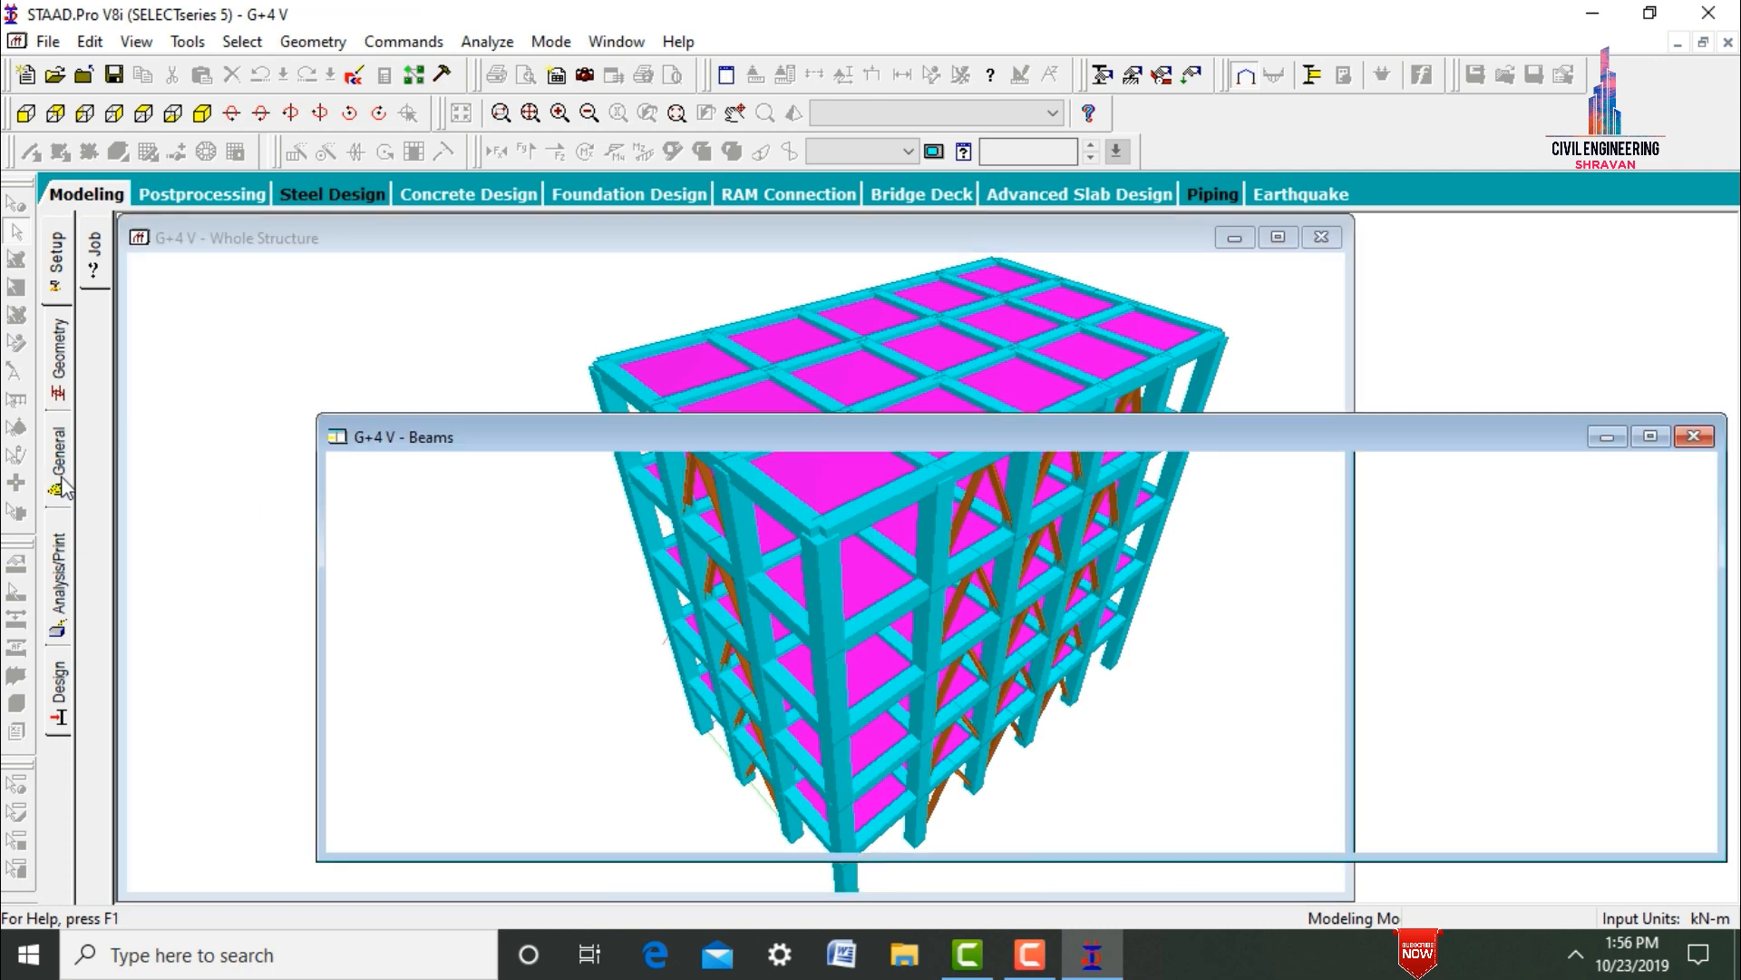
pyautogui.click(96, 571)
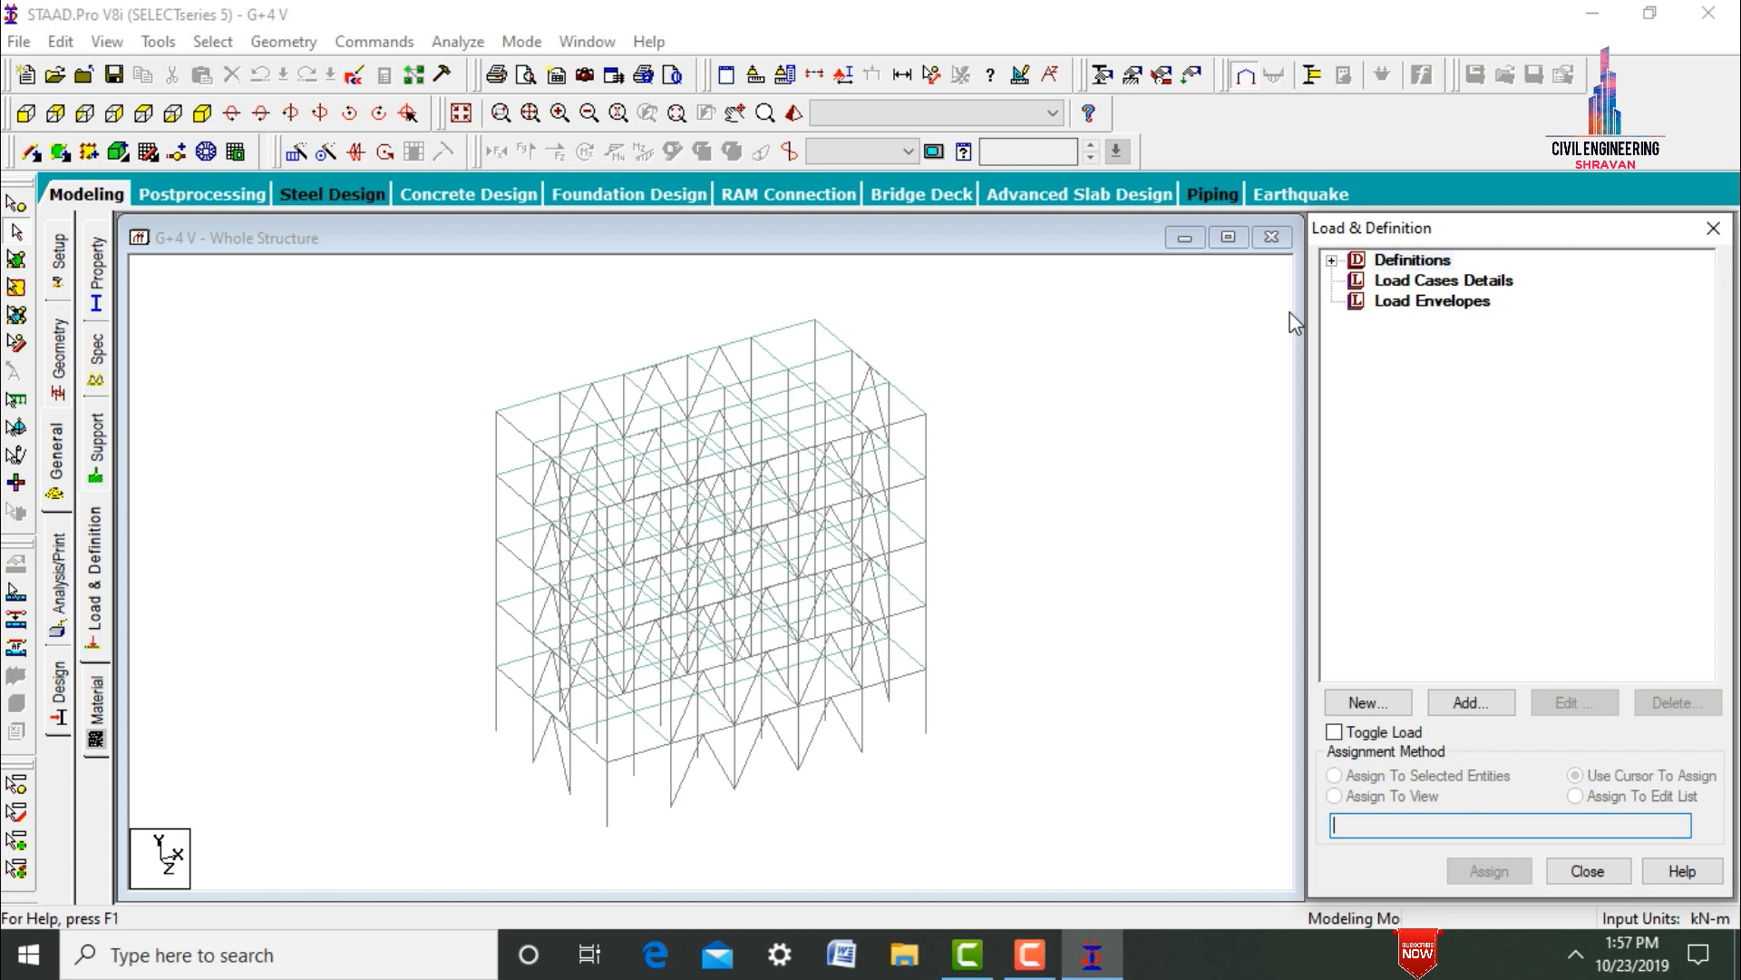
pyautogui.click(1332, 260)
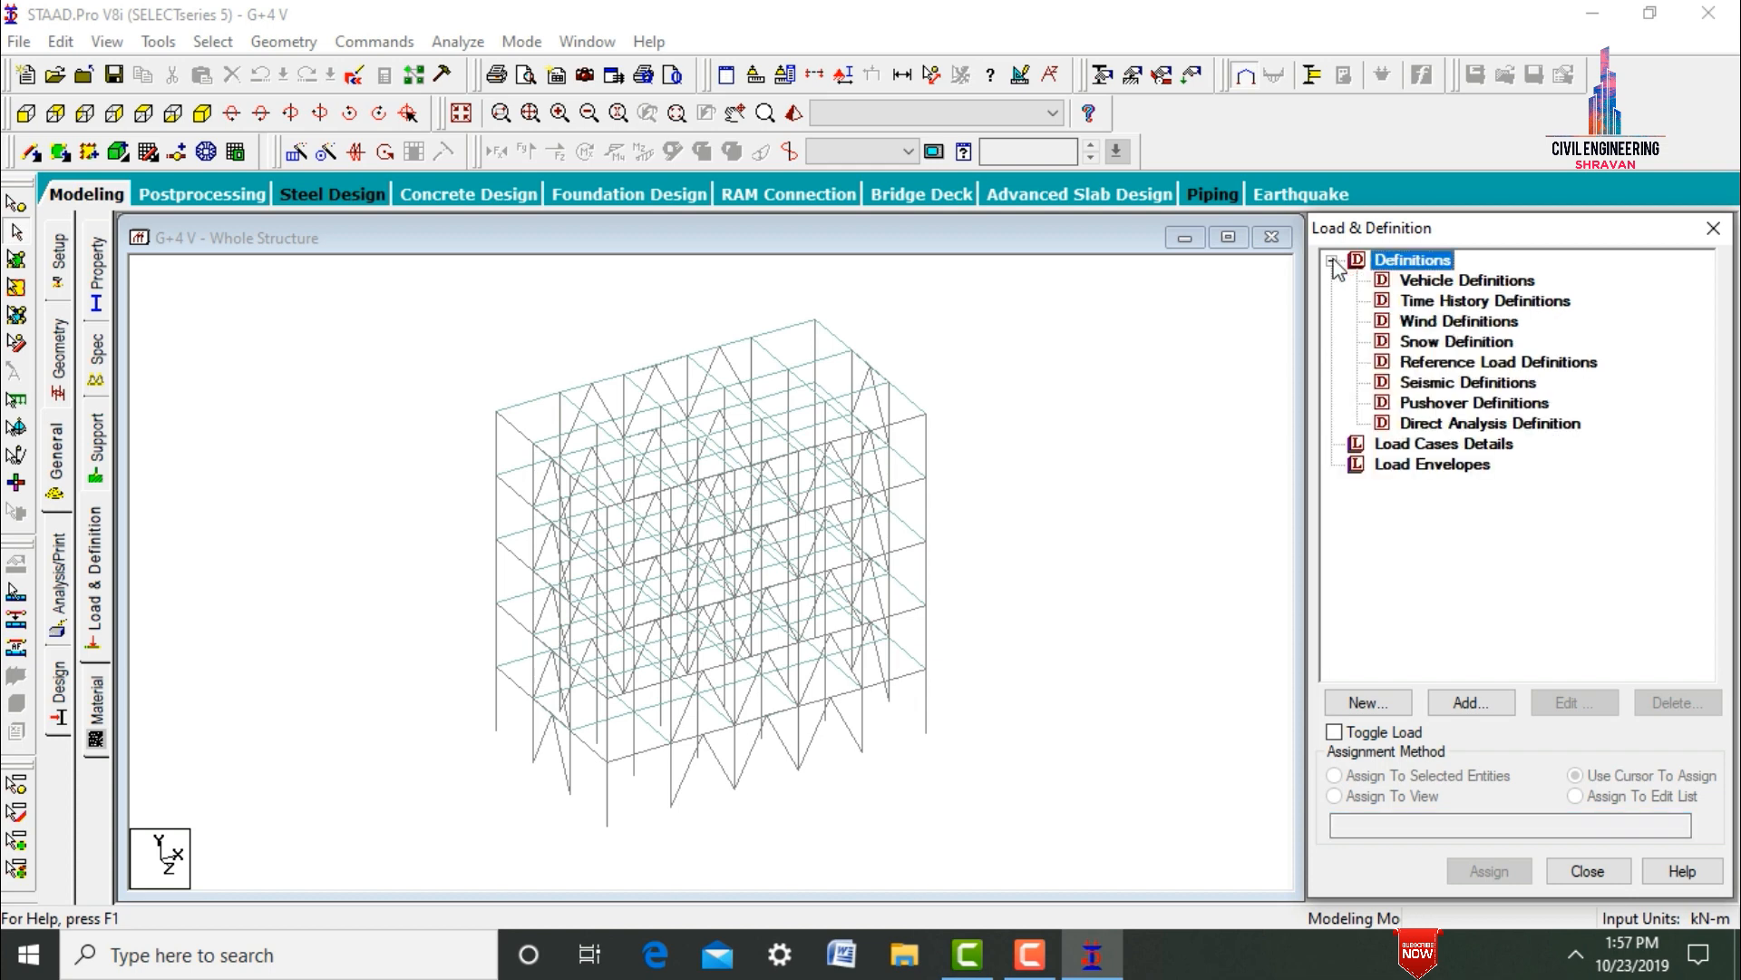
pyautogui.click(1439, 384)
pyautogui.click(1462, 703)
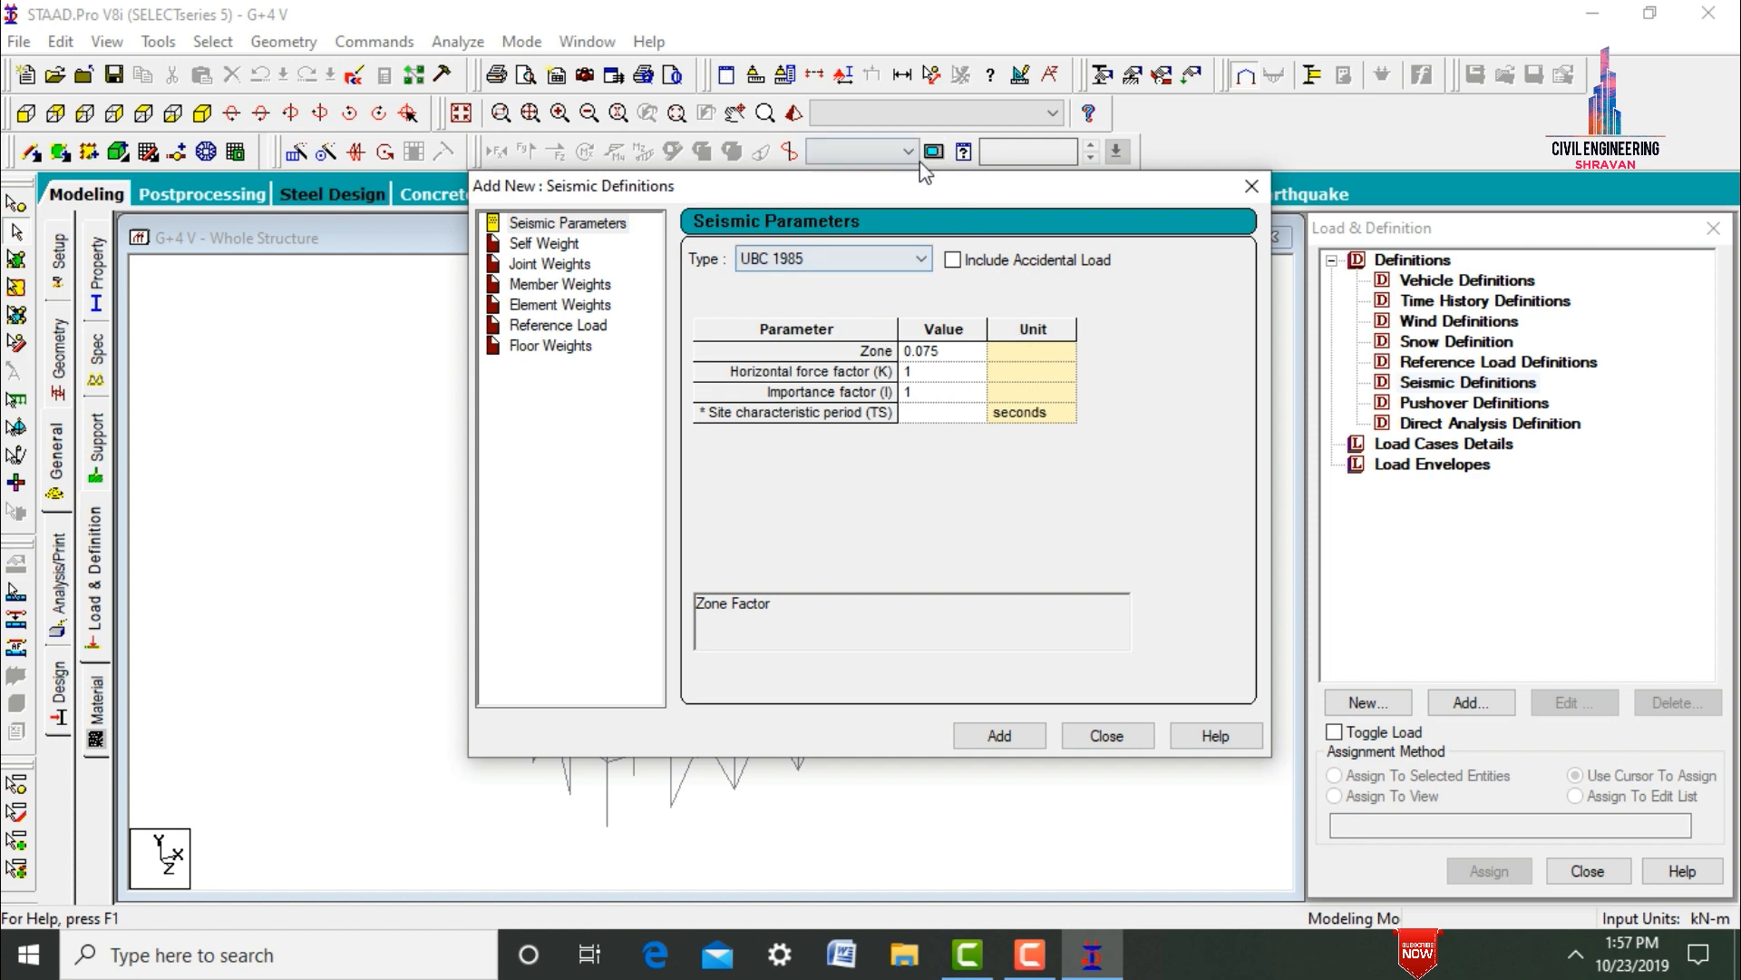
pyautogui.click(876, 247)
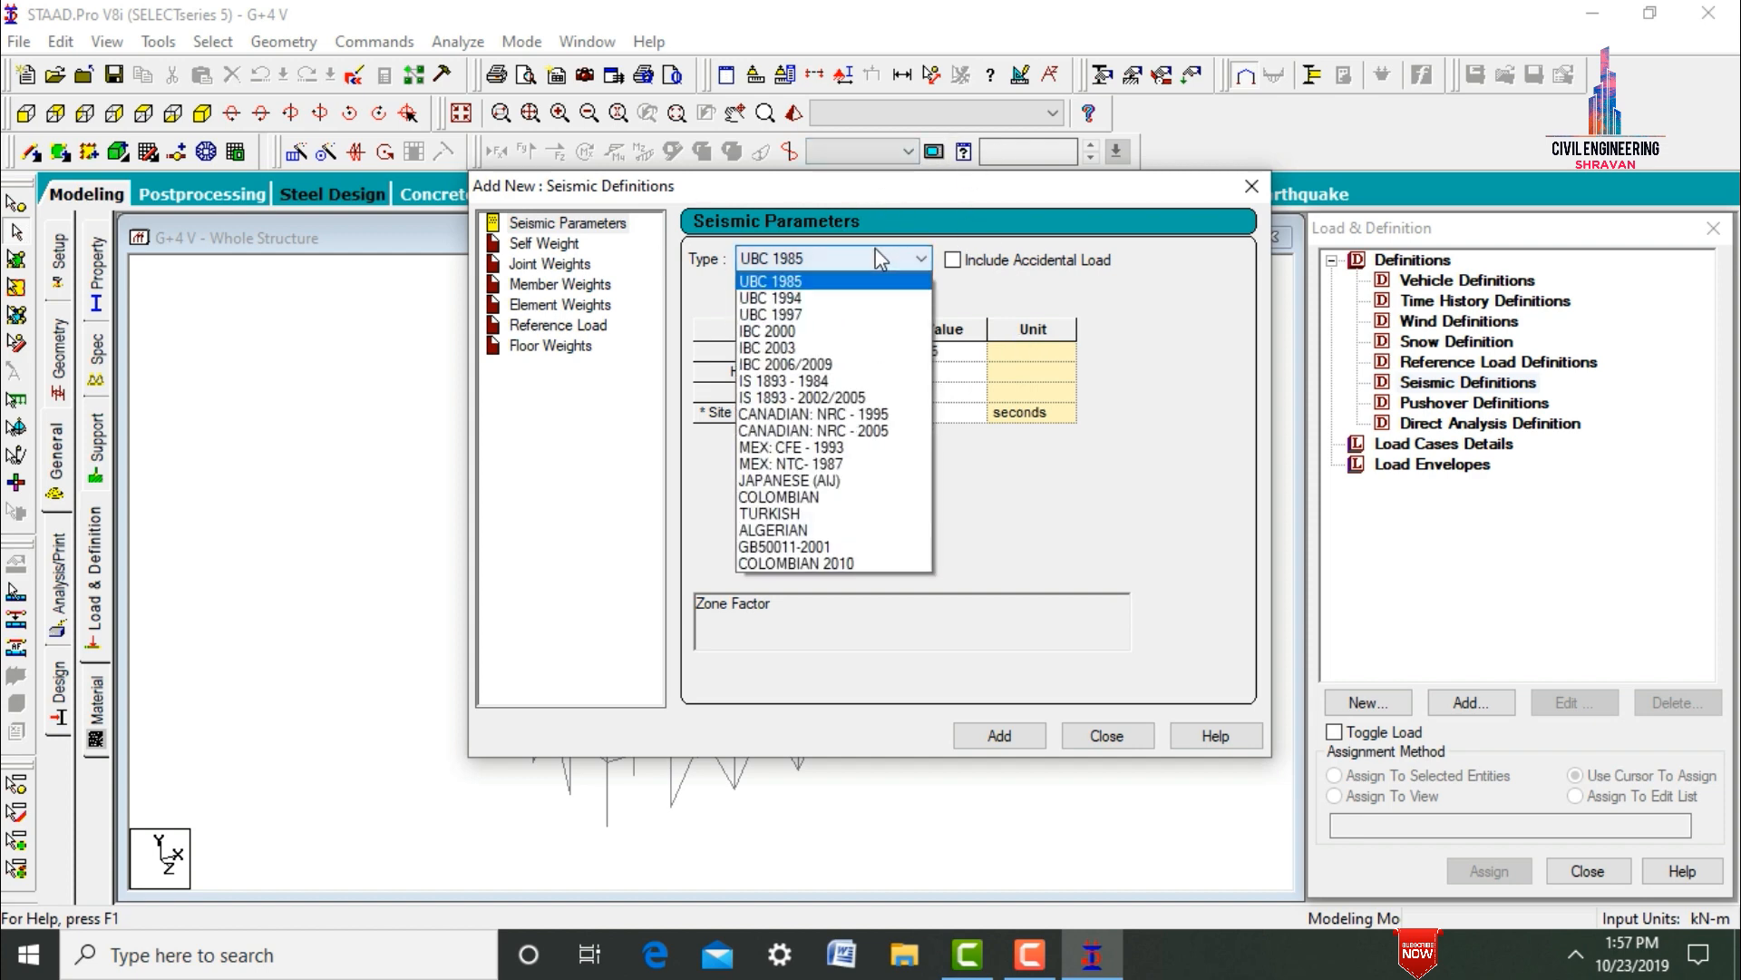
pyautogui.click(864, 400)
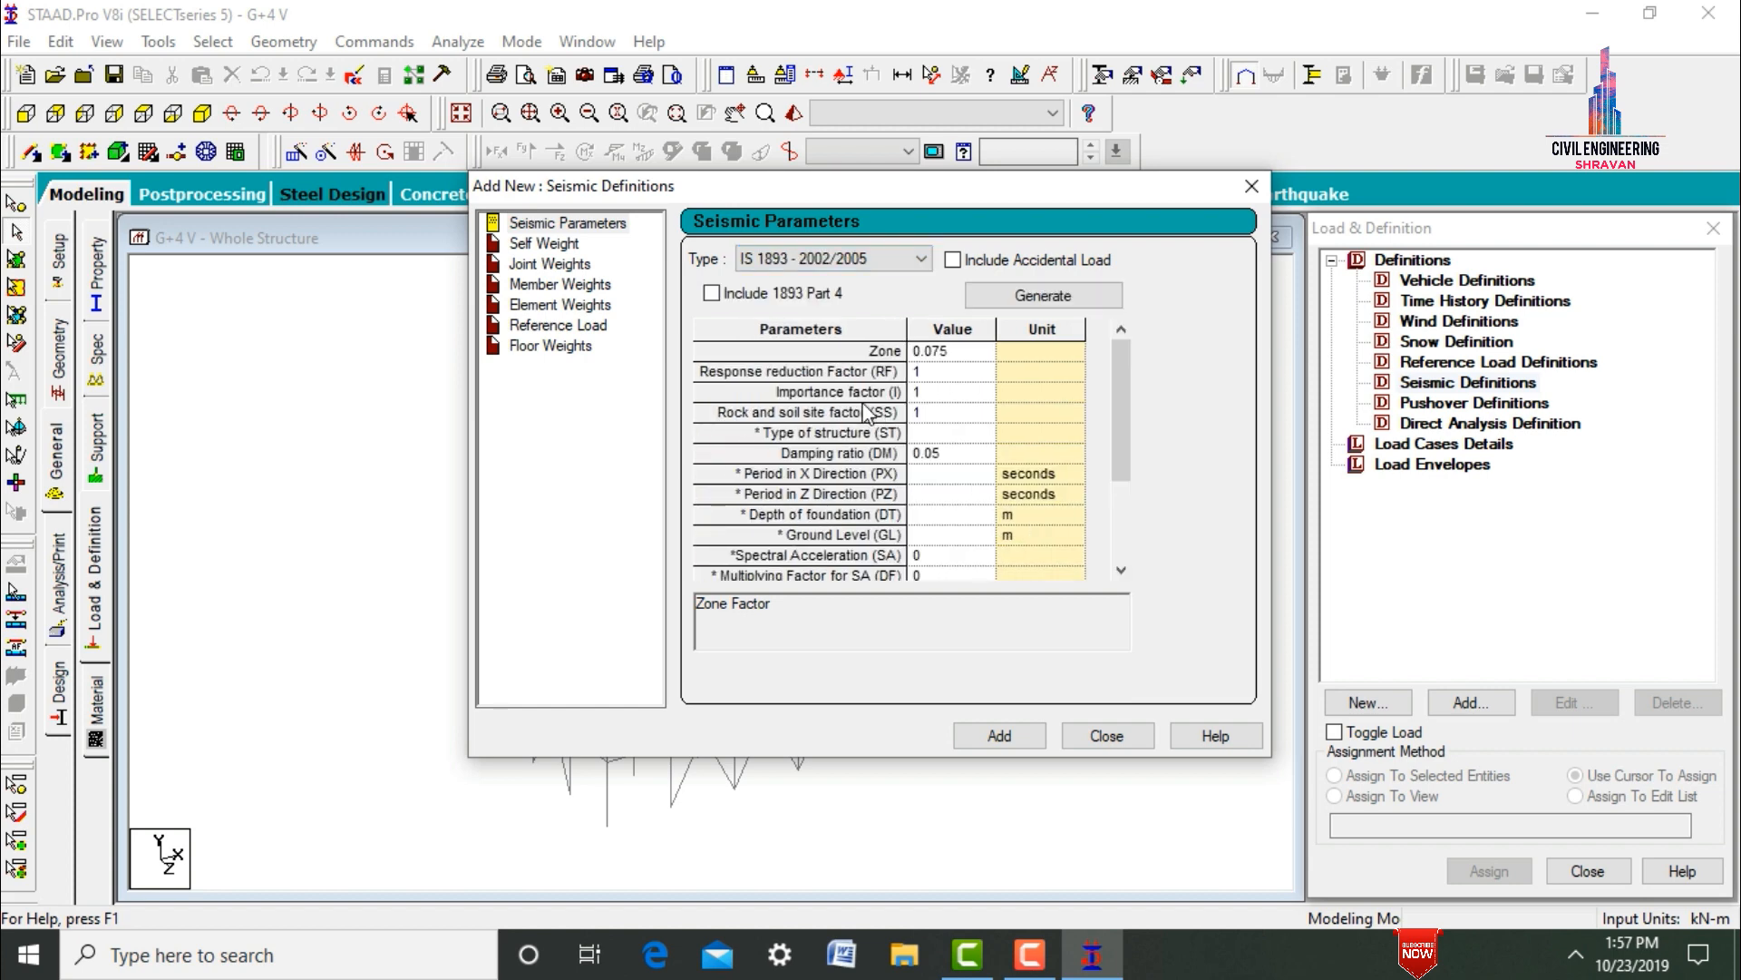
# - Open the IS:1893 parameter generator and define the zone factor by Zone instead of City, choosing zone V
pyautogui.click(1044, 297)
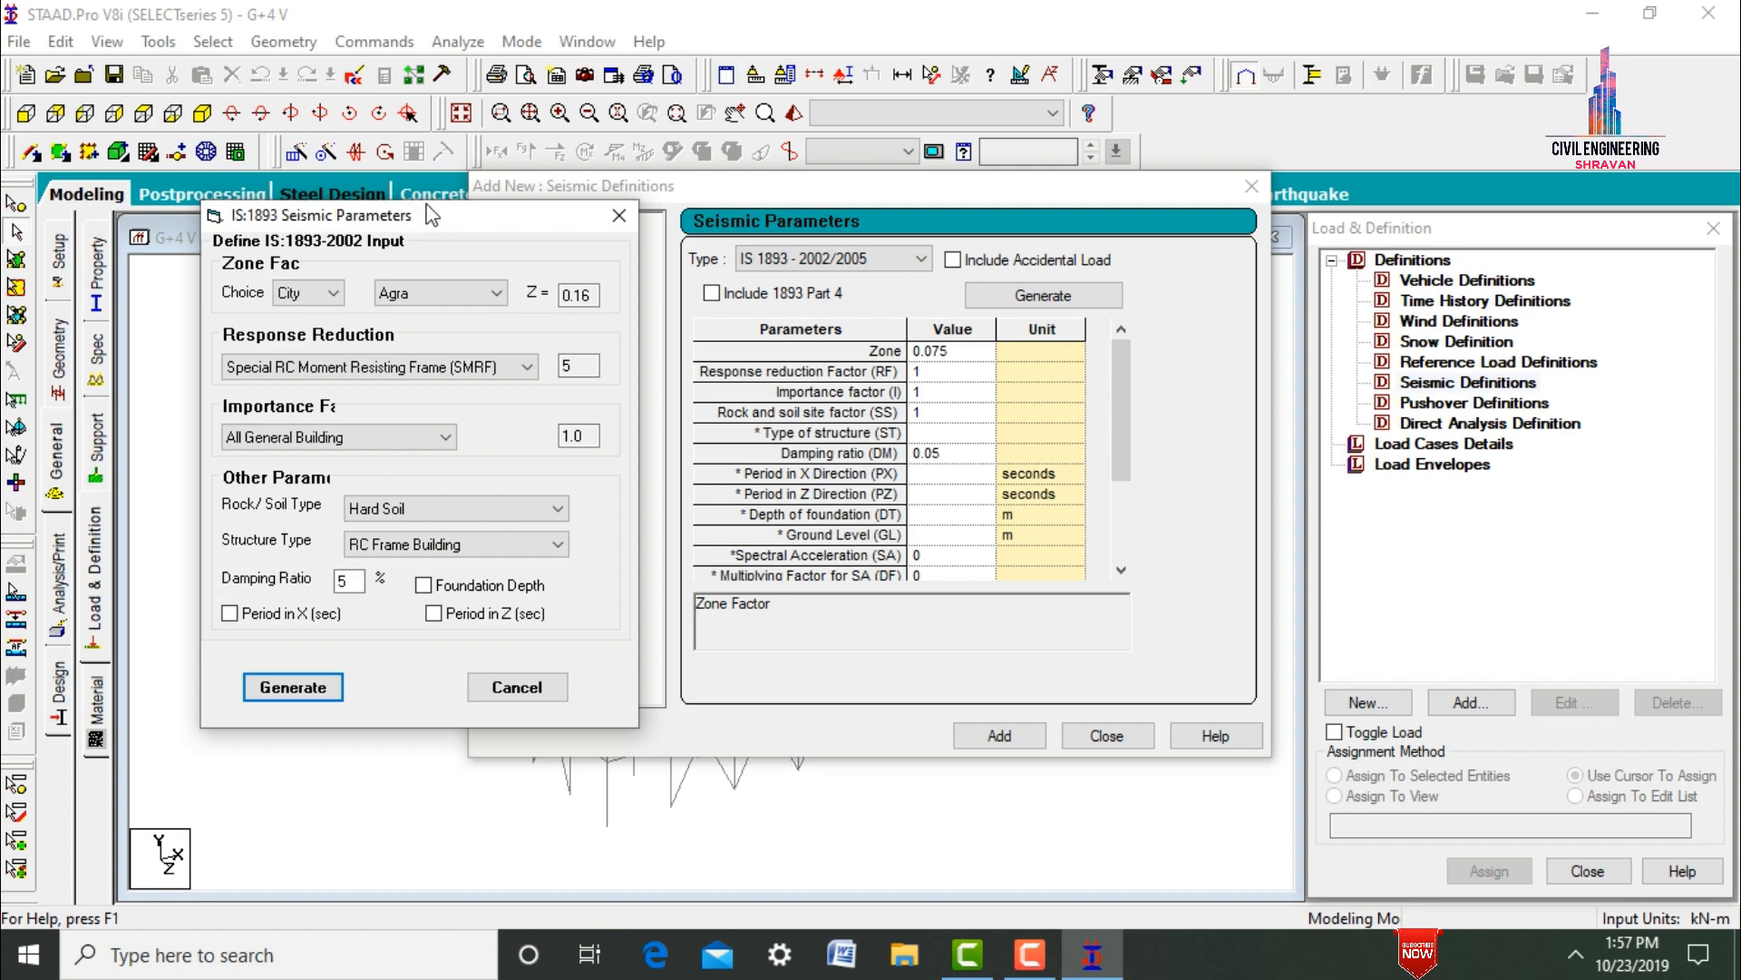
pyautogui.moveTo(341, 221); pyautogui.dragTo(426, 277)
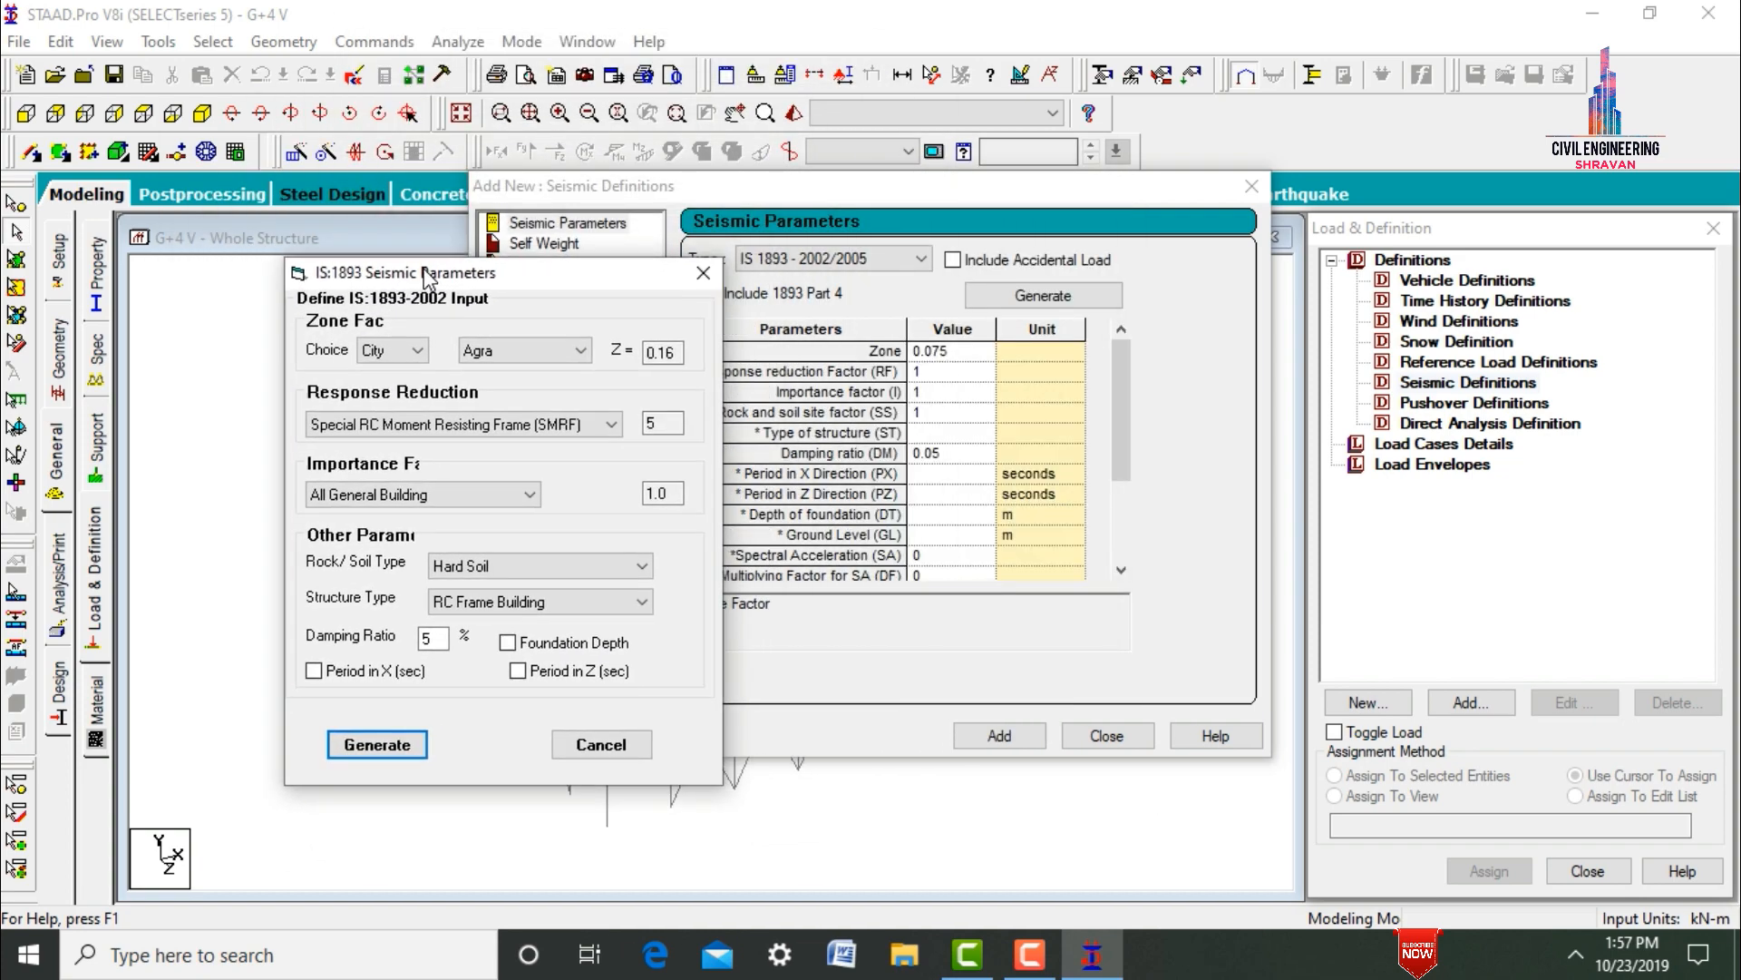
pyautogui.click(415, 350)
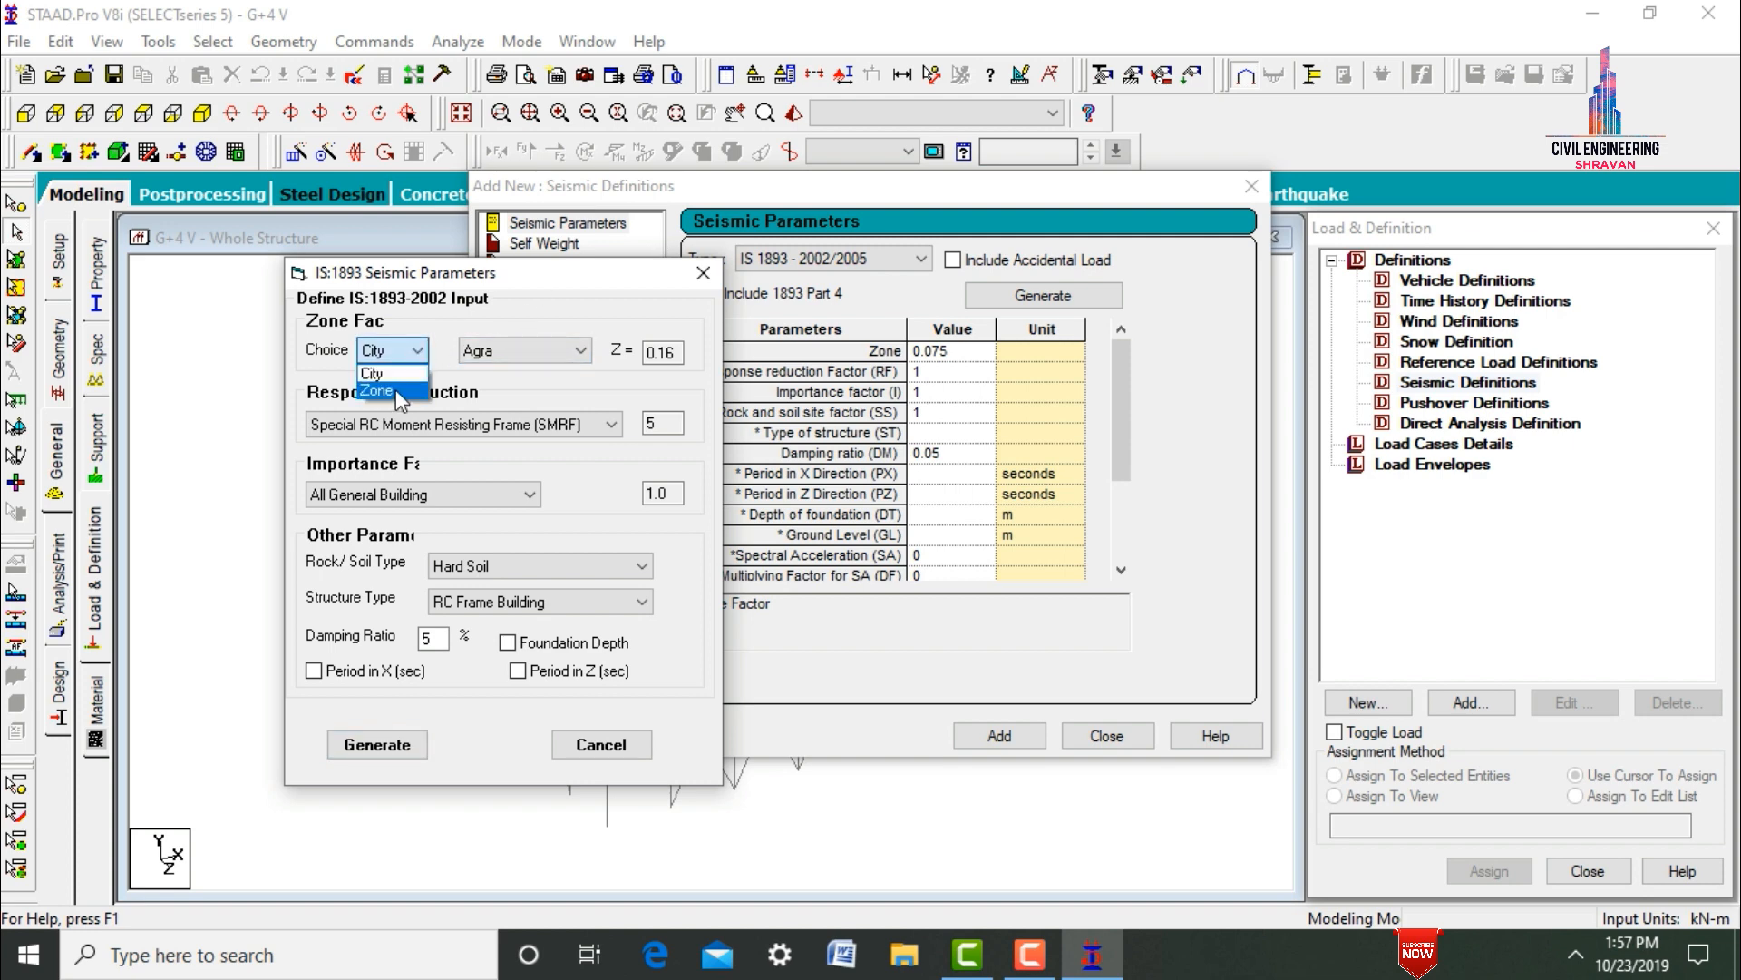
pyautogui.click(396, 389)
pyautogui.click(480, 350)
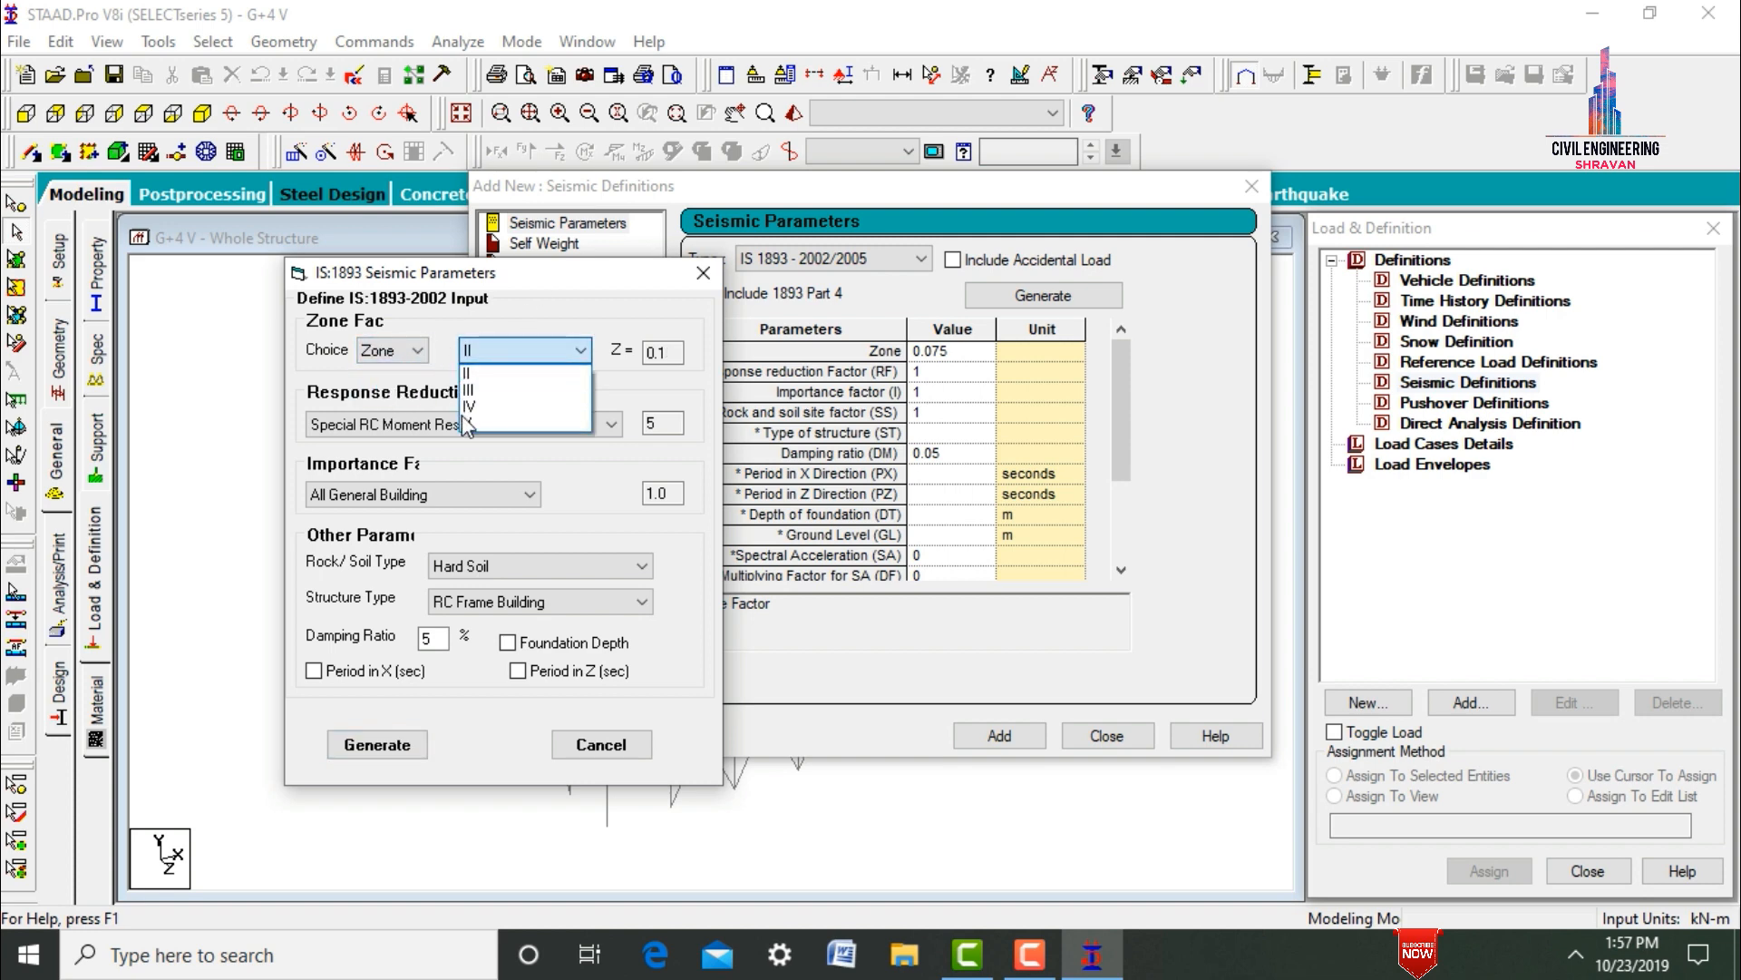
pyautogui.click(467, 424)
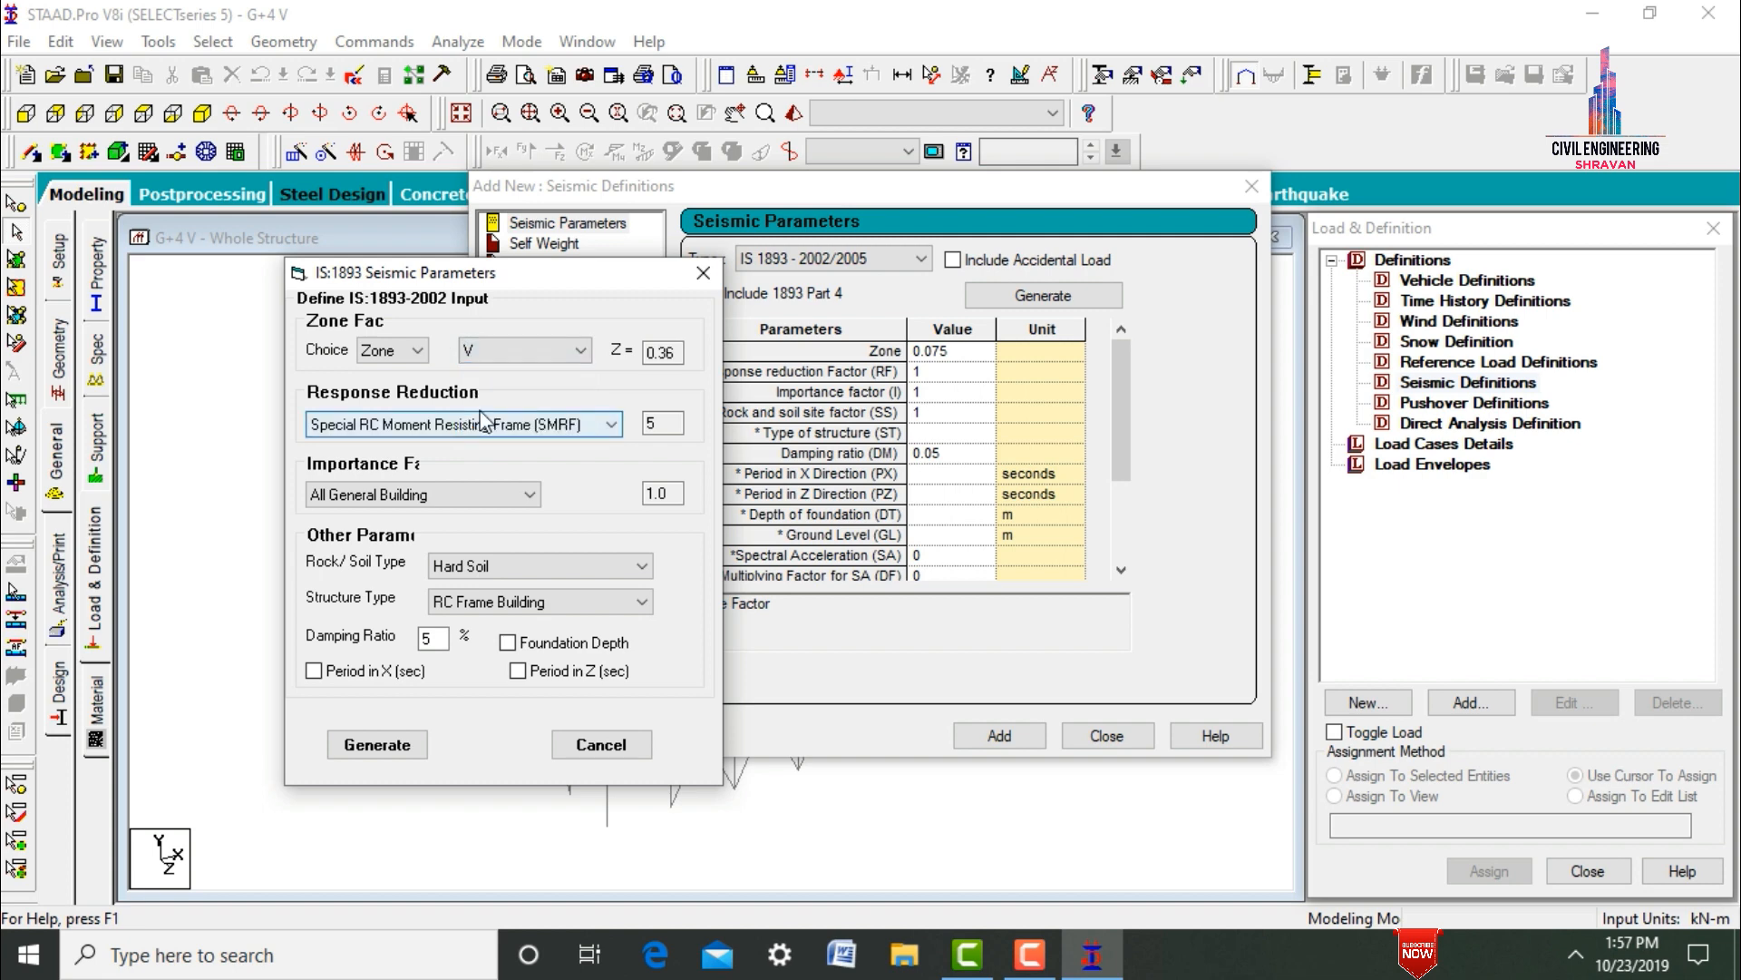
pyautogui.doubleClick(672, 353)
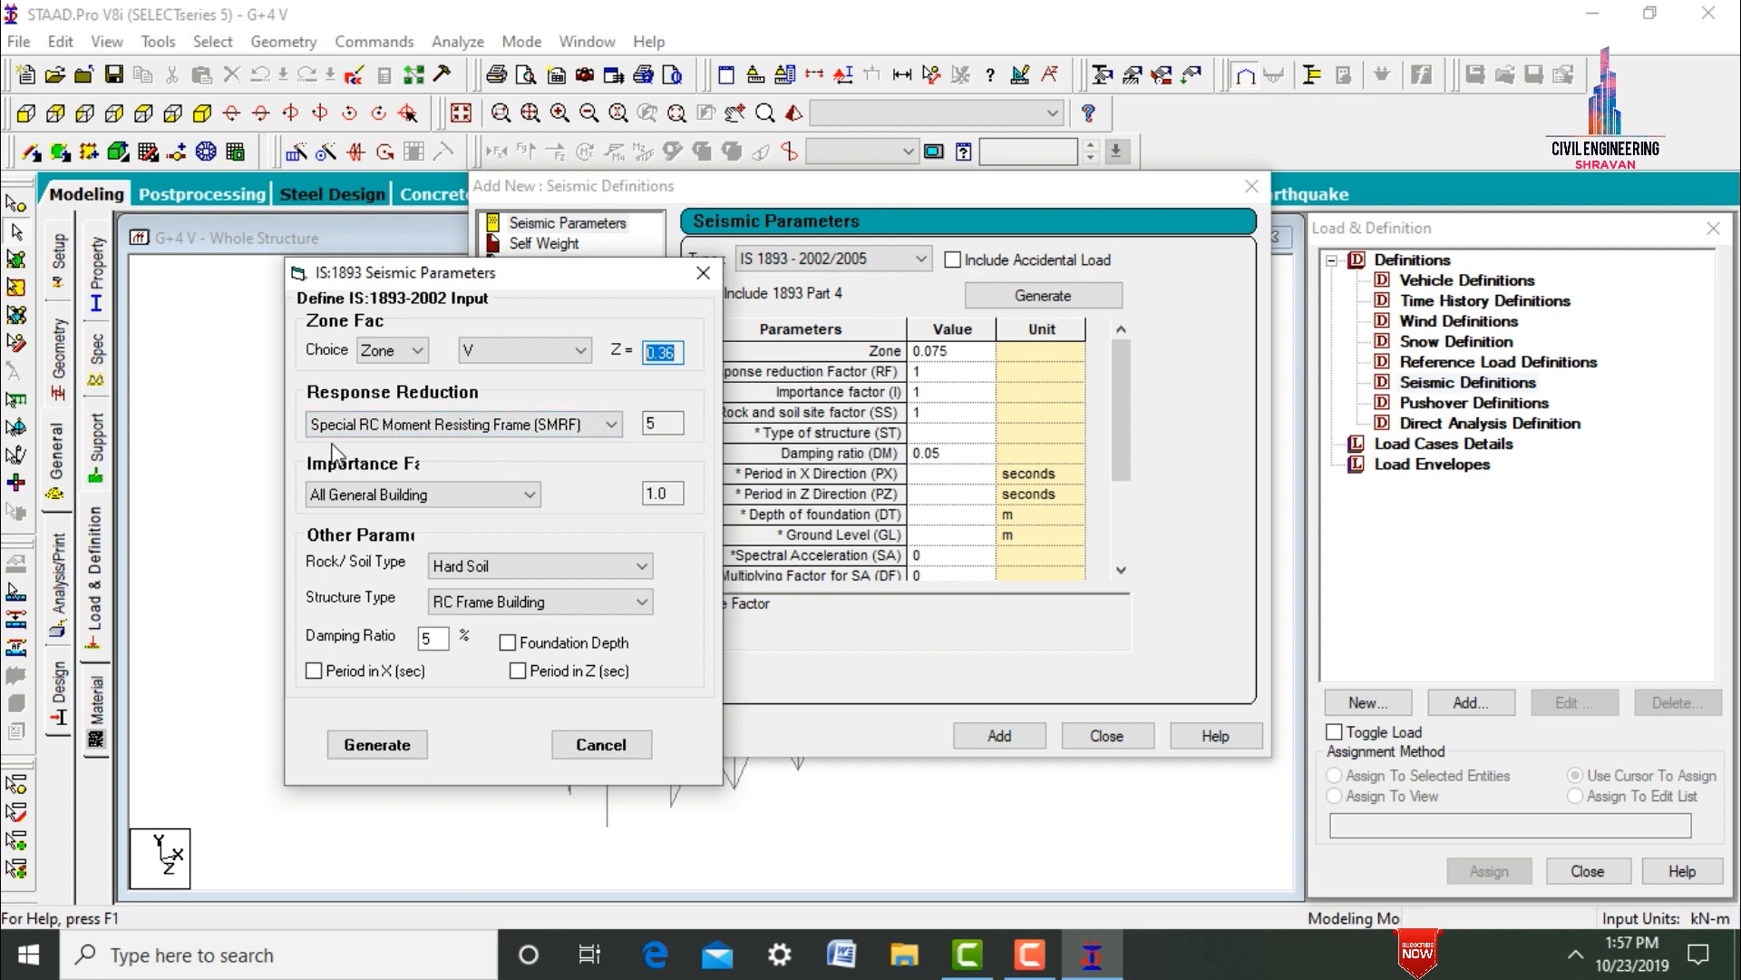
# - Set the soil type to Medium Soil, the structure type to RC Frame Building and the damping ratio to 5%
pyautogui.click(493, 567)
pyautogui.click(498, 605)
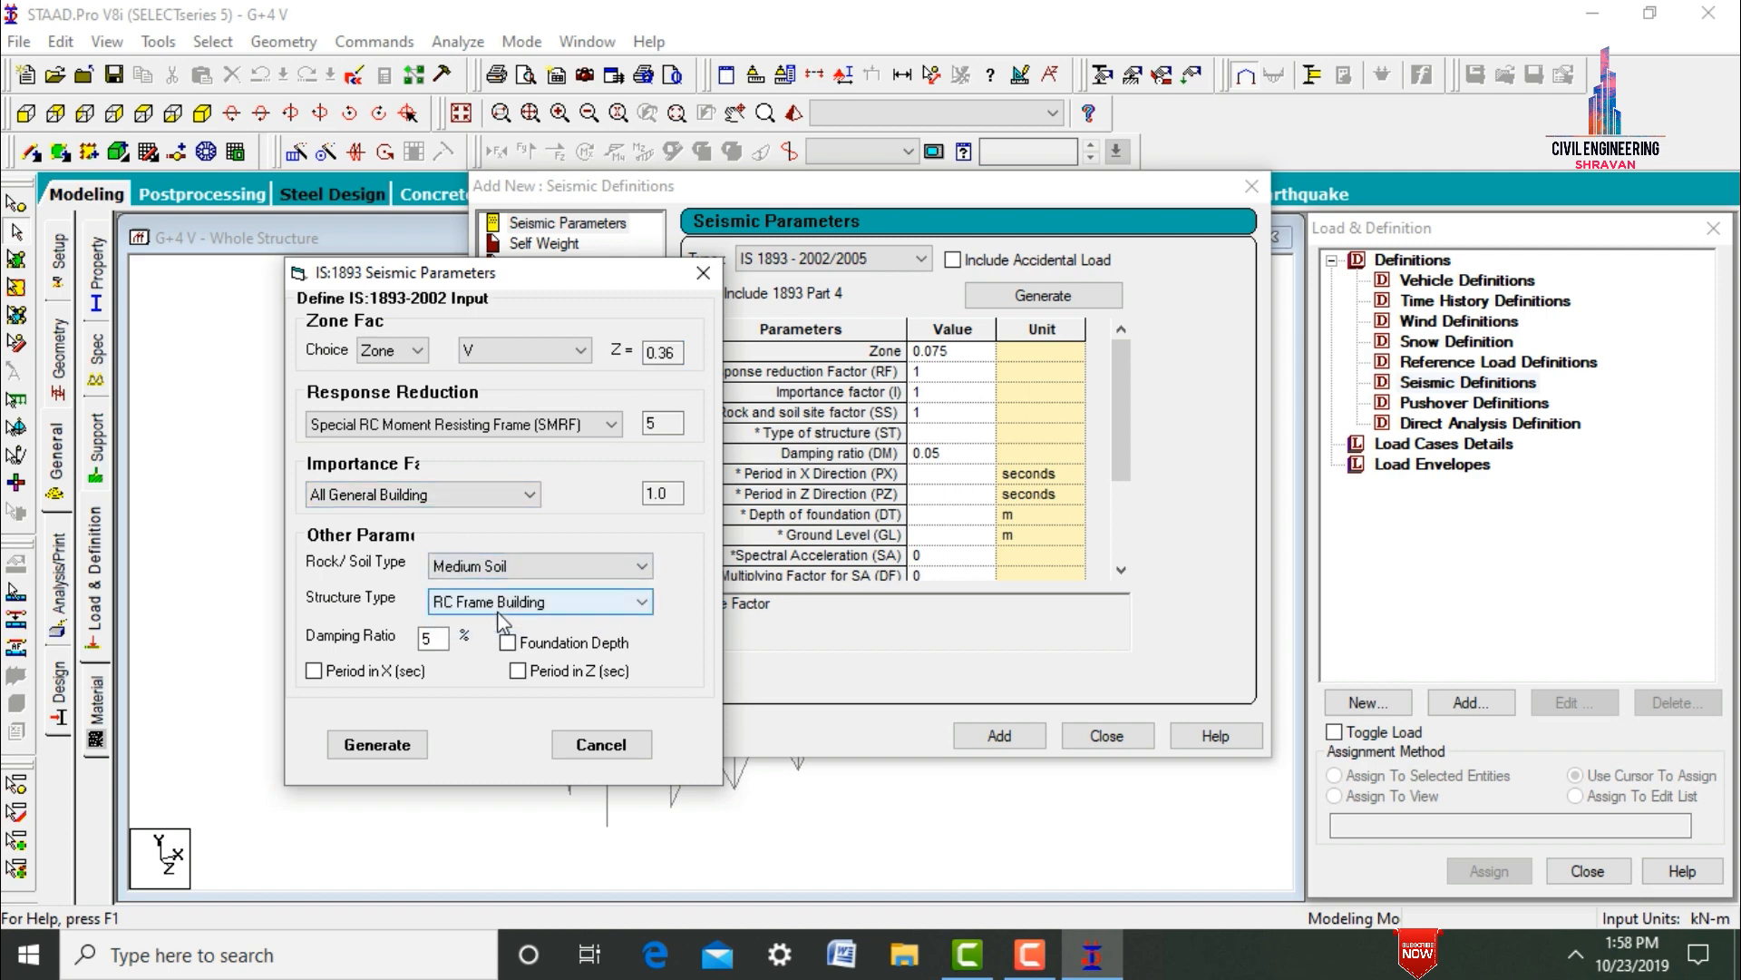
pyautogui.click(498, 603)
pyautogui.click(423, 653)
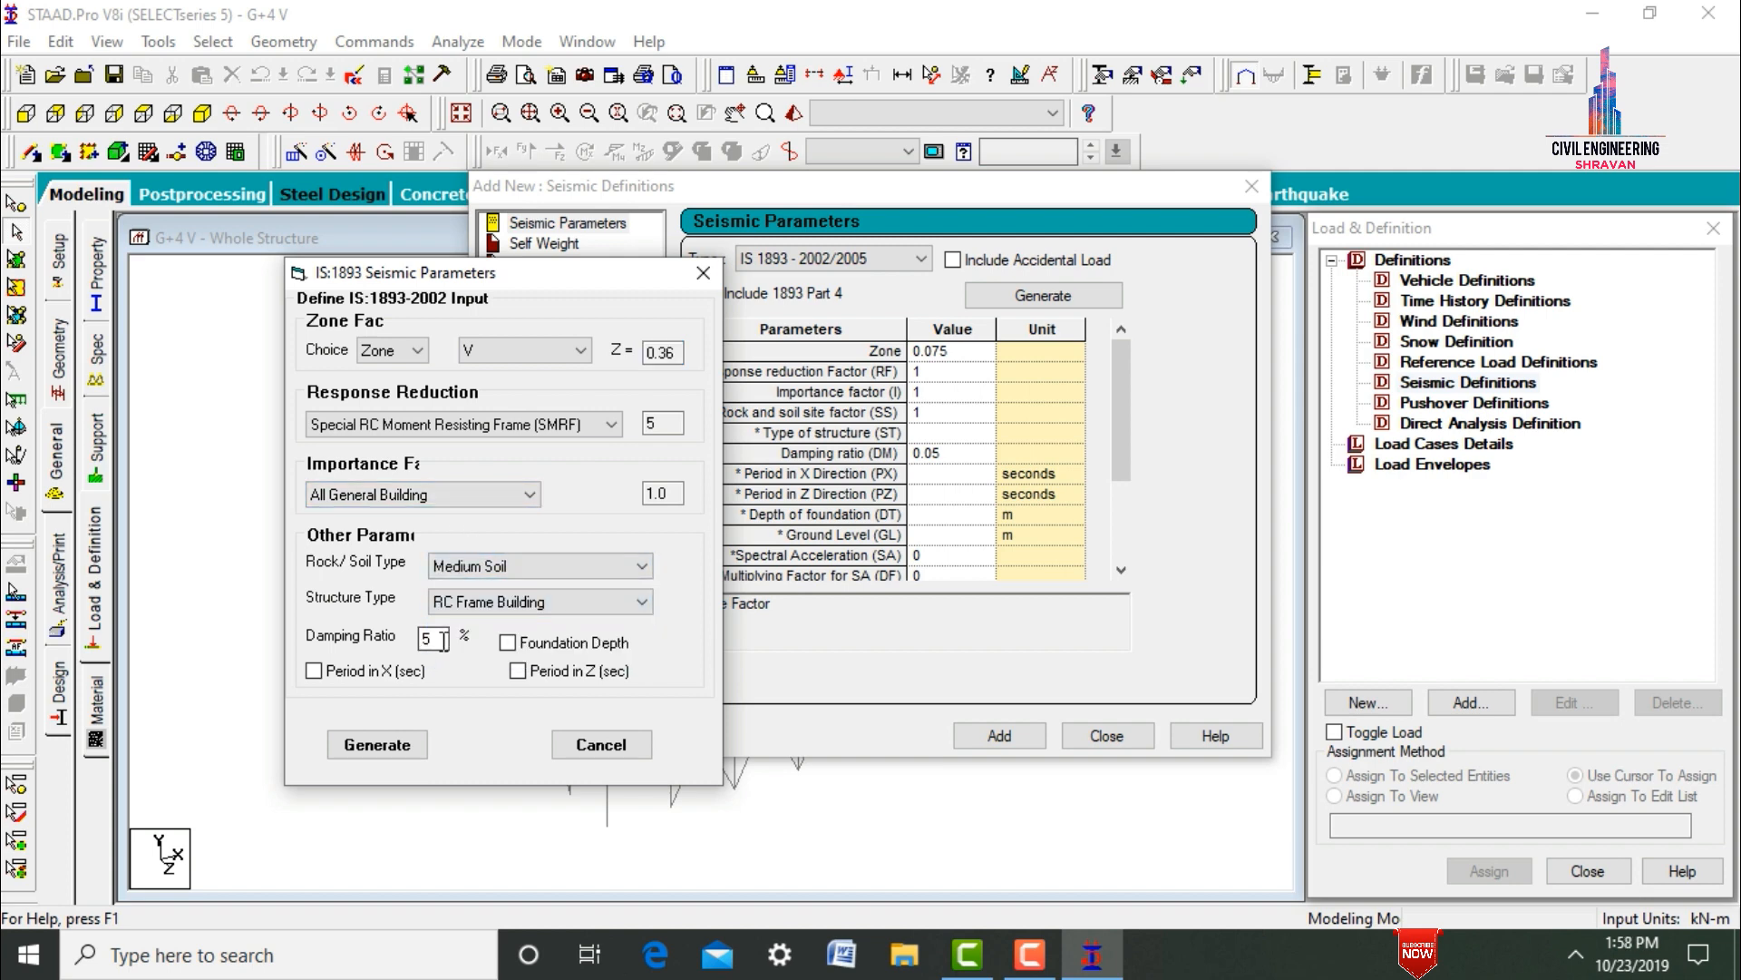
pyautogui.moveTo(439, 639); pyautogui.dragTo(406, 649)
pyautogui.write('0')
# - Generate the seismic parameters and add them to the definition together with a self weight factor of 1
pyautogui.click(405, 748)
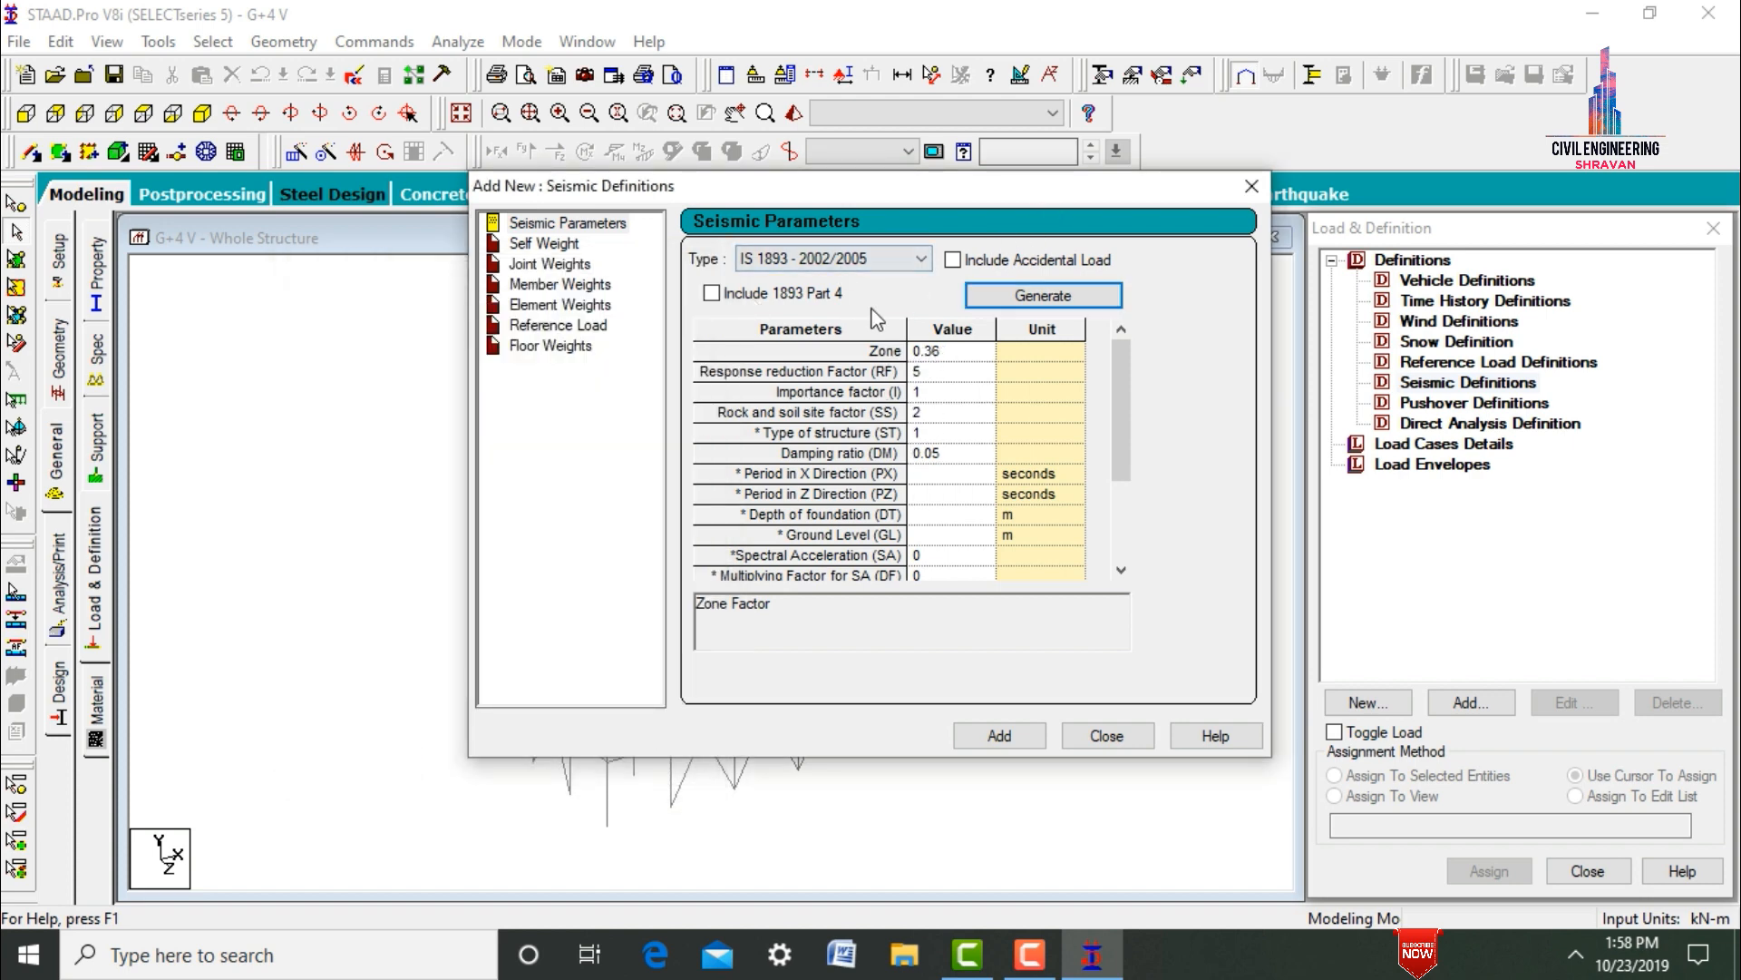
pyautogui.click(987, 738)
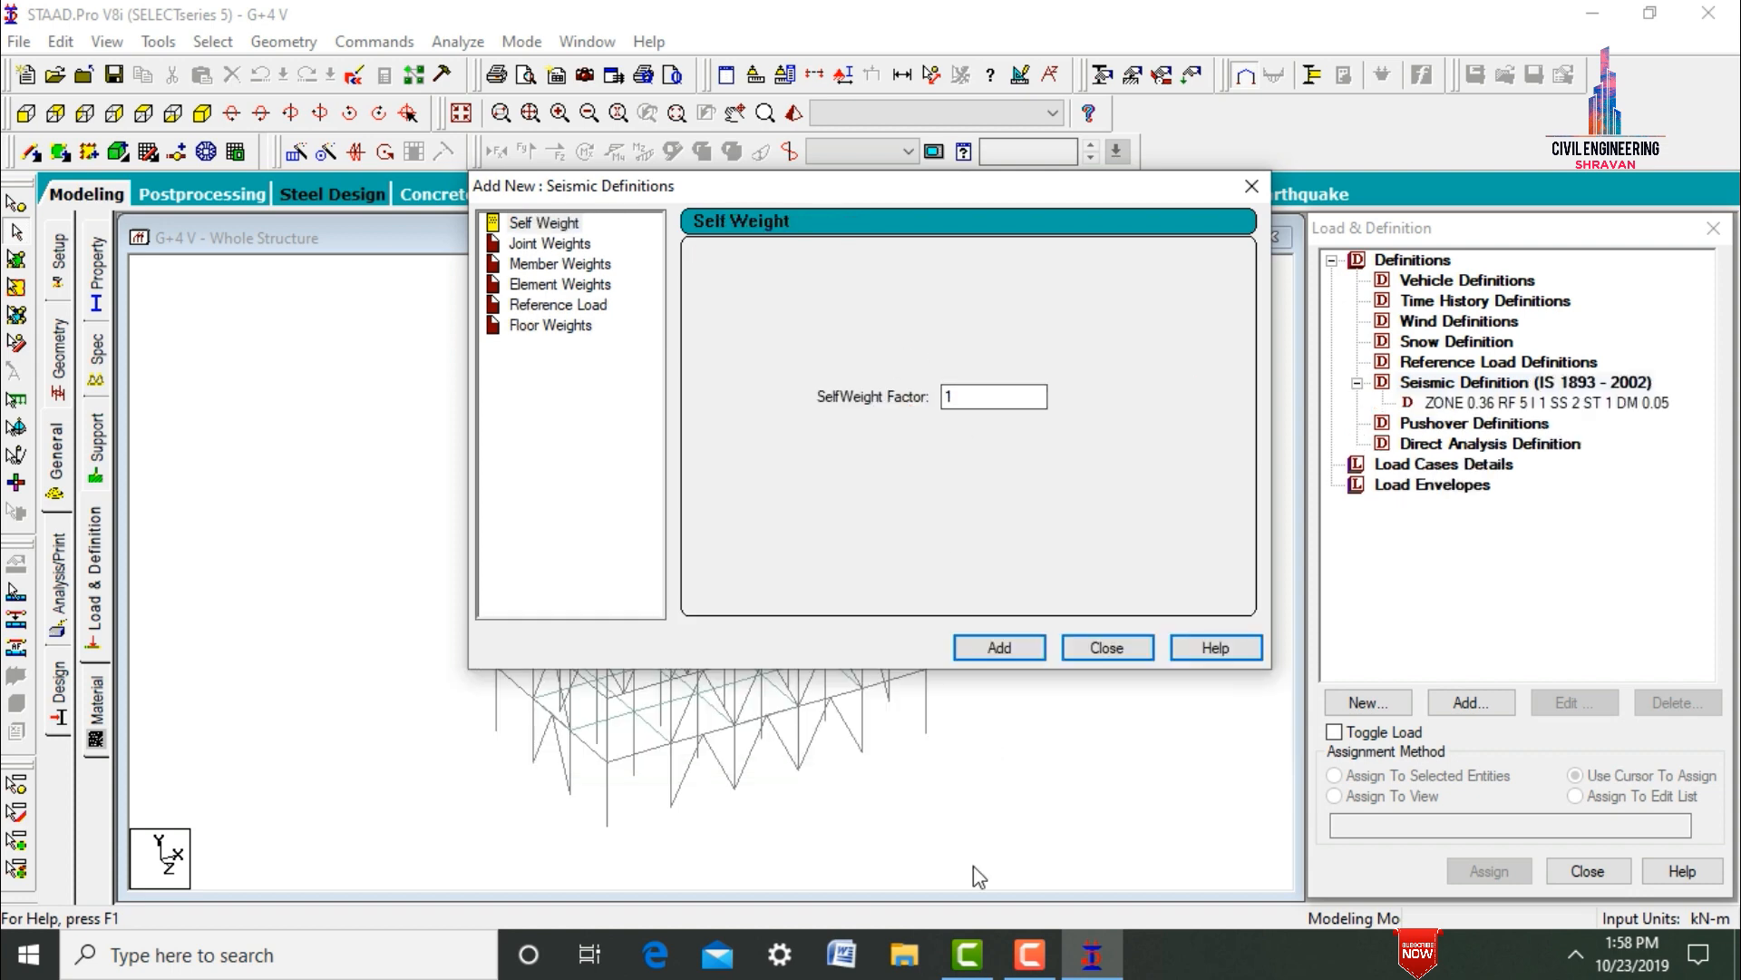
pyautogui.click(1020, 653)
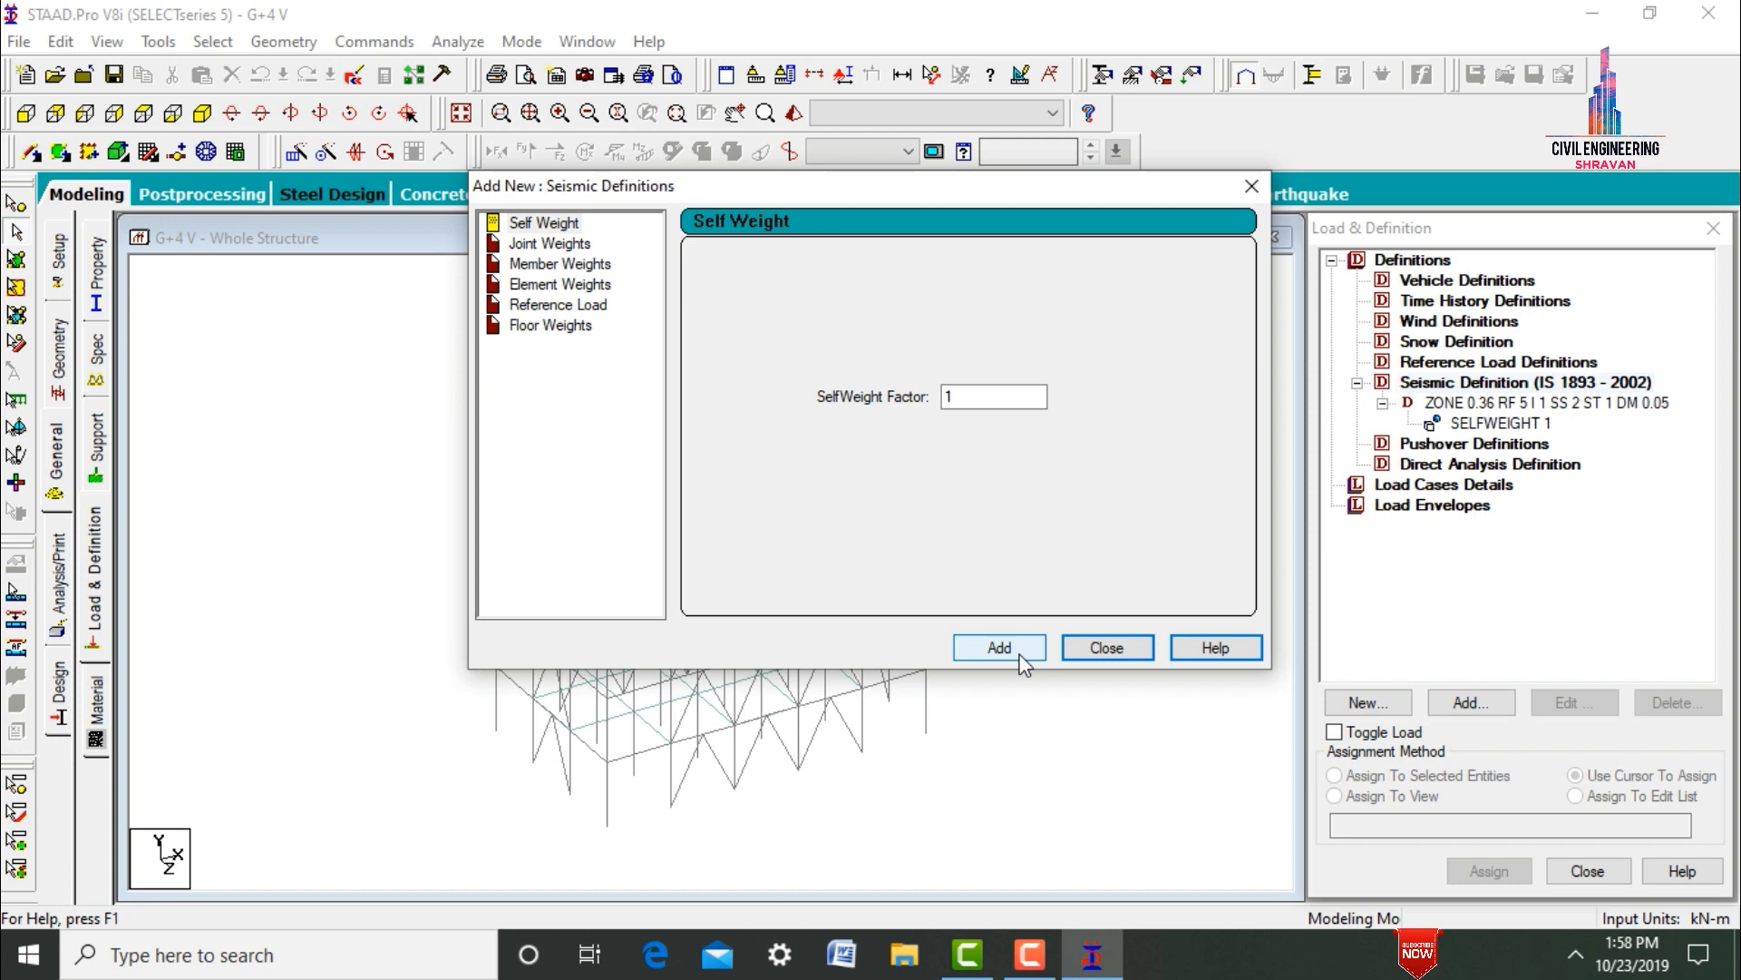
# - Begin a member weight for the seismic definition with the UNI loading type
pyautogui.click(560, 263)
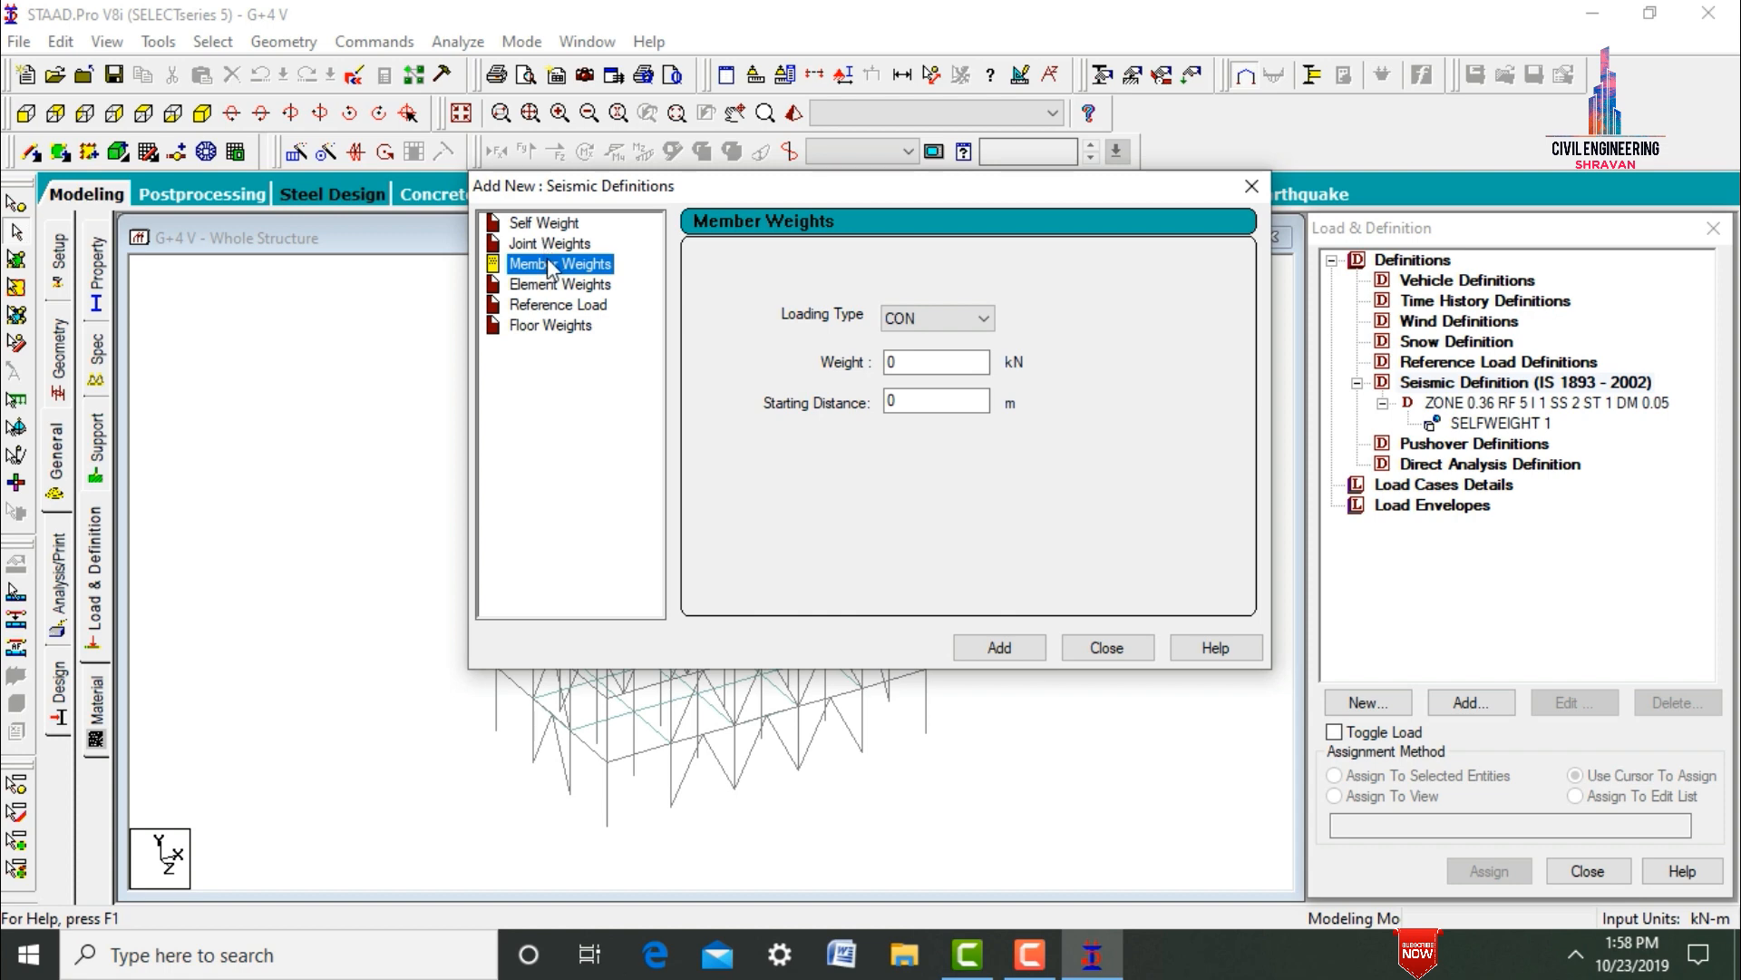
pyautogui.click(928, 322)
pyautogui.click(929, 359)
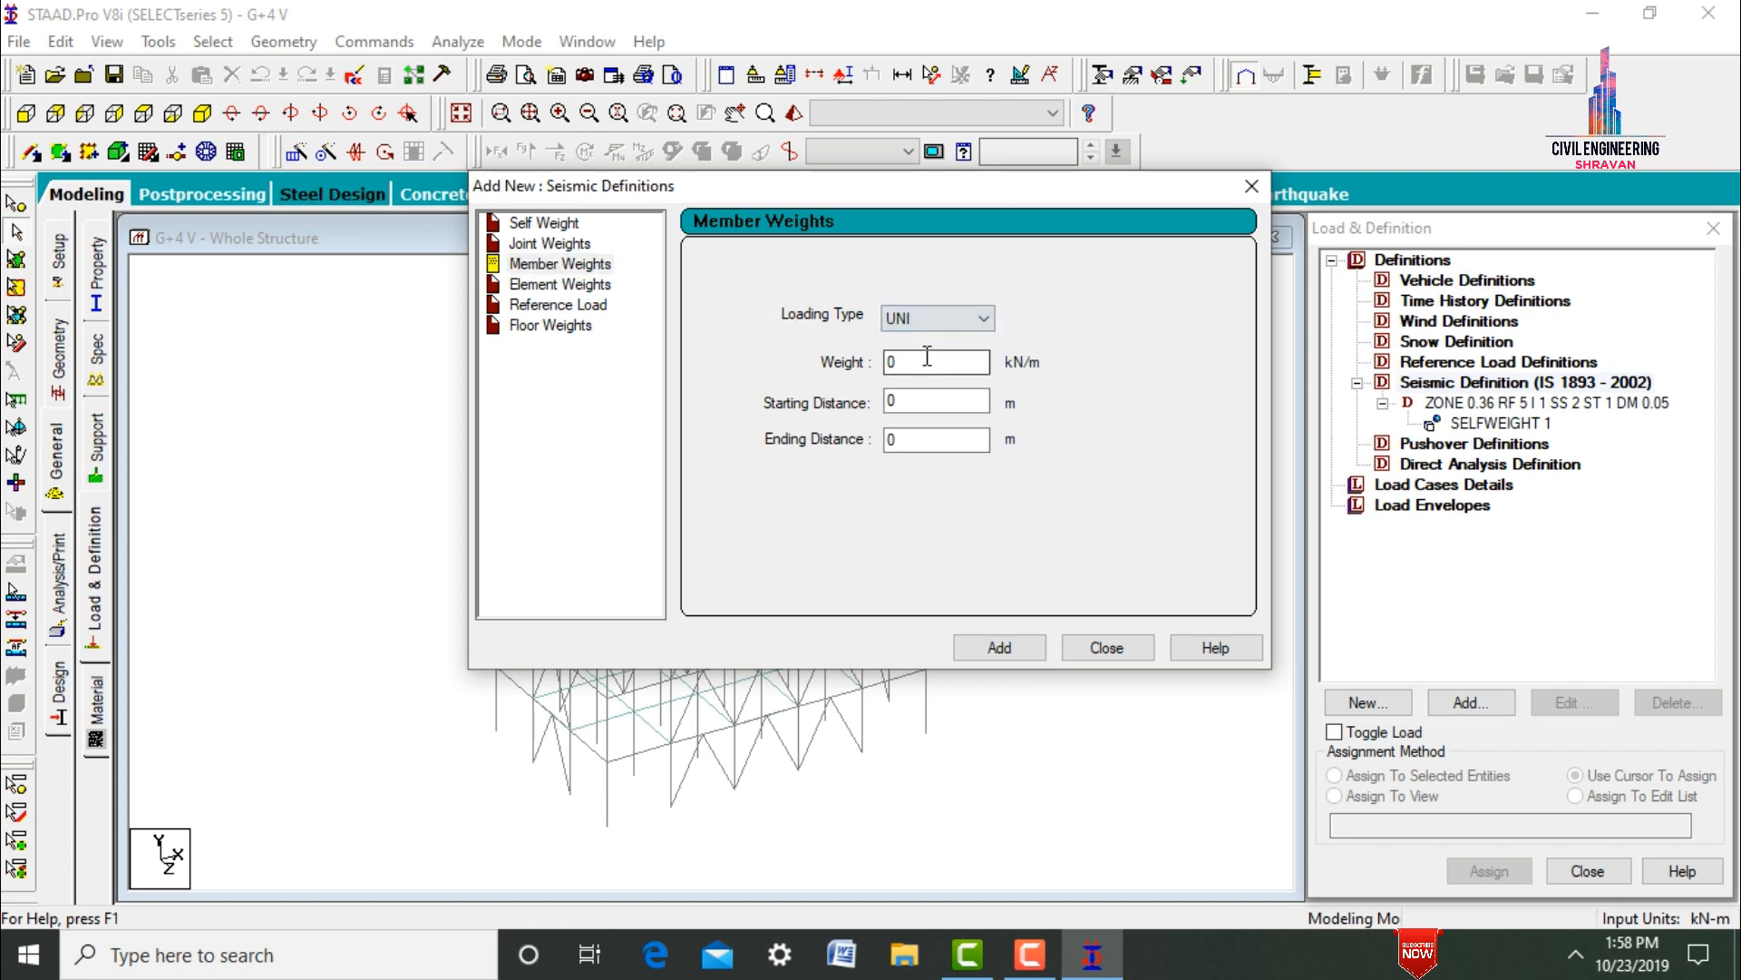
# - Switch to Calculator and compute the member weight as 0.4 × 0.4 × 25, then return to the seismic definition
pyautogui.click(384, 955)
pyautogui.write('c')
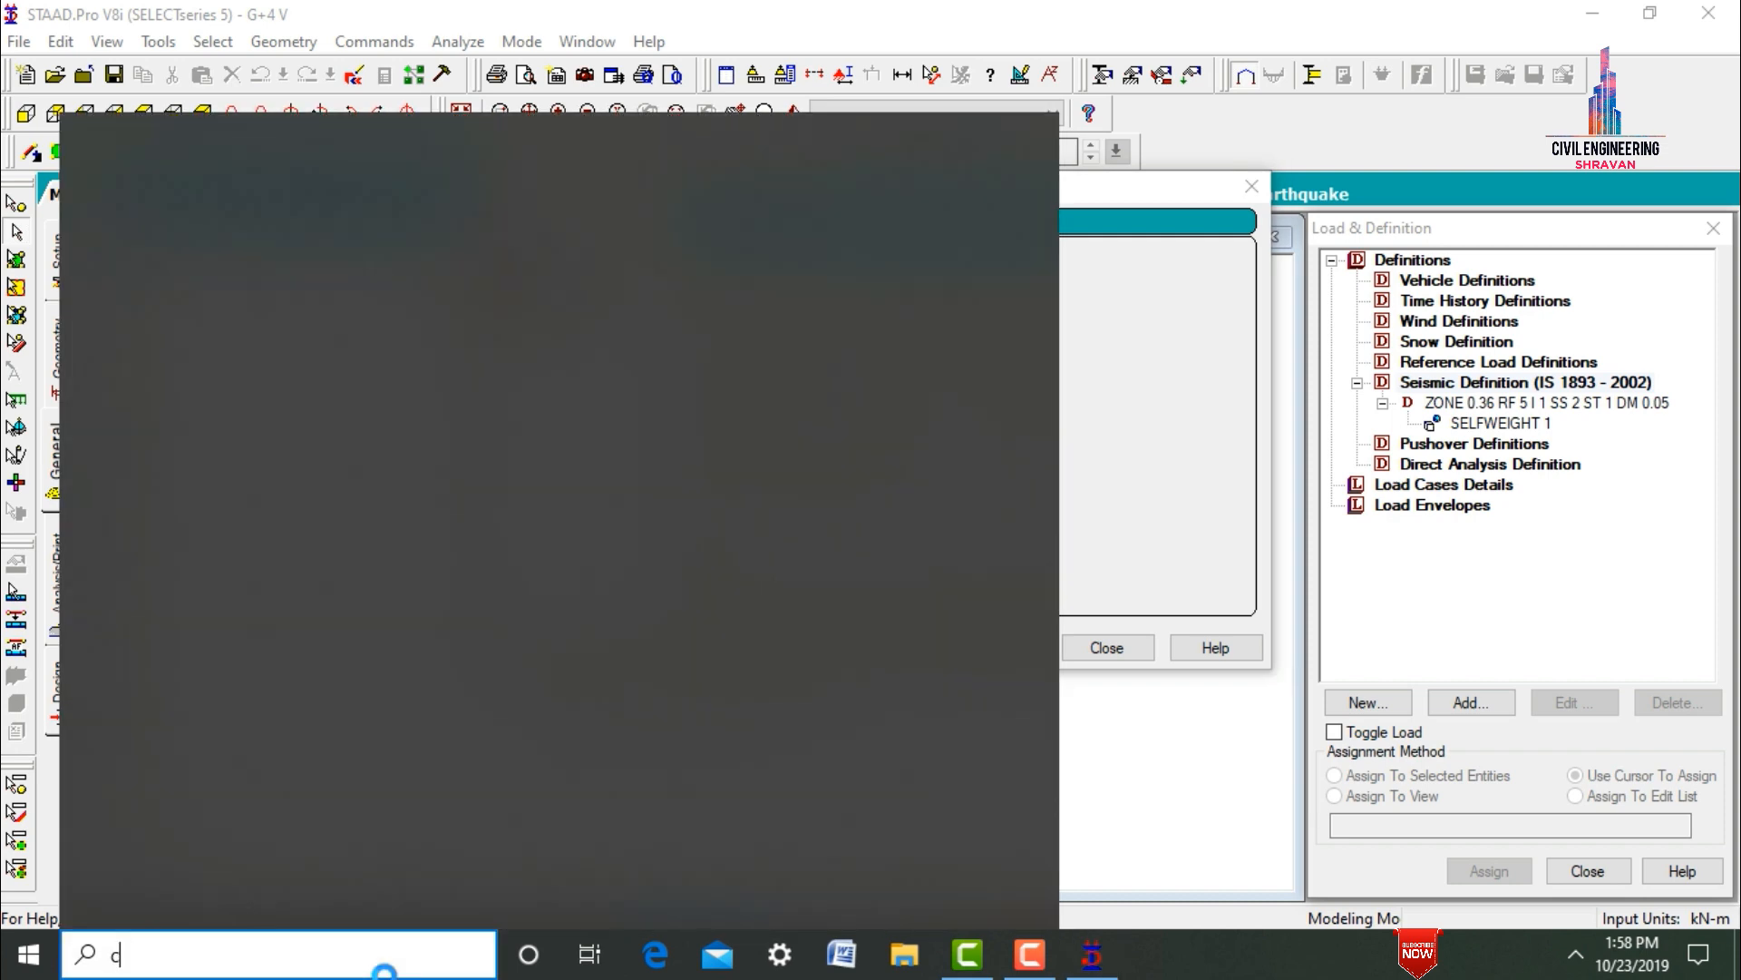
pyautogui.write('al')
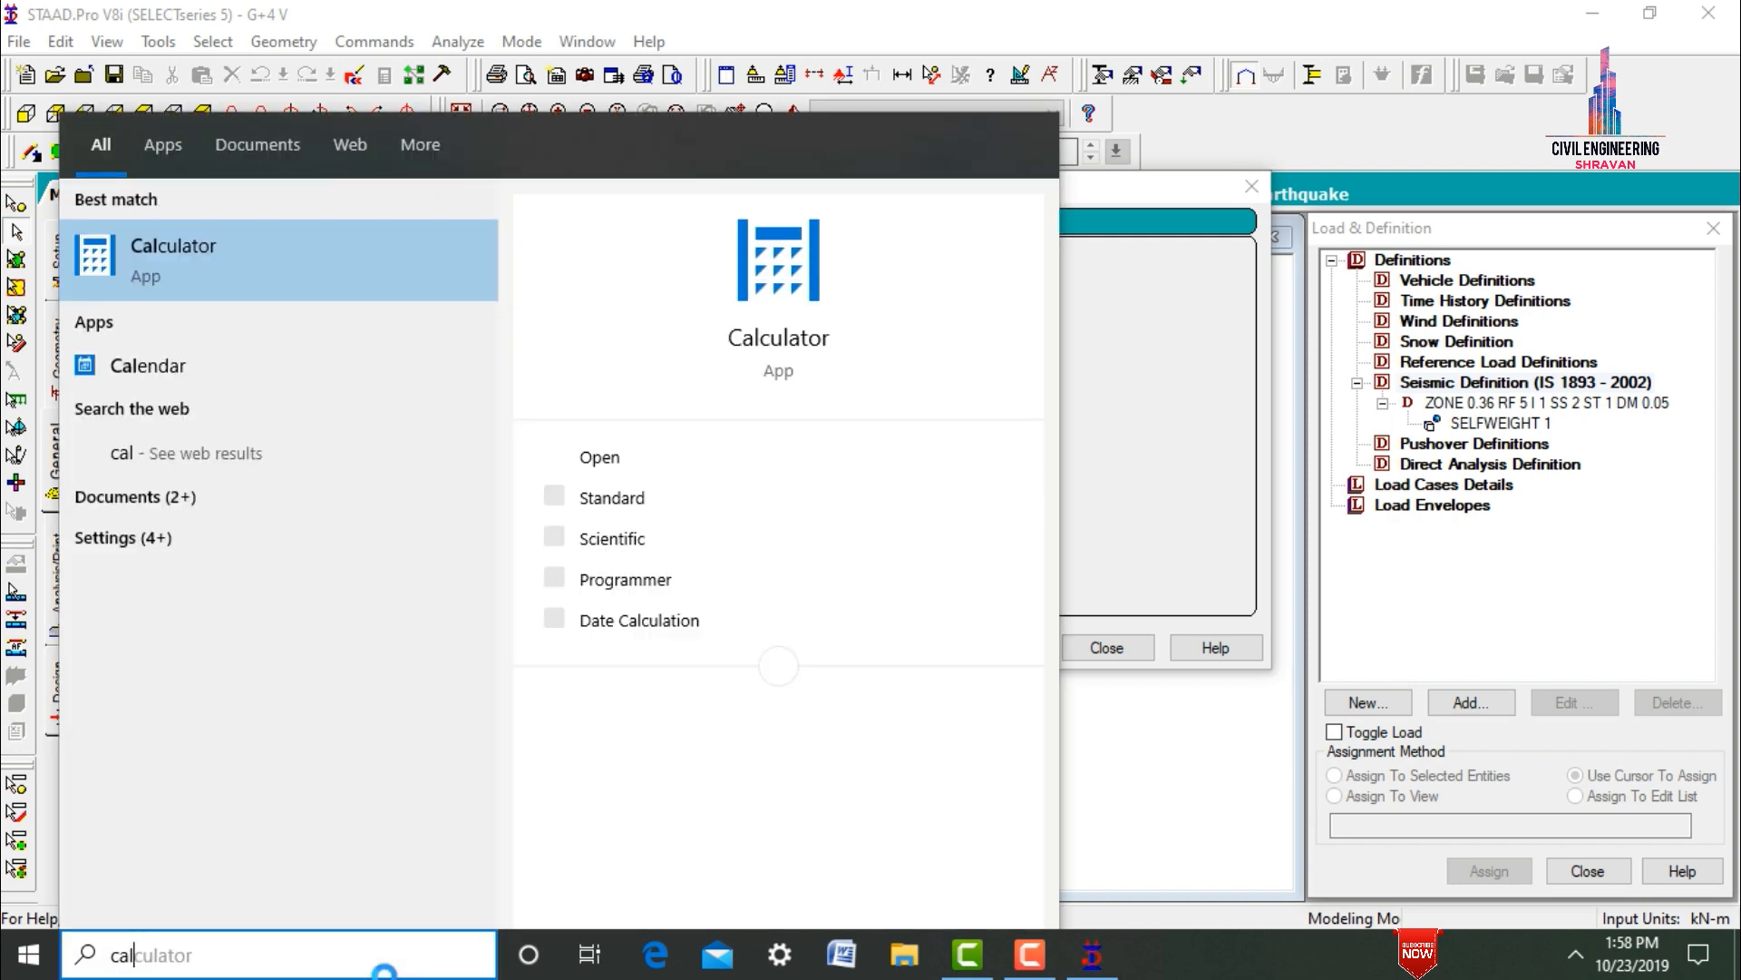
pyautogui.press('Return')
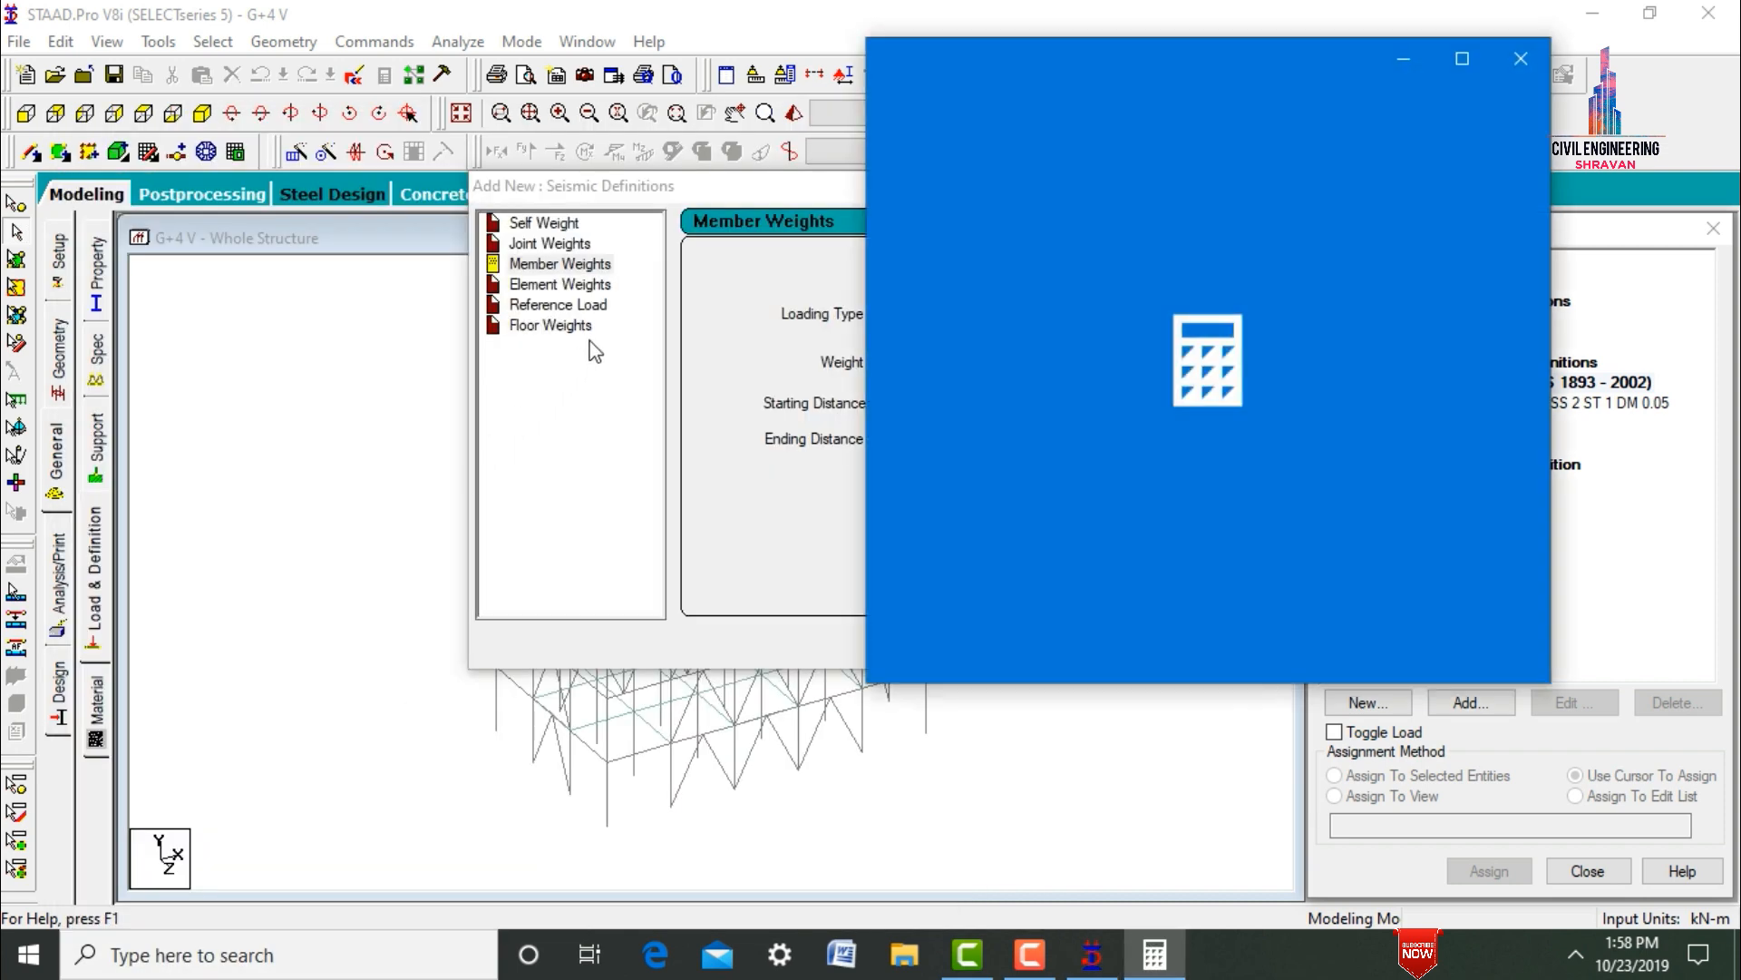
pyautogui.write('.4')
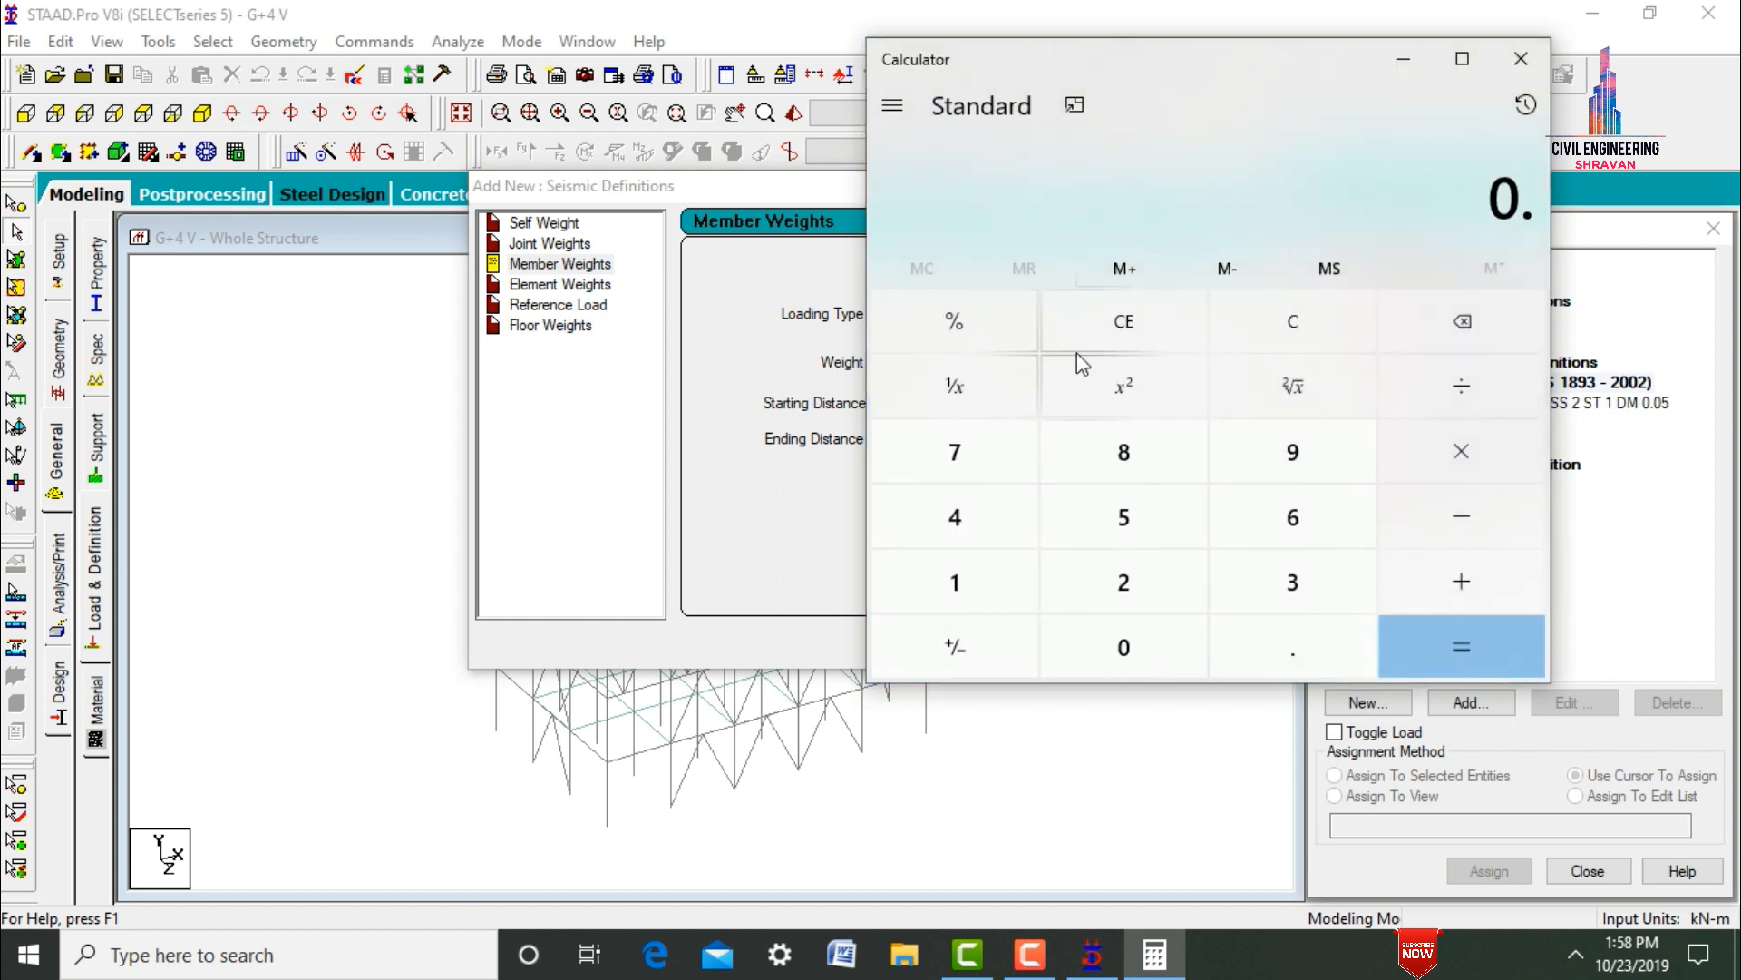
pyautogui.click(1462, 450)
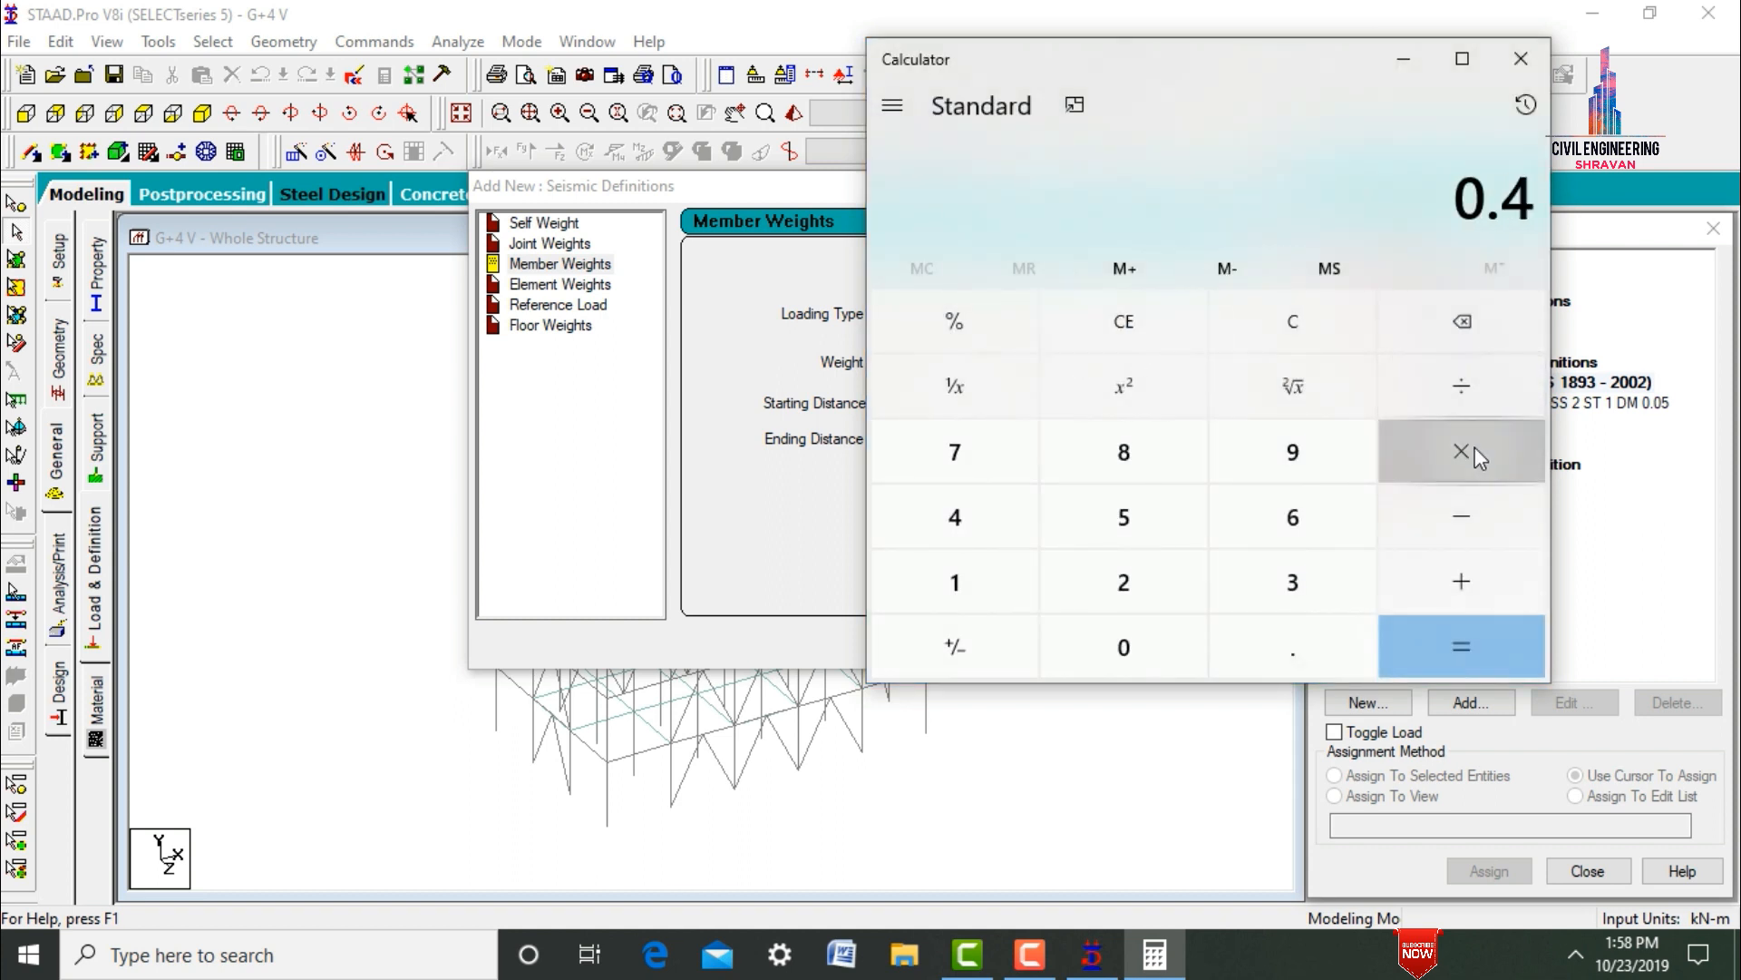
pyautogui.write('0.4')
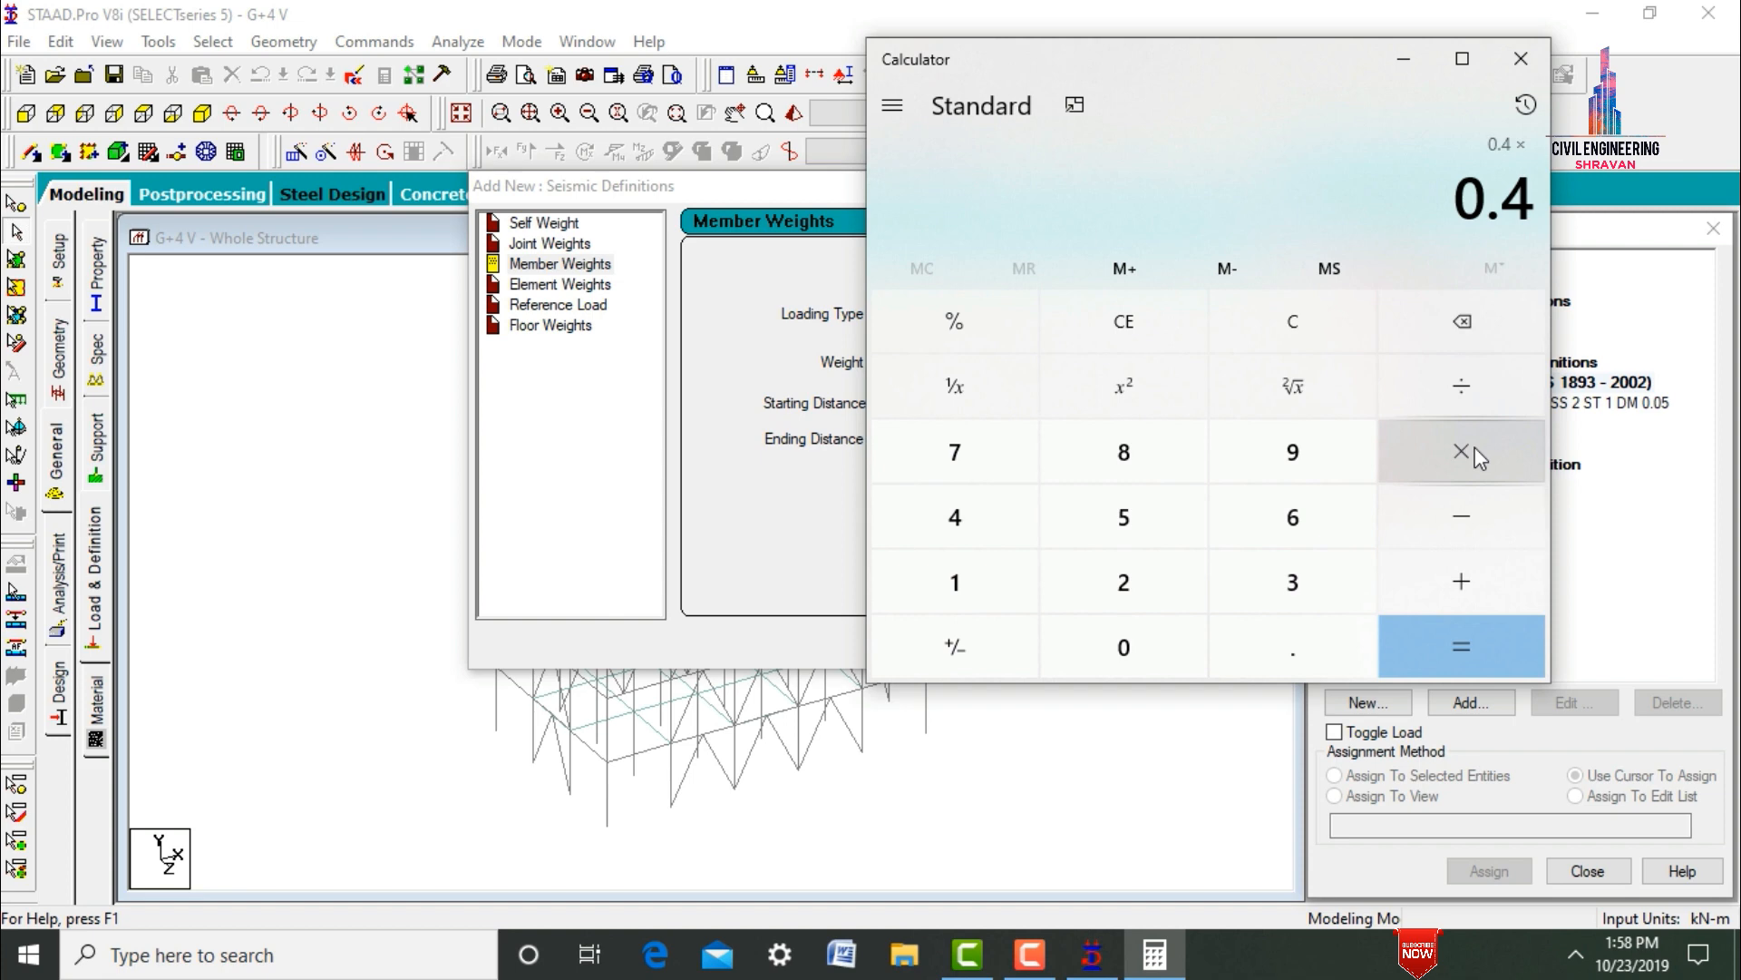
pyautogui.click(1478, 458)
pyautogui.write('25')
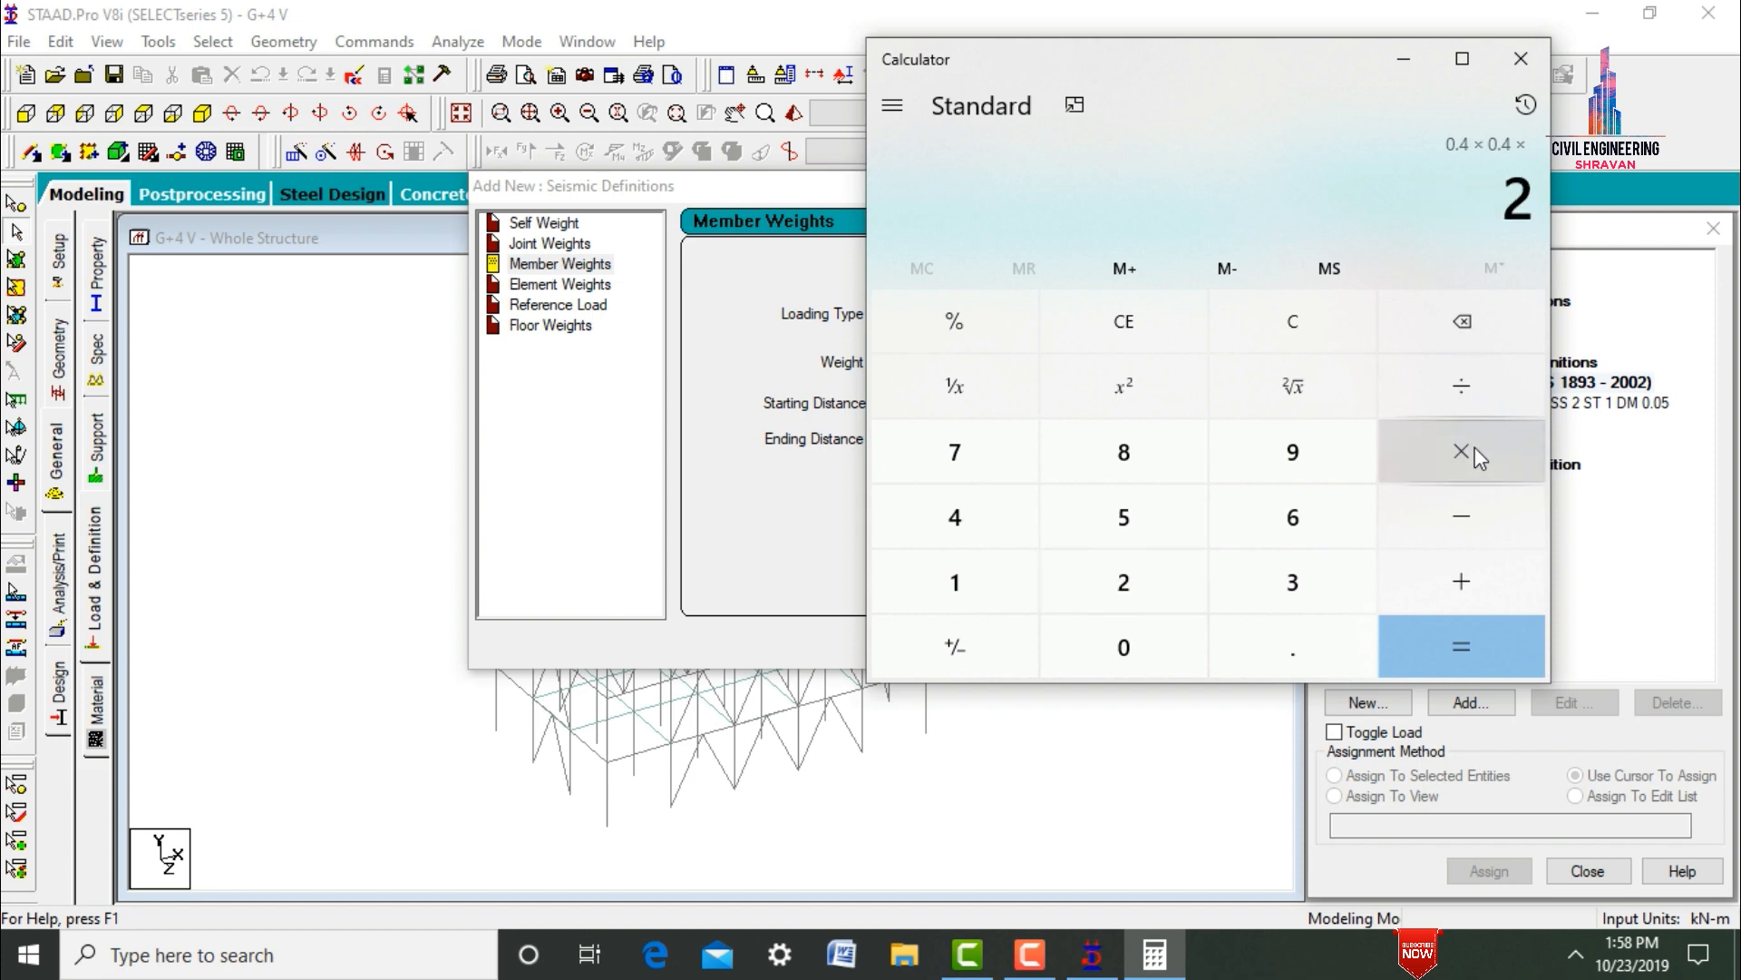
pyautogui.press('Return')
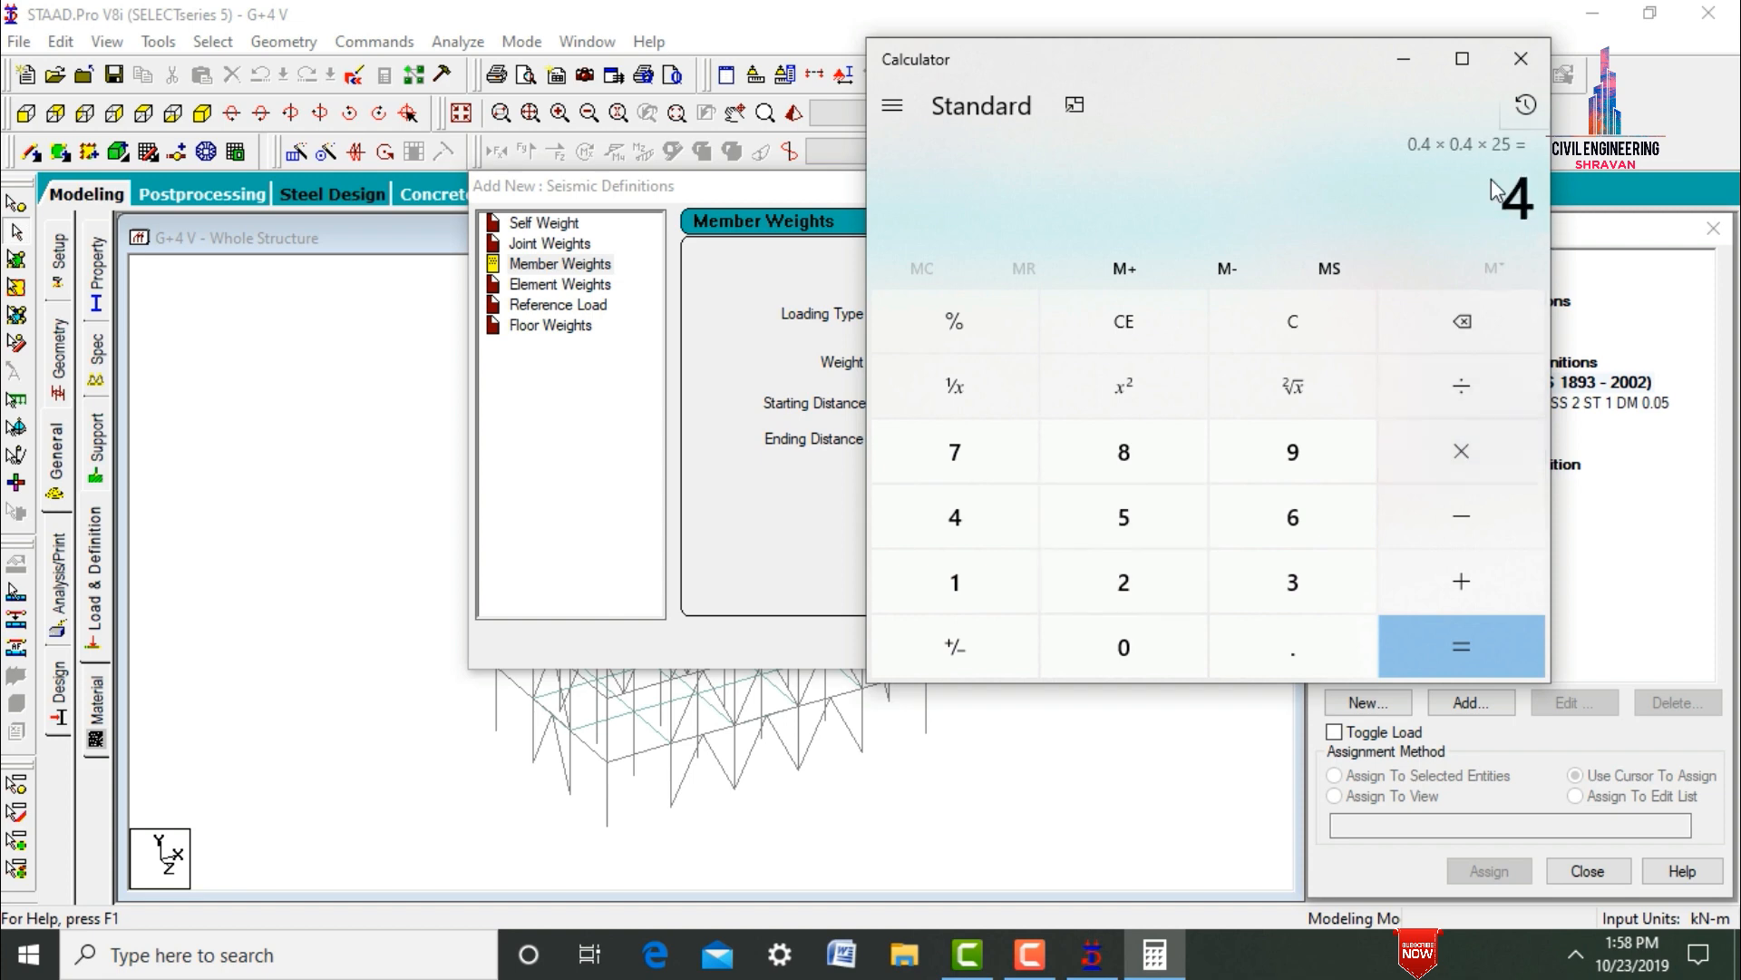
pyautogui.click(1406, 60)
# - Set the uniform member weight to 4 kN/m, add it to the seismic definition and close the dialog
pyautogui.click(925, 365)
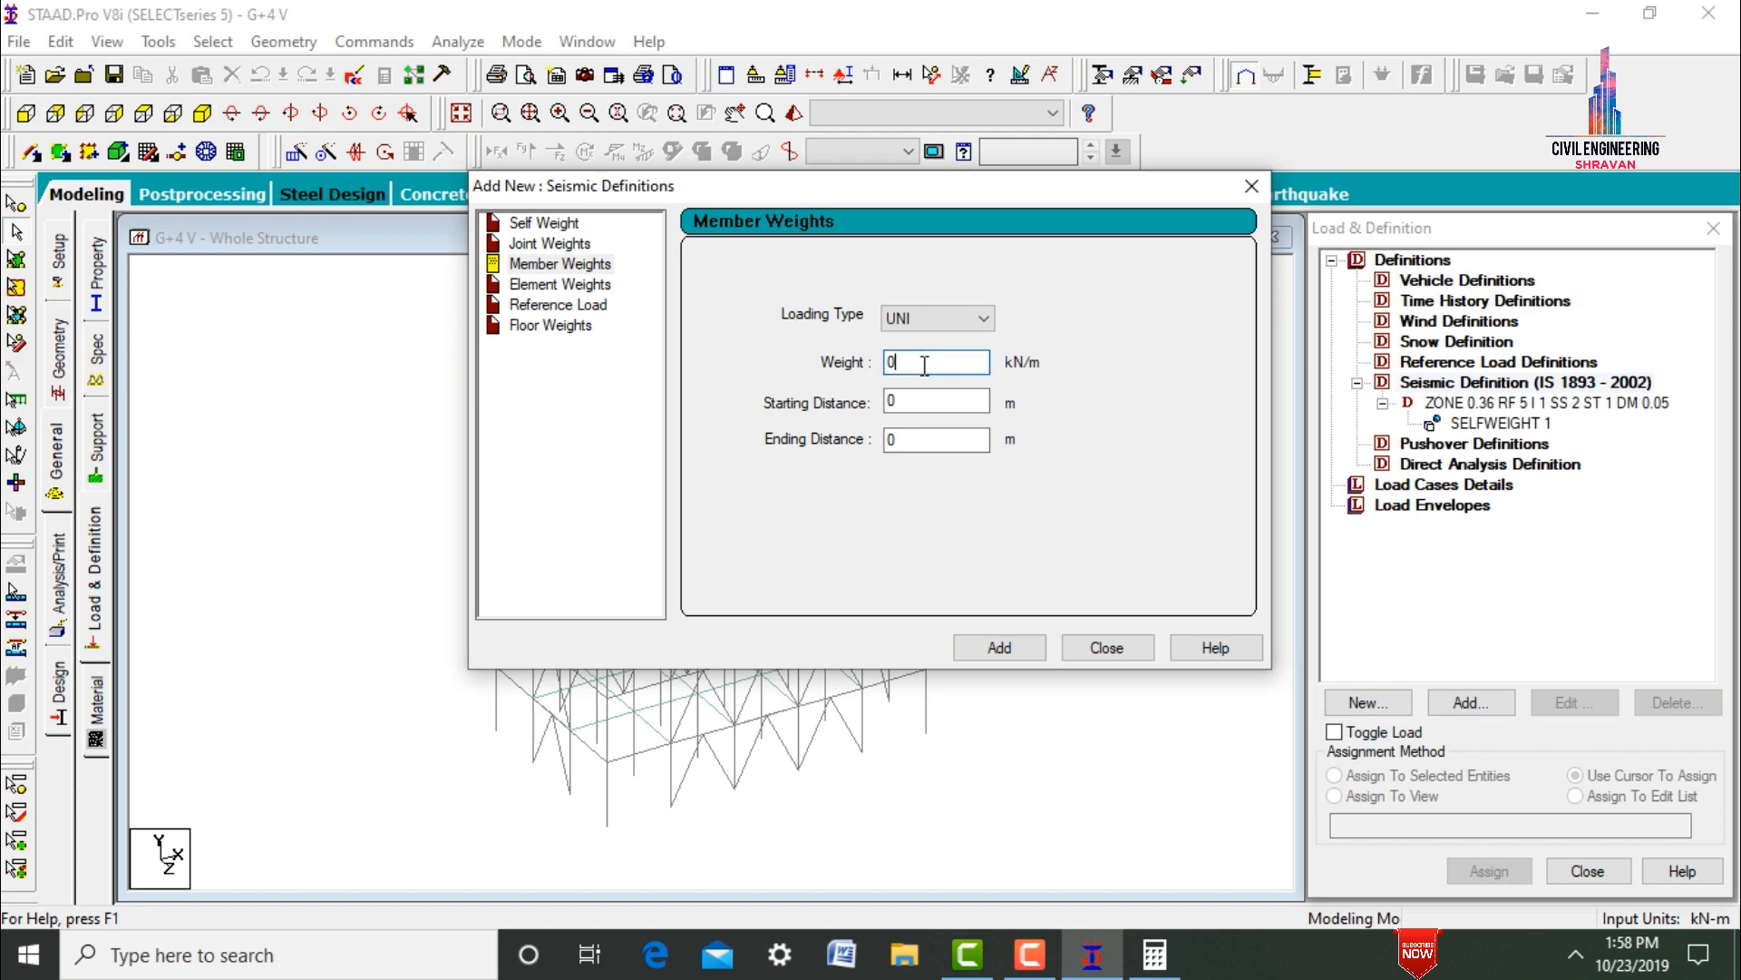
pyautogui.write('4')
pyautogui.click(979, 650)
pyautogui.click(1097, 653)
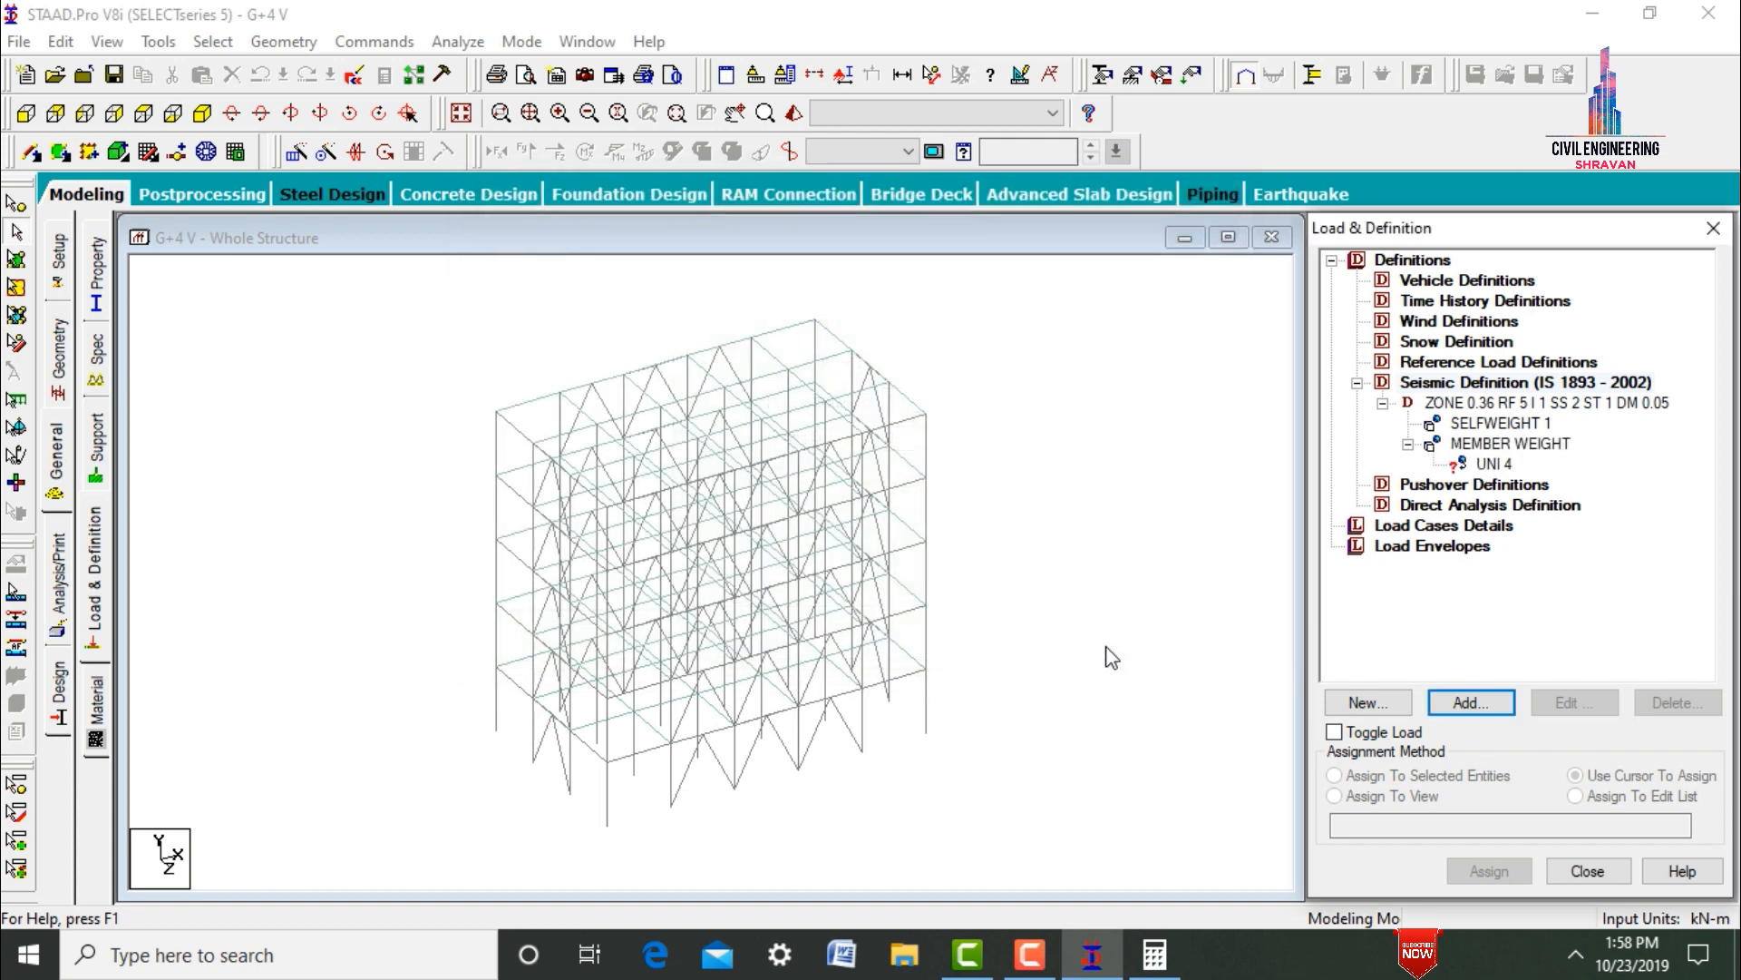
# - Assign the UNI 4 seismic member weight to all beams parallel to X and Z, then clear the selection
pyautogui.click(1480, 466)
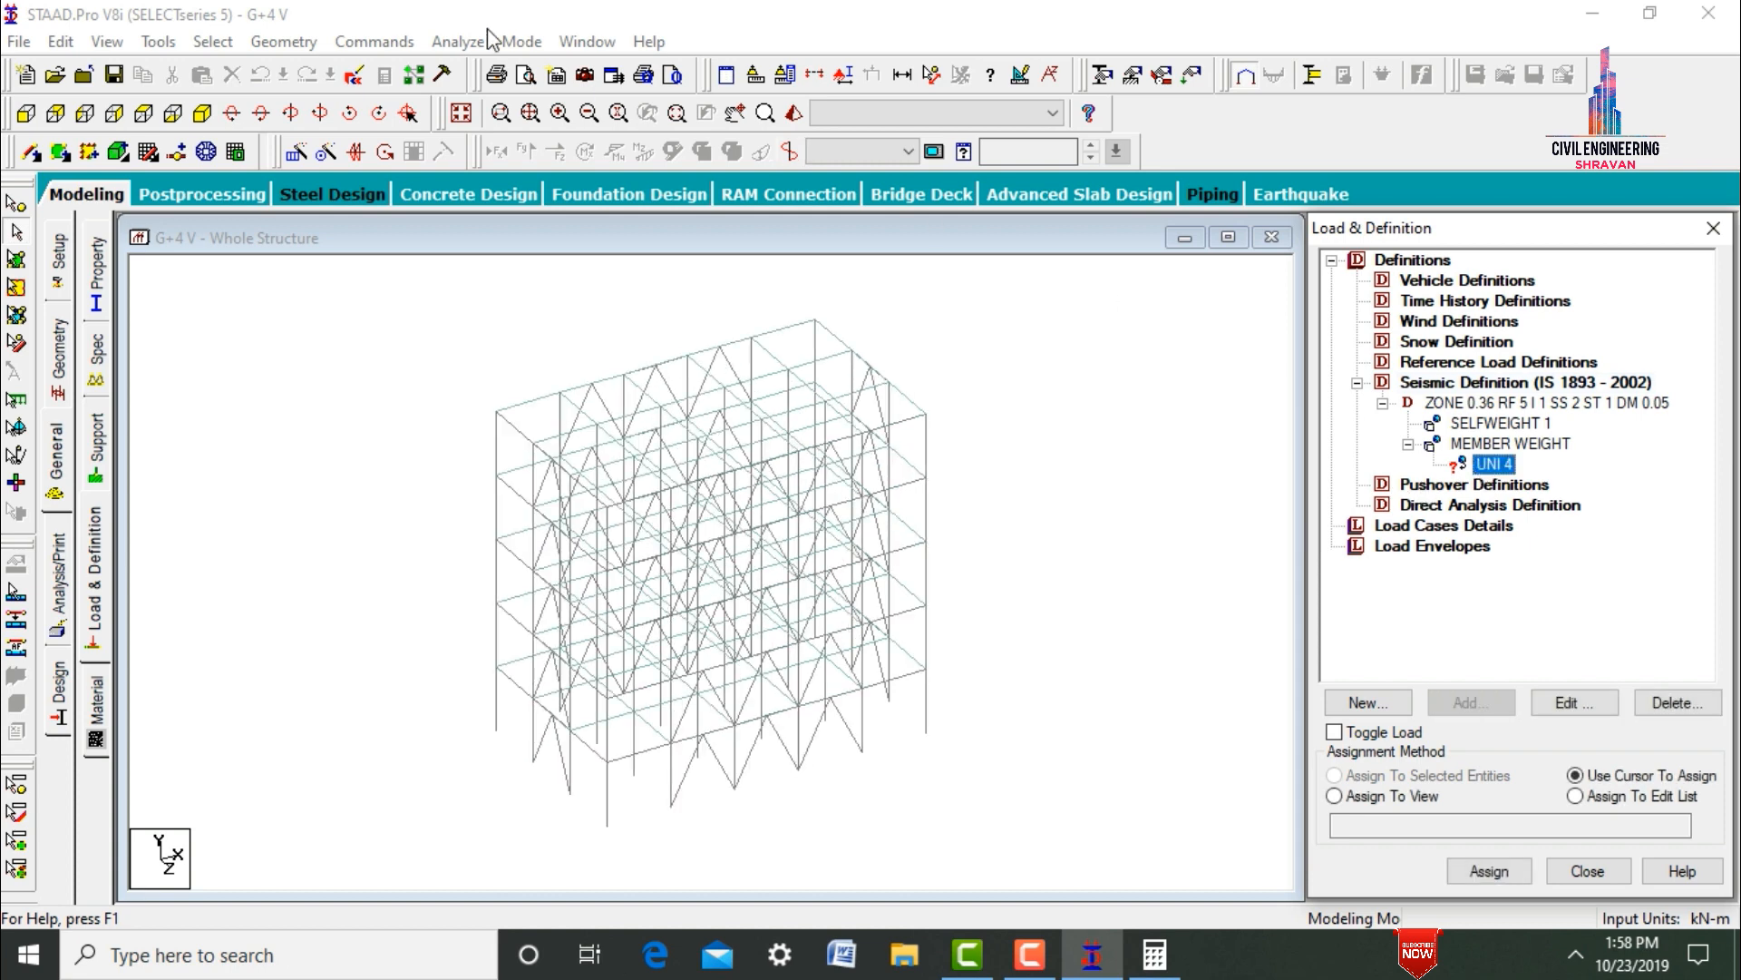
pyautogui.click(212, 41)
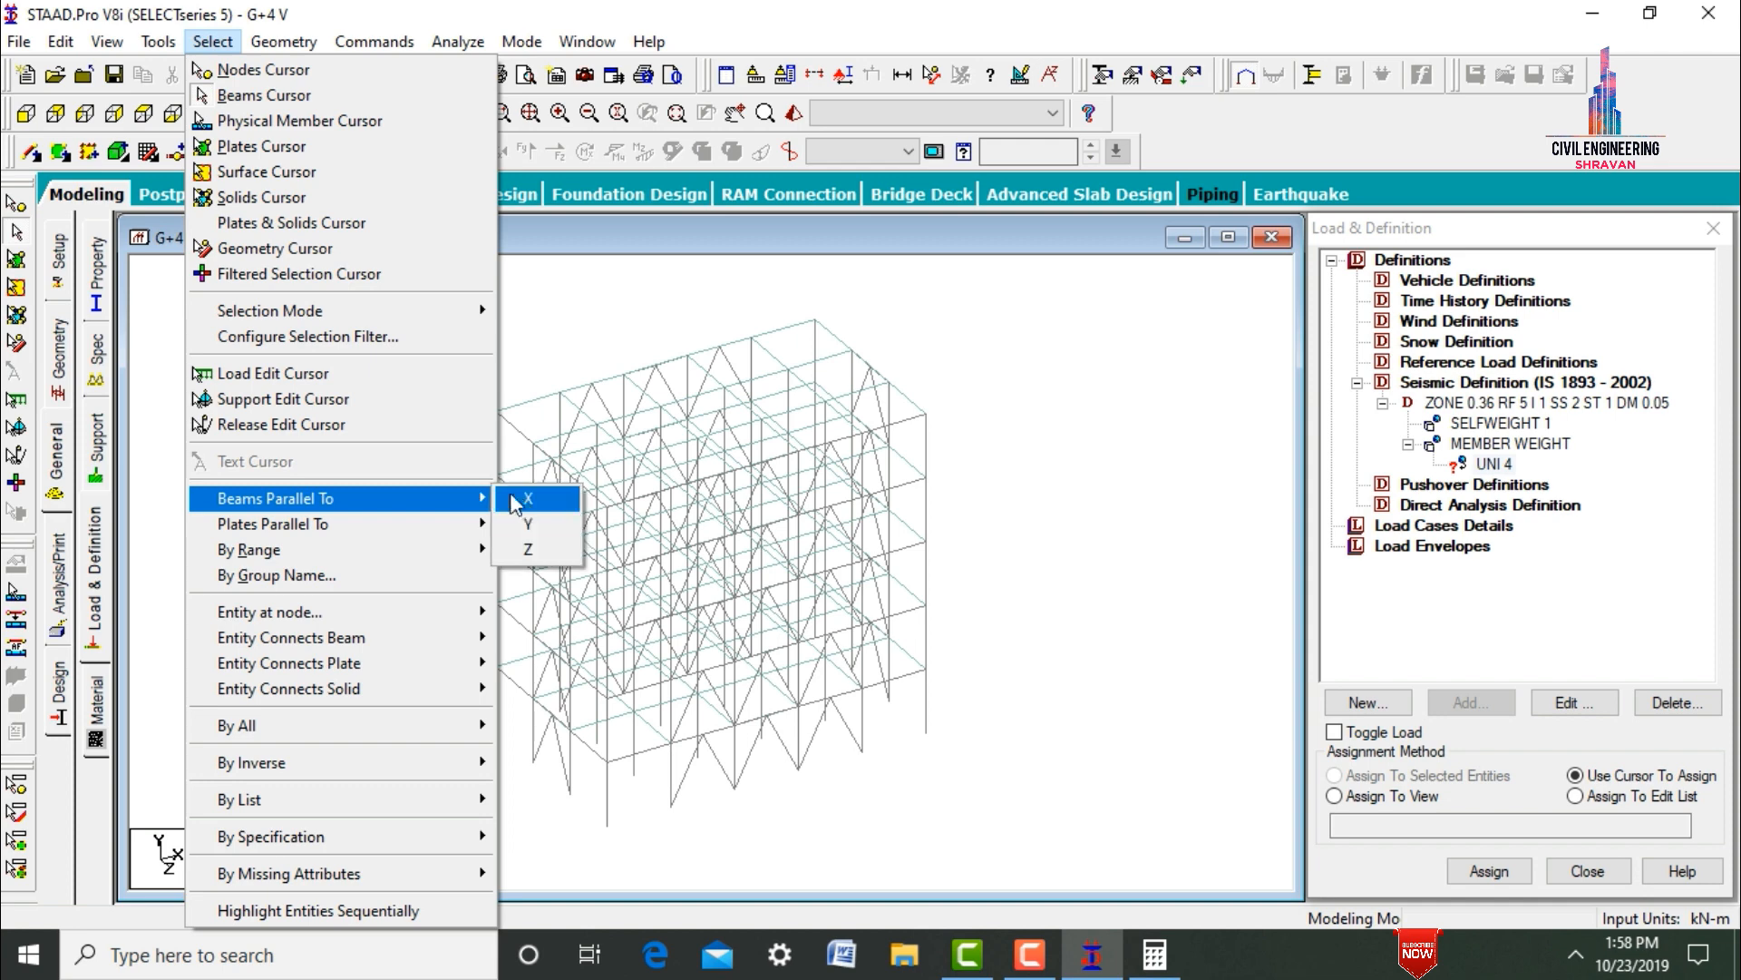
pyautogui.click(530, 500)
pyautogui.click(238, 42)
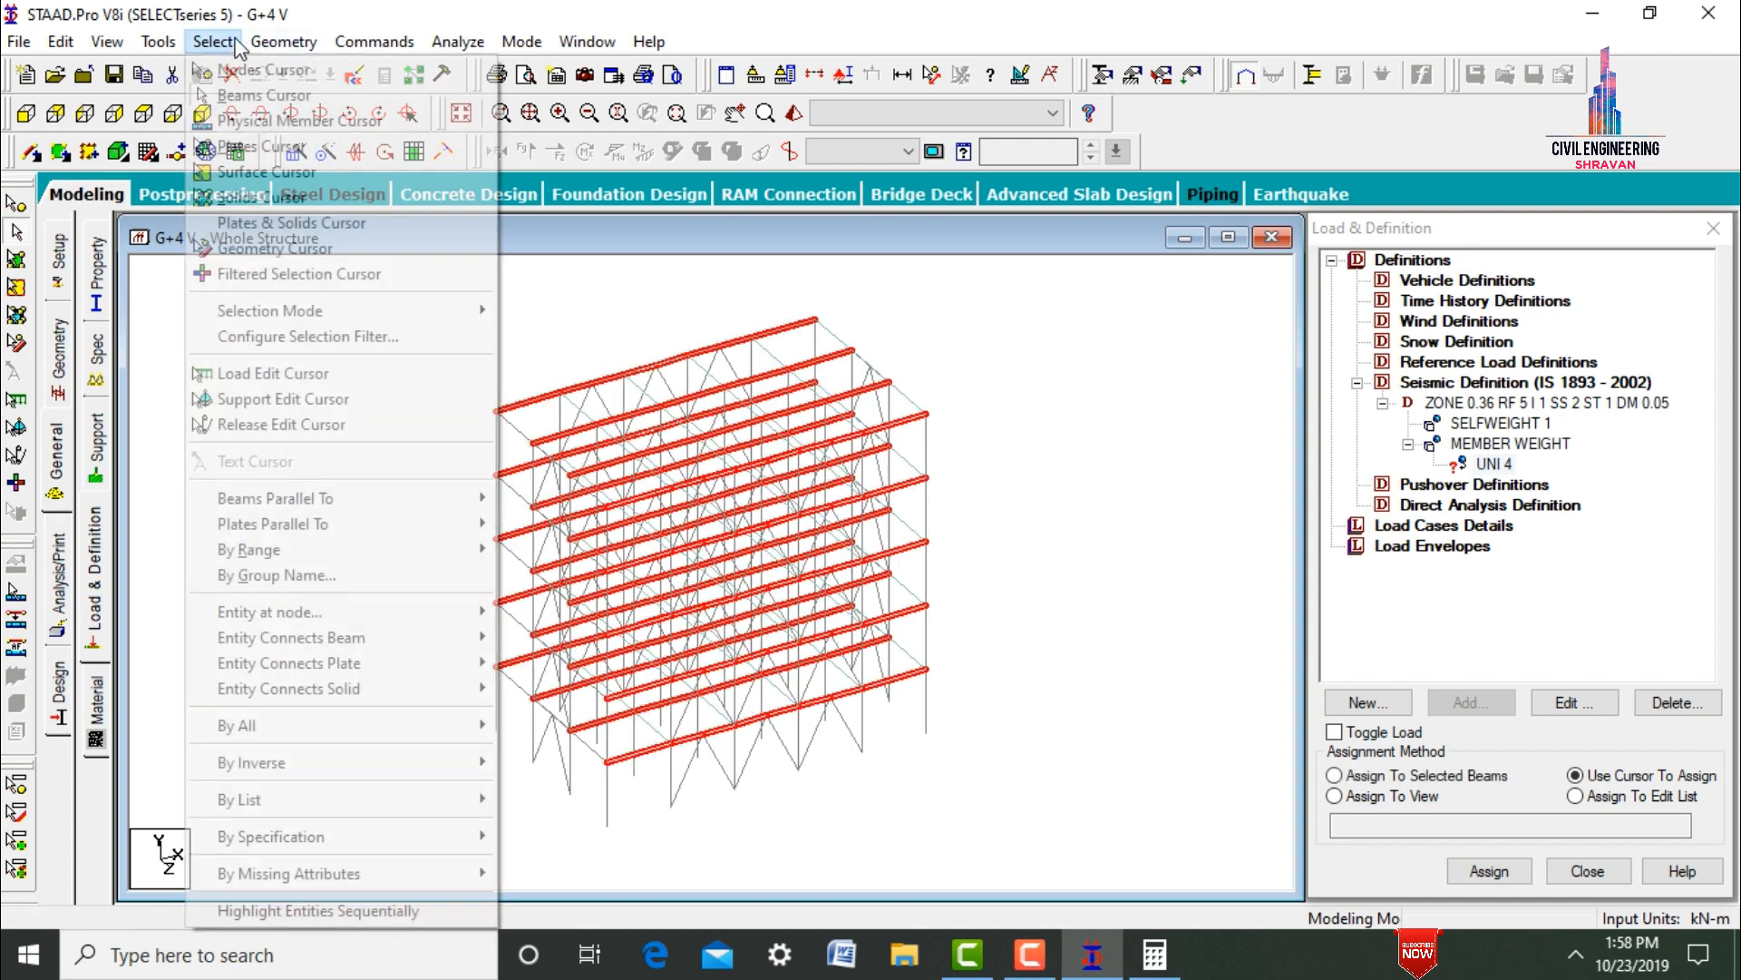
pyautogui.moveTo(313, 508)
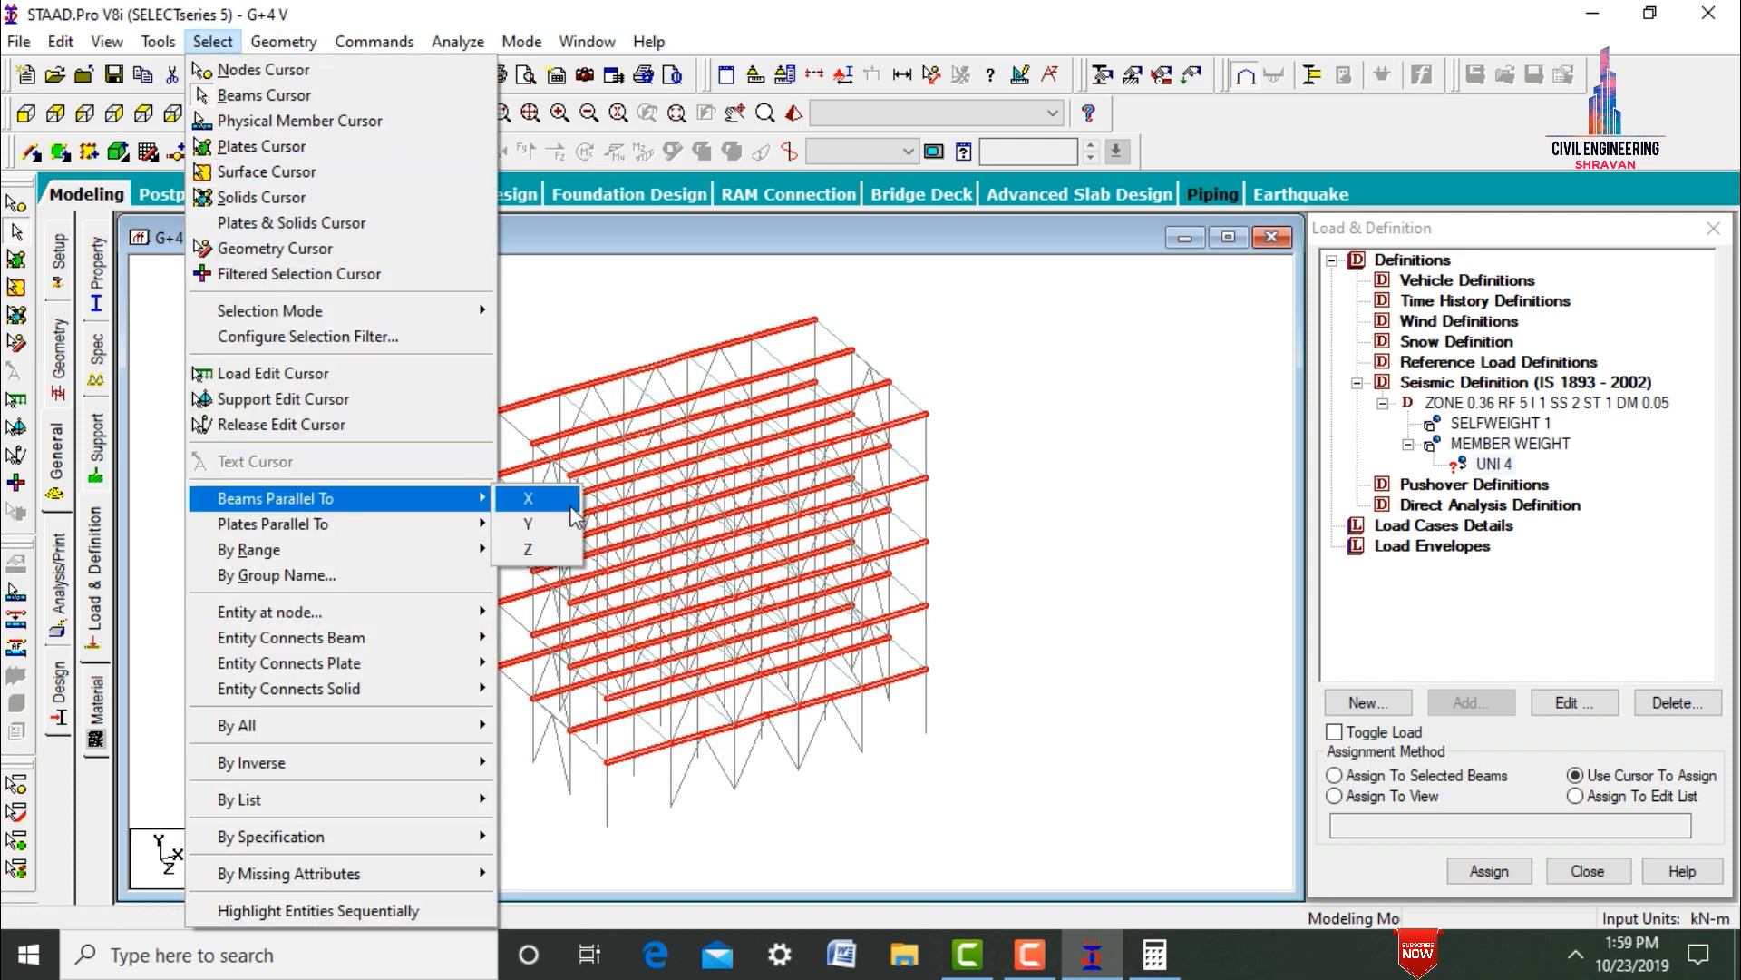
pyautogui.click(555, 550)
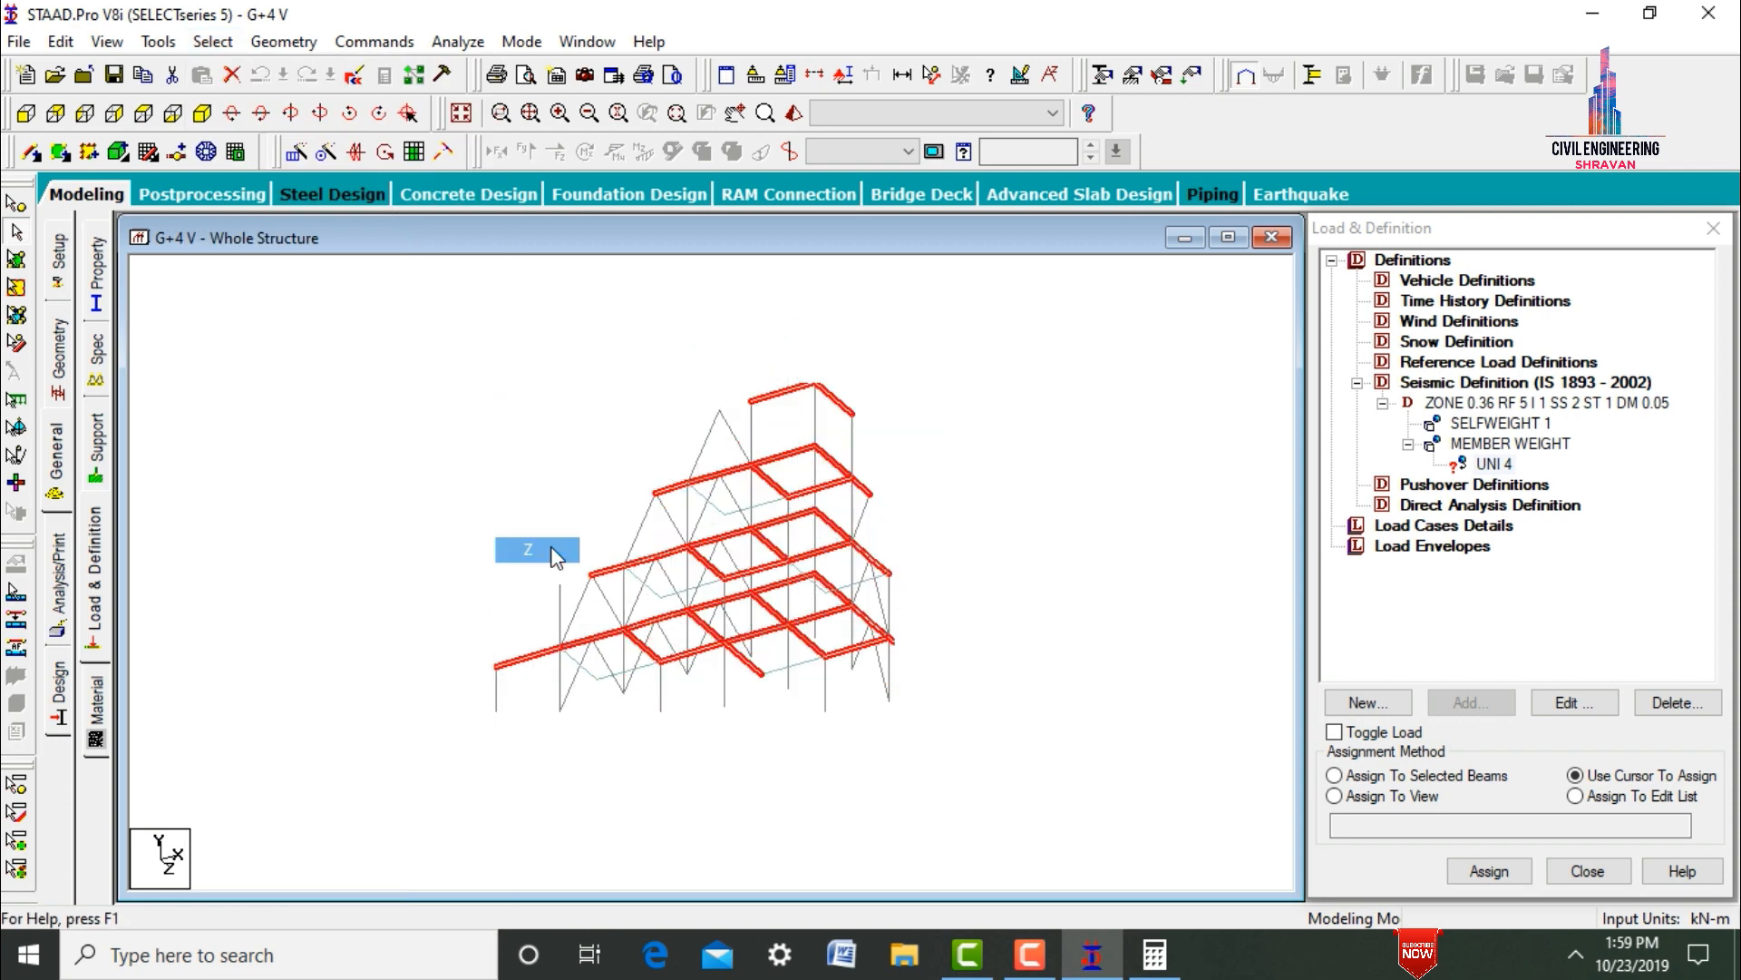
pyautogui.click(1402, 775)
pyautogui.click(1488, 871)
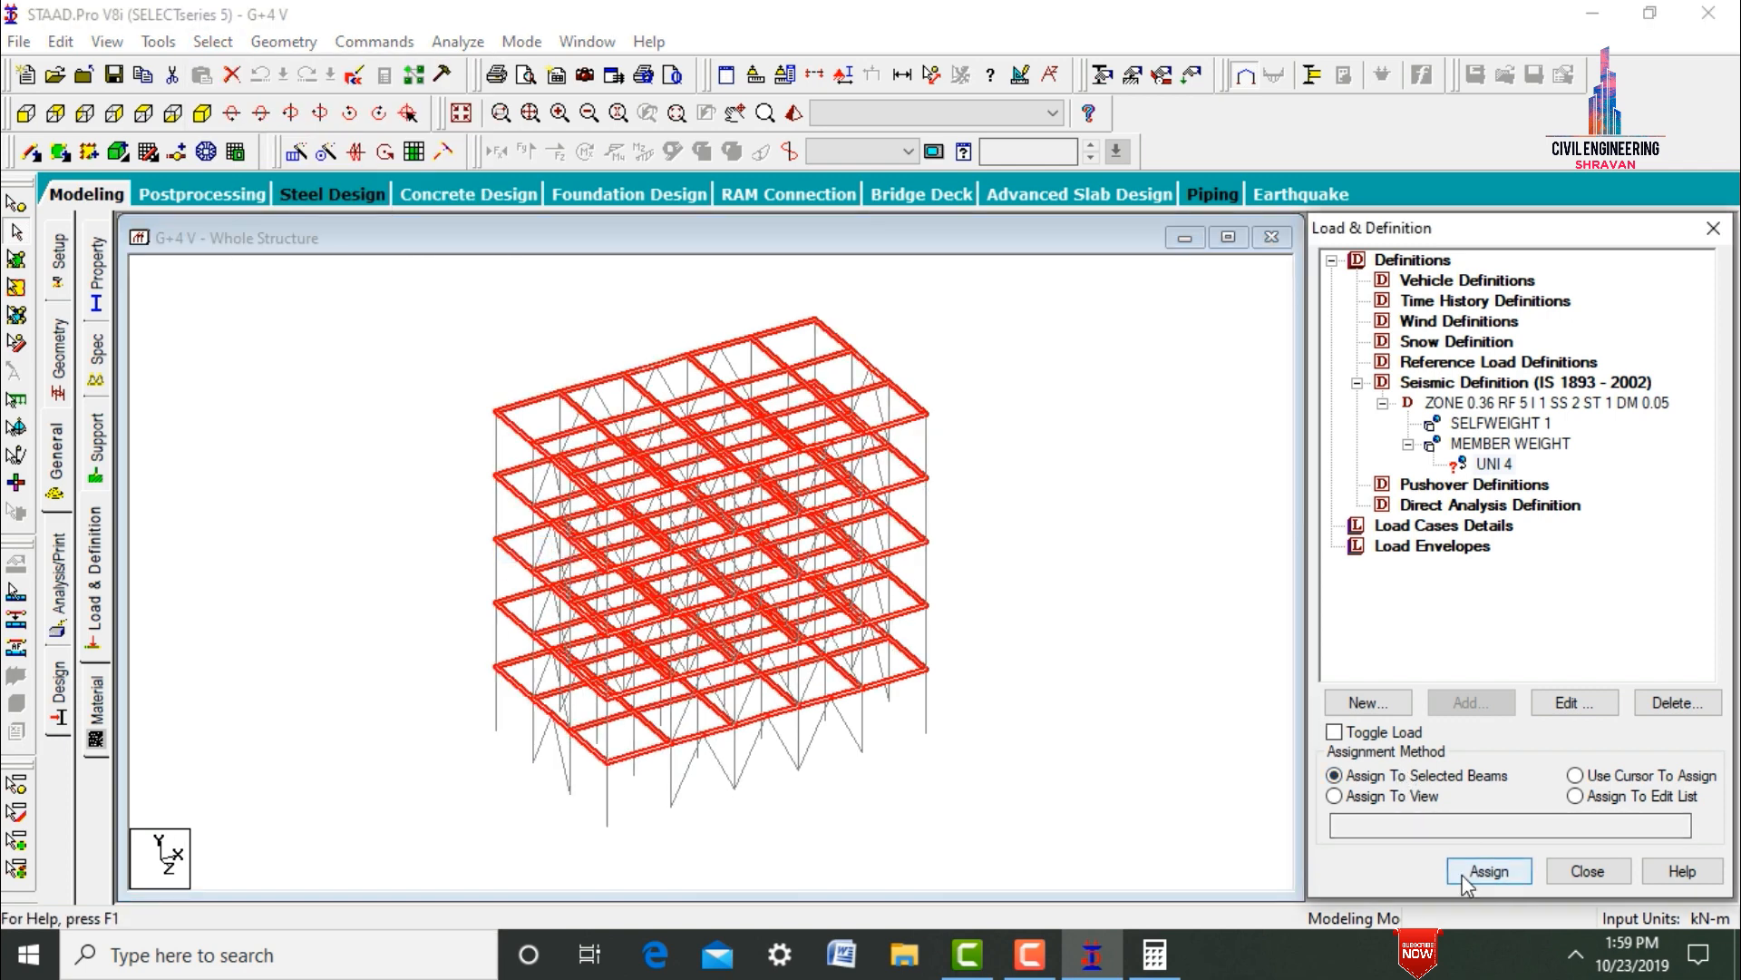
pyautogui.click(1128, 500)
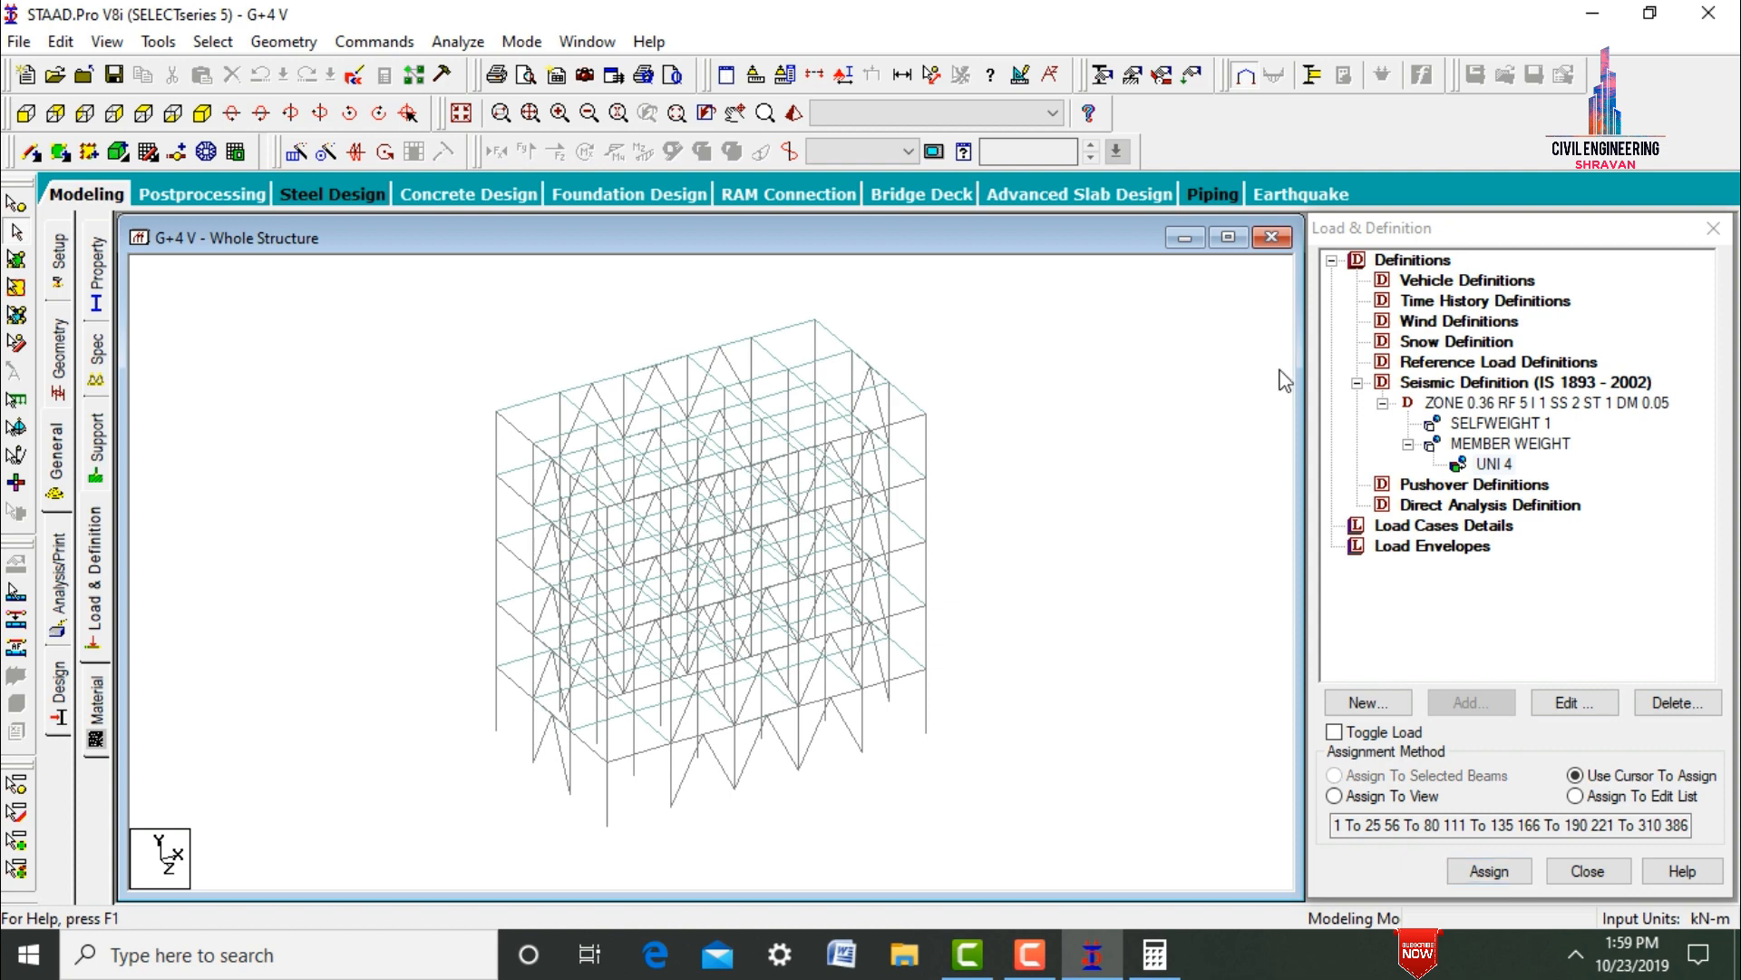
# - Add wind definition type 1 with the comment WIND 1 and close the dialog
pyautogui.click(1435, 342)
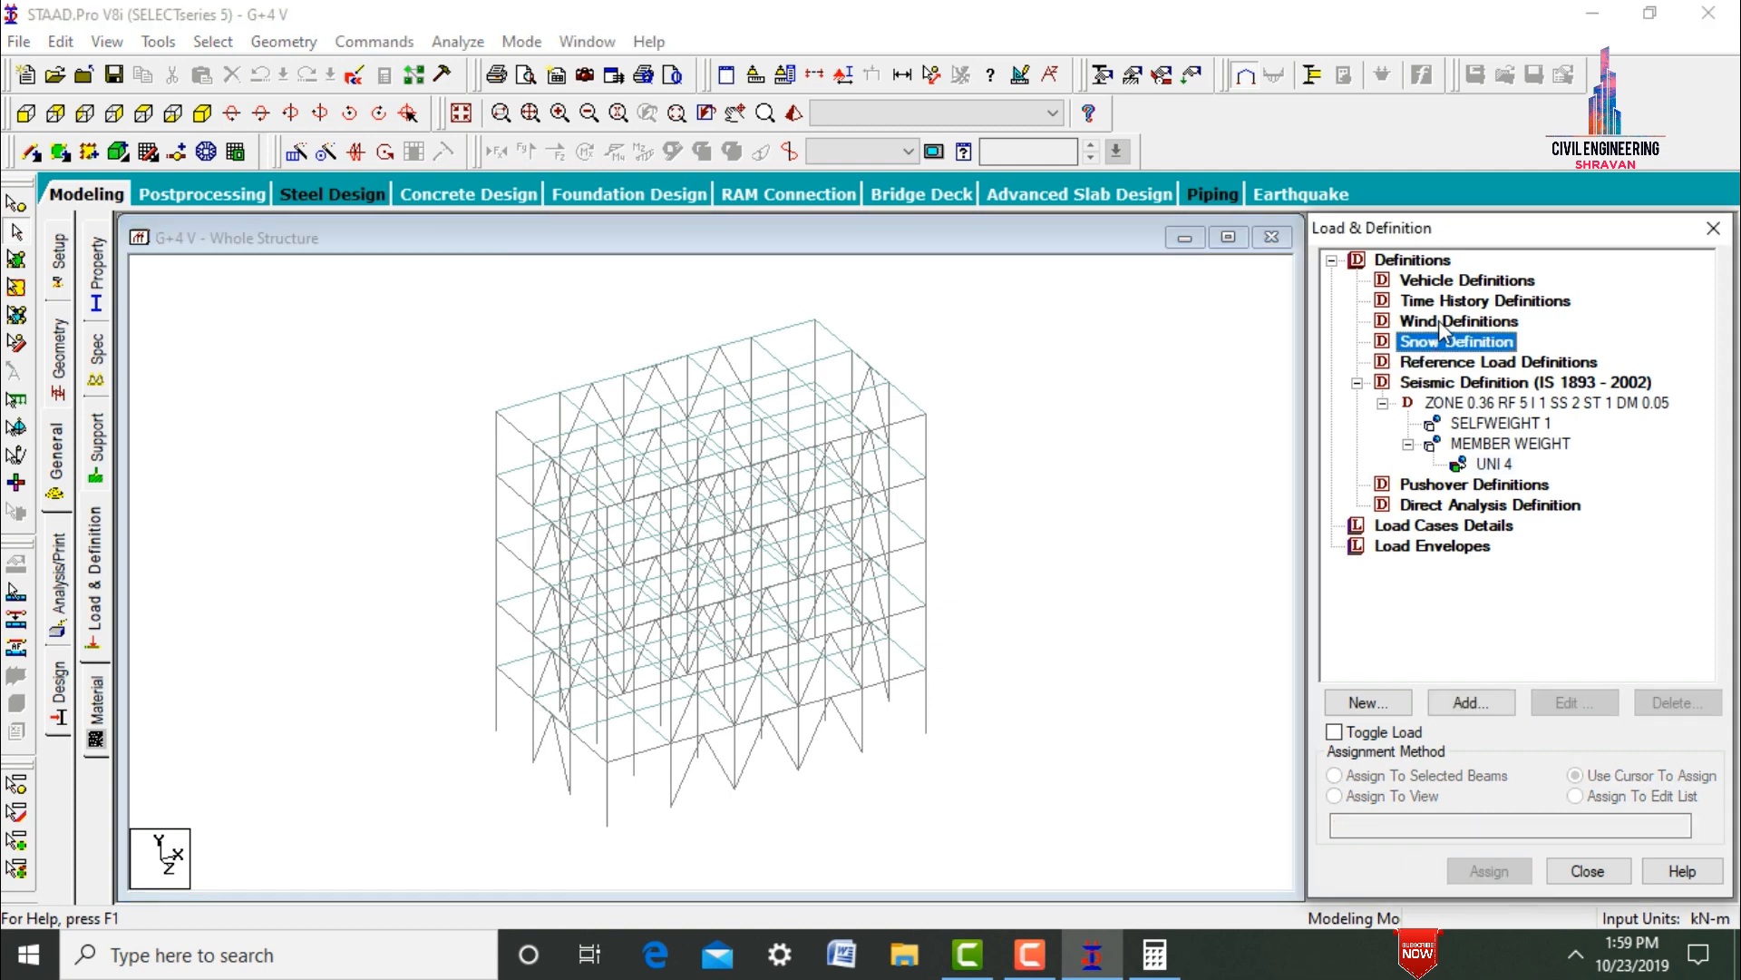
pyautogui.click(1444, 322)
pyautogui.click(1470, 704)
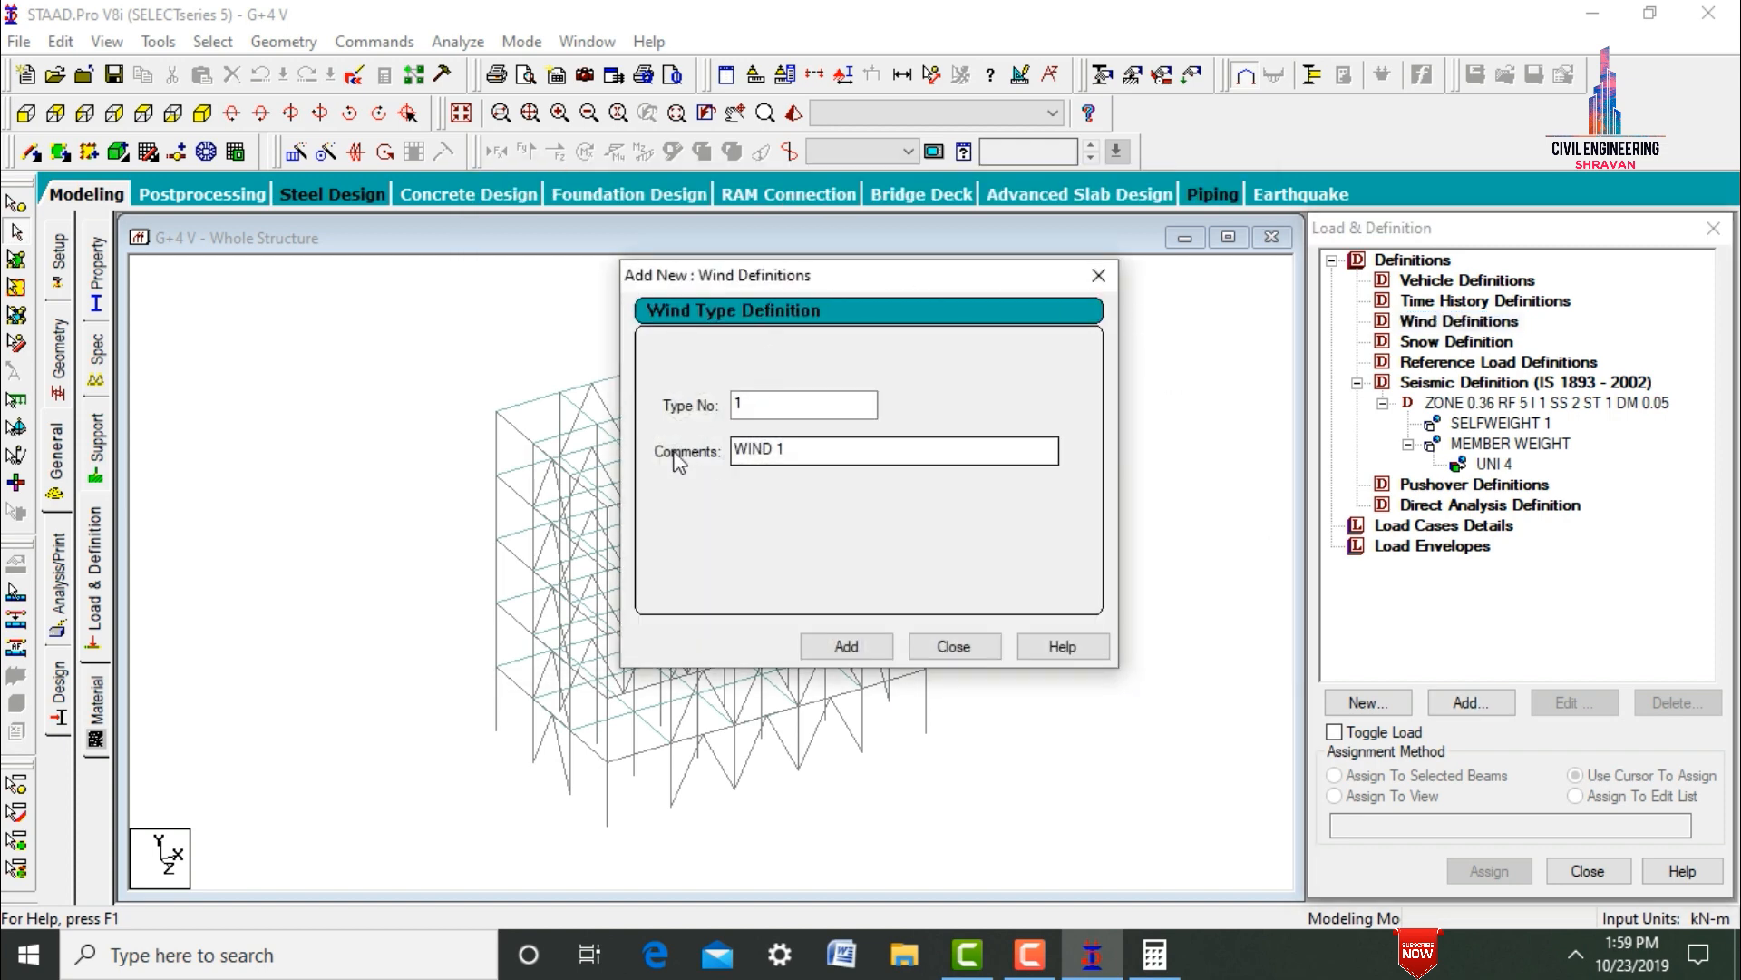
pyautogui.click(845, 647)
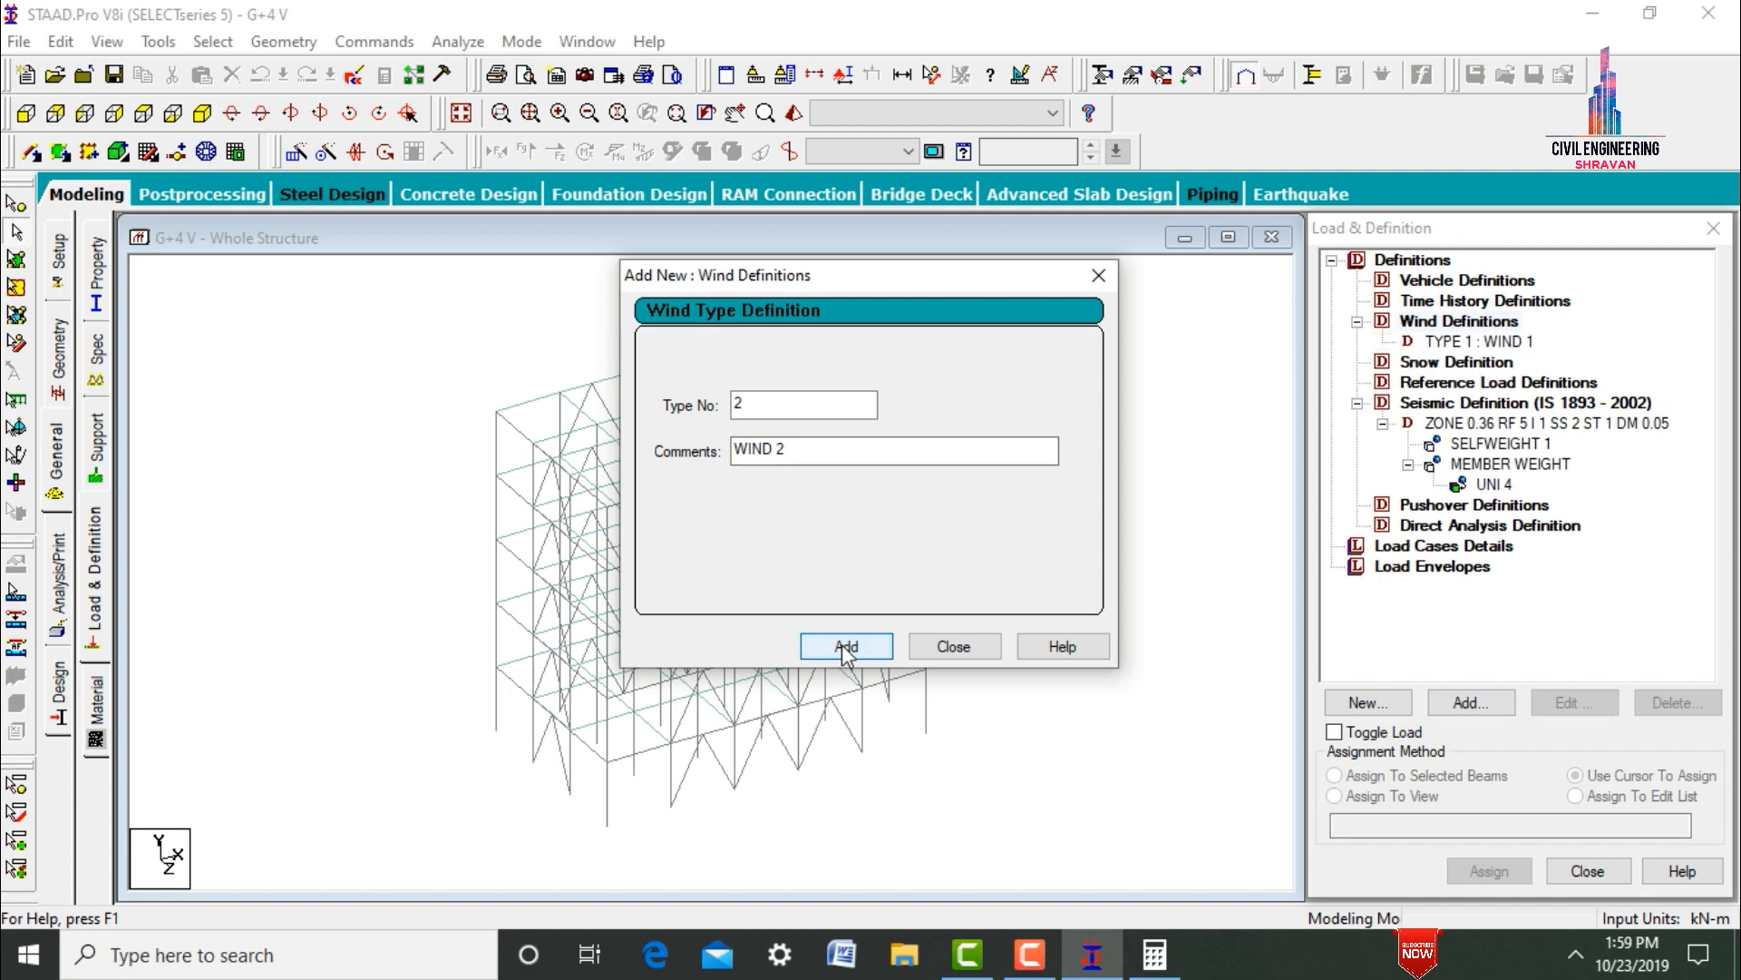
pyautogui.click(946, 651)
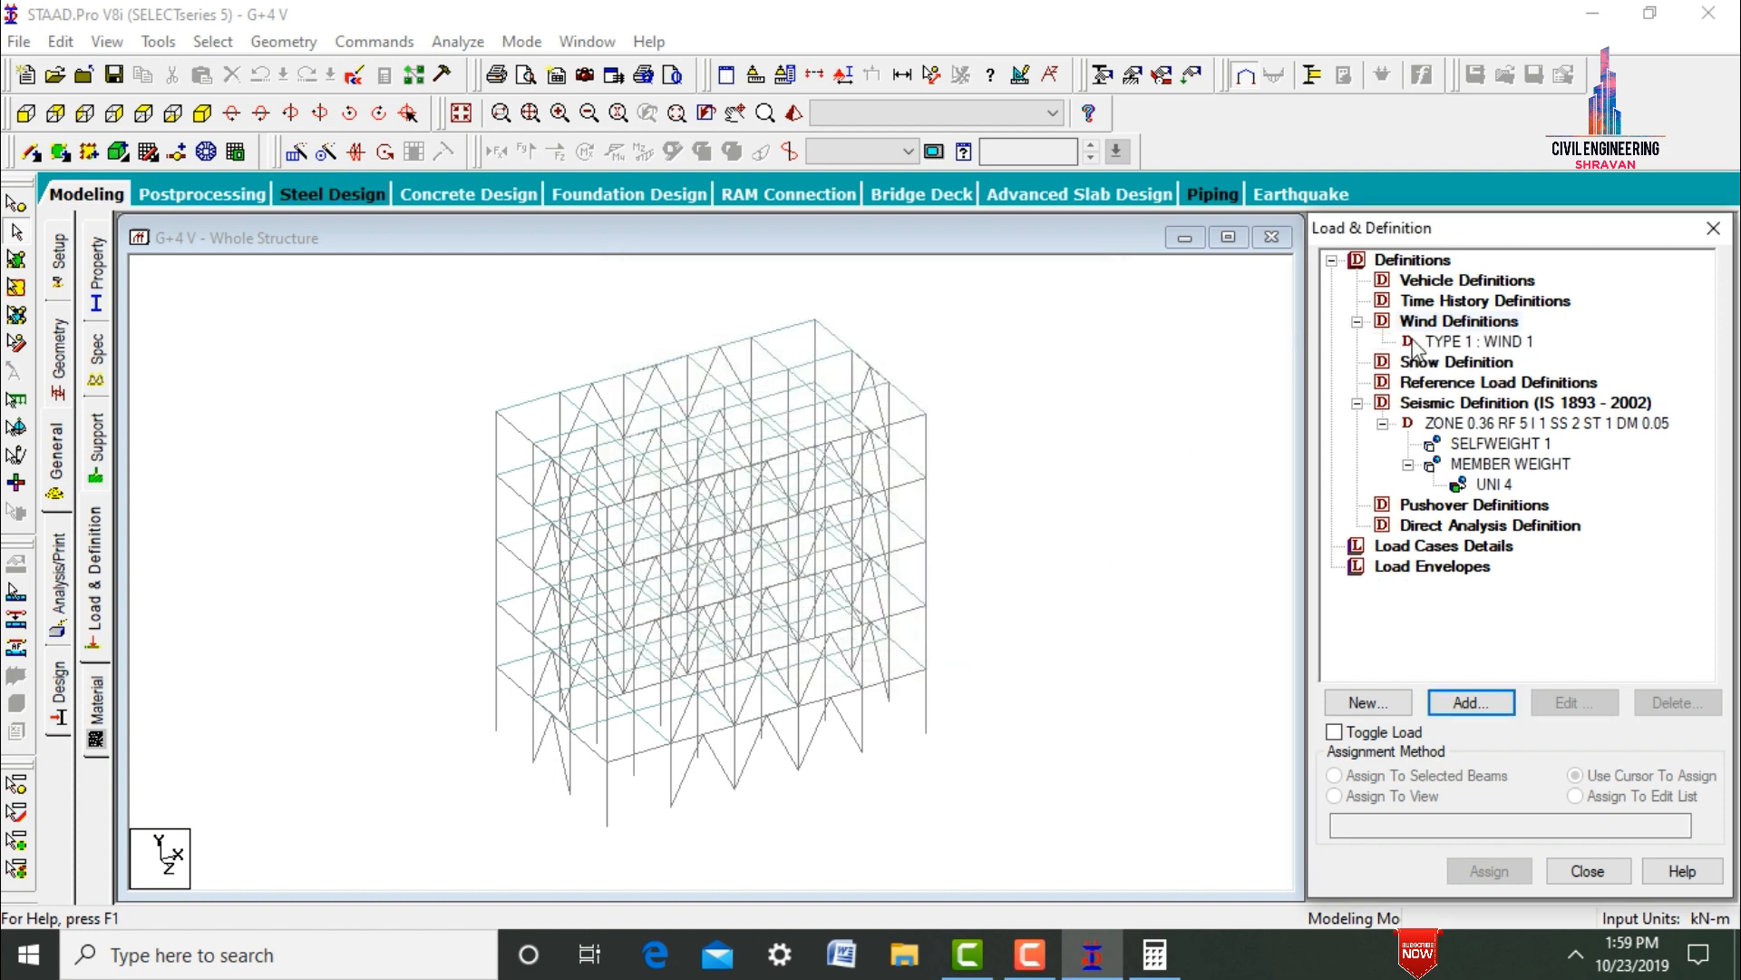
# - Start a custom intensity table for WIND 1 with 1 kN/m² at 15 m and 0.75 kN/m² at 12 m
pyautogui.click(1436, 342)
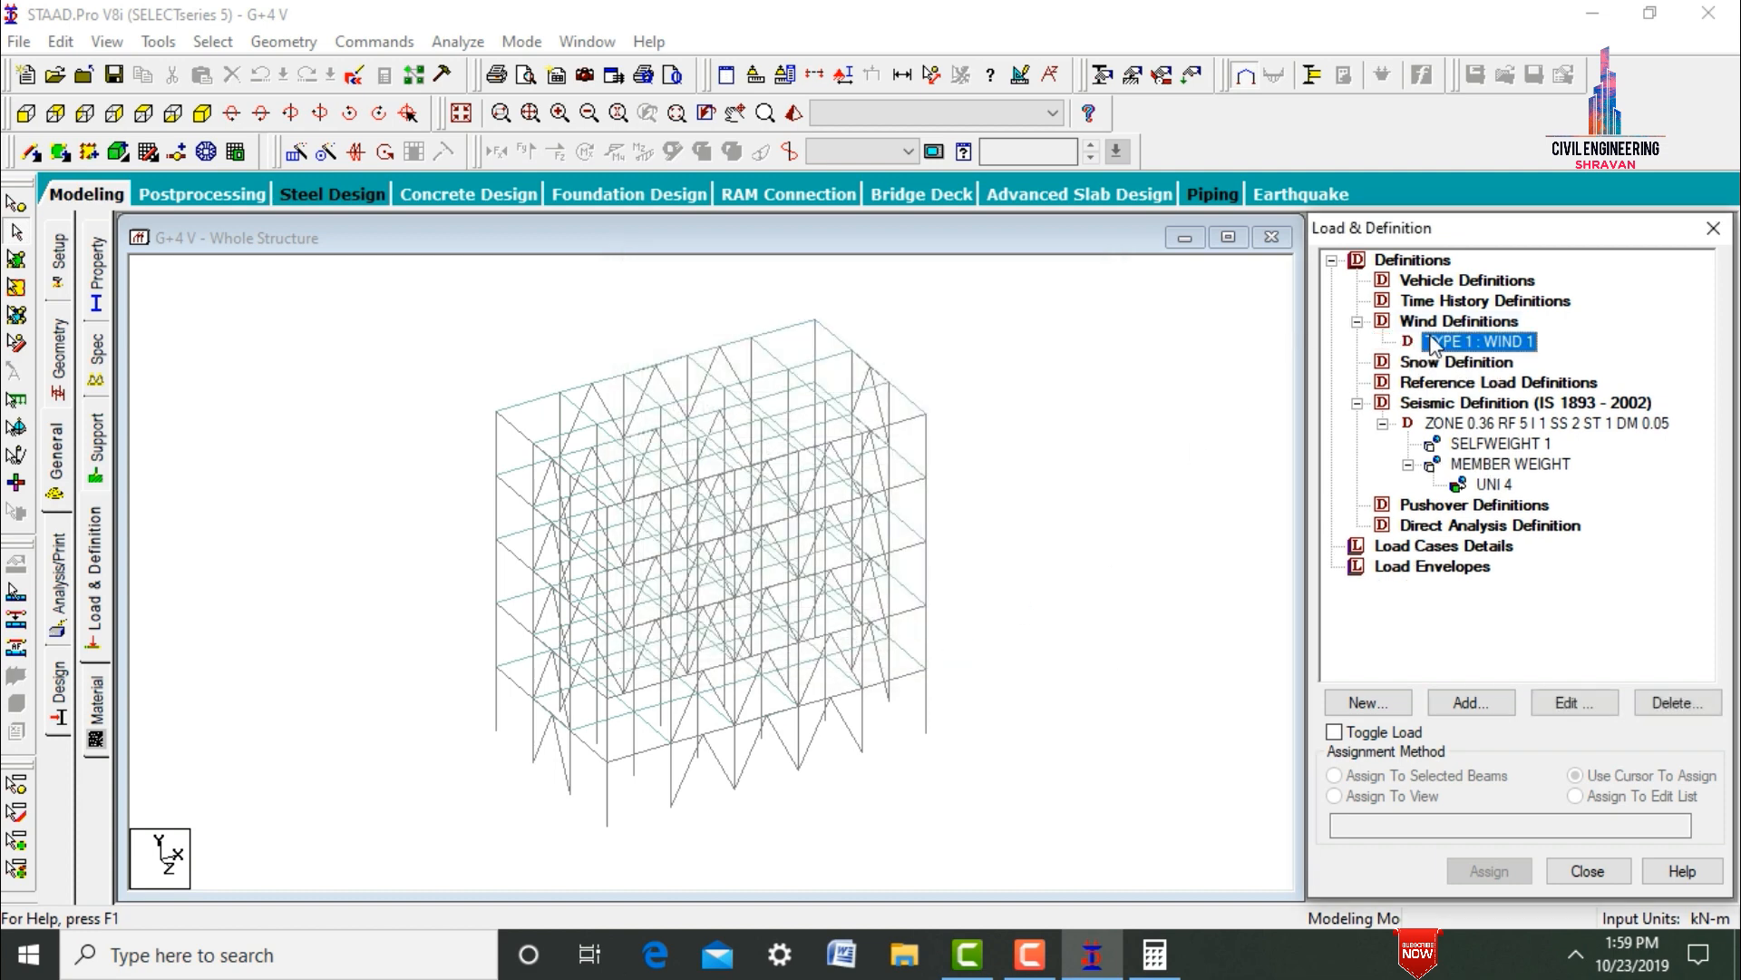
pyautogui.click(1490, 706)
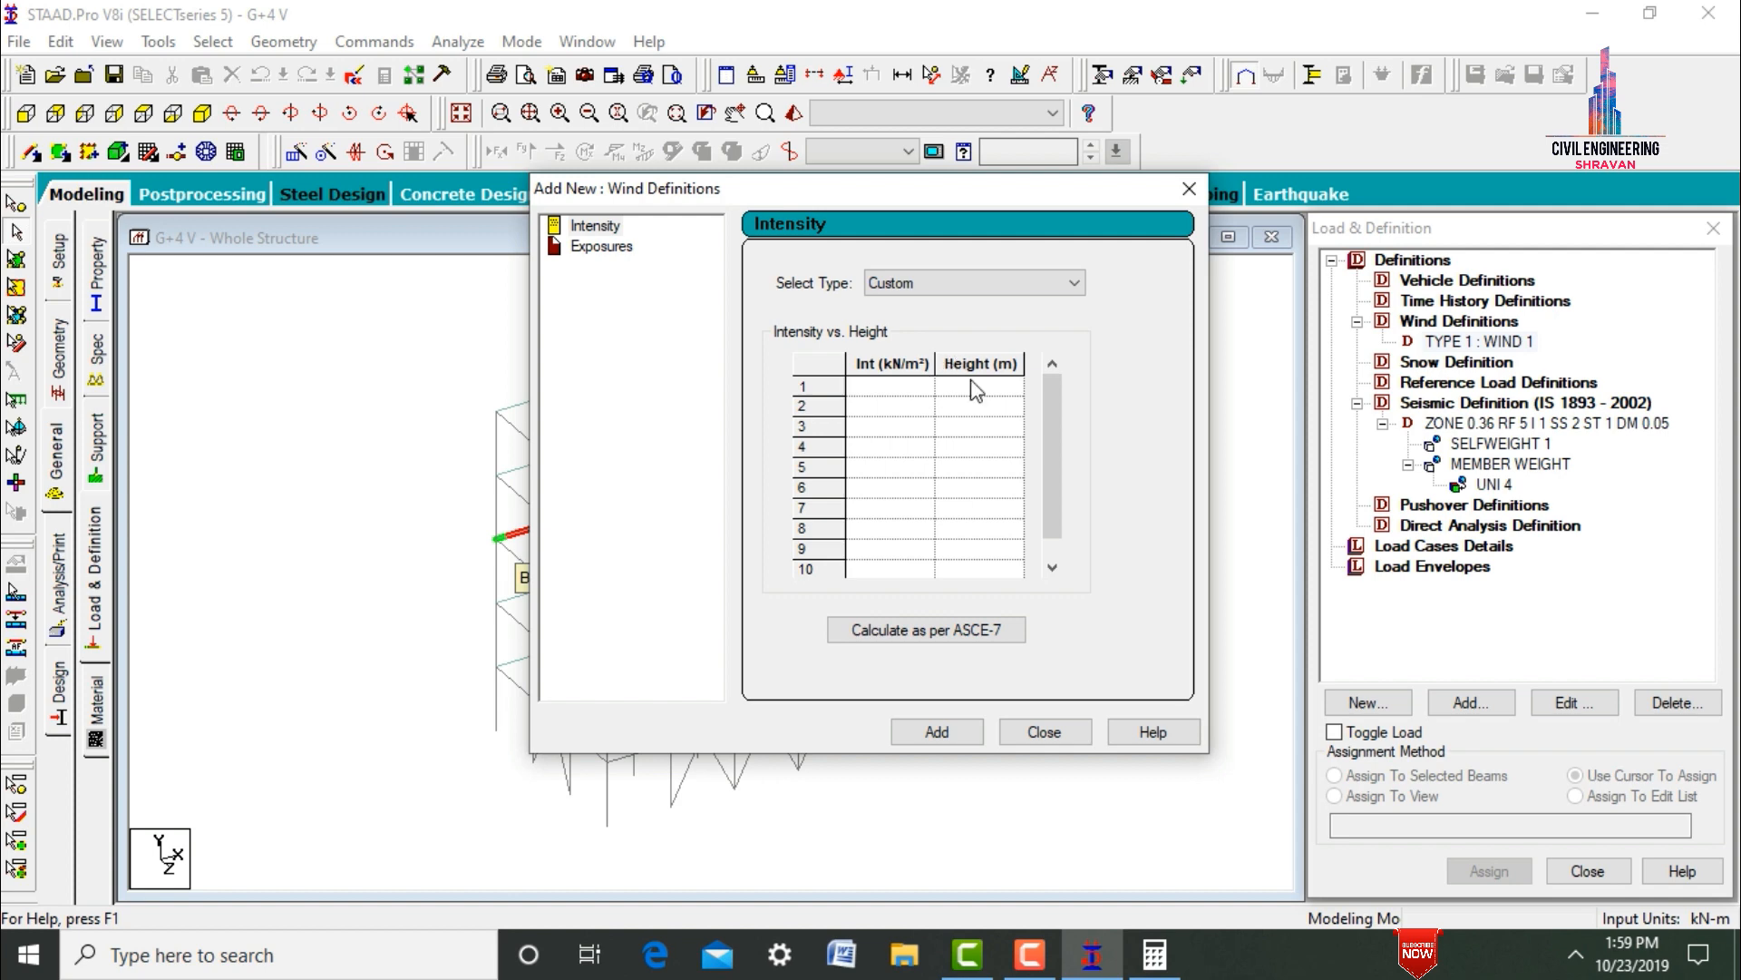
pyautogui.click(932, 395)
pyautogui.write('1')
pyautogui.press('Tab')
pyautogui.write('15')
pyautogui.click(897, 407)
pyautogui.write('0.75')
pyautogui.press('Tab')
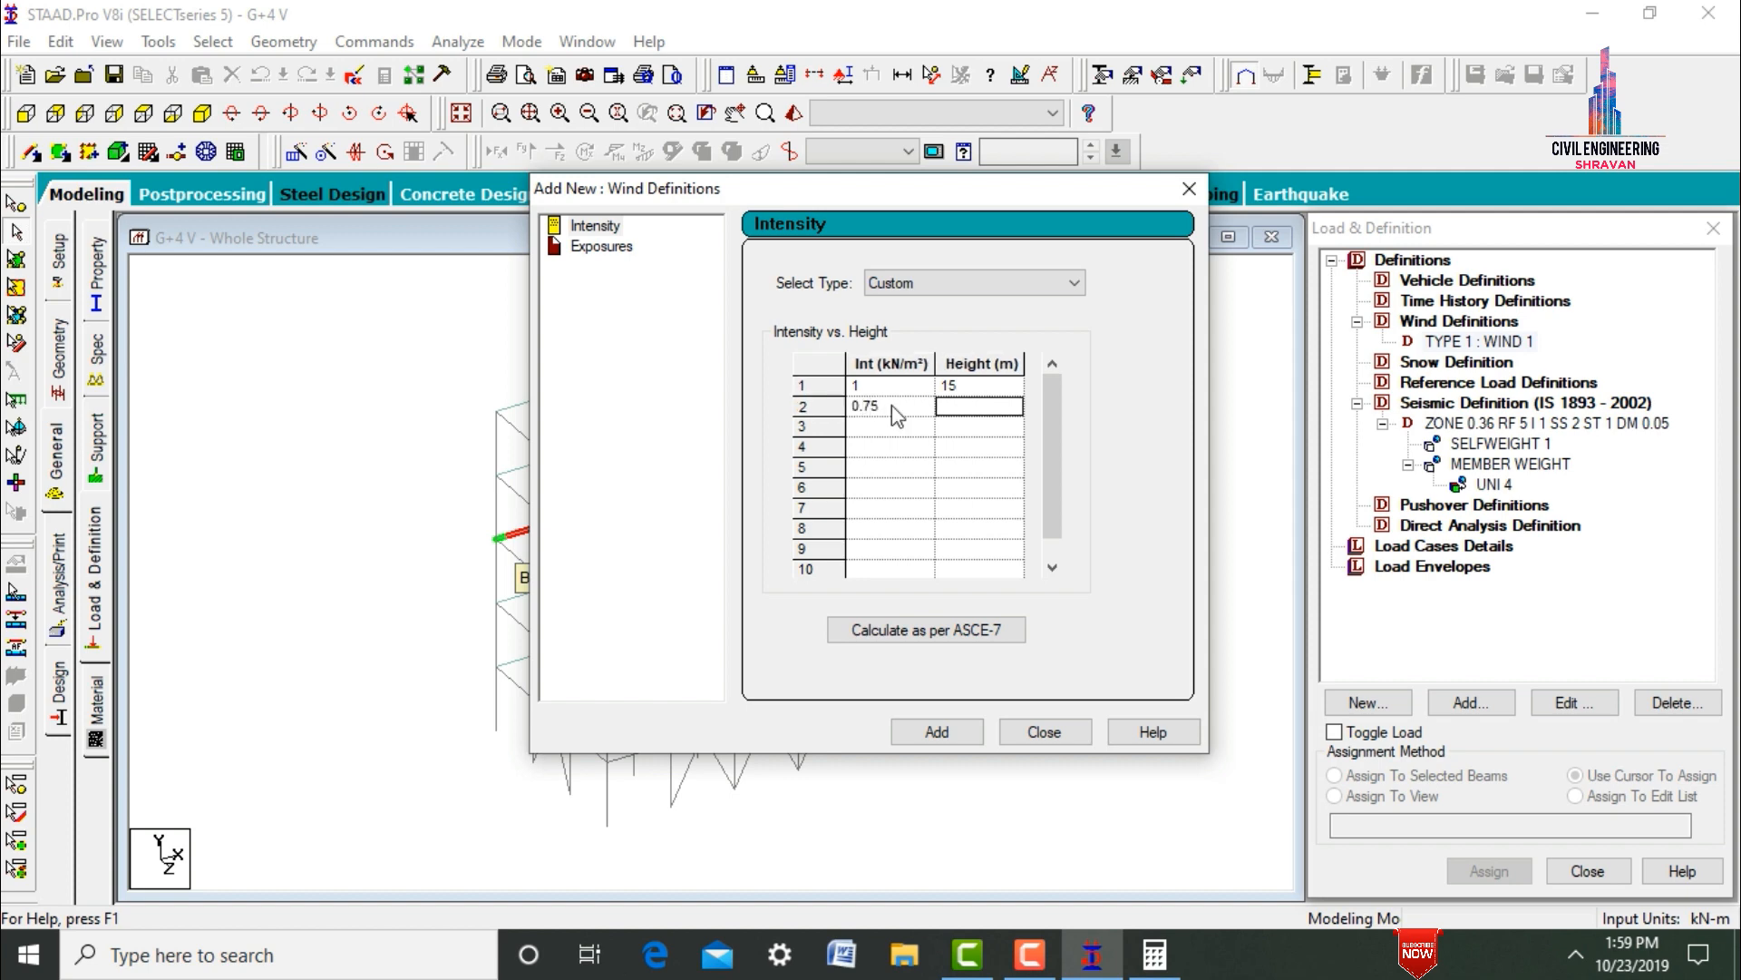
pyautogui.write('12')
# - Enter wind intensities of 0.5, 0.3 and 0.1 kN/m² at heights 9, 6 and 3 m, and add the intensity table to WIND 1
pyautogui.click(879, 423)
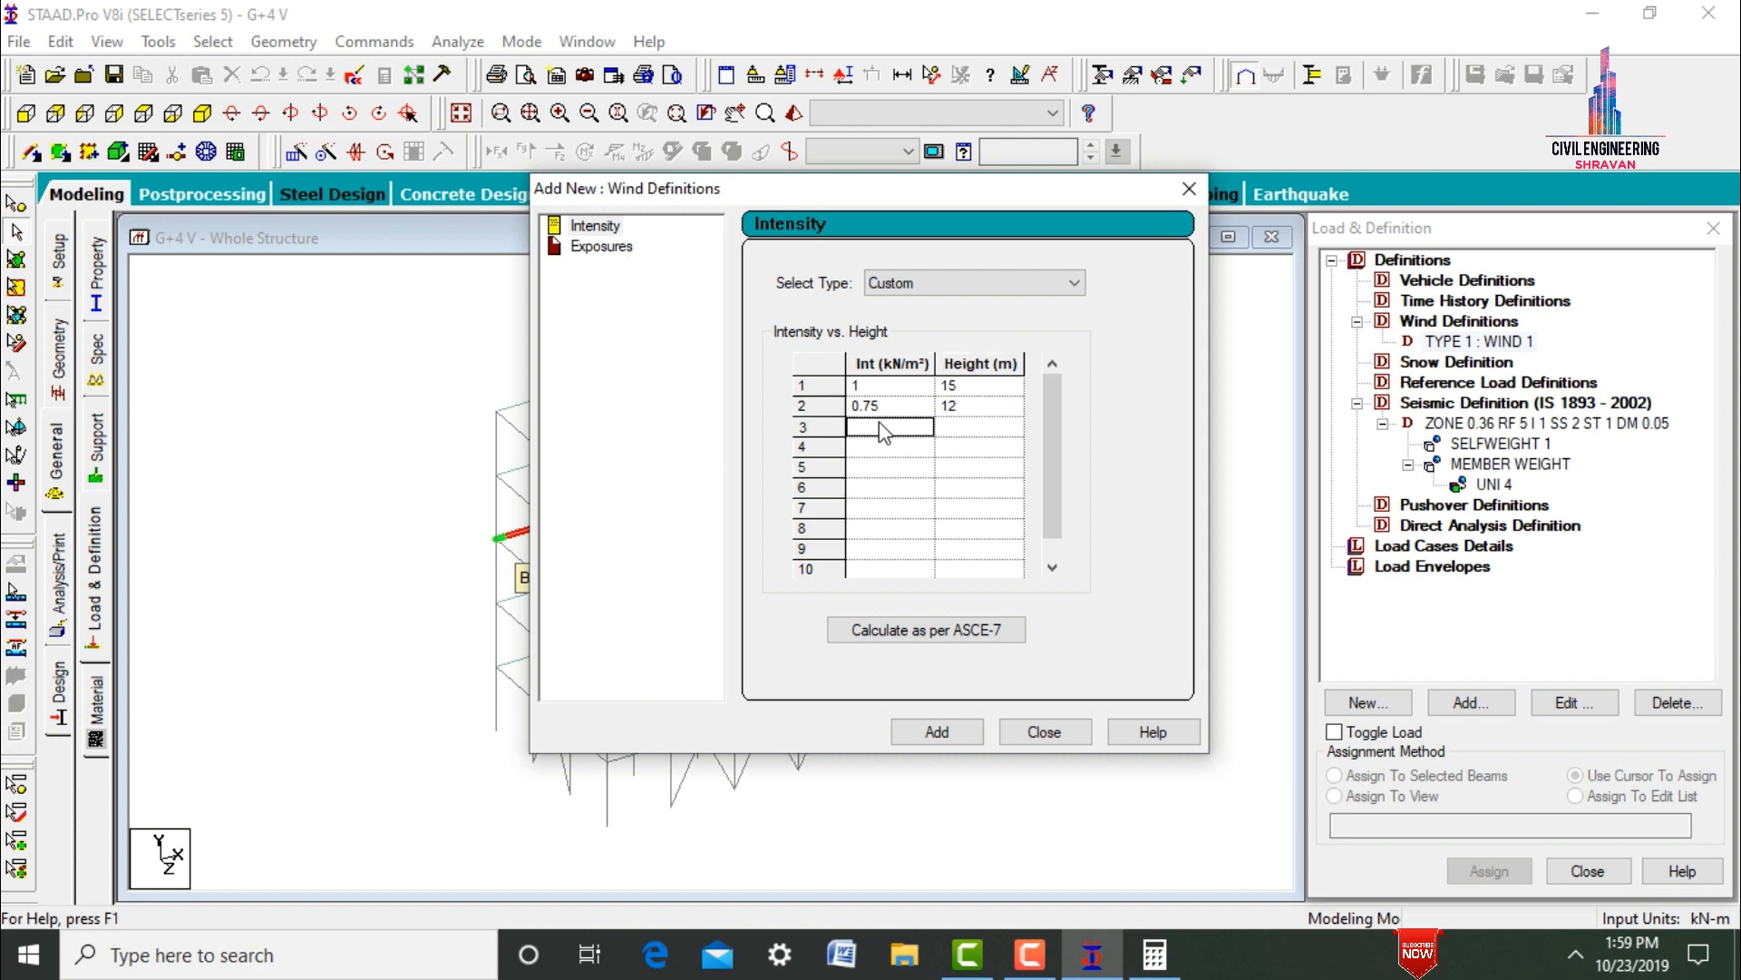
pyautogui.write('0.5')
pyautogui.press('Tab')
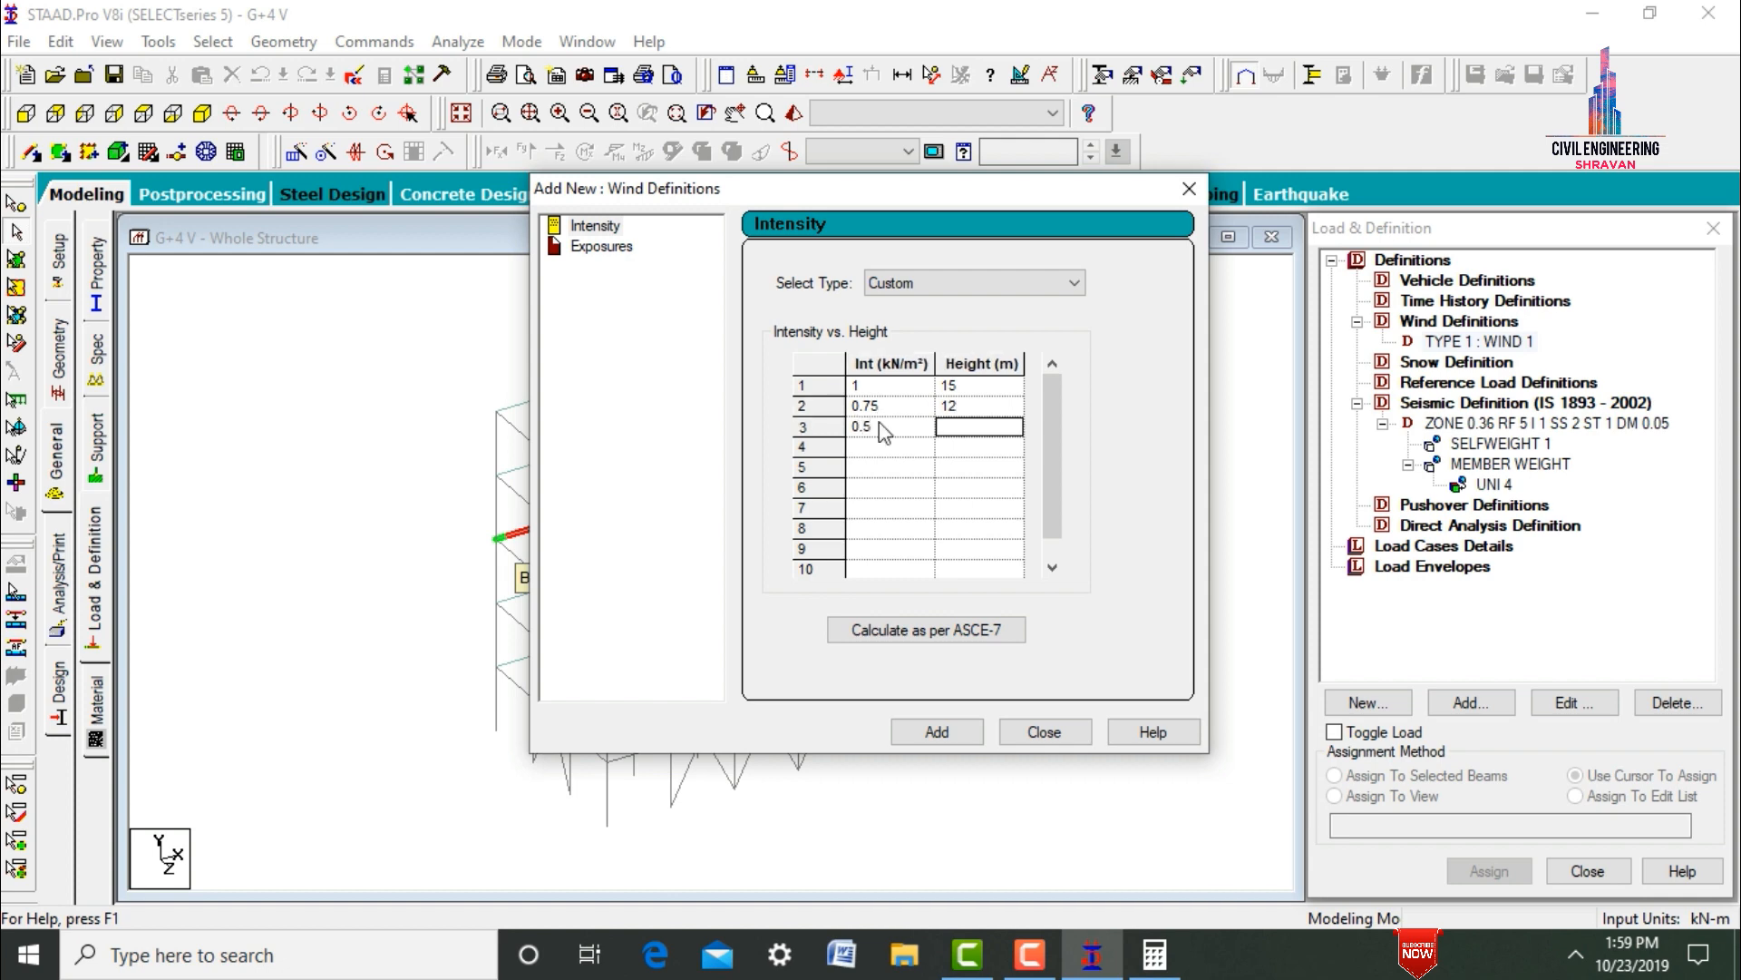
pyautogui.write('9')
pyautogui.click(876, 449)
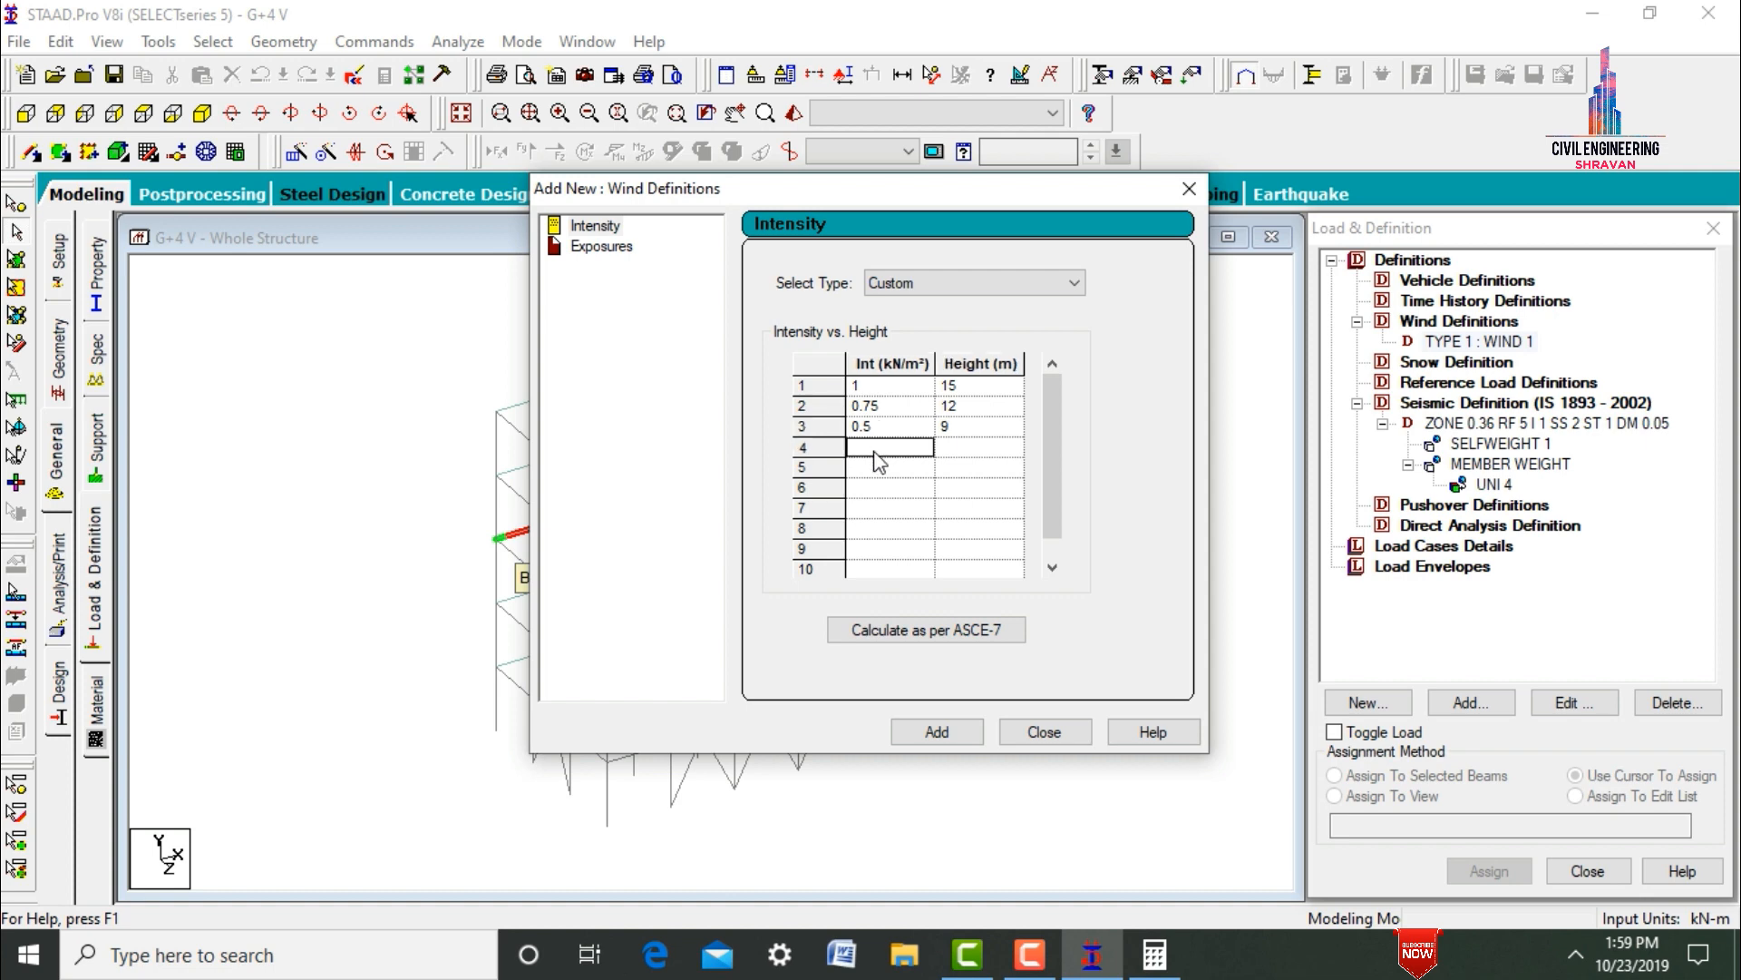
pyautogui.write('0.3')
pyautogui.press('Tab')
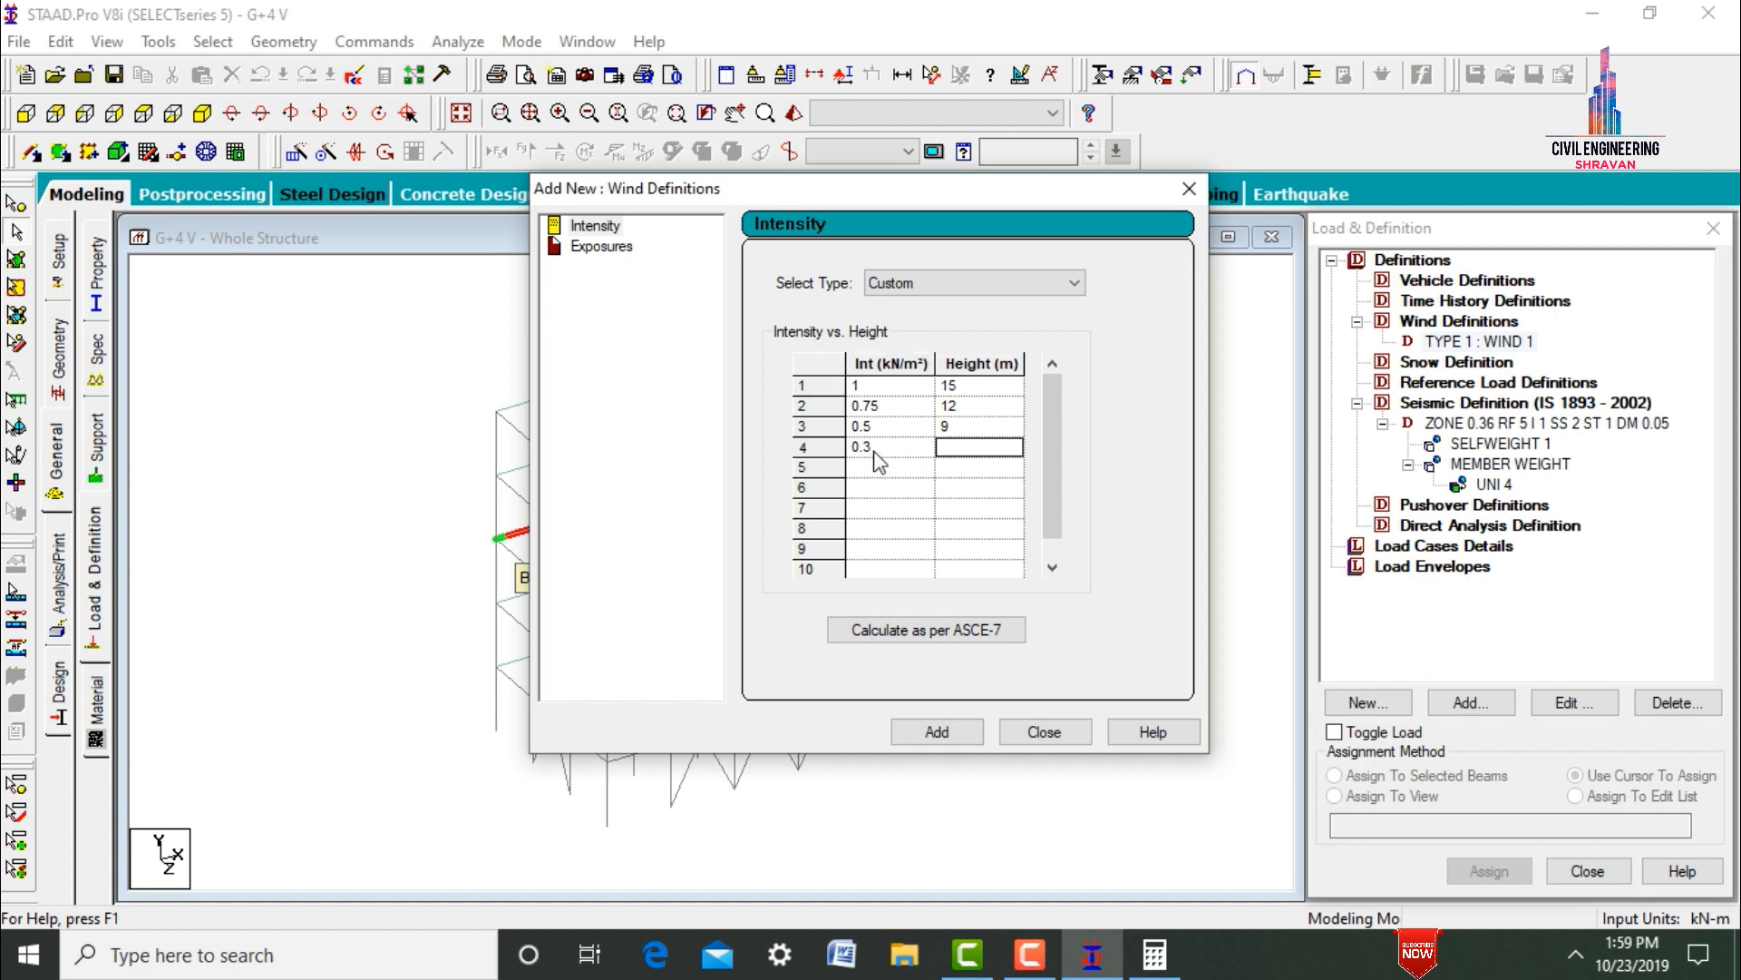
pyautogui.write('6')
pyautogui.click(871, 468)
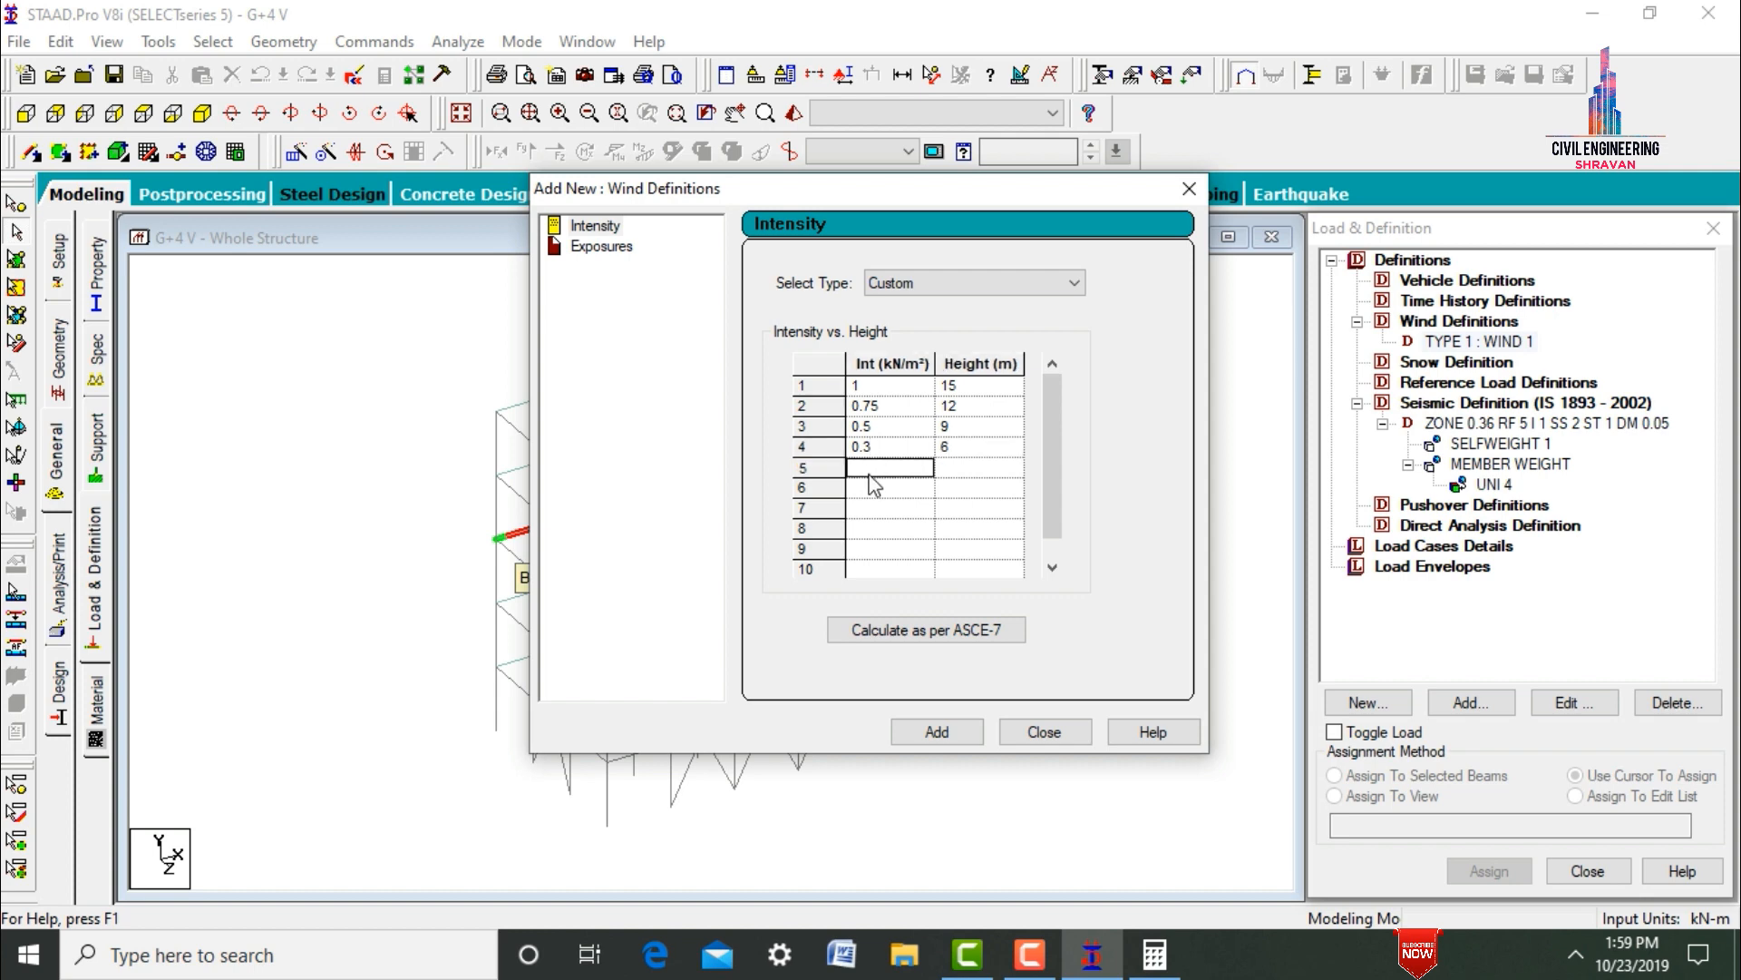
pyautogui.write('0.1')
pyautogui.press('Tab')
pyautogui.write('3')
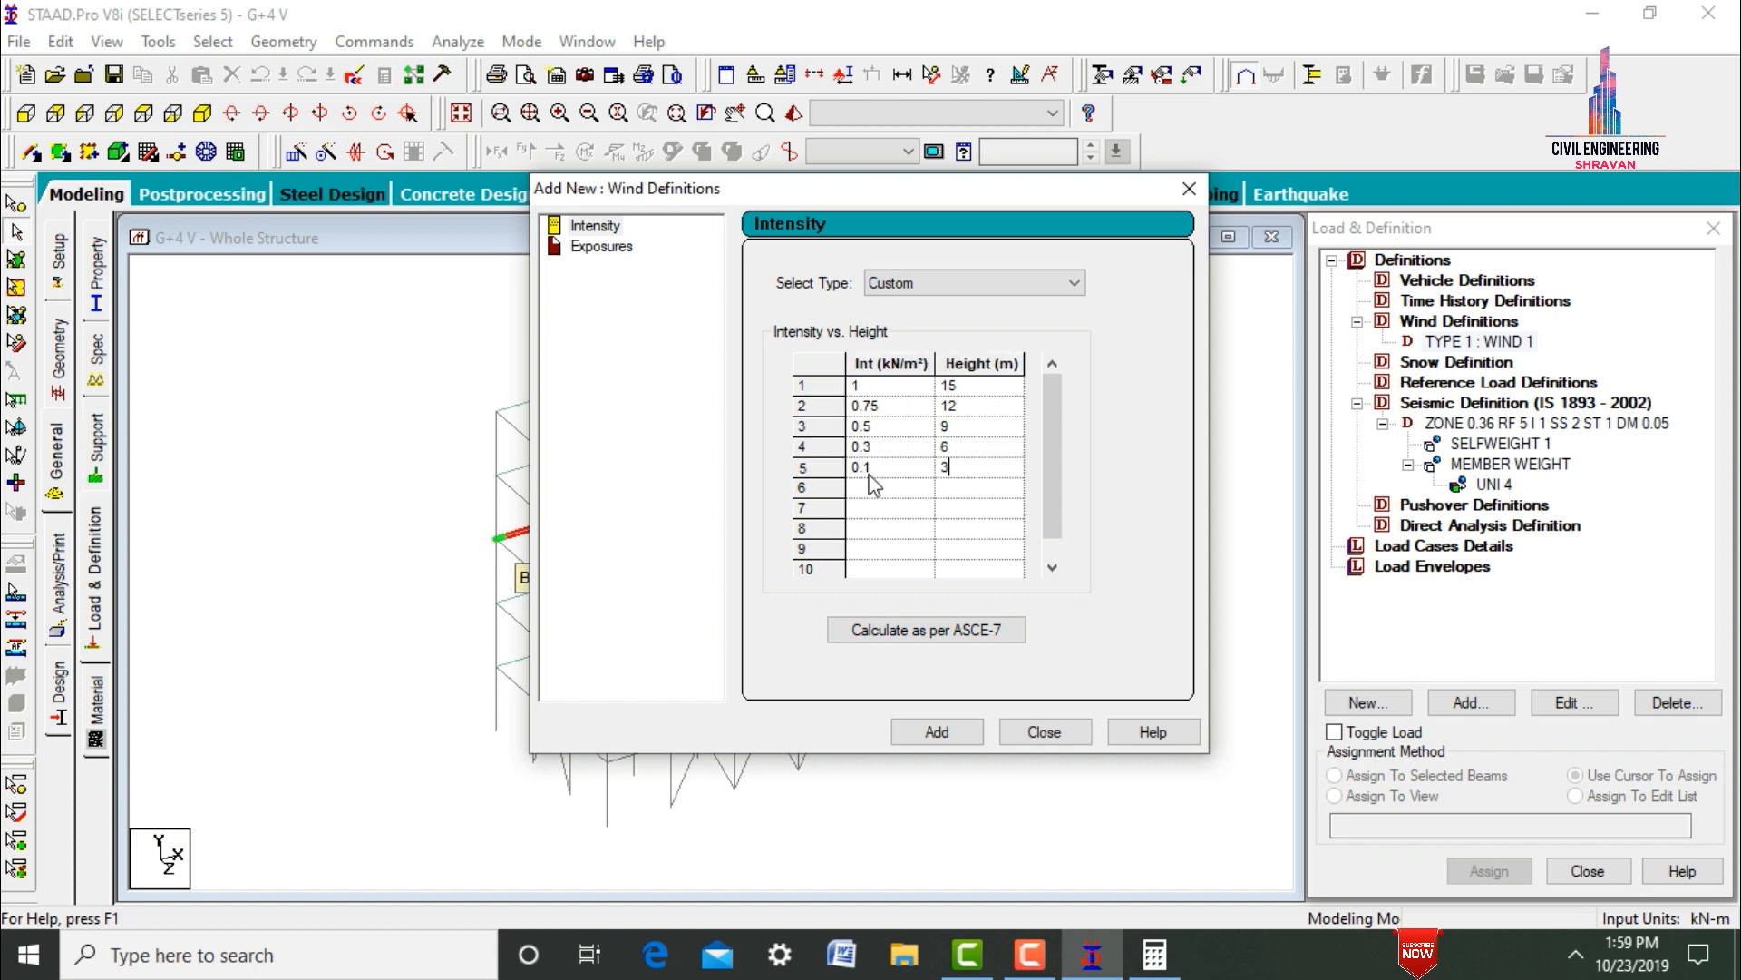
pyautogui.click(937, 731)
# - Add an exposure factor of 1 to the WIND 1 definition and close the dialog
pyautogui.doubleClick(798, 361)
pyautogui.write('1')
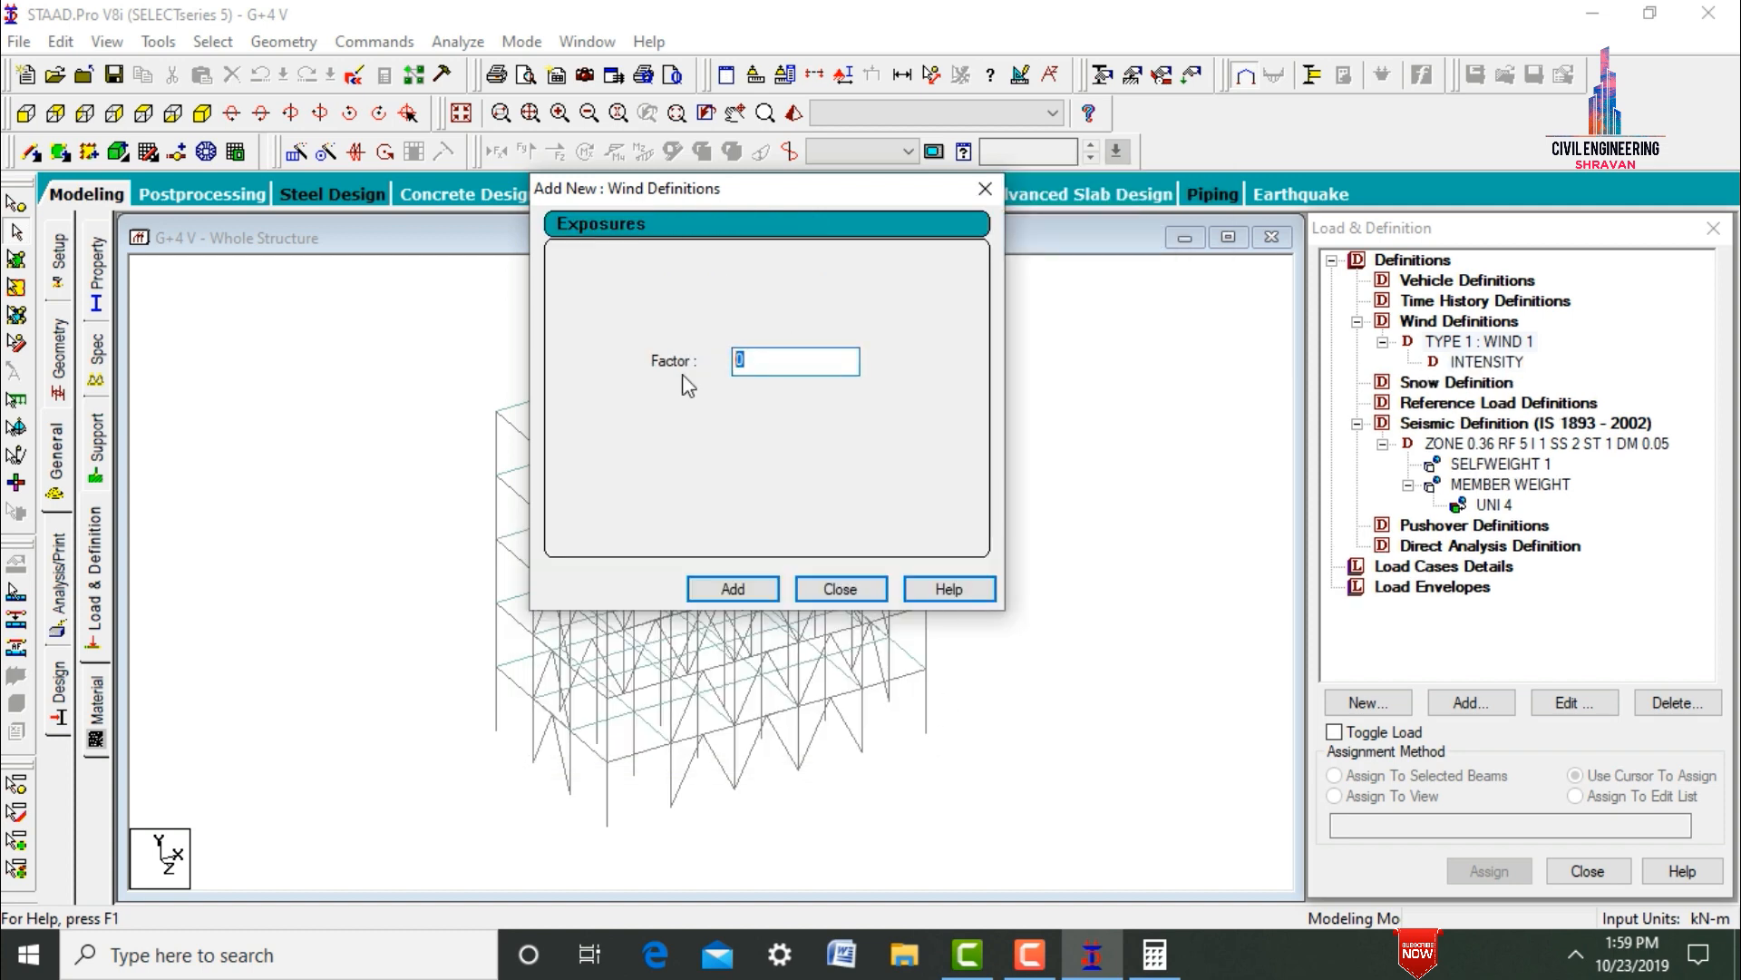
pyautogui.click(737, 587)
pyautogui.click(844, 588)
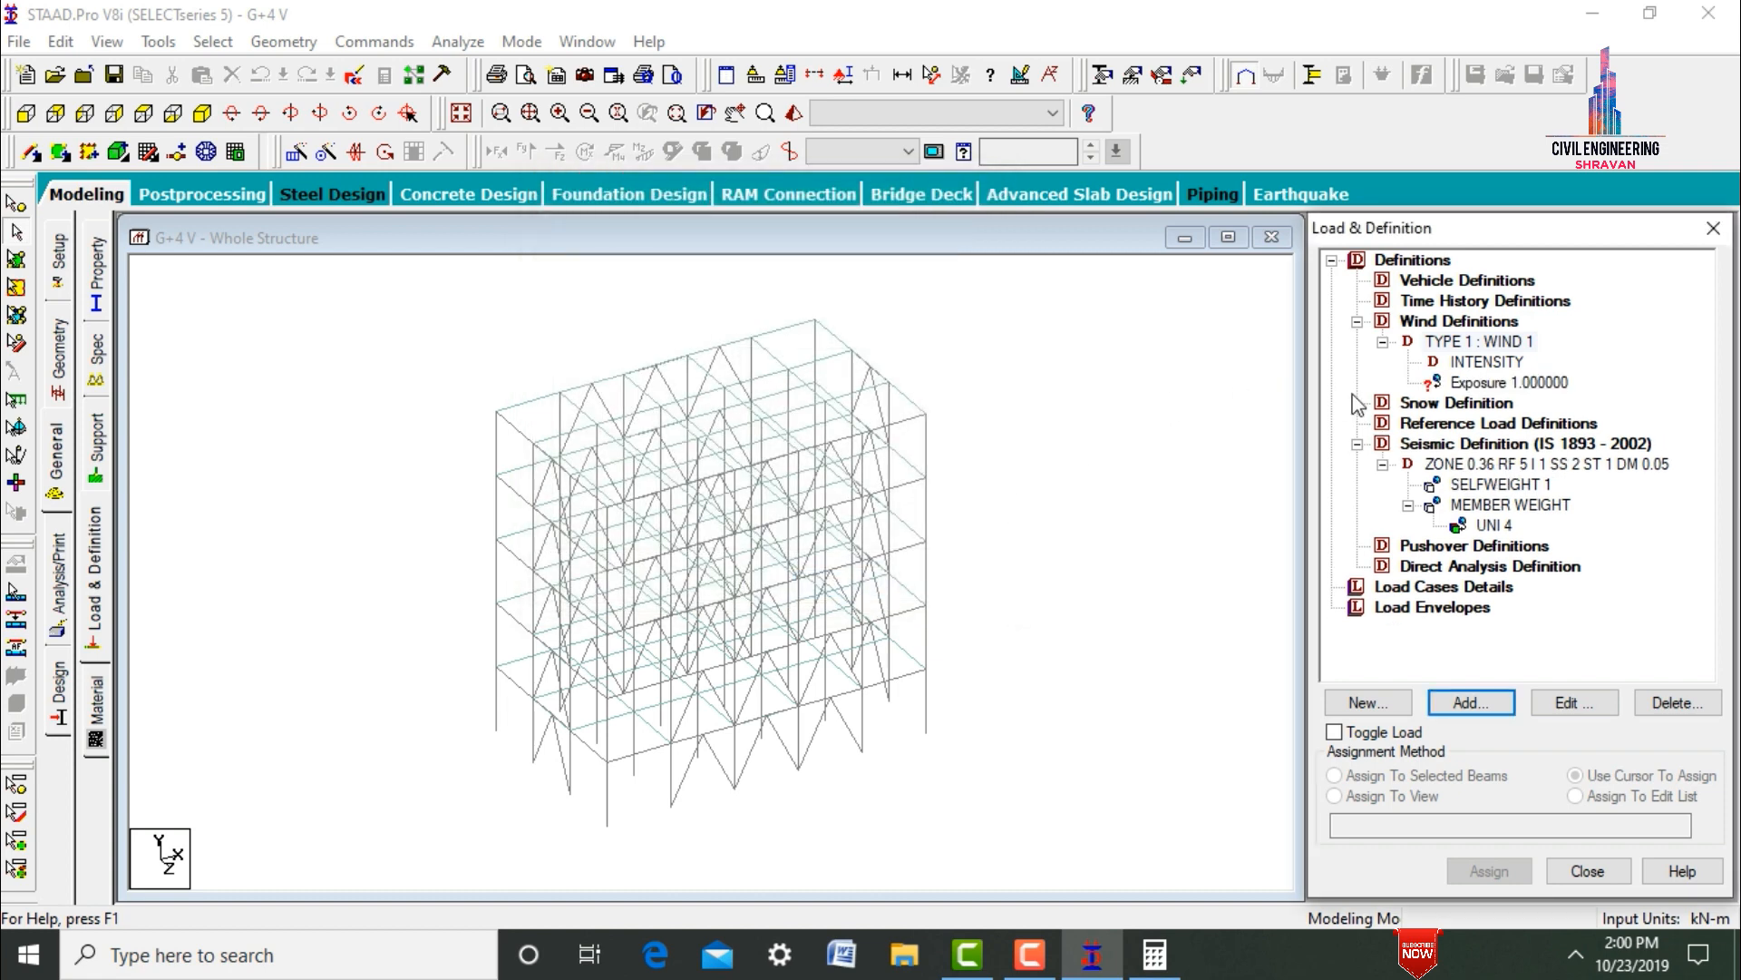
# - Assign the wind exposure of 1 to the whole structure using the Assign To View method
pyautogui.click(1460, 385)
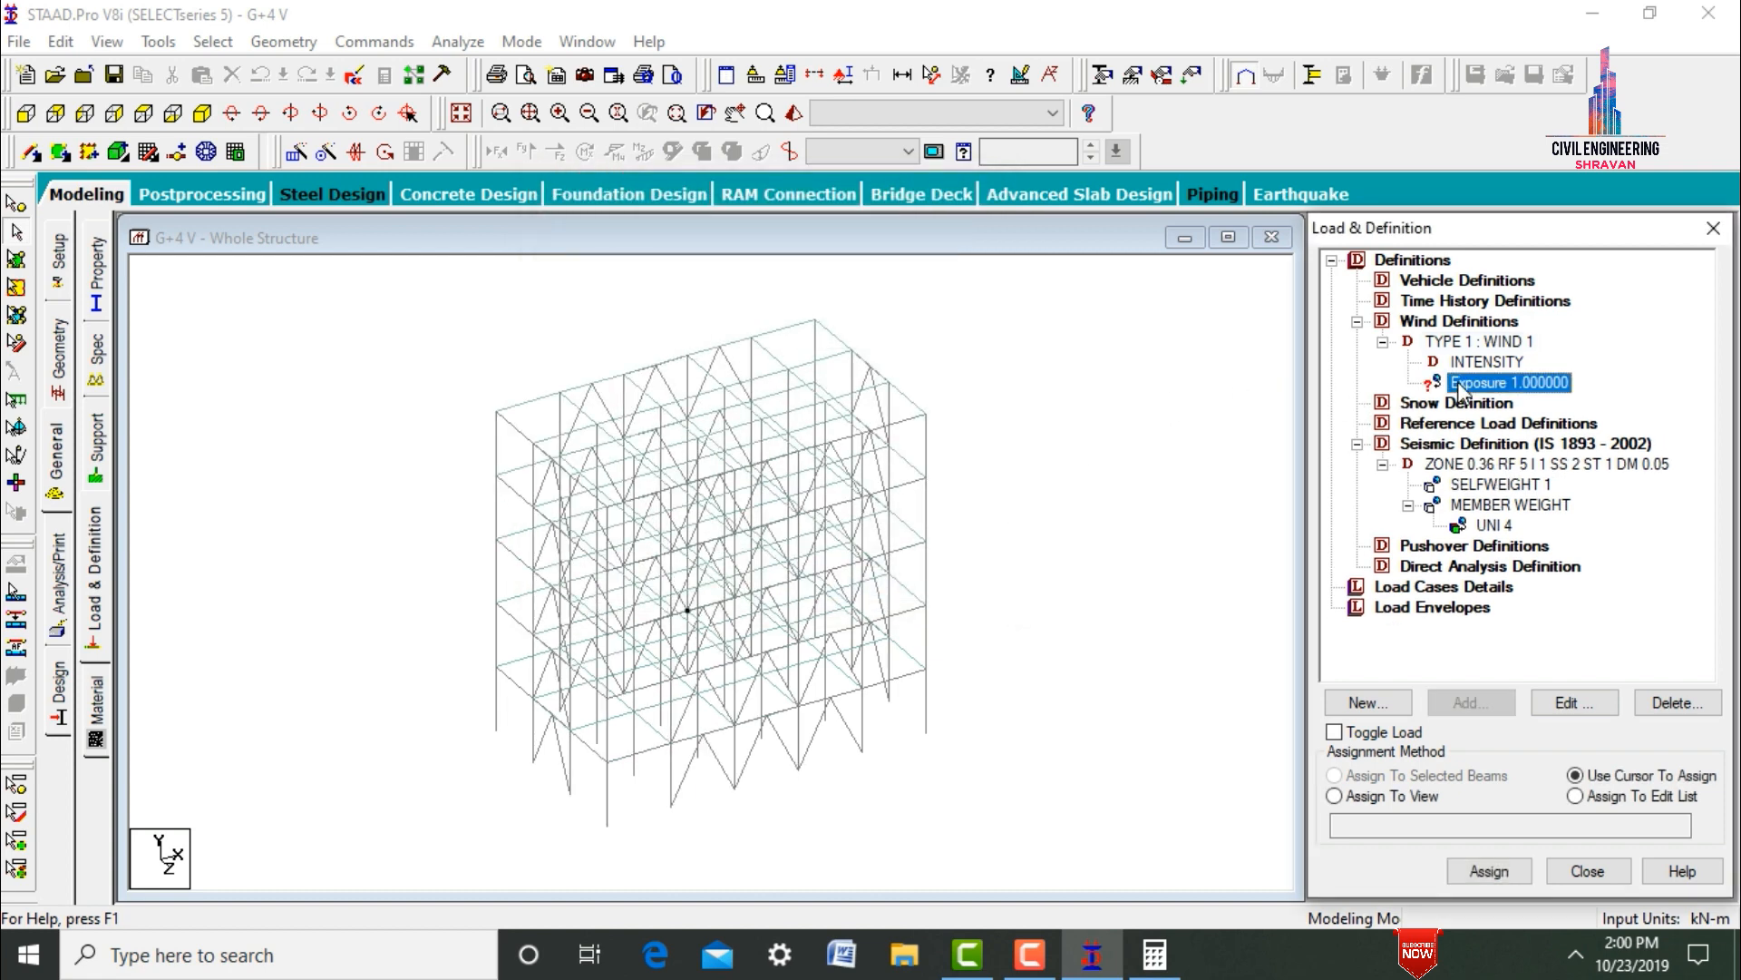
pyautogui.click(1403, 798)
pyautogui.click(1476, 869)
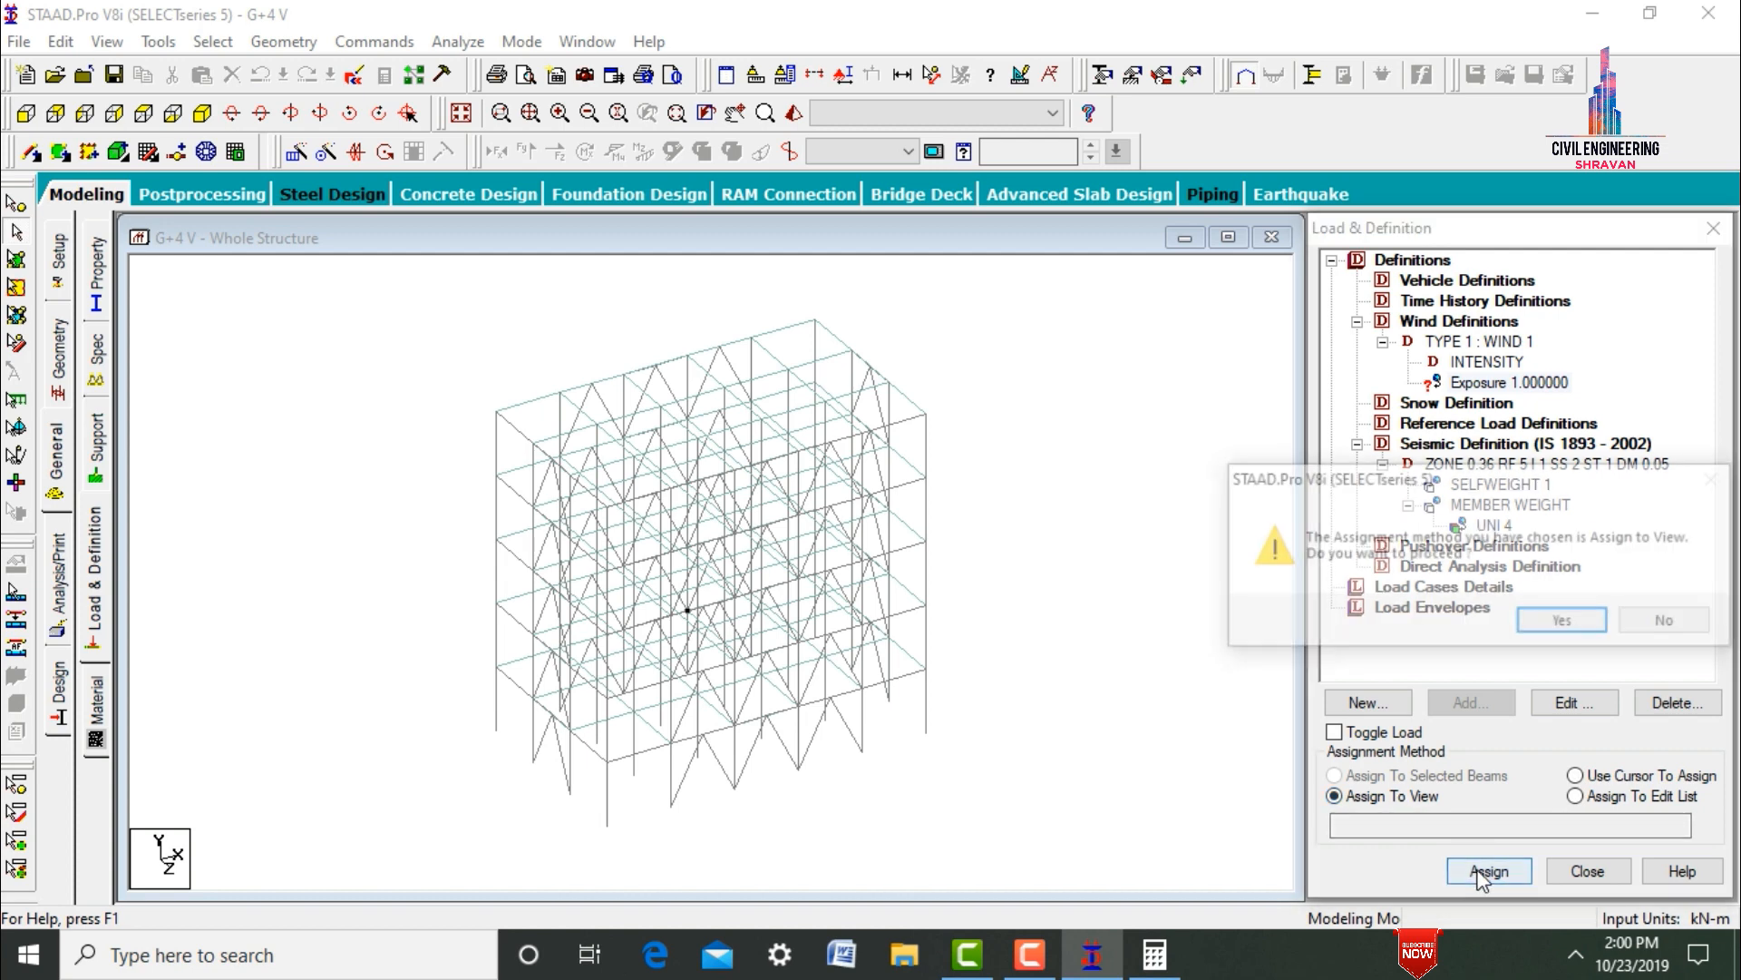
pyautogui.press('Return')
pyautogui.click(1144, 671)
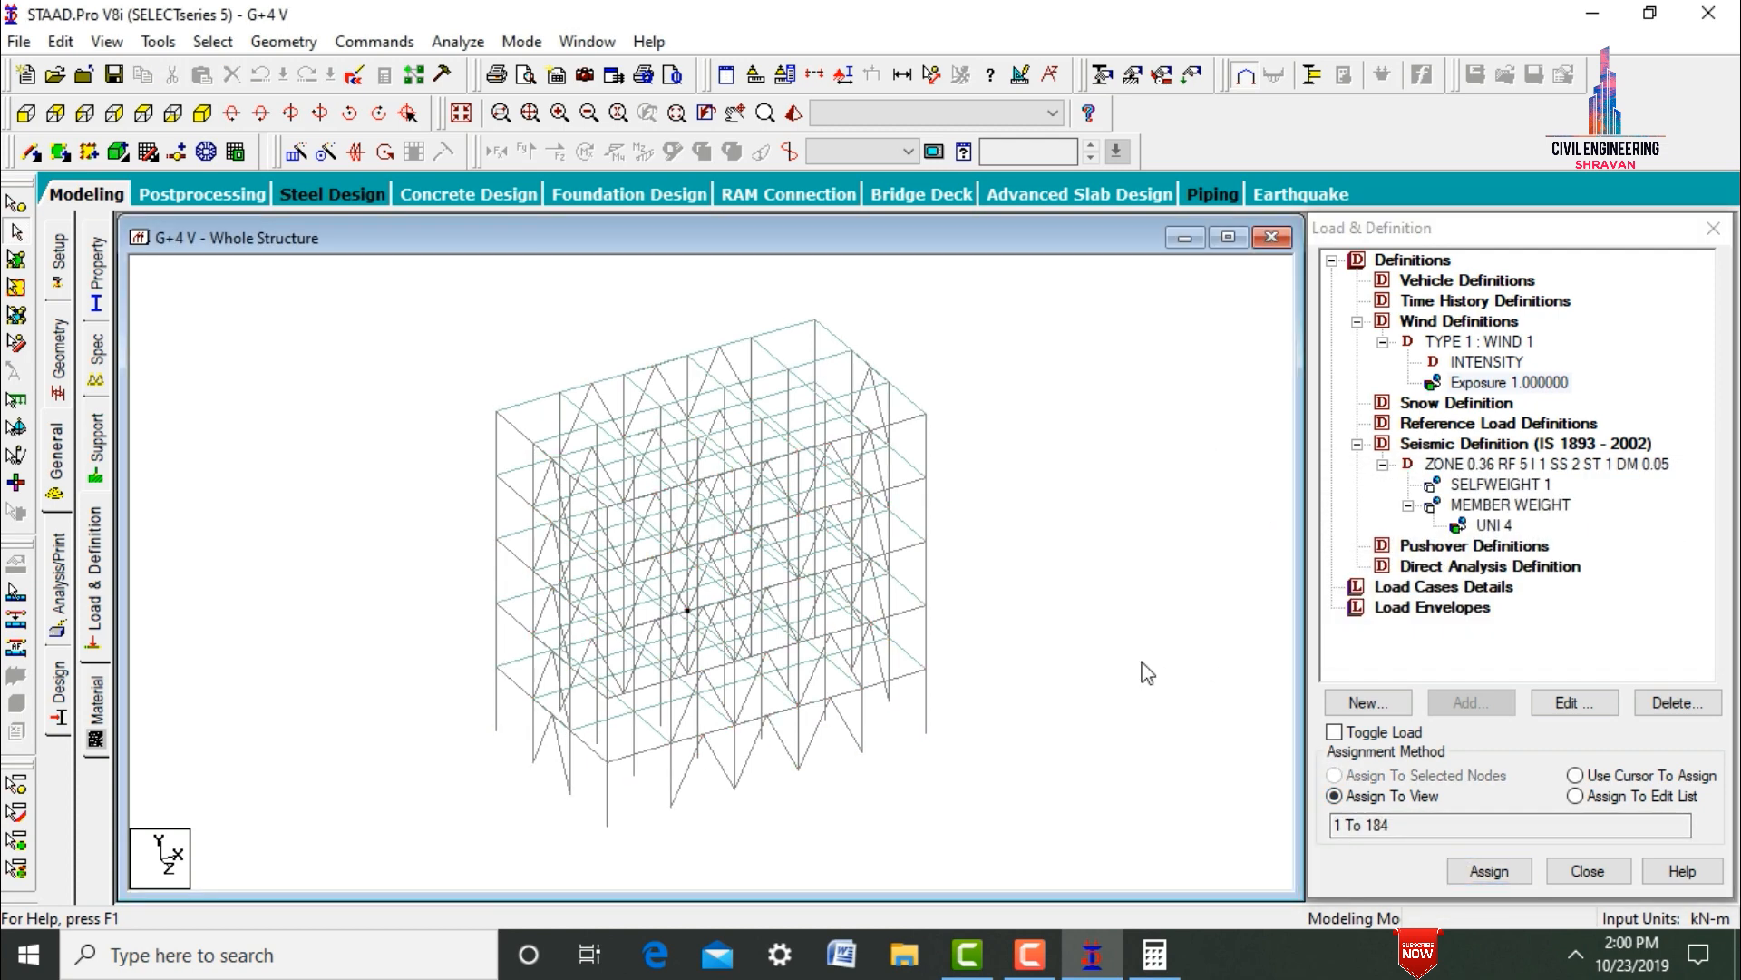
# - Add primary load case 1 with loading type Seismic and the title E X
pyautogui.click(1394, 587)
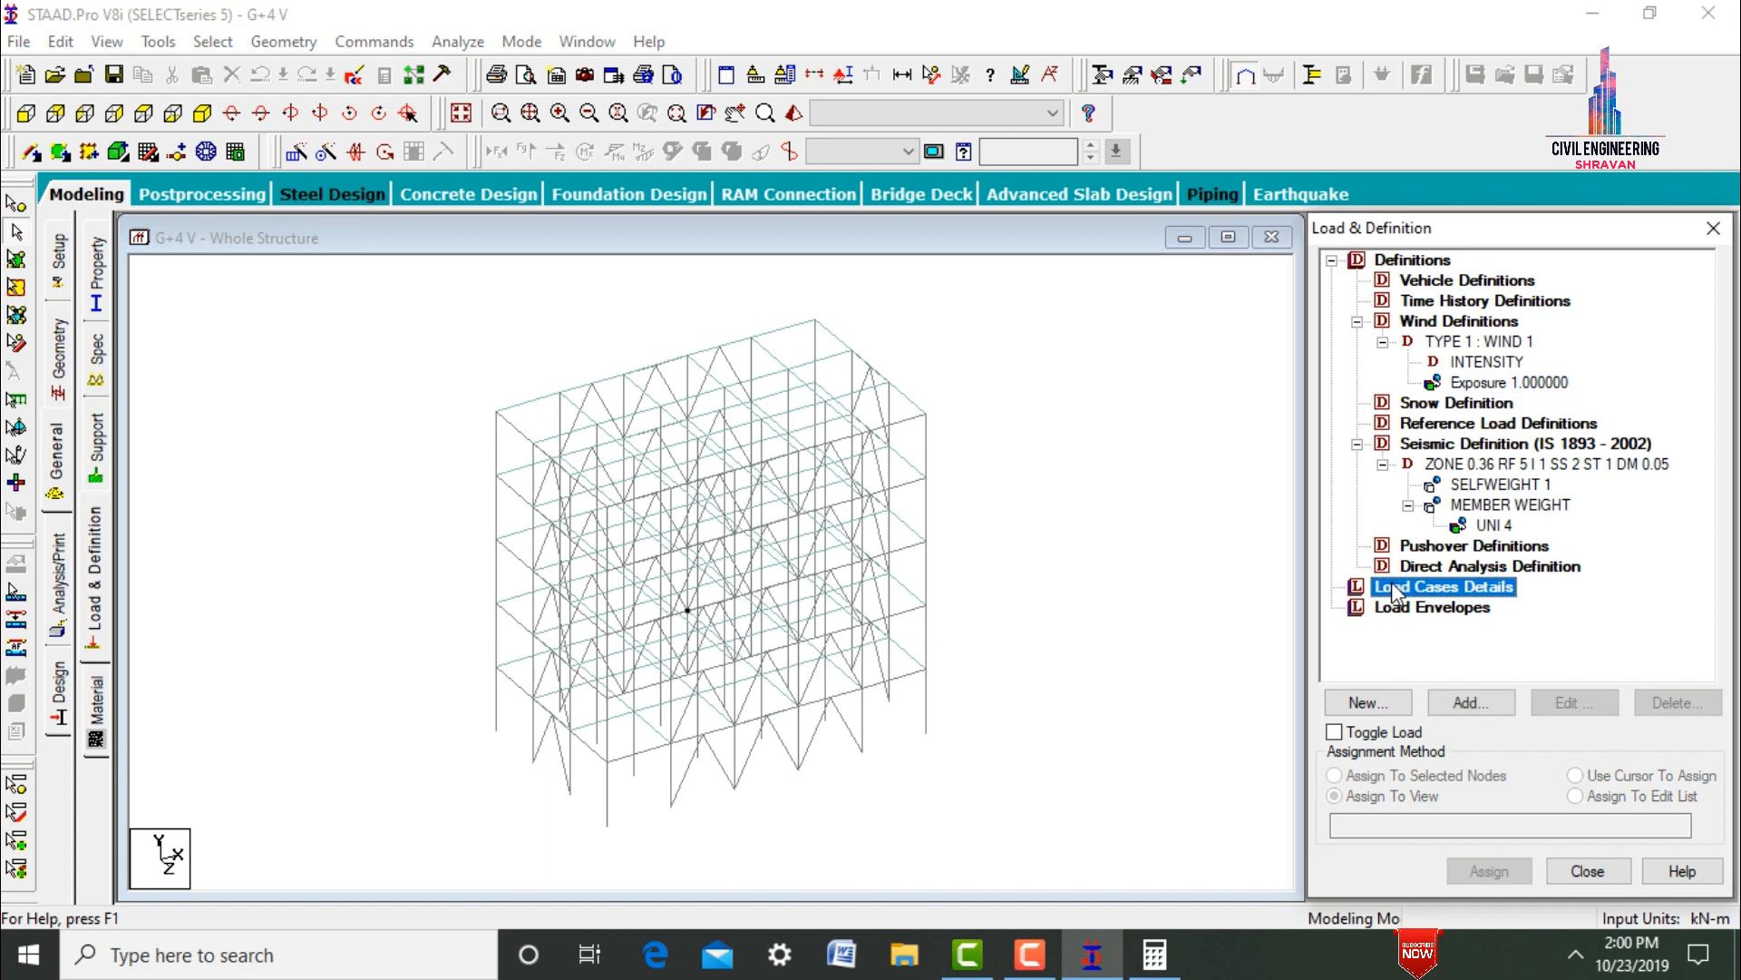
pyautogui.click(1469, 702)
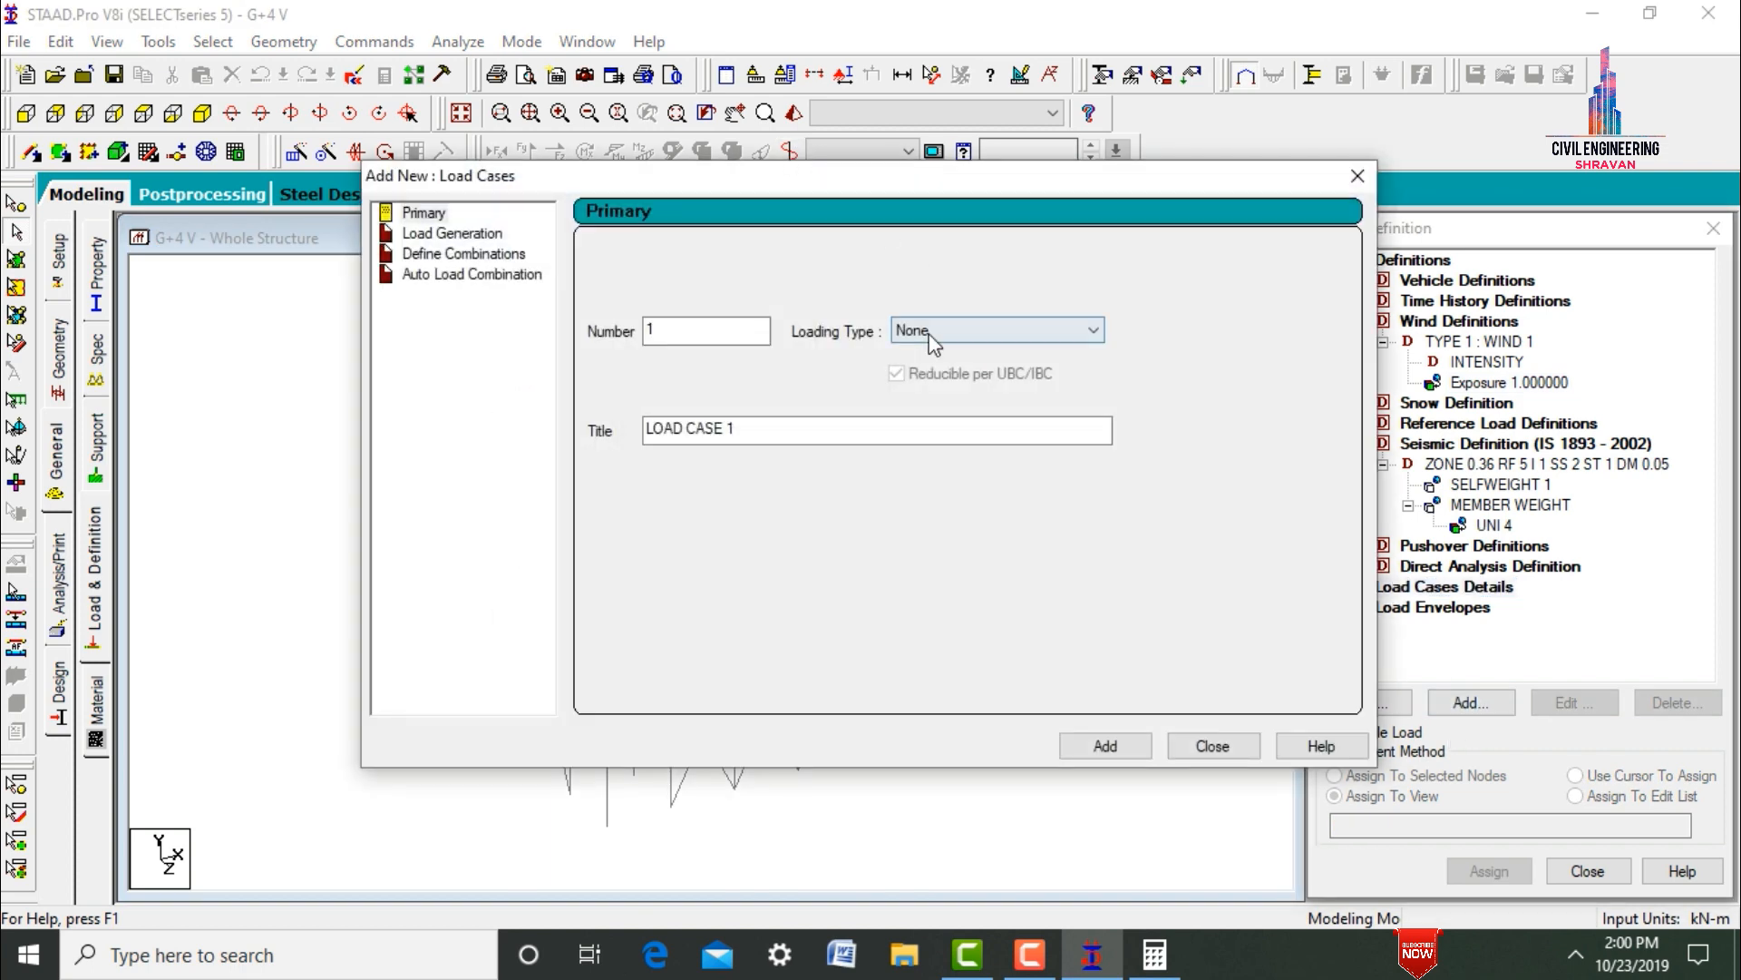
pyautogui.click(1041, 332)
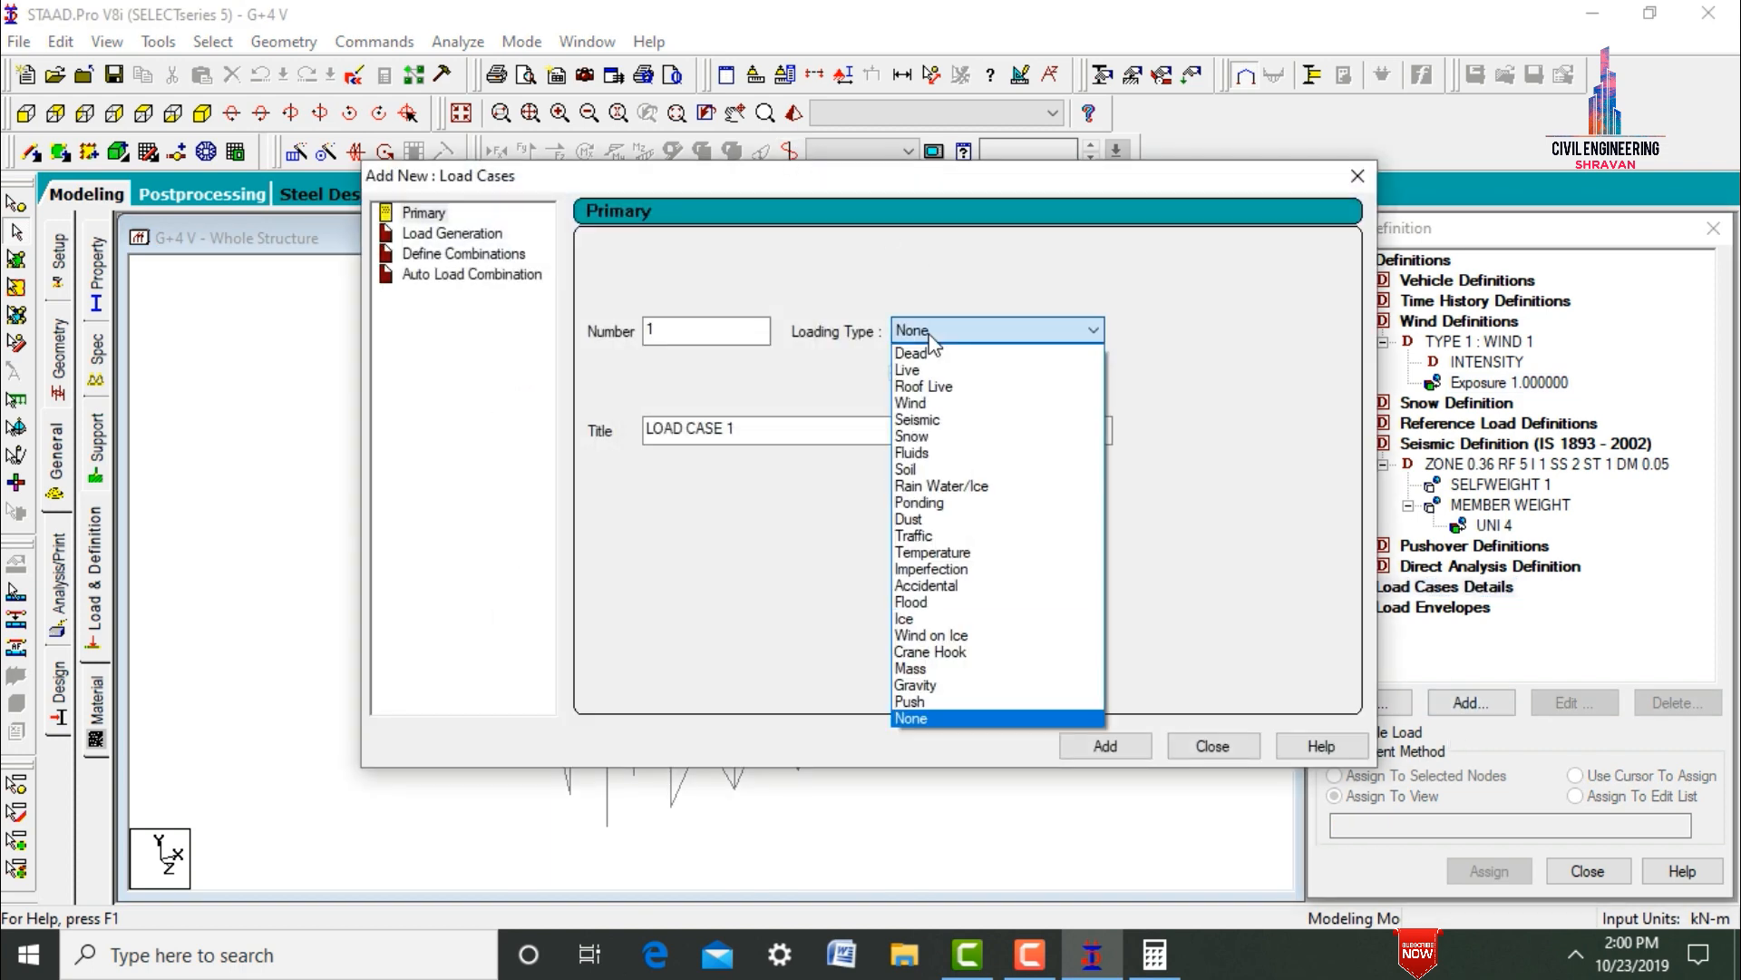
pyautogui.click(934, 425)
pyautogui.hotkey('shift', 'Home')
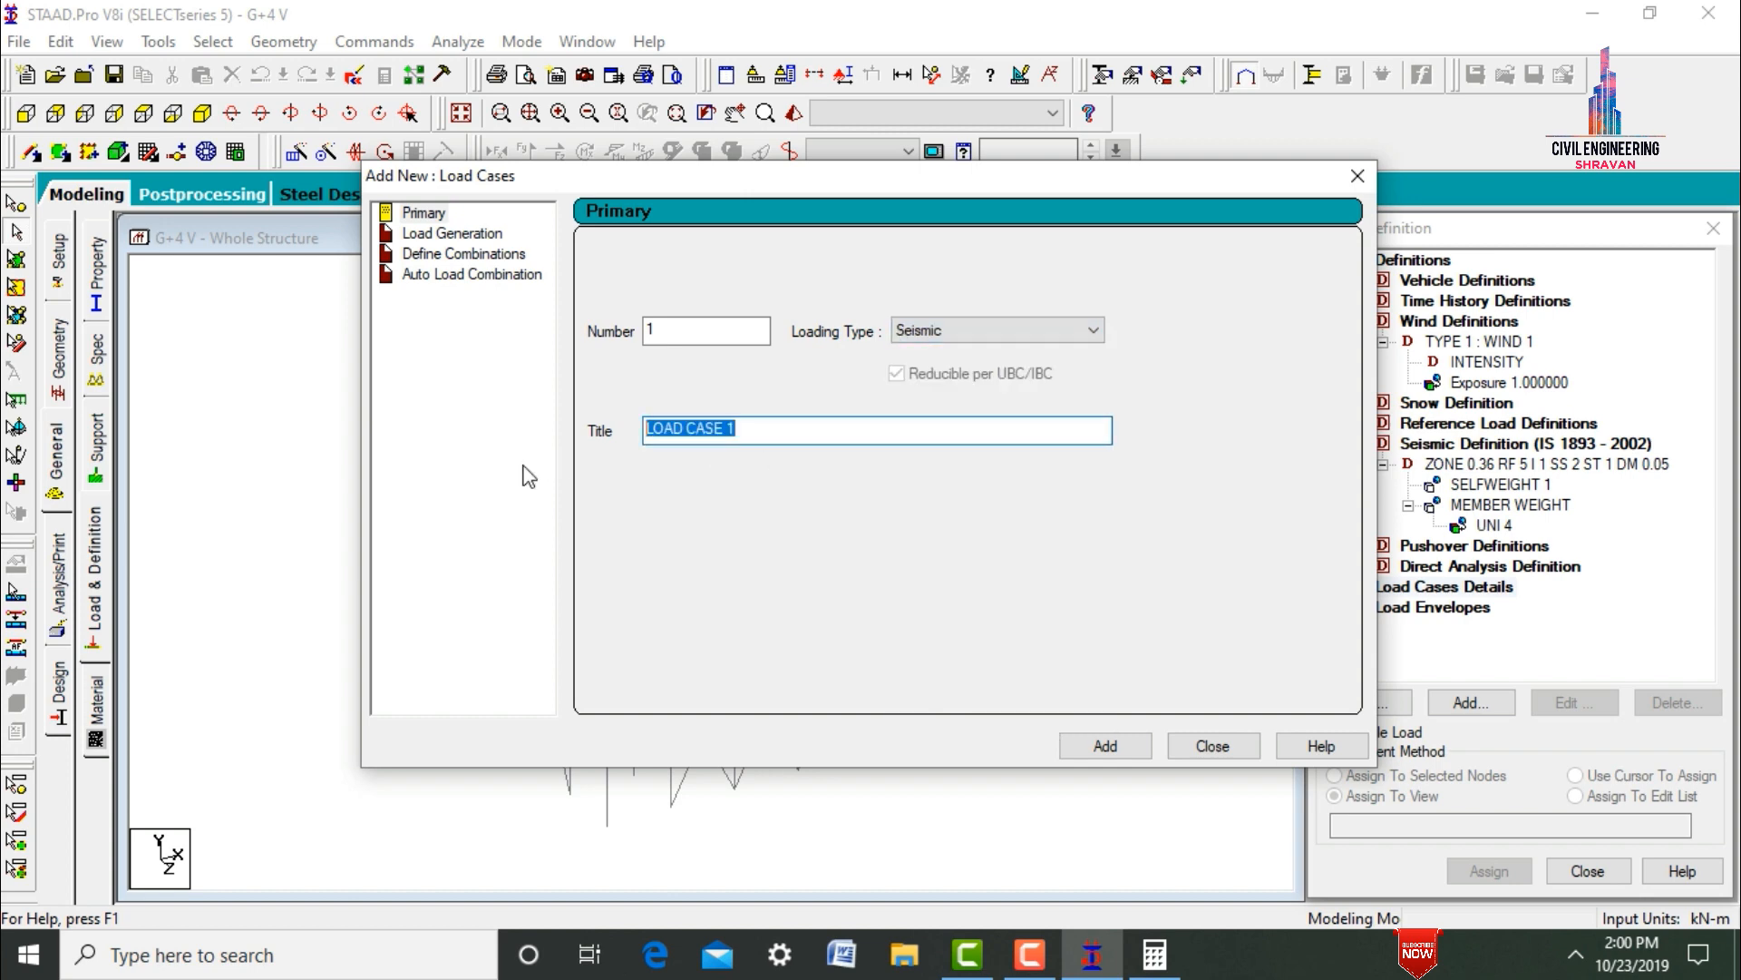
pyautogui.write('E X')
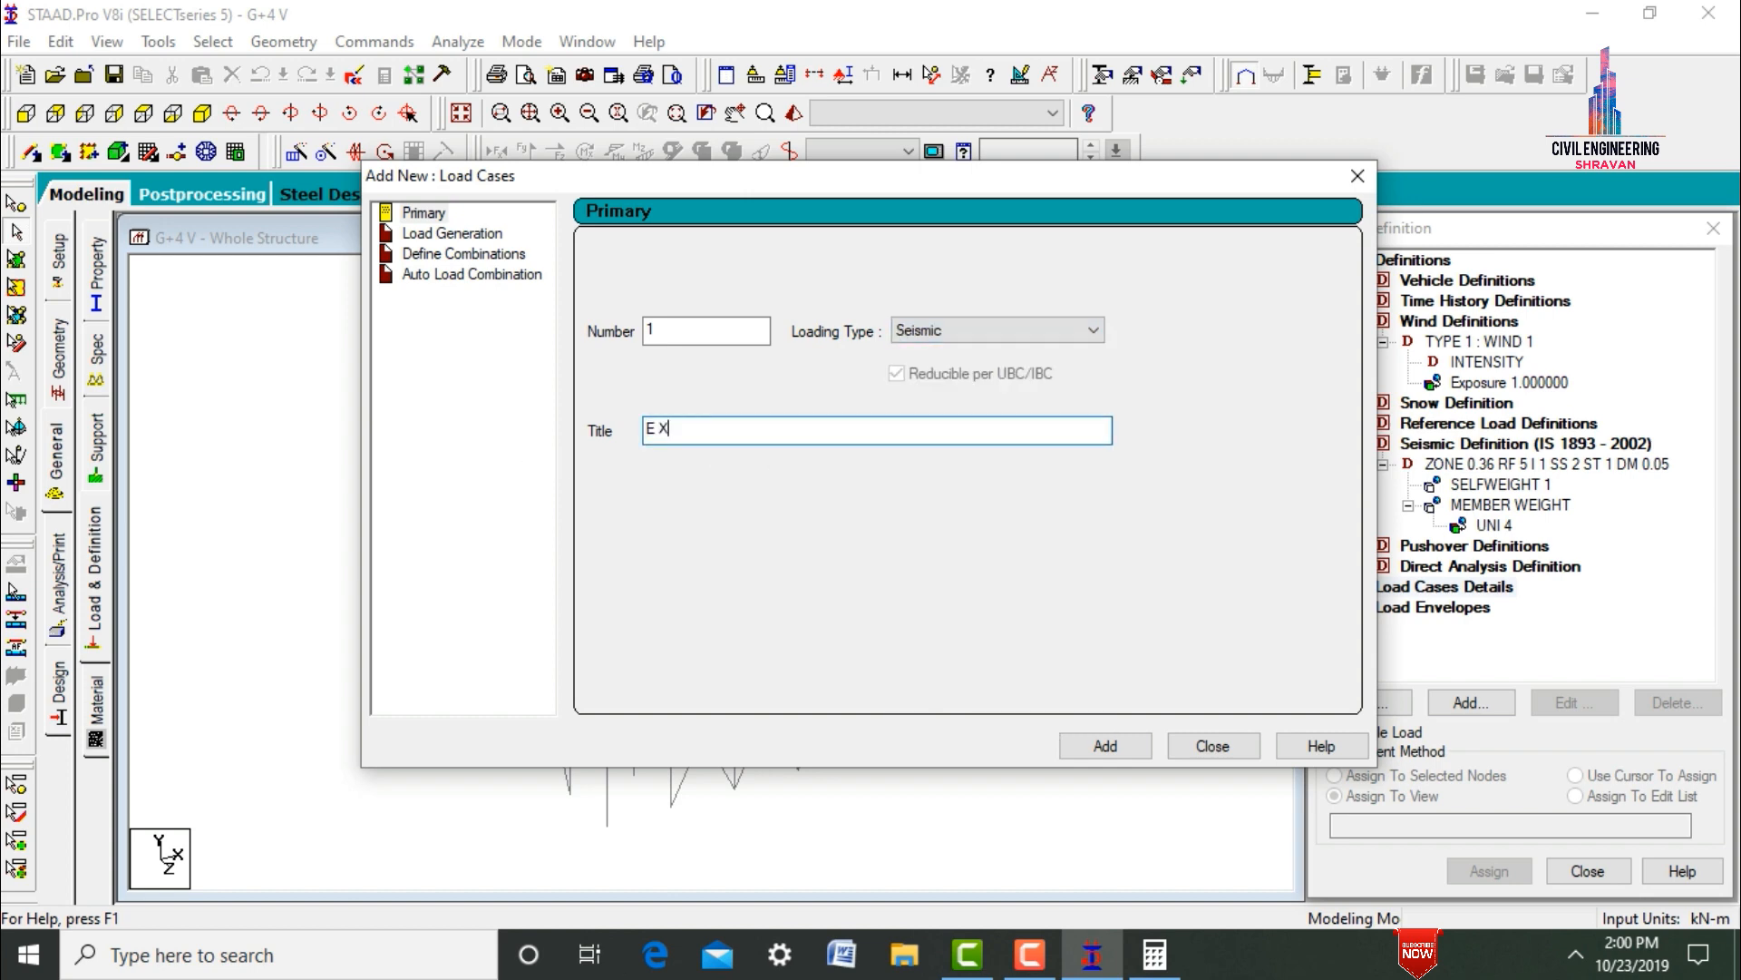
pyautogui.press('Return')
# - Add primary load case 2 with loading type Seismic and the title E Z
pyautogui.click(965, 329)
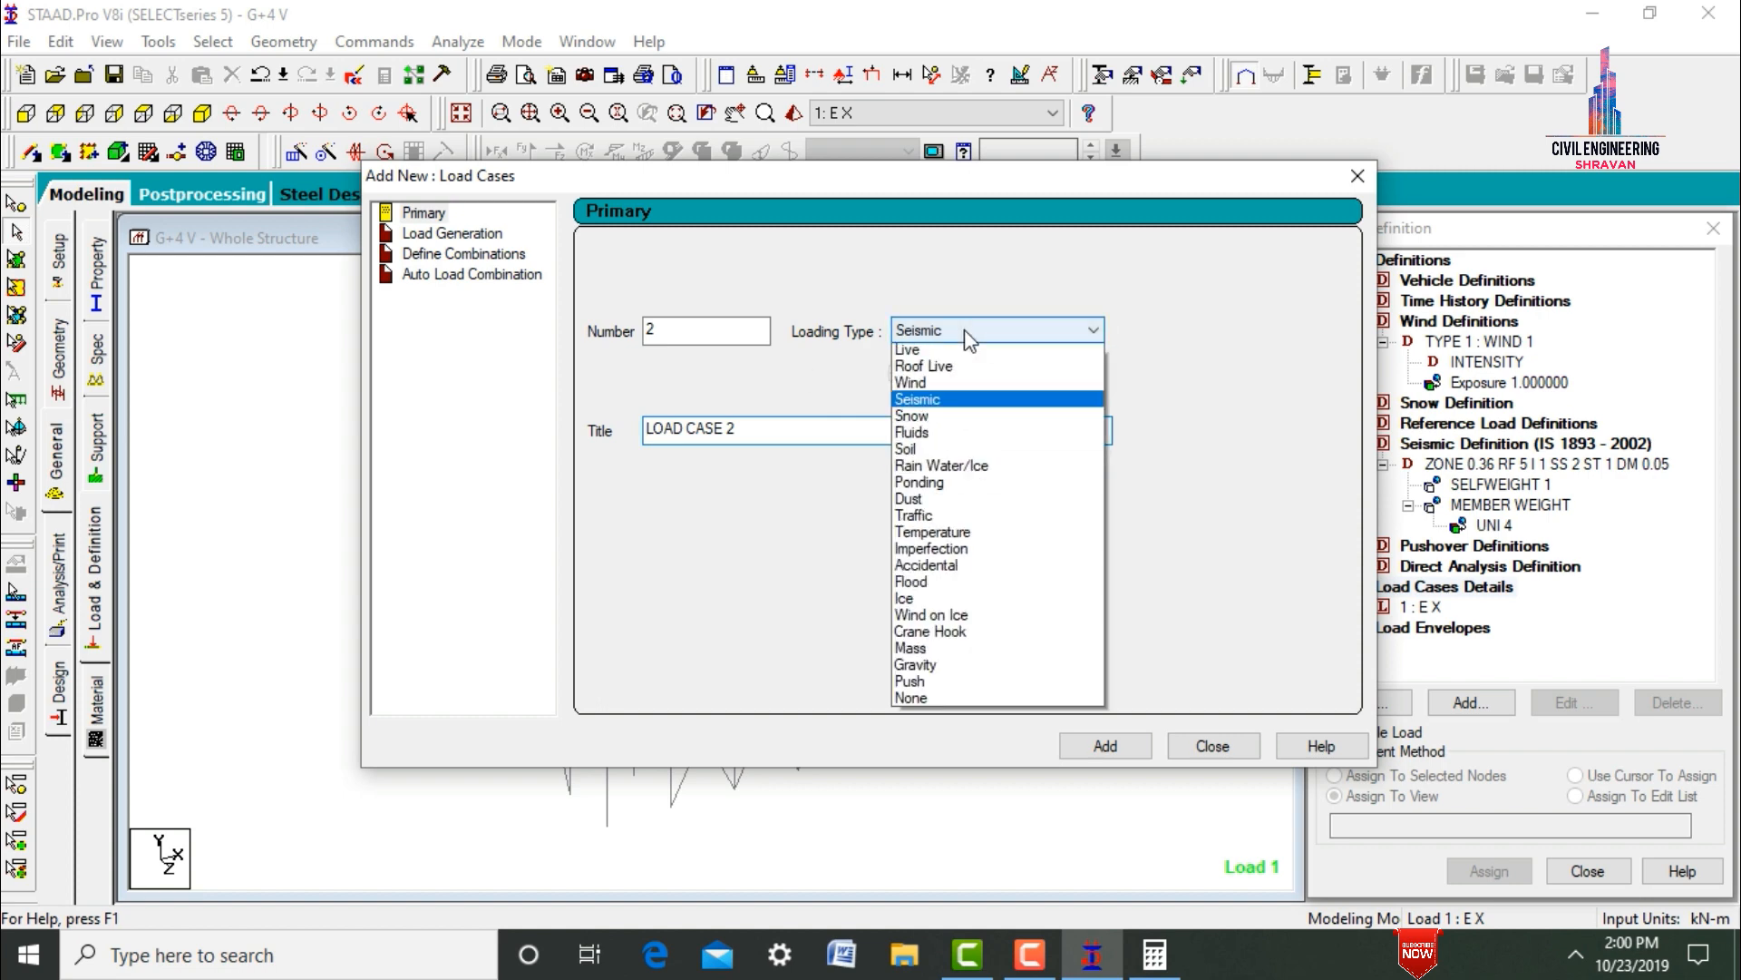
pyautogui.click(773, 433)
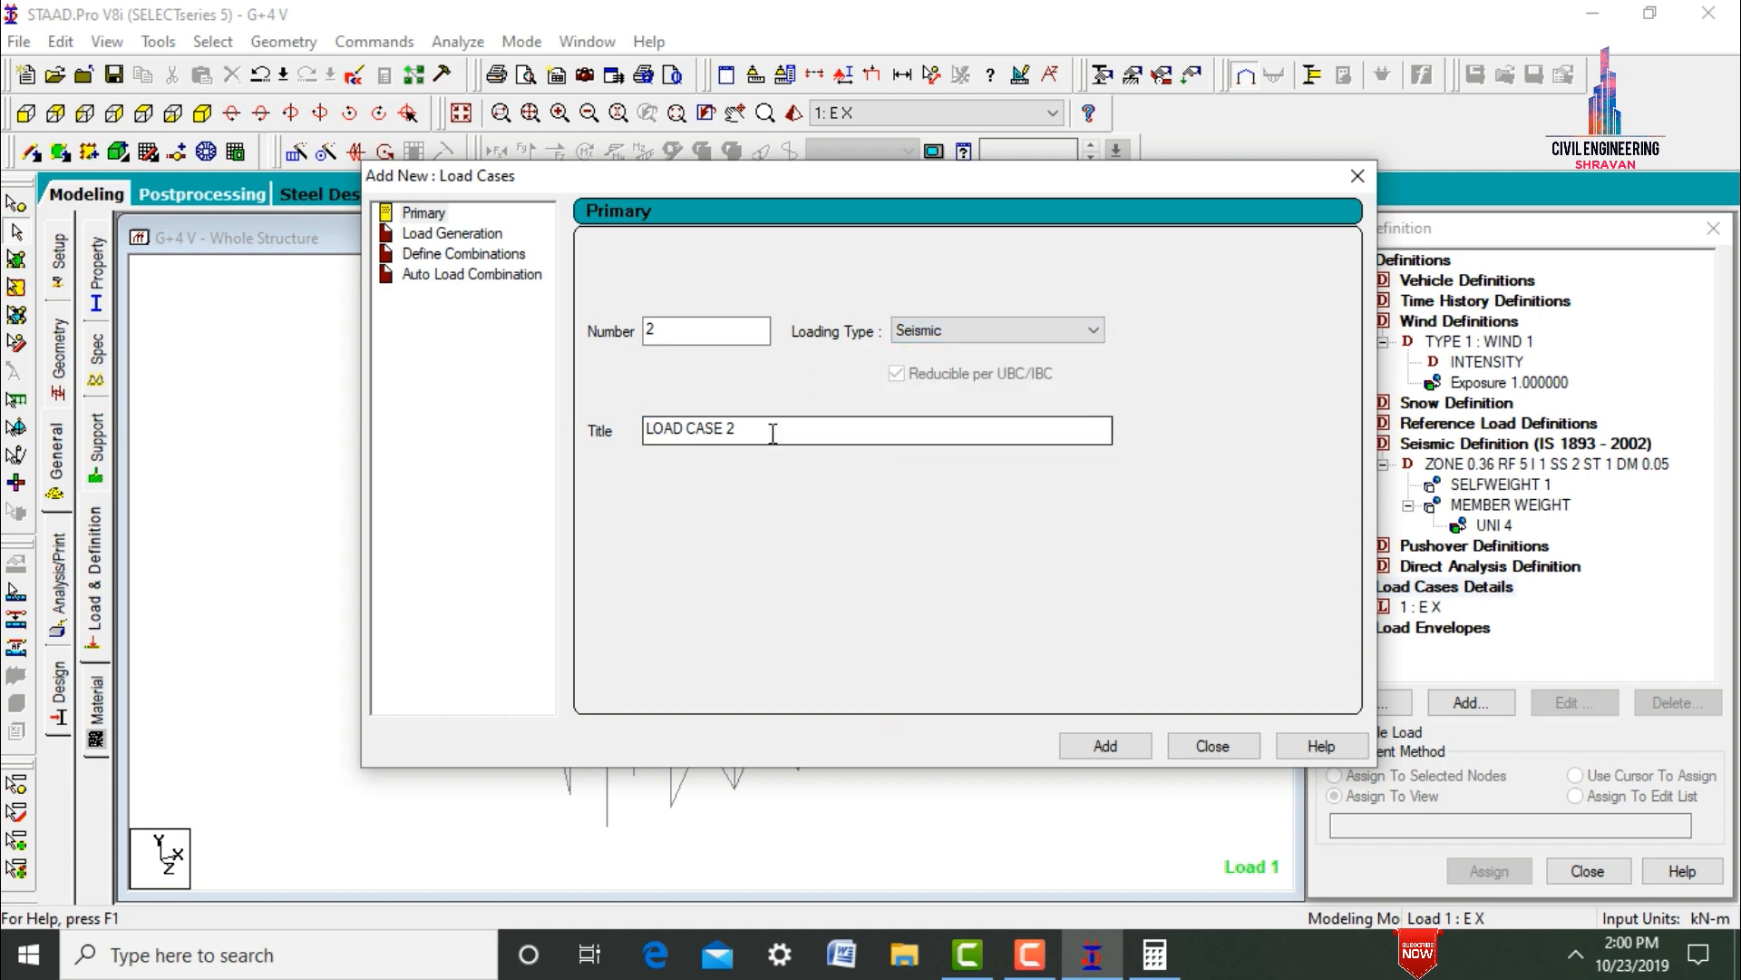
pyautogui.press('BackSpace')
pyautogui.press('BackSpace')
pyautogui.press('BackSpace')
pyautogui.press('BackSpace')
pyautogui.press('BackSpace')
pyautogui.press('BackSpace')
pyautogui.press('BackSpace')
pyautogui.press('BackSpace')
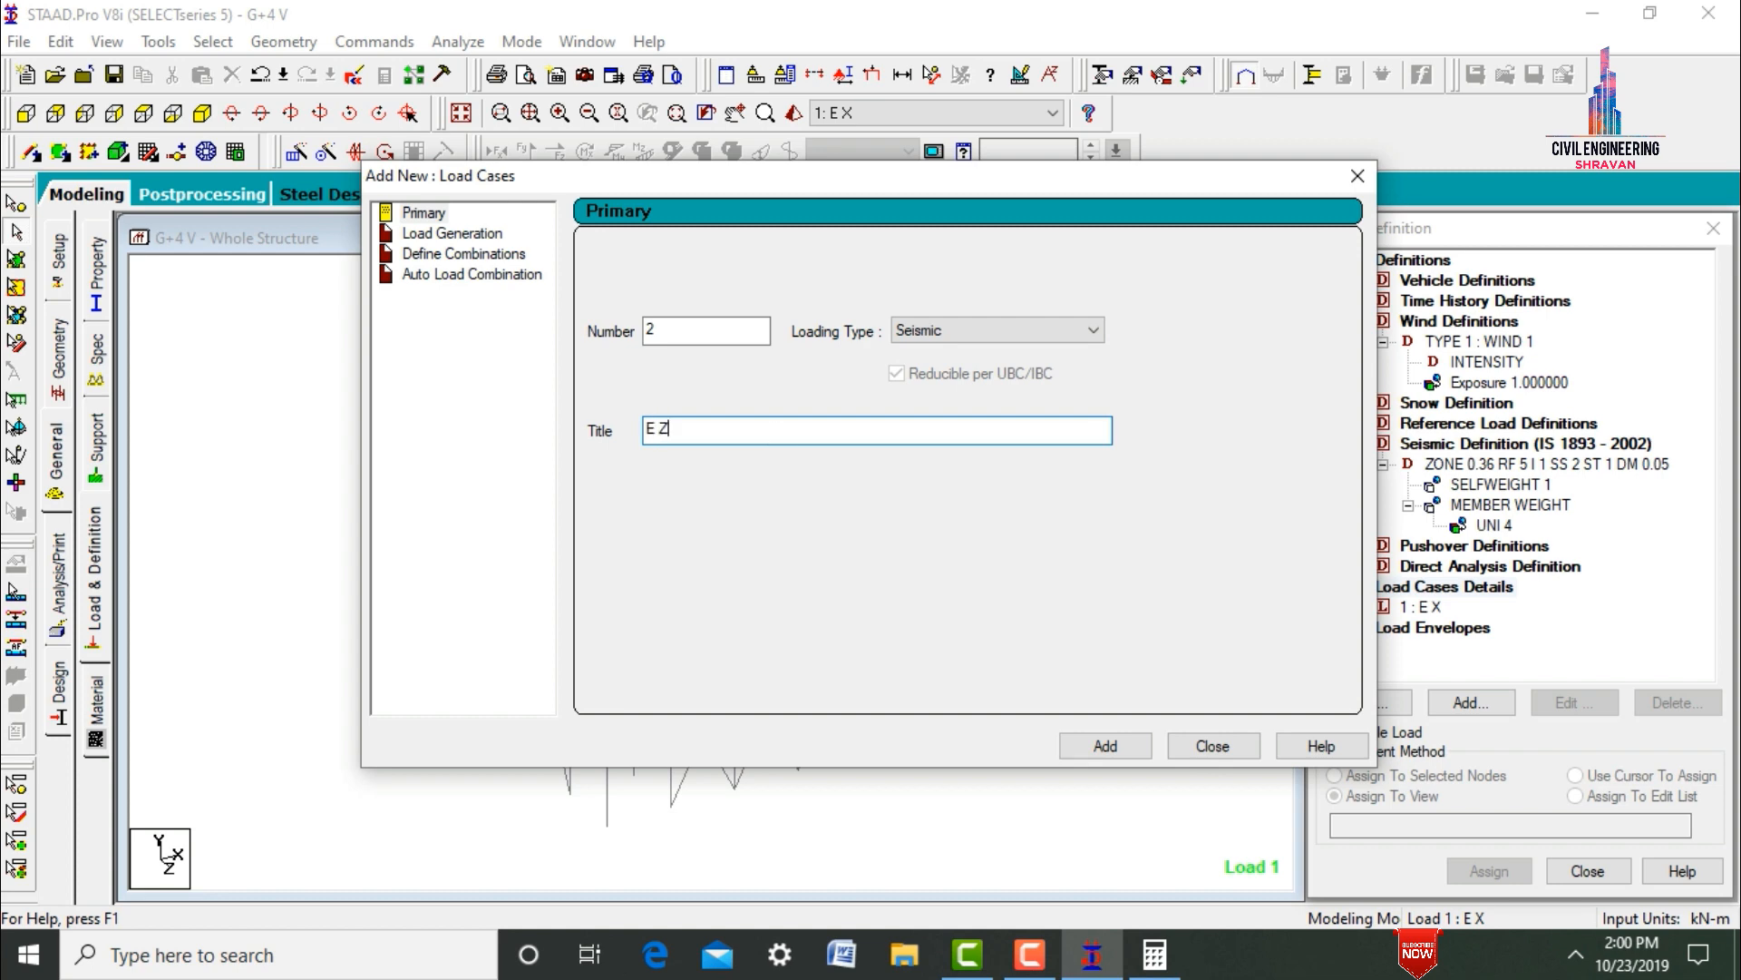
pyautogui.write('E Z')
pyautogui.press('Return')
# - Add primary load case 3 with loading type Wind and the title W X
pyautogui.click(1014, 338)
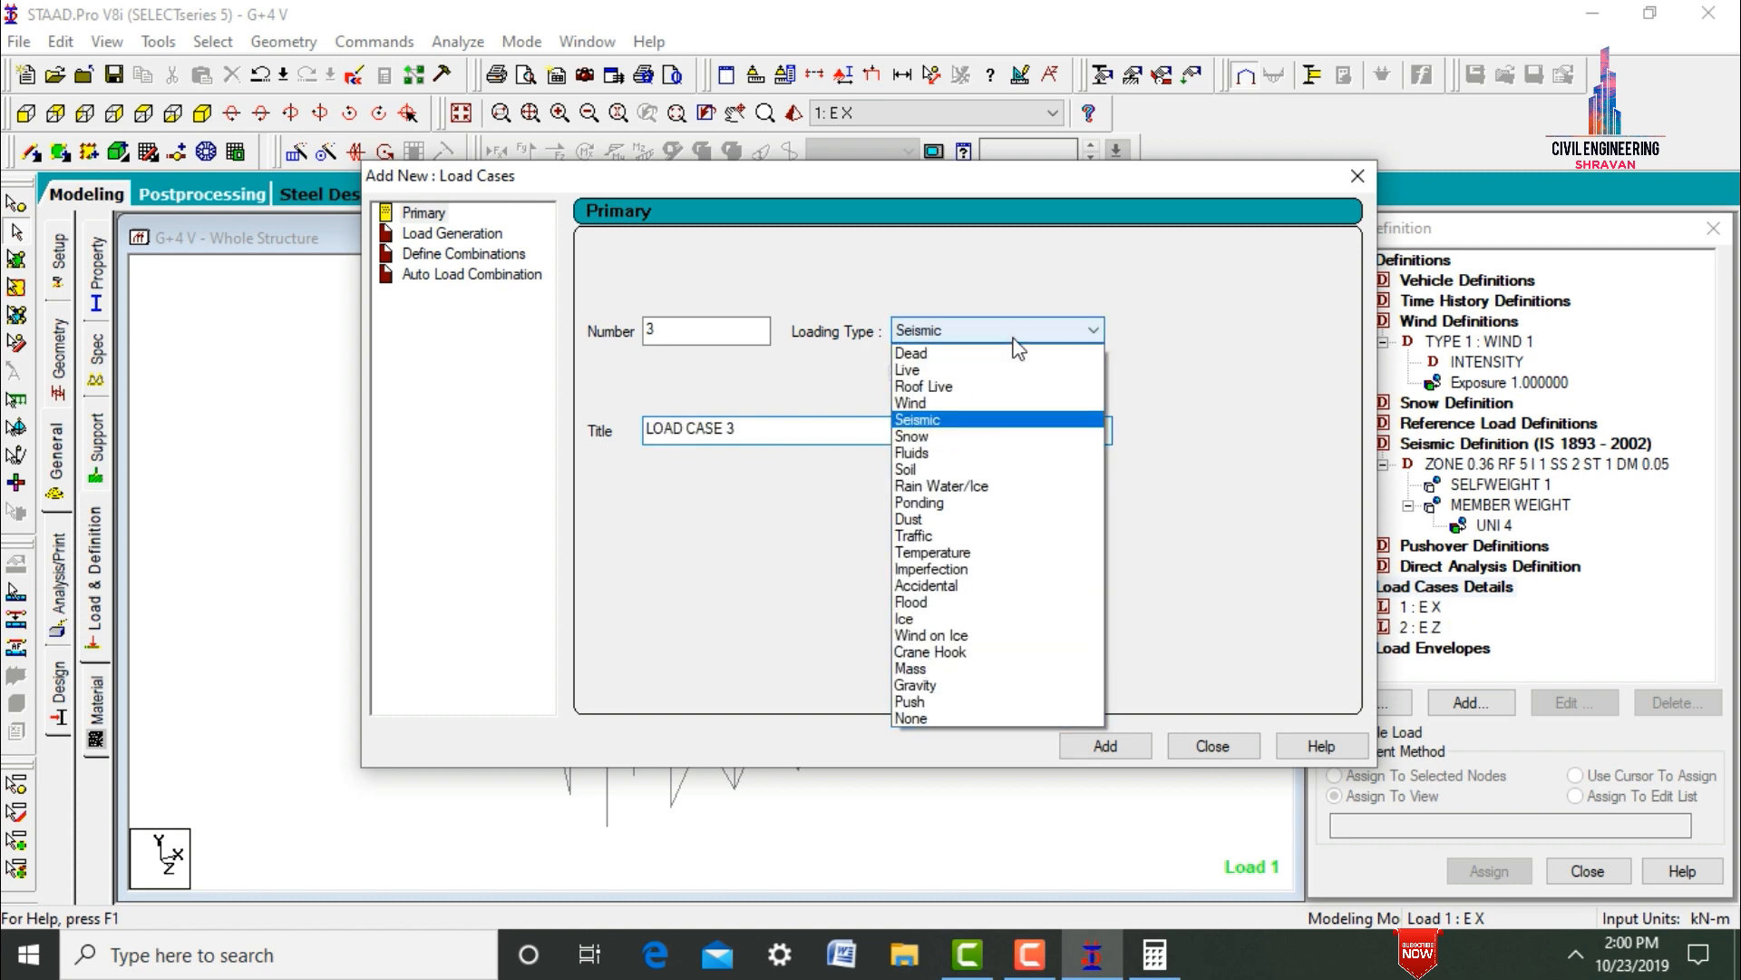
pyautogui.click(989, 403)
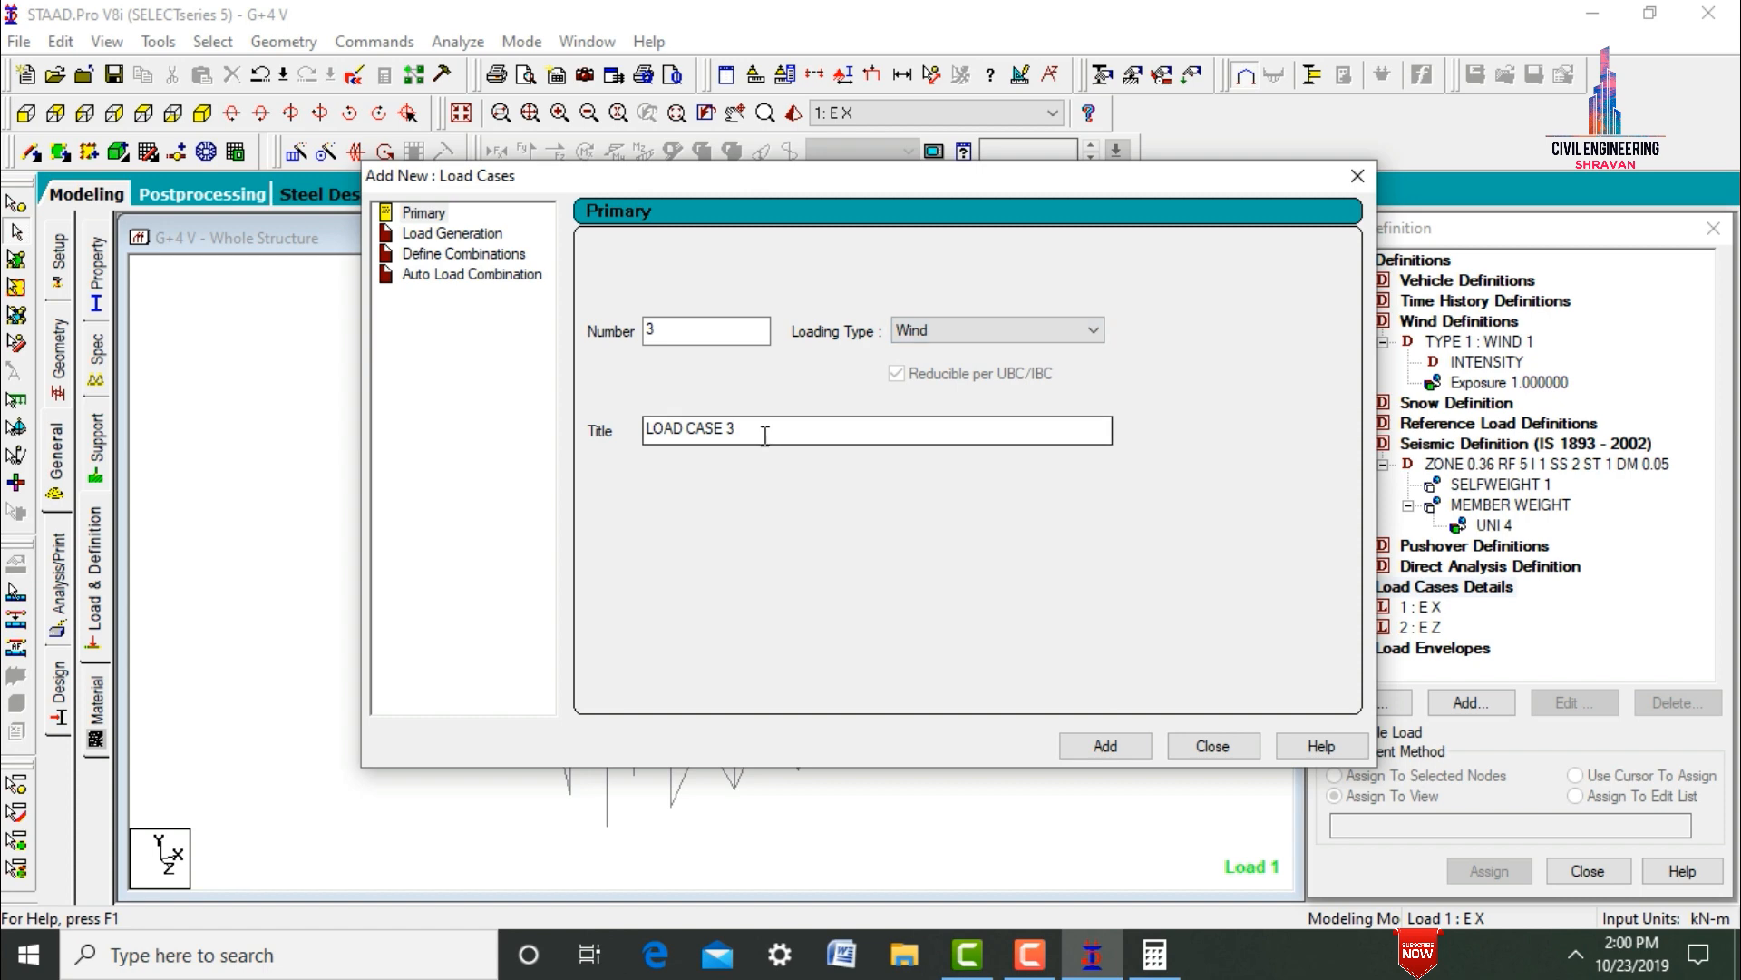
pyautogui.moveTo(765, 436); pyautogui.dragTo(564, 413)
pyautogui.write('W X')
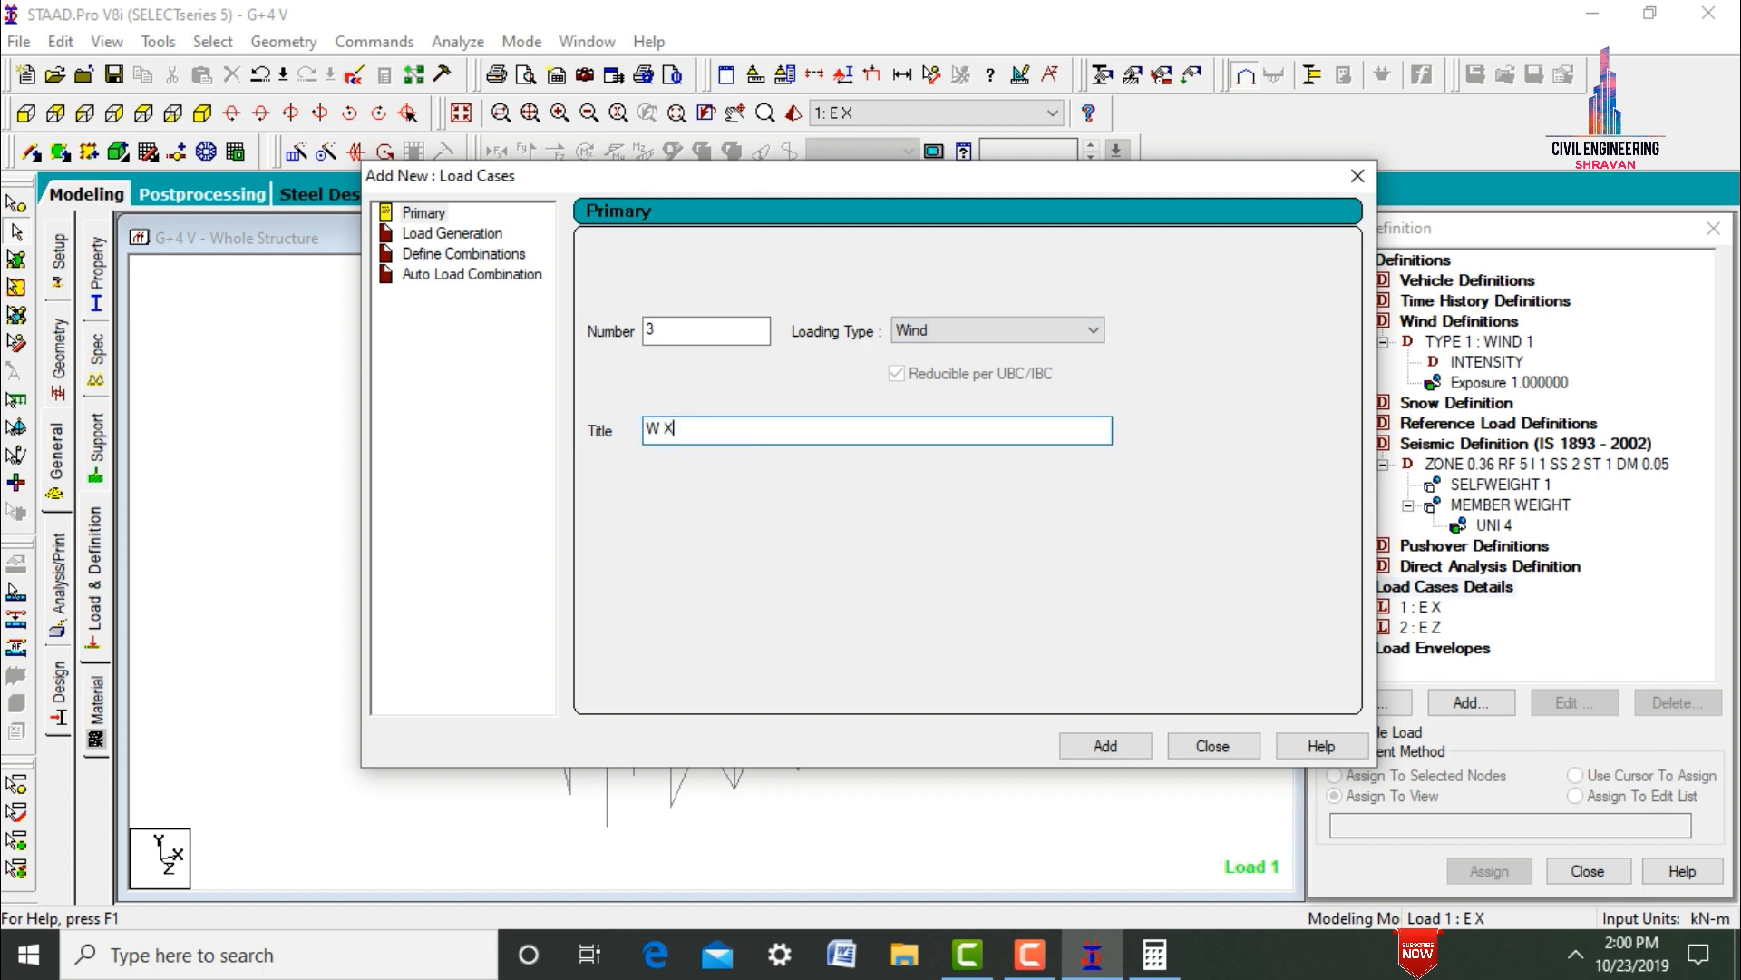
pyautogui.press('Return')
# - Add primary load case 4 with loading type Wind and the title W Z
pyautogui.hotkey('shift', 'Home')
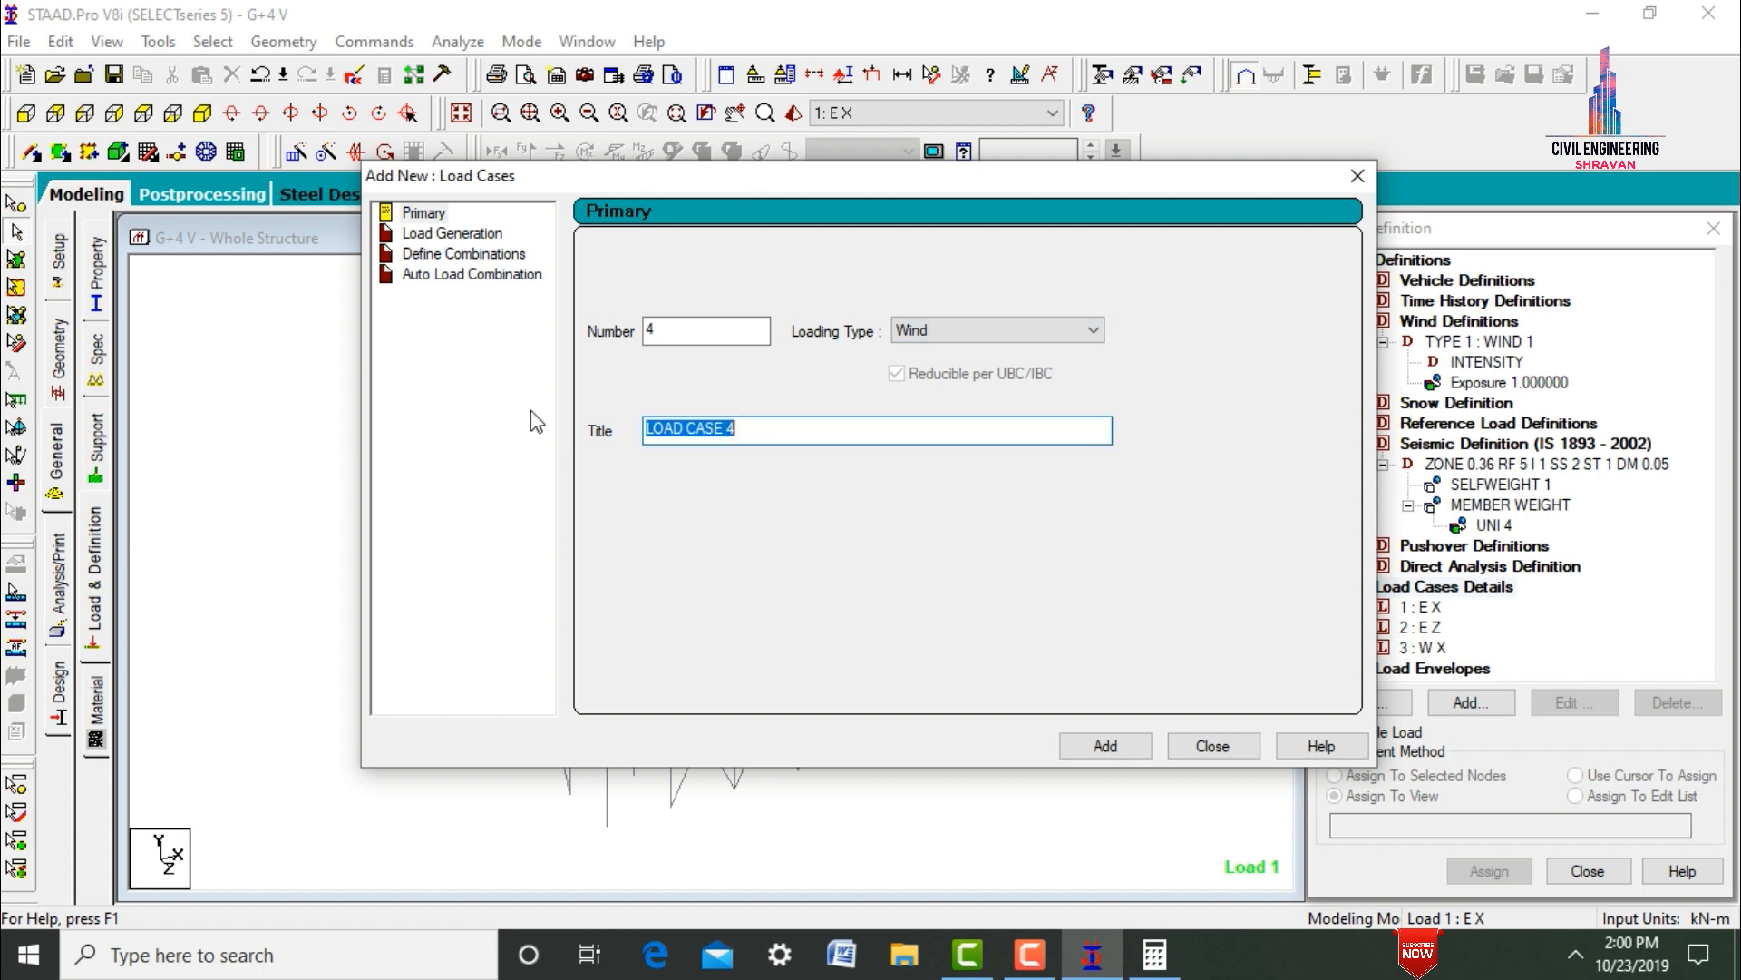
pyautogui.press('BackSpace')
pyautogui.write('W ')
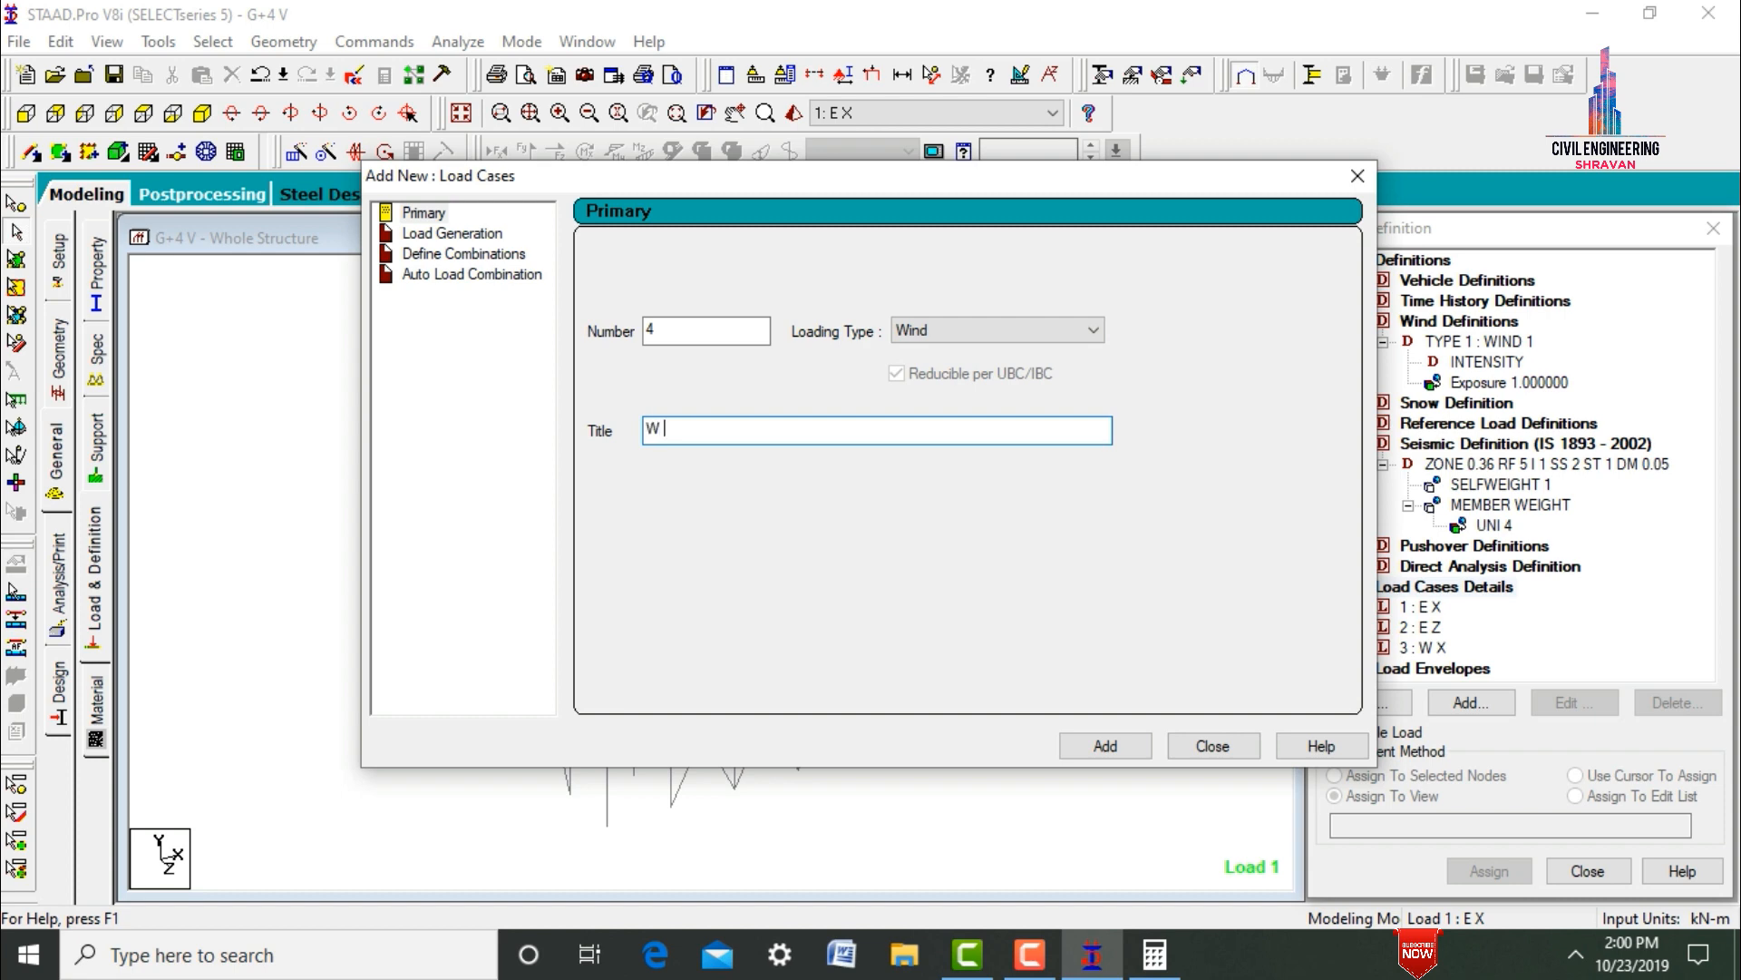
pyautogui.write('Z')
pyautogui.press('Return')
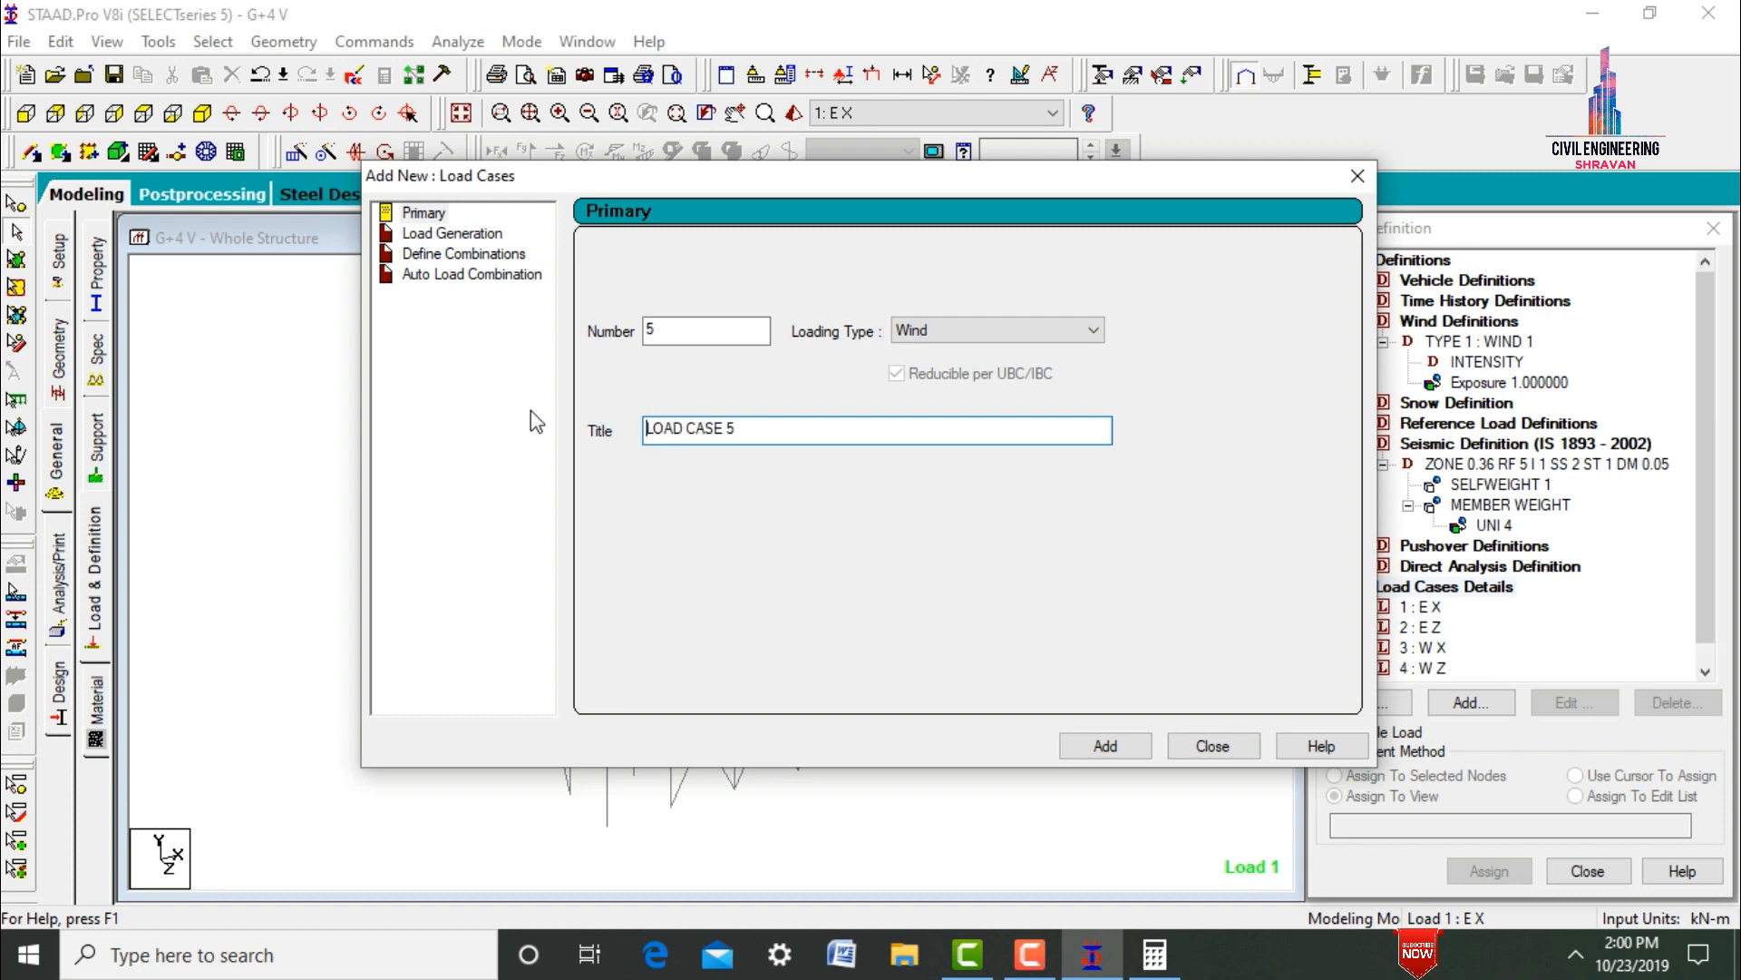
# - Add primary load case 5 with loading type Dead and the title DL
pyautogui.click(927, 332)
pyautogui.click(923, 352)
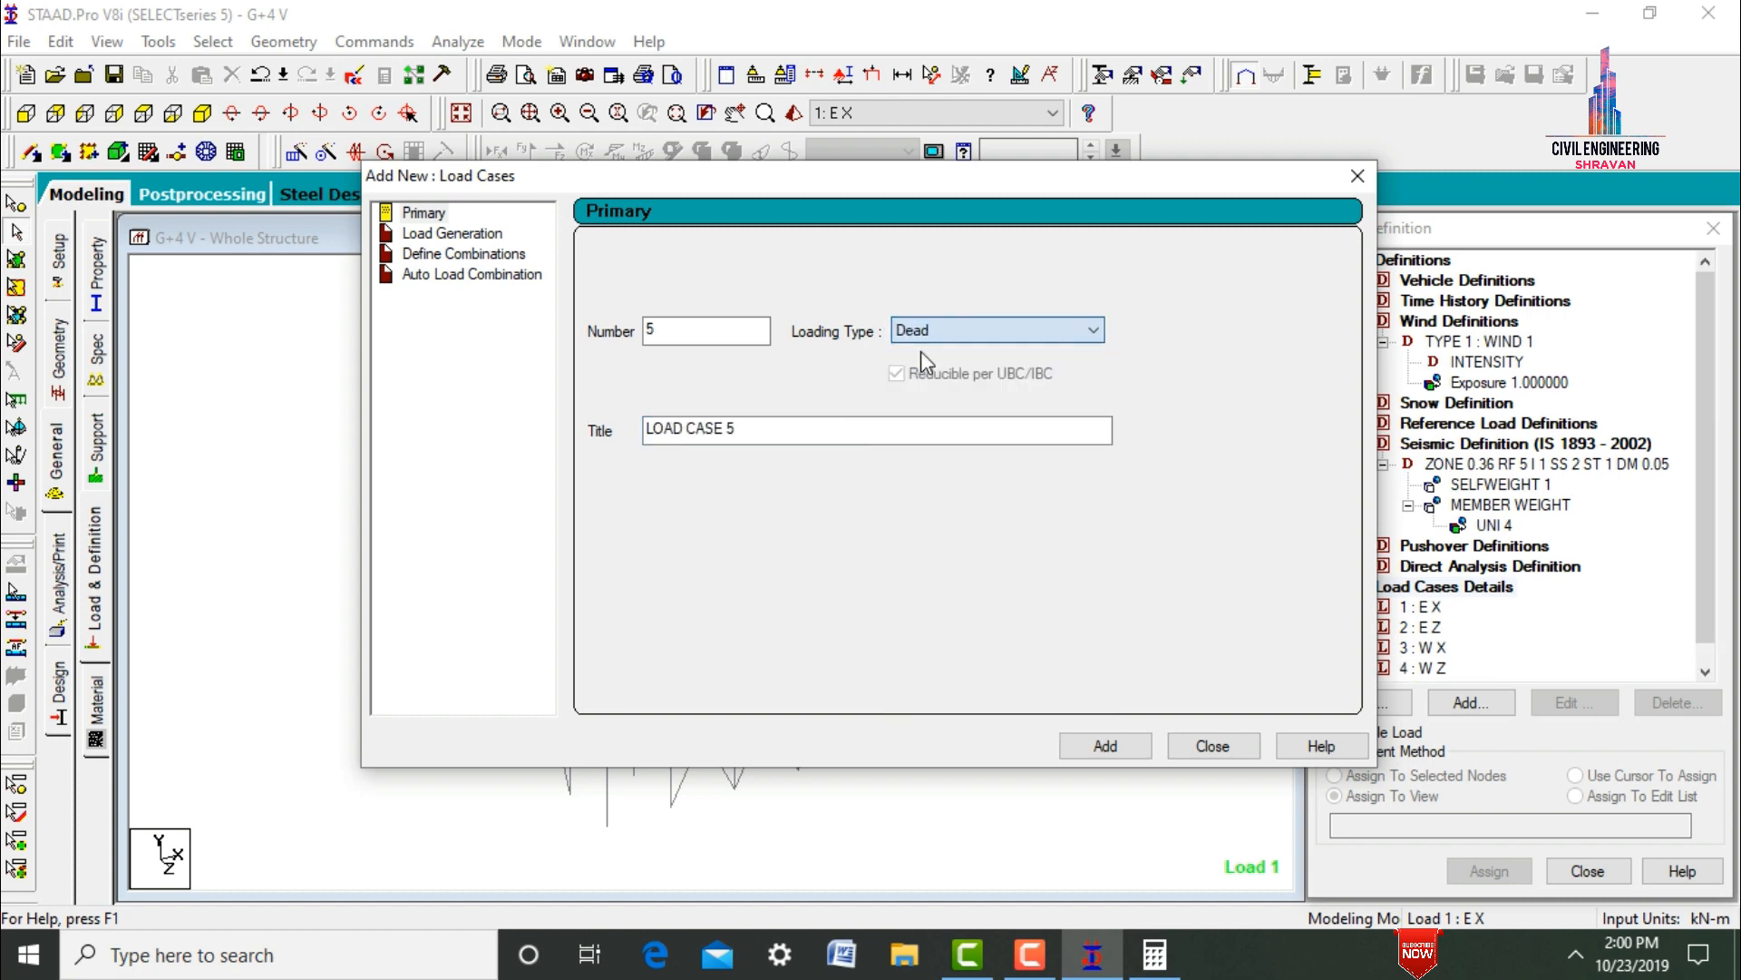
pyautogui.moveTo(746, 428); pyautogui.dragTo(553, 419)
pyautogui.write('D')
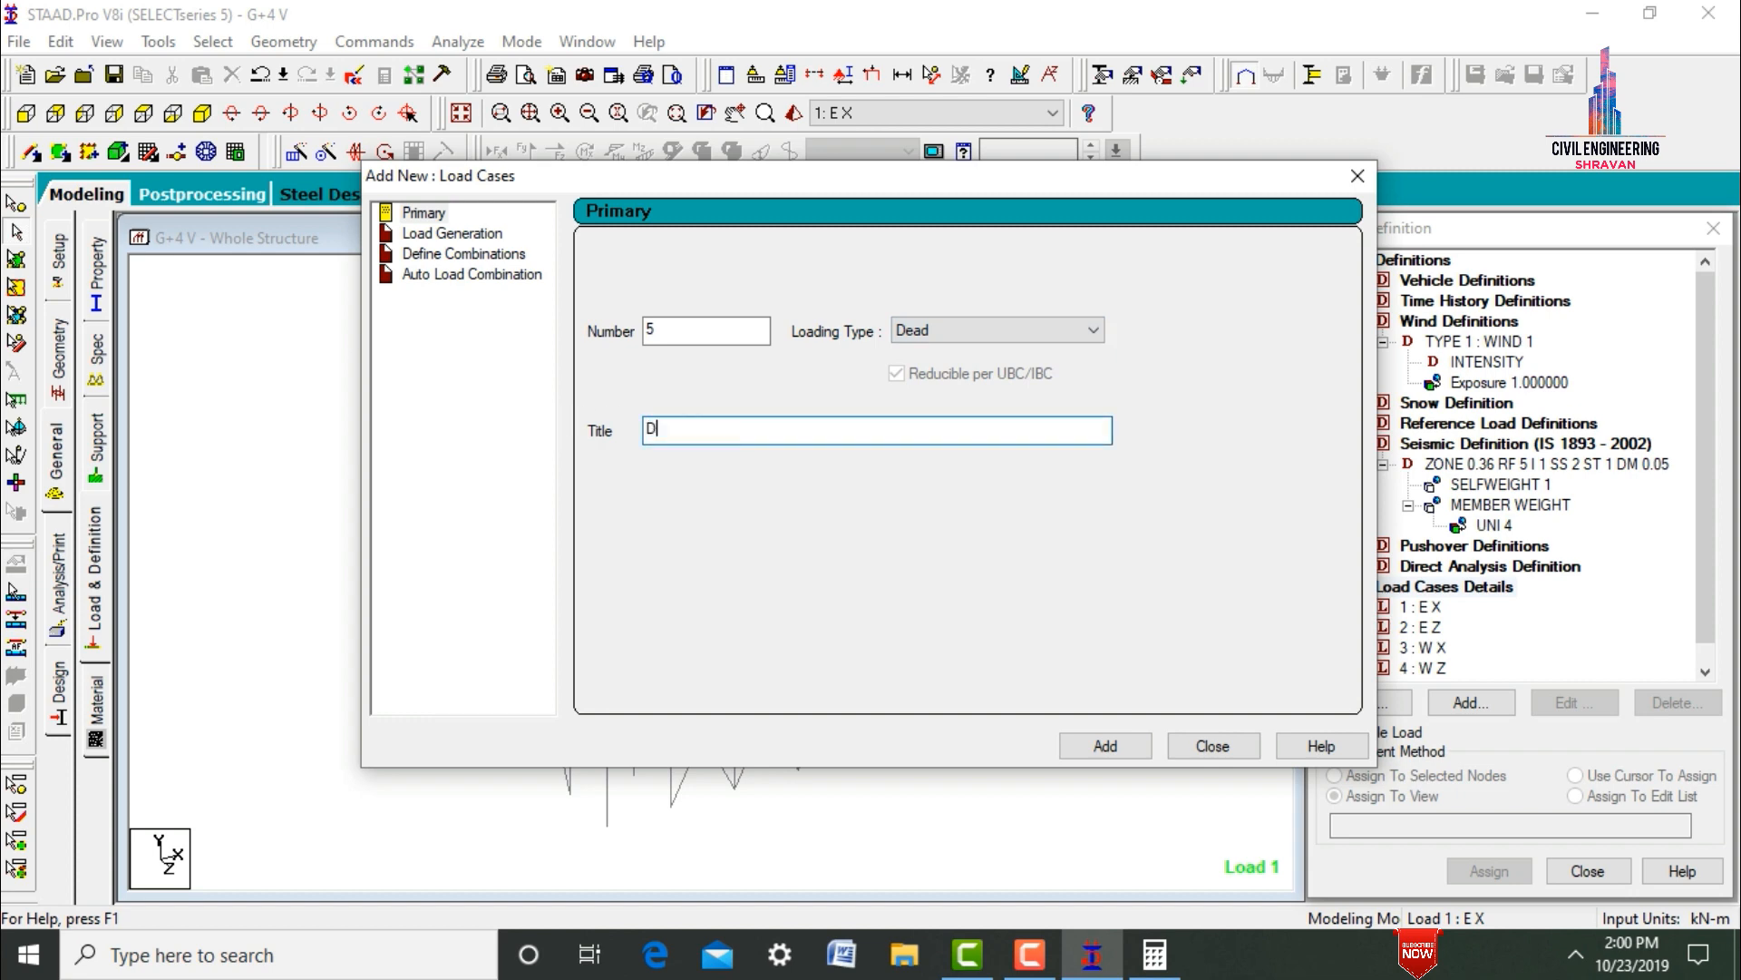
pyautogui.write('L')
pyautogui.press('Return')
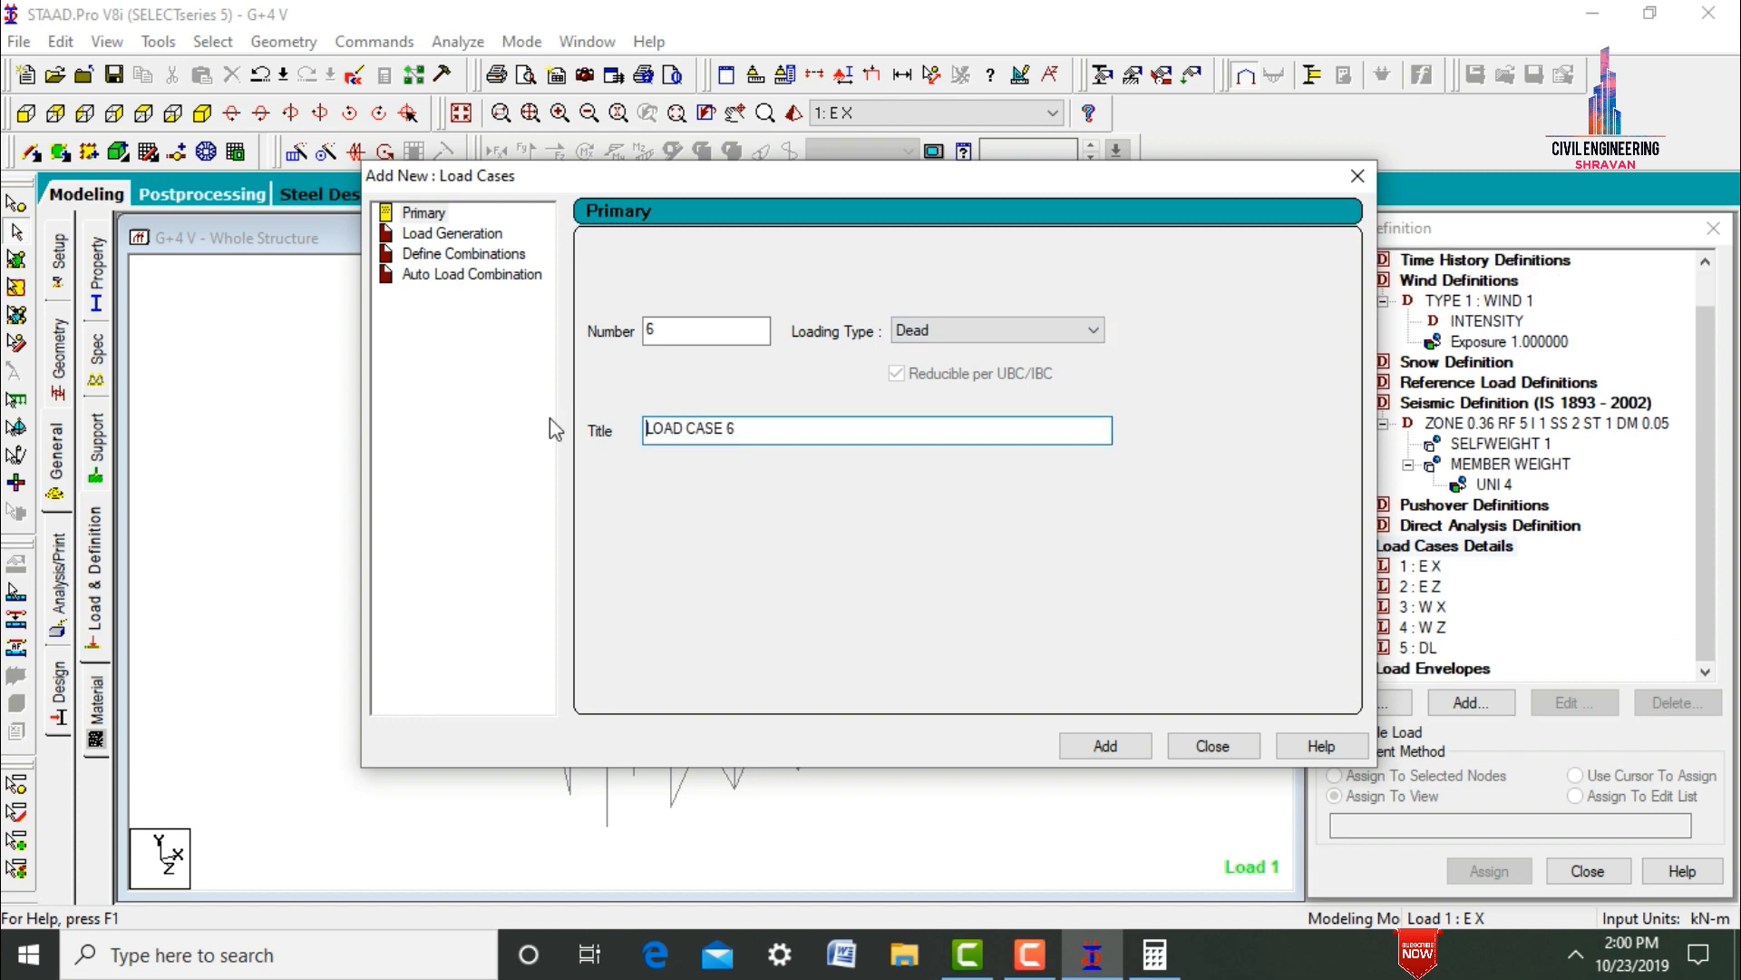
# - Add primary load case 6 with loading type Live and the title LL
pyautogui.click(1038, 336)
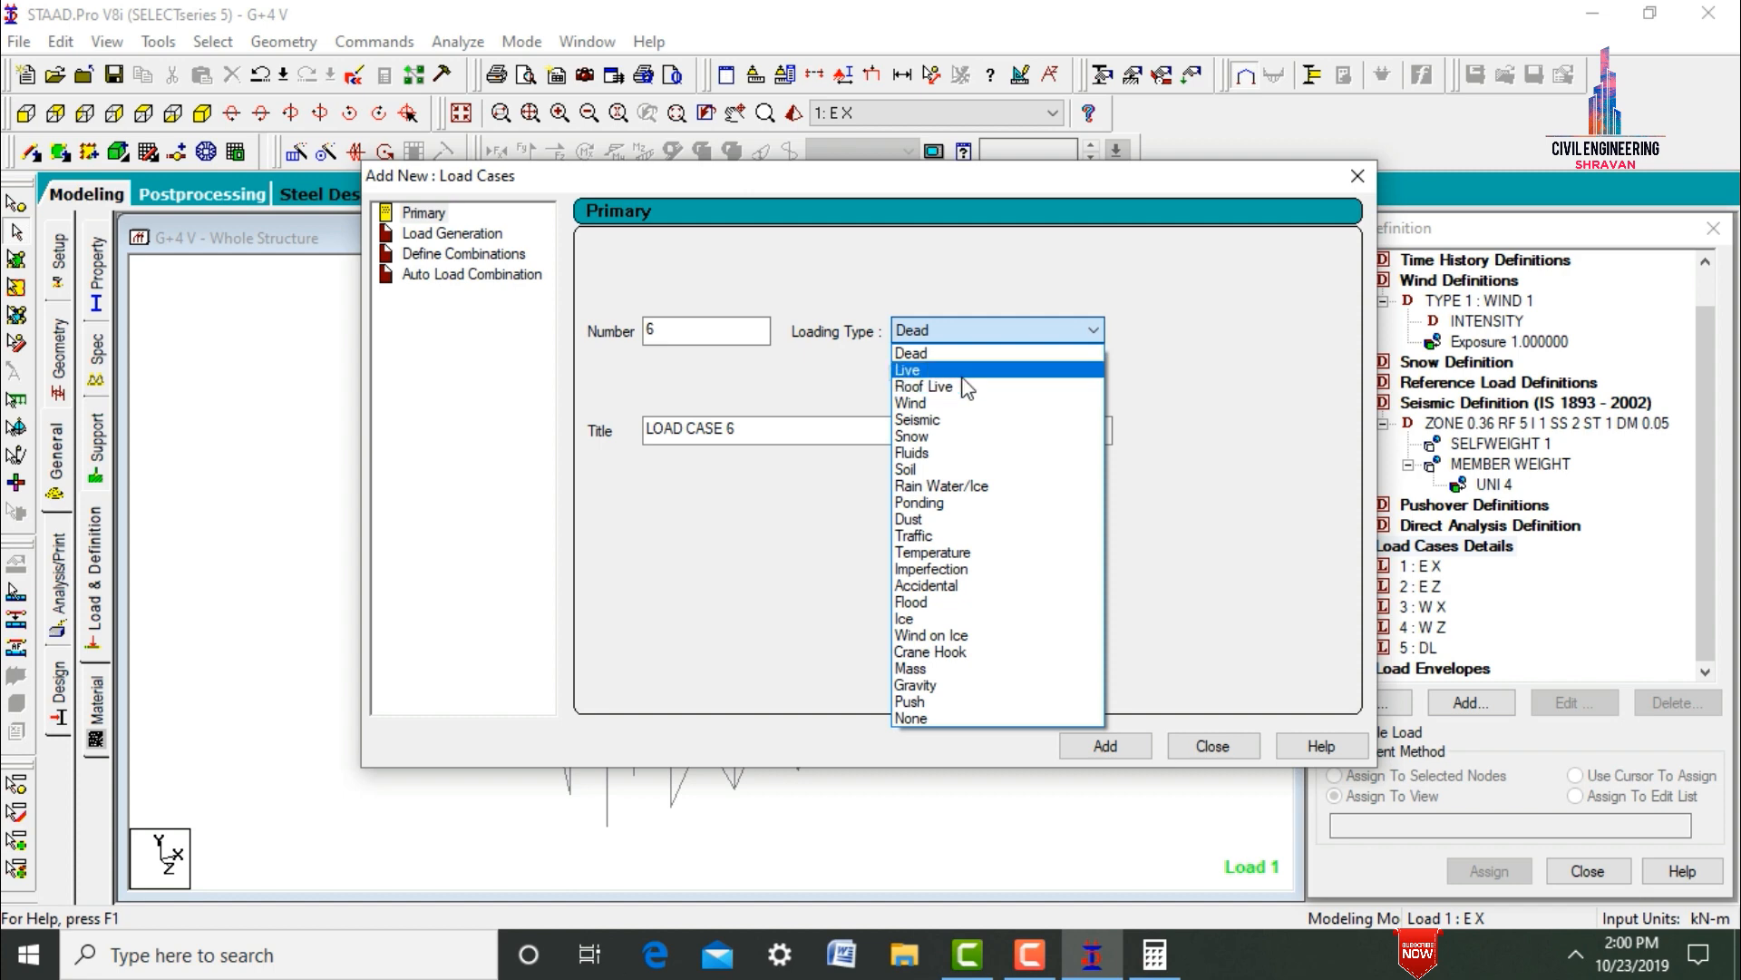
pyautogui.click(963, 377)
pyautogui.moveTo(813, 433); pyautogui.dragTo(579, 447)
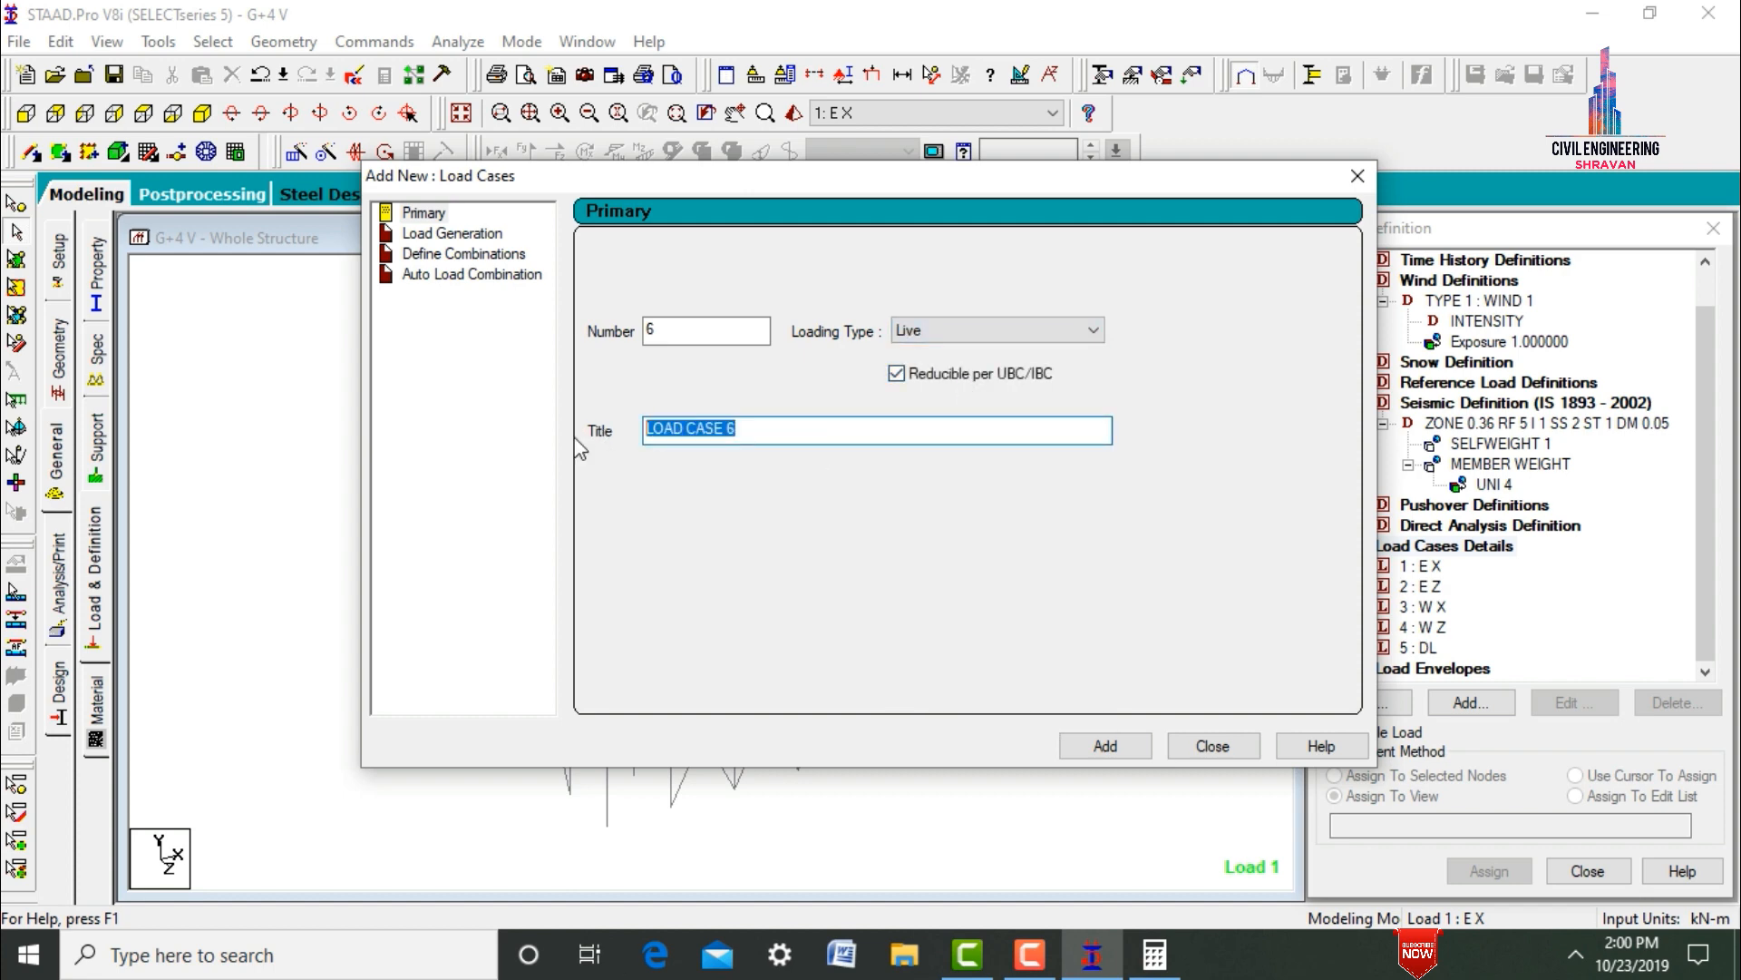
pyautogui.write('LL')
pyautogui.press('Return')
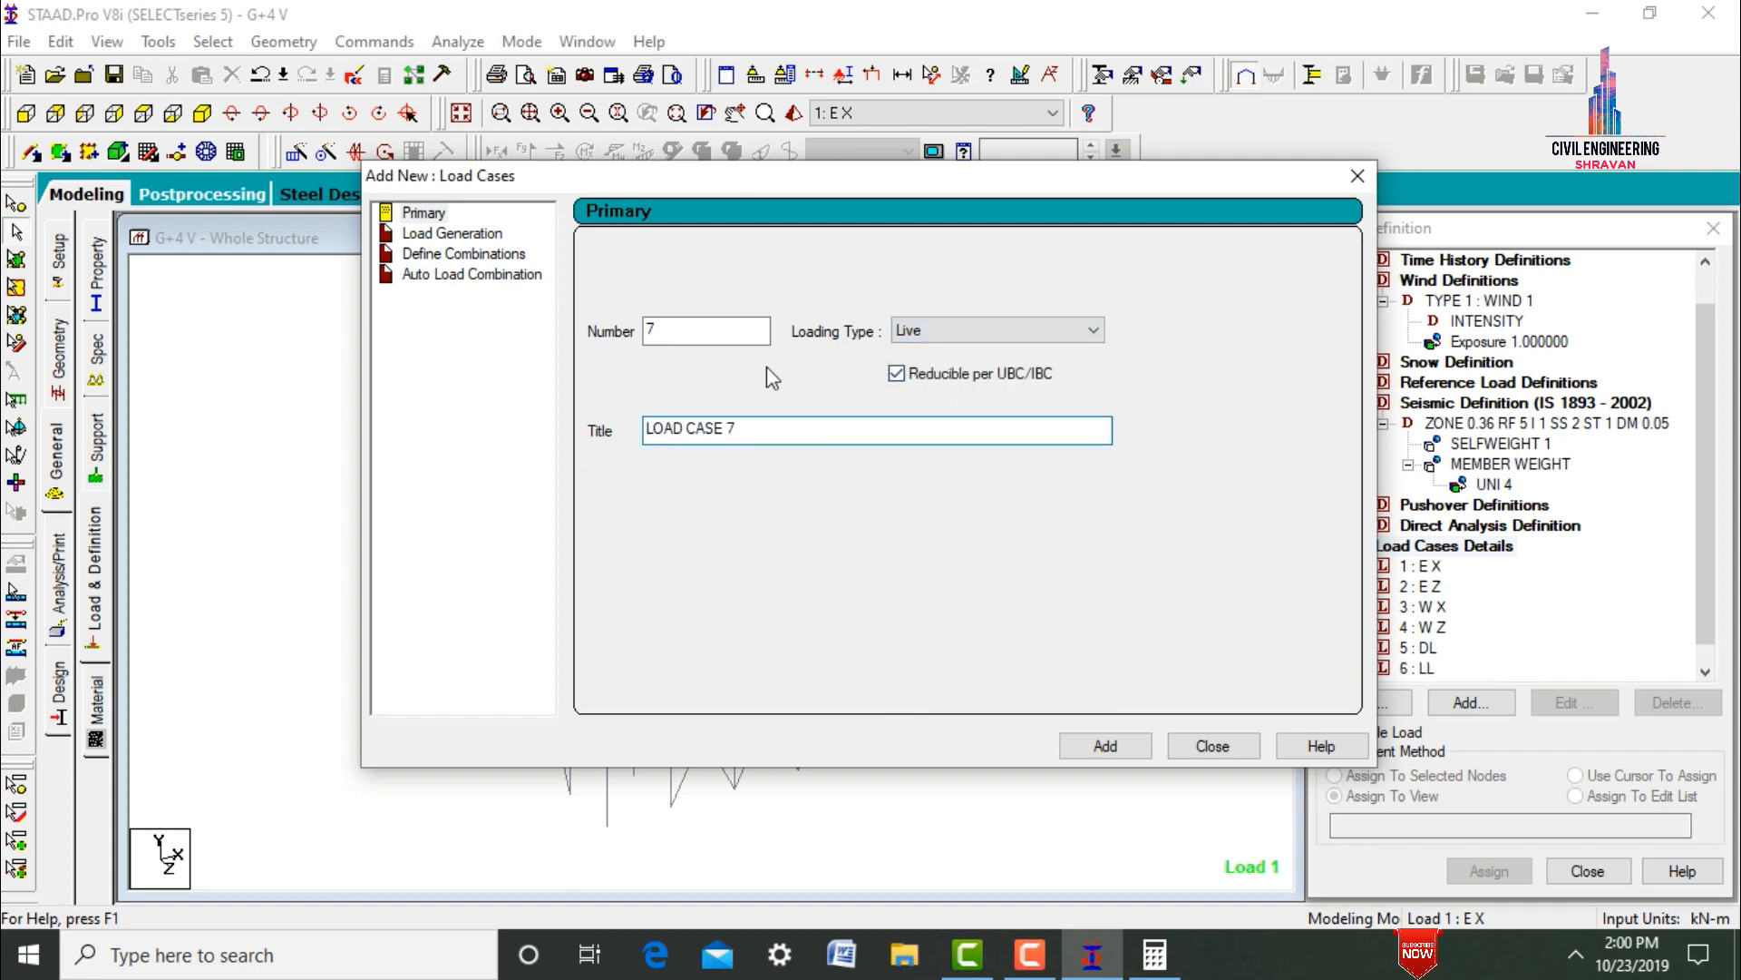
# - Add primary load case 7 with loading type Roof Live and the title FL, and close the load case dialog
pyautogui.click(1034, 332)
pyautogui.click(943, 388)
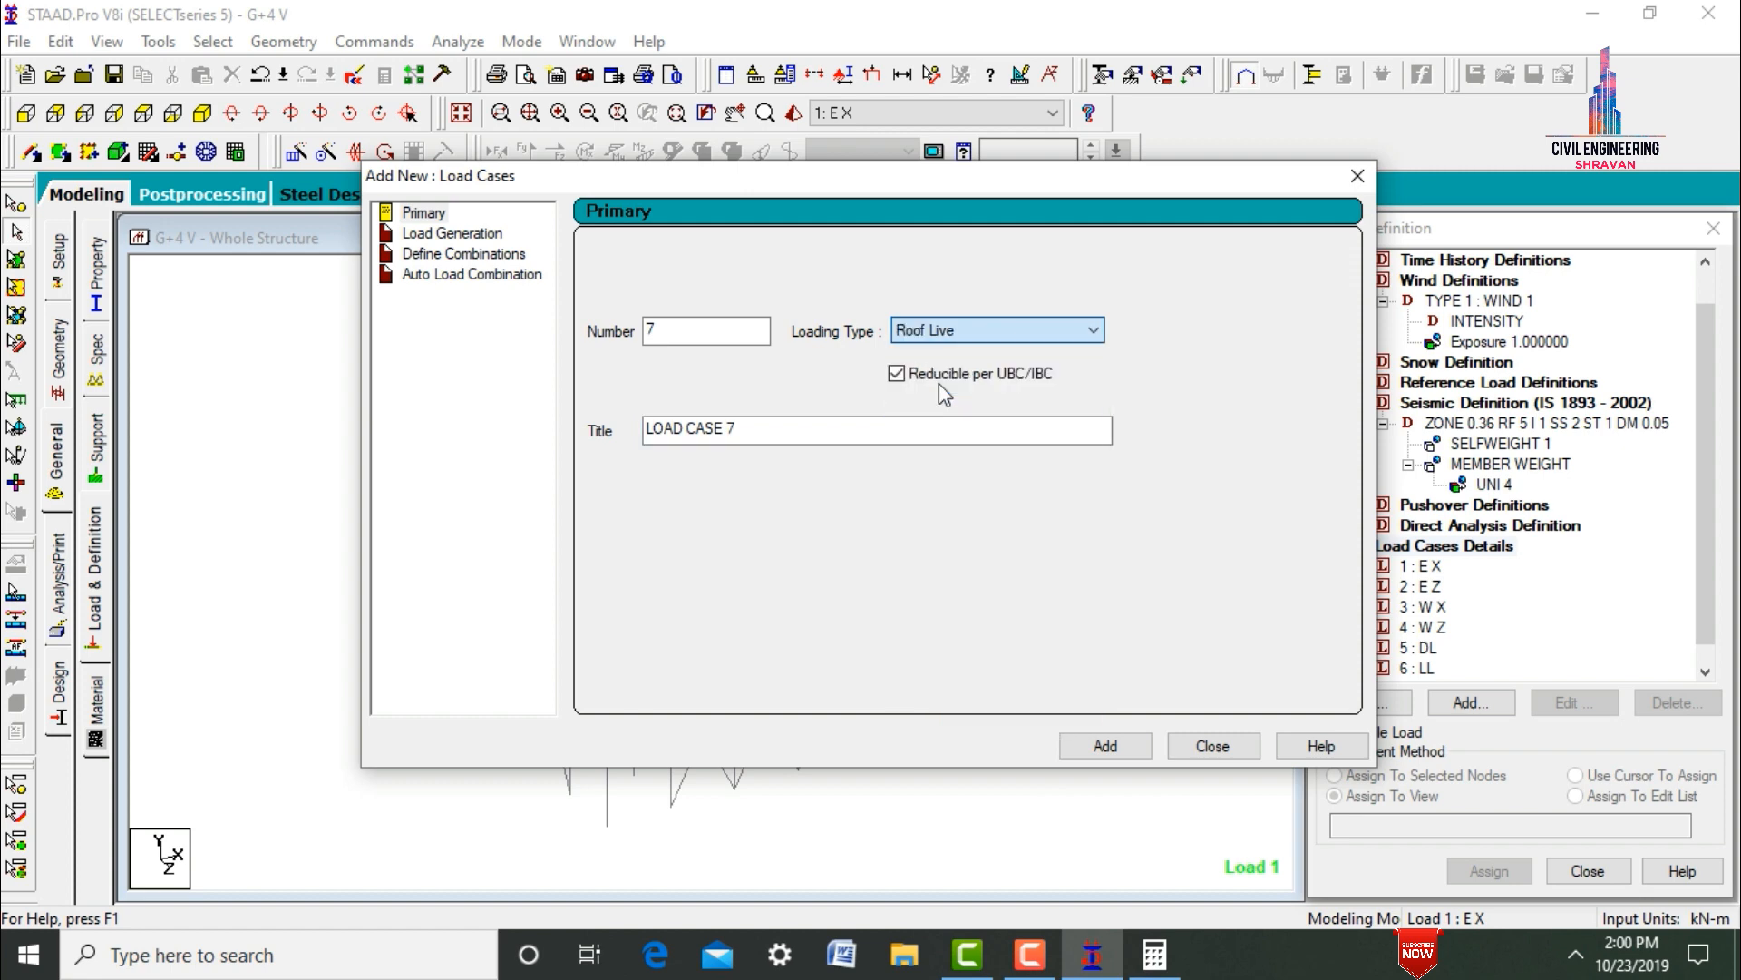
pyautogui.moveTo(844, 430); pyautogui.dragTo(541, 428)
pyautogui.write('FL')
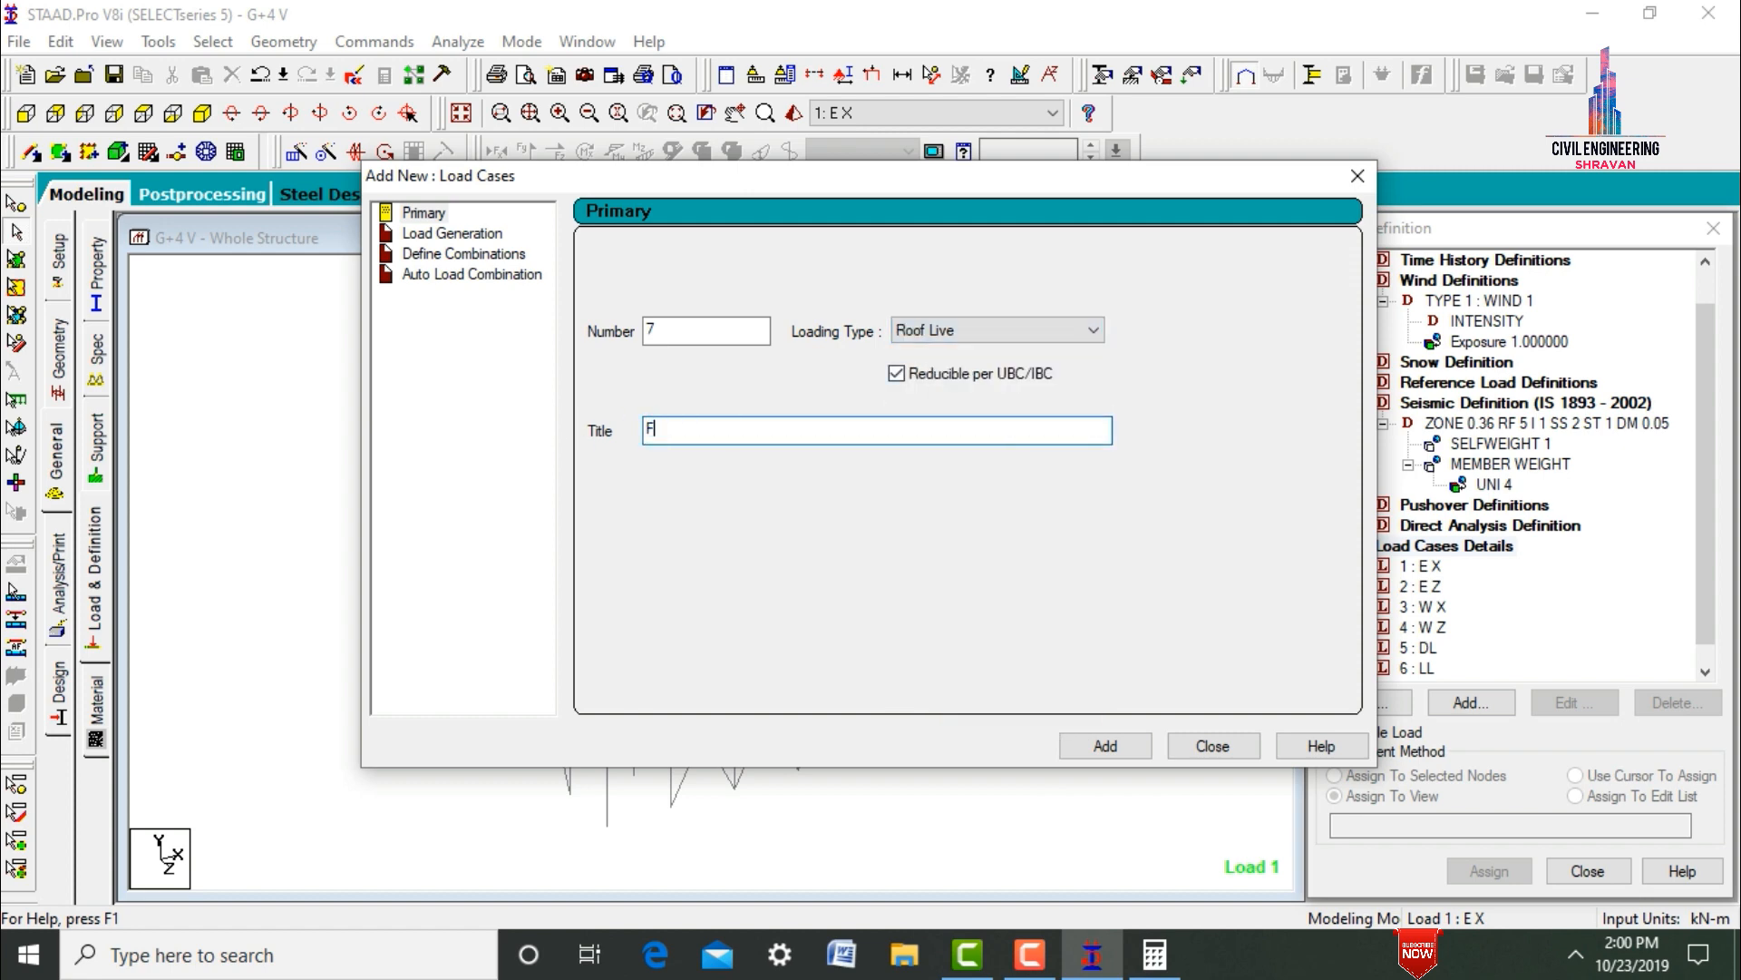
pyautogui.press('Return')
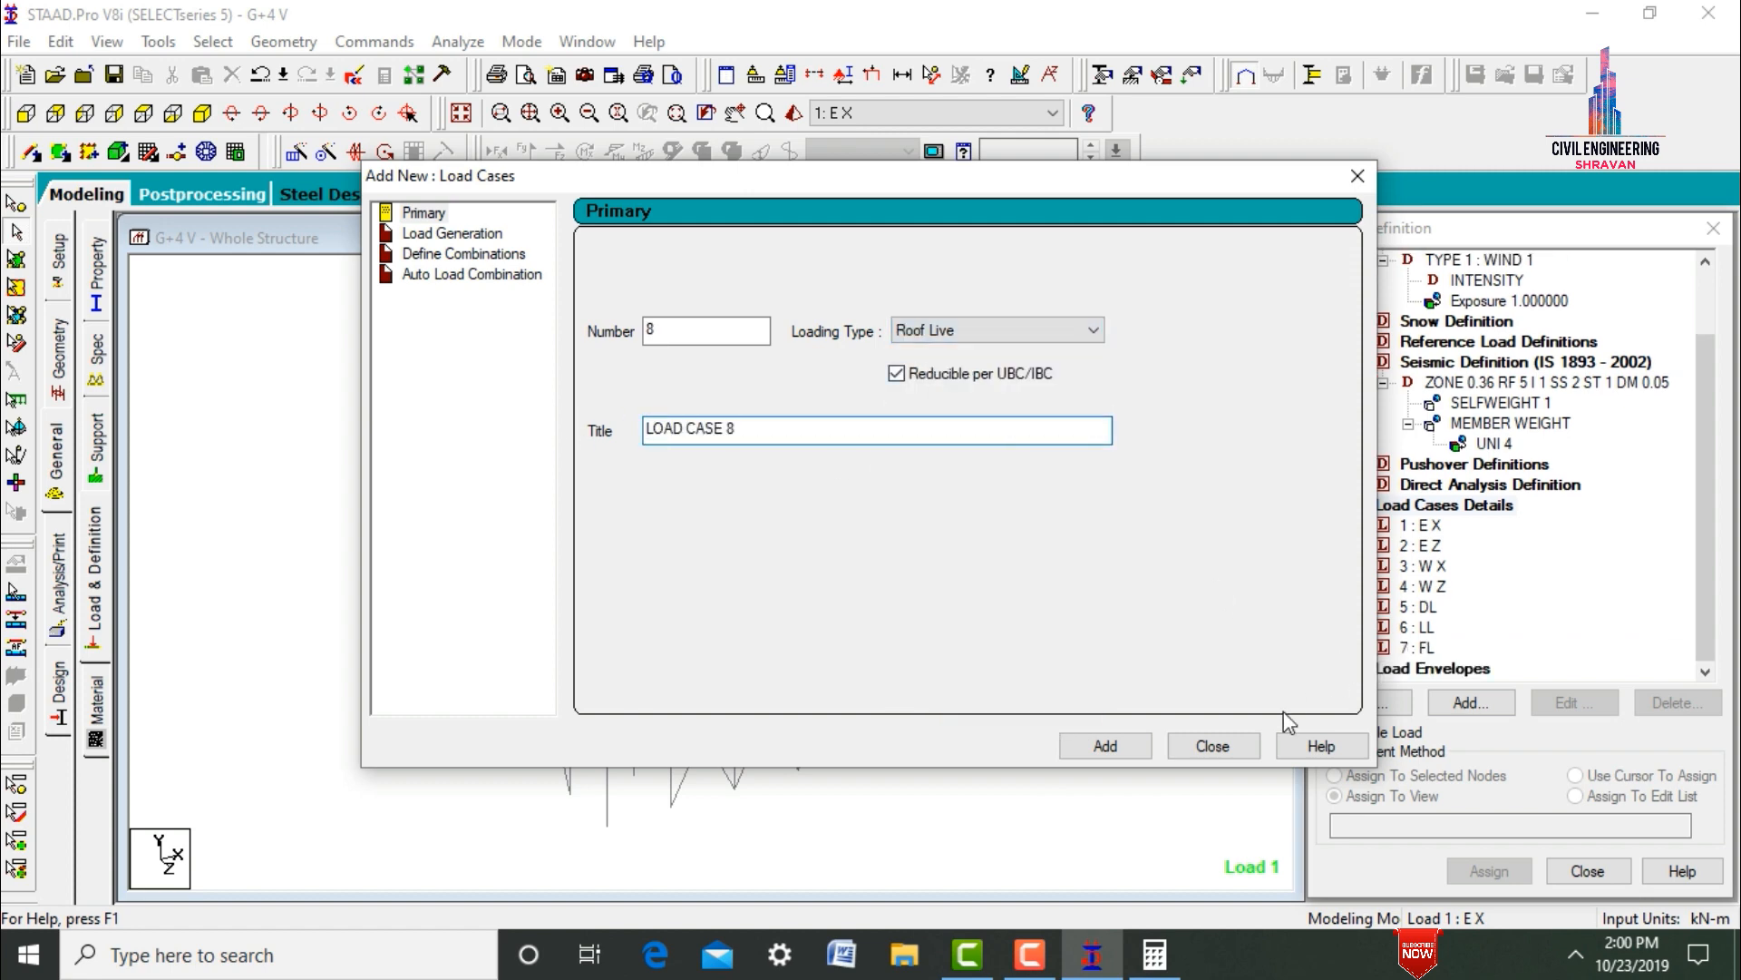
pyautogui.click(1213, 745)
# - Add a seismic load in the X direction with factor 1 to load case E X, declining the auto save
pyautogui.click(1424, 526)
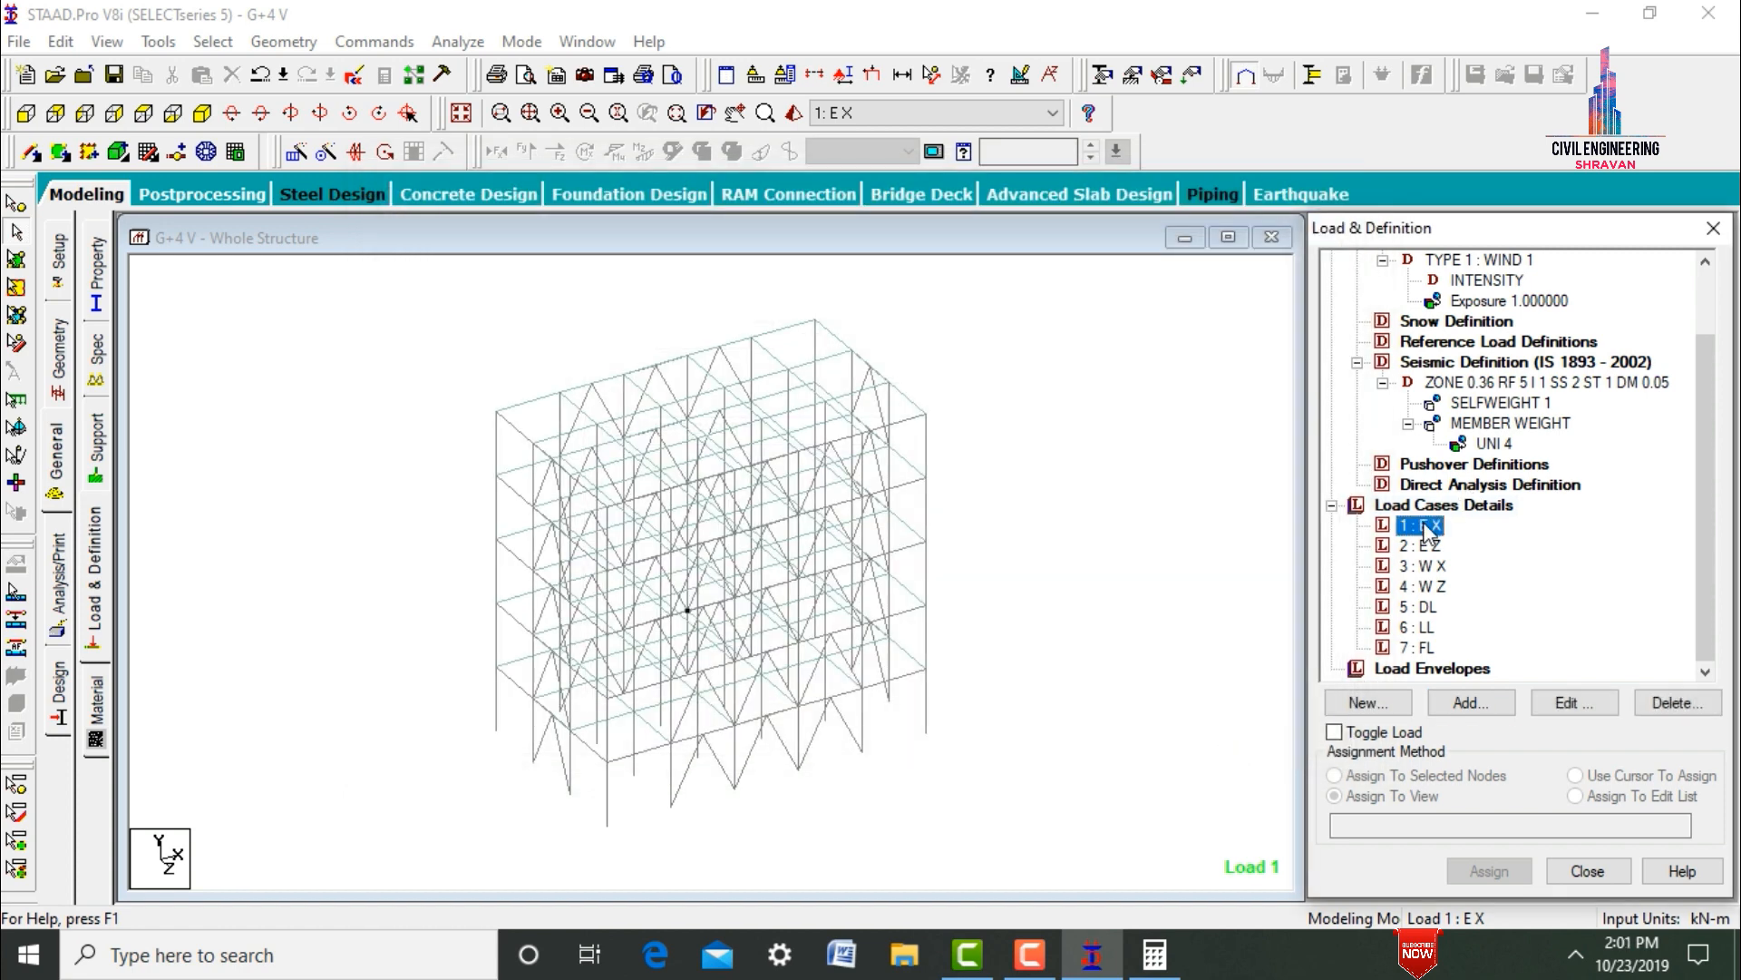
pyautogui.click(1455, 705)
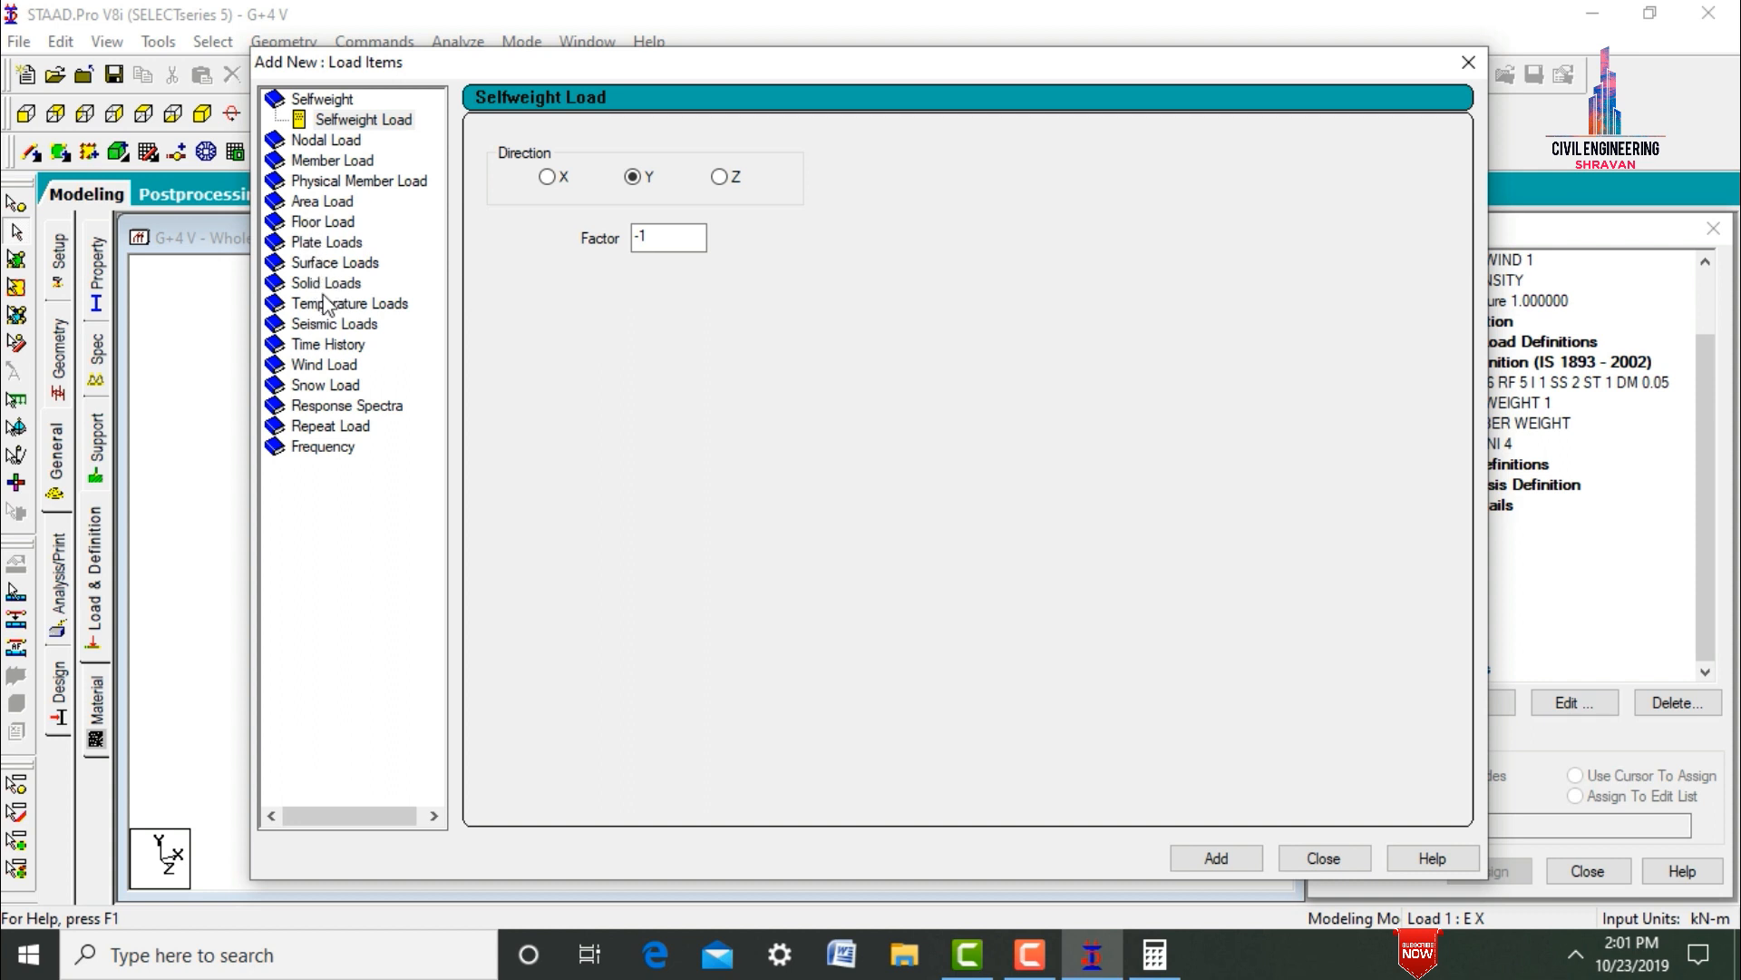
pyautogui.click(314, 327)
pyautogui.click(496, 161)
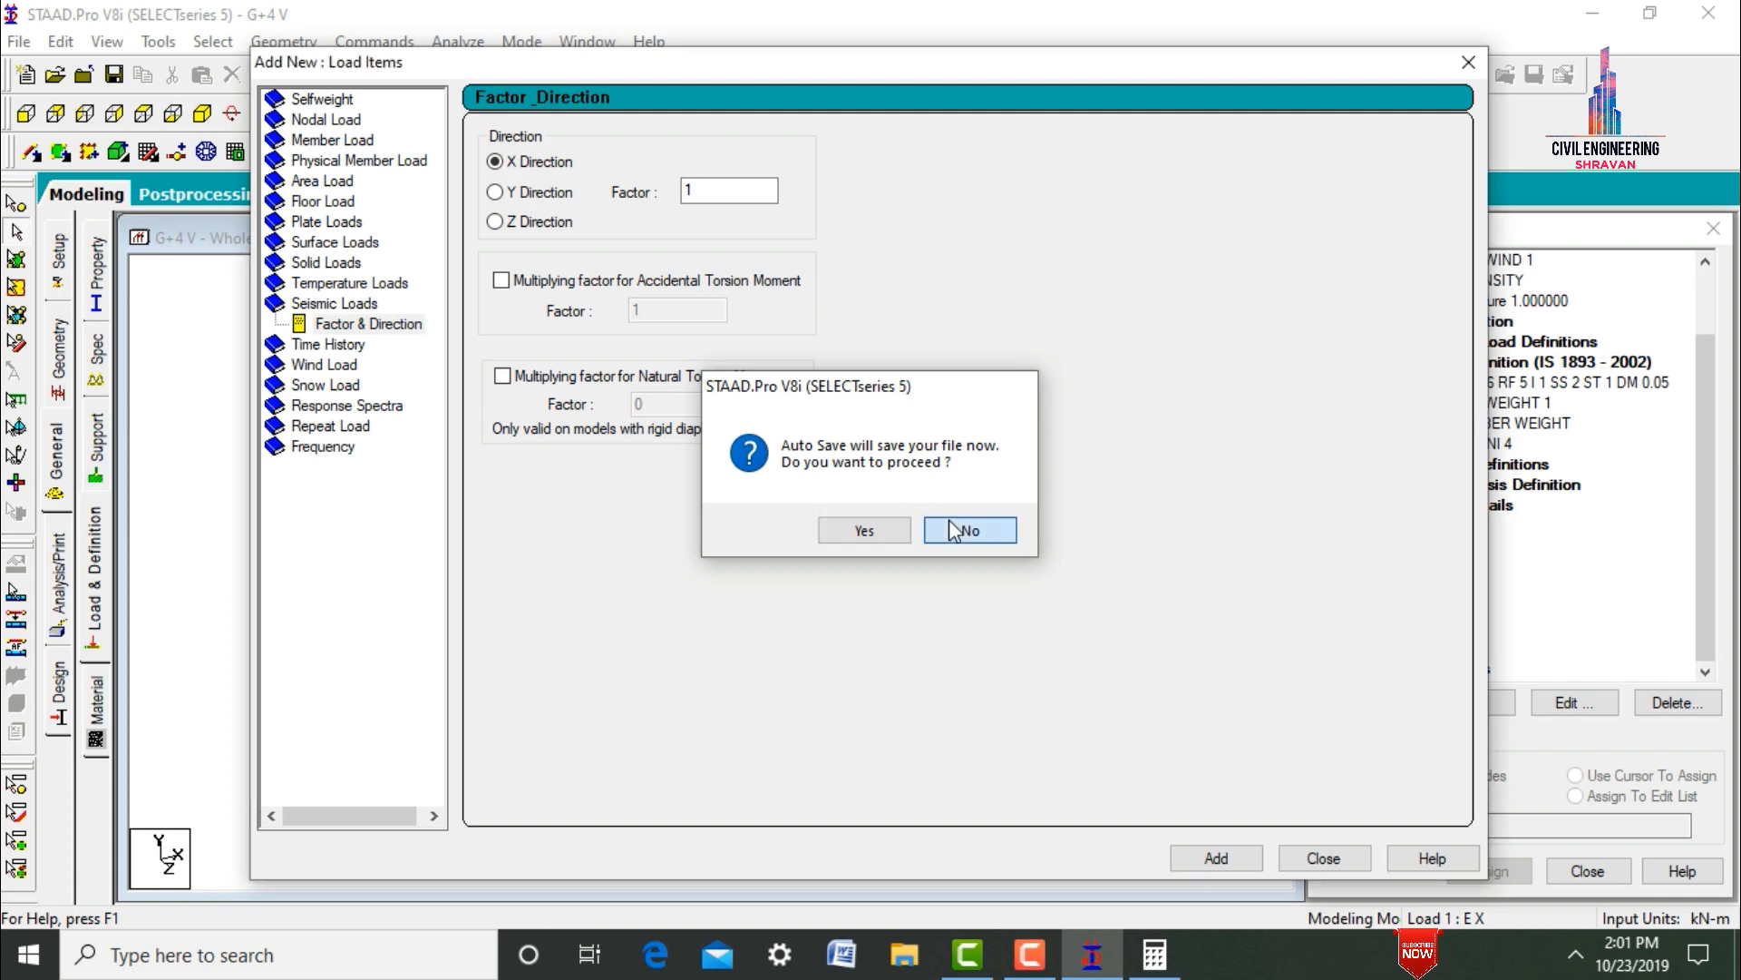
pyautogui.click(957, 530)
pyautogui.click(1202, 859)
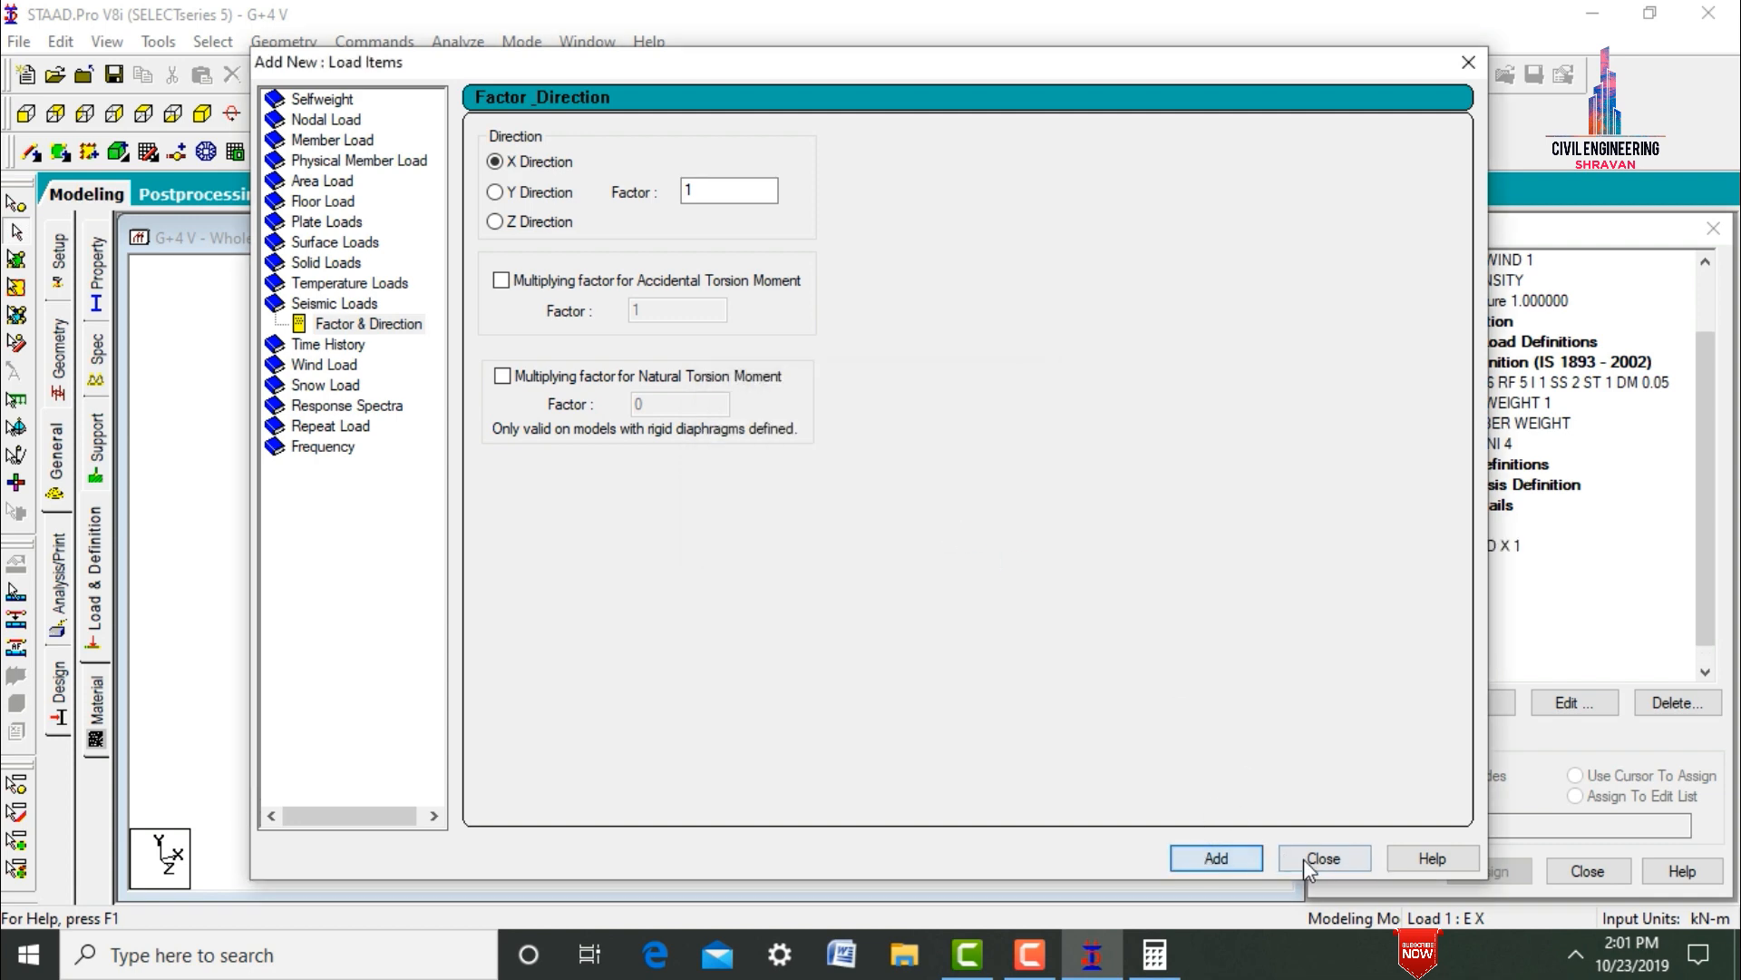
pyautogui.click(1315, 858)
# - Add a seismic load in the Z direction with factor 1 to load case E Z and close the dialog
pyautogui.click(1435, 569)
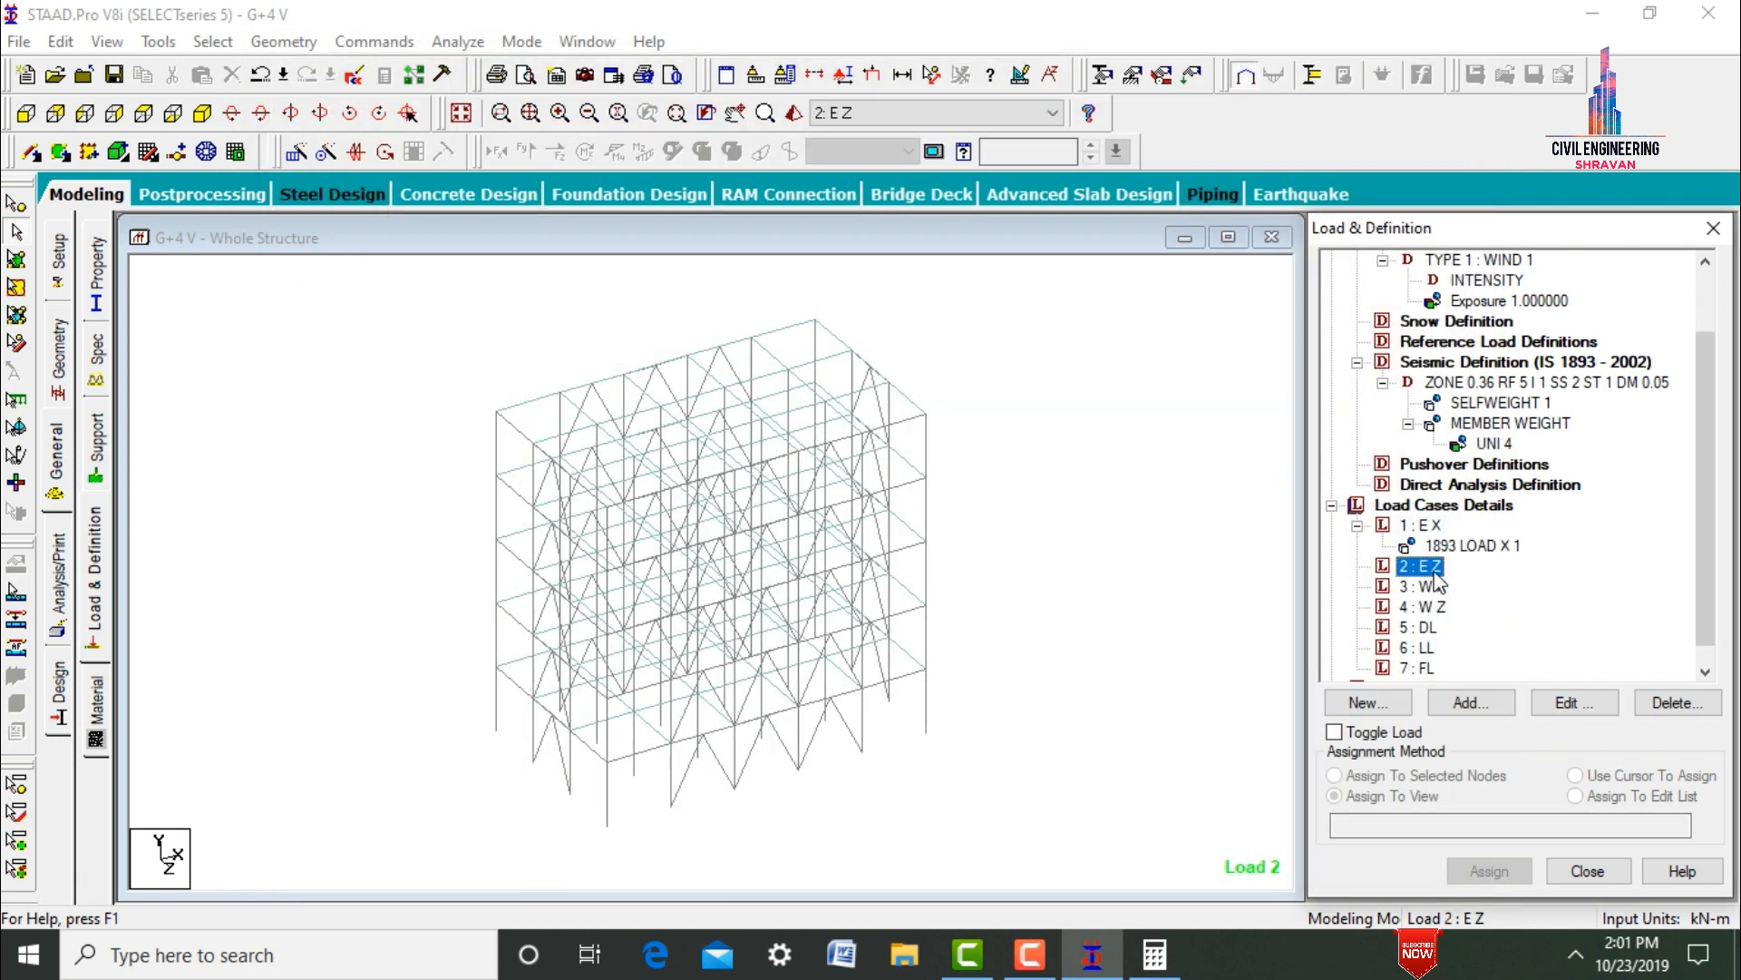
pyautogui.click(1488, 700)
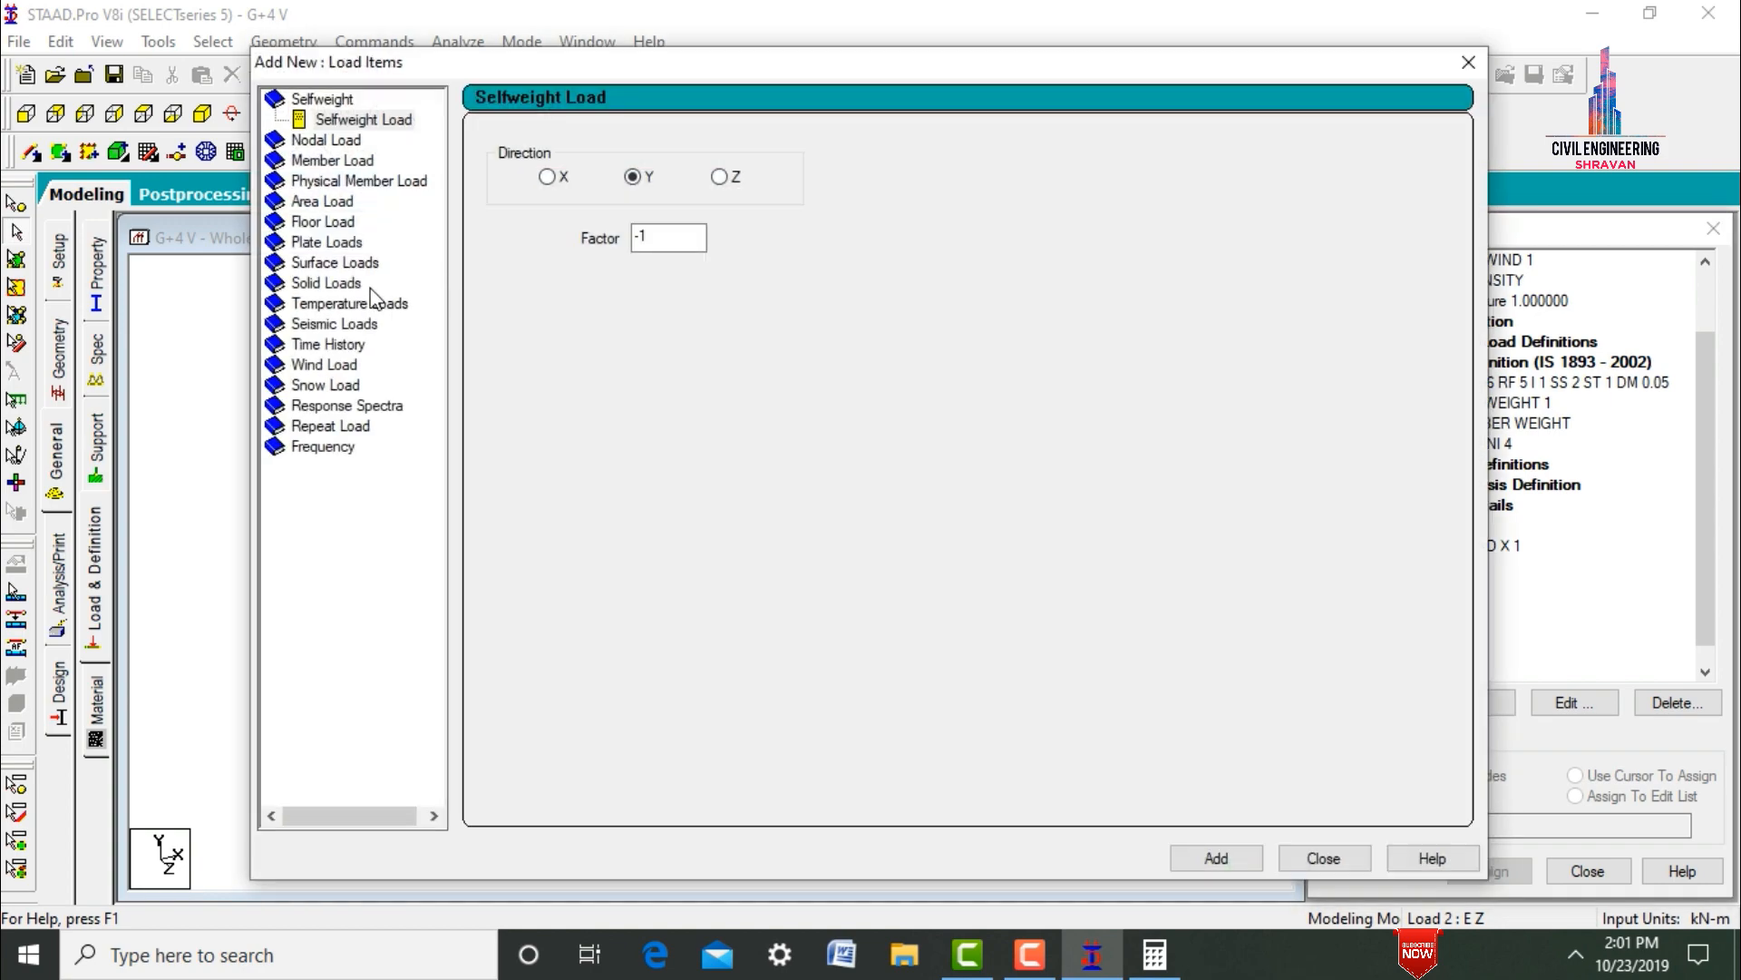
pyautogui.click(326, 324)
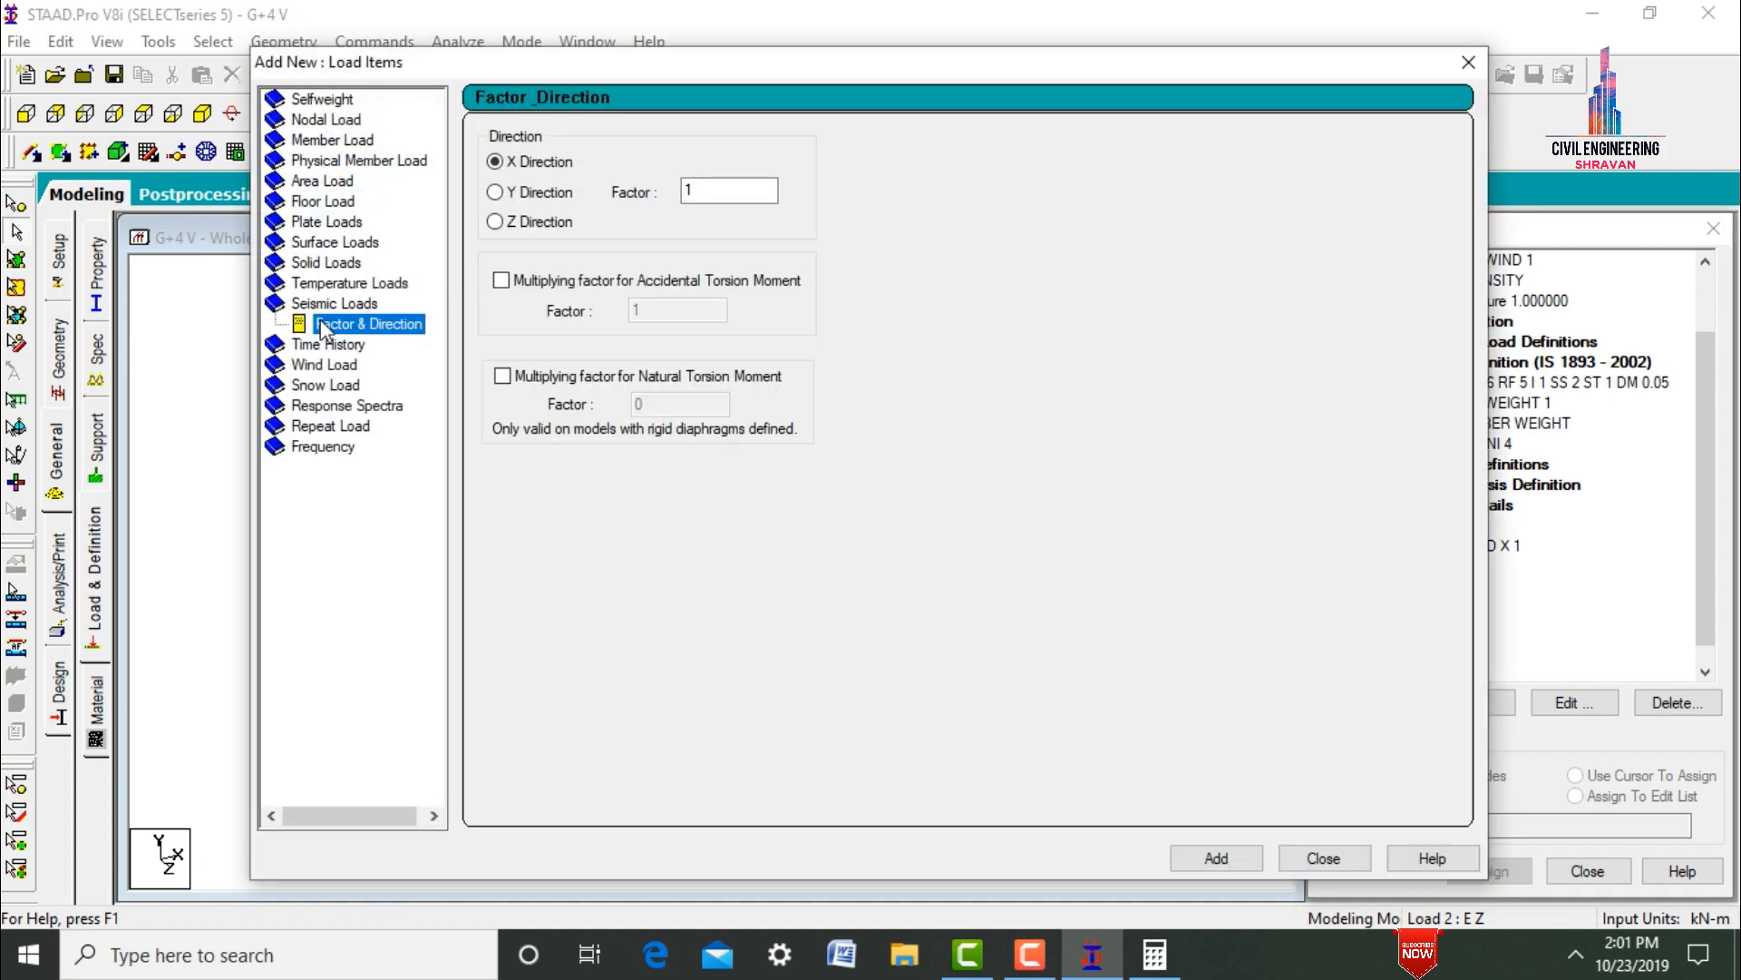
pyautogui.click(495, 223)
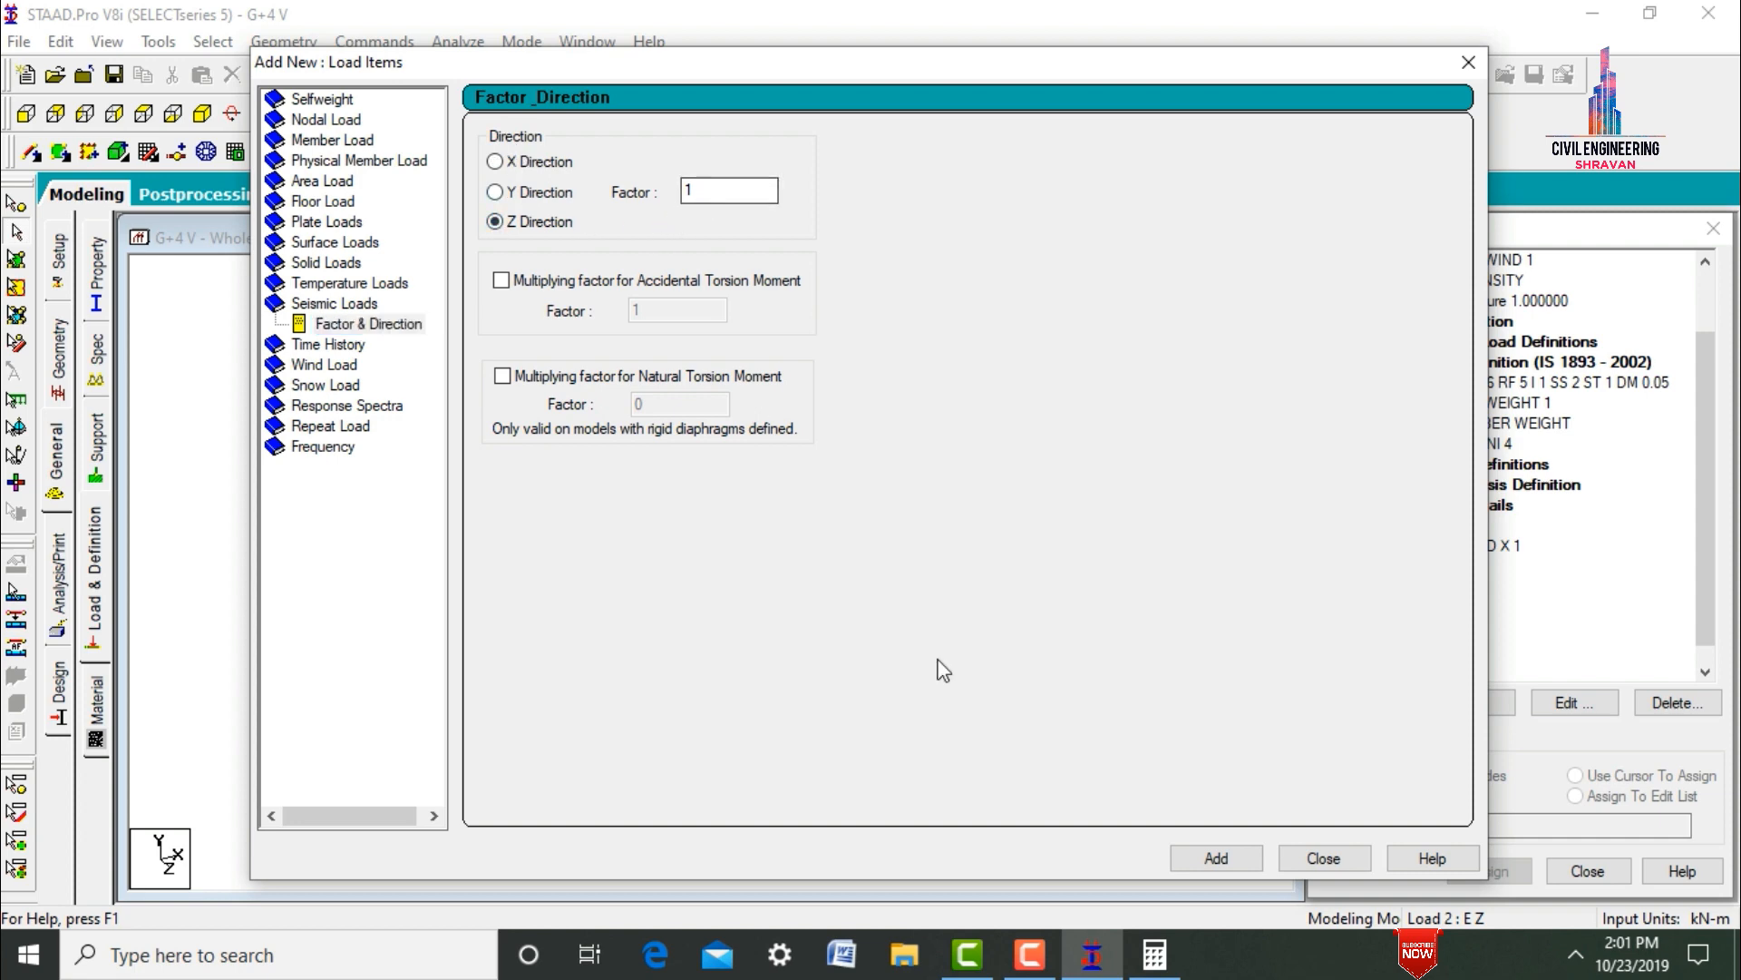
pyautogui.click(1217, 856)
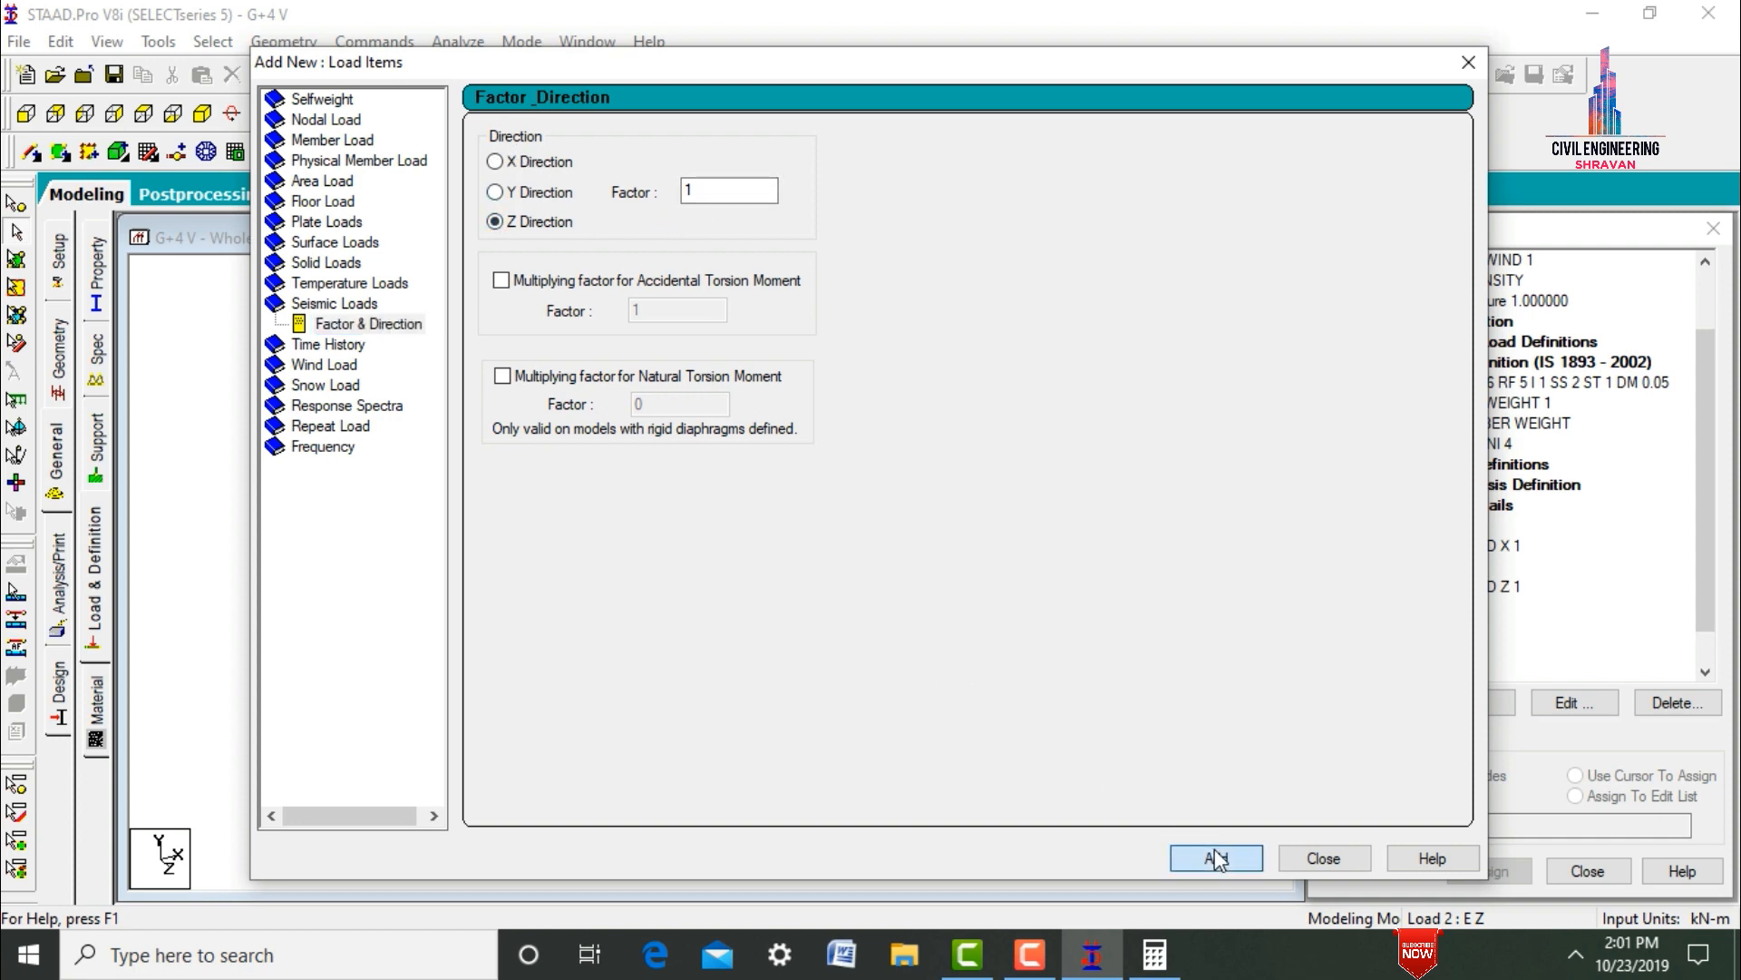
pyautogui.click(1324, 857)
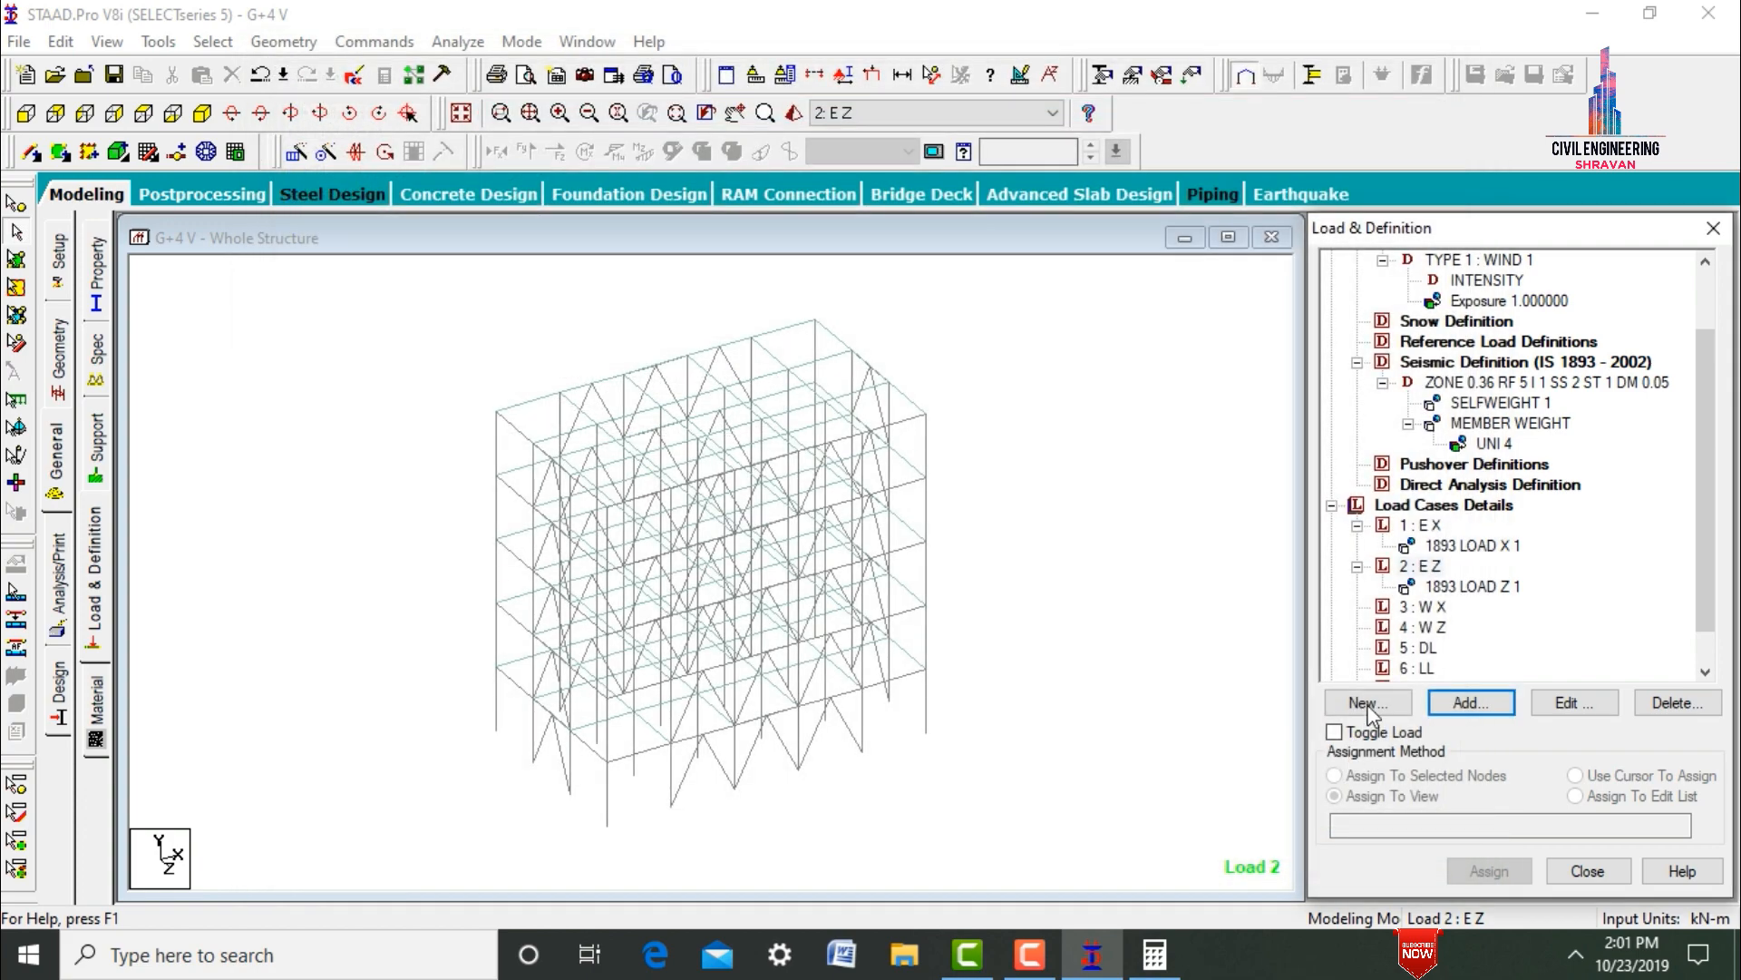
# - Add two type 1 wind loads on the X windward face to load case W X, with factors 1 and -1
pyautogui.click(1422, 607)
pyautogui.click(1470, 703)
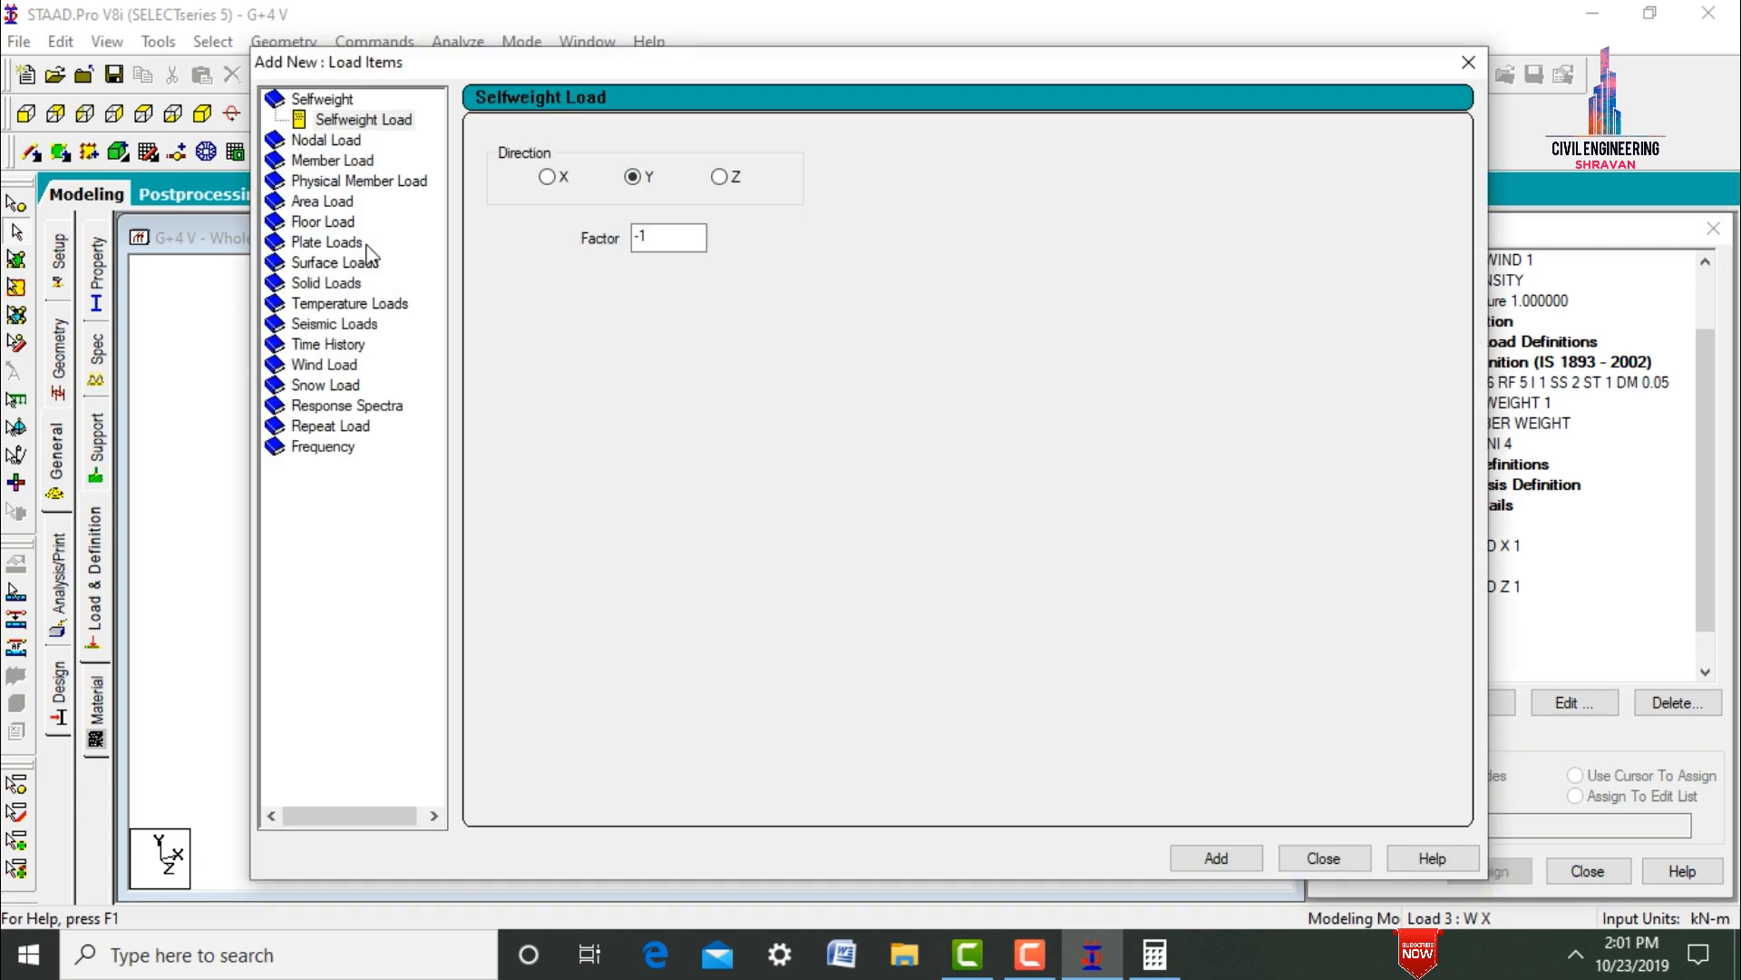
pyautogui.click(317, 363)
pyautogui.click(494, 227)
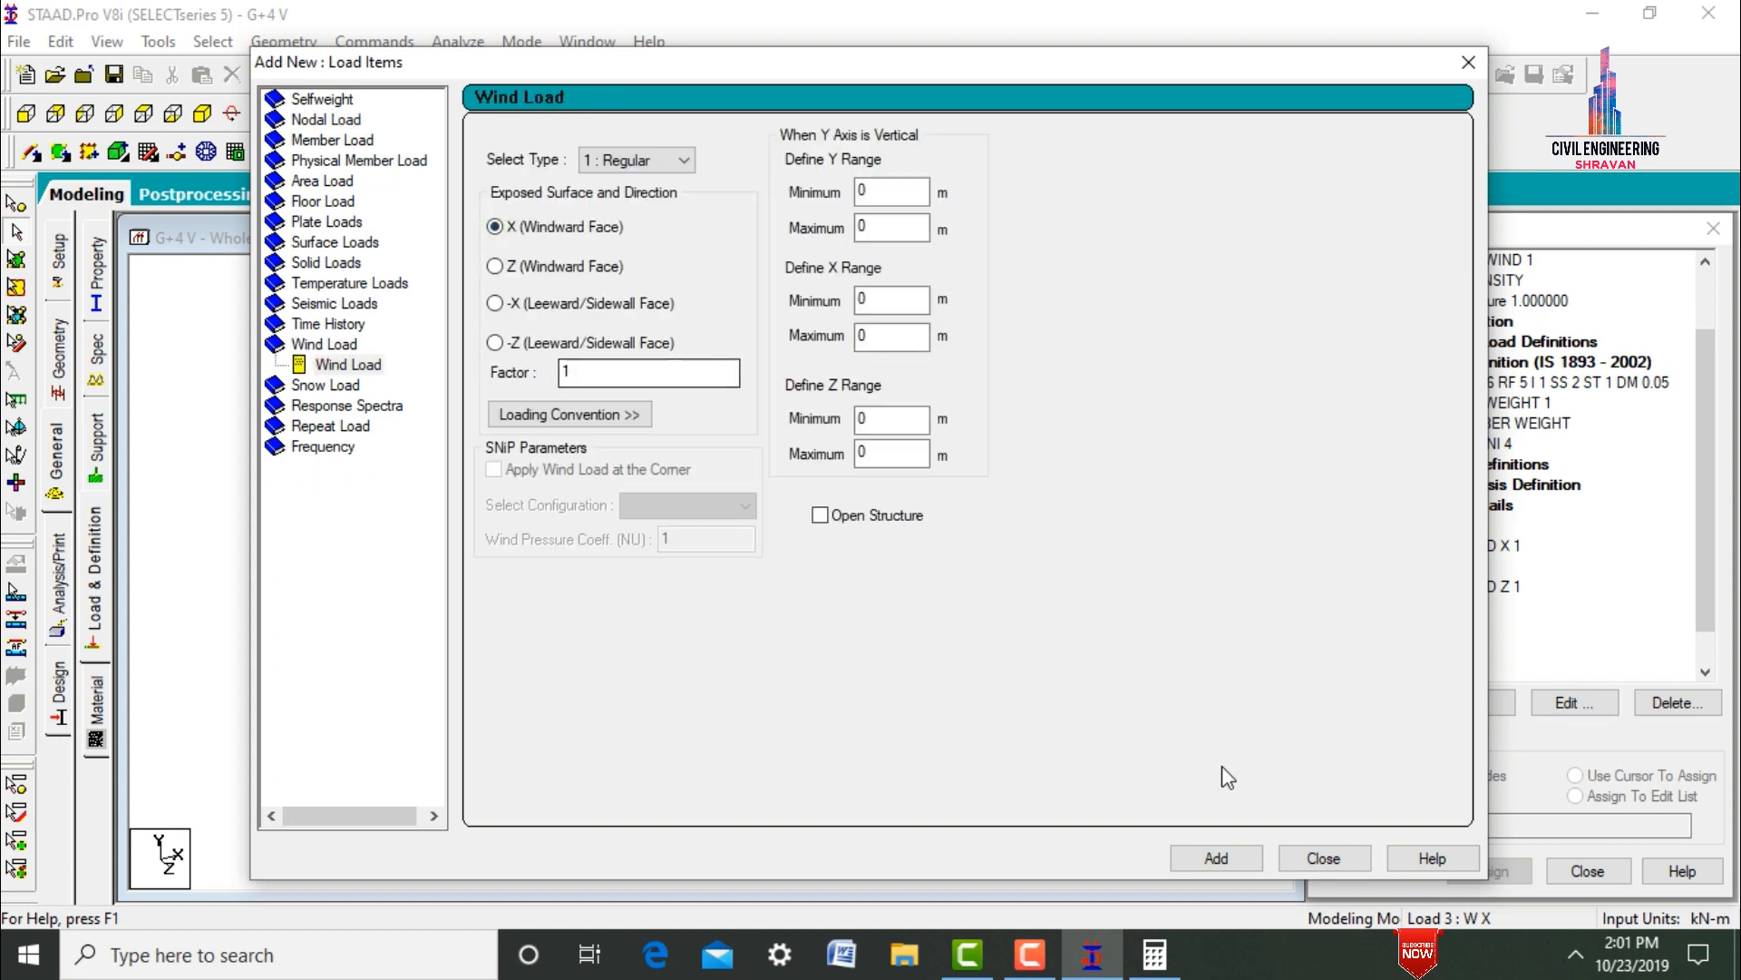
pyautogui.click(1216, 858)
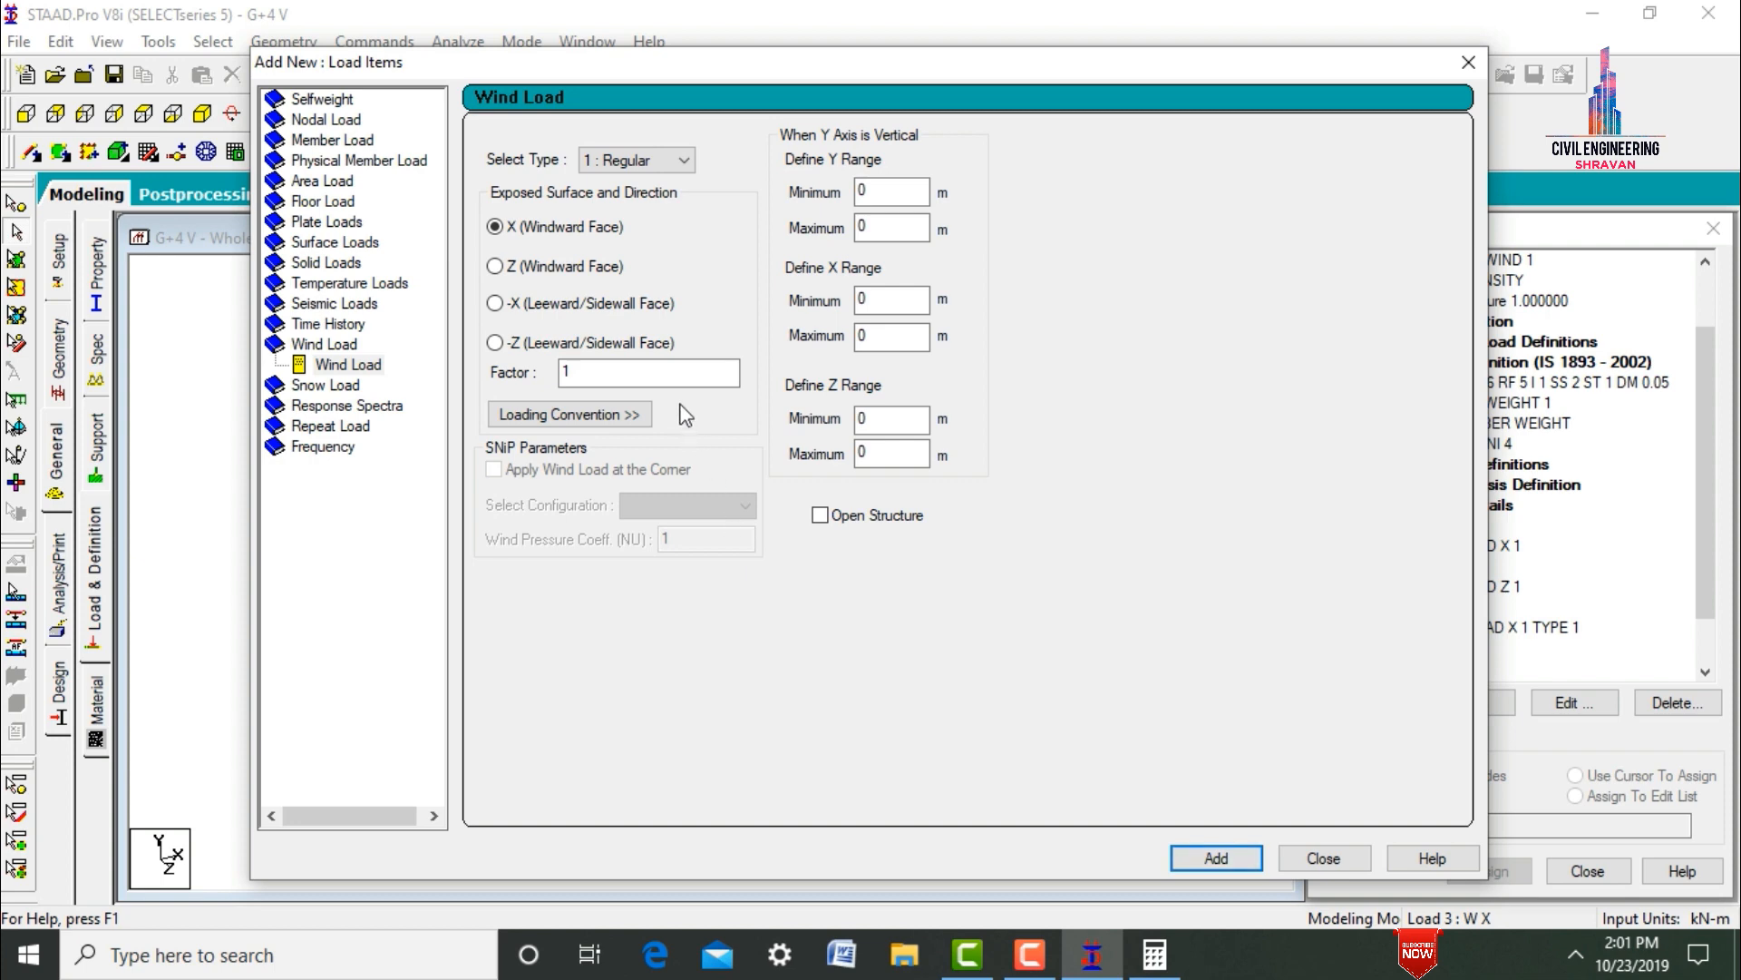
pyautogui.doubleClick(598, 373)
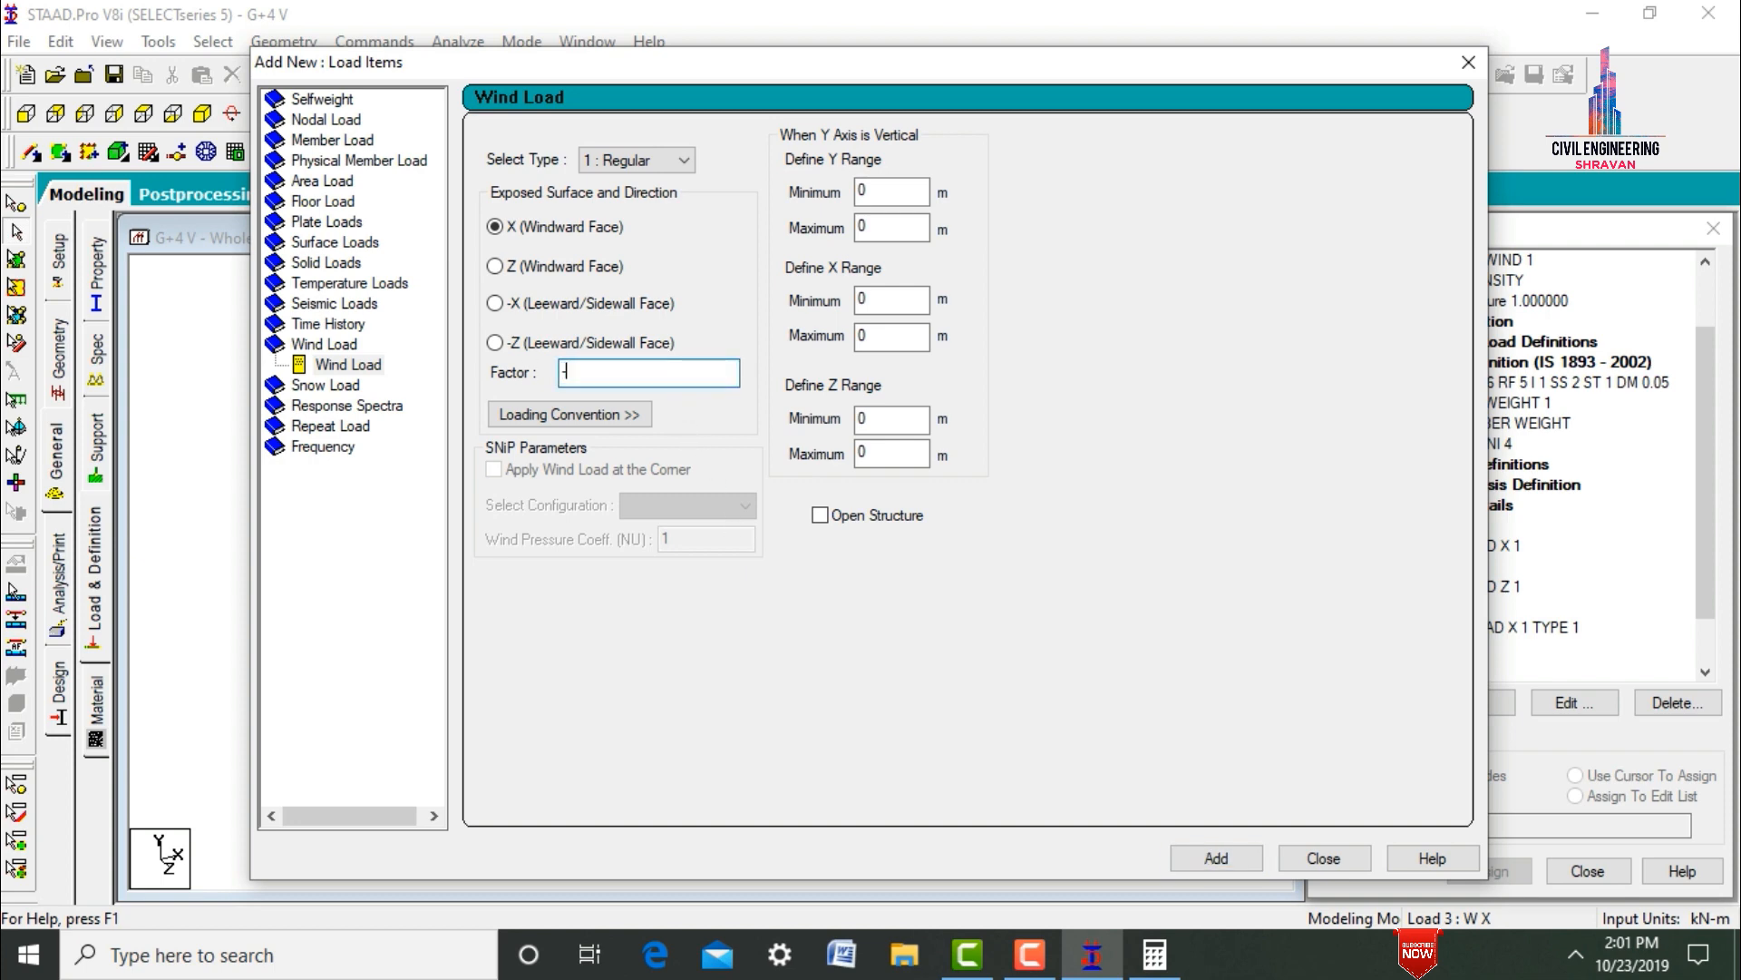
pyautogui.press('Return')
pyautogui.click(1323, 858)
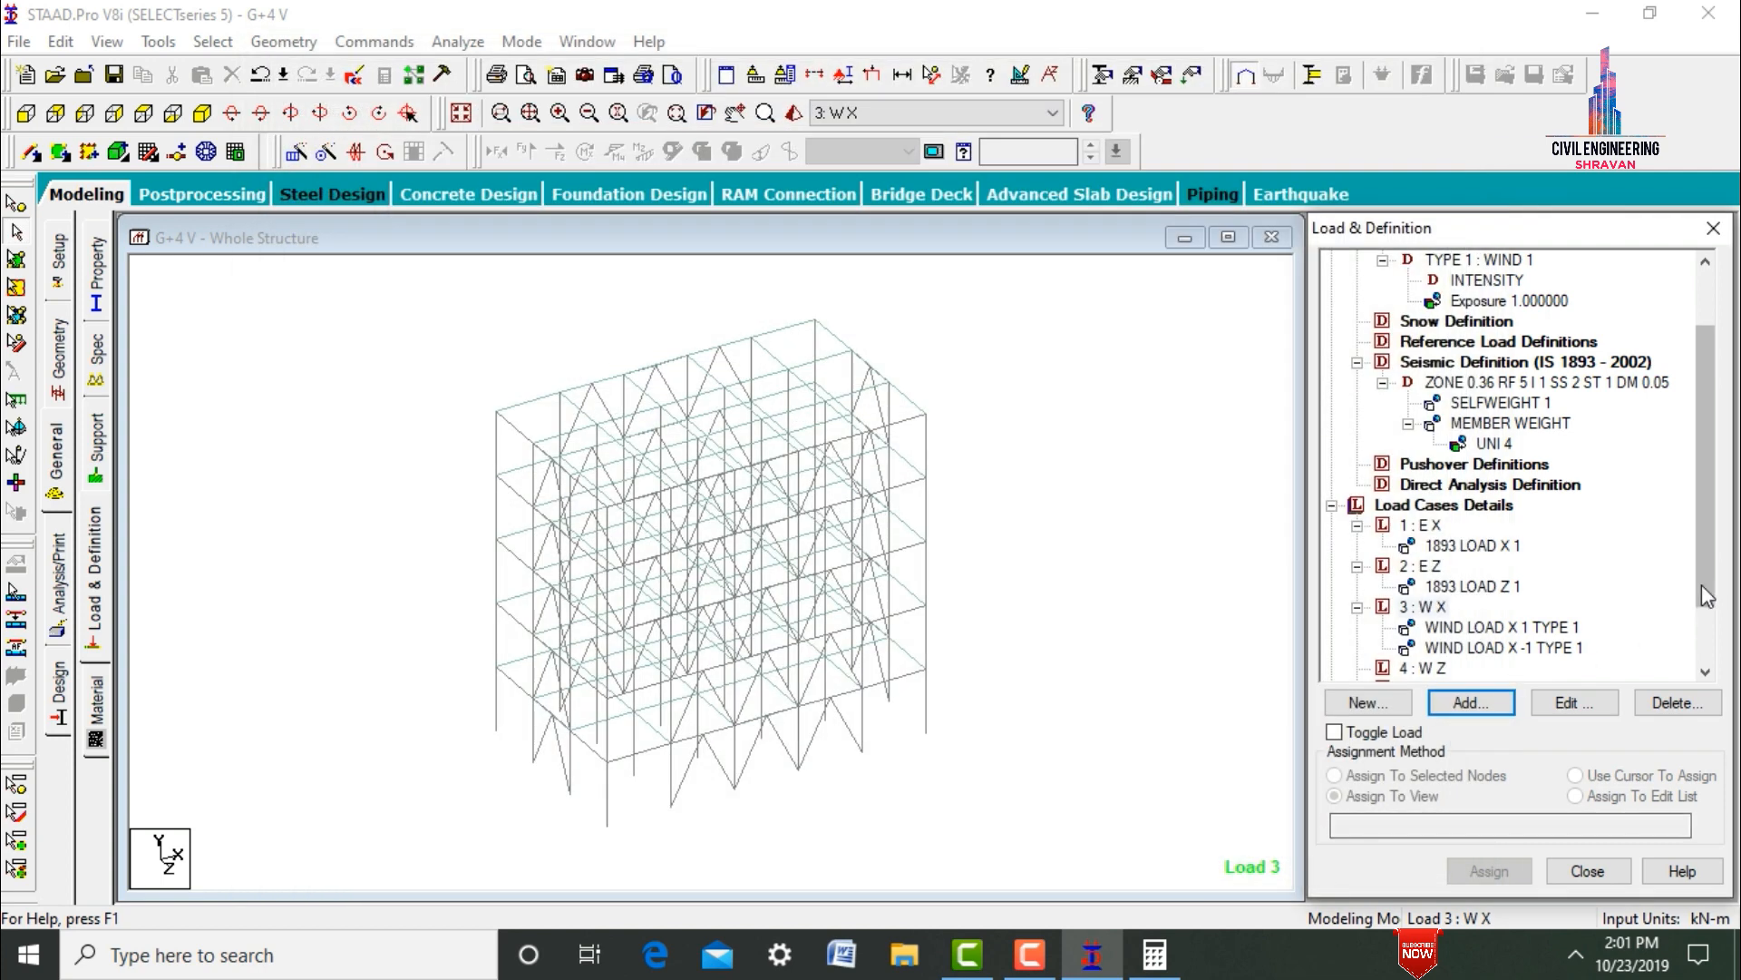
# - Add two type 1 wind loads on the Z windward face to load case W Z, with factors 1 and -1
pyautogui.scroll(-1, 1655, 633)
pyautogui.click(1421, 608)
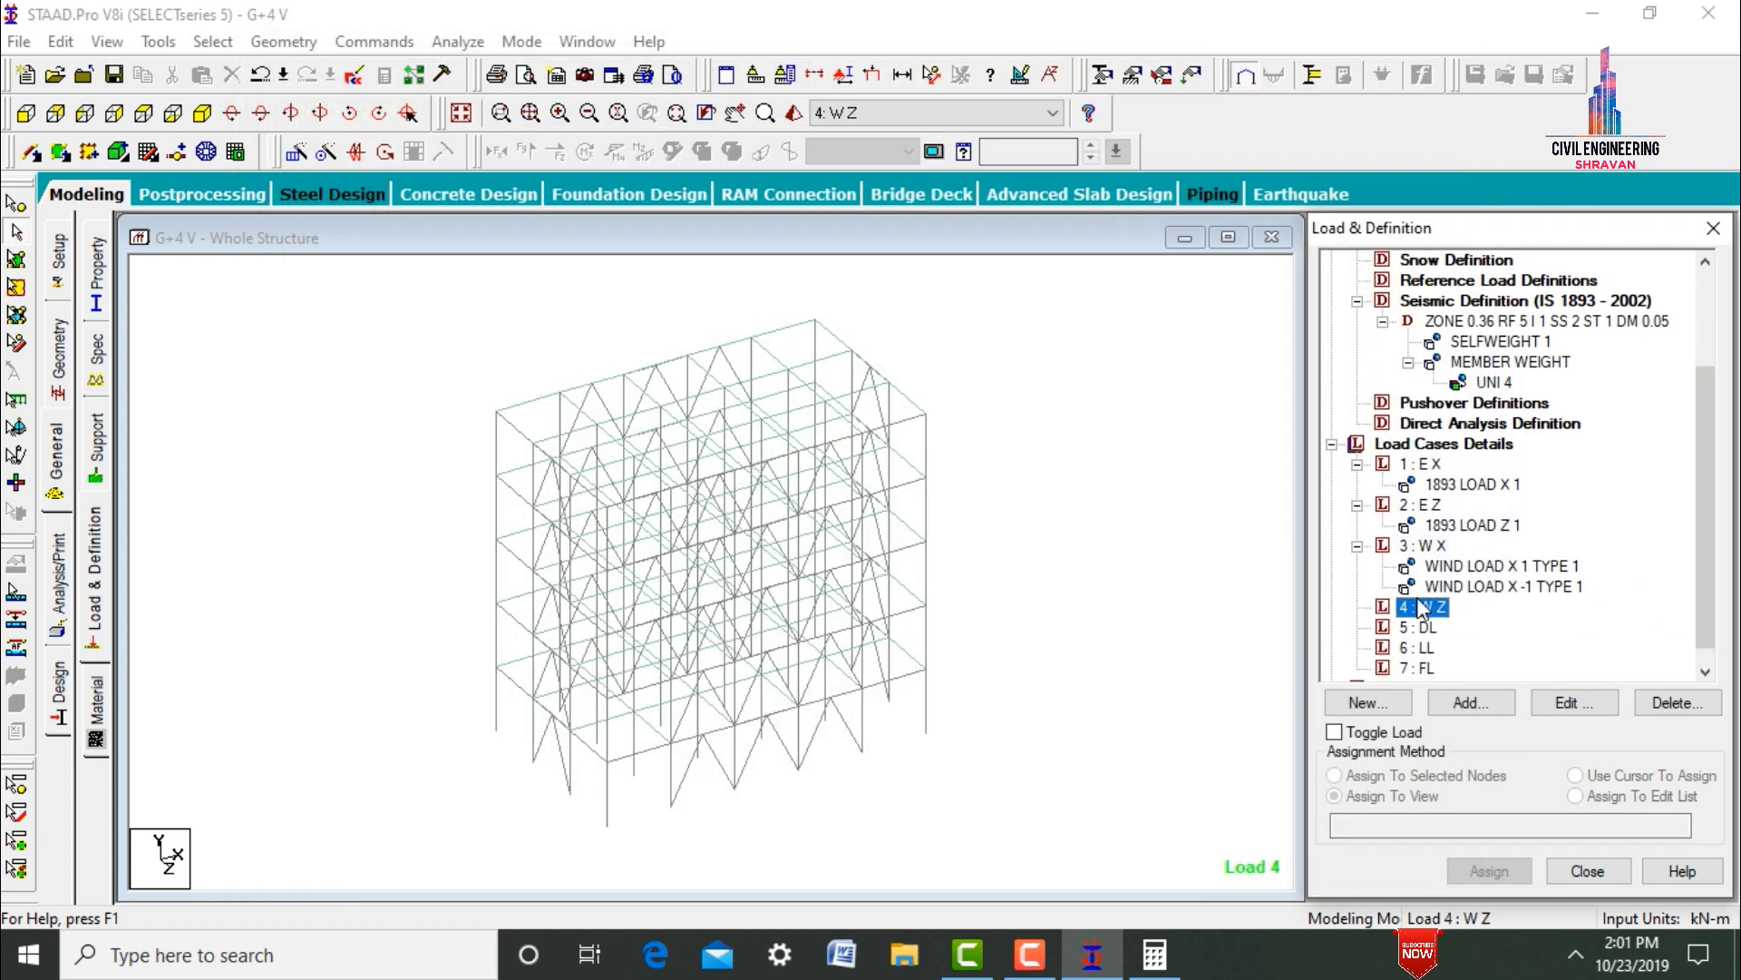
pyautogui.click(1469, 701)
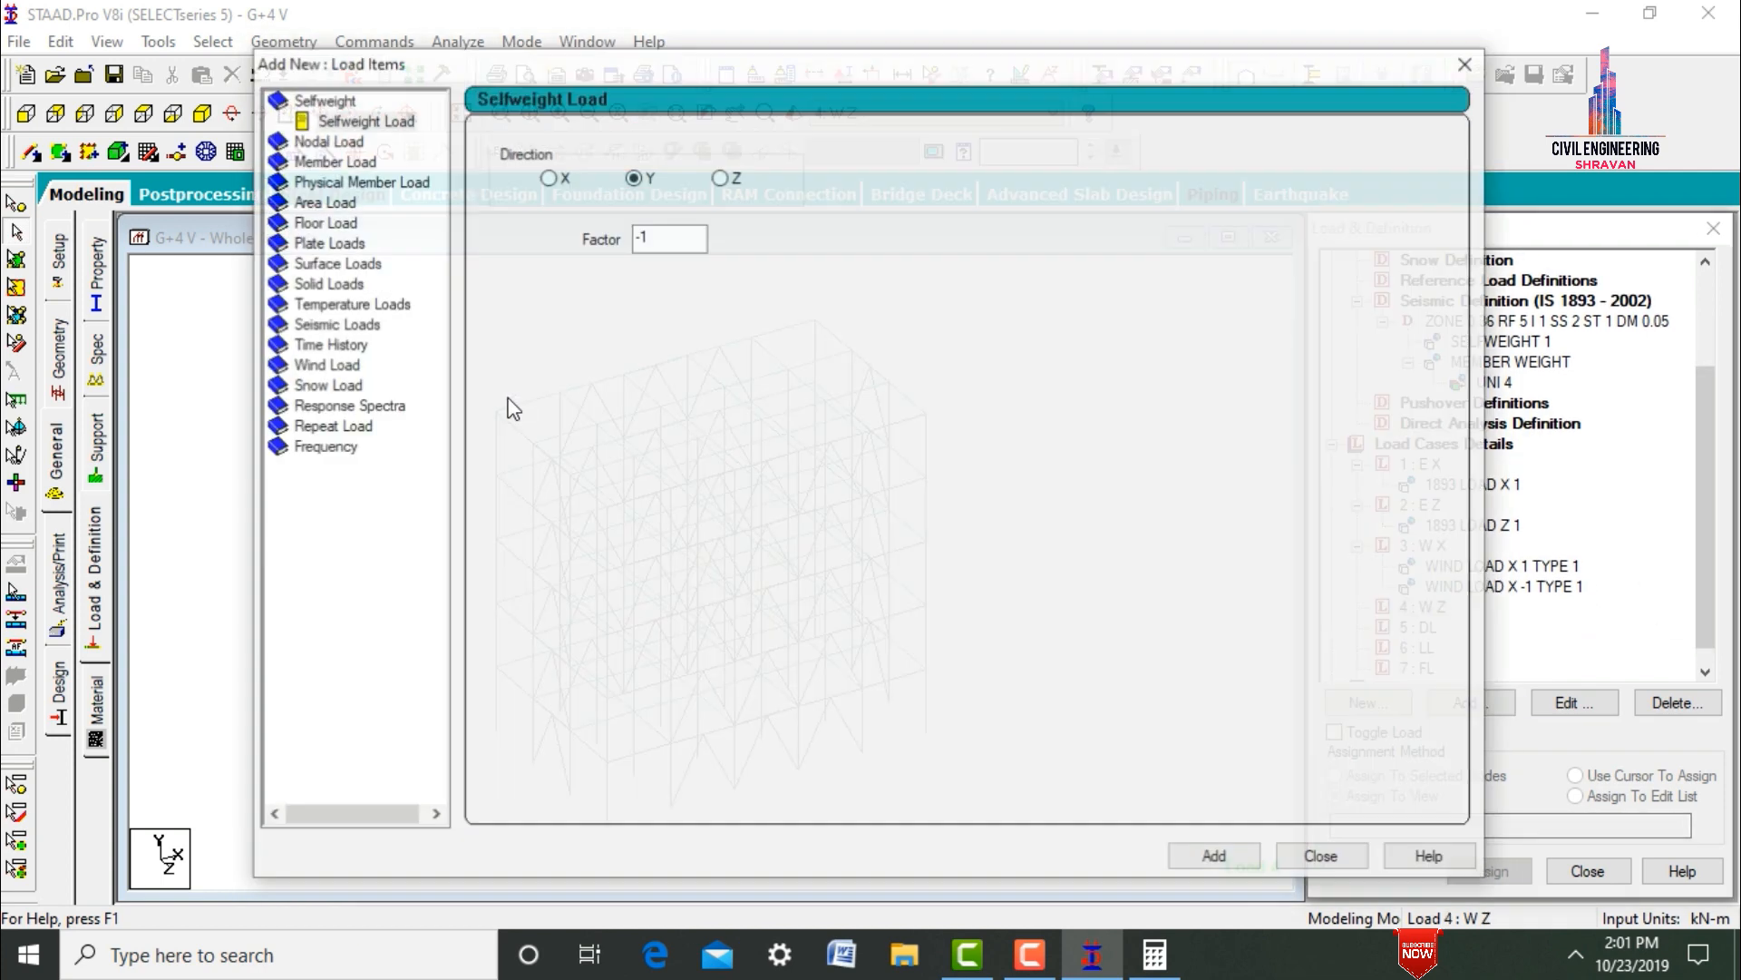
pyautogui.click(317, 365)
pyautogui.click(531, 272)
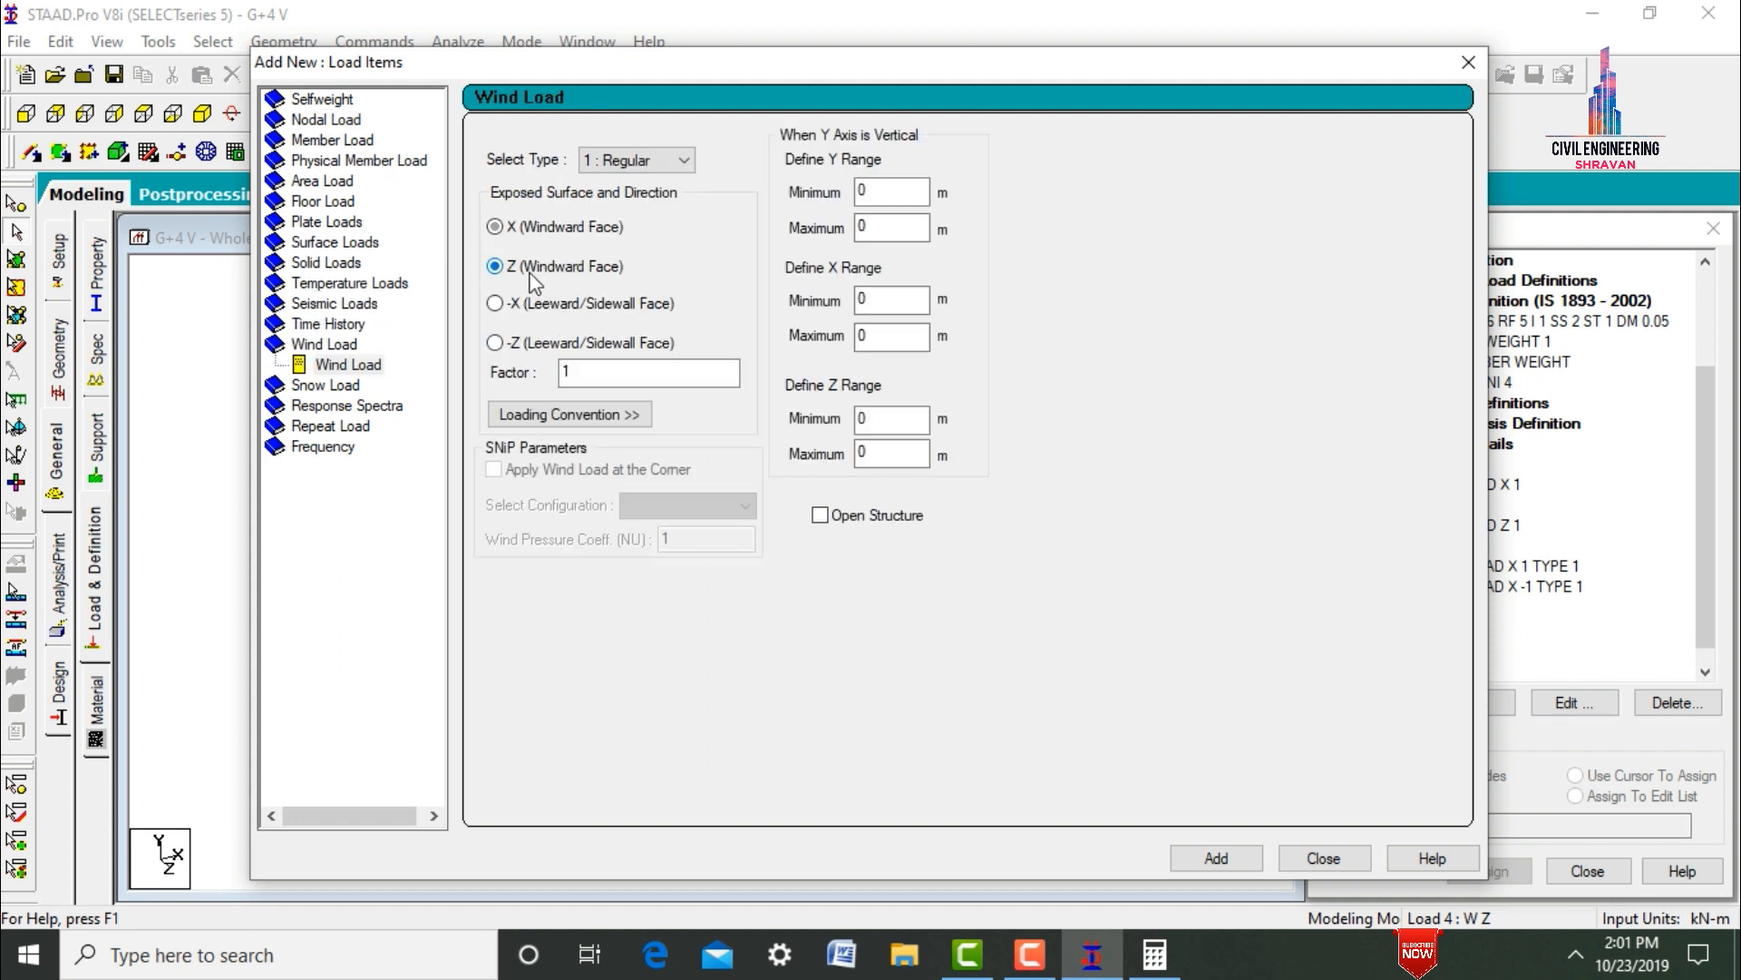
pyautogui.click(1215, 858)
pyautogui.moveTo(711, 368); pyautogui.dragTo(538, 365)
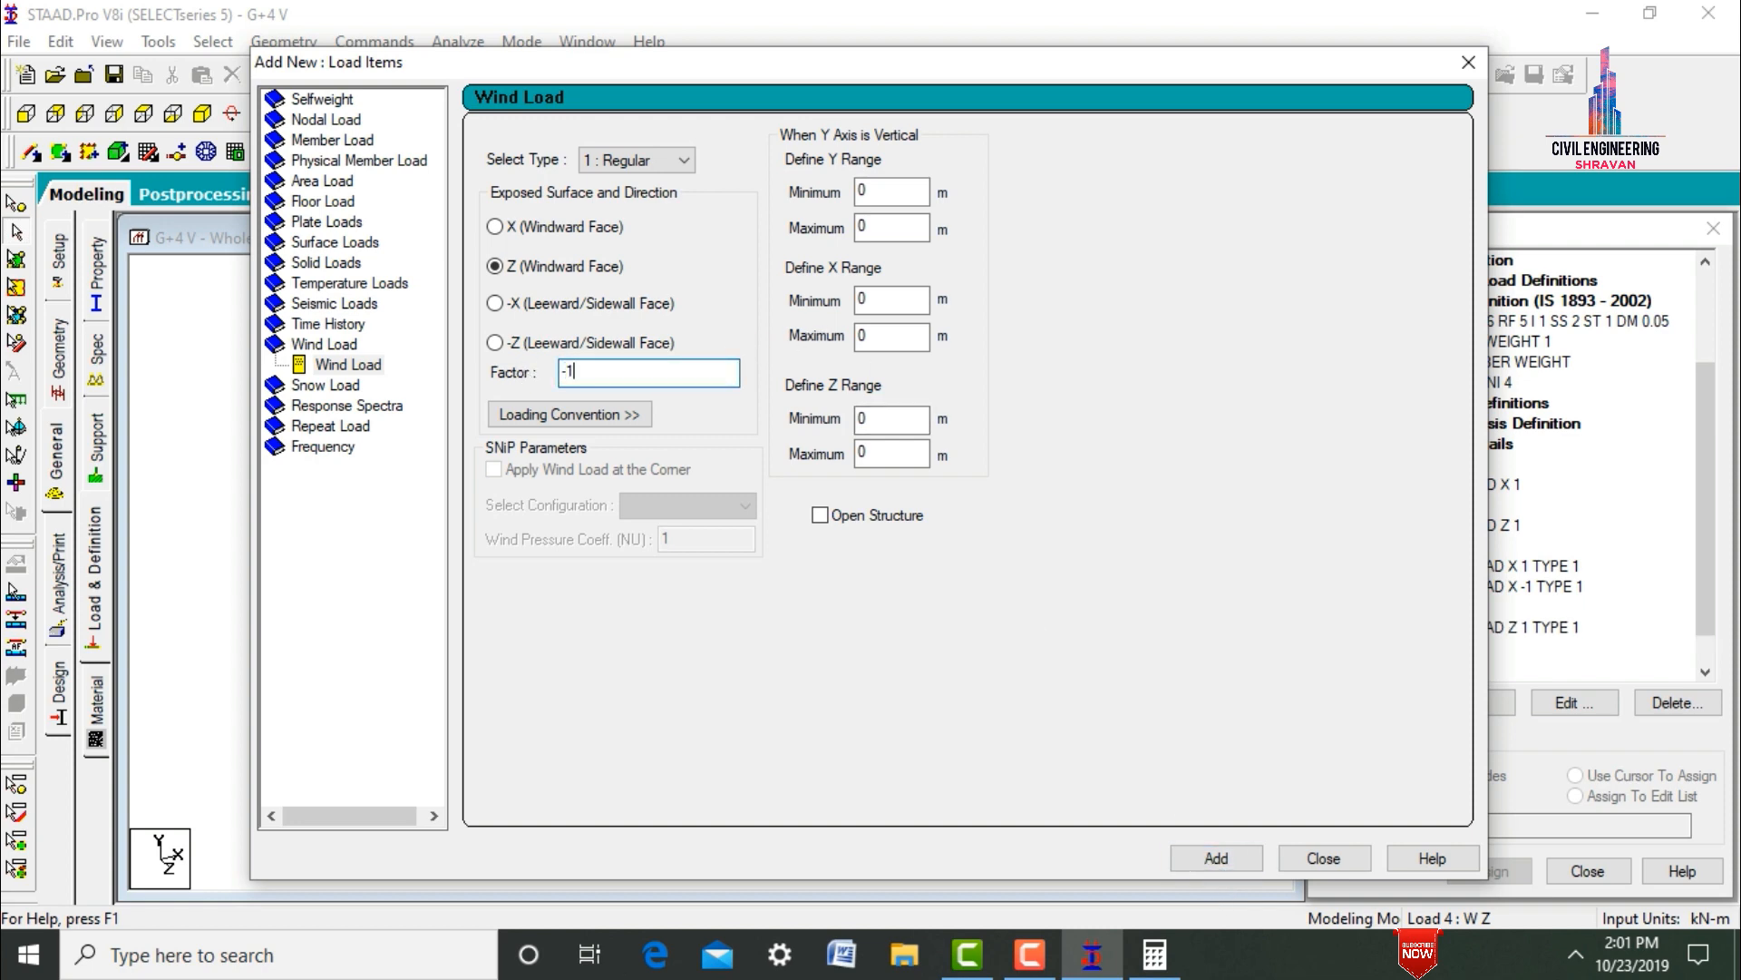
pyautogui.press('Return')
pyautogui.click(1324, 858)
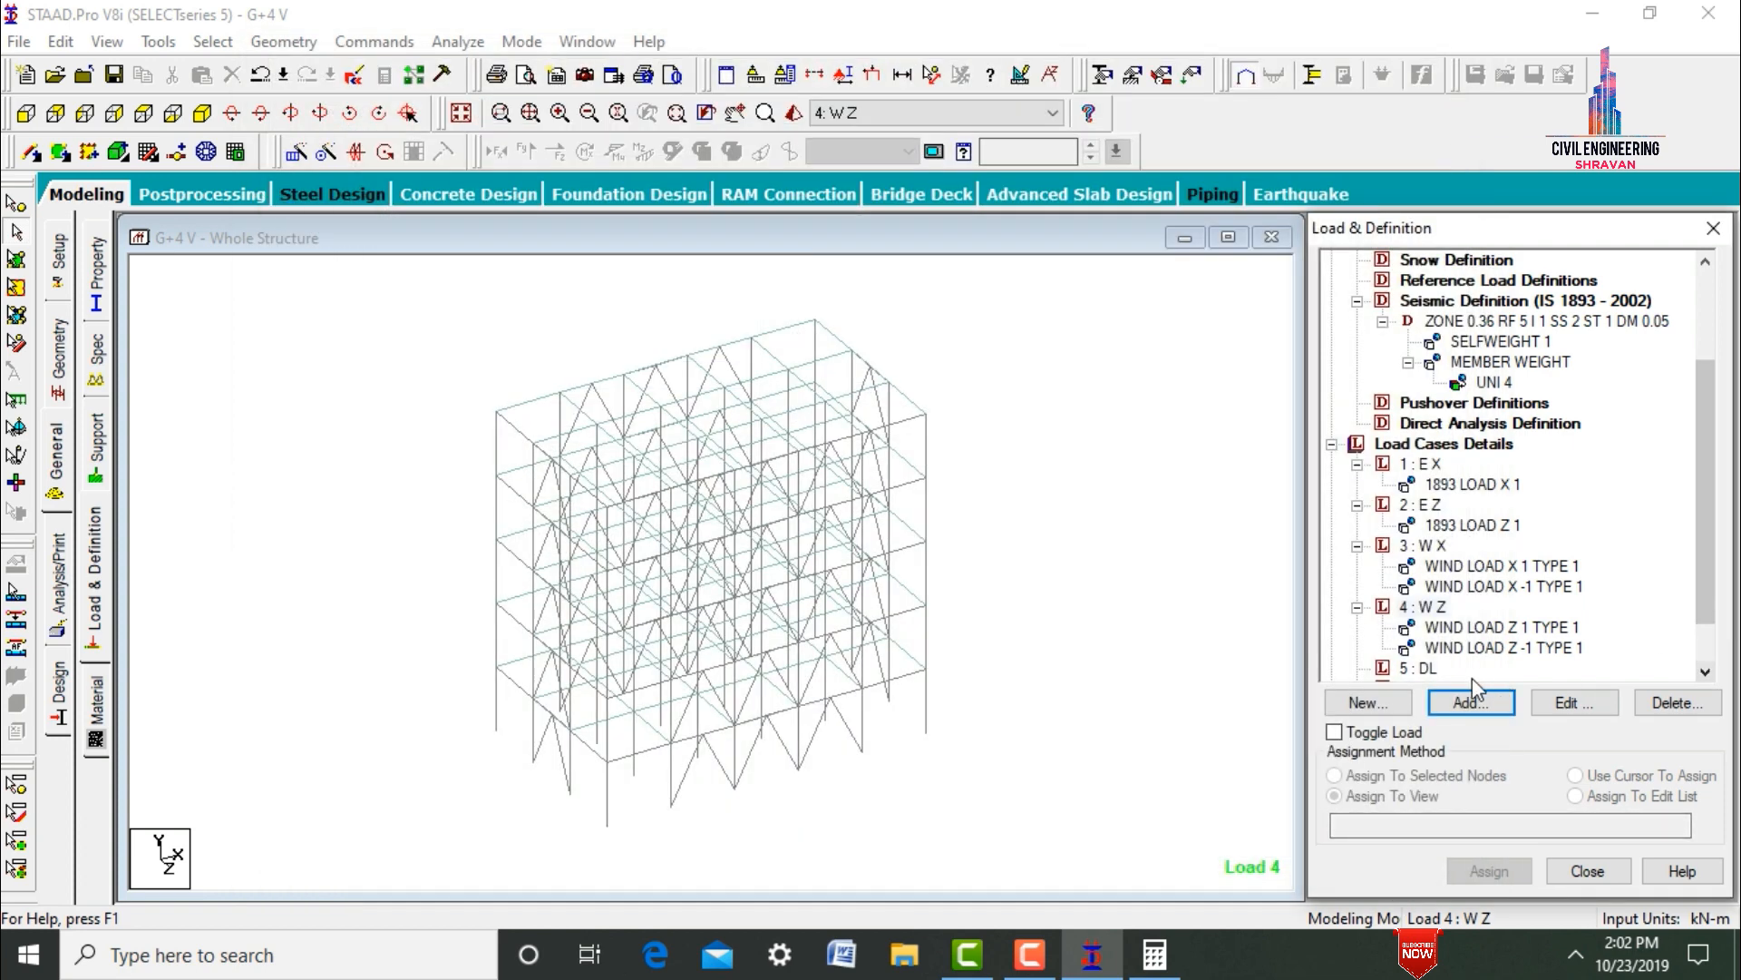
# - Add a selfweight load in the Y direction with factor -1 to load case DL
pyautogui.click(1435, 670)
pyautogui.click(1468, 703)
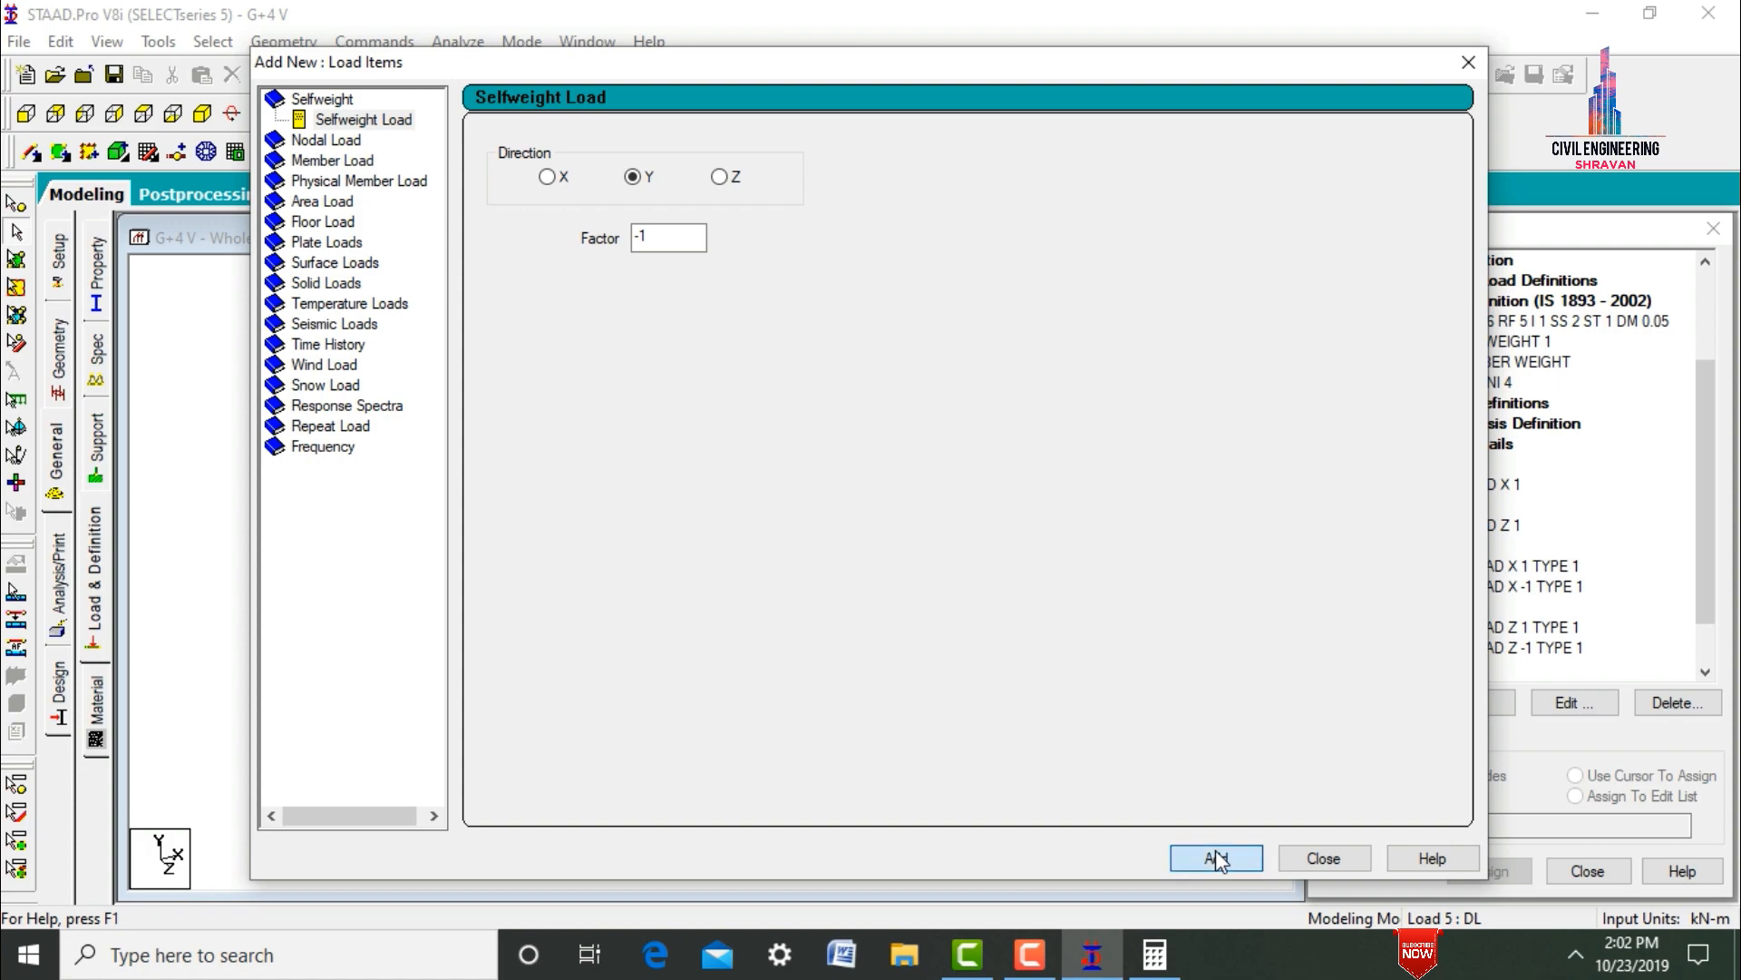
pyautogui.click(1215, 858)
pyautogui.click(1323, 858)
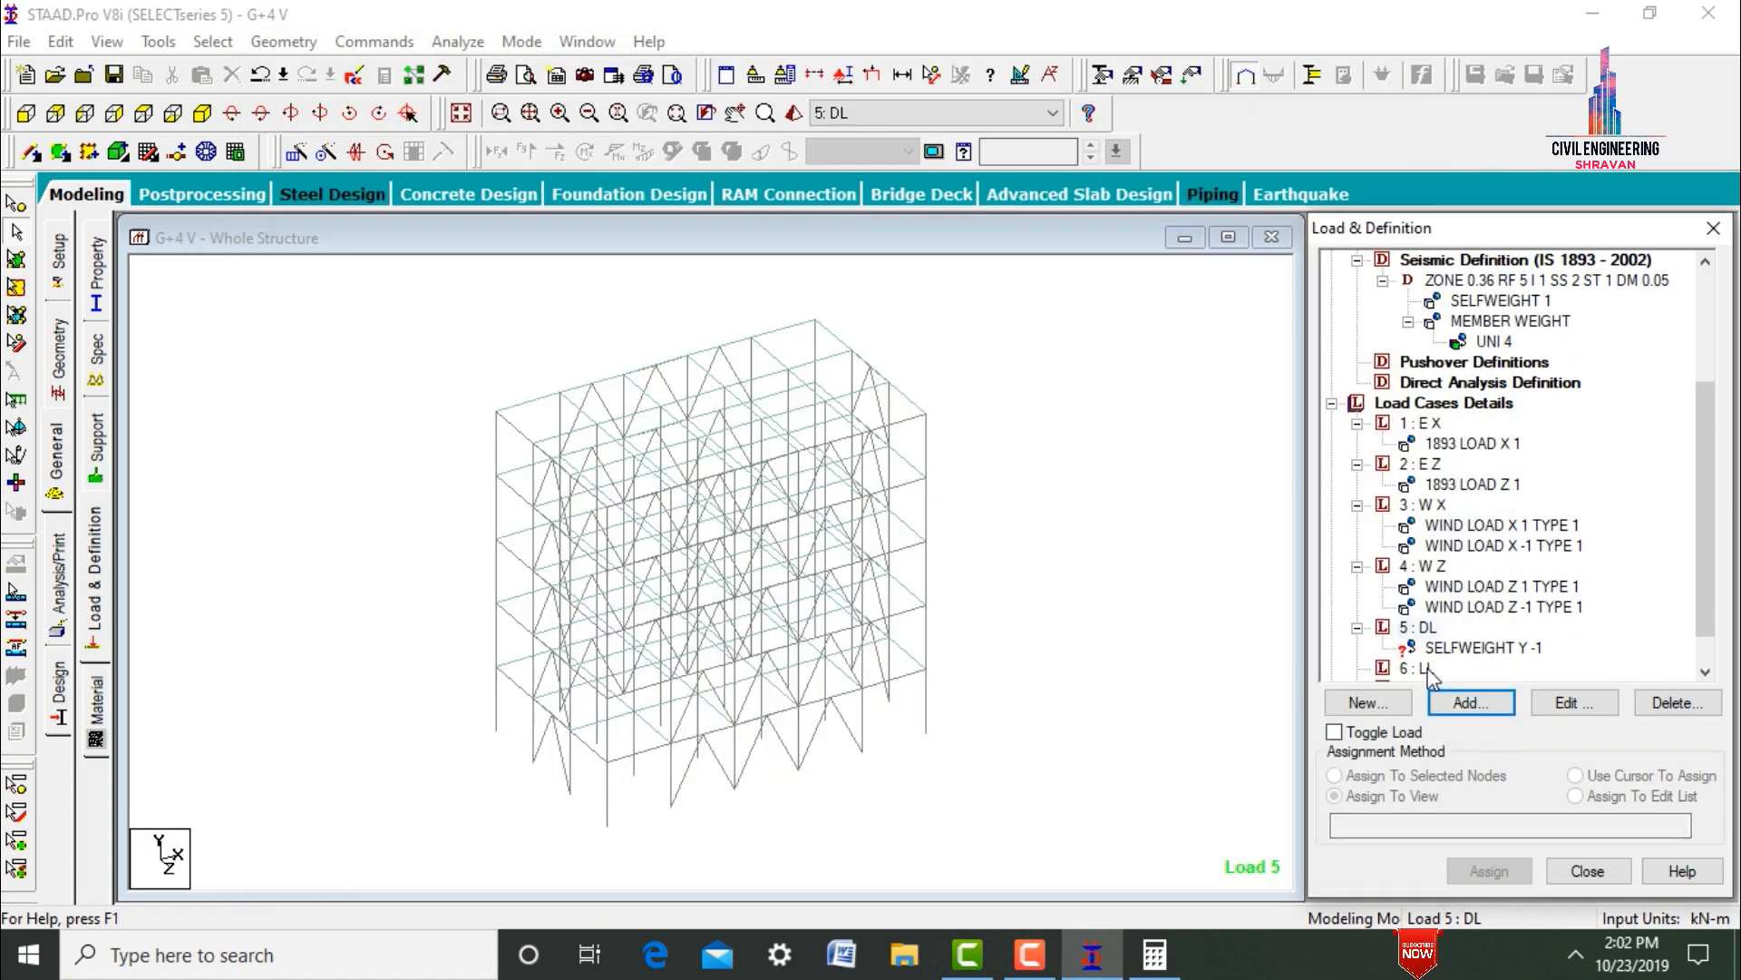
# - Add a floor load of -3 kN/m2 in Global Y over the Y range 3 to 15 m to load case LL
pyautogui.click(1426, 670)
pyautogui.click(1469, 703)
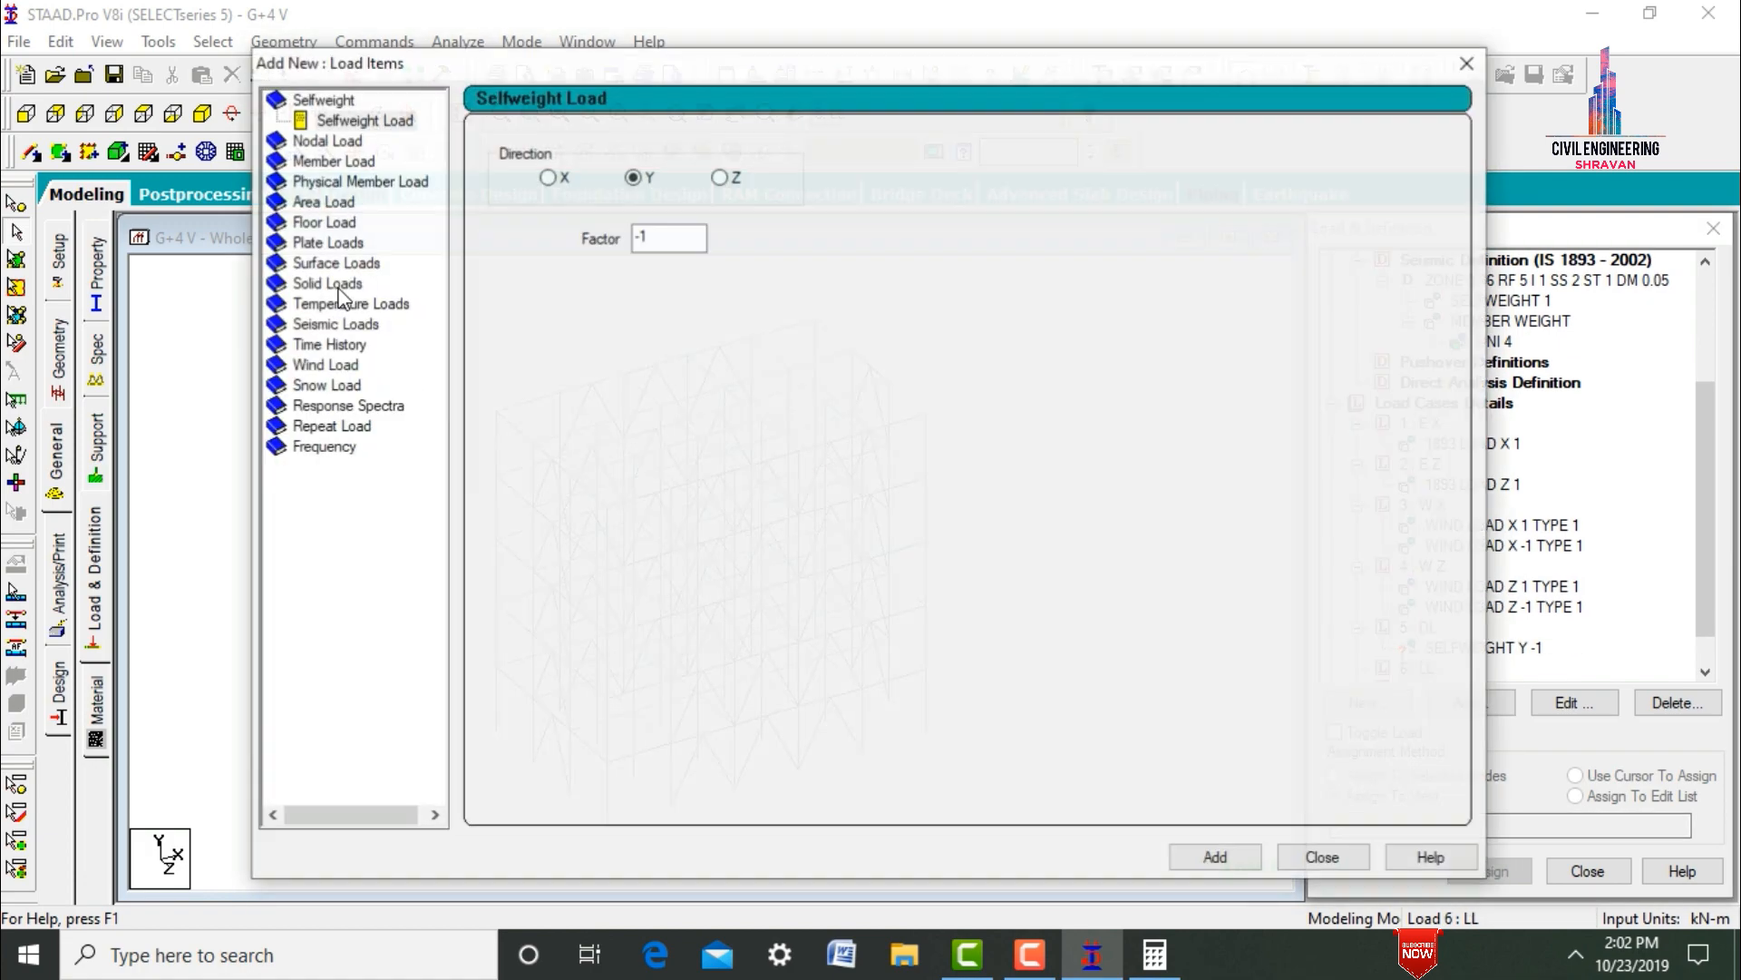
pyautogui.doubleClick(304, 222)
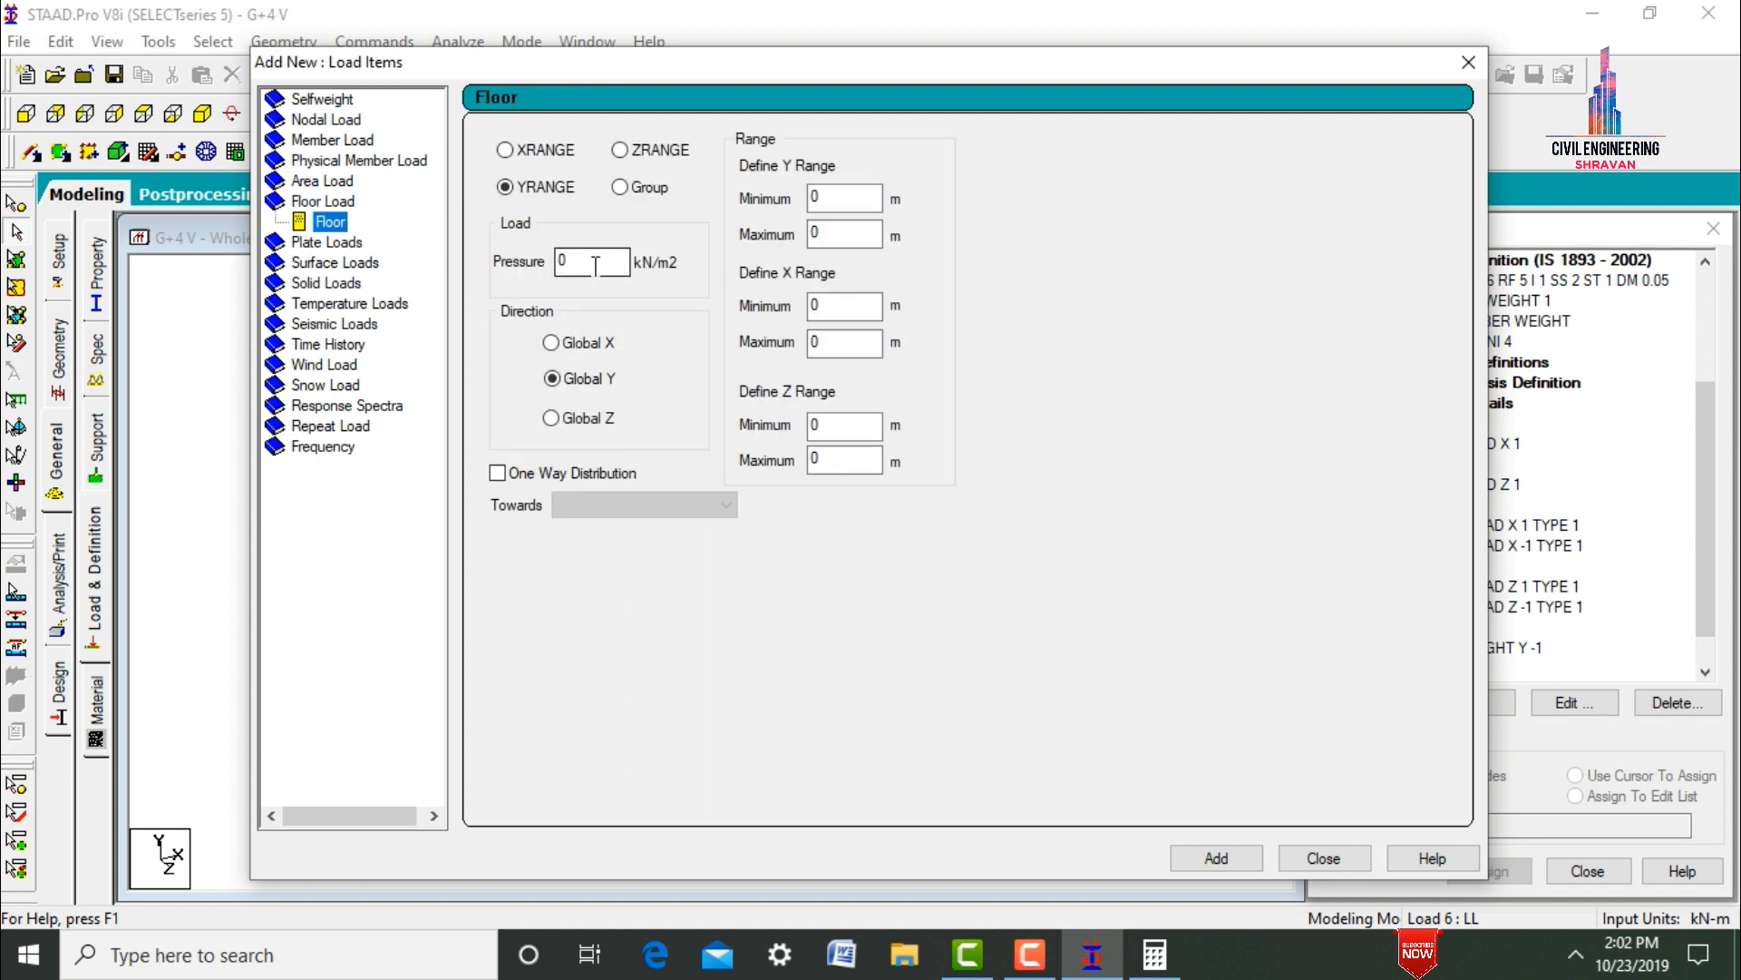
pyautogui.doubleClick(595, 263)
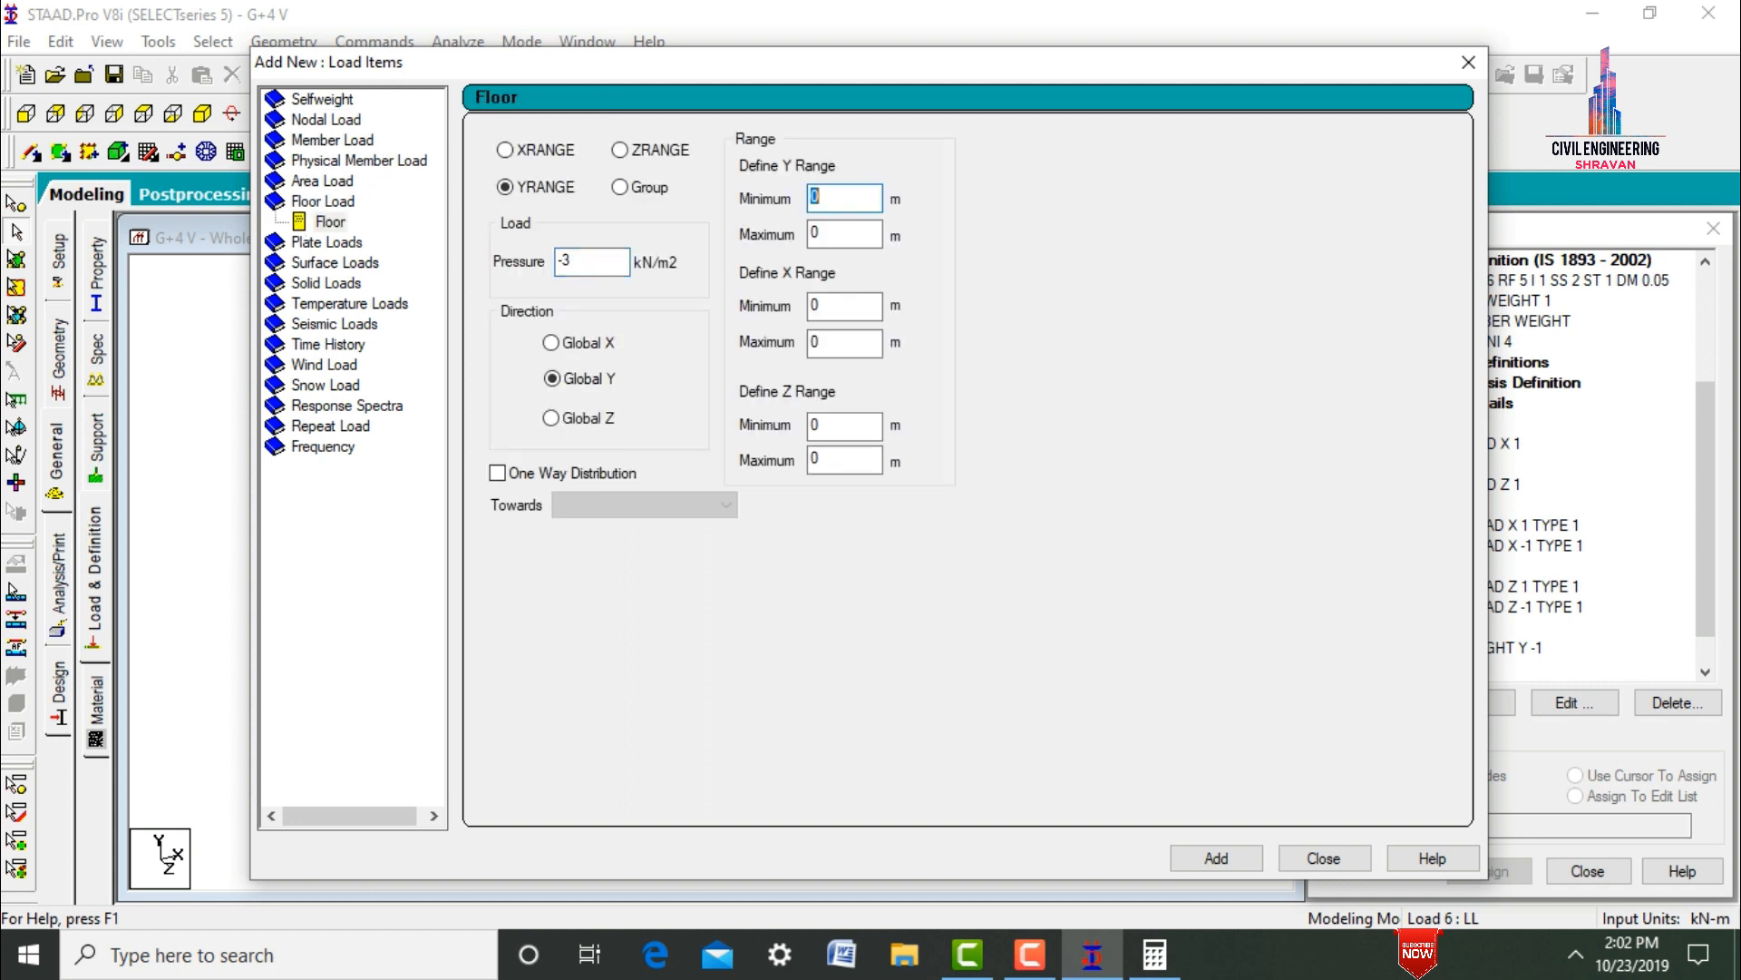
pyautogui.write('3')
pyautogui.press('Tab')
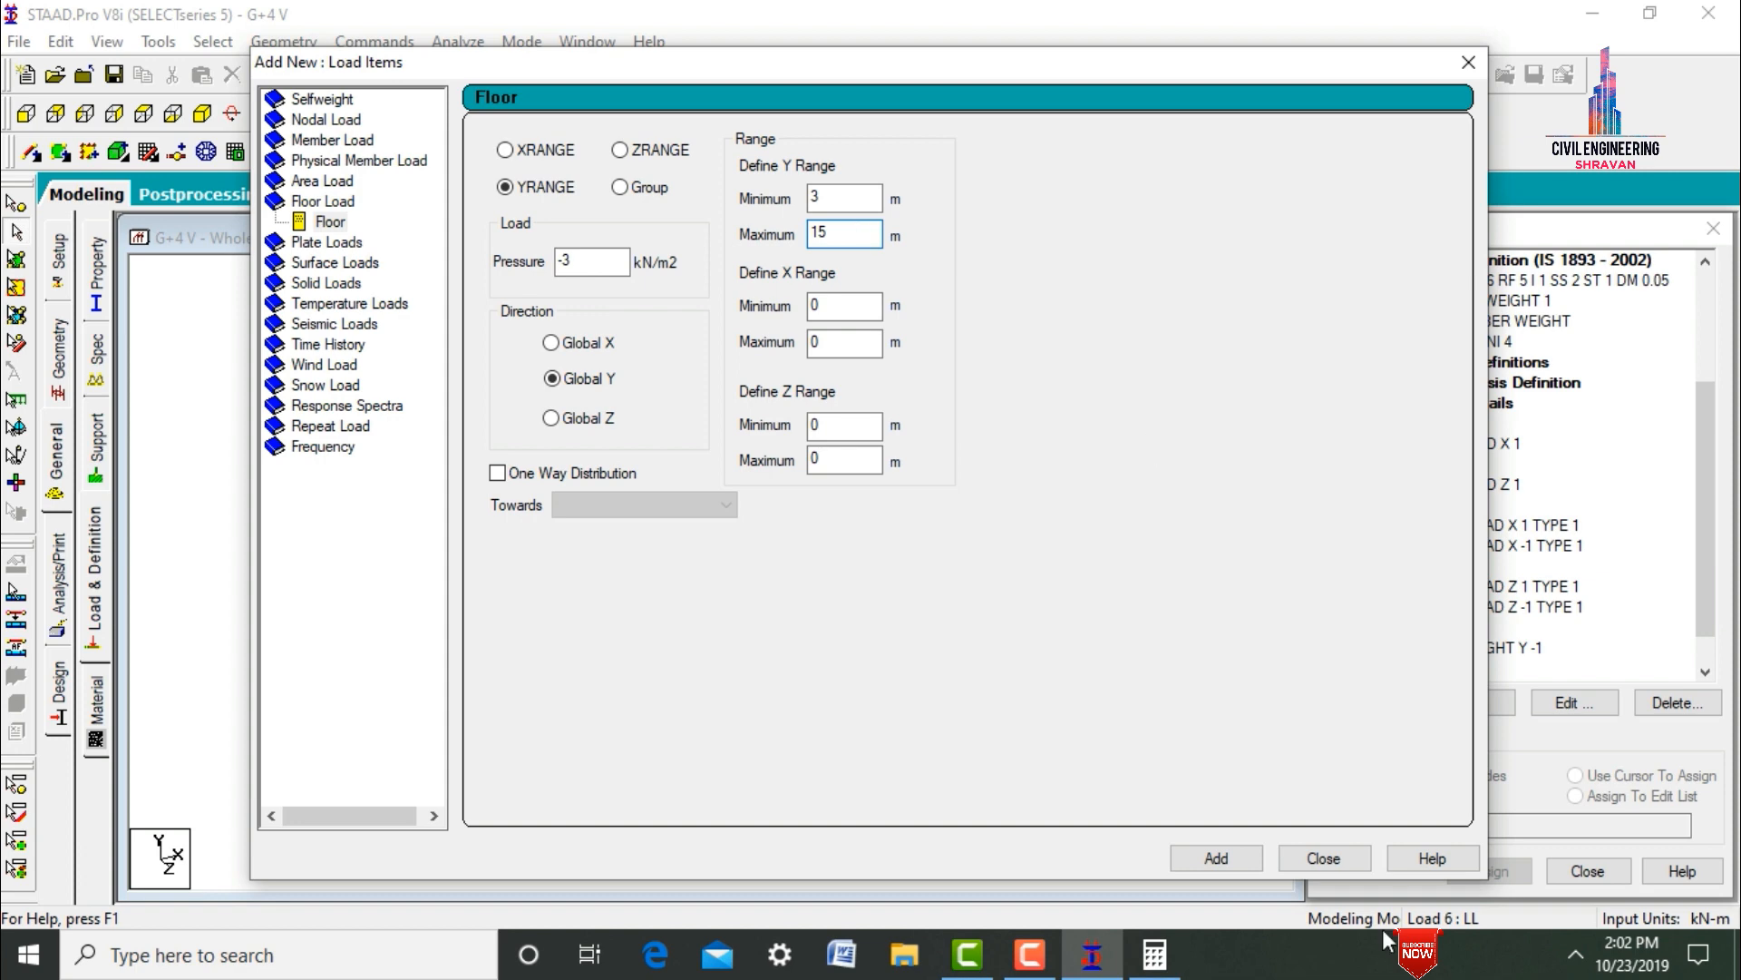
pyautogui.click(1216, 857)
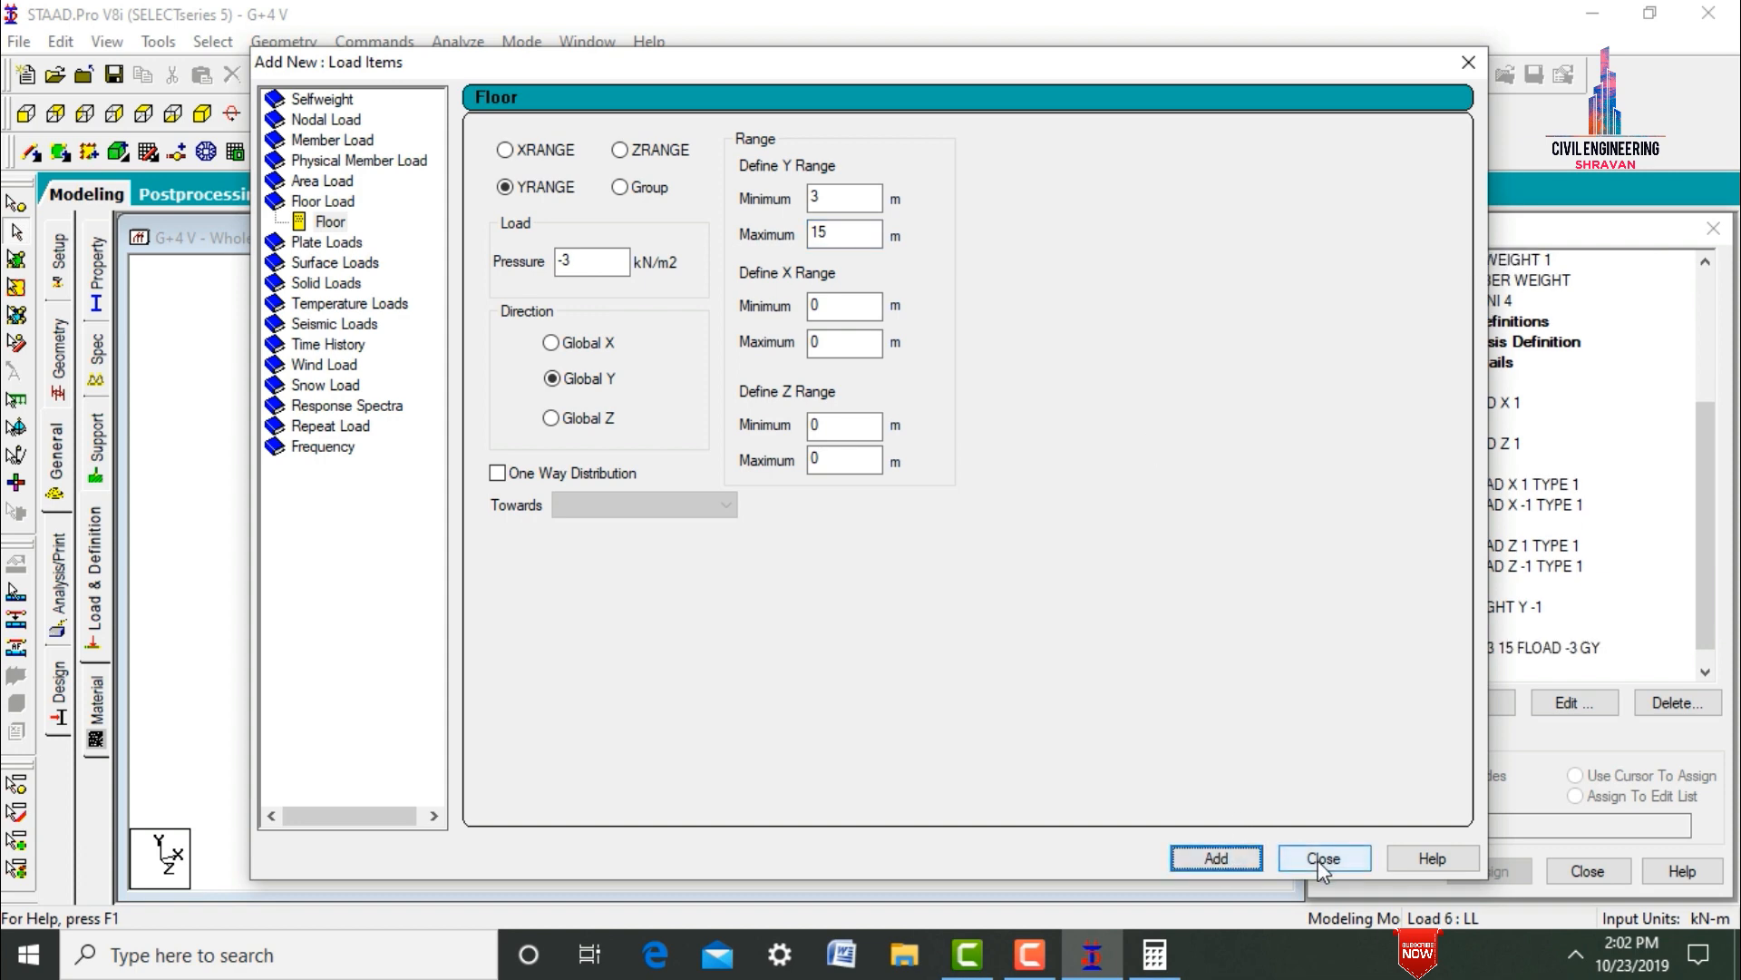
pyautogui.click(1323, 858)
# - Add a floor load of -1 kN/m2 in Global Y over the Y range 3 to 15 m to load case FL
pyautogui.click(1417, 667)
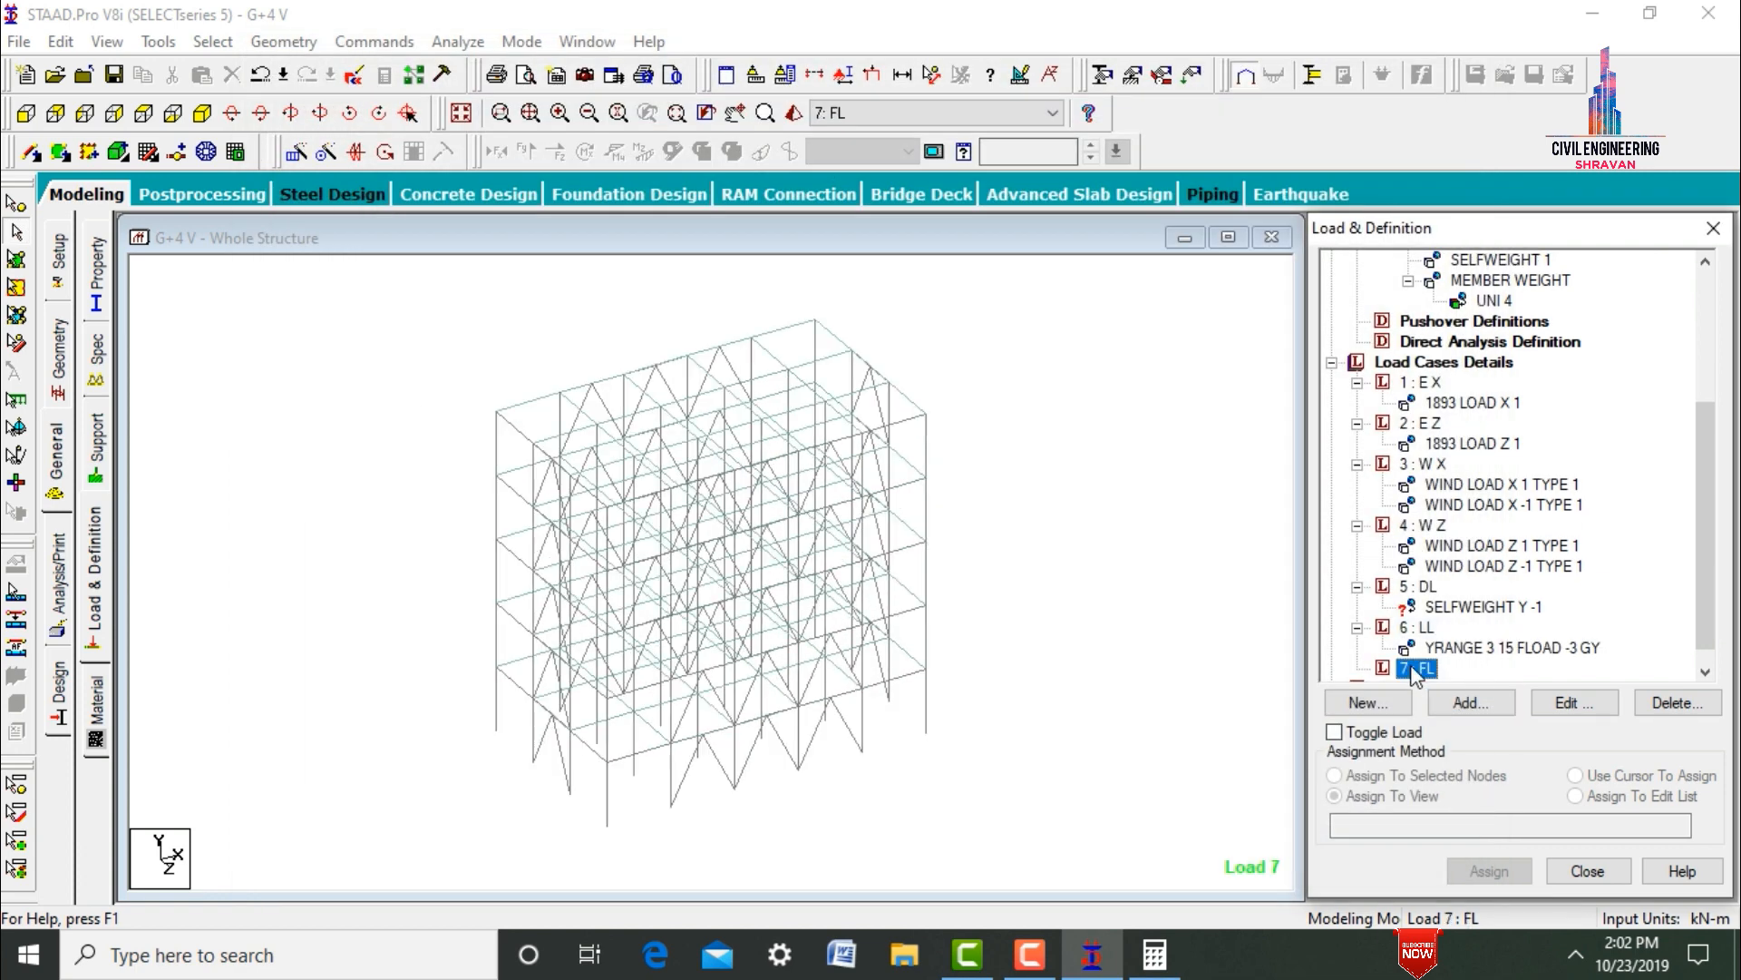
pyautogui.click(1447, 703)
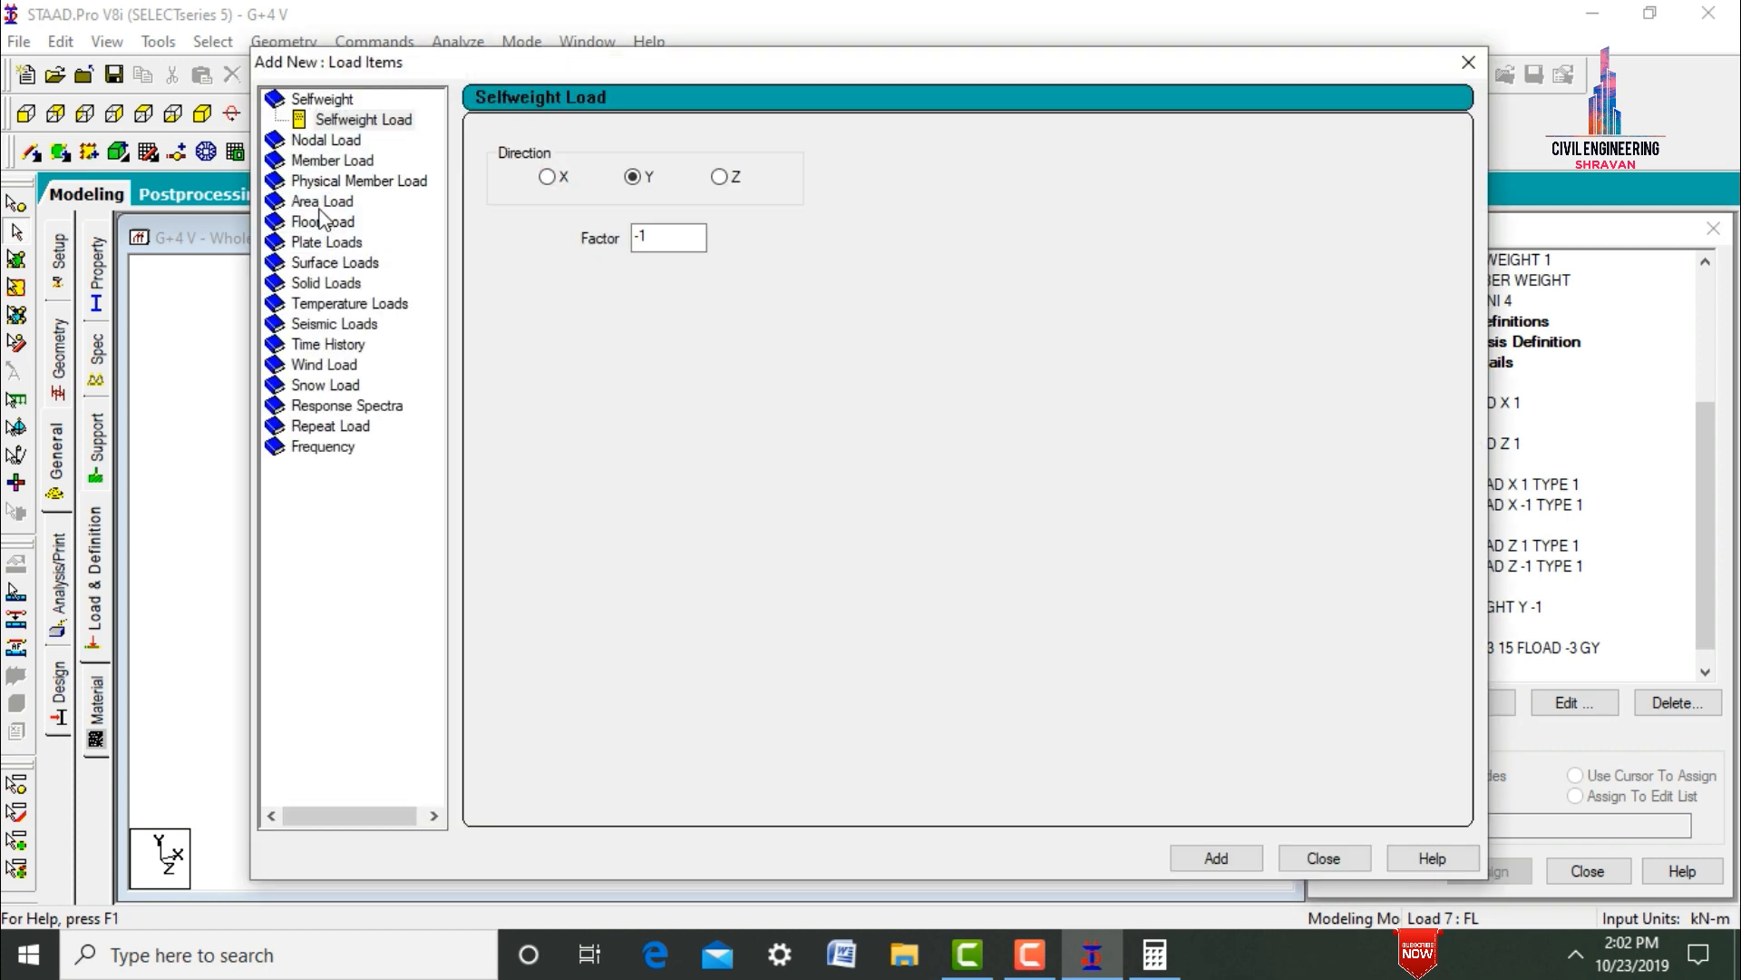
pyautogui.click(322, 222)
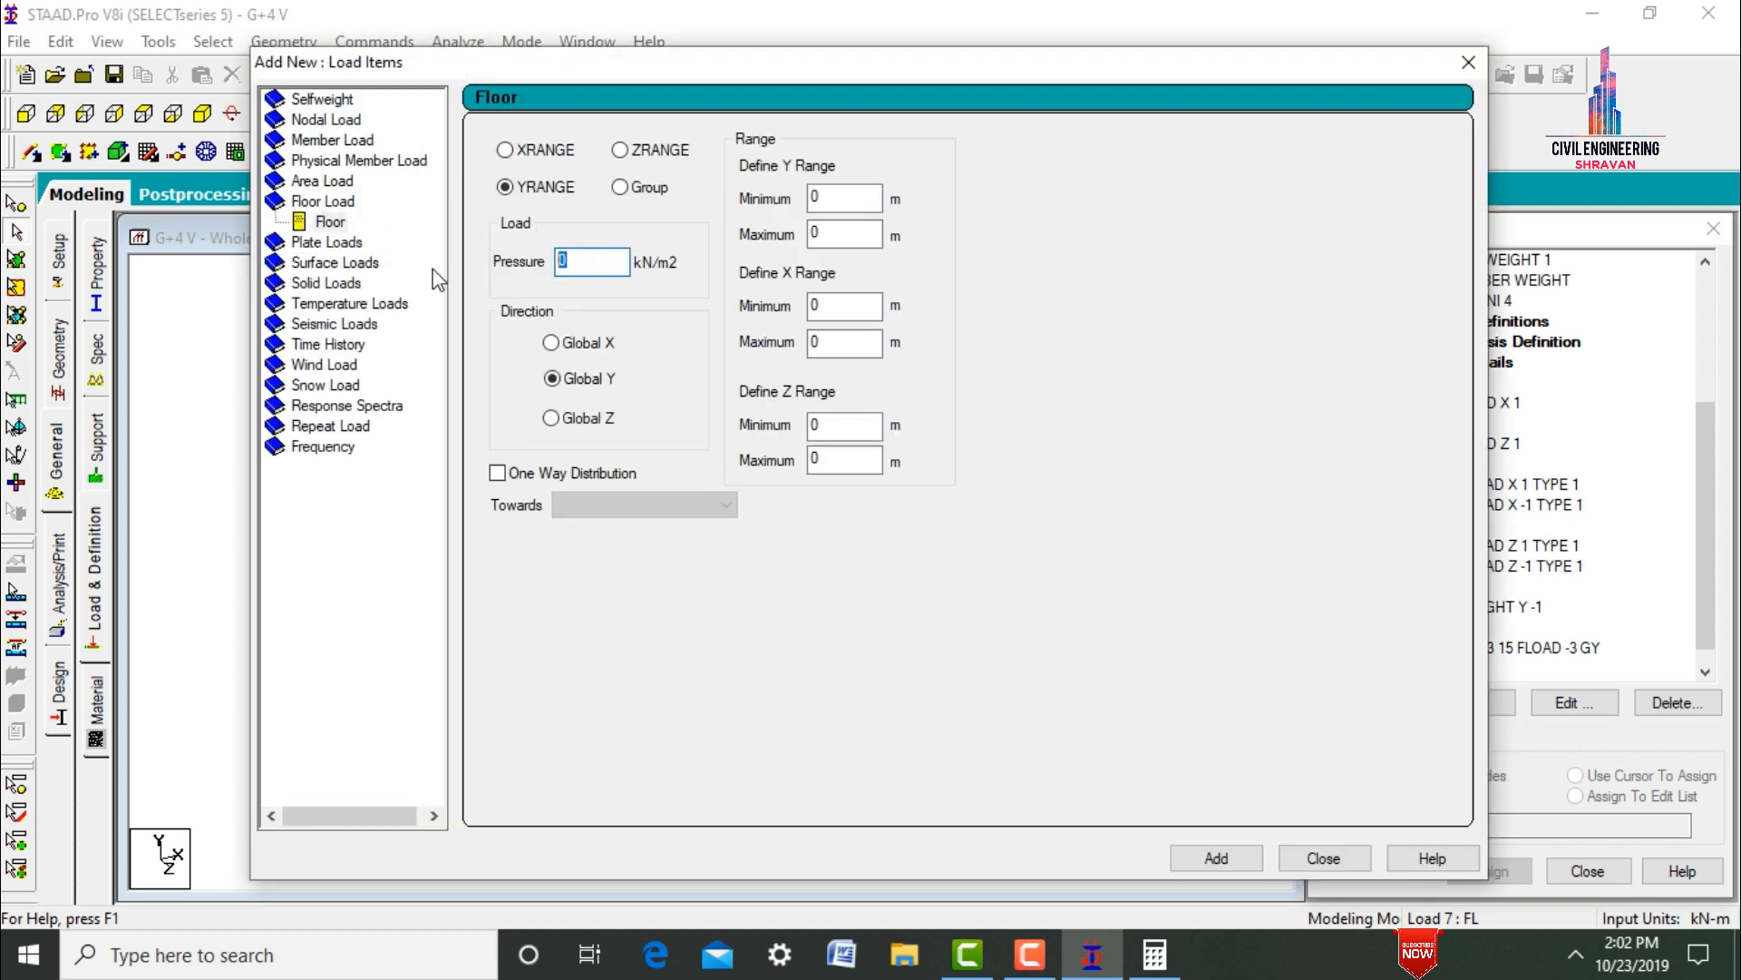
pyautogui.press('Tab')
pyautogui.press('Tab')
pyautogui.click(1216, 857)
pyautogui.click(1324, 858)
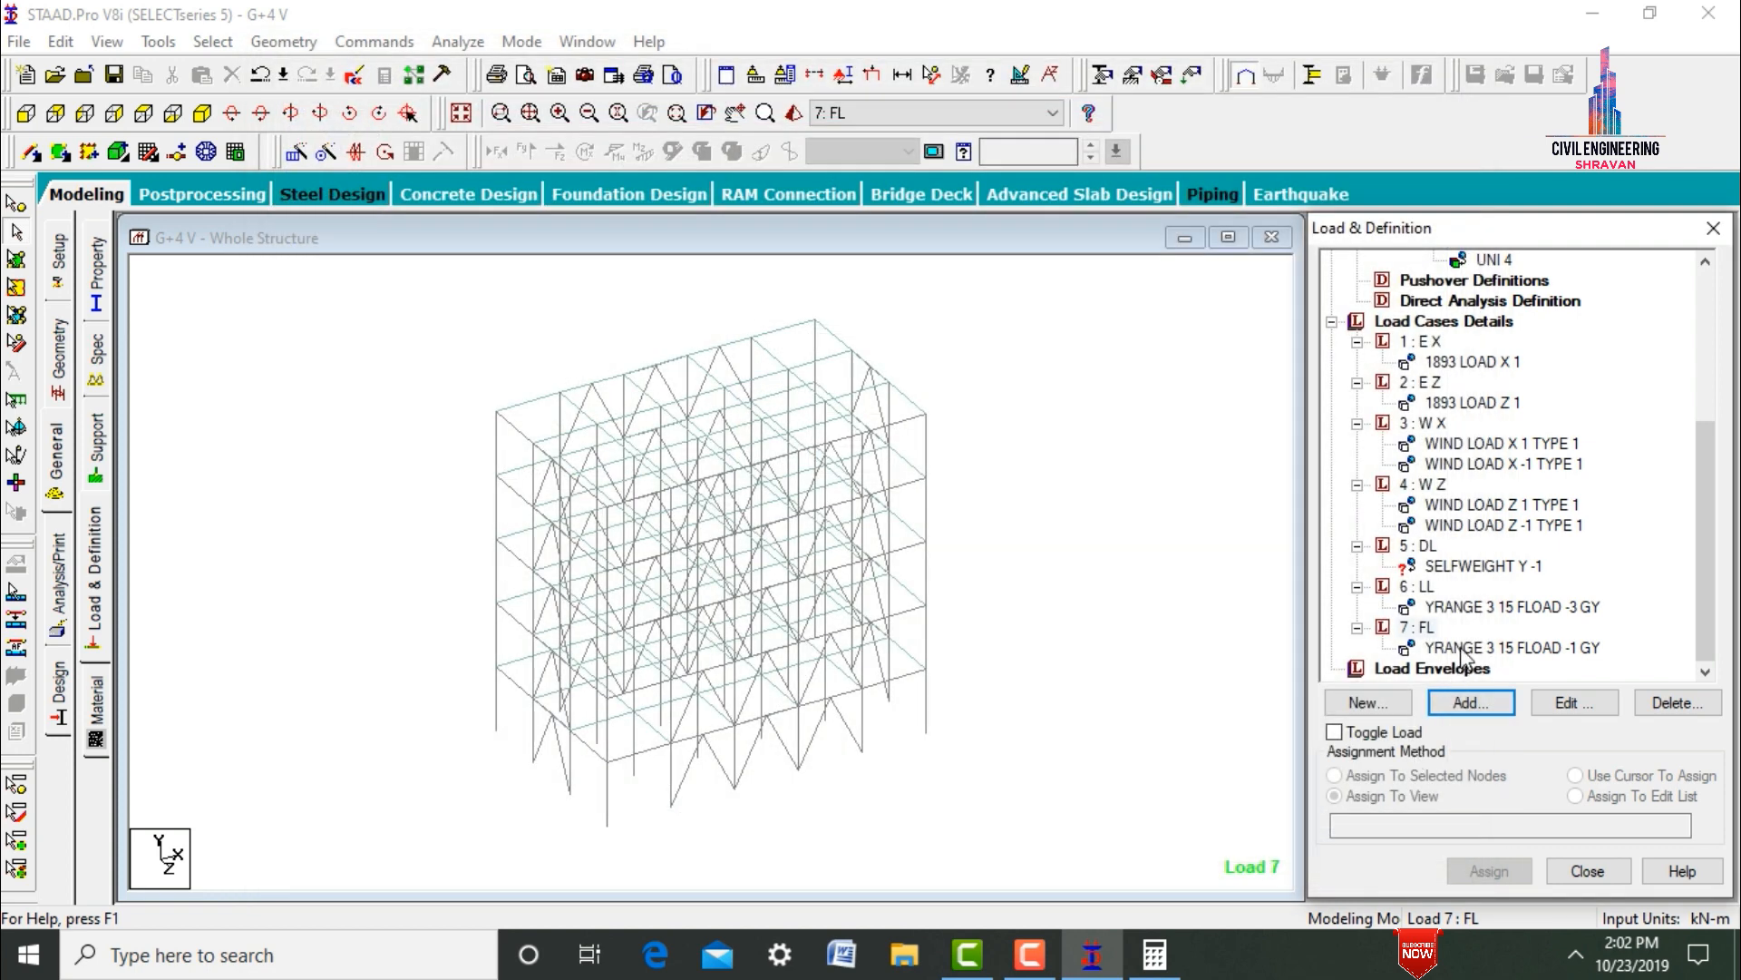
# - Assign the DL case's selfweight load to the whole structure using Assign To View
pyautogui.click(1462, 566)
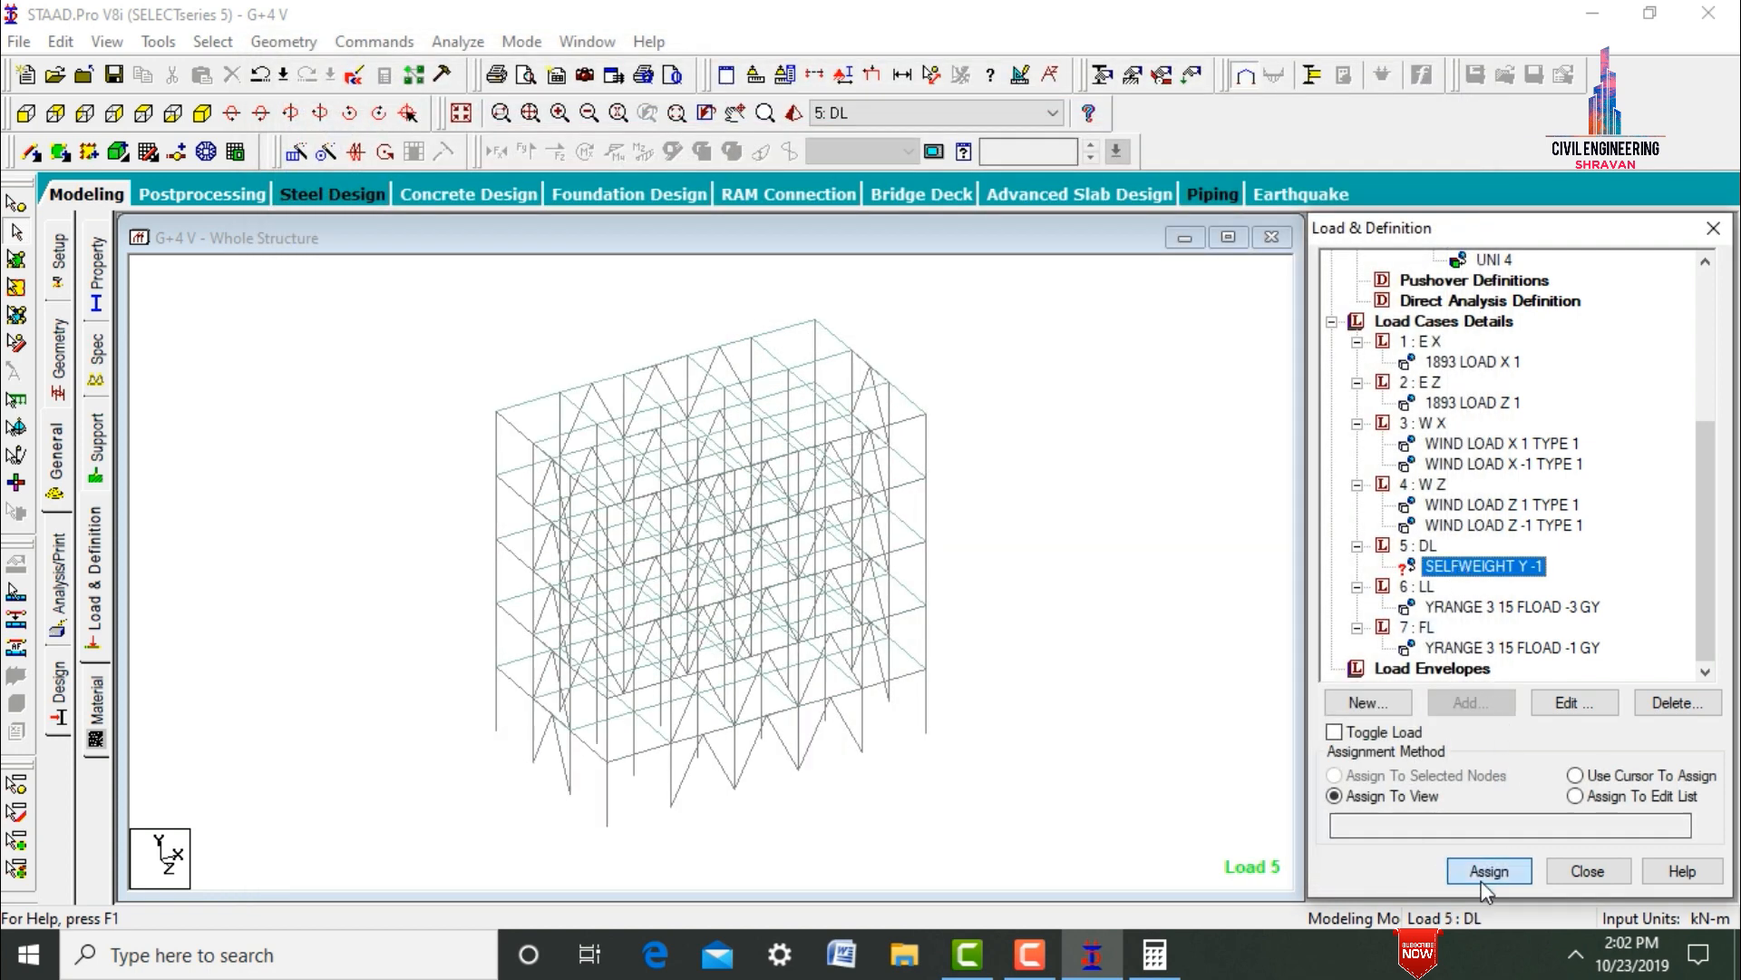
pyautogui.click(1487, 873)
pyautogui.press('Return')
pyautogui.click(1201, 614)
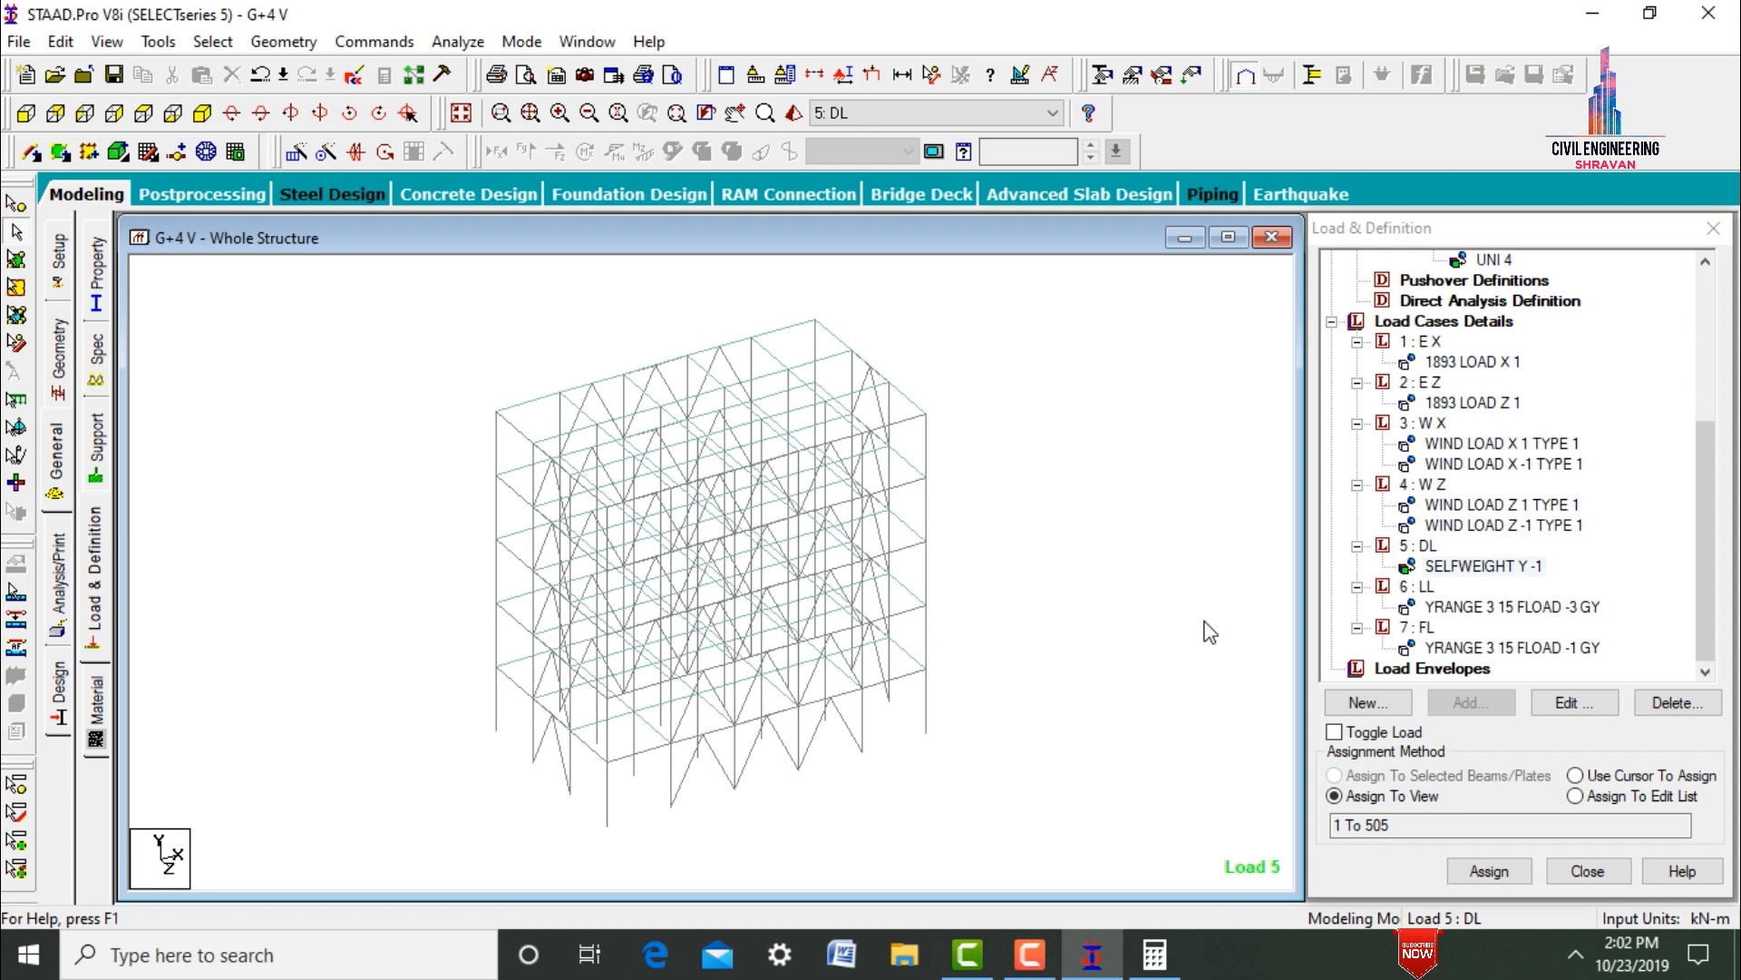
# - Generate automatic load combinations with the Indian Code for the Genral_Structures category
pyautogui.click(1503, 324)
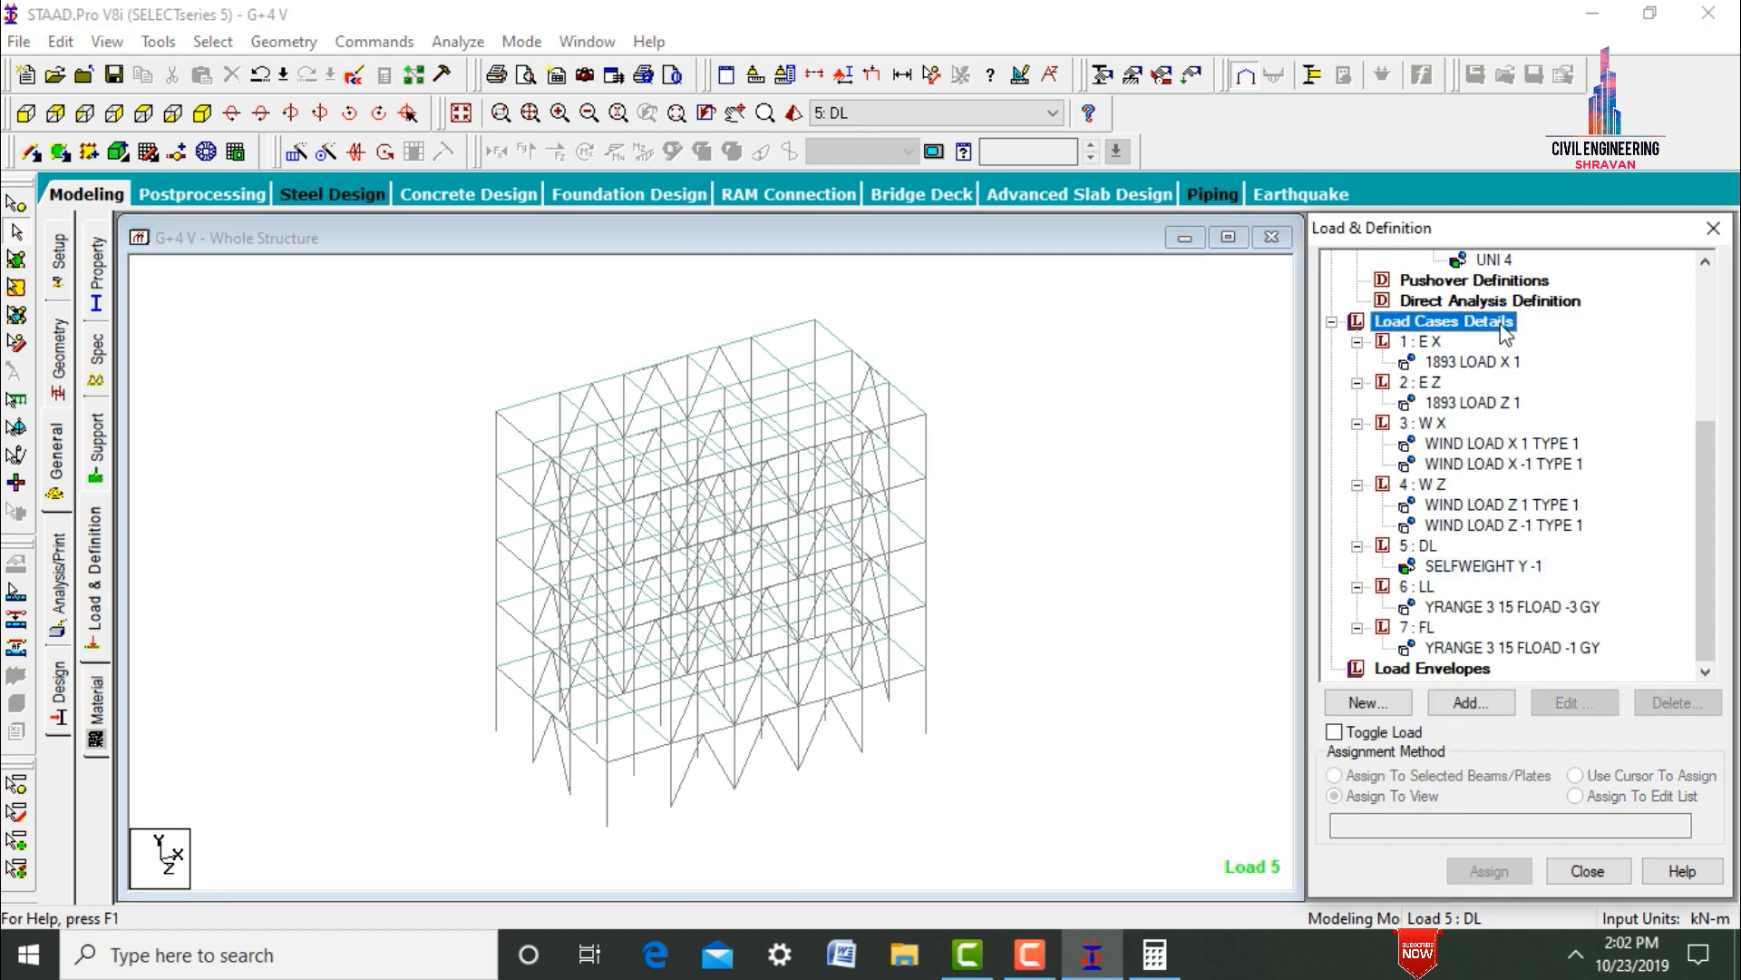
pyautogui.click(1471, 703)
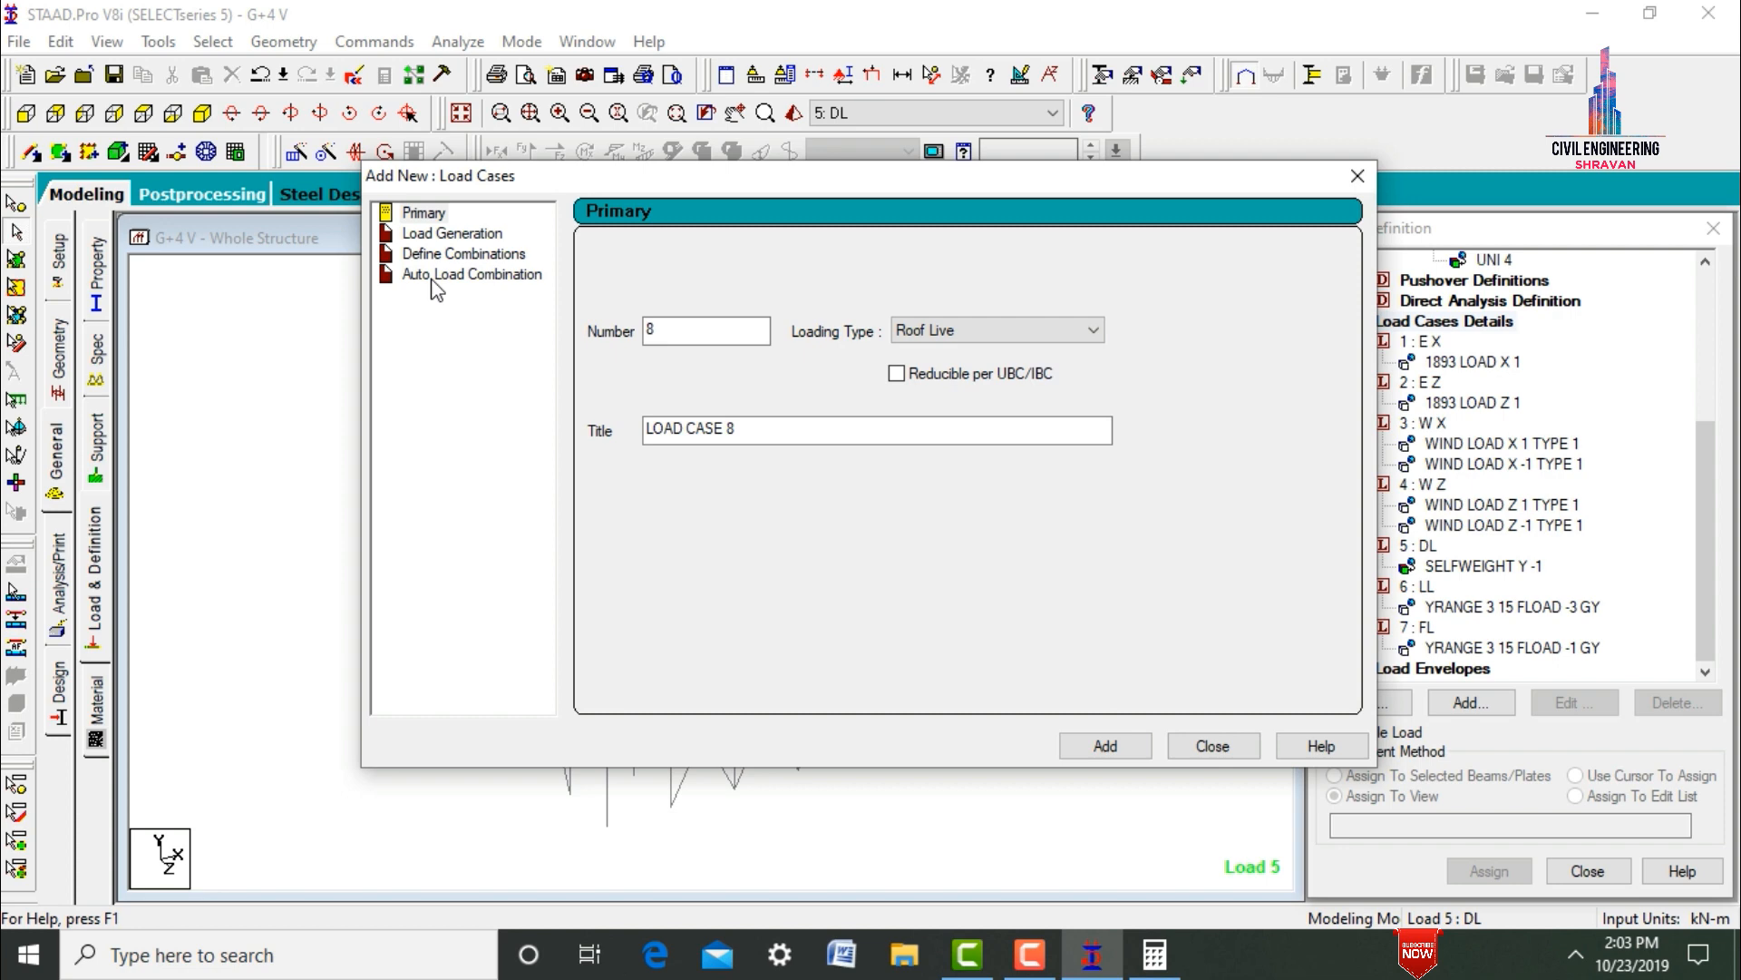
pyautogui.click(433, 277)
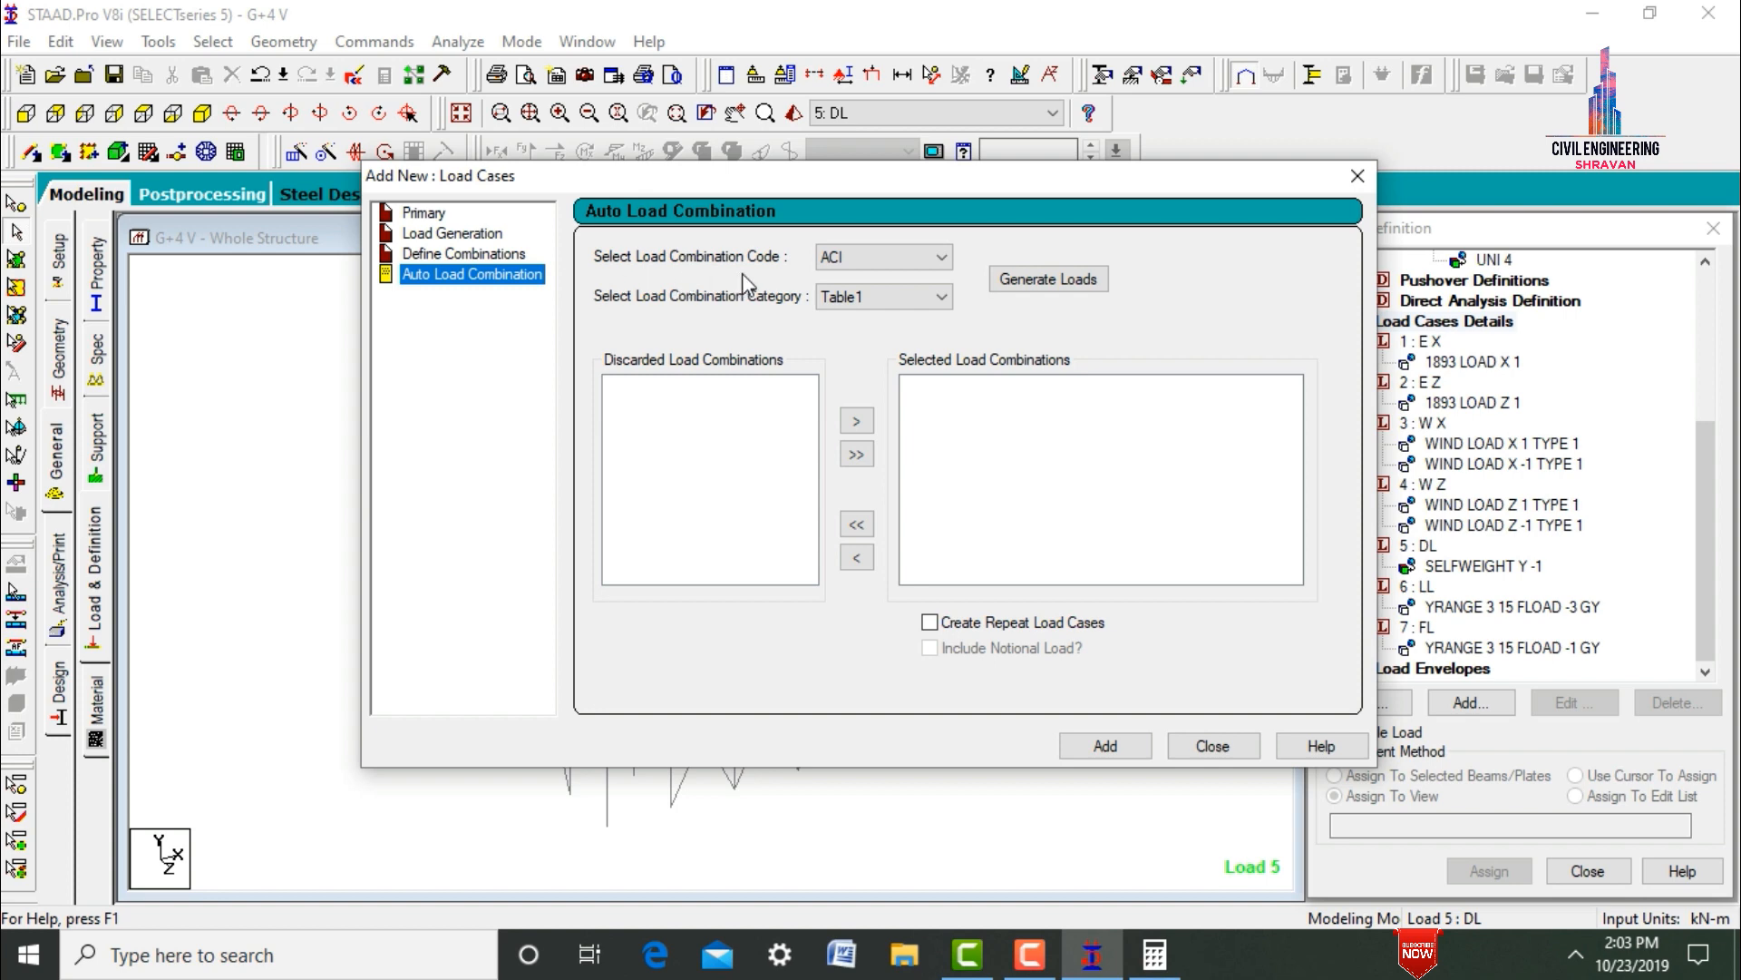
pyautogui.click(869, 257)
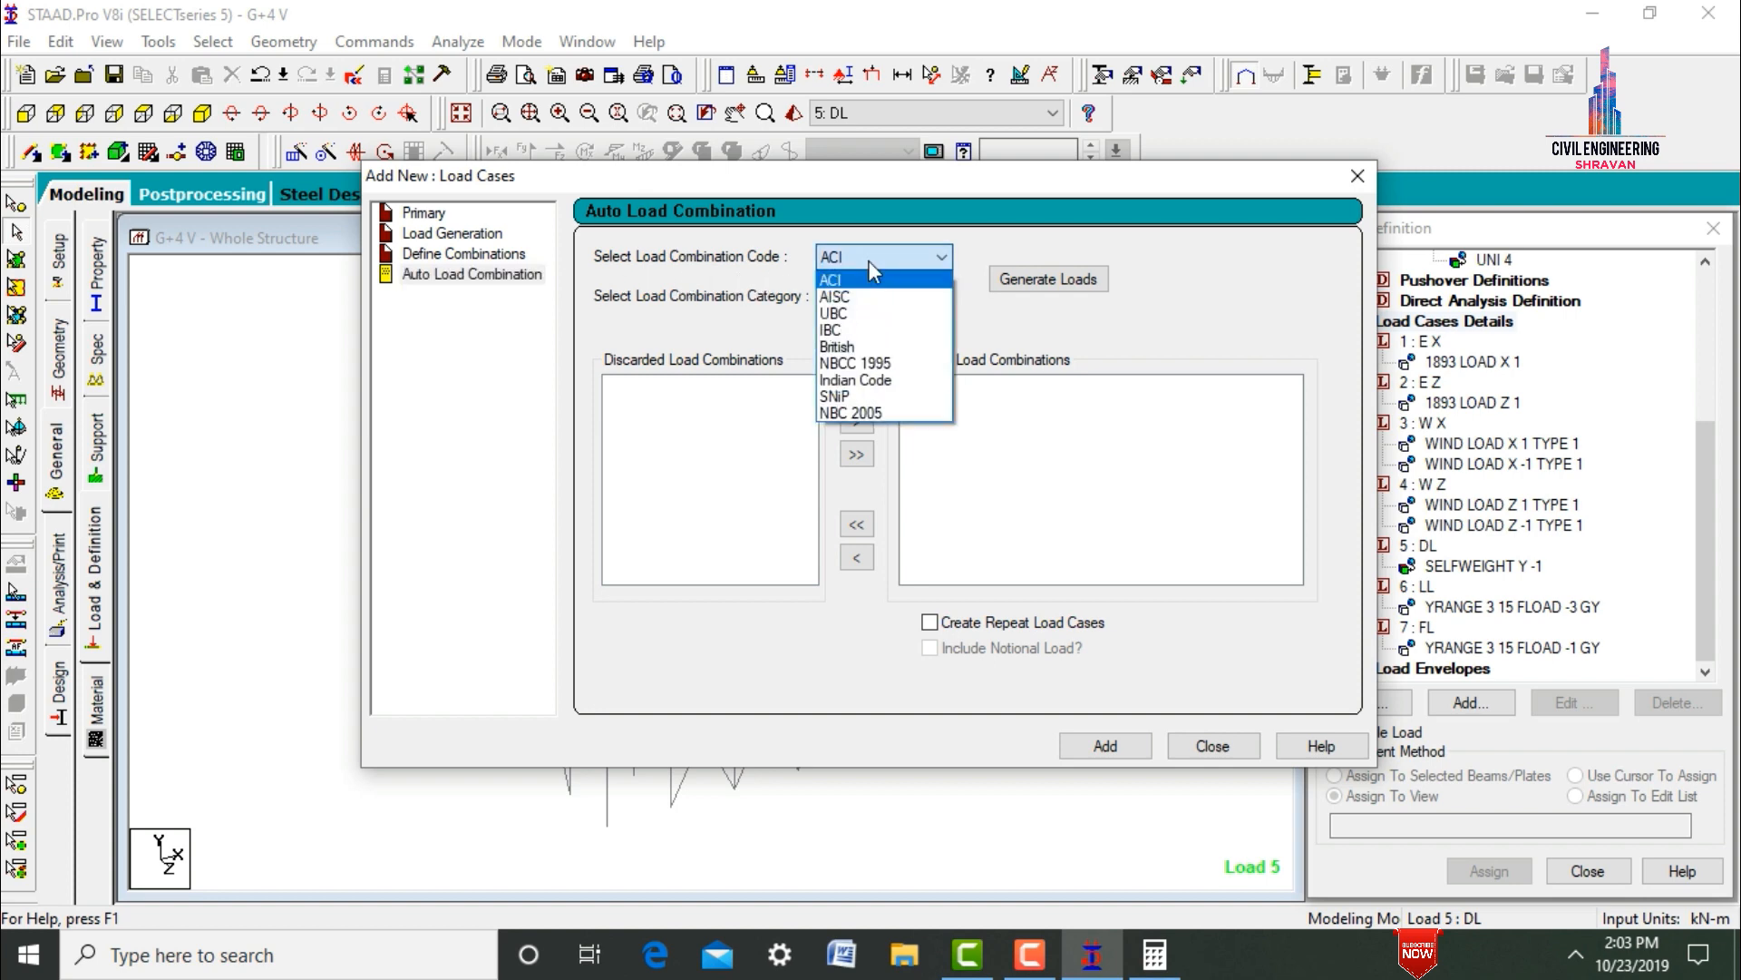
pyautogui.click(878, 380)
pyautogui.click(1076, 279)
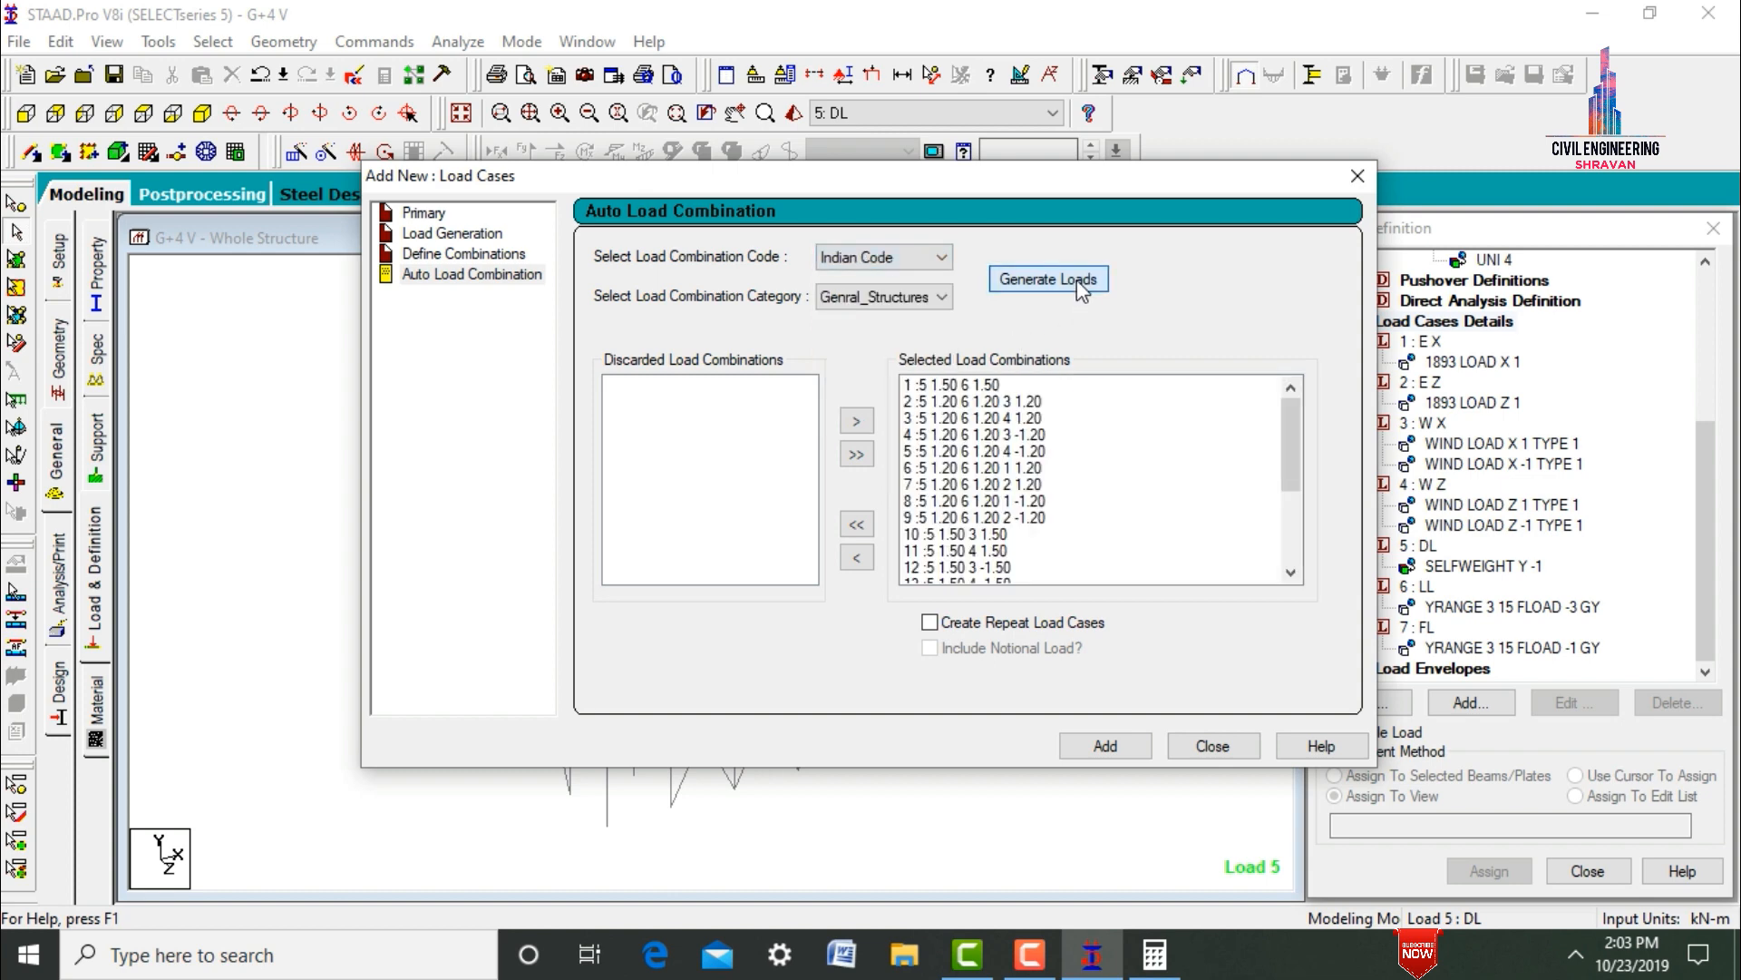
# - Review the generated load combinations, add them all to the load cases and close the dialog
pyautogui.moveTo(1292, 437); pyautogui.dragTo(1306, 303)
pyautogui.moveTo(1280, 481); pyautogui.dragTo(1288, 524)
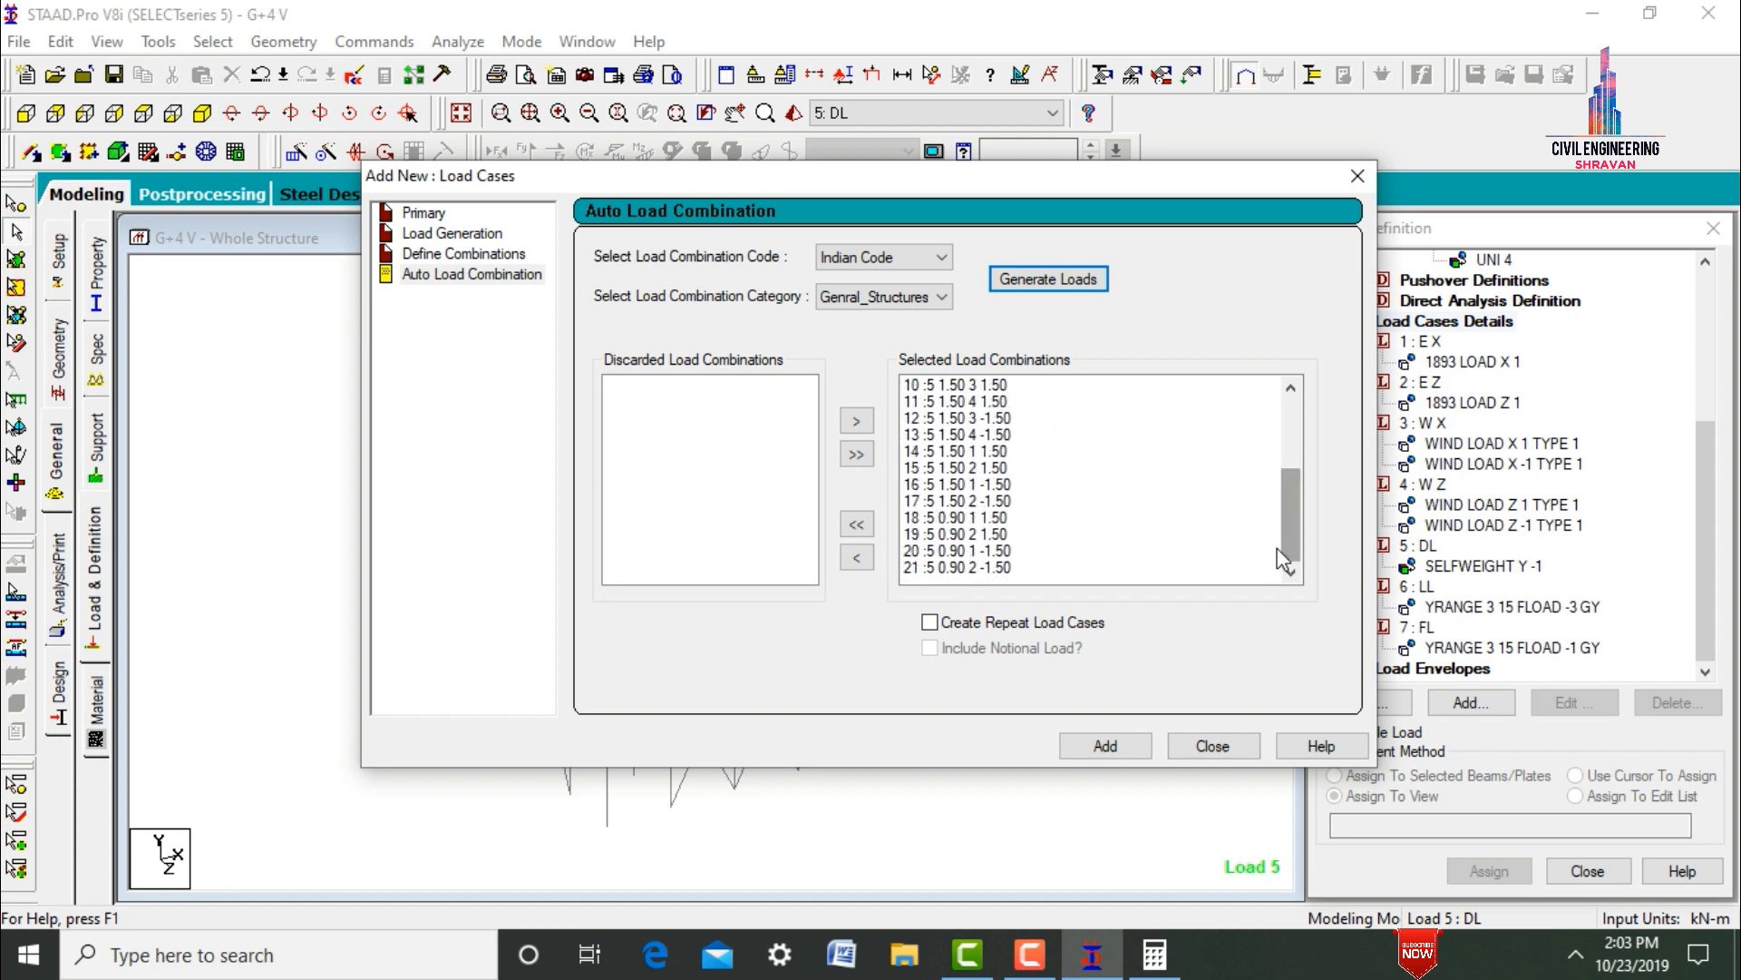
pyautogui.click(995, 571)
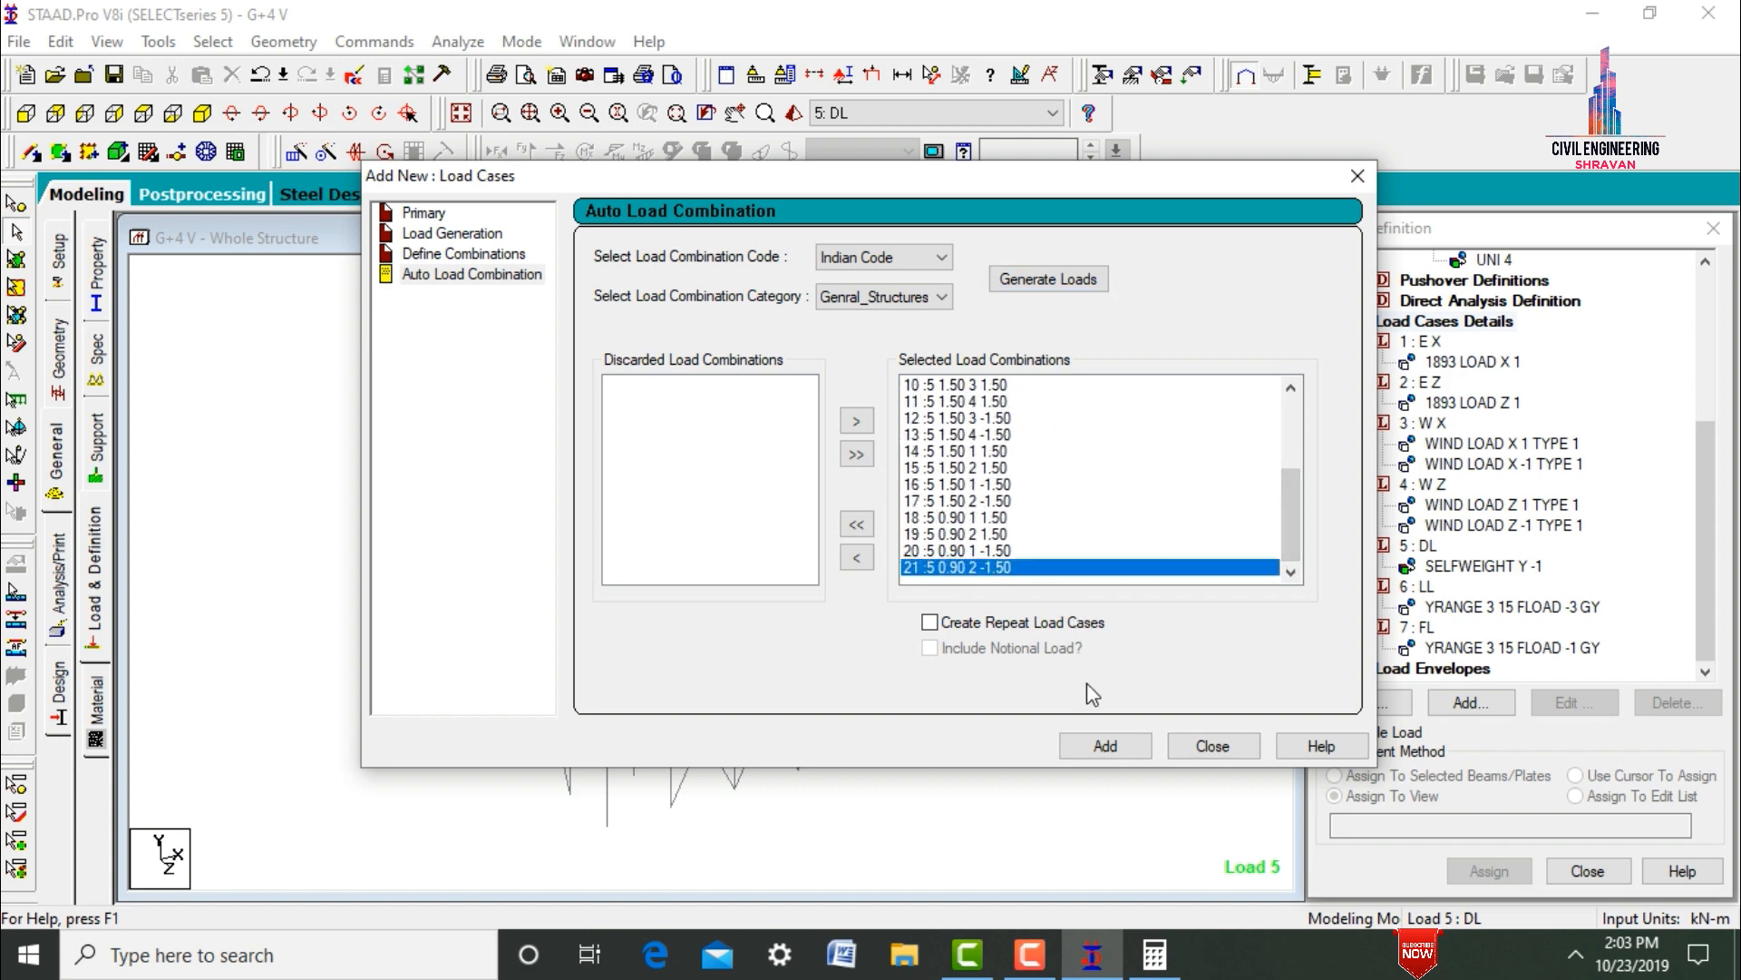
pyautogui.click(1114, 747)
pyautogui.click(1199, 747)
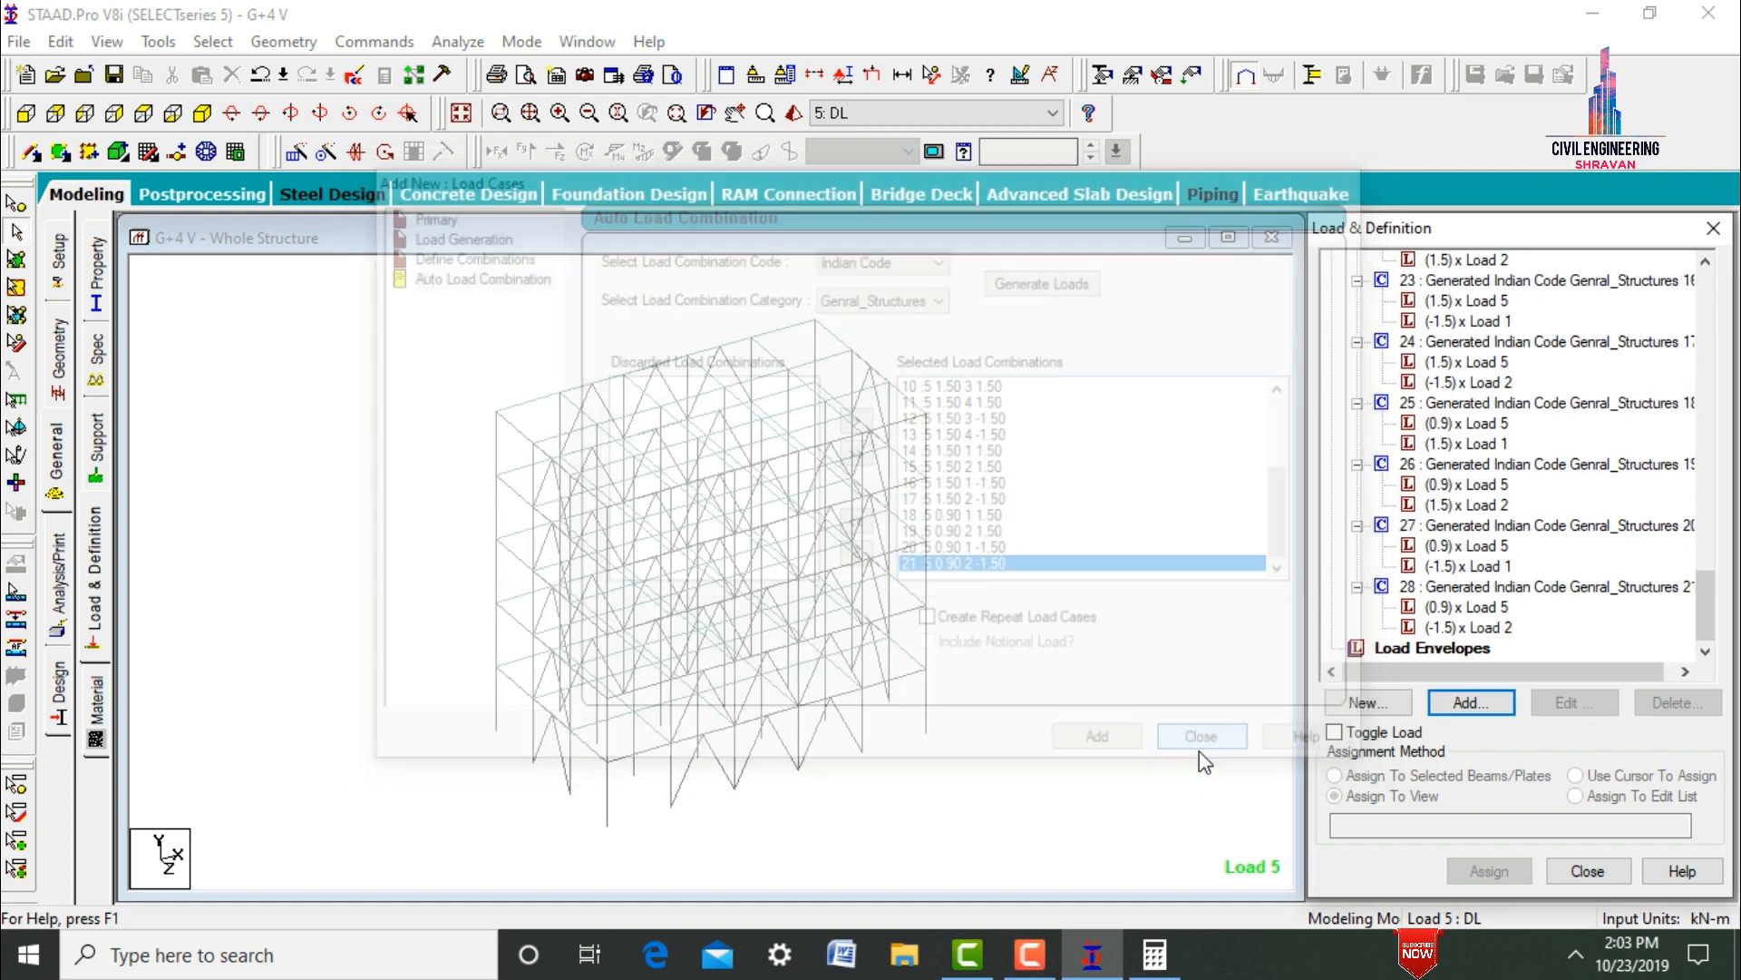
pyautogui.moveTo(1700, 602); pyautogui.dragTo(1698, 390)
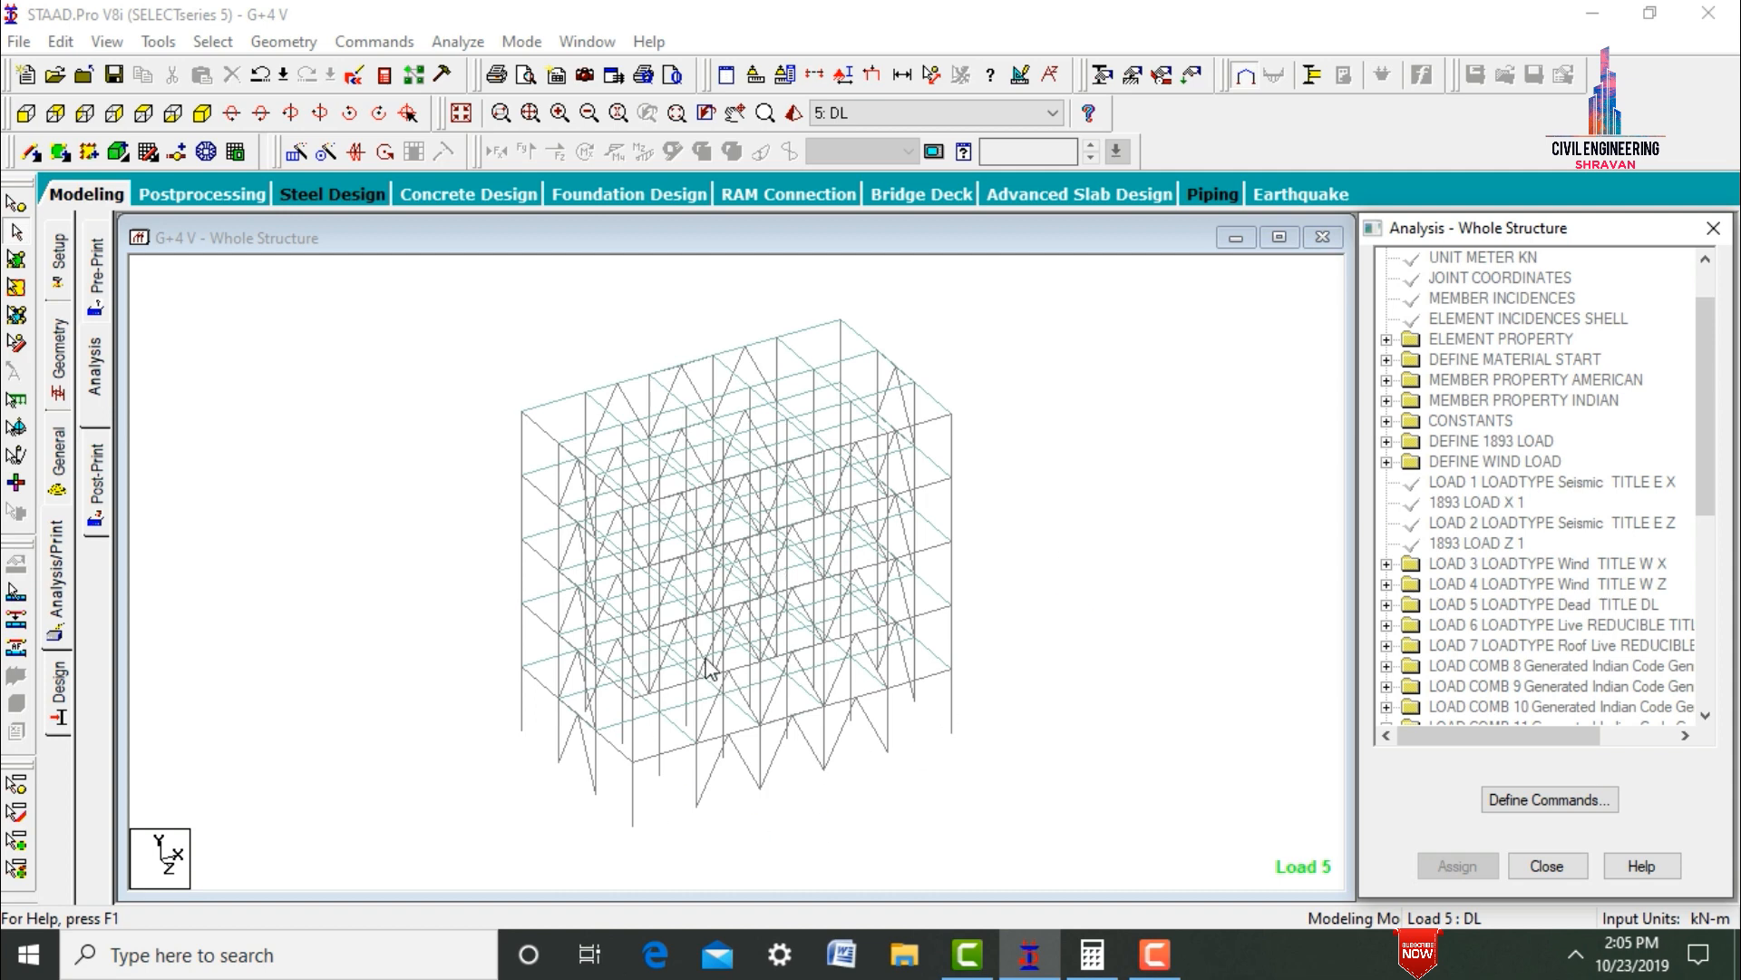
# - Switch to the front view and create a fixed support
pyautogui.click(29, 118)
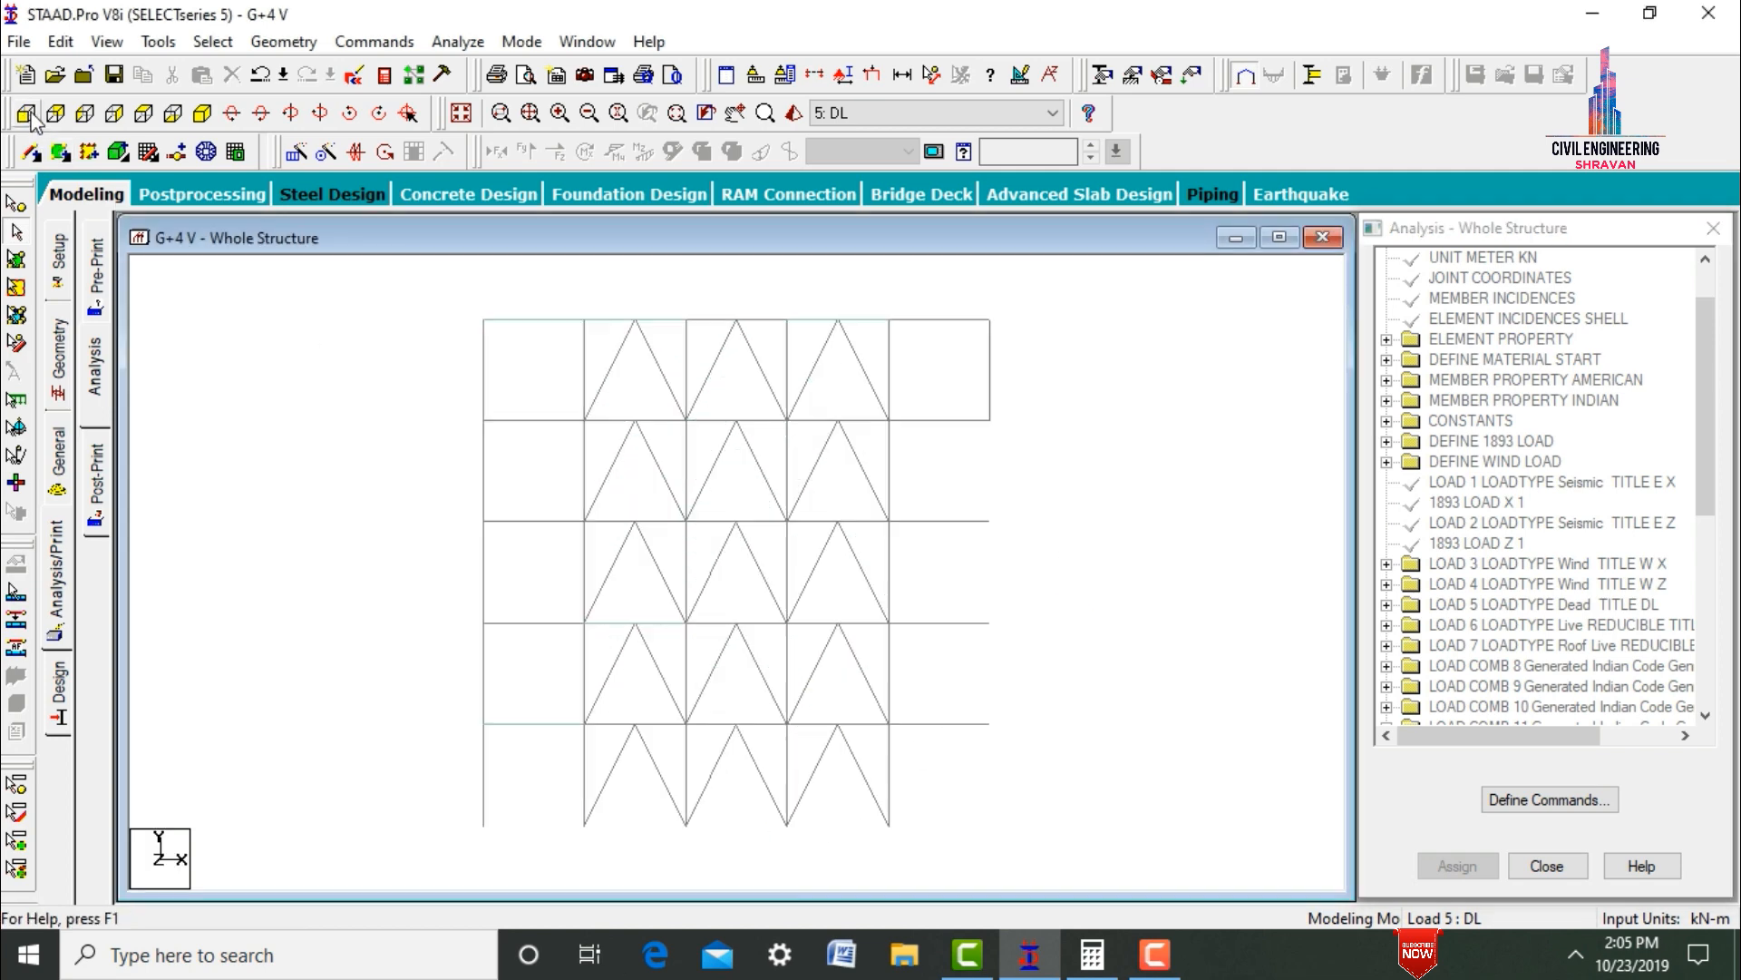
pyautogui.click(64, 488)
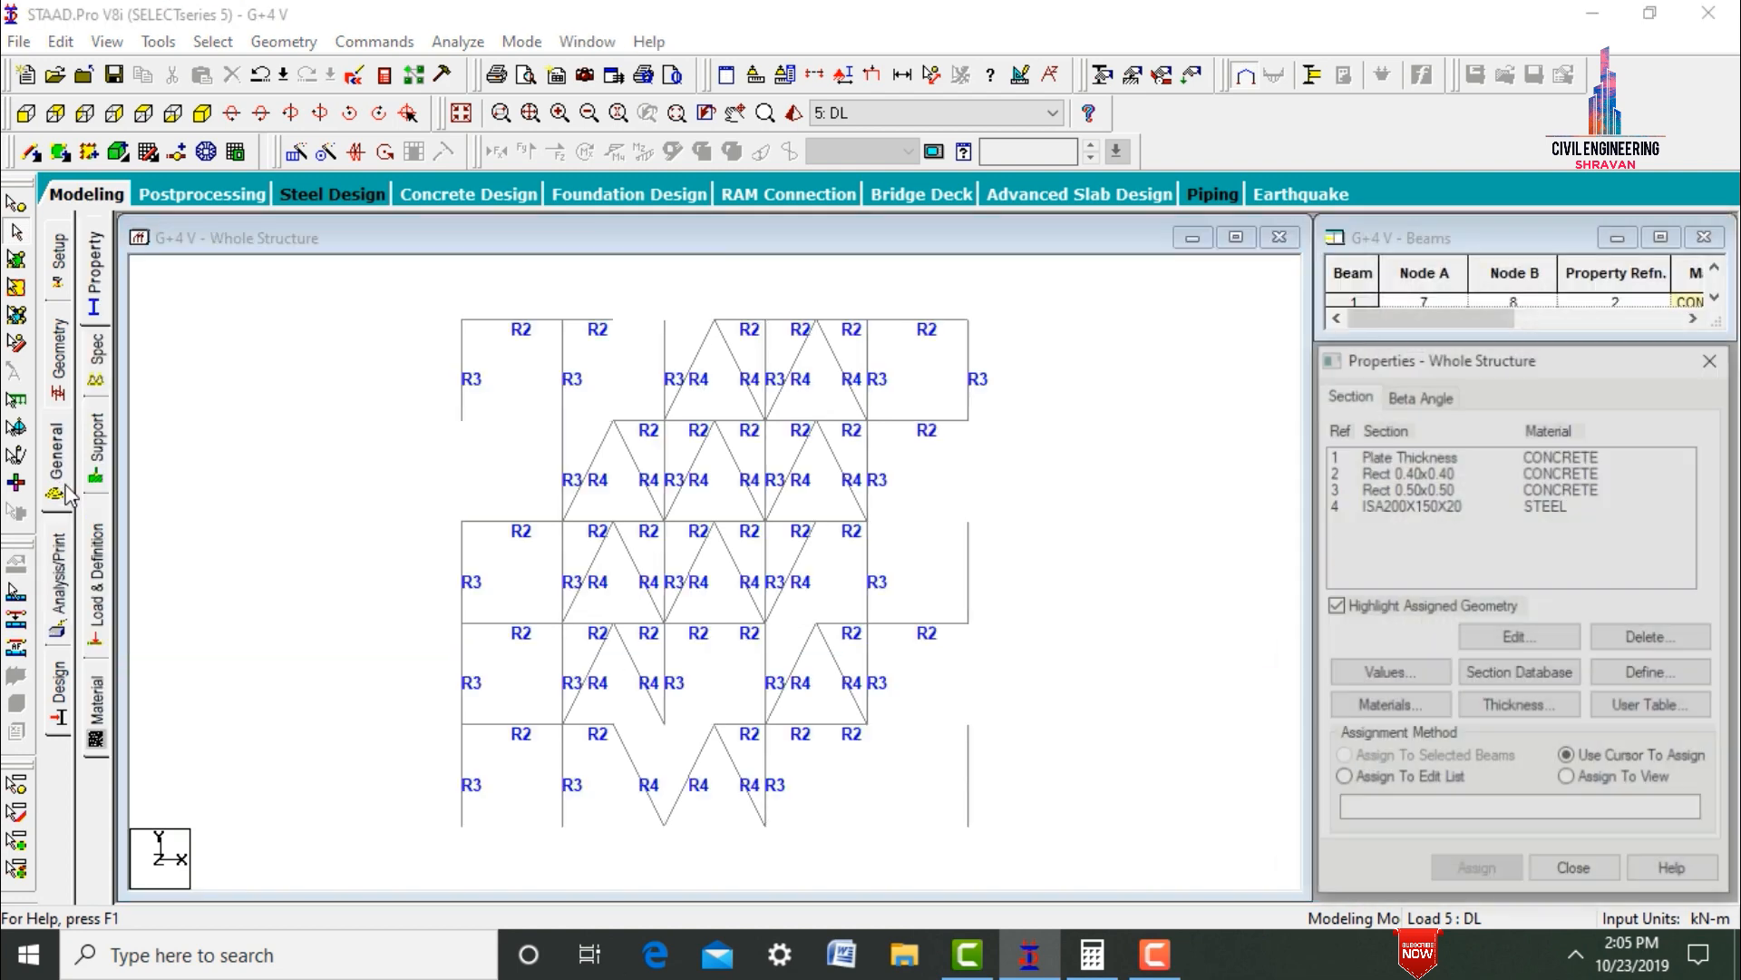
pyautogui.click(95, 440)
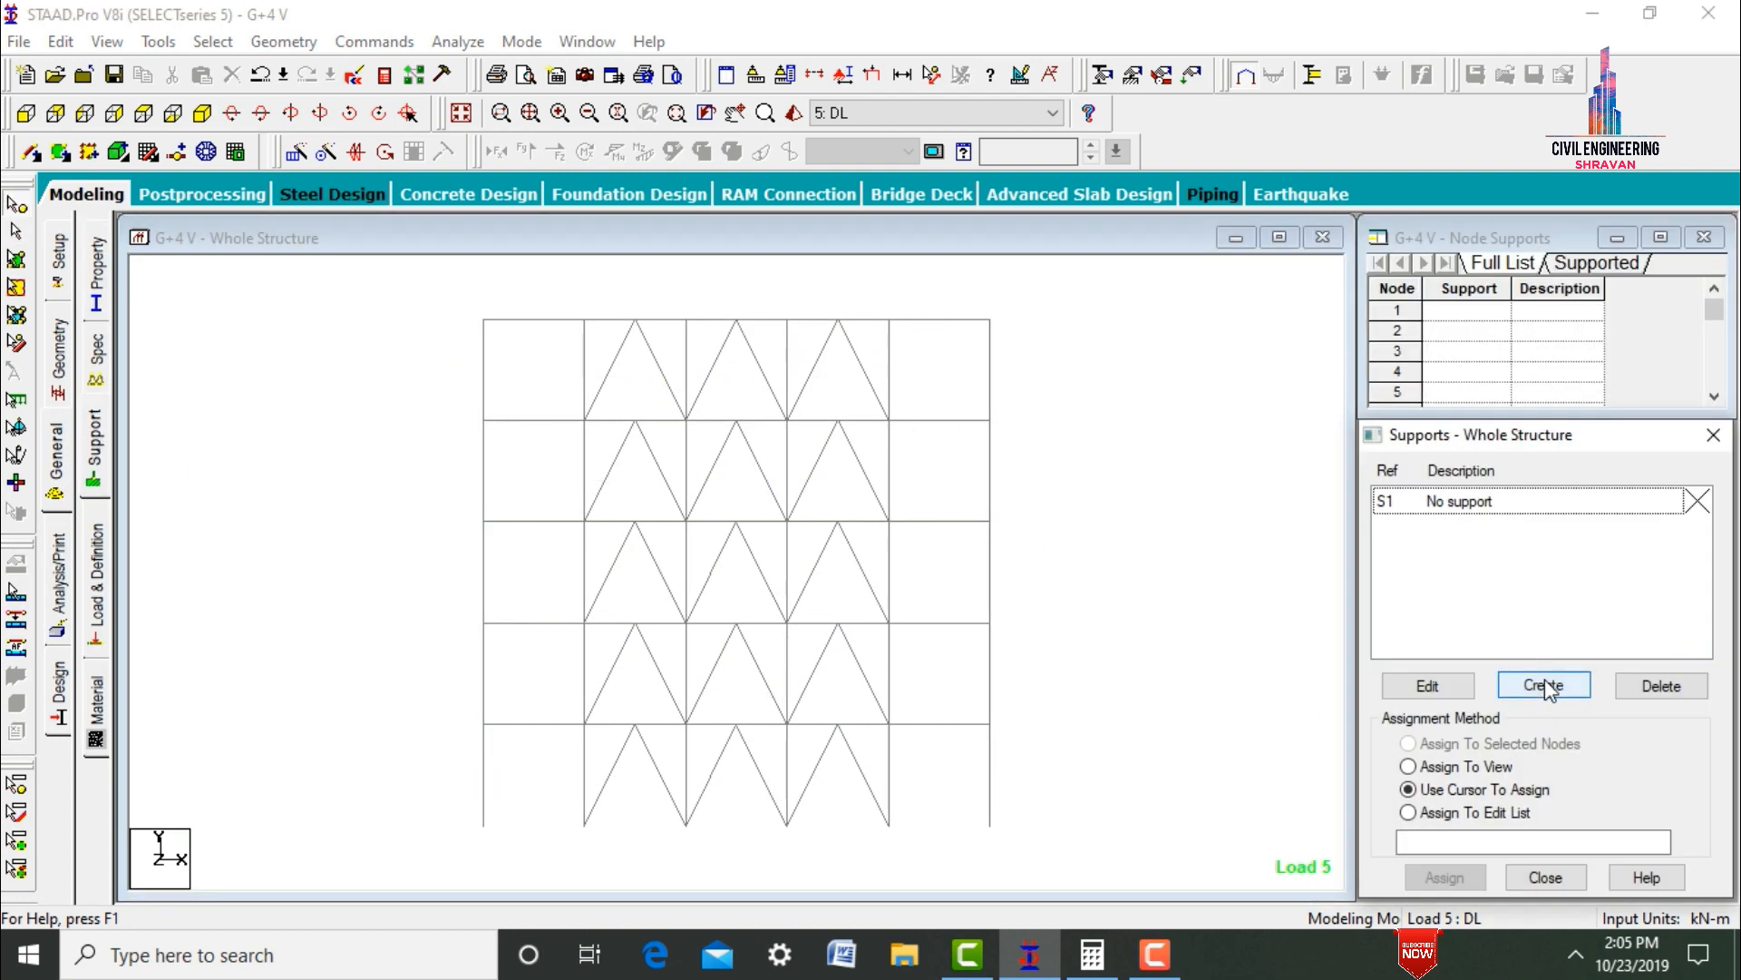
pyautogui.click(1544, 682)
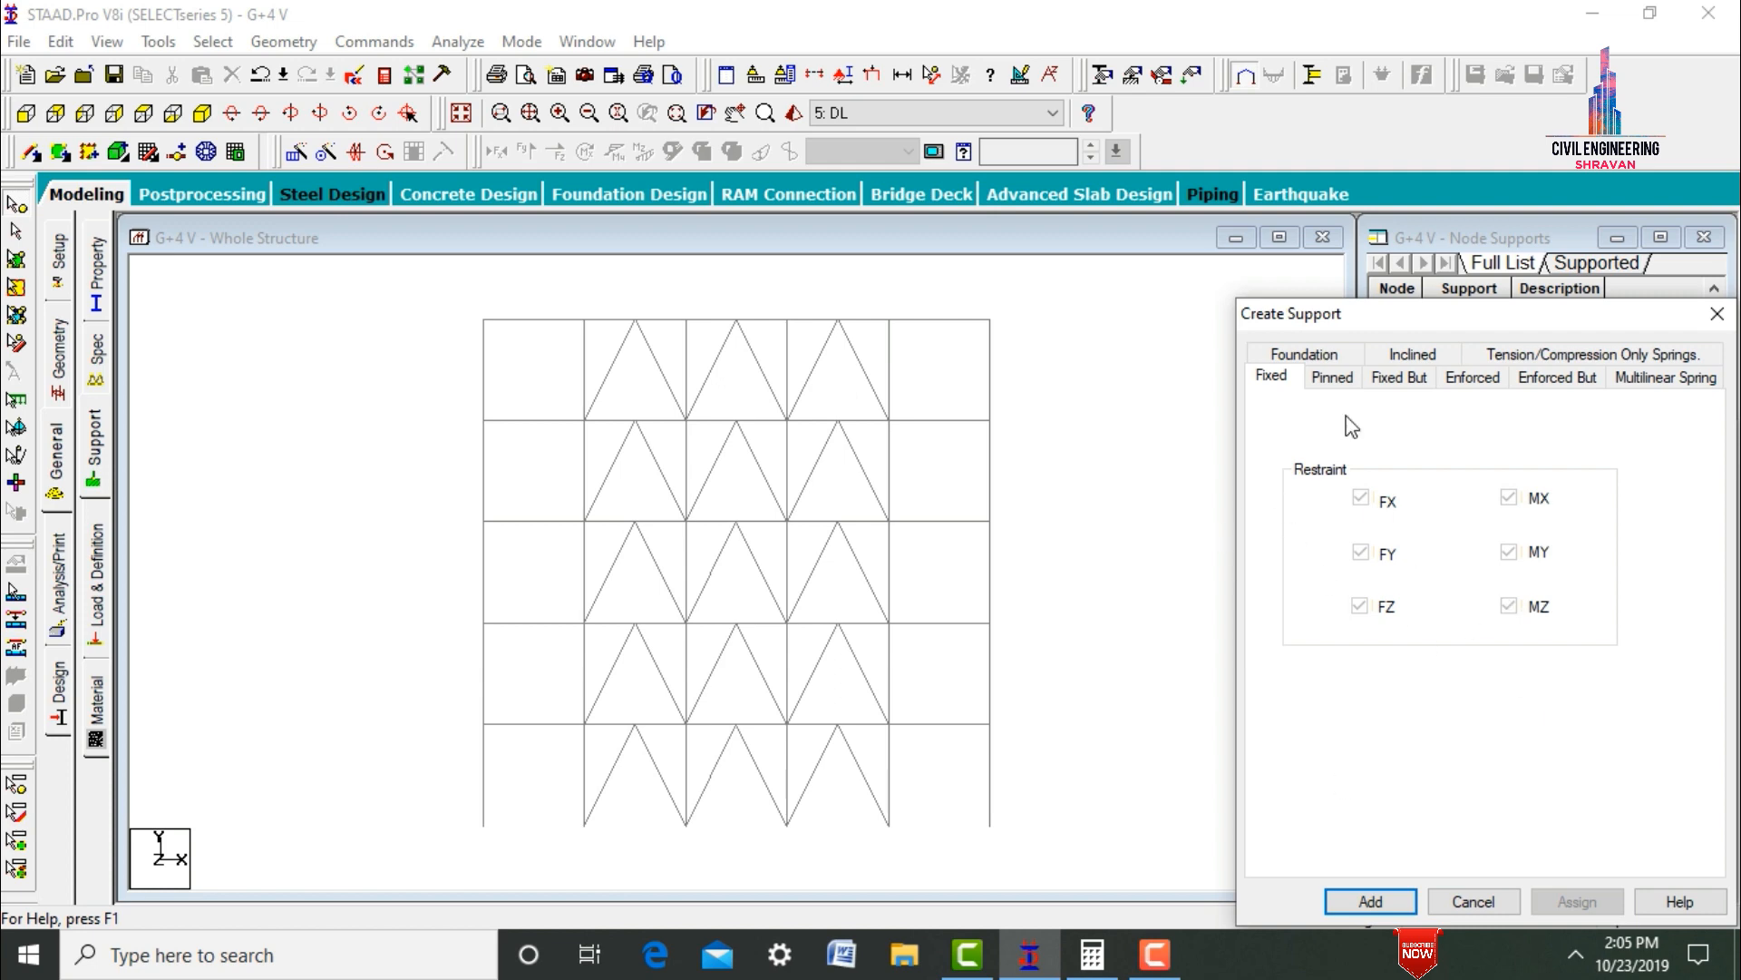
pyautogui.click(1360, 898)
# - Assign the fixed support to all base nodes of the structure using Assign To Selected Nodes
pyautogui.click(1458, 528)
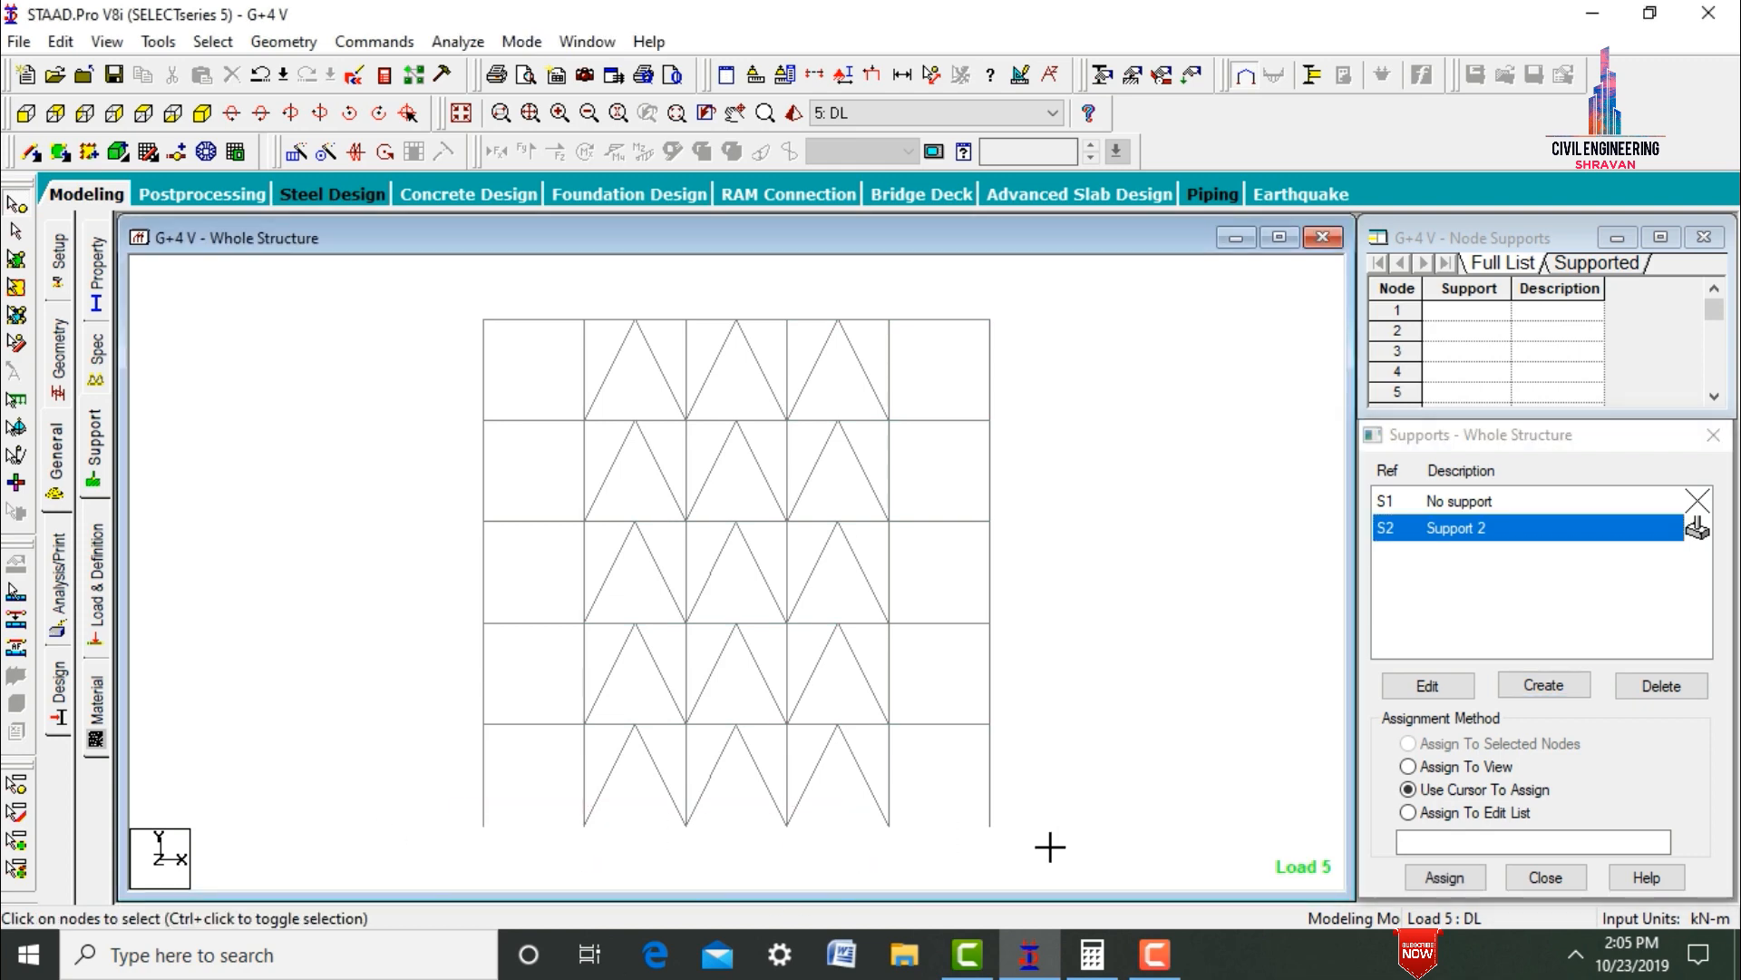
pyautogui.moveTo(1049, 848); pyautogui.dragTo(1052, 844)
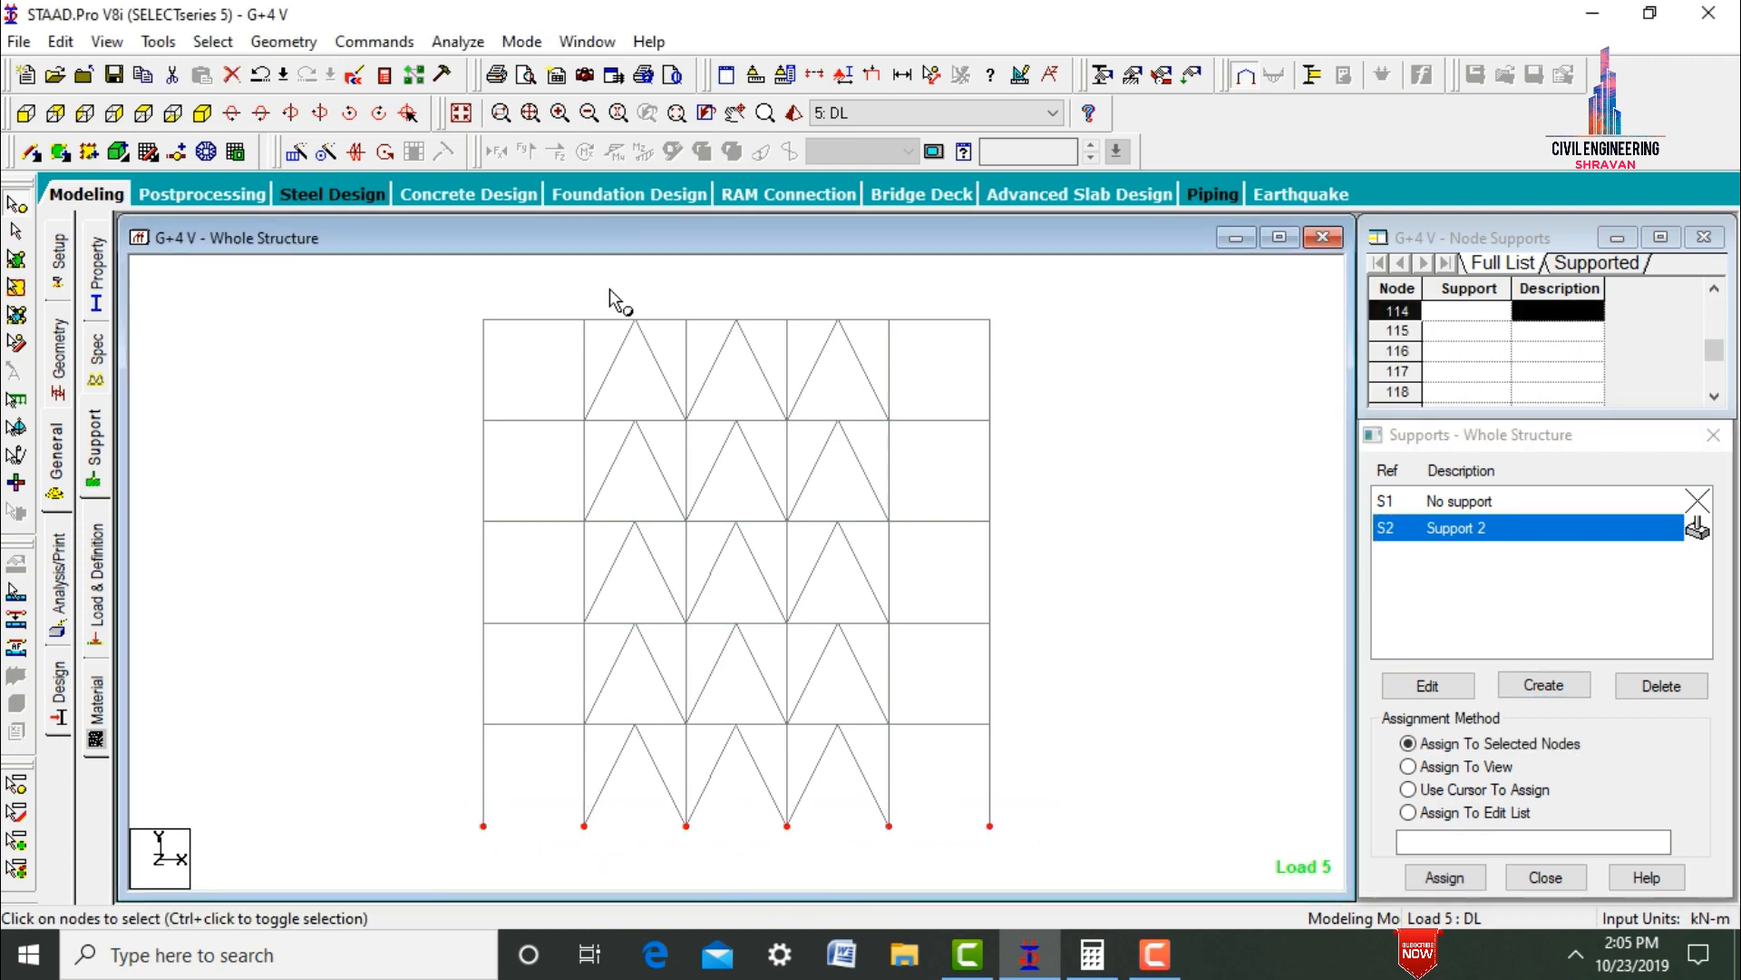
pyautogui.click(201, 112)
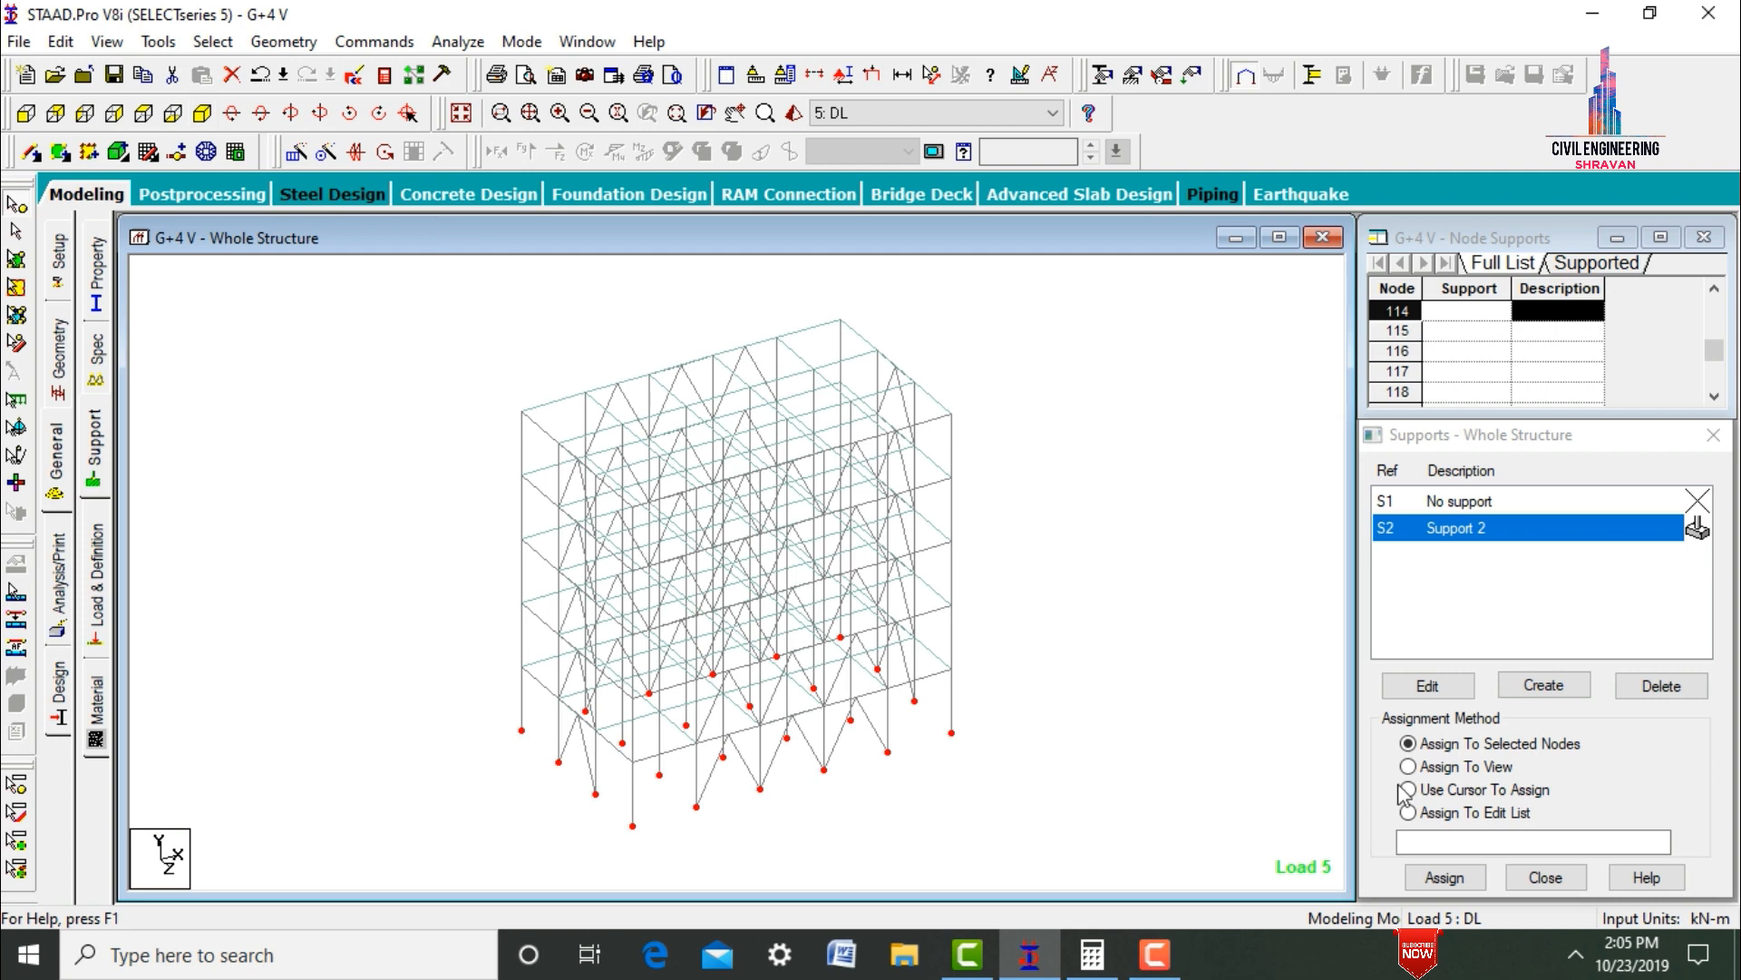
pyautogui.click(1445, 877)
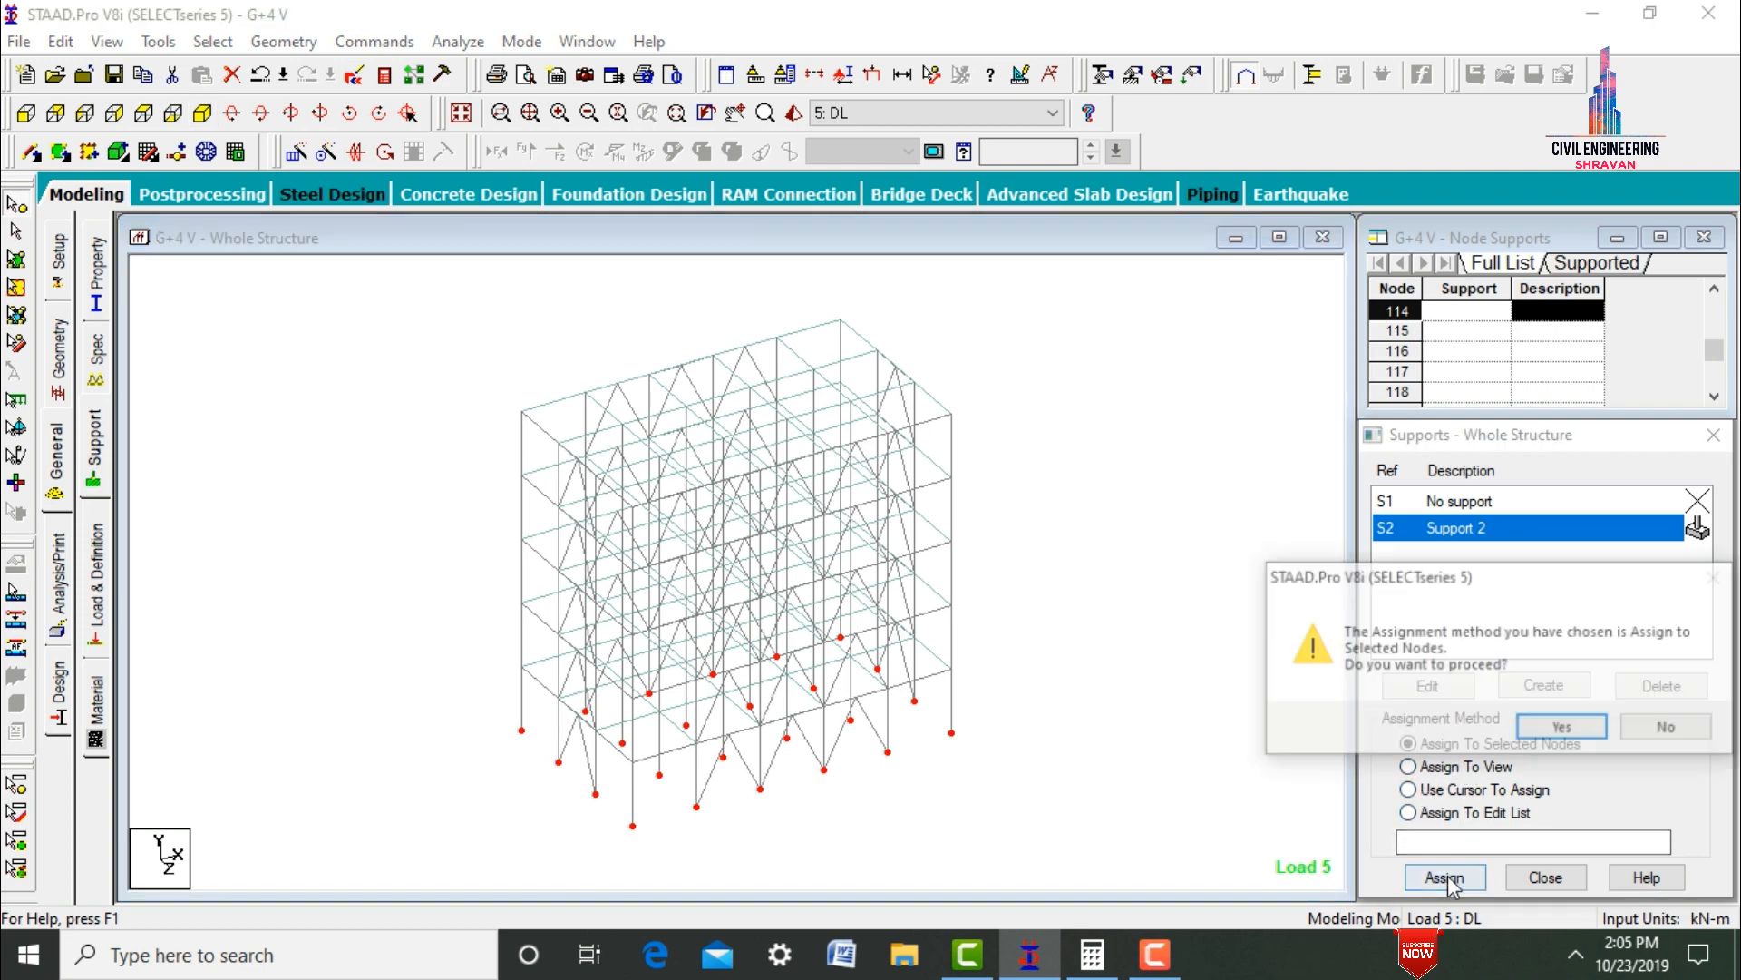
pyautogui.click(1566, 729)
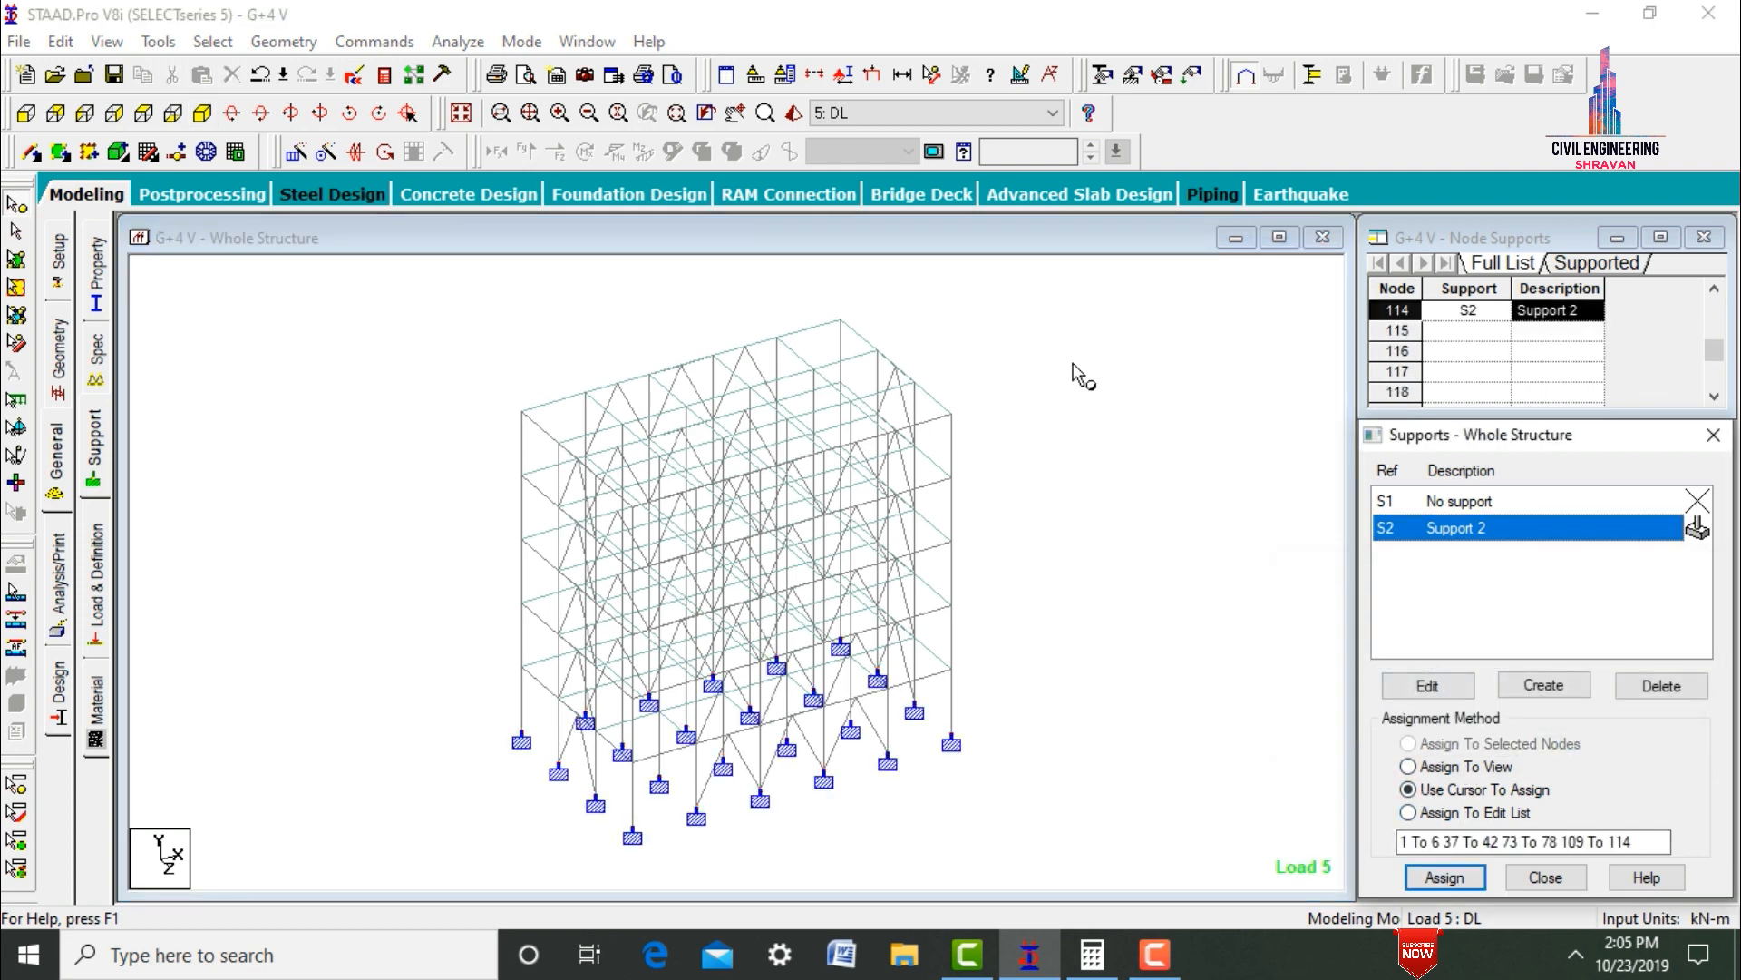
# - Add a Perform Analysis command with the No Print option and run the analysis of the structure
pyautogui.click(72, 571)
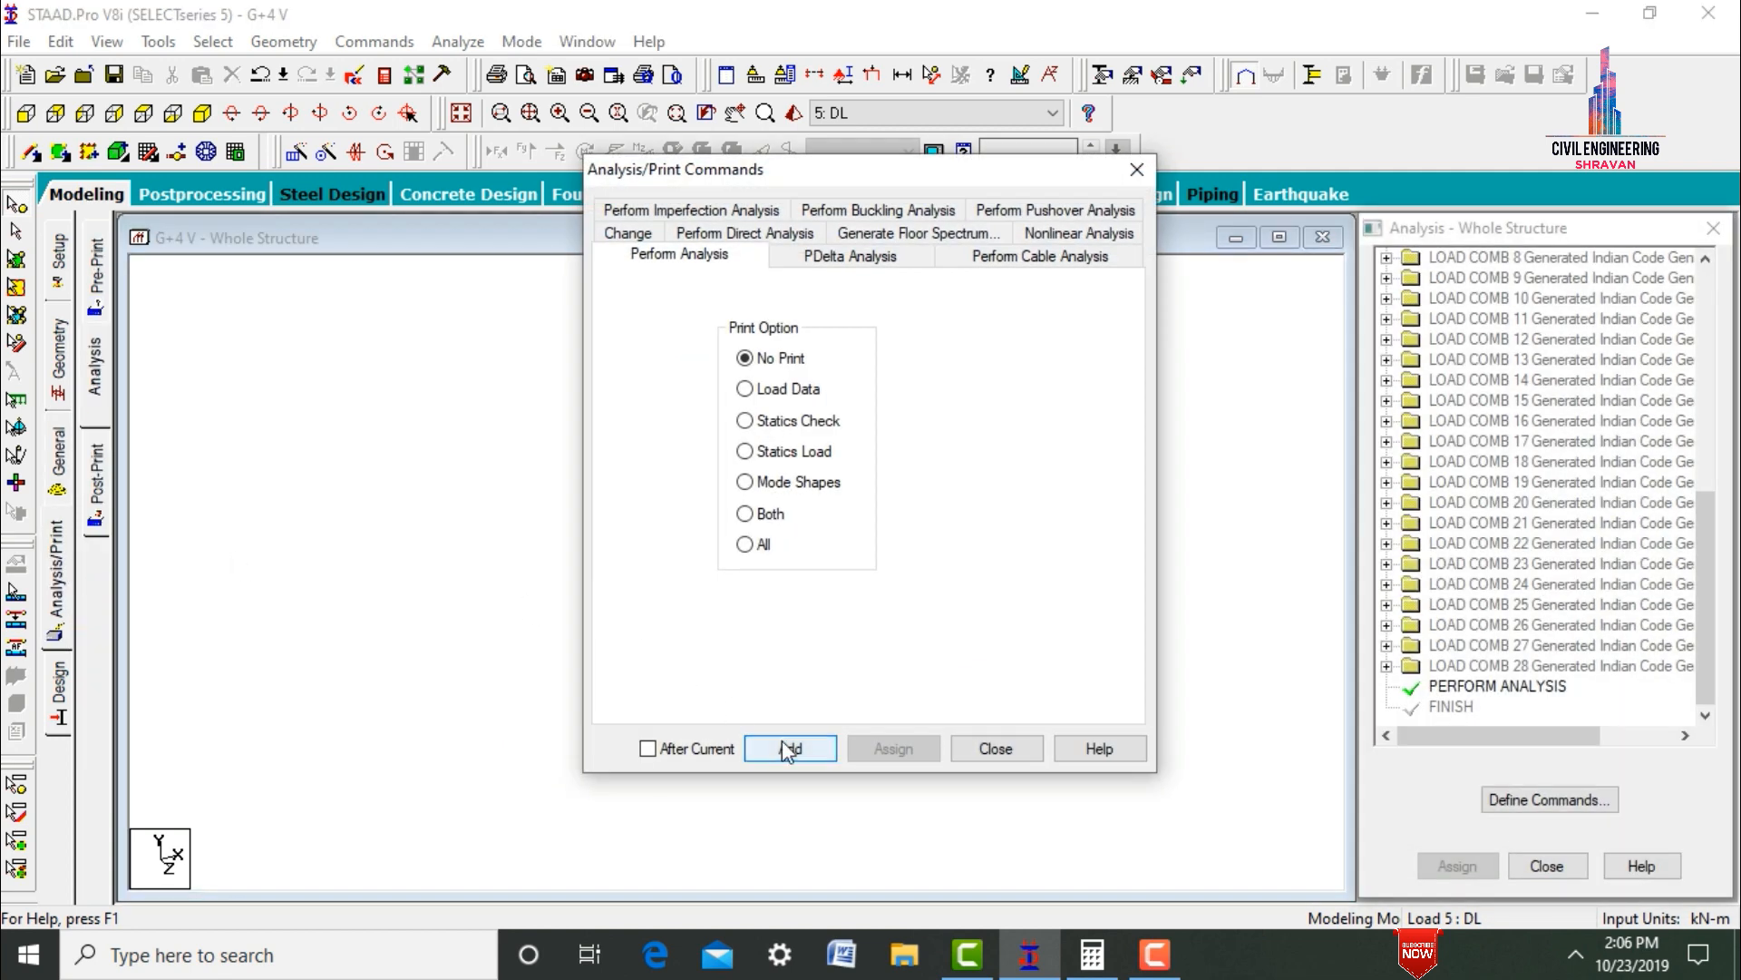
pyautogui.click(996, 749)
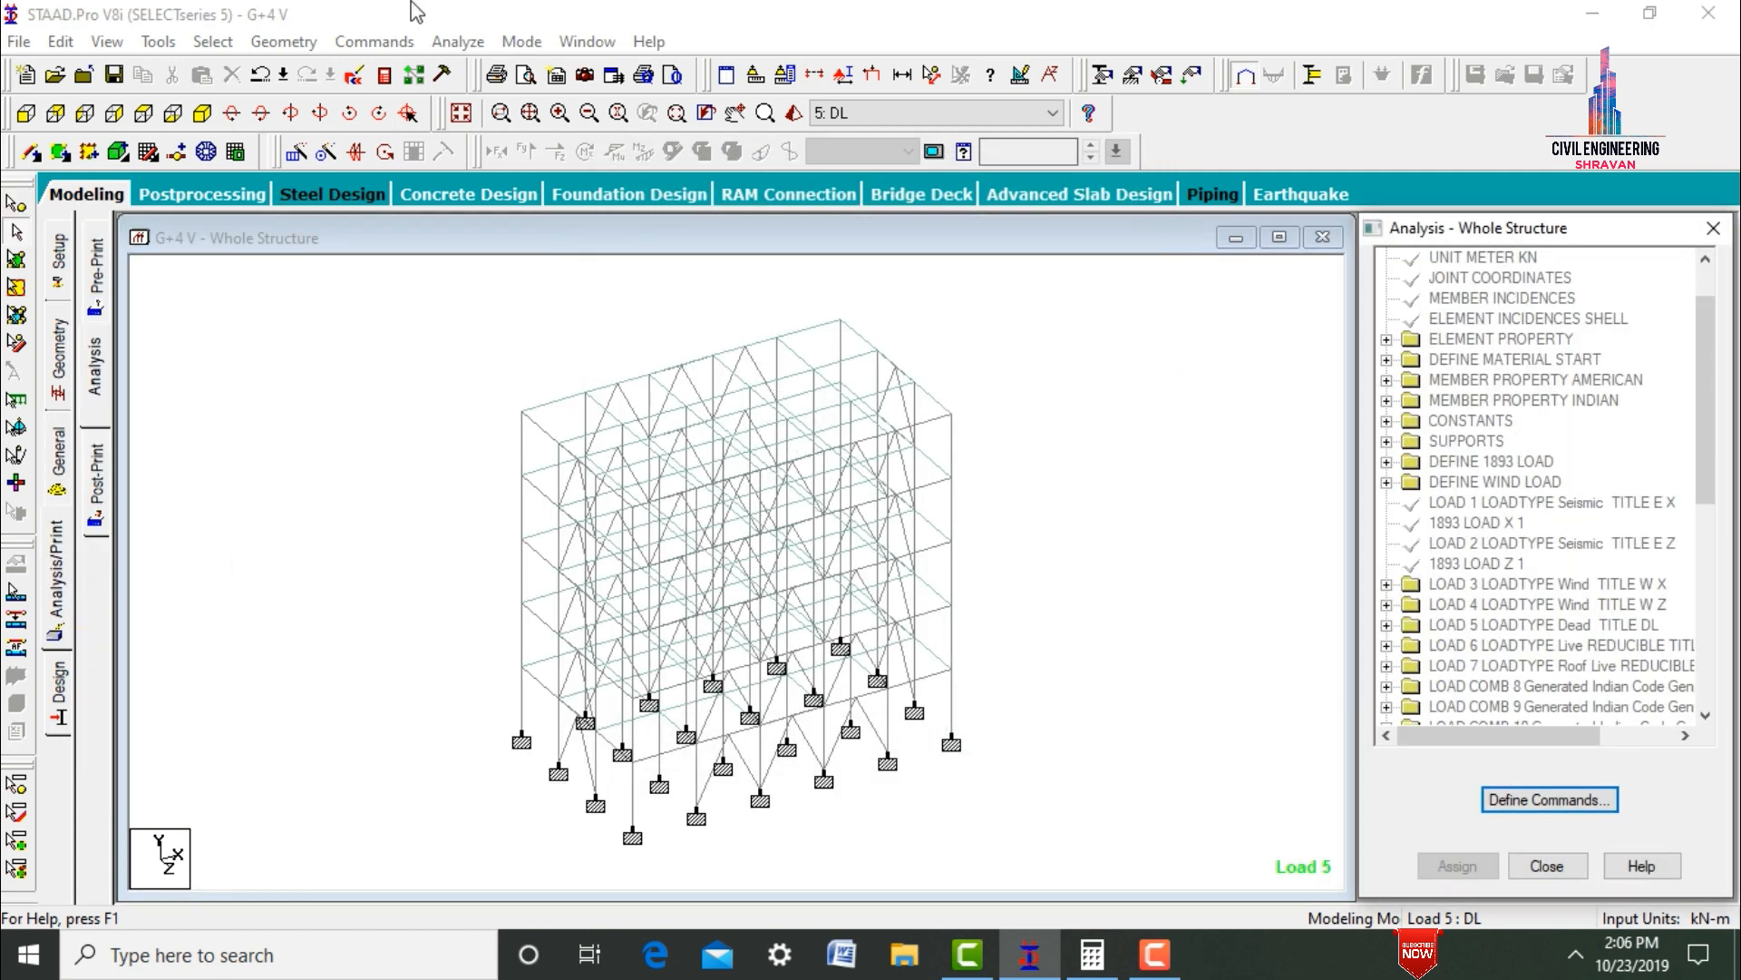
pyautogui.click(463, 41)
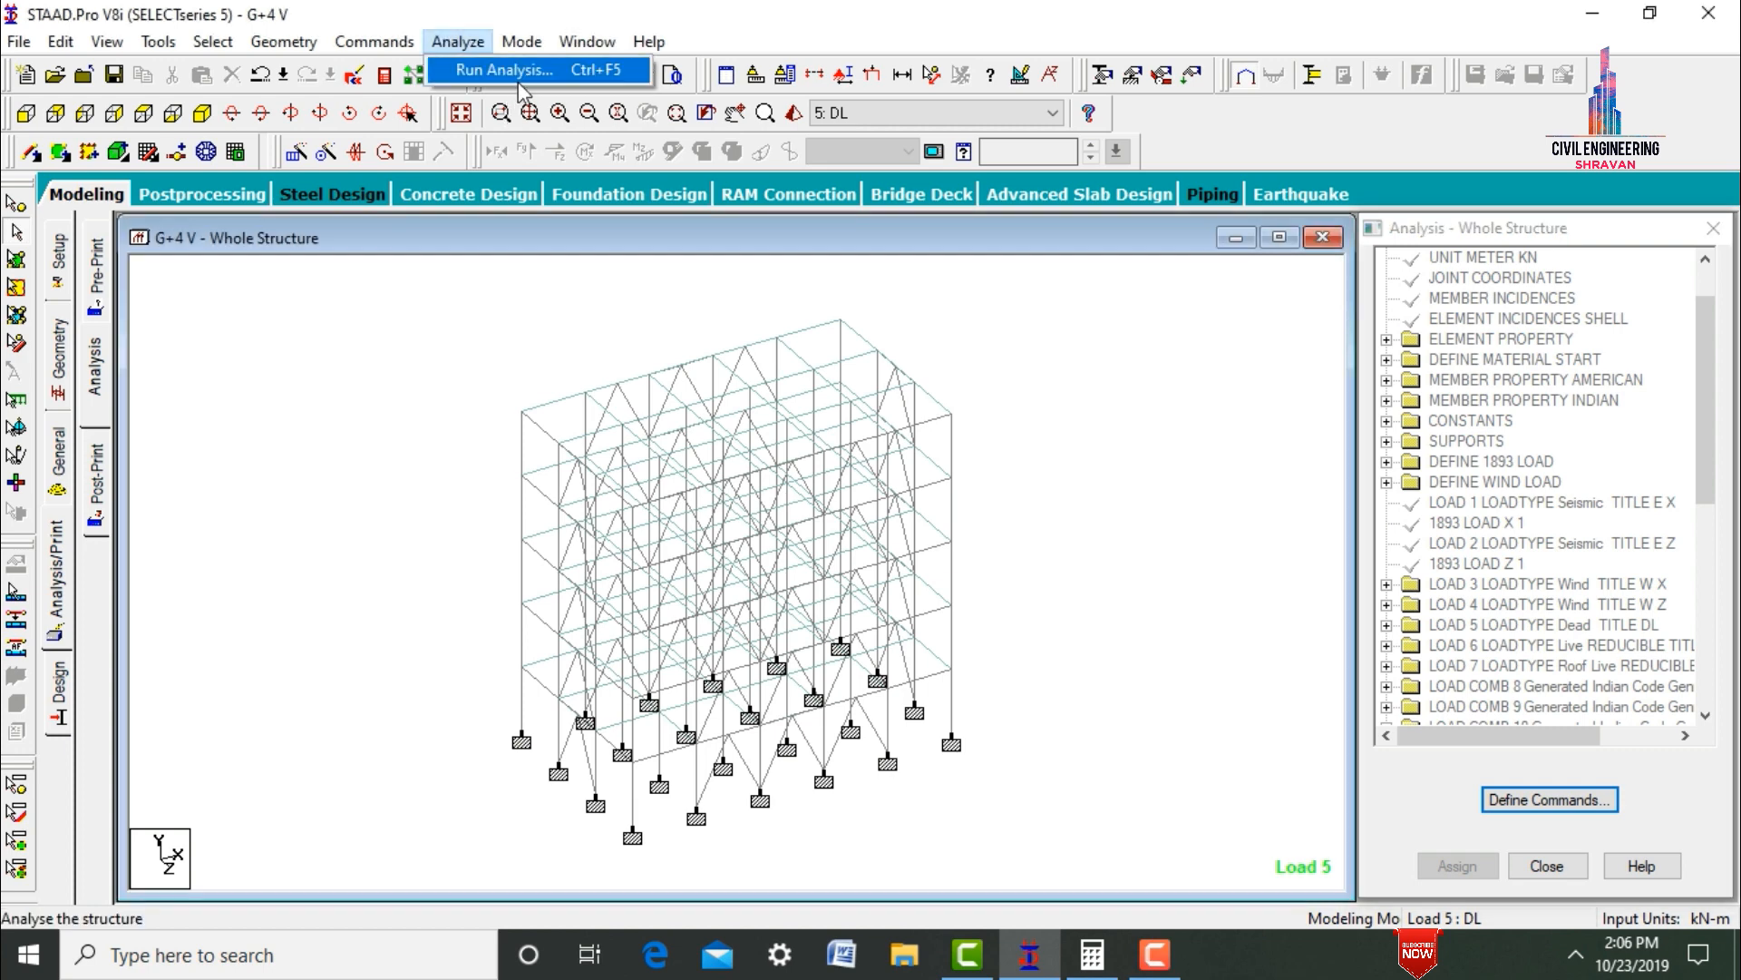
pyautogui.click(490, 67)
pyautogui.click(716, 509)
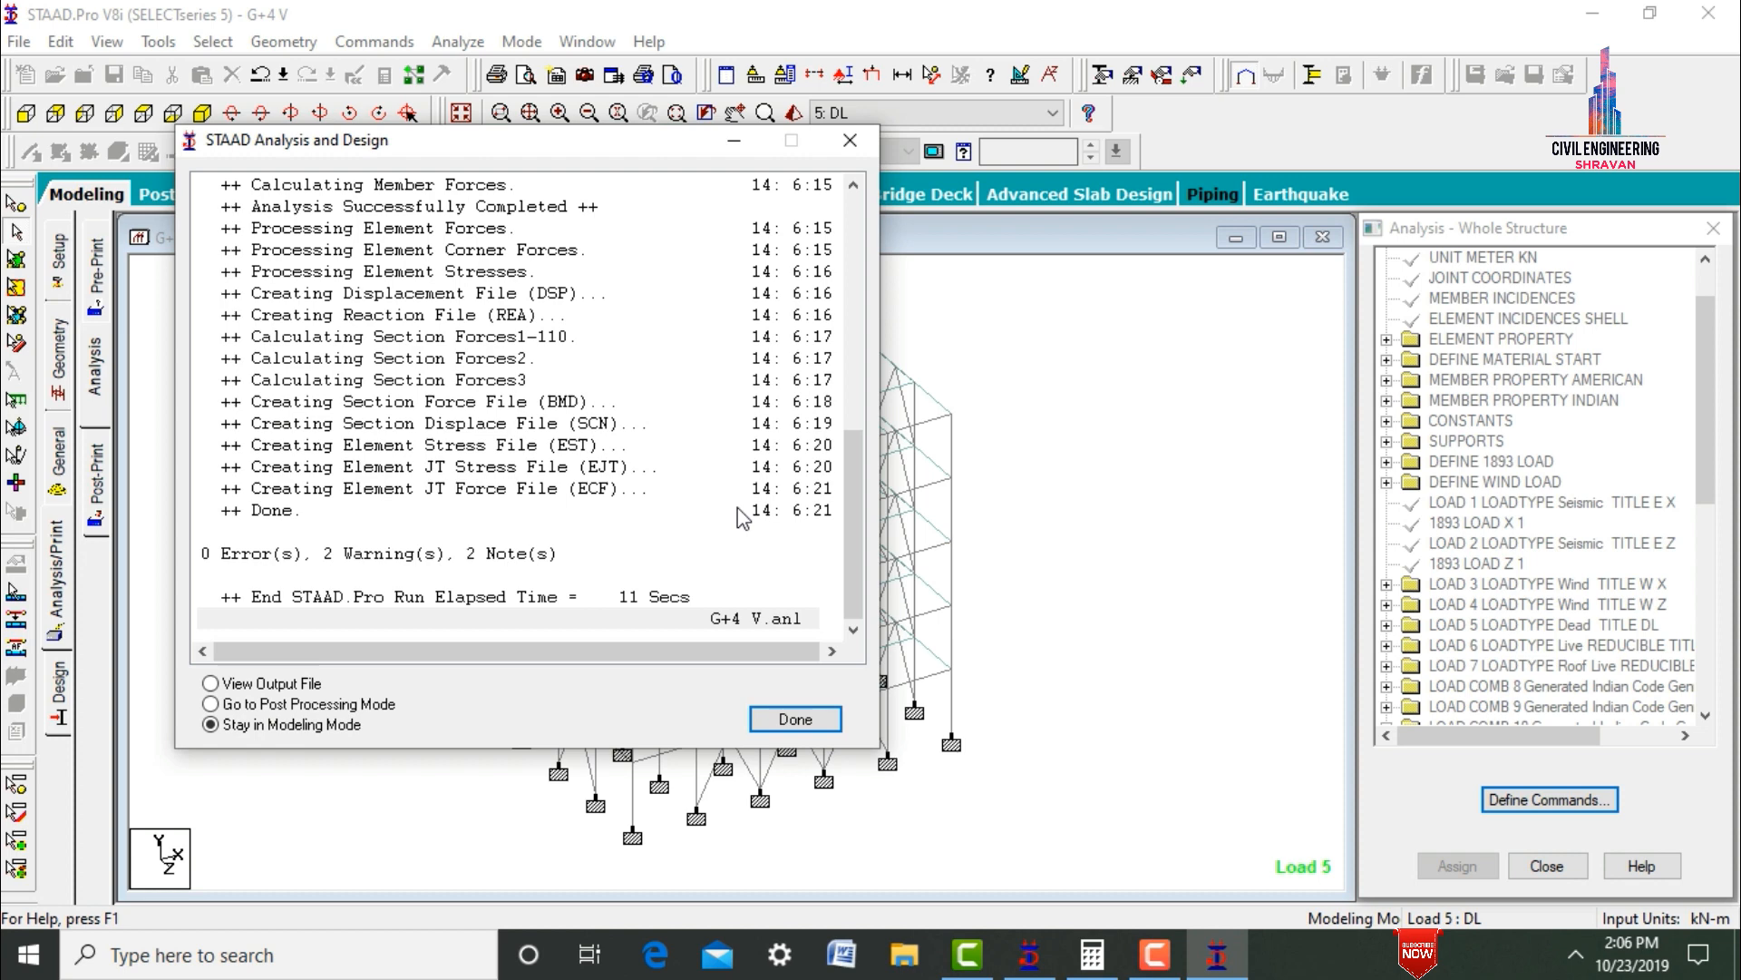
# - Go to Post Processing Mode from the finished analysis and apply the results setup with all load cases selected
pyautogui.click(367, 704)
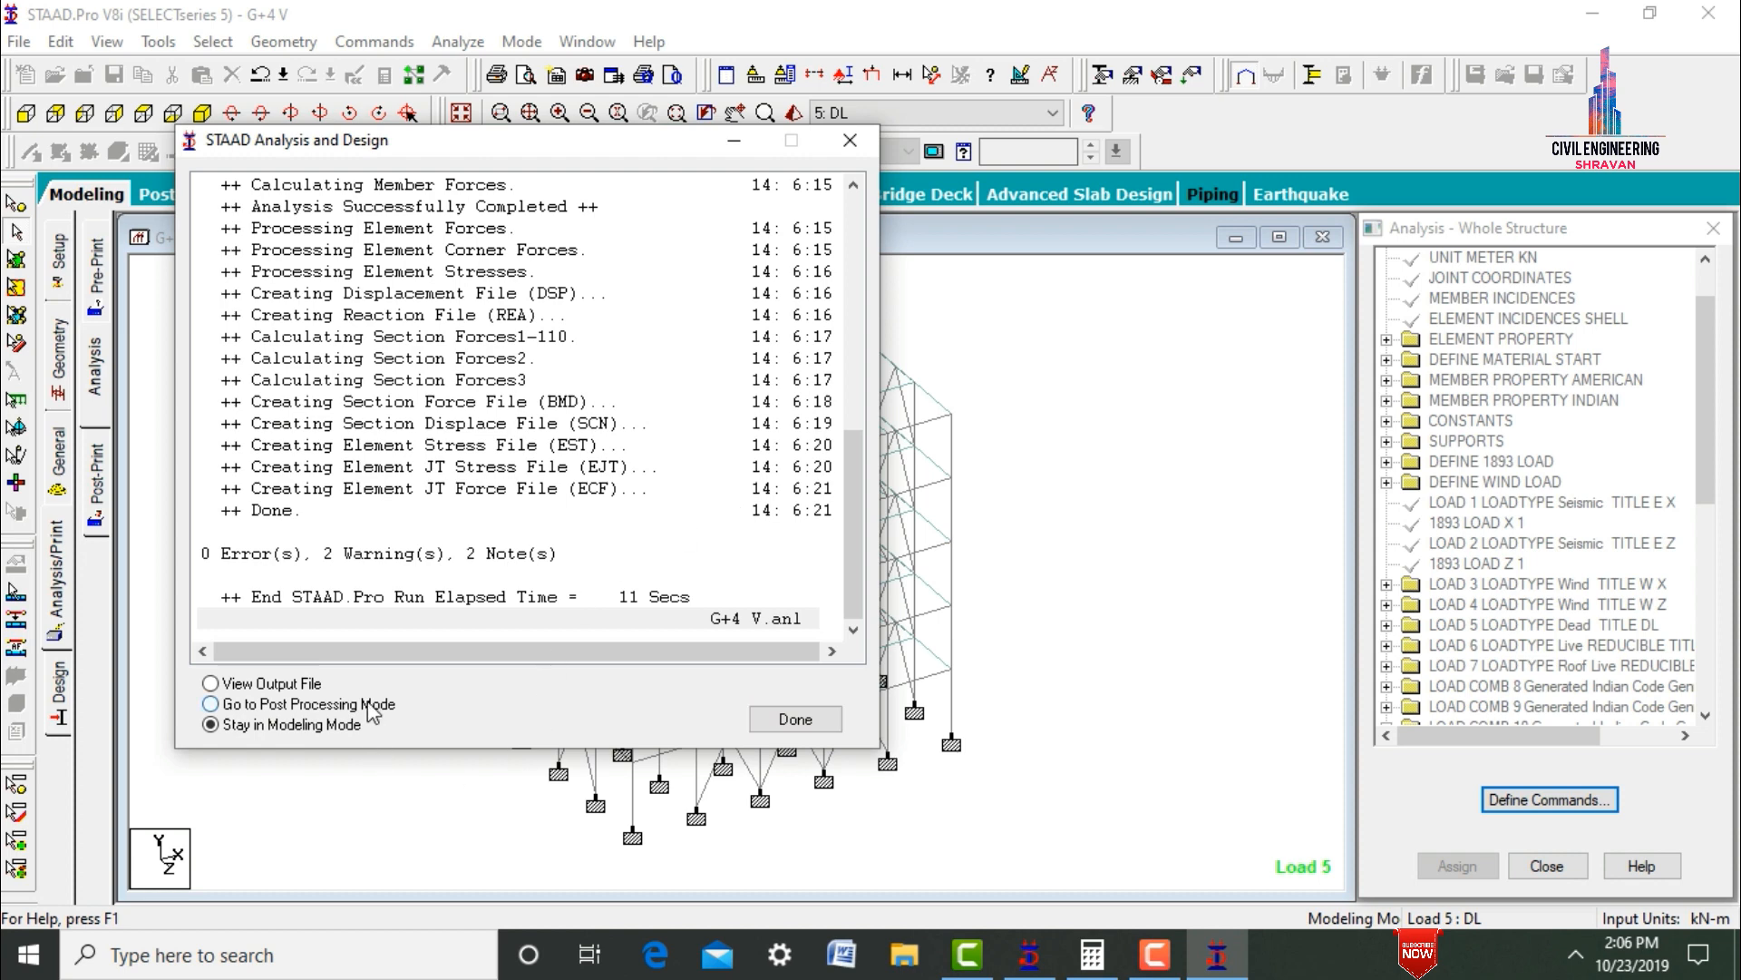
pyautogui.click(789, 721)
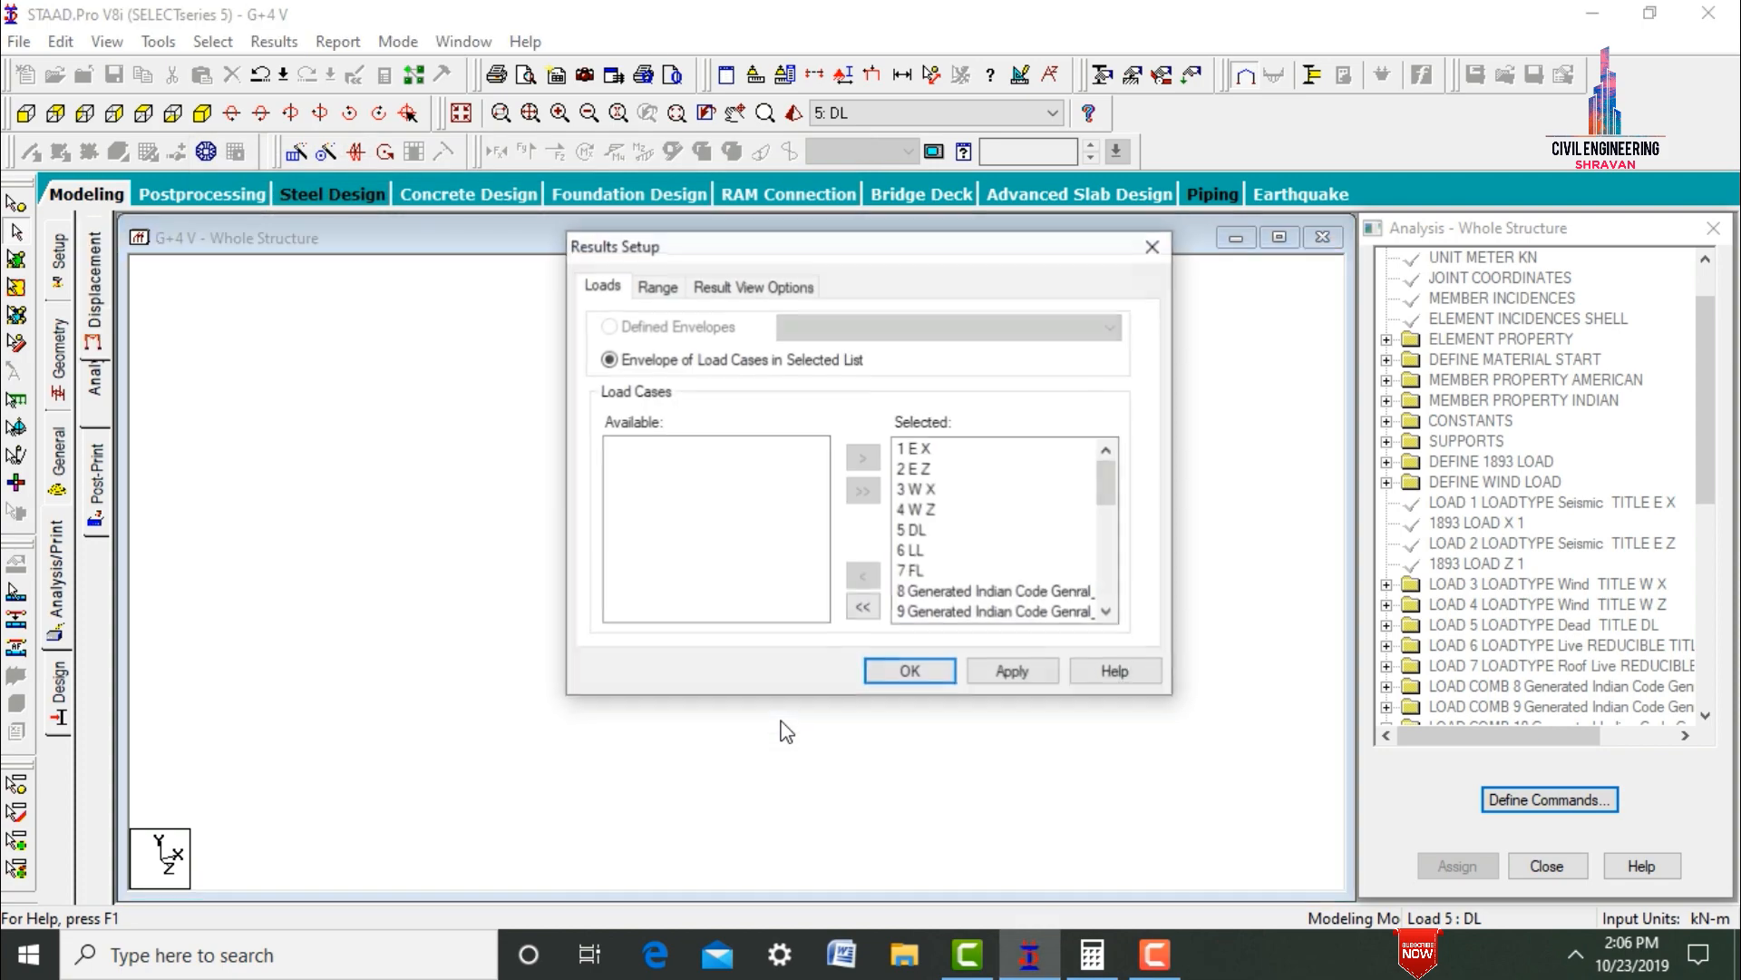
pyautogui.click(995, 676)
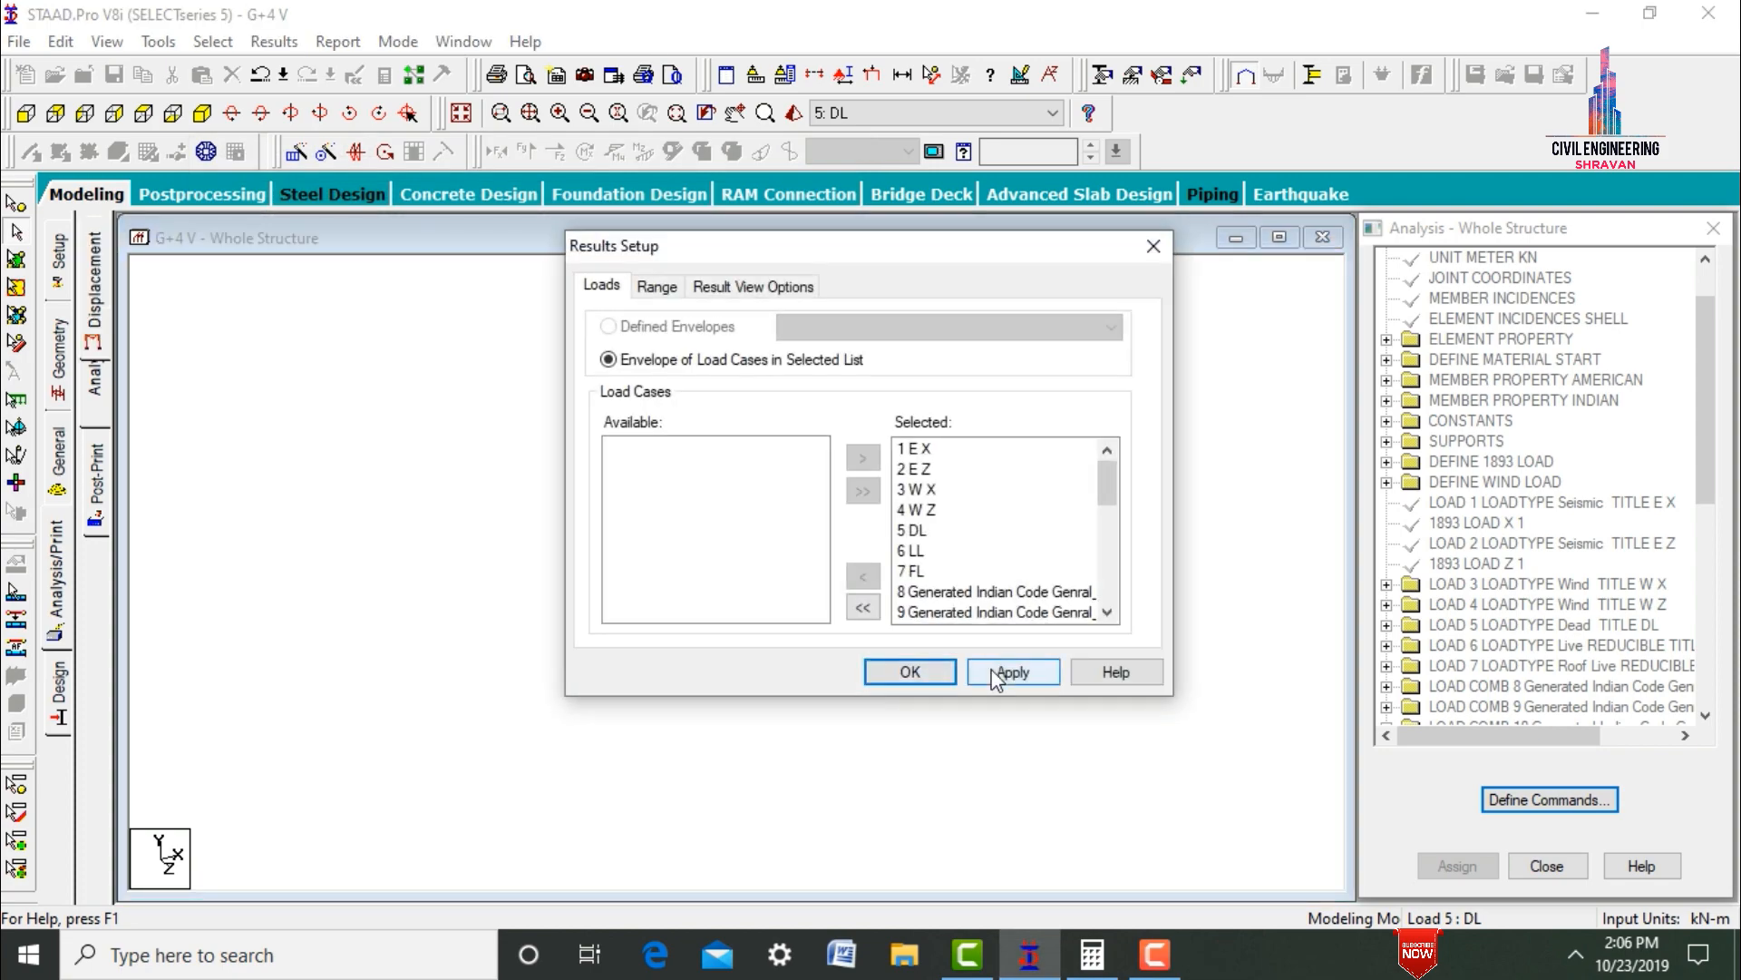
pyautogui.click(928, 676)
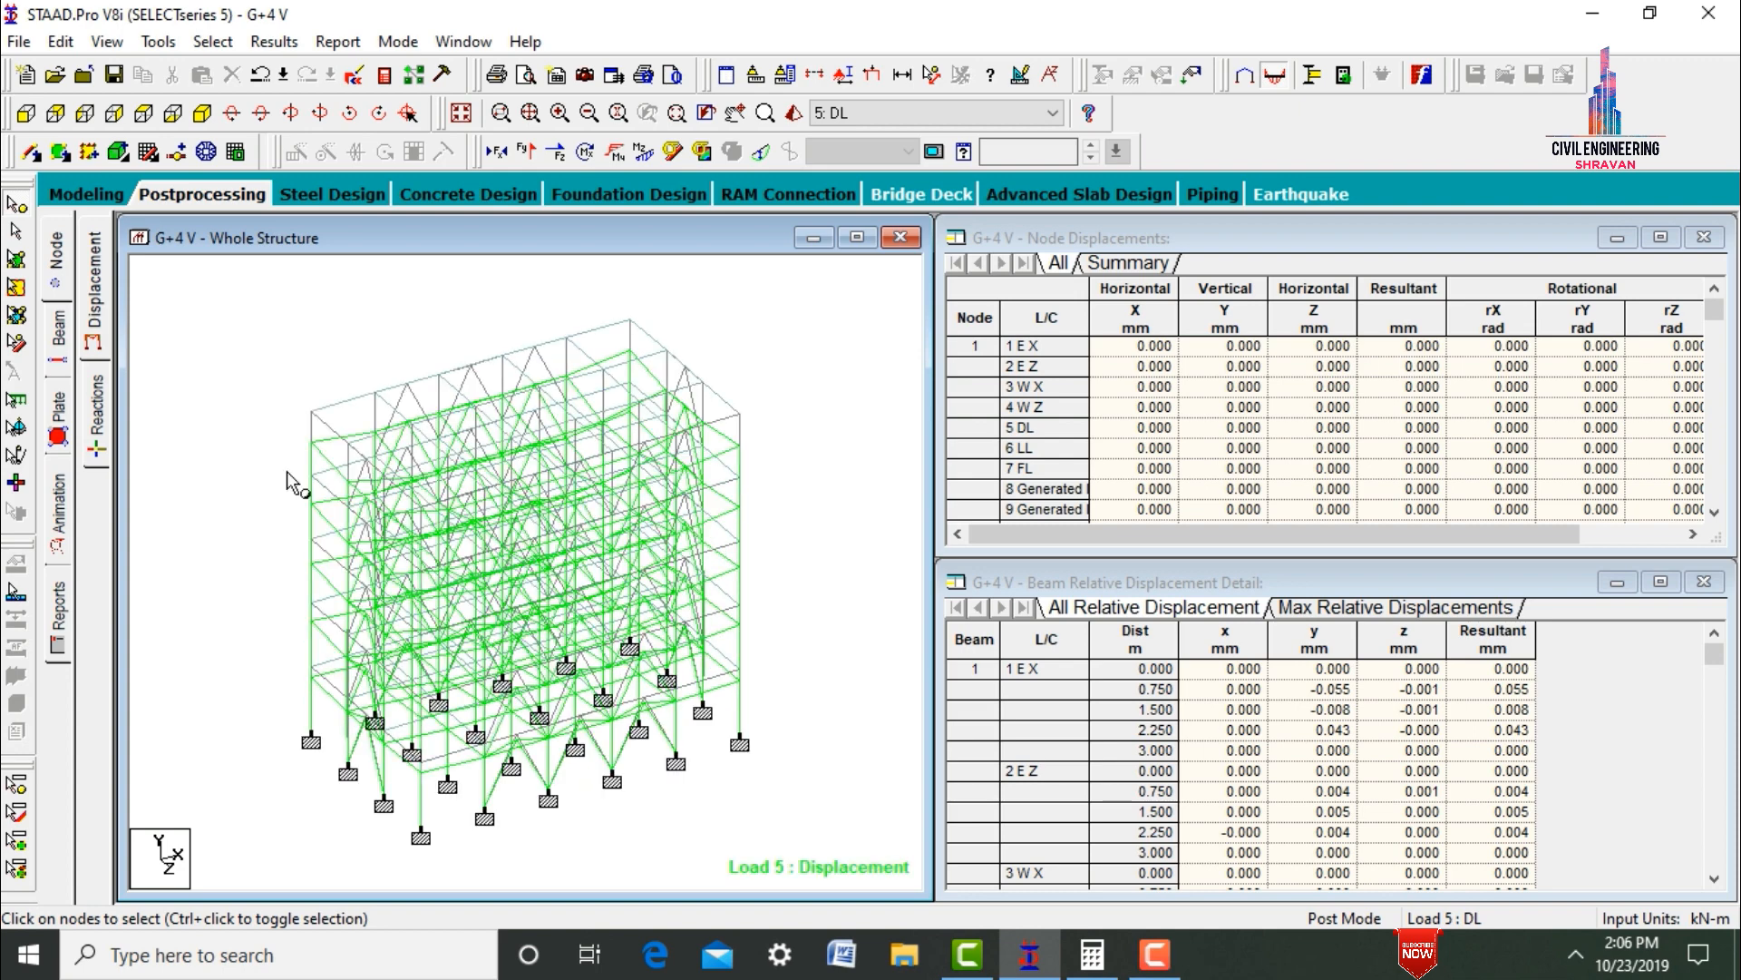
# - Examine the structure's displacement diagrams for load cases 1: E X through 7: FL in turn
pyautogui.click(849, 111)
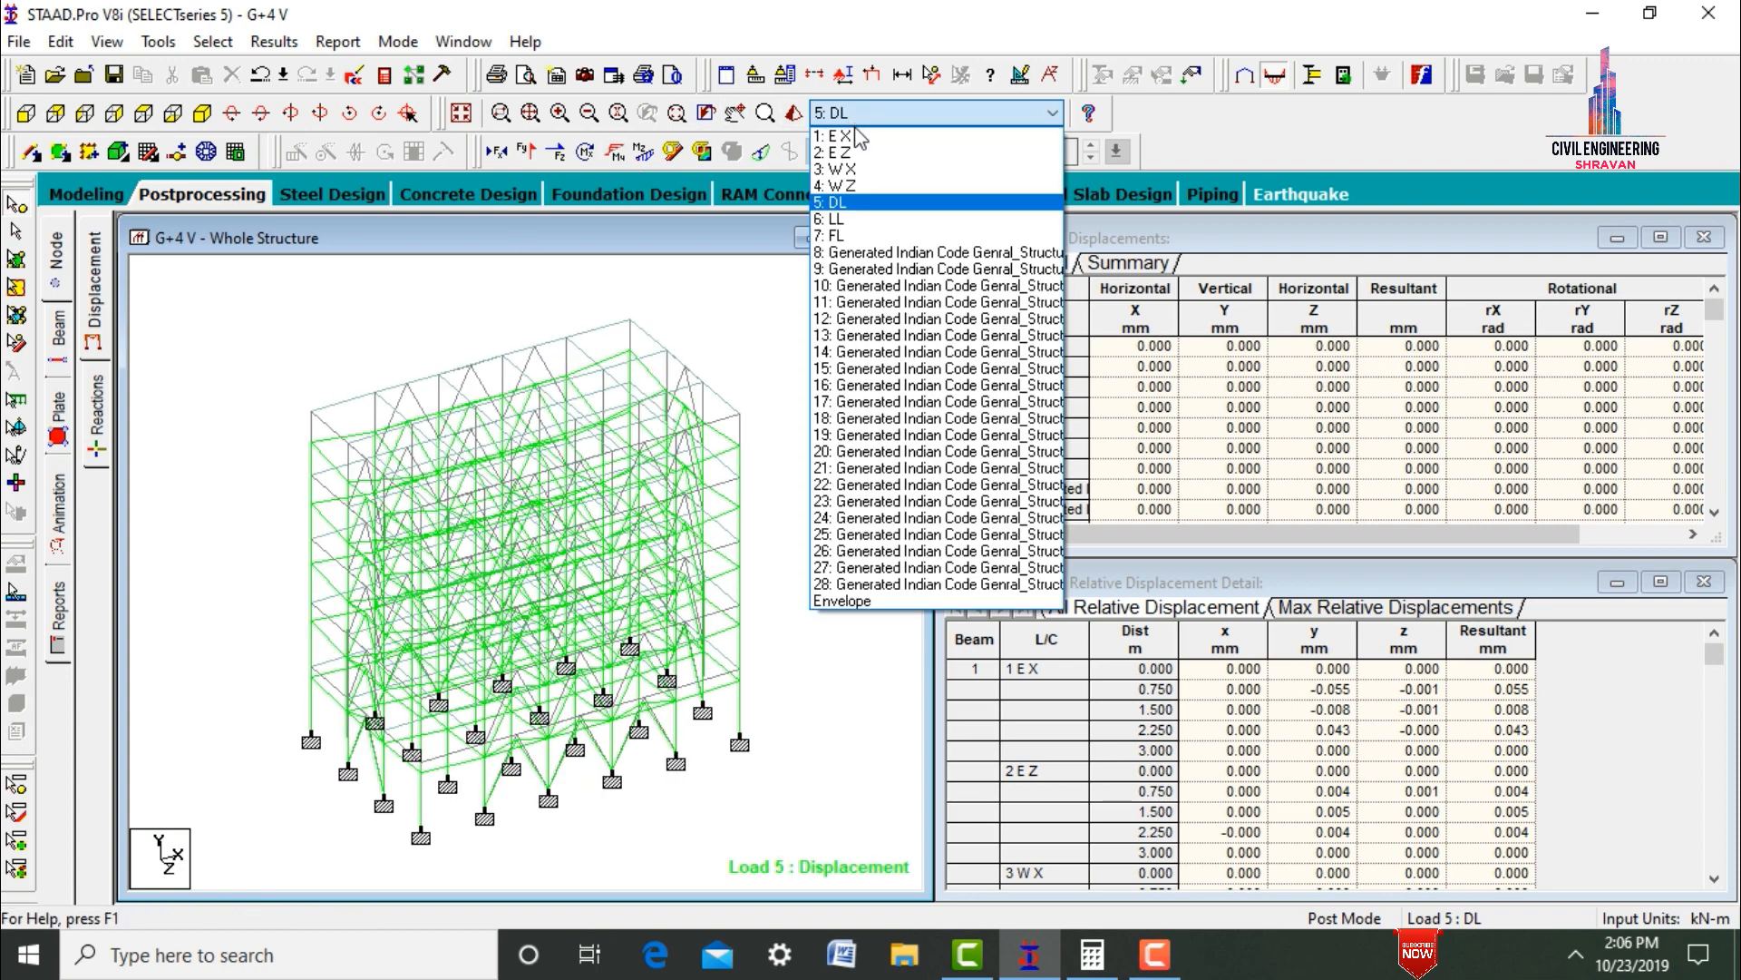
pyautogui.click(860, 137)
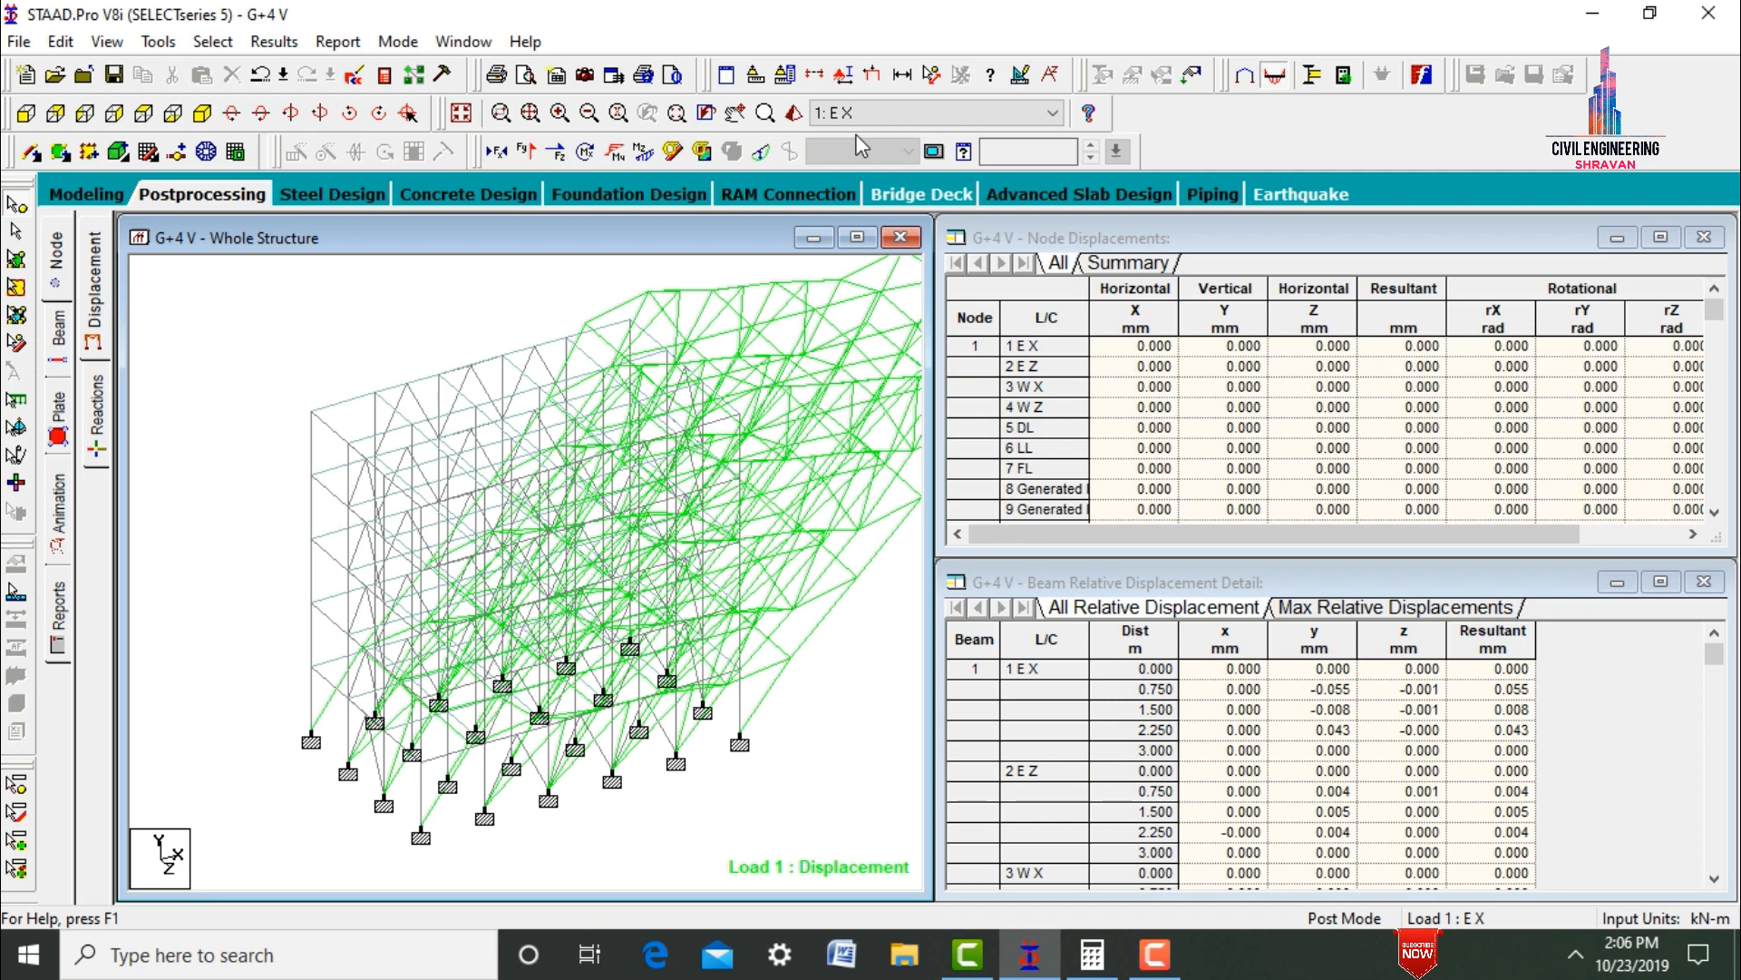
pyautogui.press('Down')
pyautogui.press('Down')
pyautogui.press('Down')
pyautogui.press('Down')
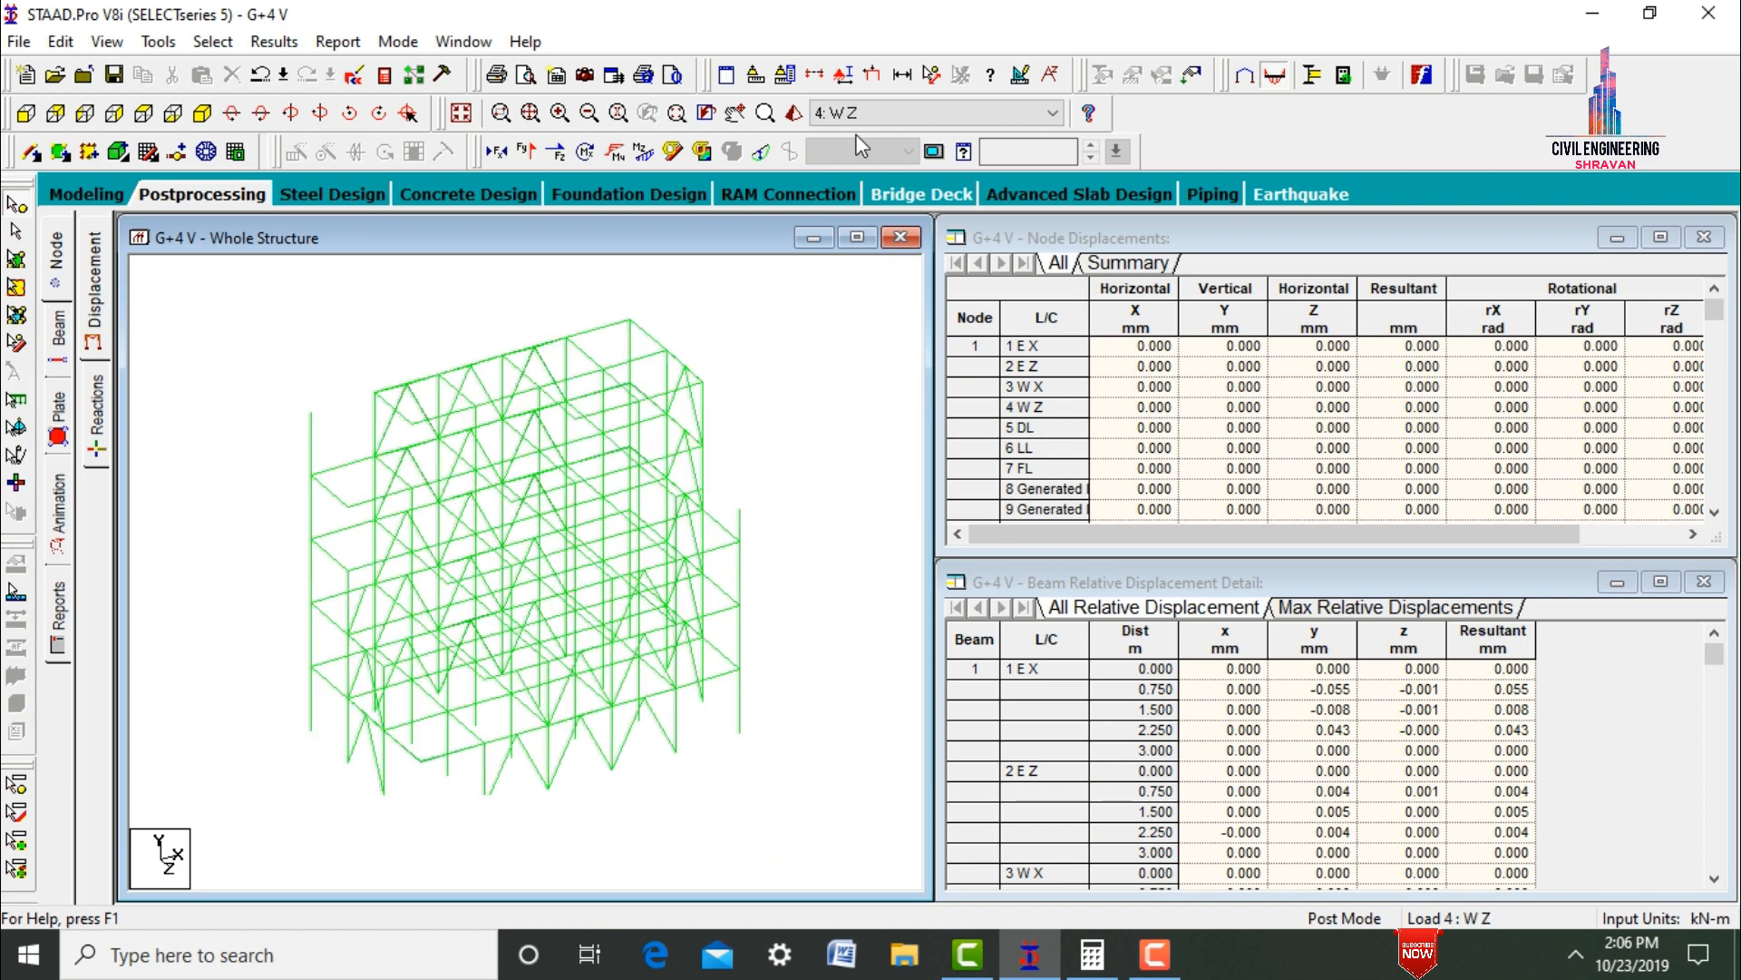
pyautogui.press('Down')
pyautogui.press('Down')
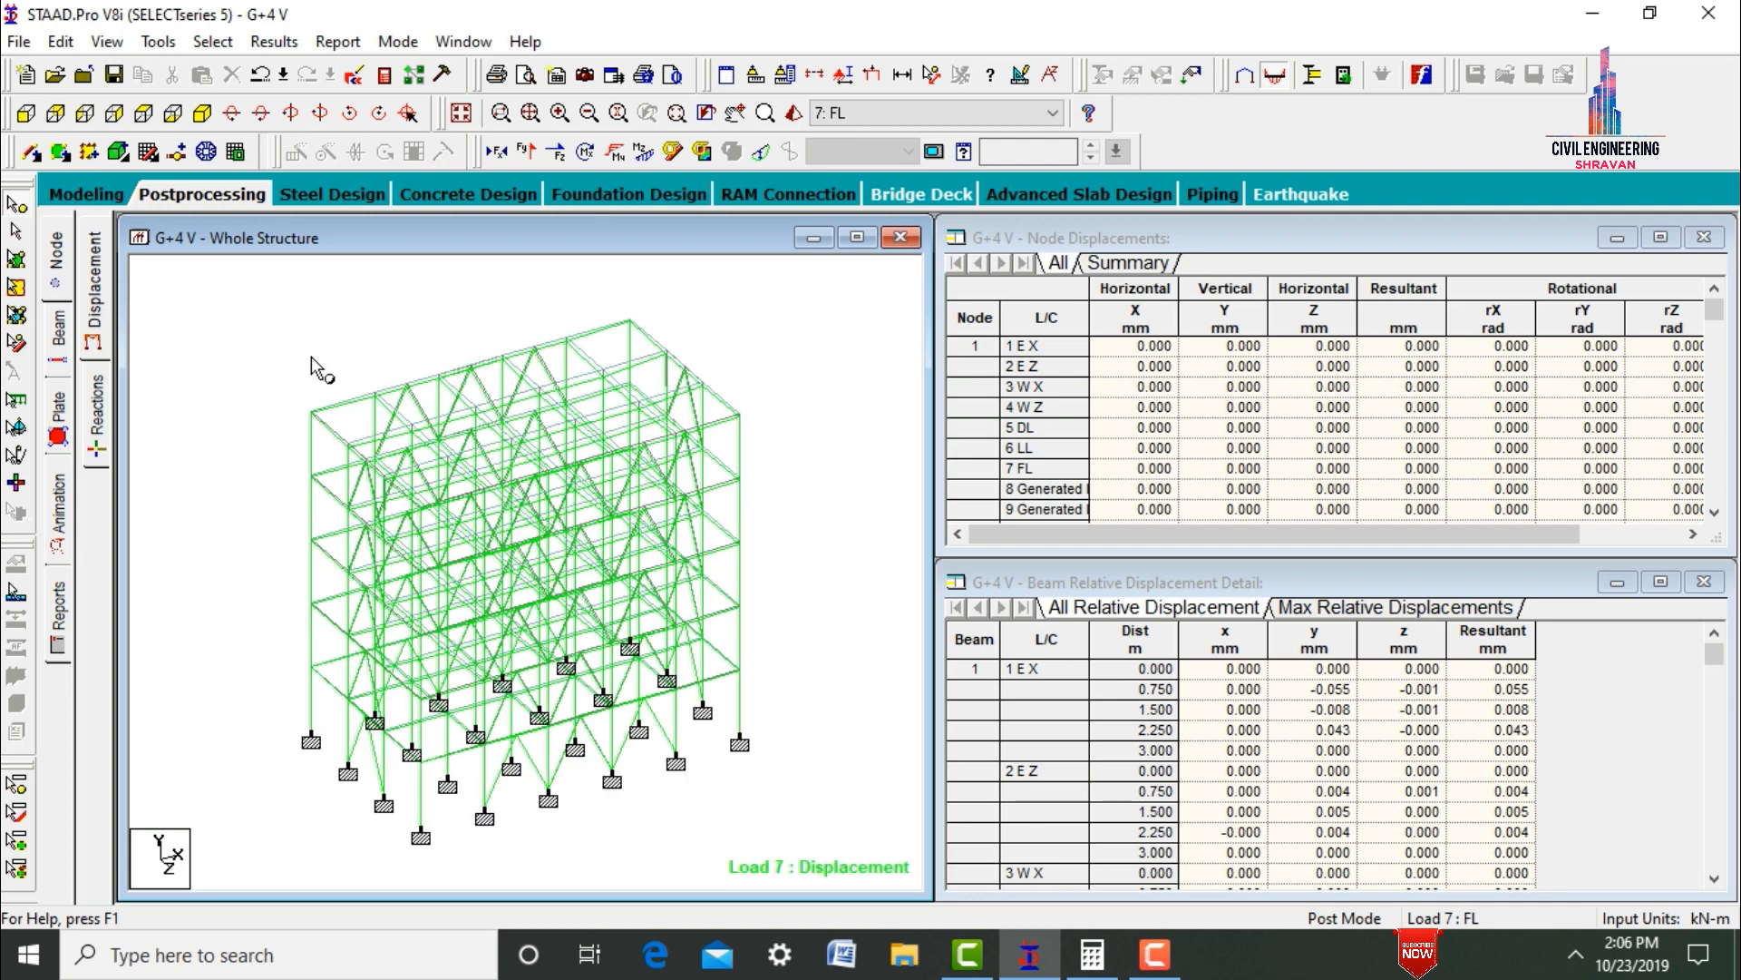
# - Open the beam forces results and replace the Bending Z diagram with the Shear Y diagram
pyautogui.click(64, 337)
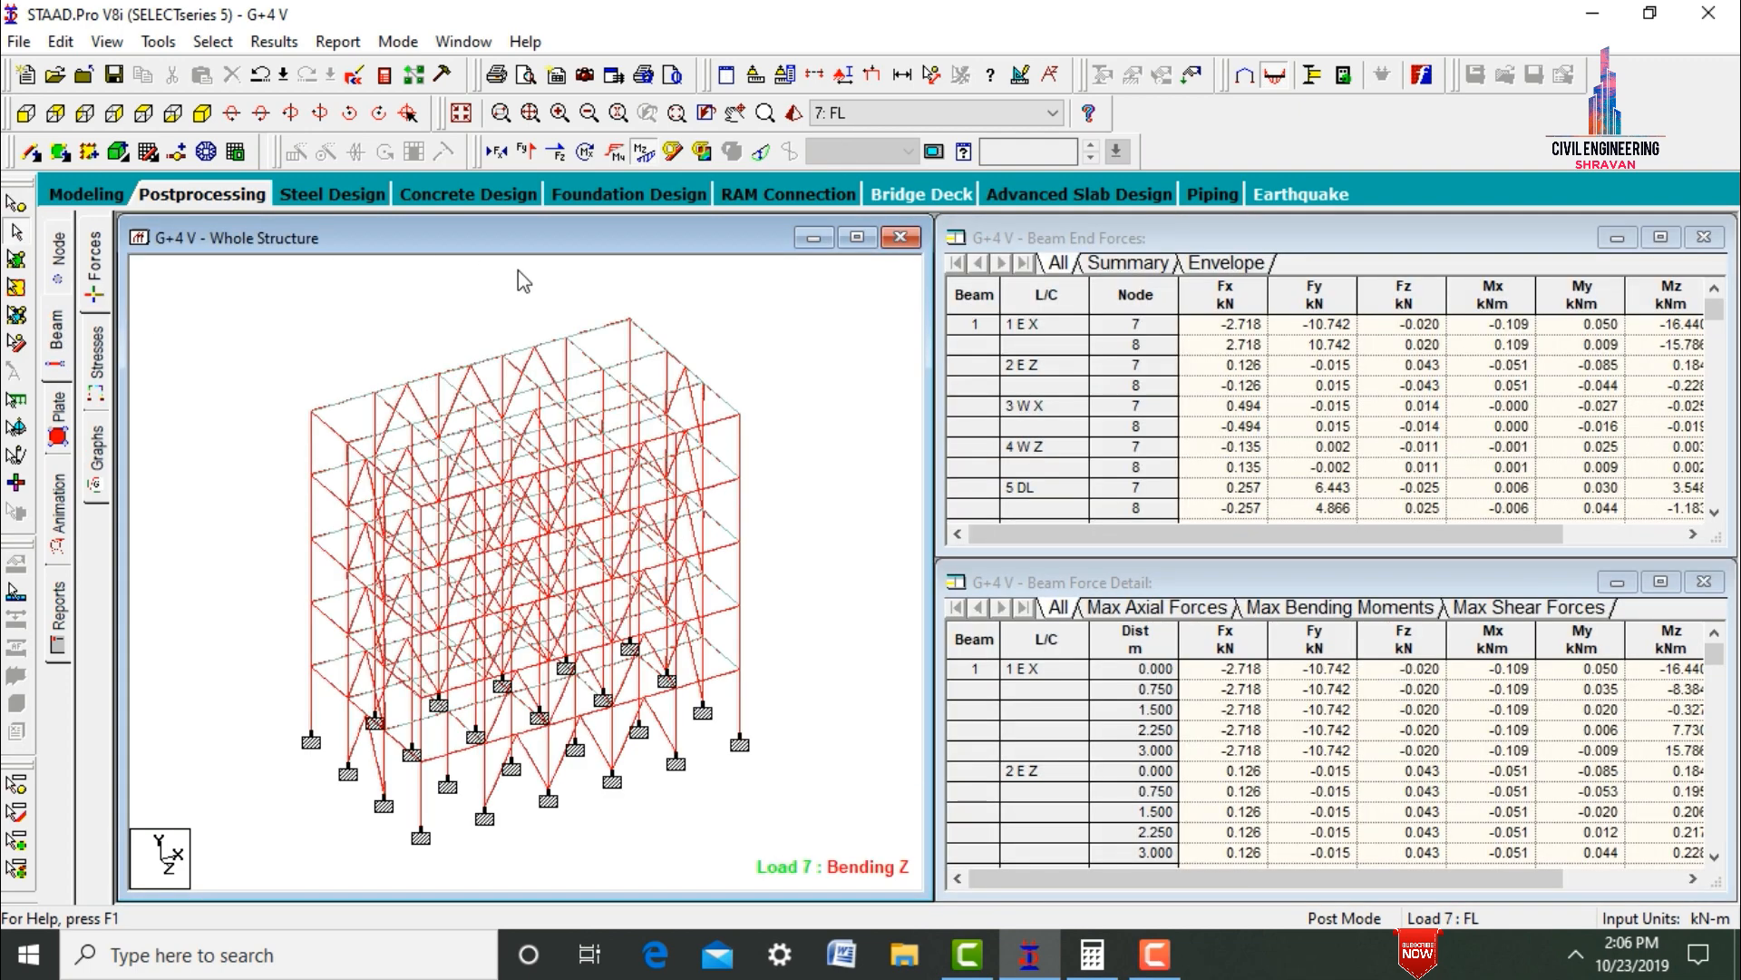
pyautogui.click(646, 153)
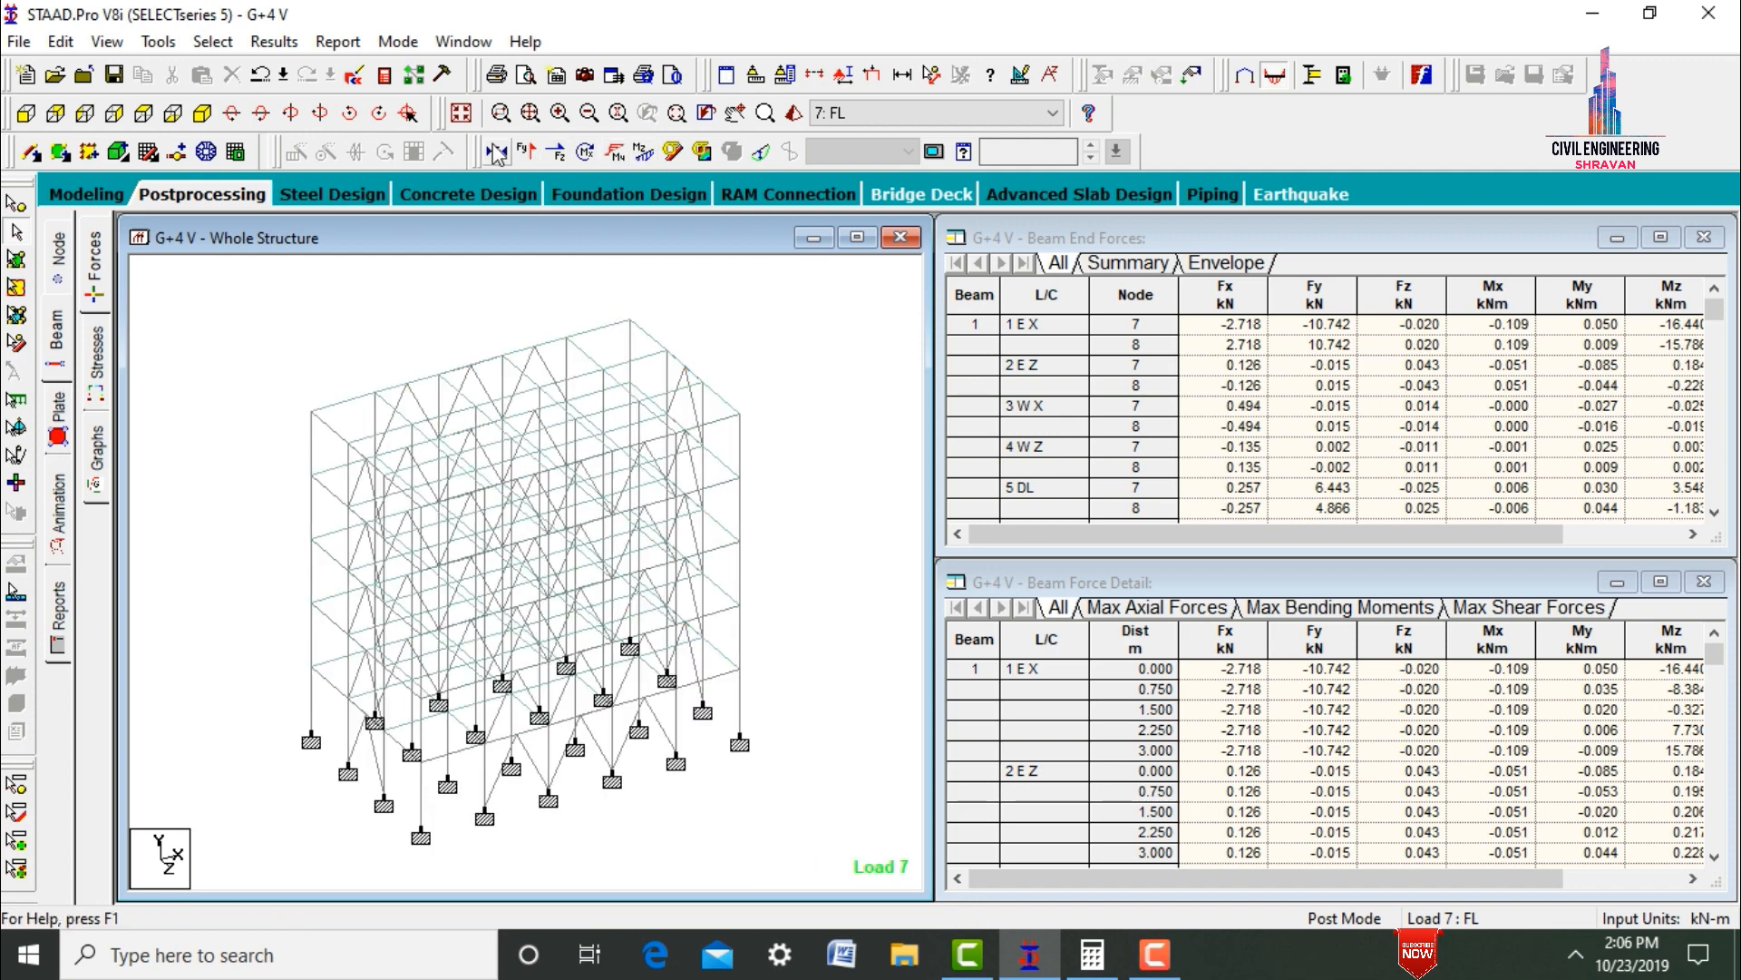
pyautogui.click(526, 151)
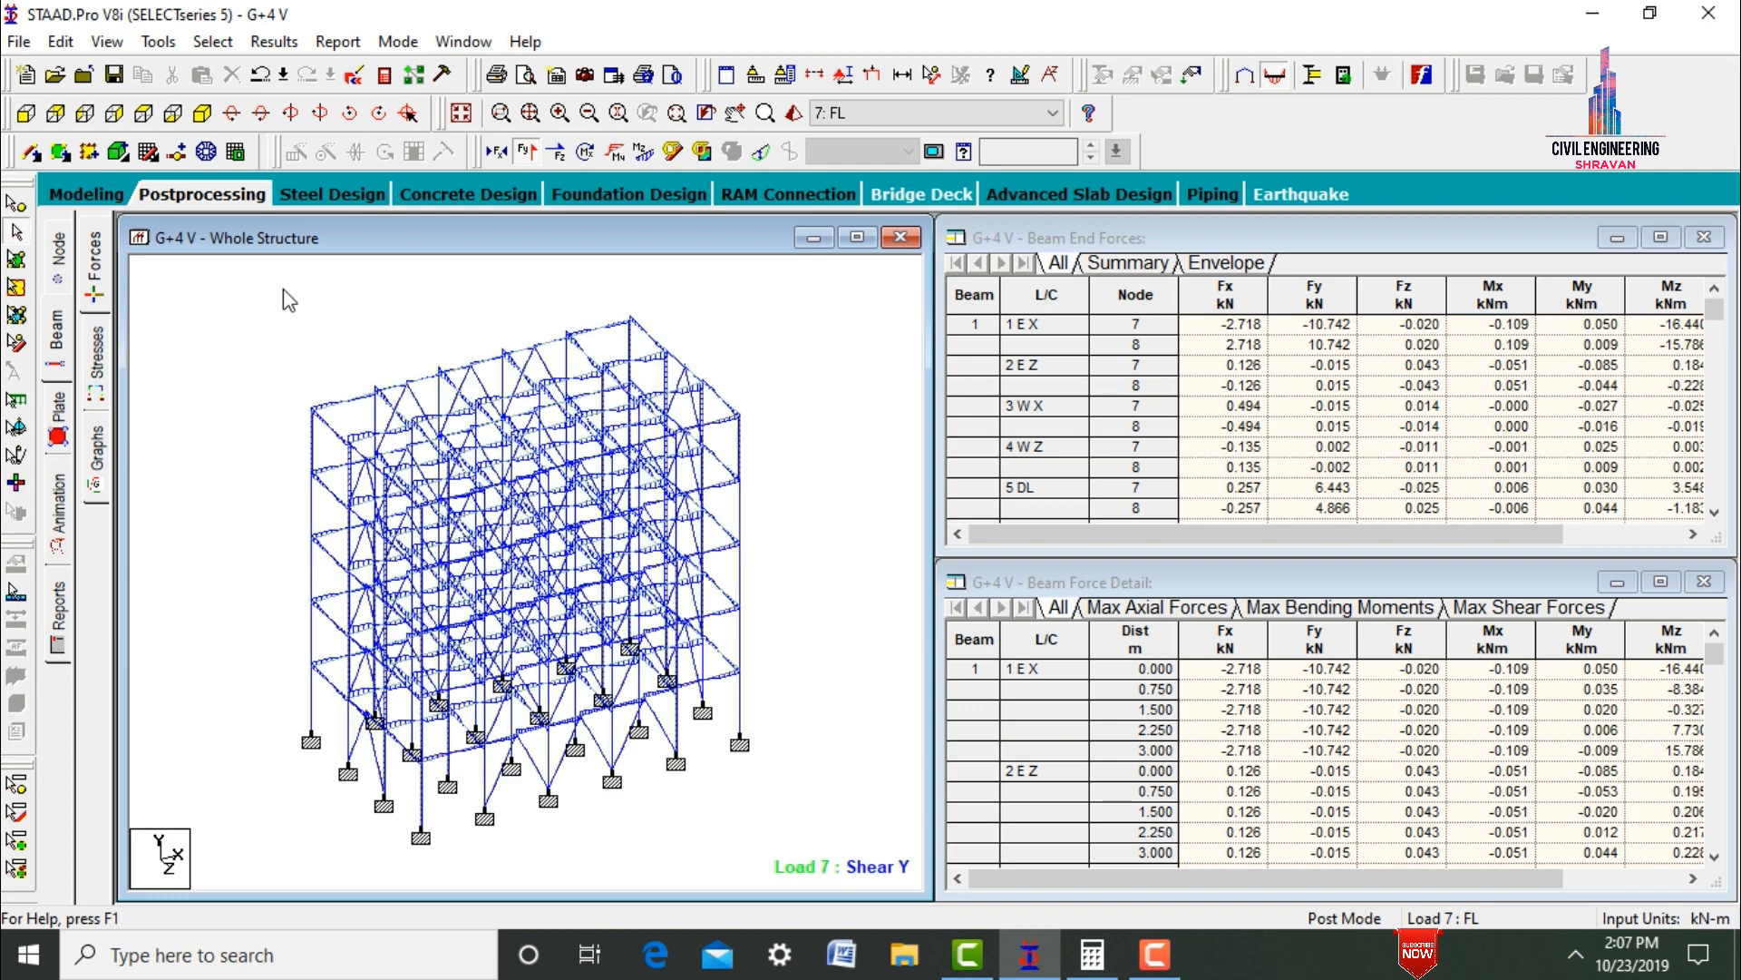
# - Examine the Shear Y diagrams for load case 5: DL back to 1: E X, and forward through 6: LL
pyautogui.click(853, 113)
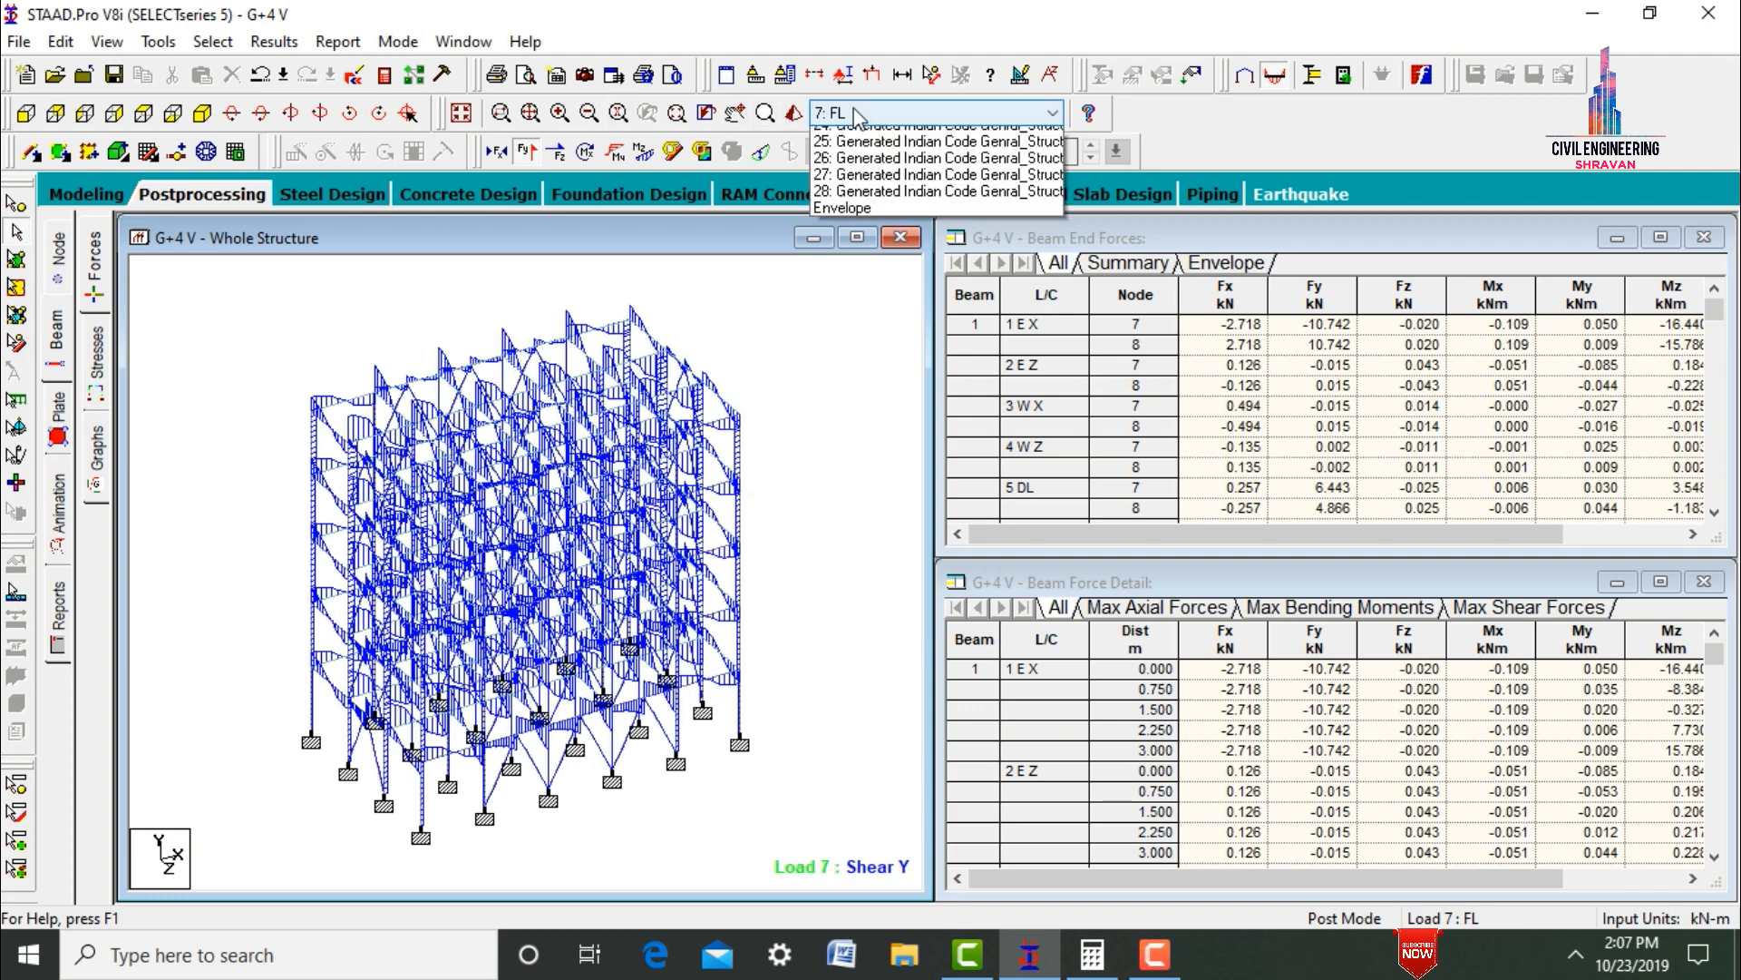
pyautogui.click(855, 202)
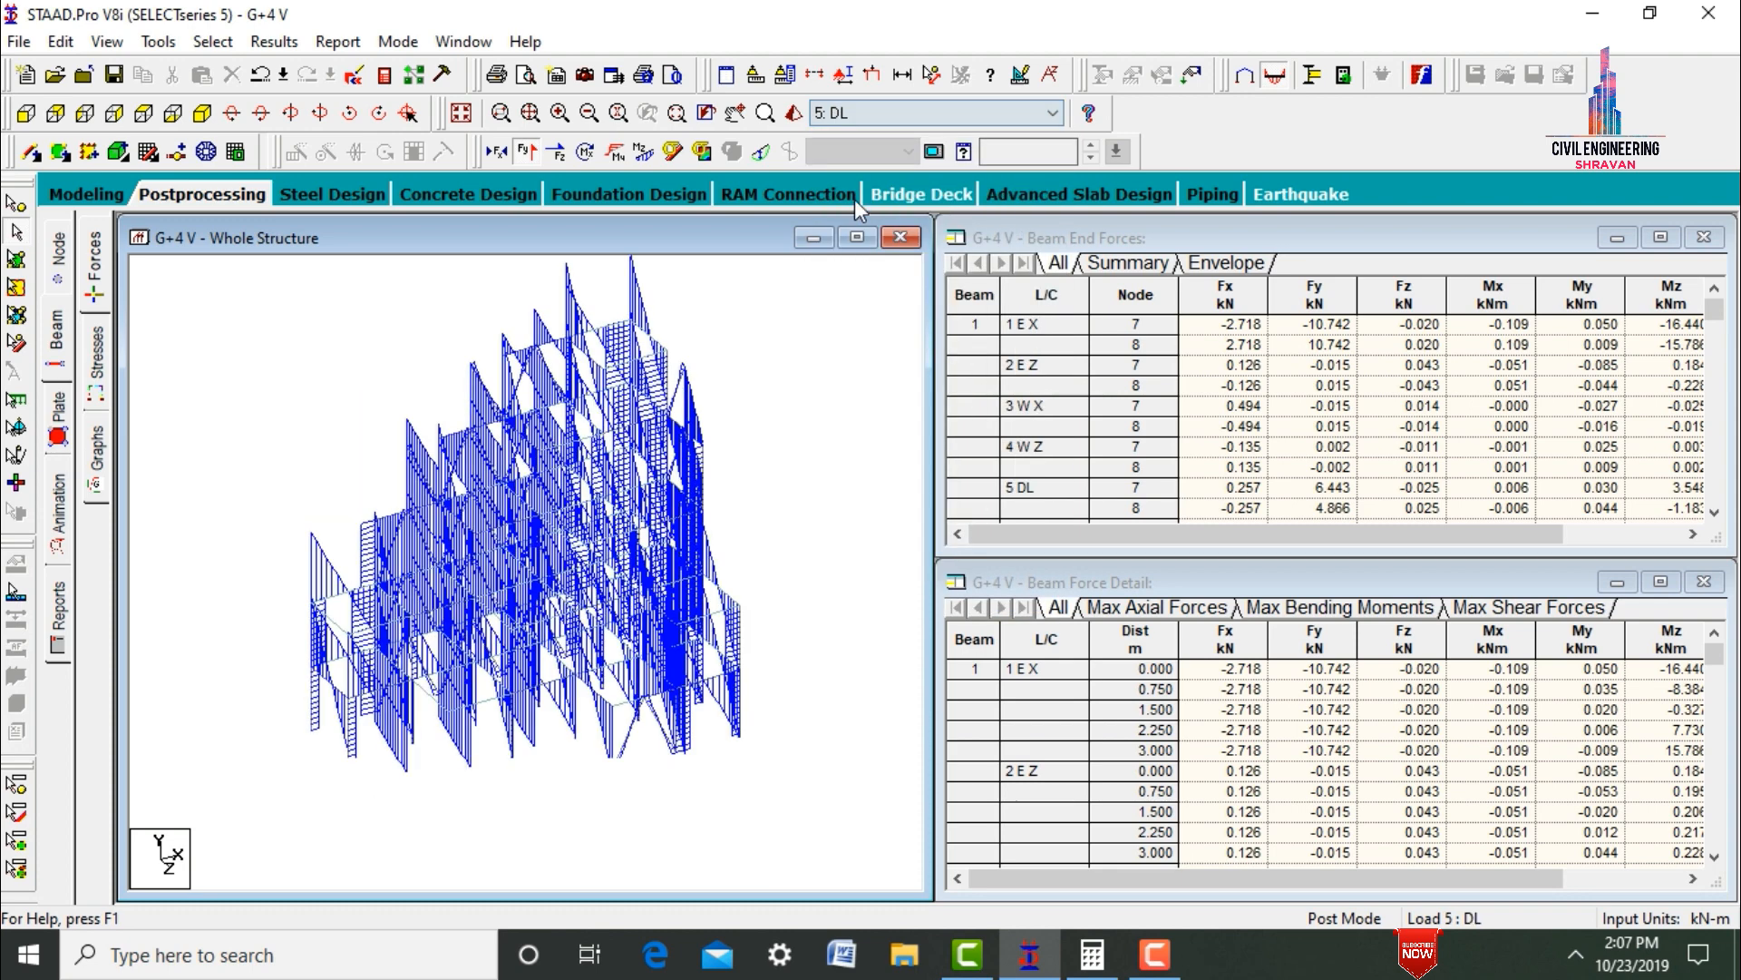
pyautogui.press('Up')
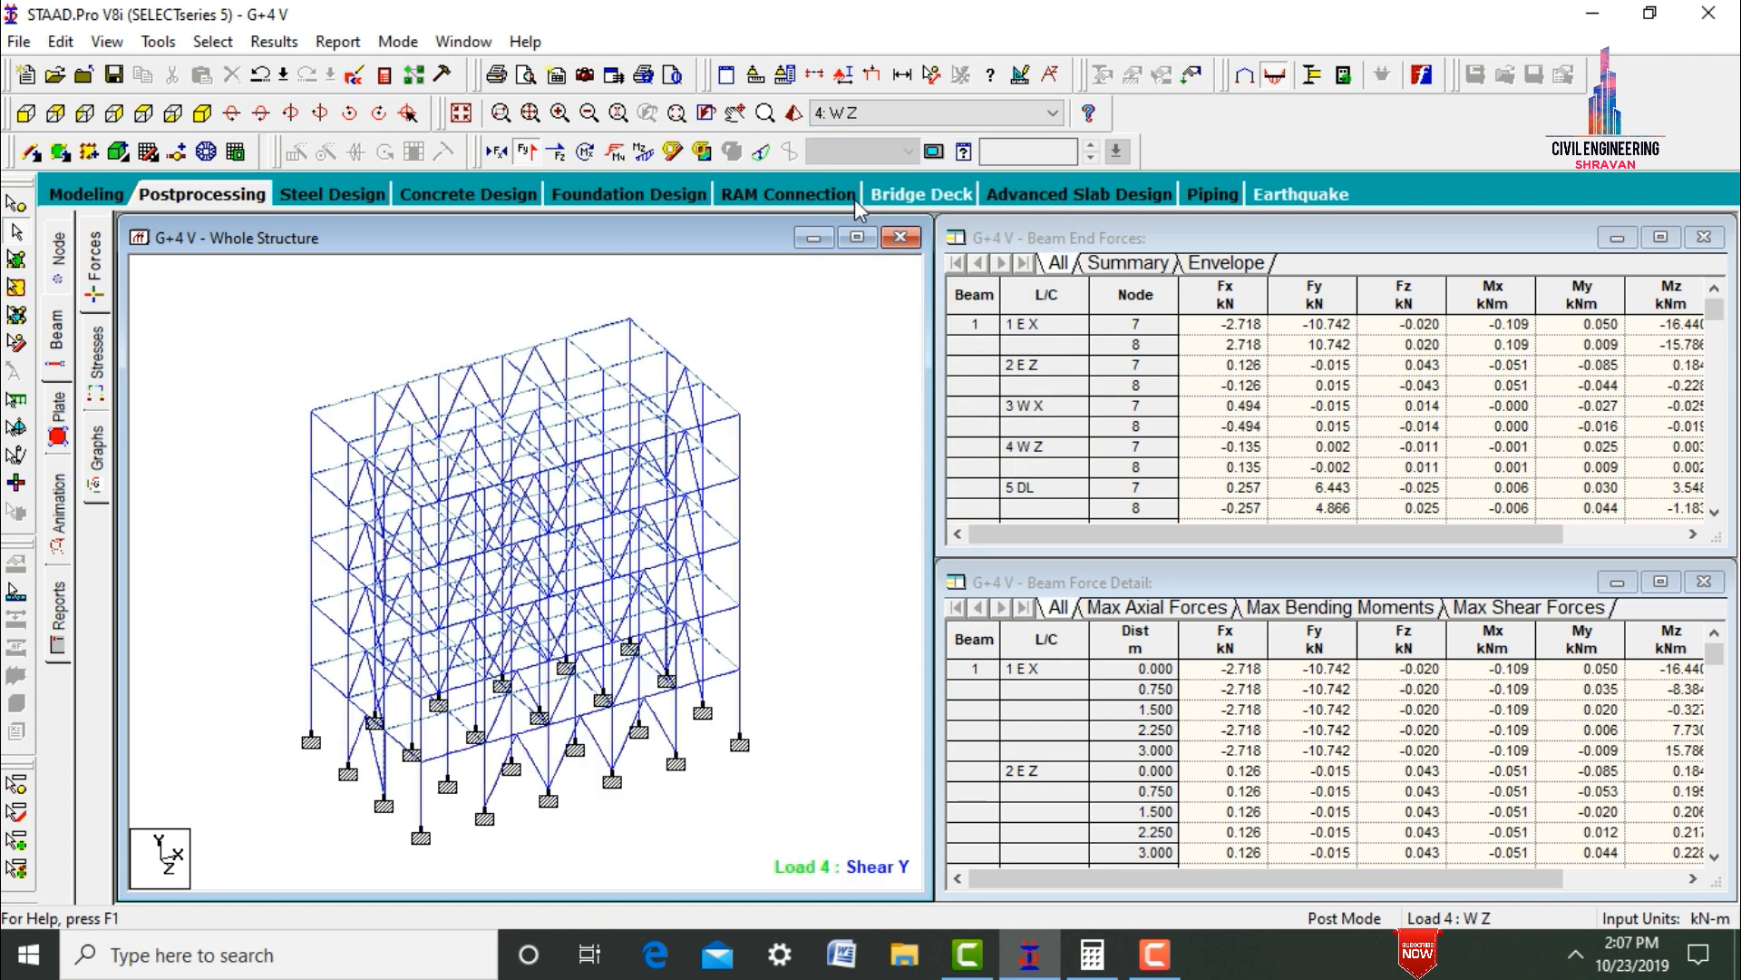
pyautogui.press('Up')
pyautogui.press('Up')
pyautogui.press('Up')
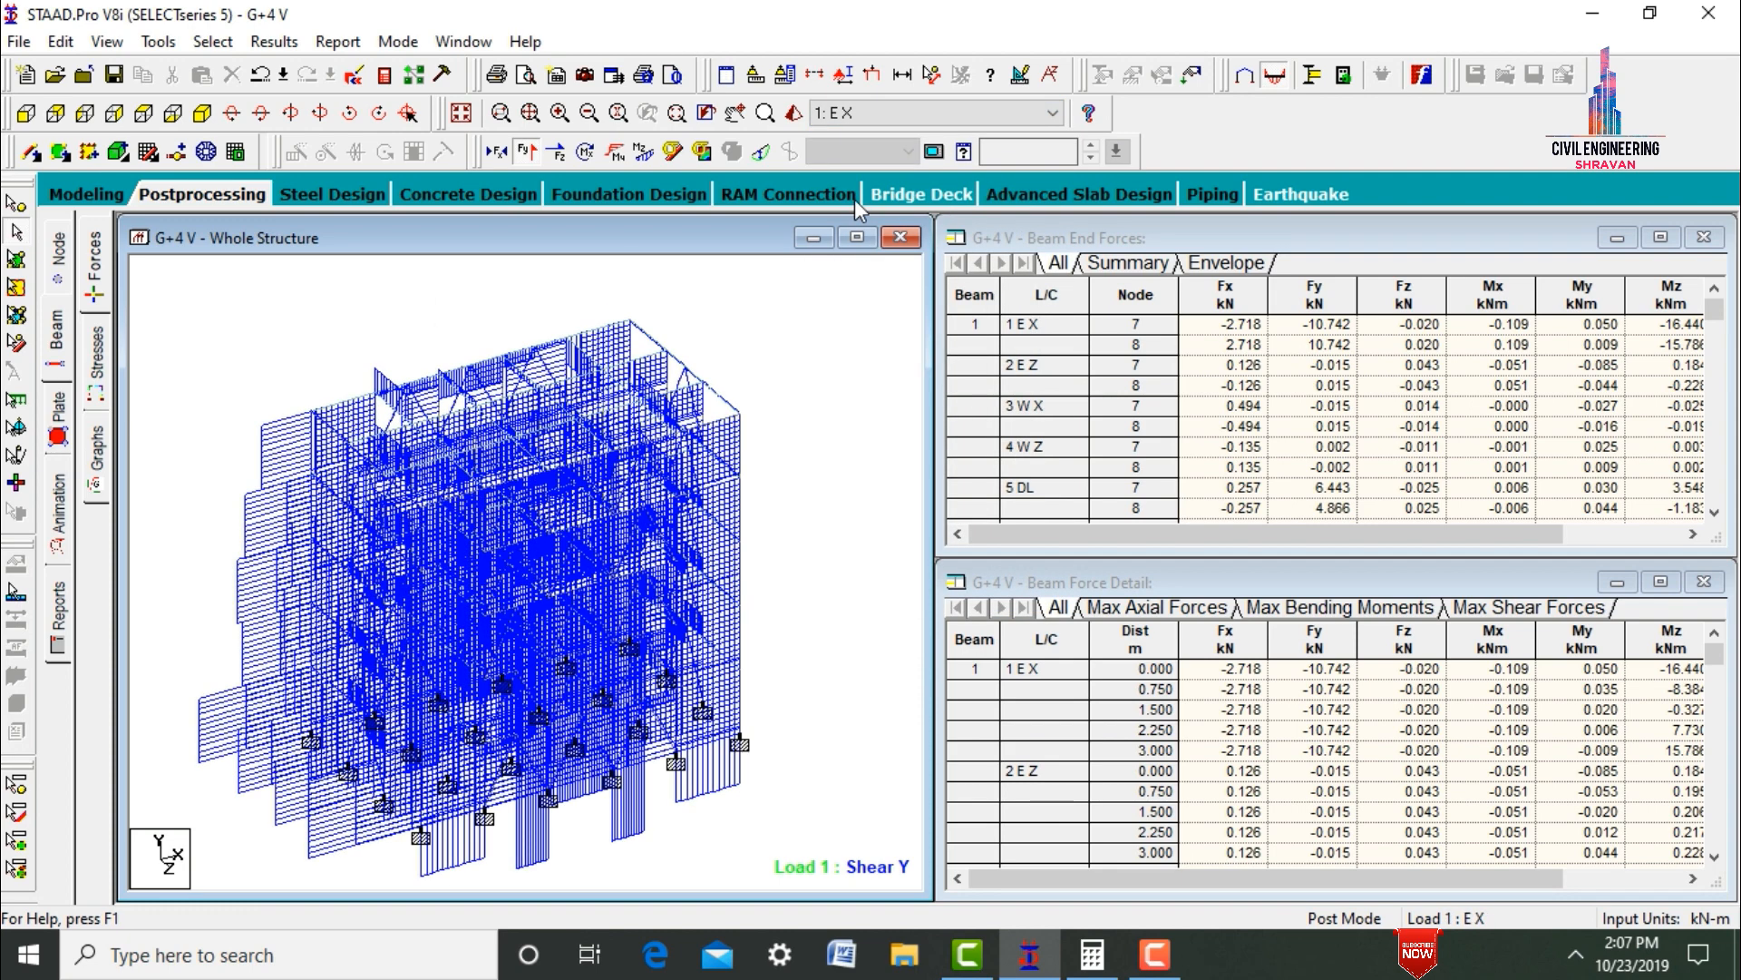
pyautogui.press('Down')
pyautogui.press('Down')
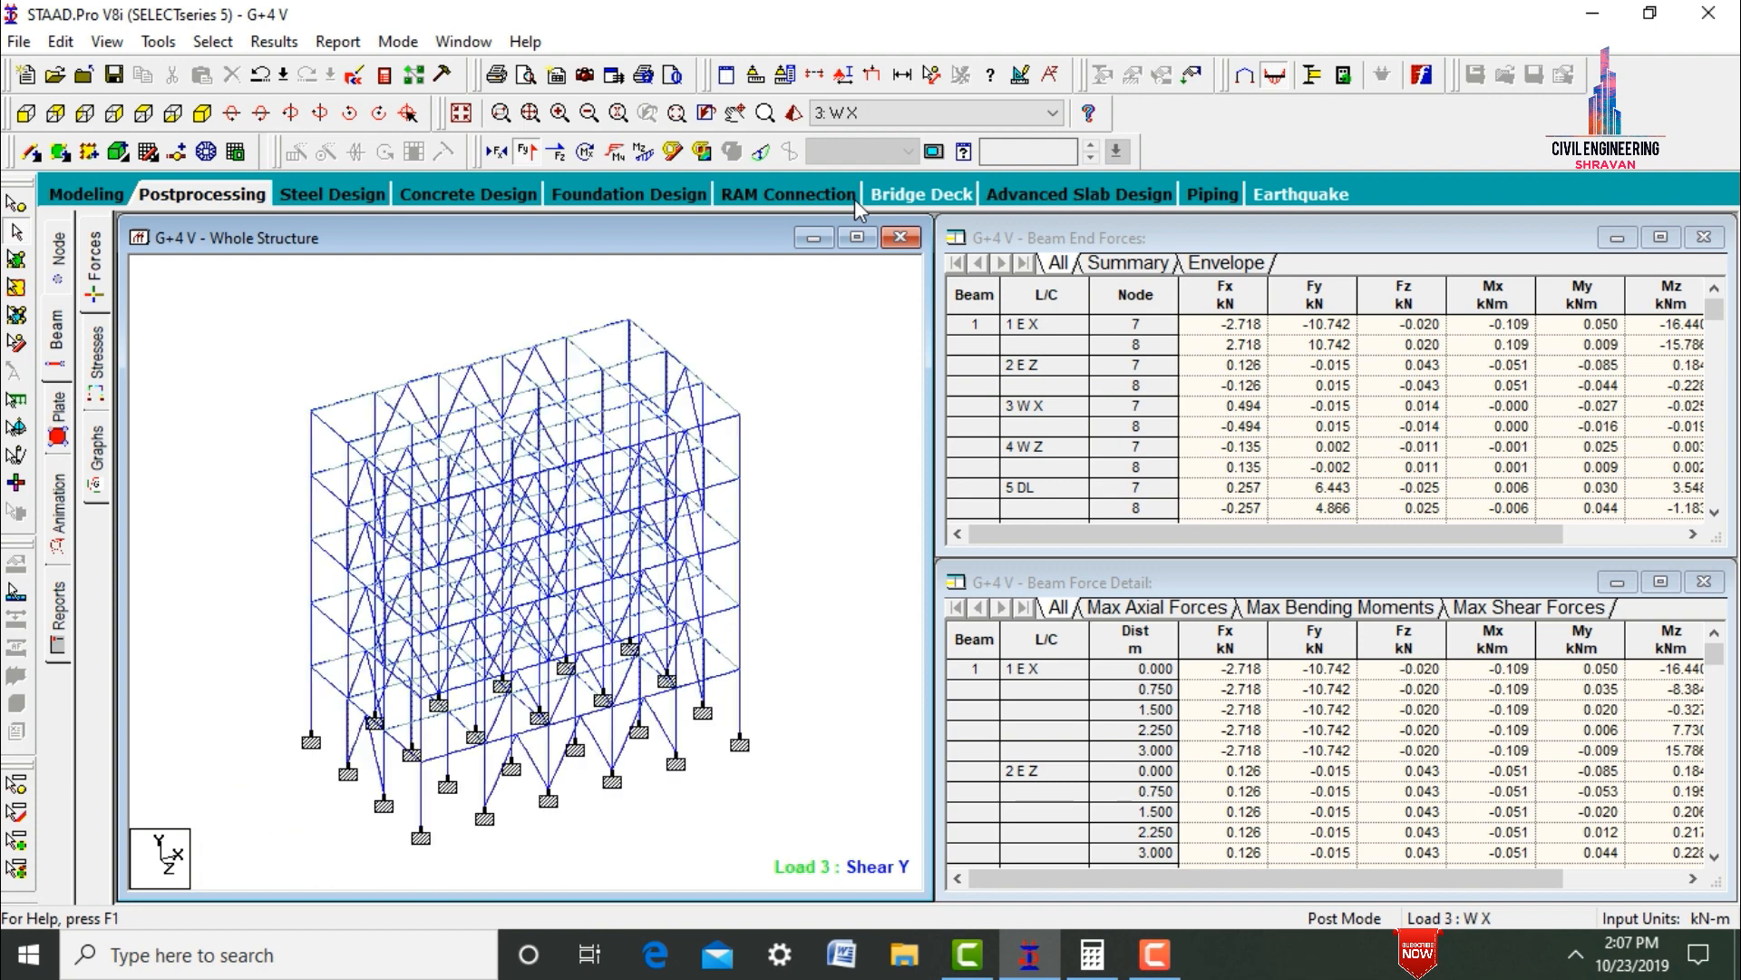
pyautogui.press('Down')
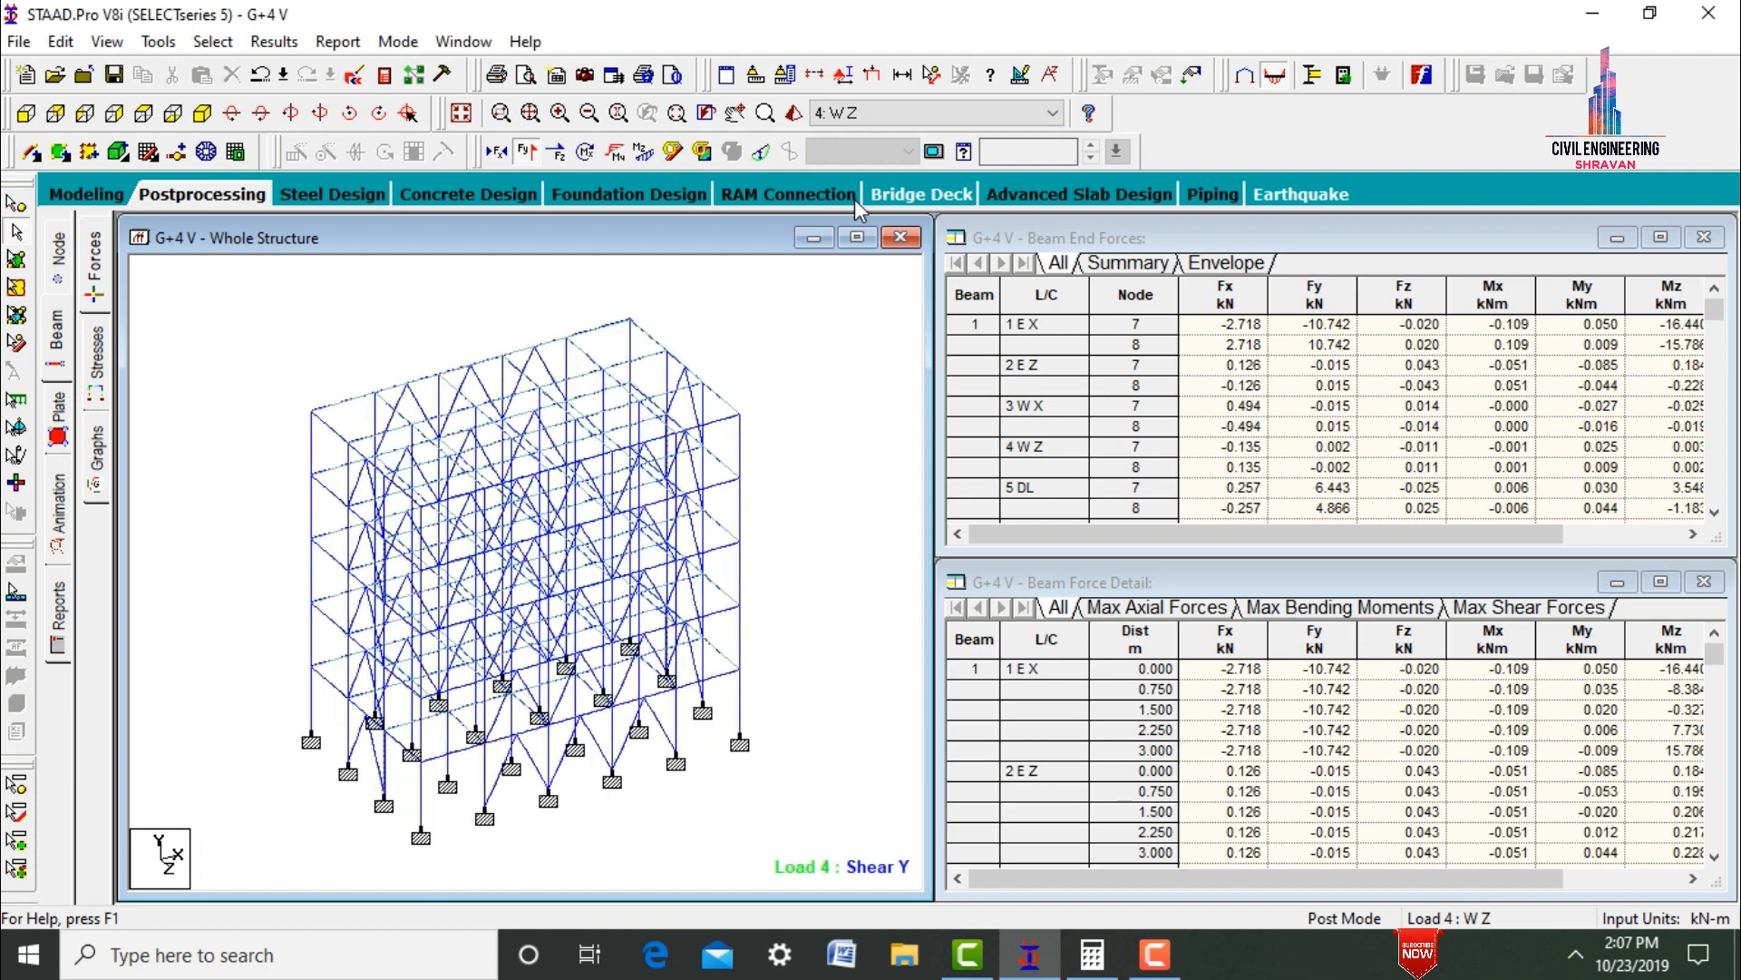
pyautogui.press('Down')
pyautogui.press('Down')
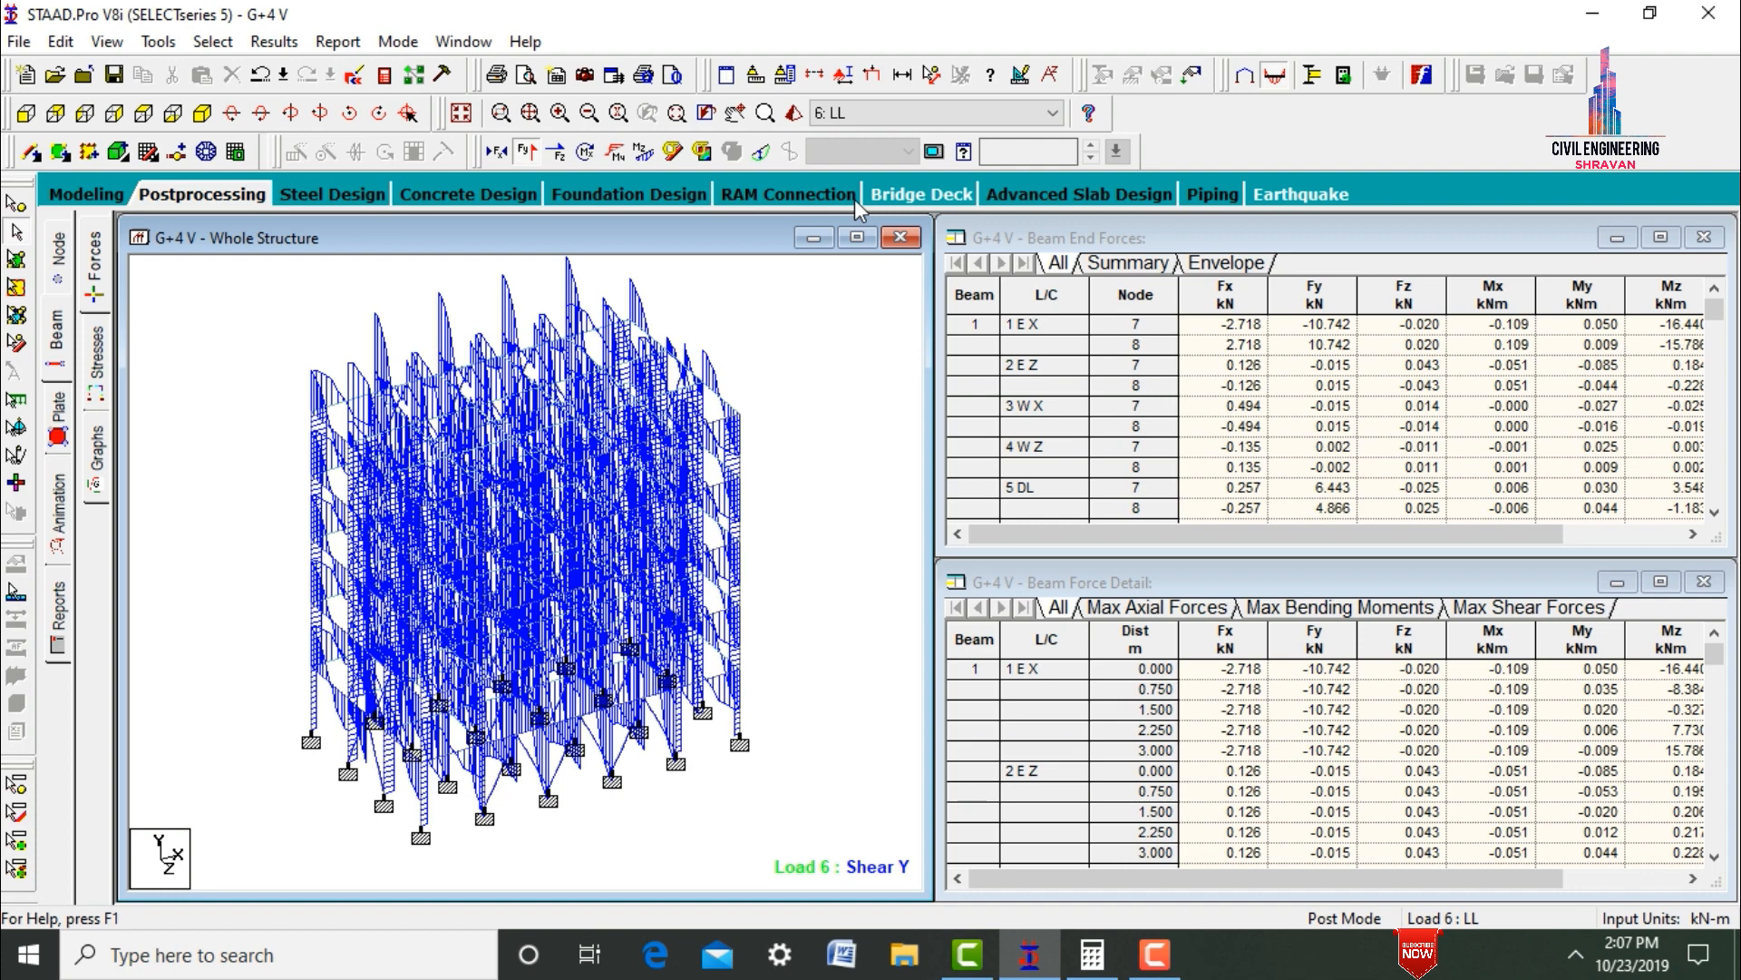
# - Replace the Shear Y diagram with Bending Z and display it for load case 5: DL
pyautogui.click(645, 149)
pyautogui.click(527, 151)
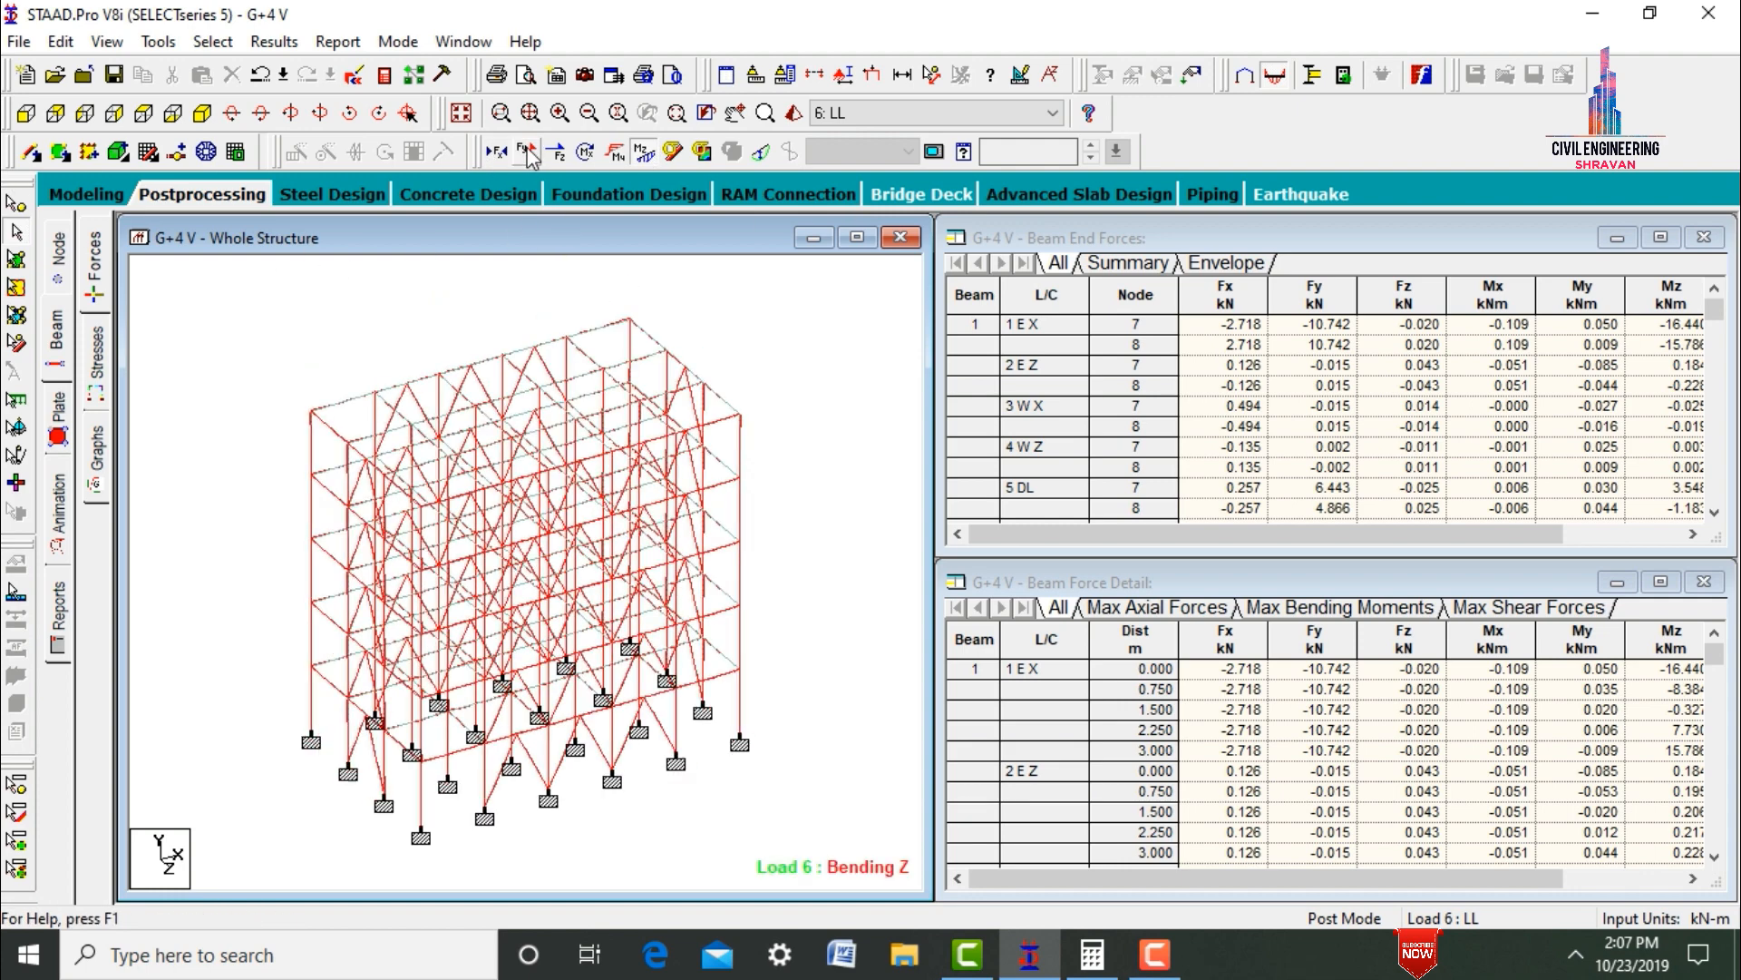
pyautogui.click(893, 112)
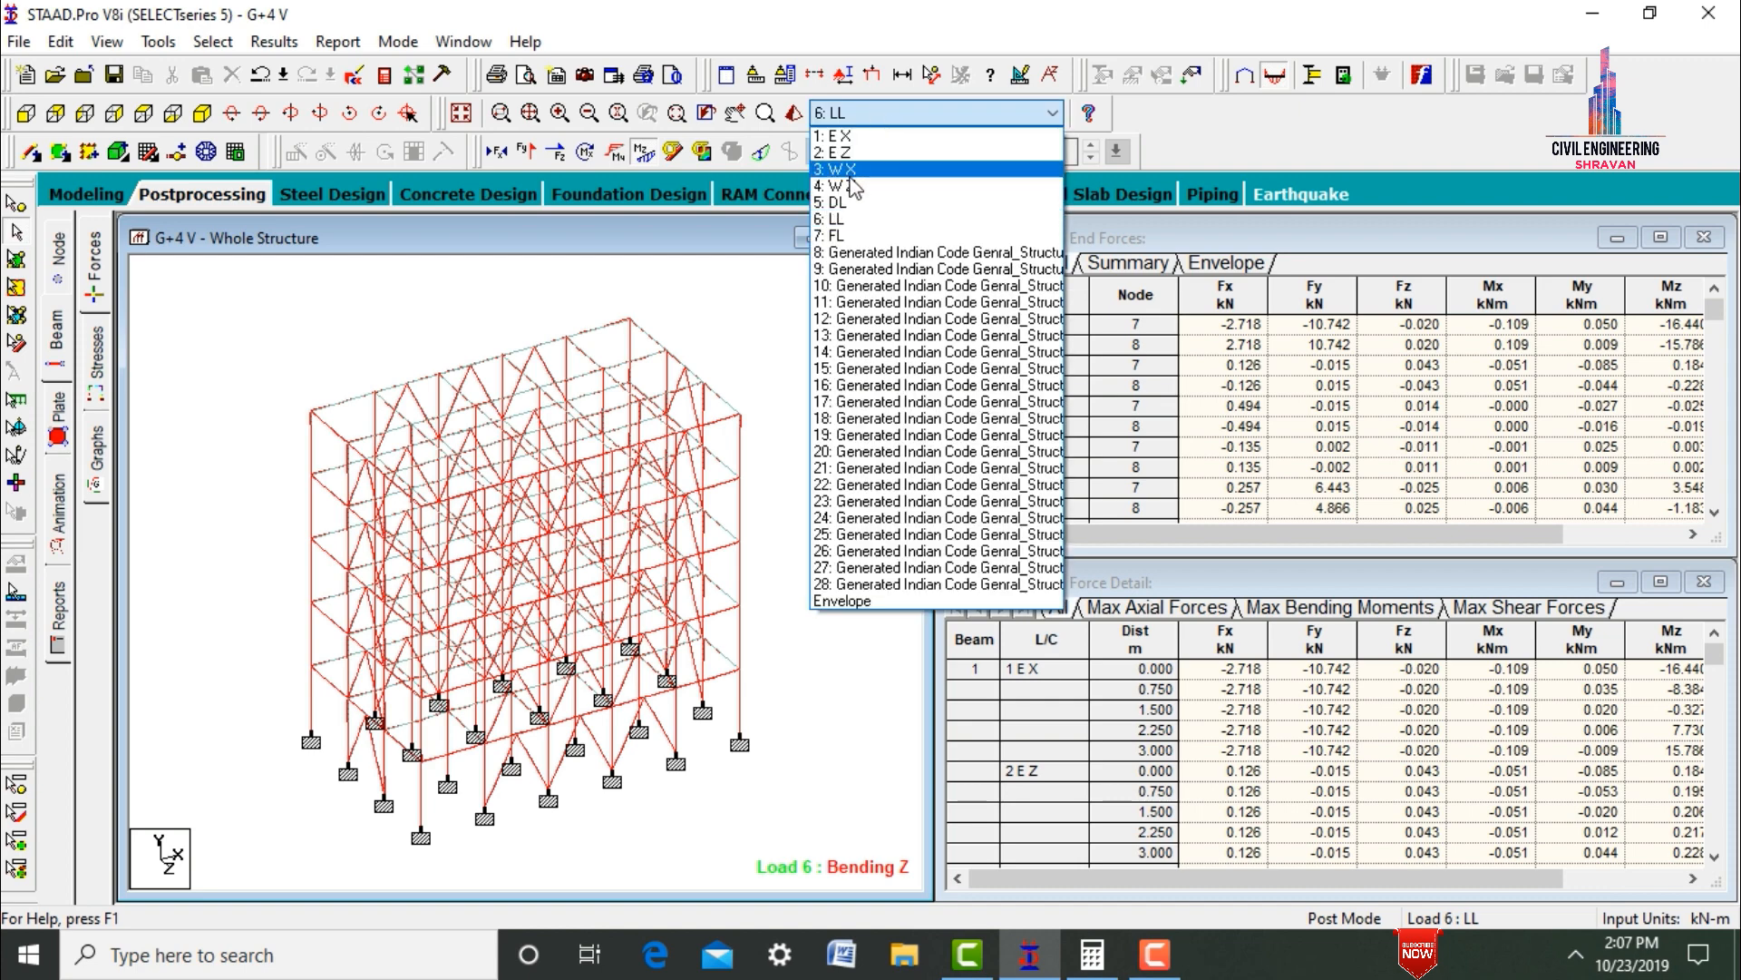
pyautogui.click(834, 203)
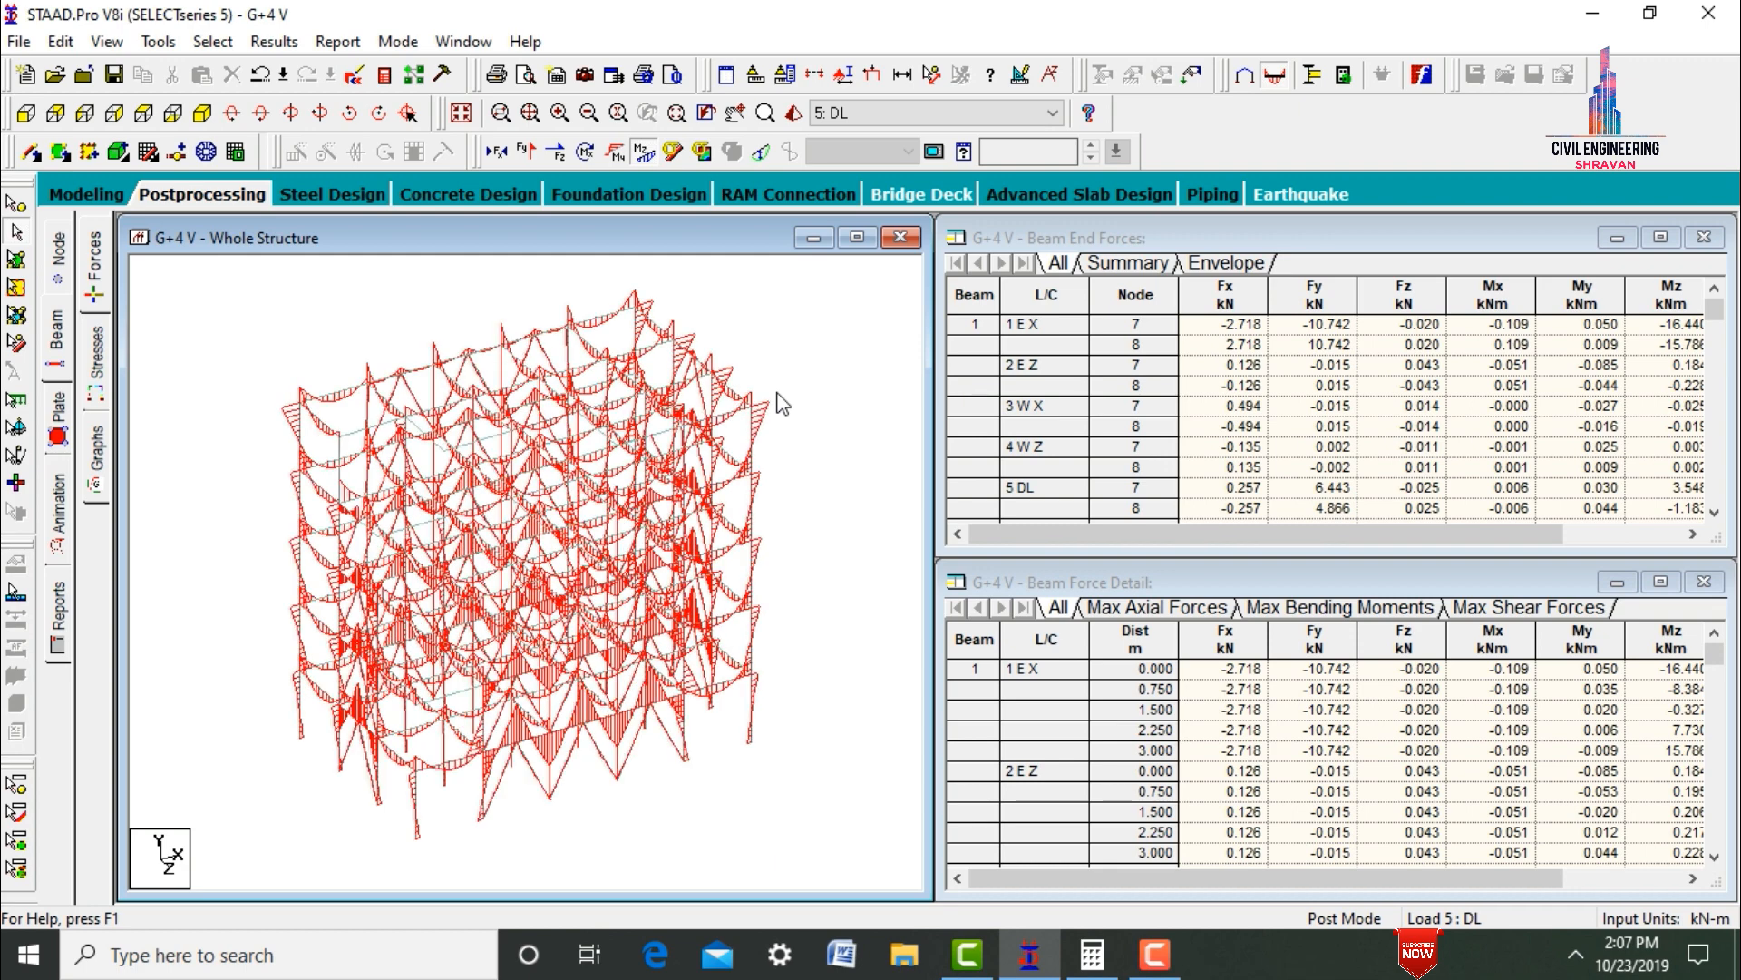
# - Examine the Bending Z diagrams for load cases 1: E X through 6: LL in turn
pyautogui.click(844, 114)
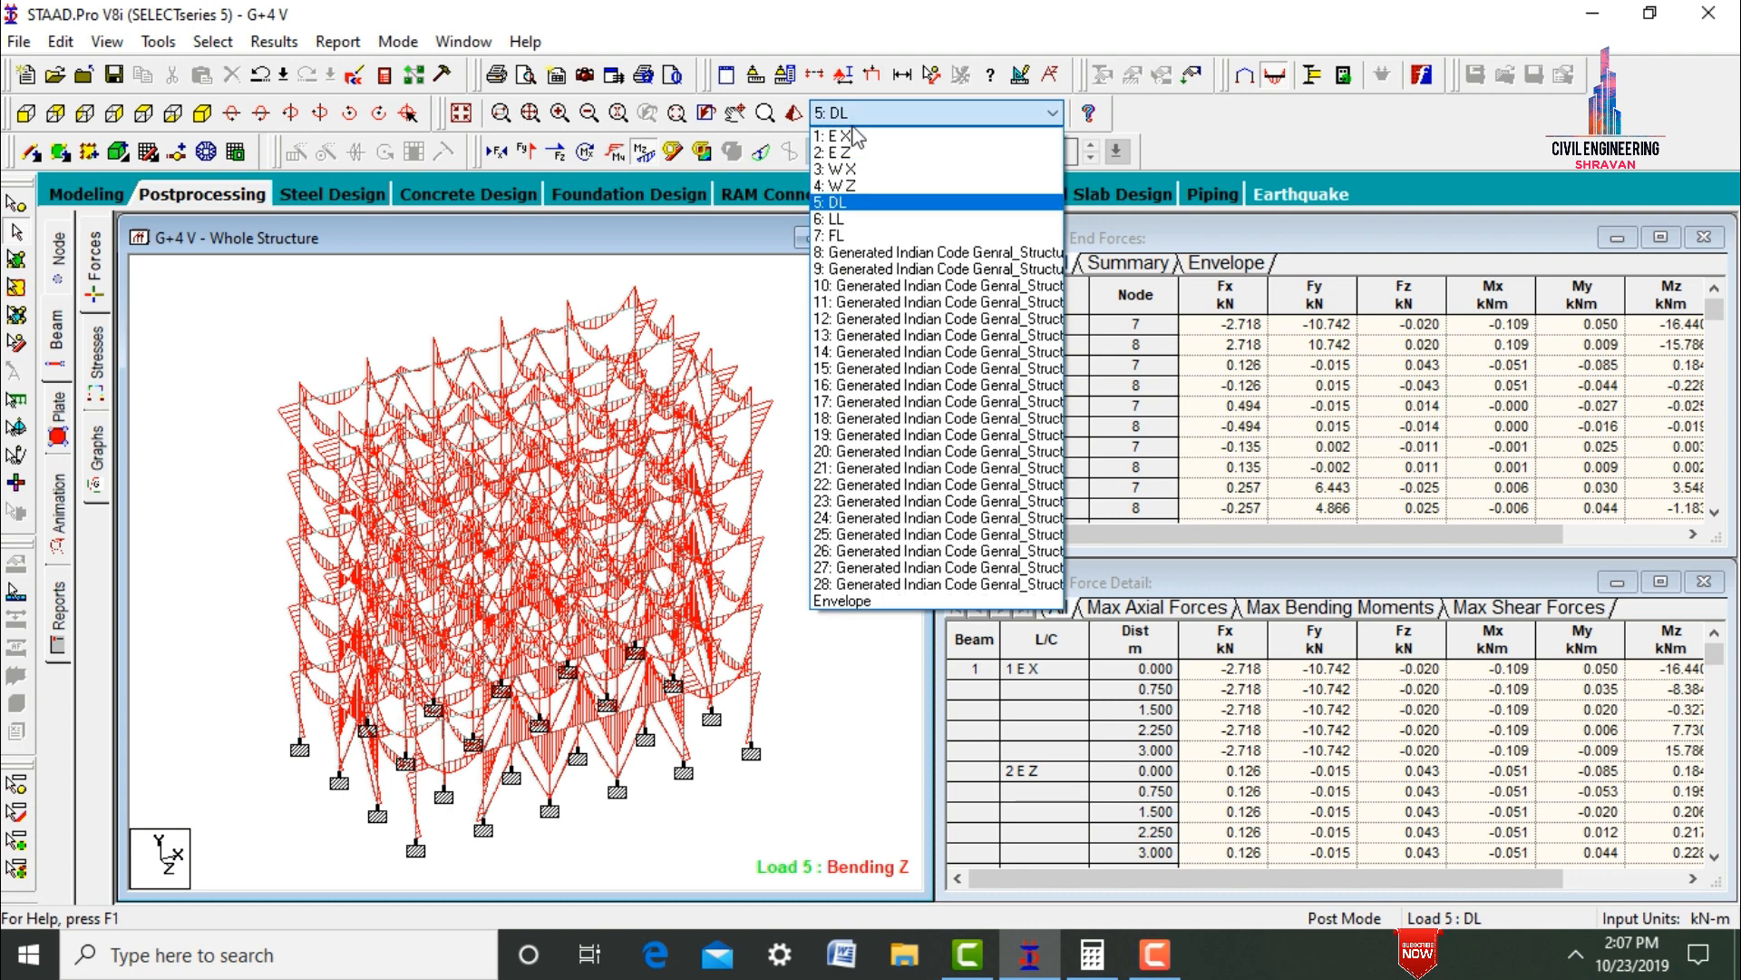
pyautogui.click(853, 135)
pyautogui.press('Down')
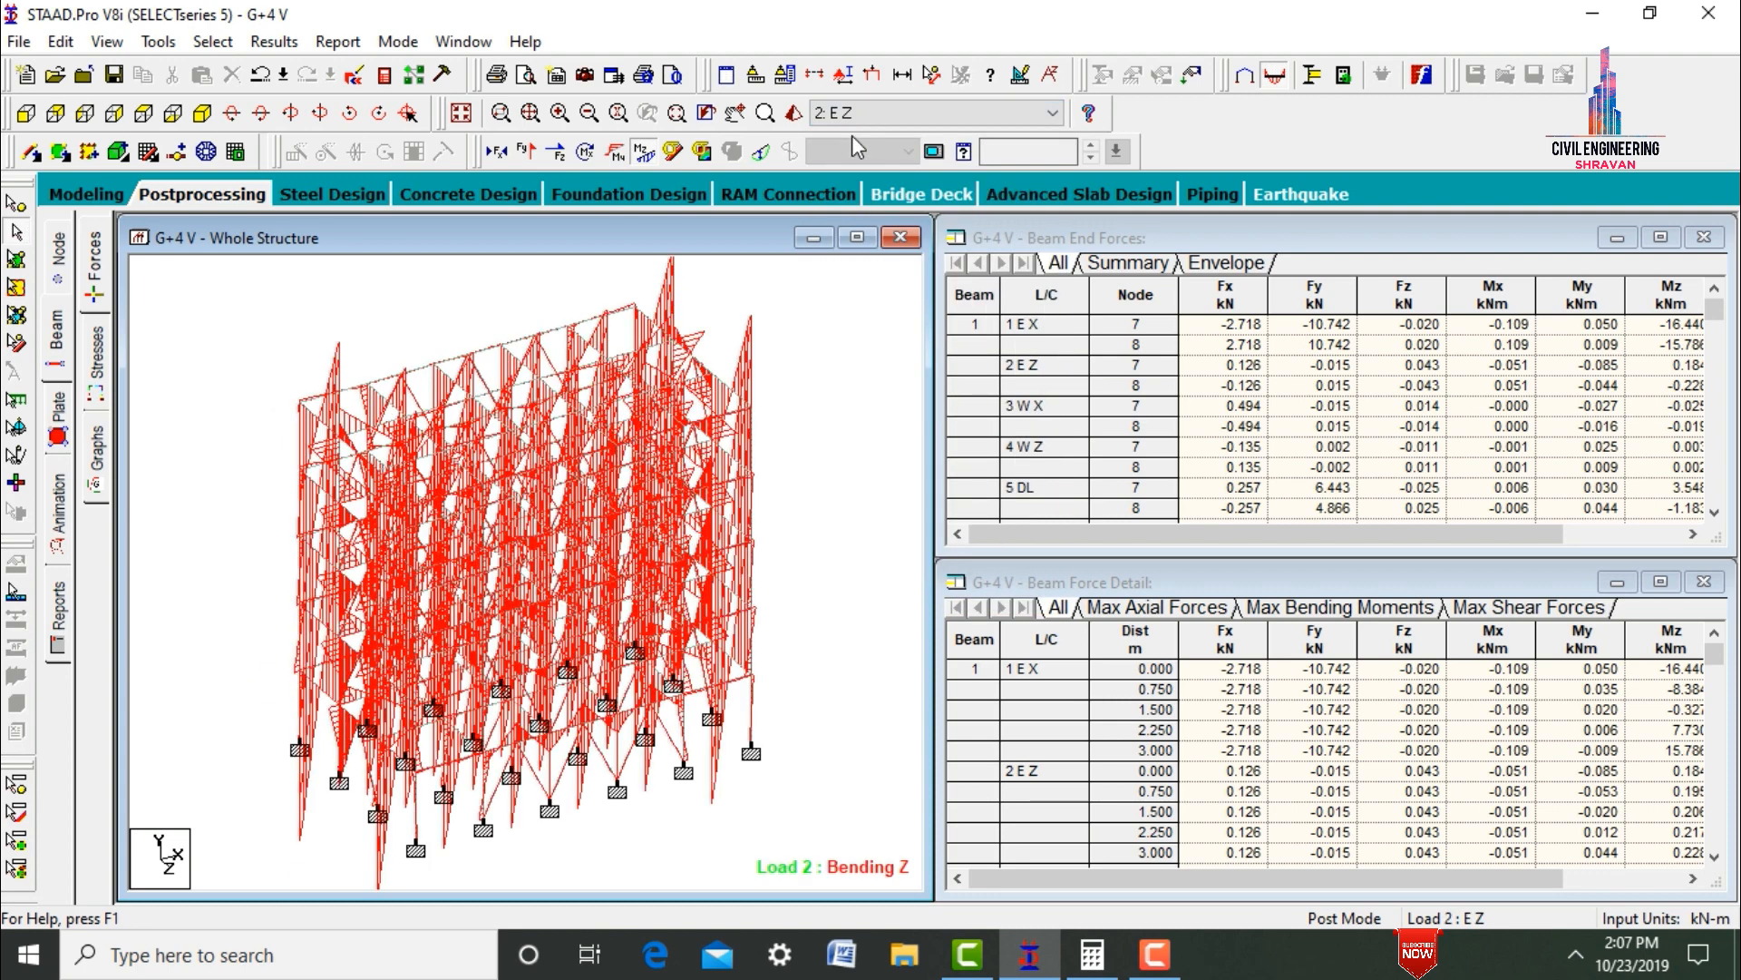
pyautogui.press('Down')
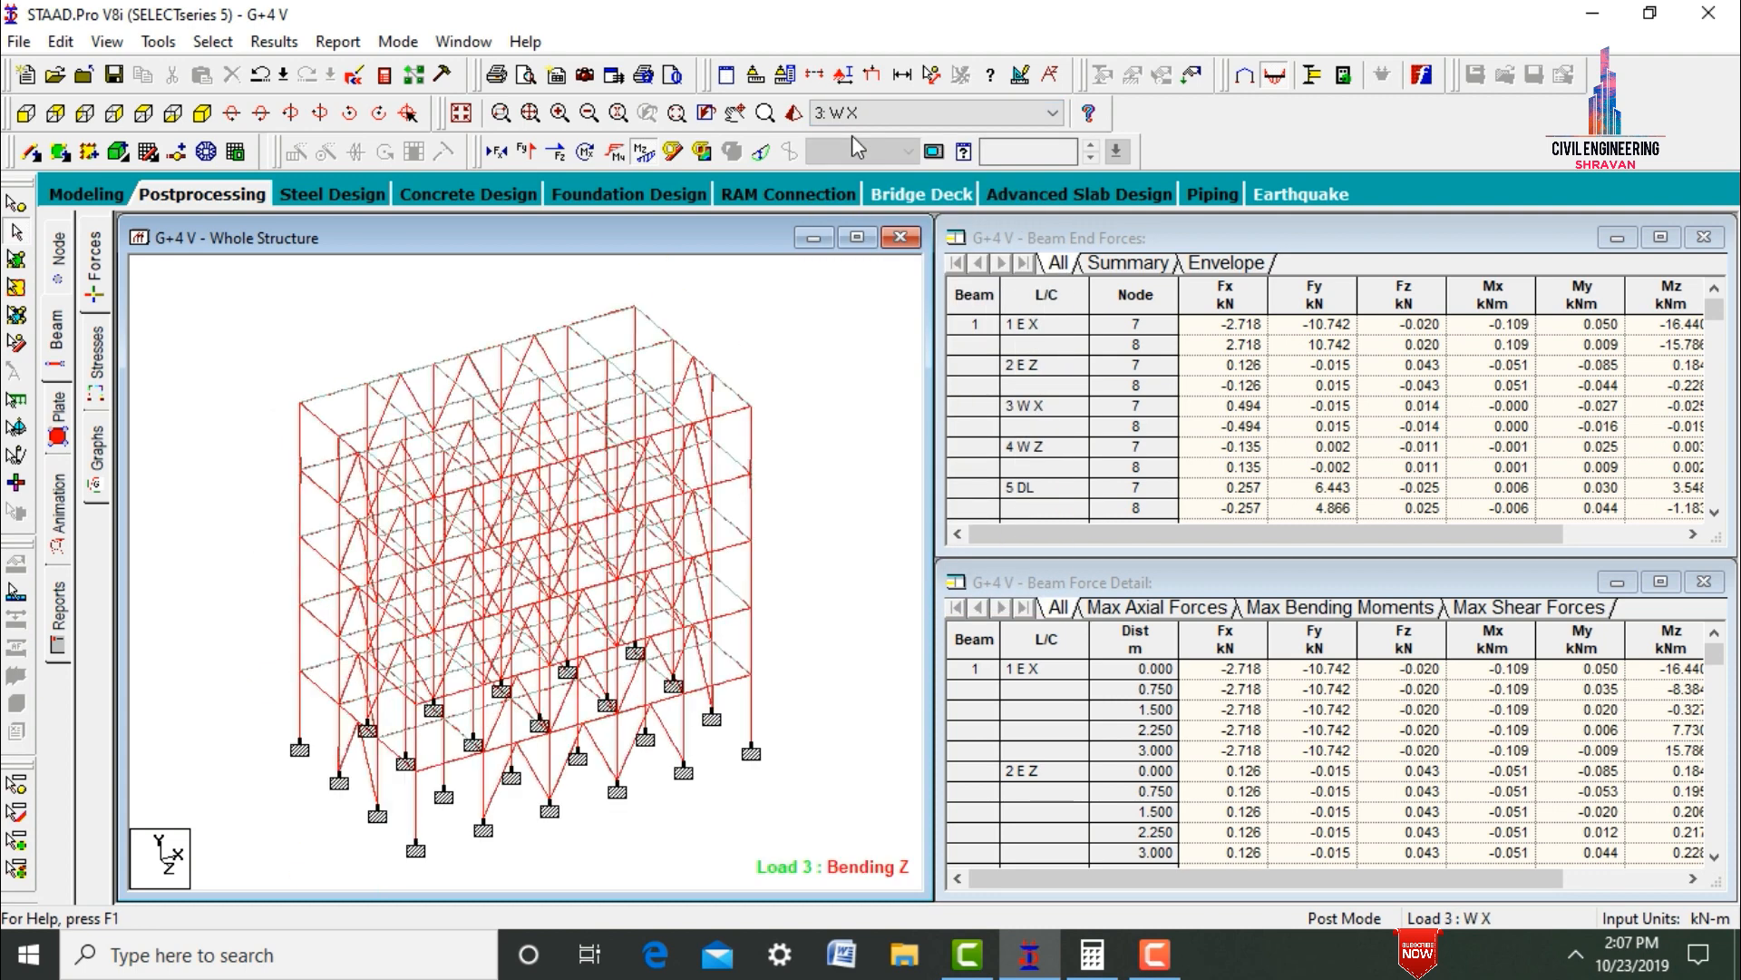
pyautogui.press('Down')
pyautogui.press('Down')
pyautogui.press('Down')
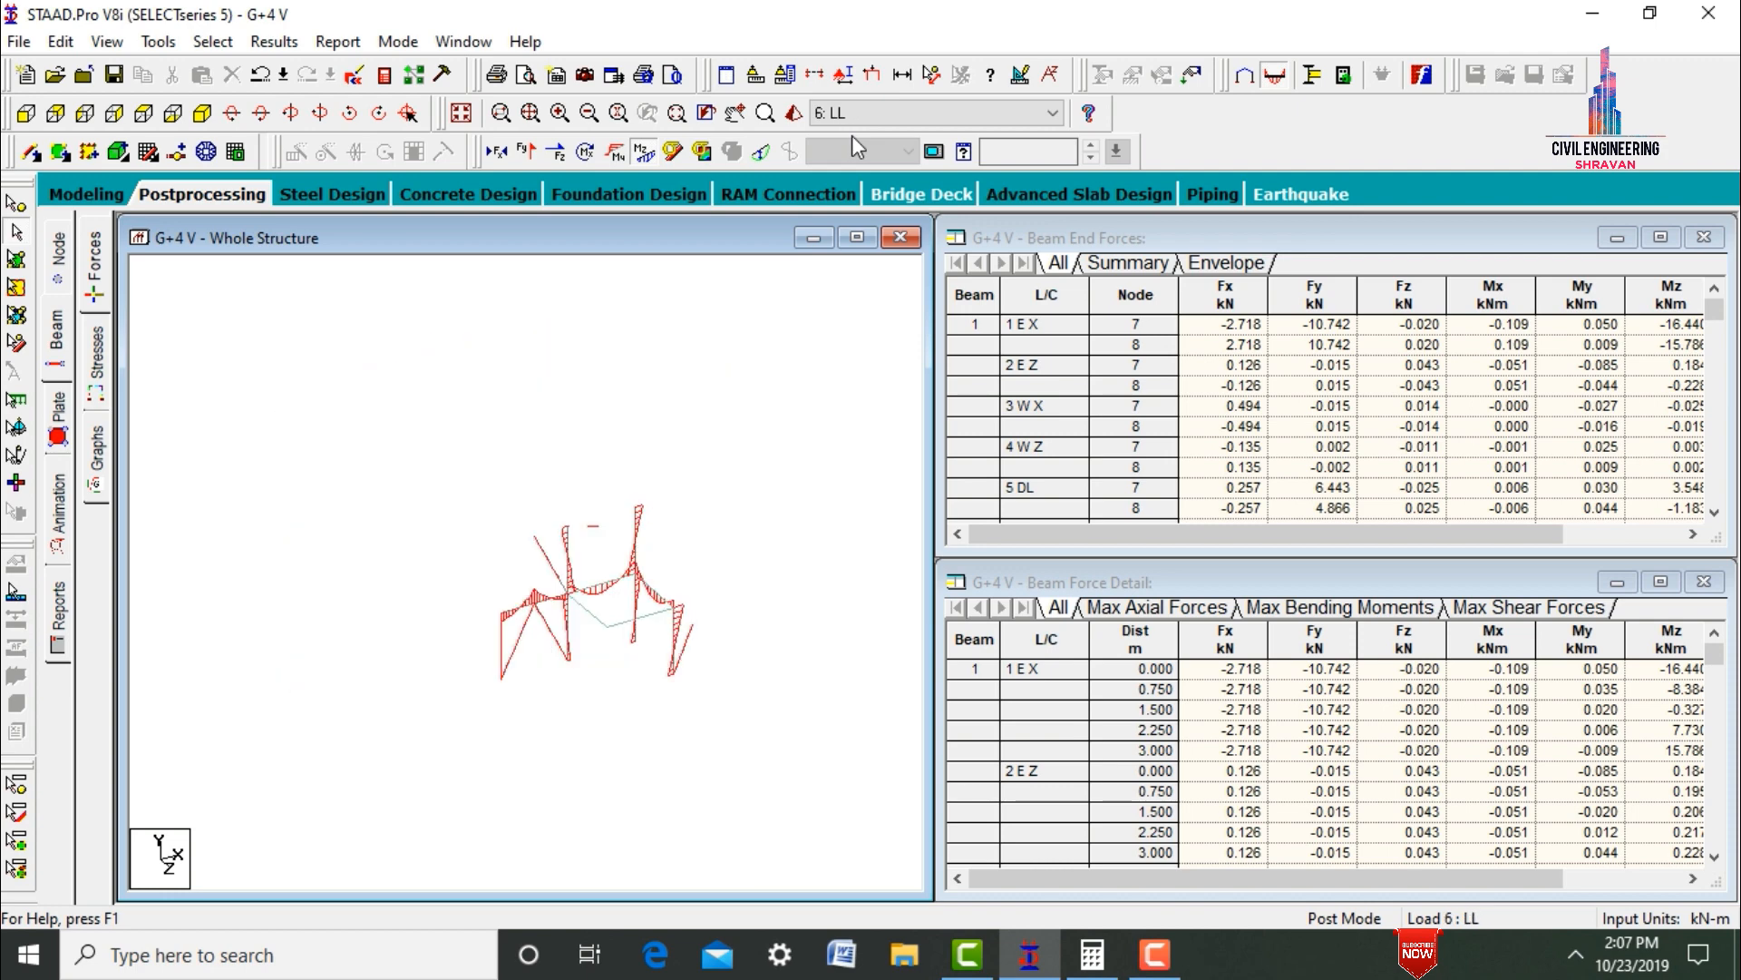
# - Open the plate results and display the Max Absolute plate stress contour with normal fill for load case 6: LL
pyautogui.click(58, 419)
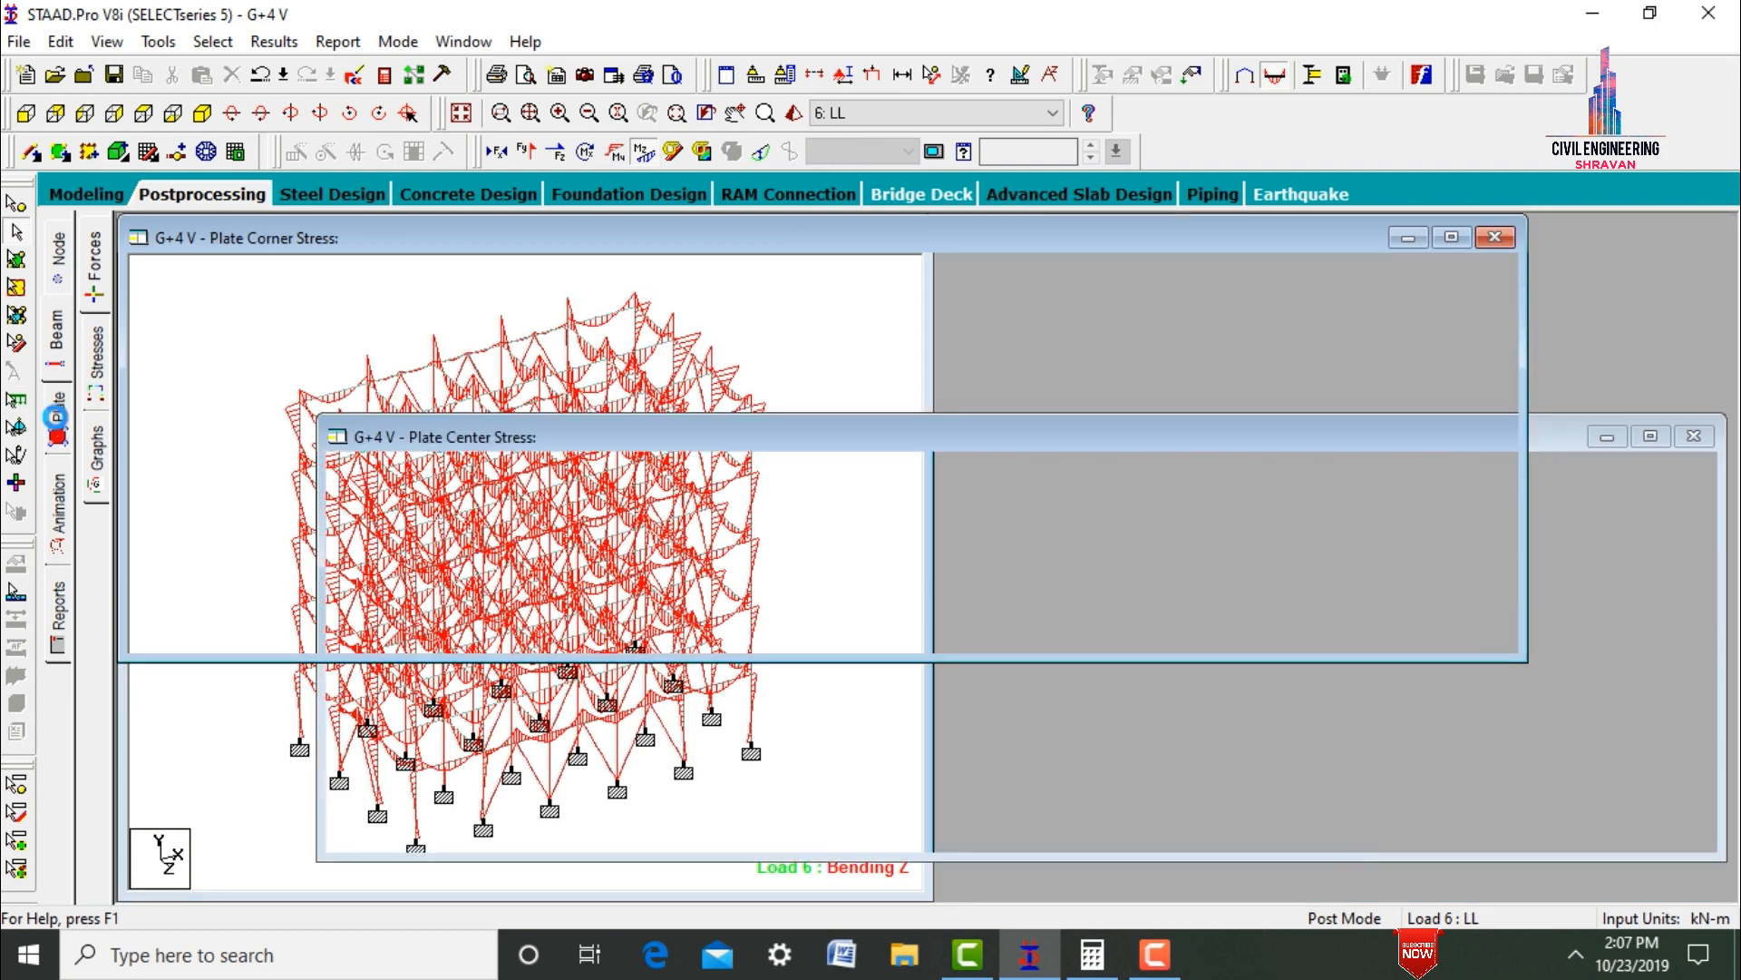
pyautogui.click(737, 226)
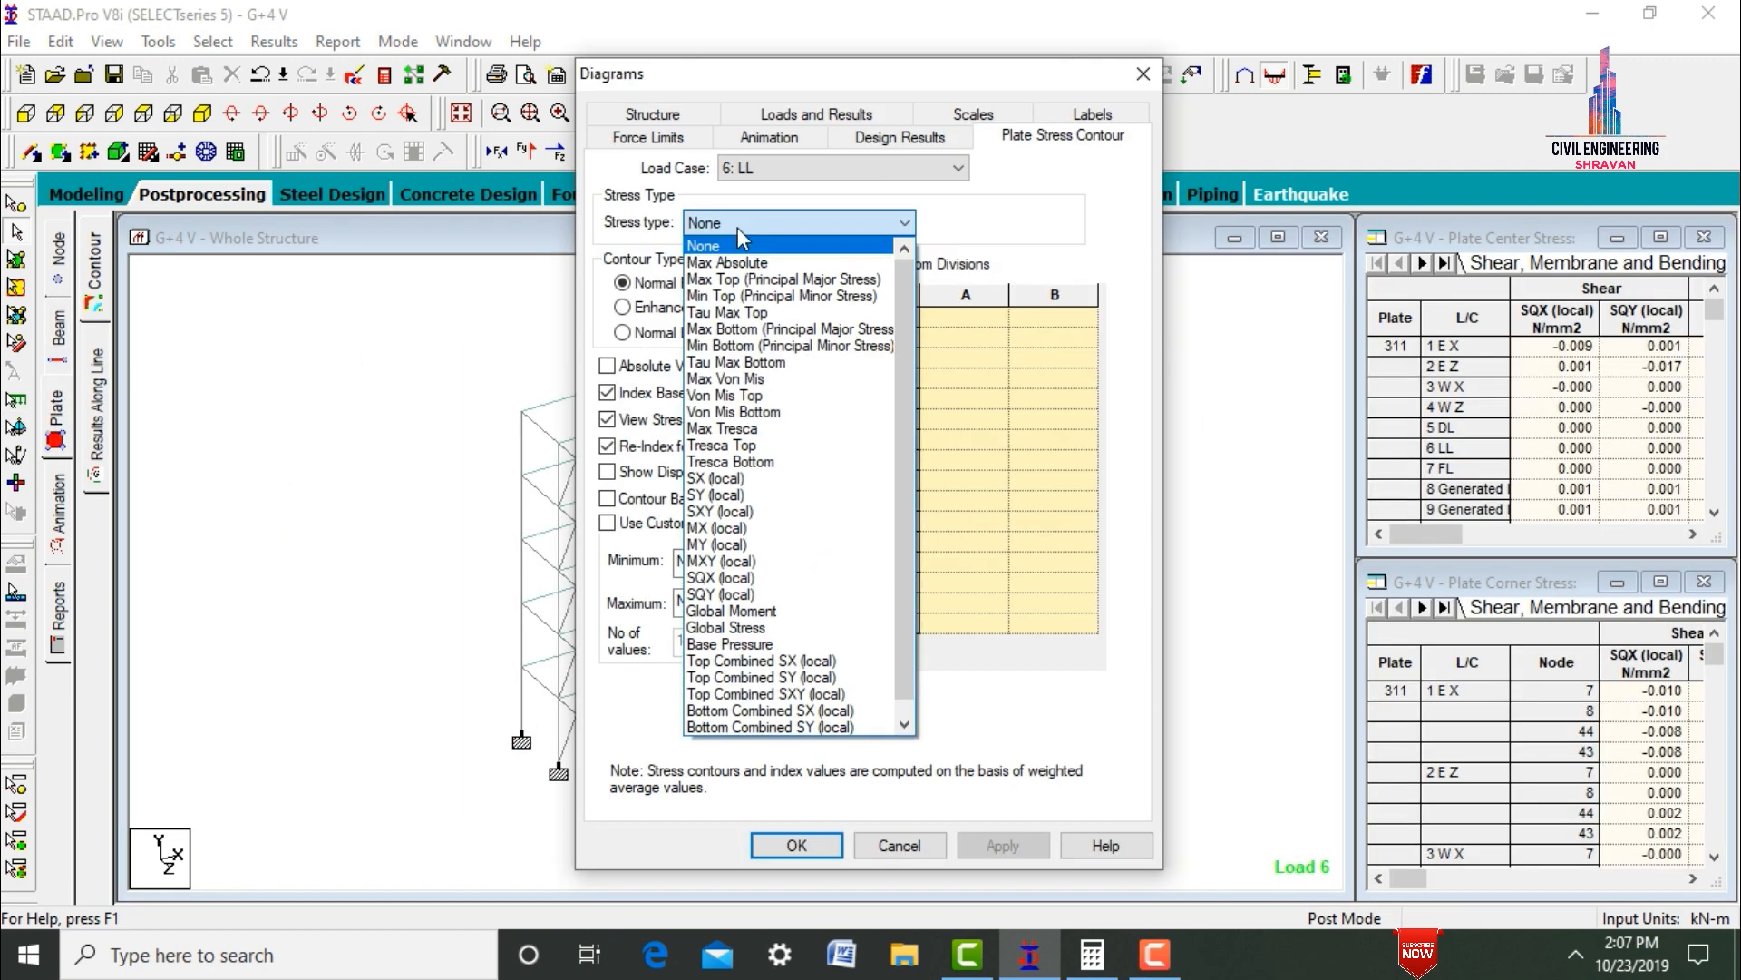
pyautogui.click(760, 264)
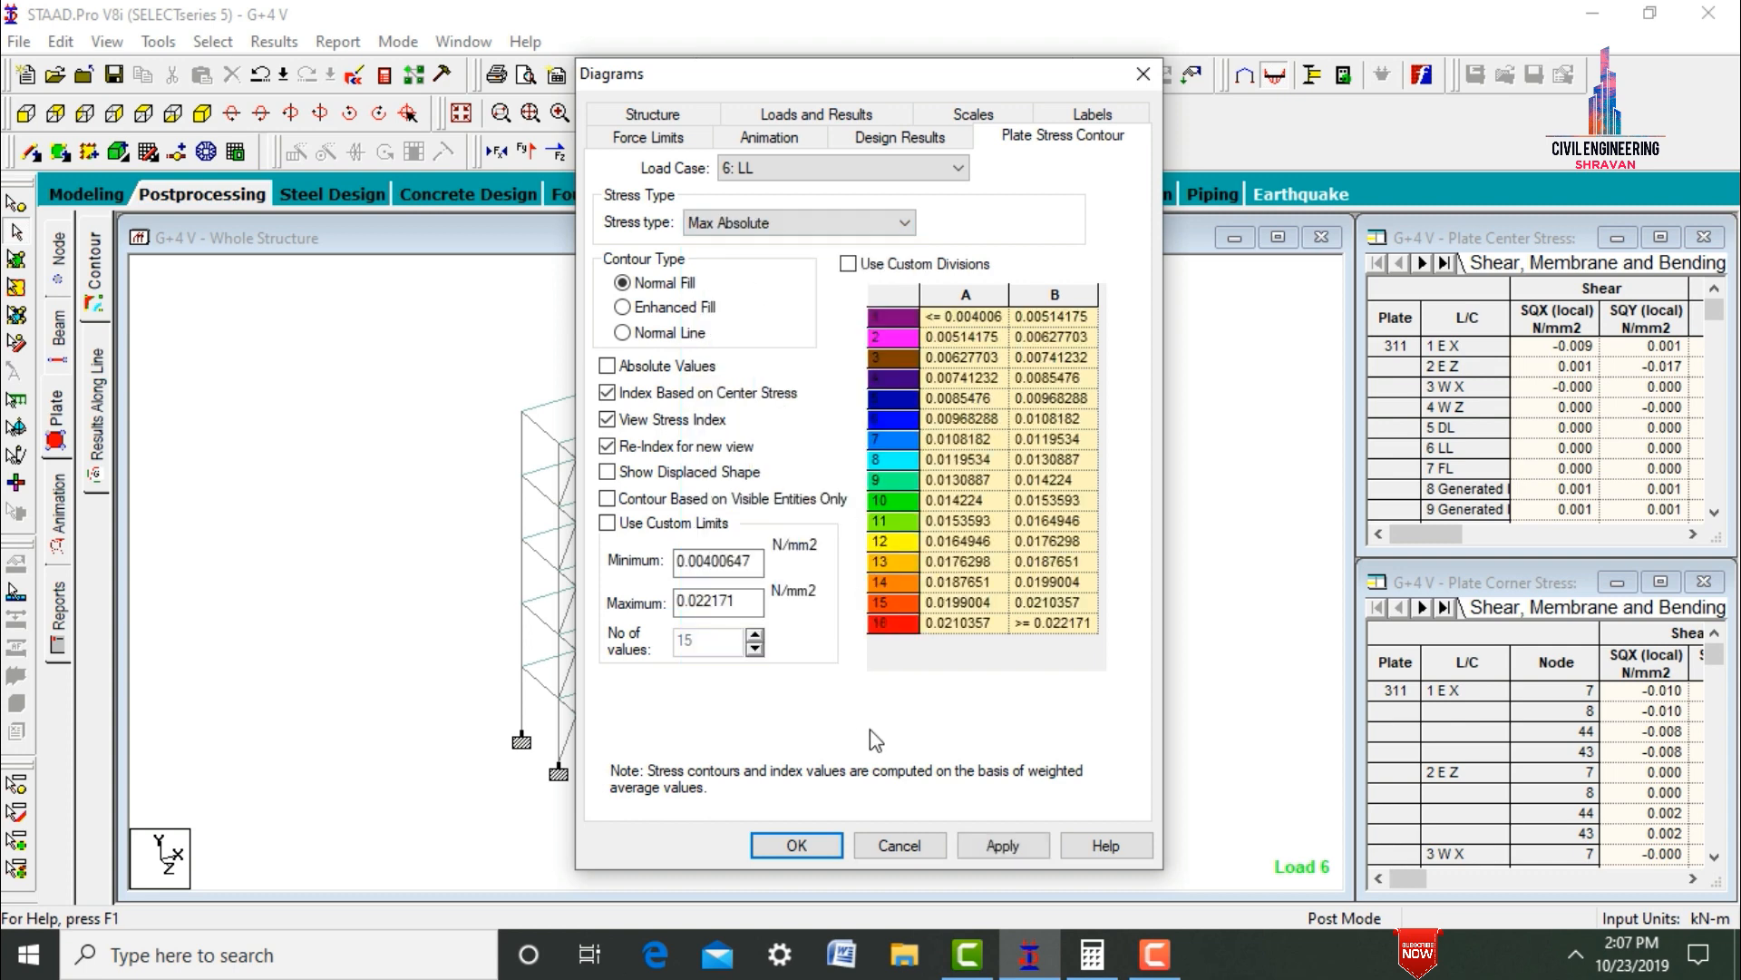
pyautogui.click(998, 853)
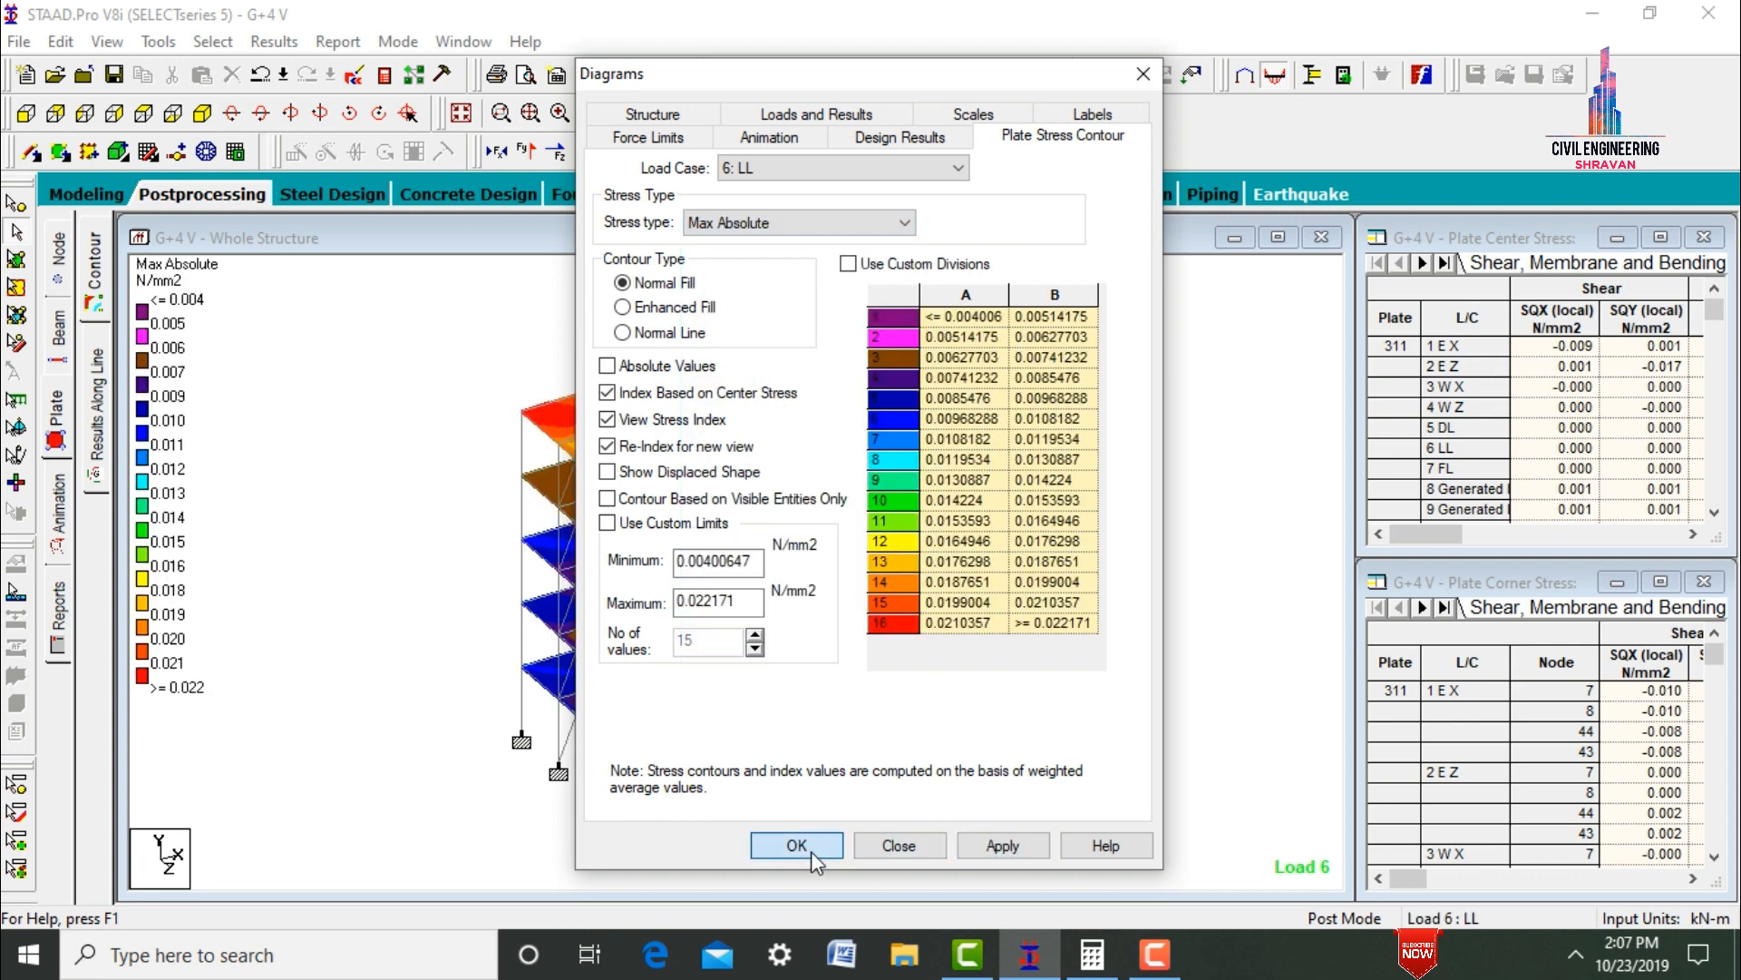
pyautogui.click(811, 851)
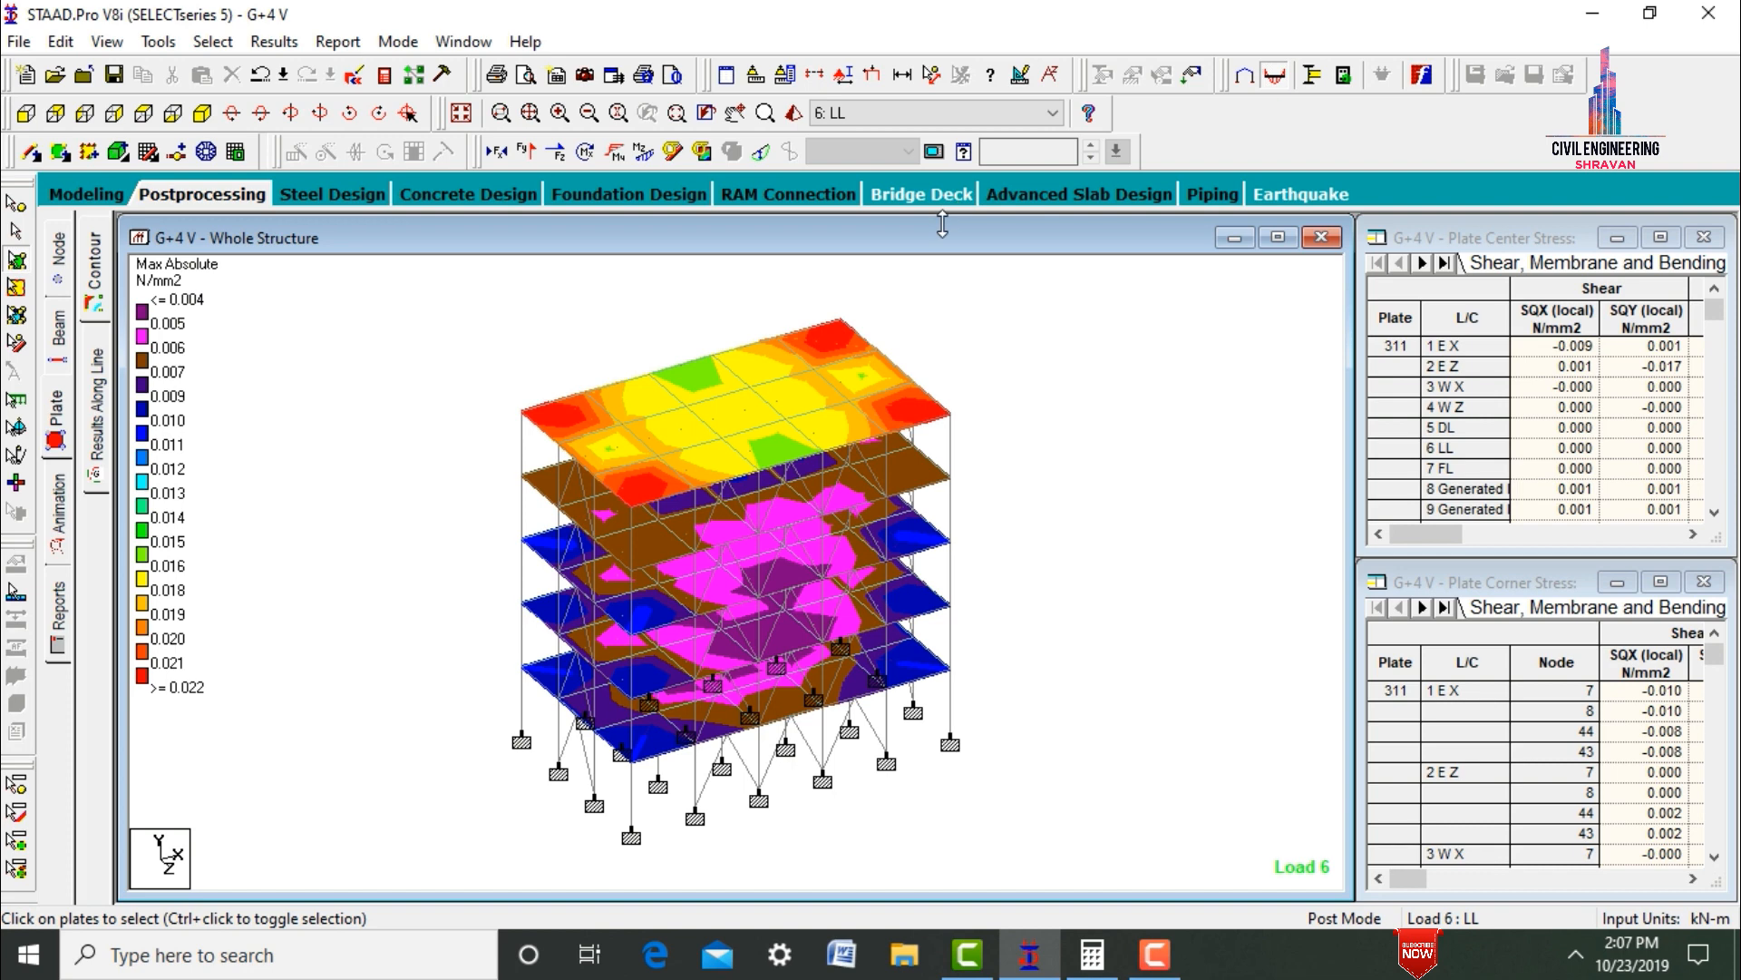
# - Compare the Max Absolute plate stress contours for the dead, live and wind load cases, ending on 3: W X
pyautogui.click(844, 112)
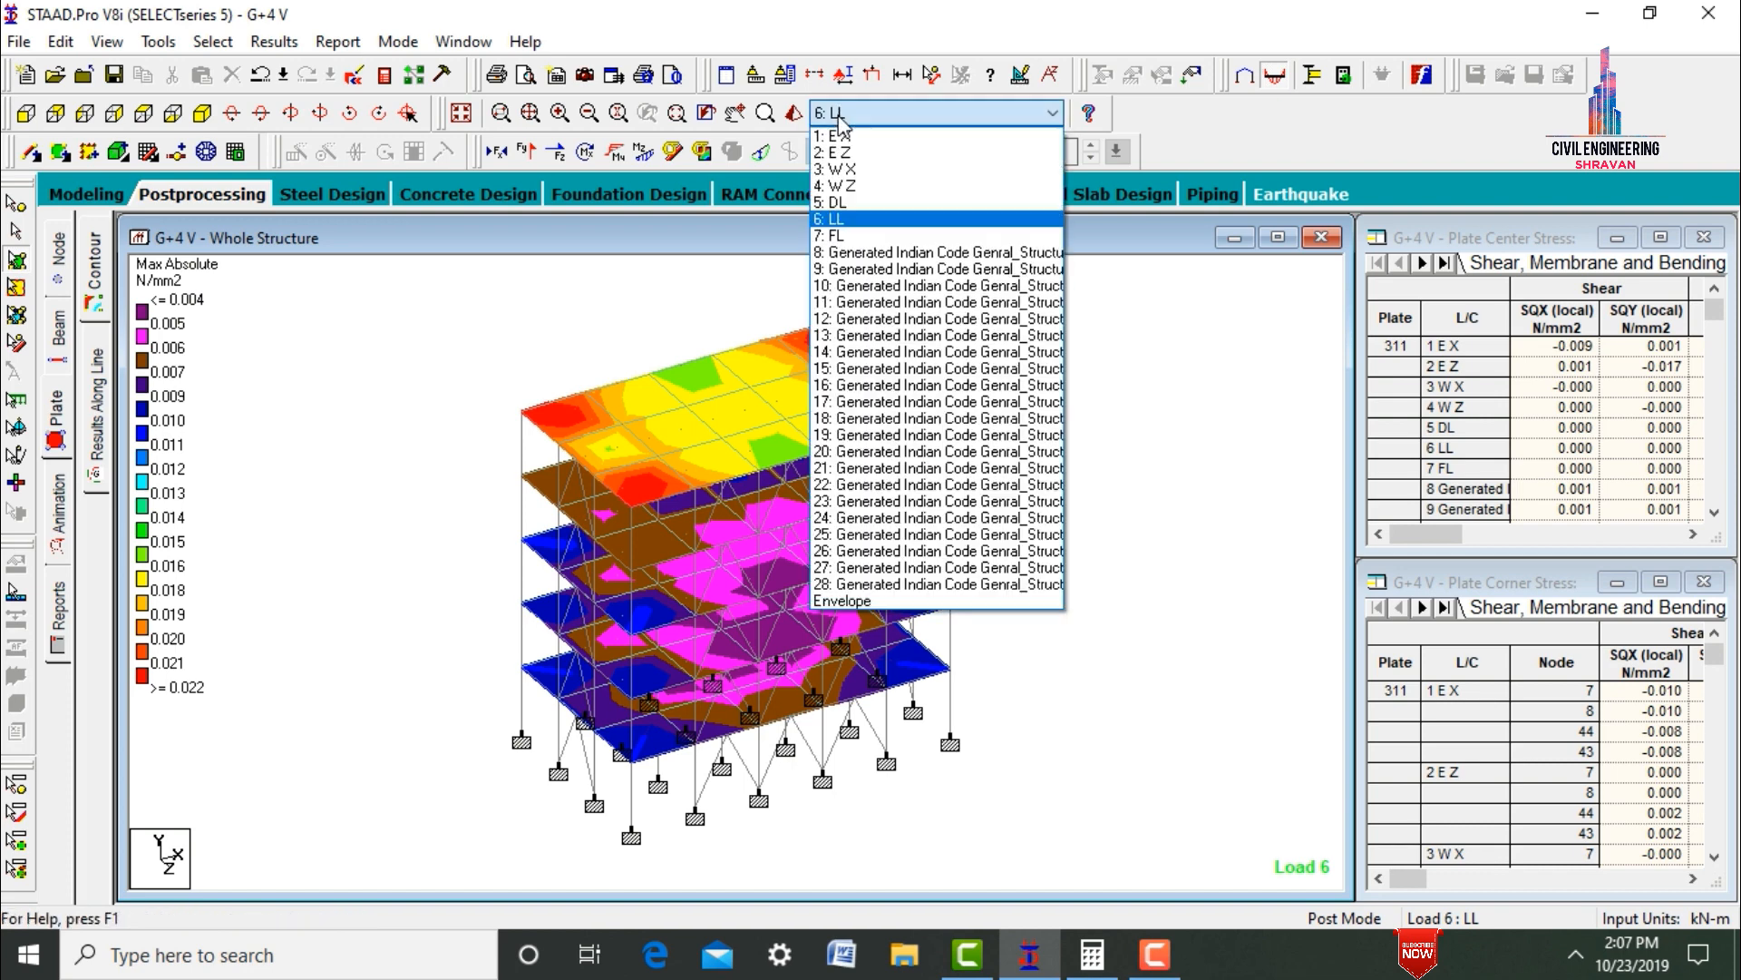
pyautogui.click(854, 200)
pyautogui.press('Down')
pyautogui.press('Down')
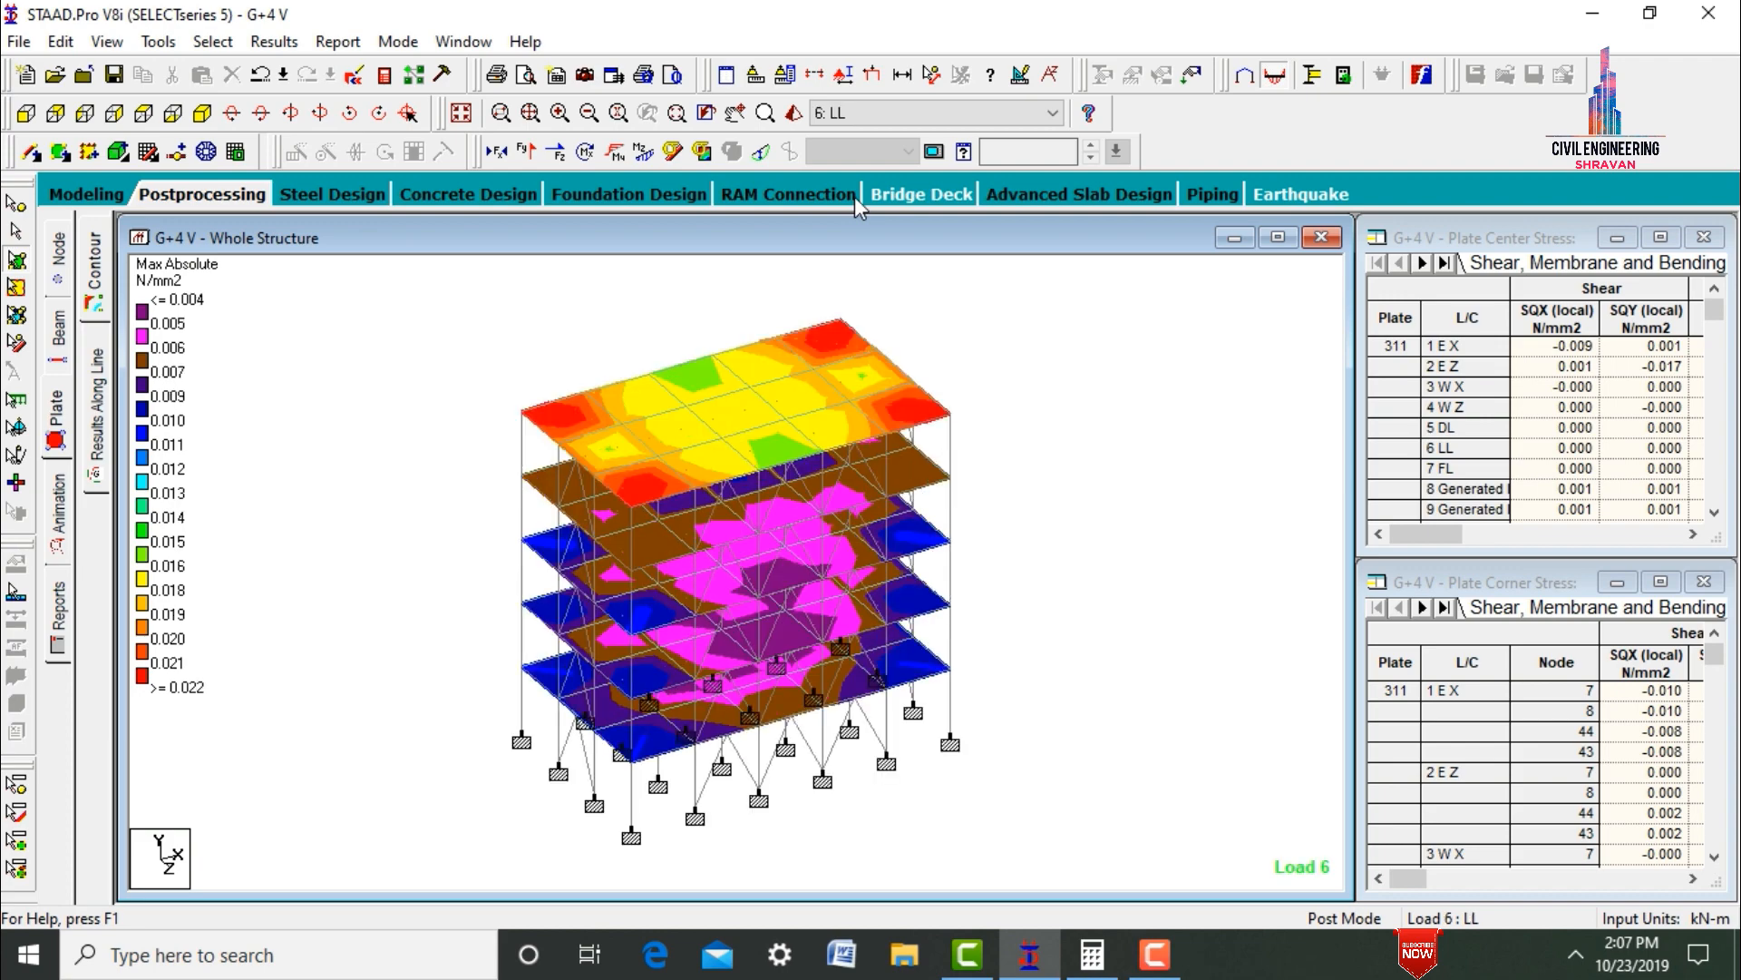
pyautogui.press('Up')
pyautogui.press('Up')
pyautogui.press('Up')
pyautogui.press('Up')
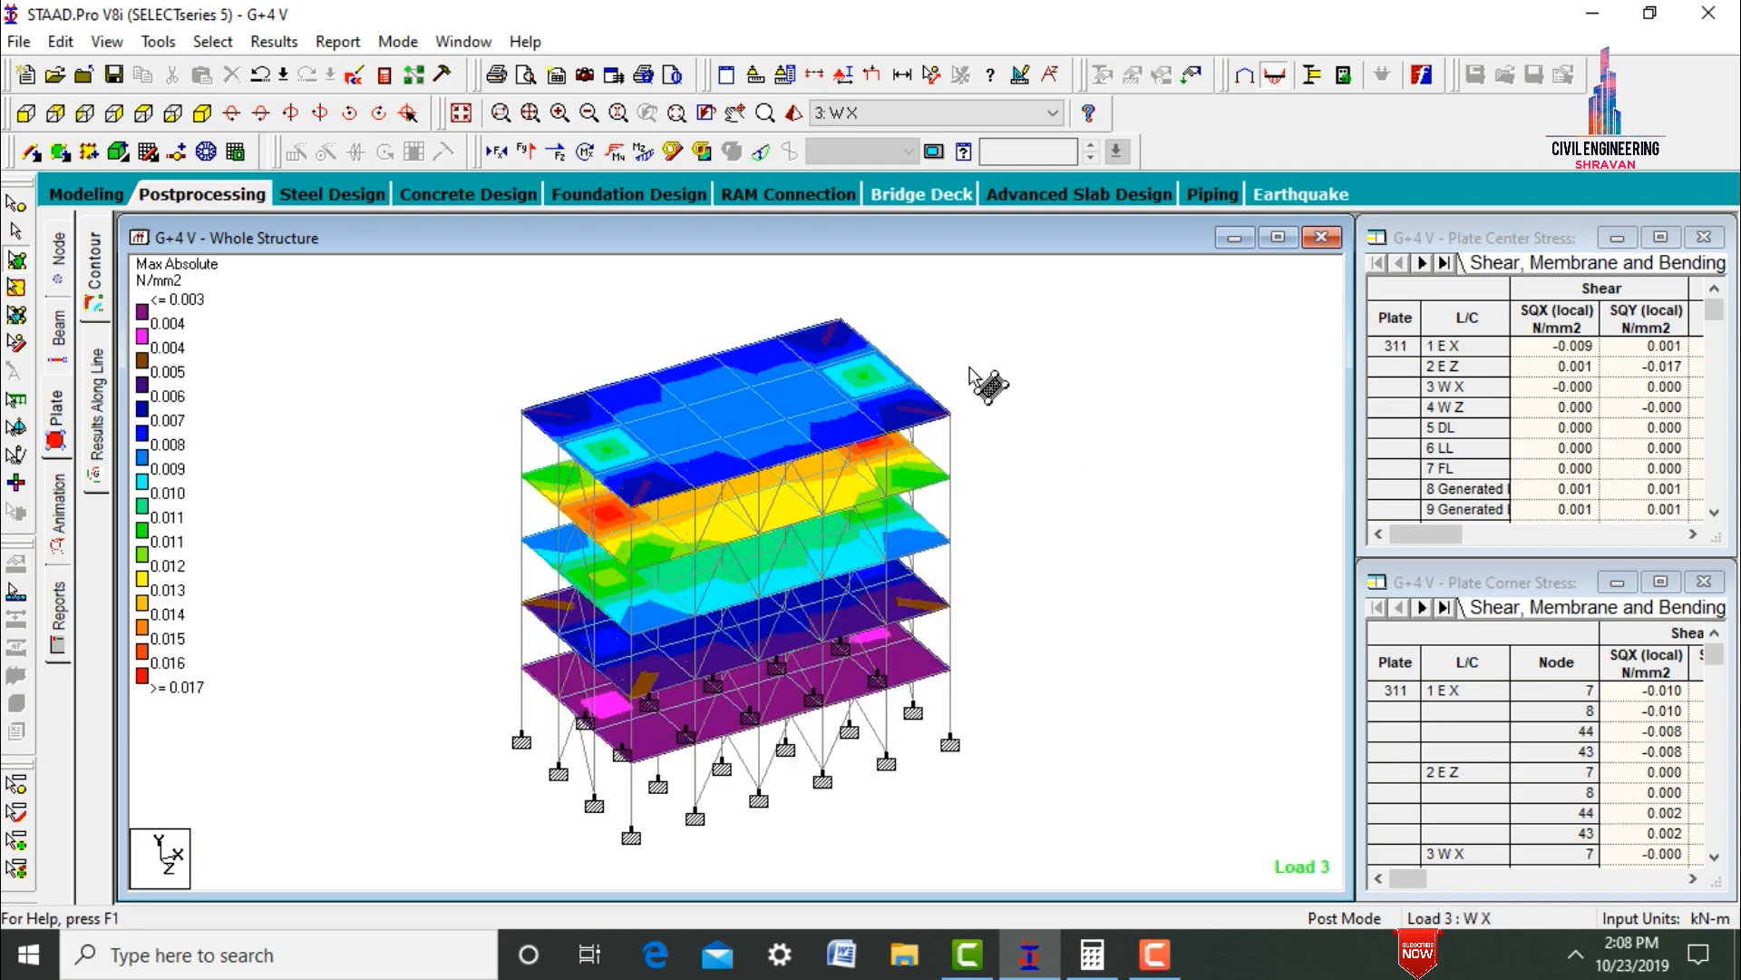
# - Set the animation diagram type to Deflection and run it for load case 5: DL
pyautogui.click(58, 503)
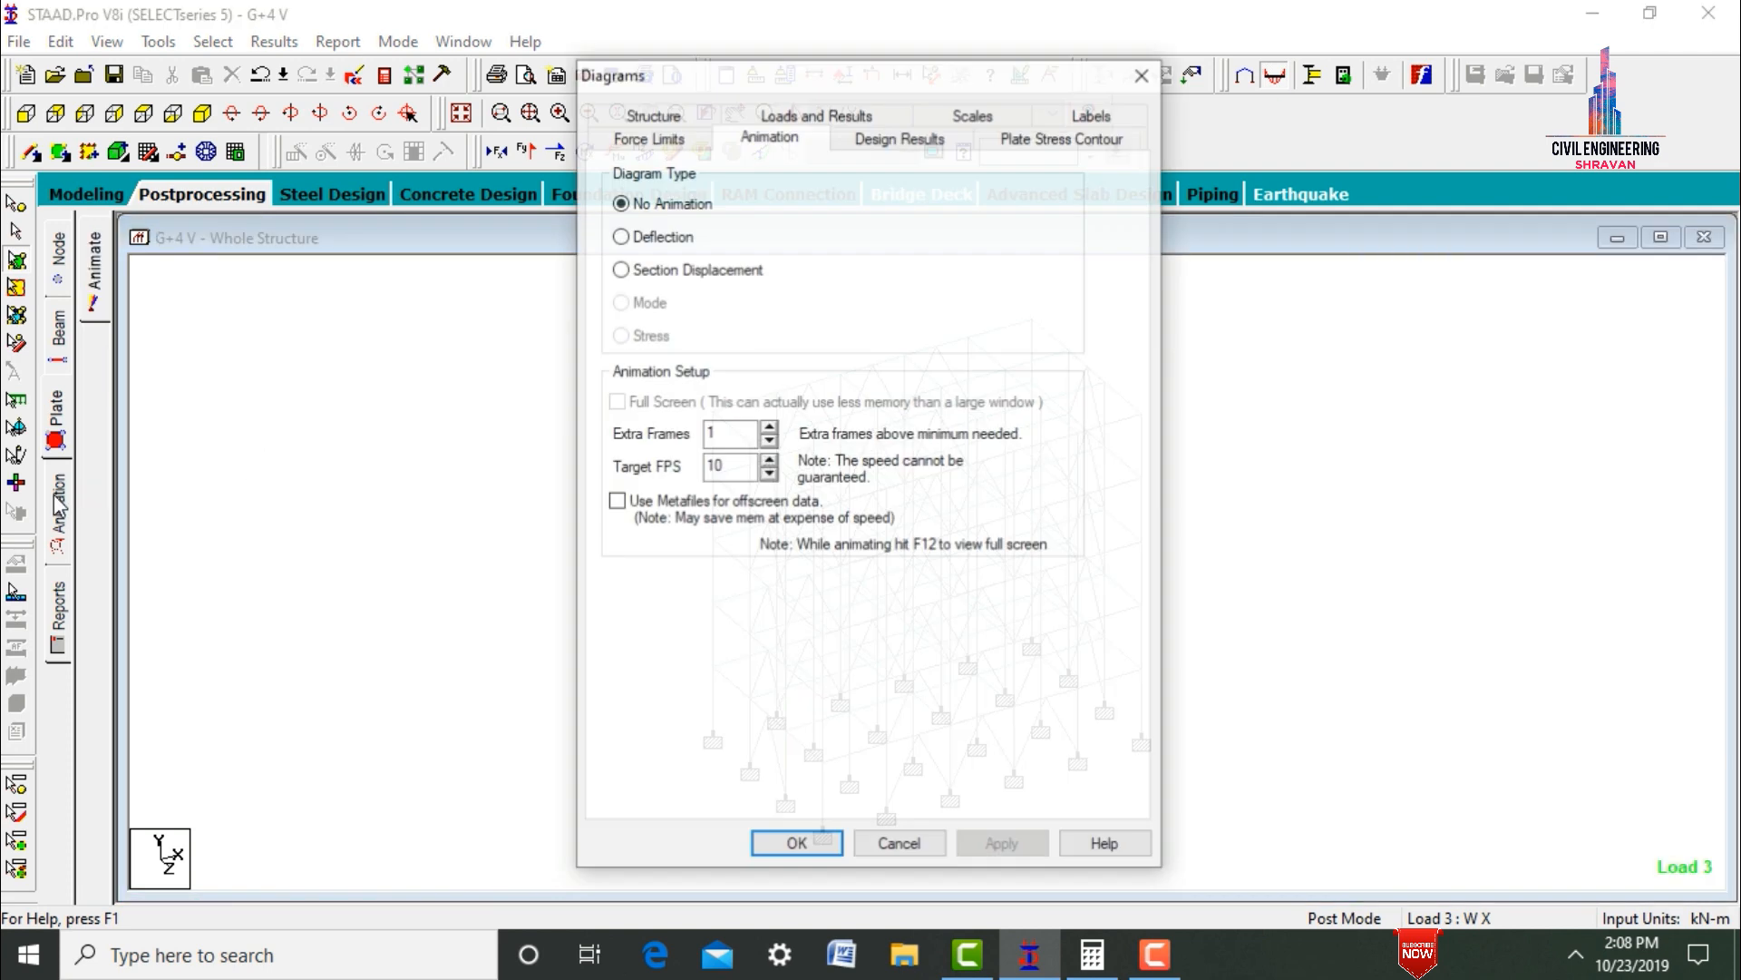
pyautogui.click(620, 235)
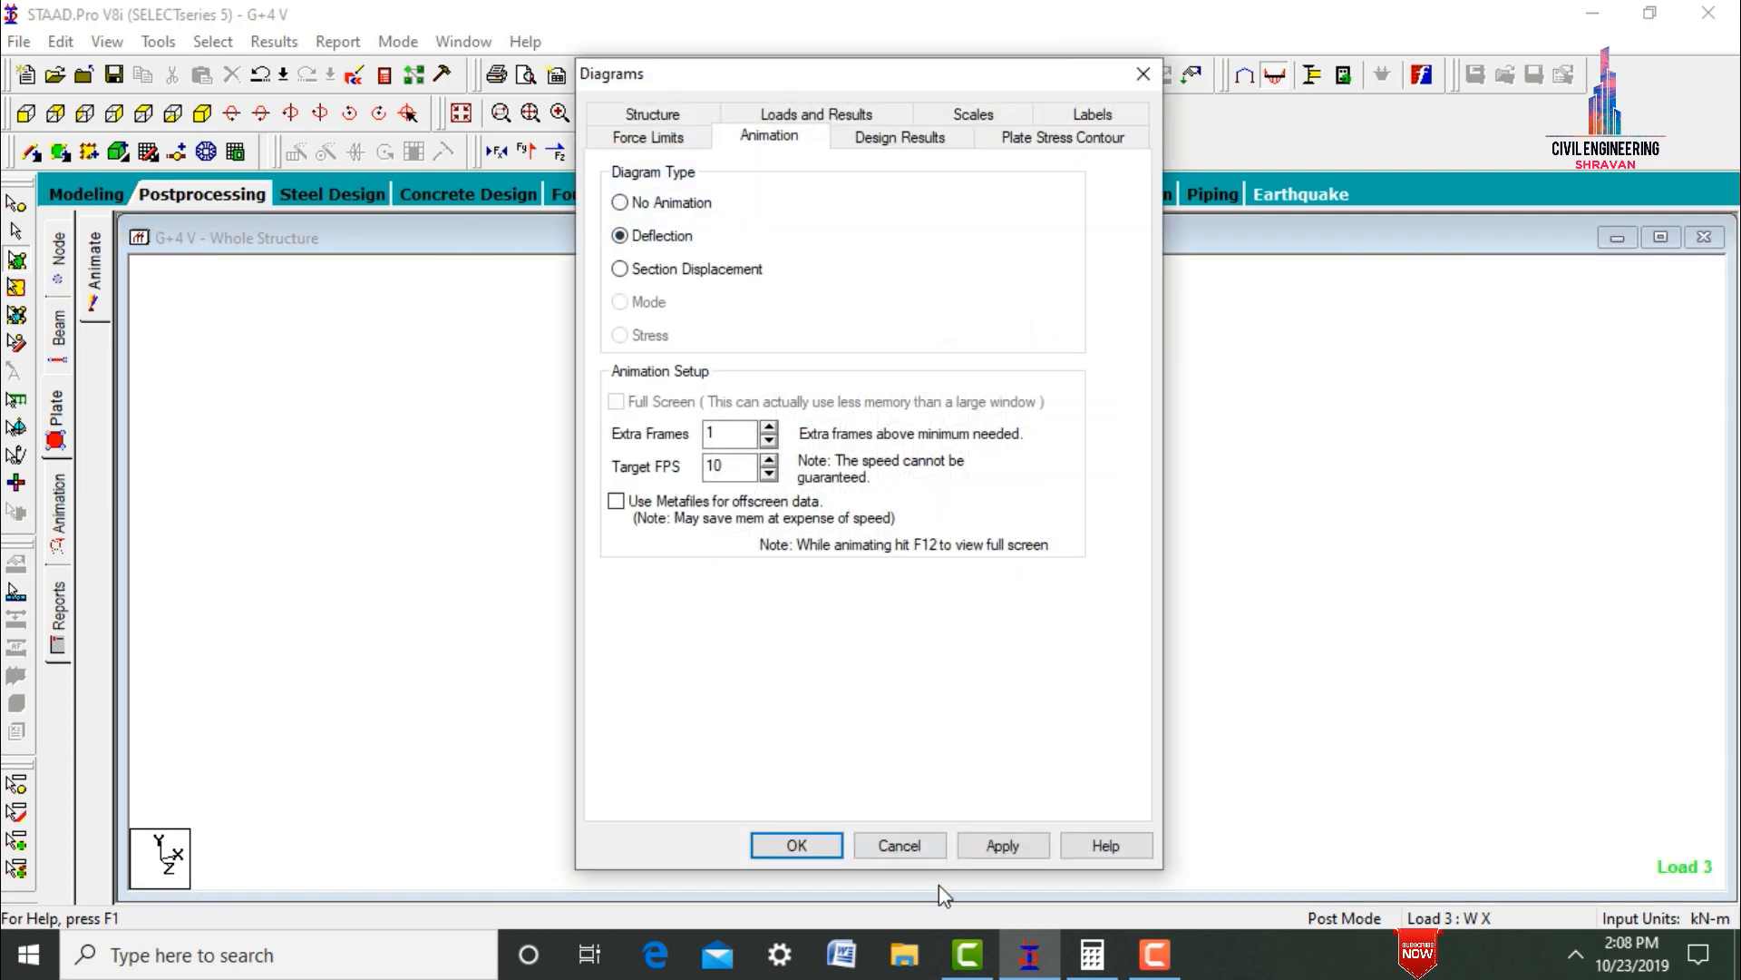
pyautogui.click(1002, 845)
pyautogui.click(798, 845)
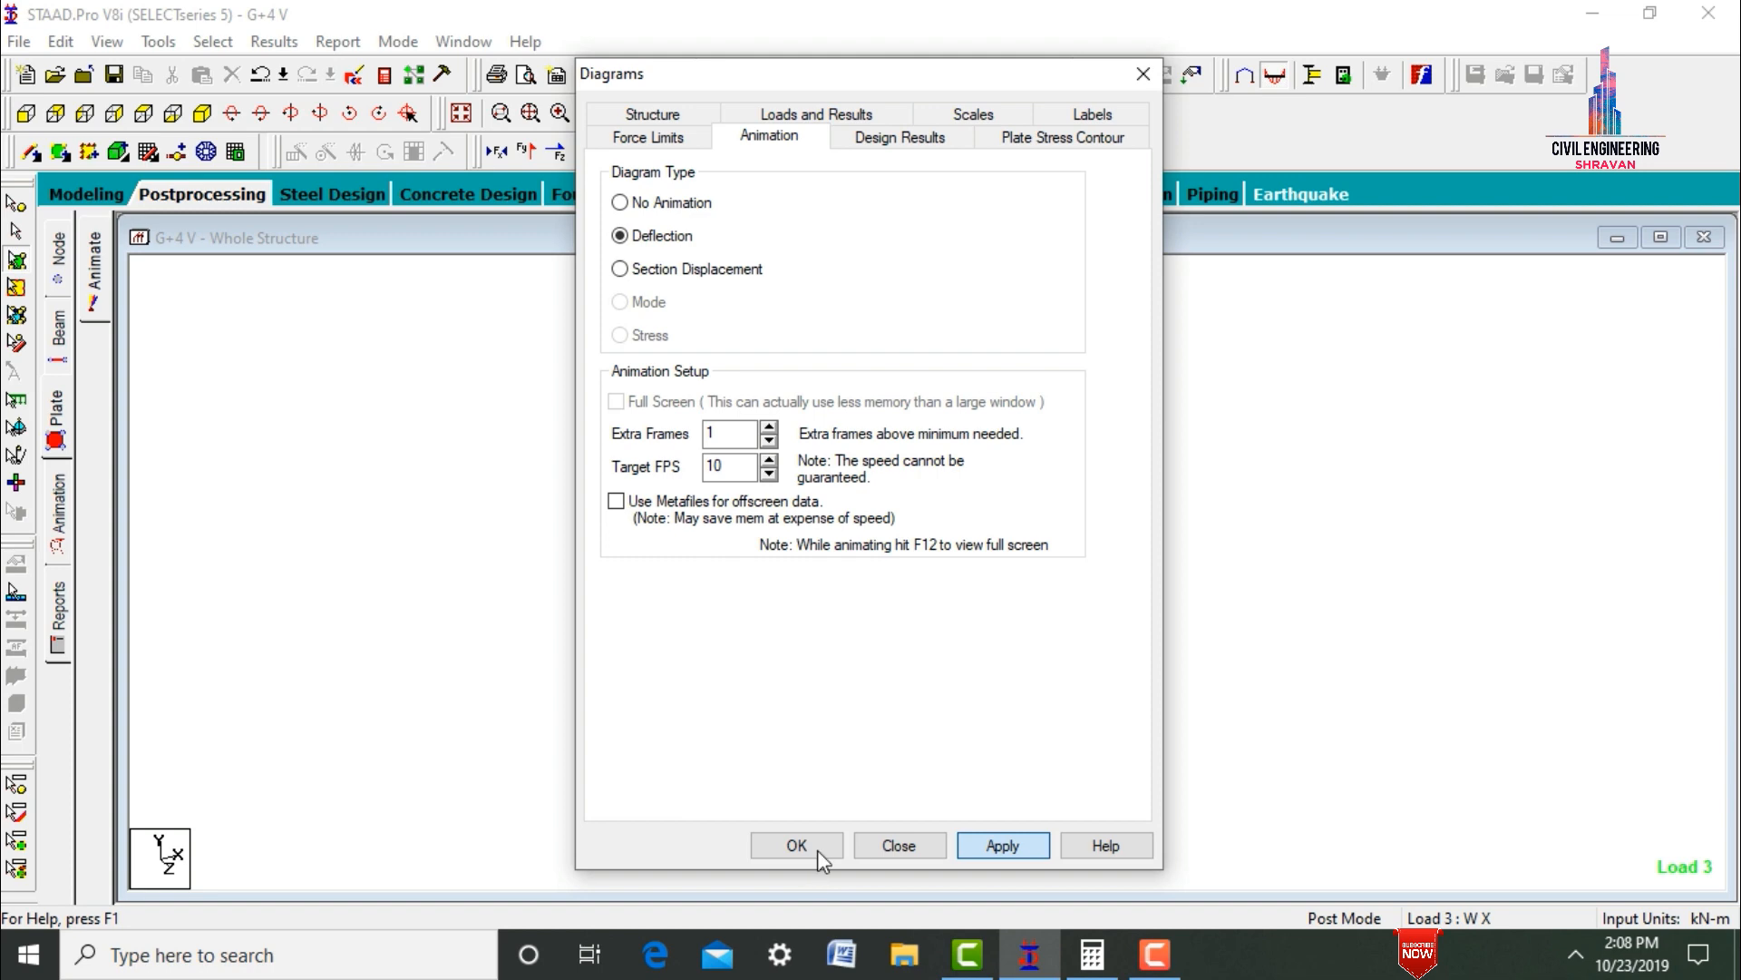
pyautogui.click(1052, 113)
pyautogui.click(852, 268)
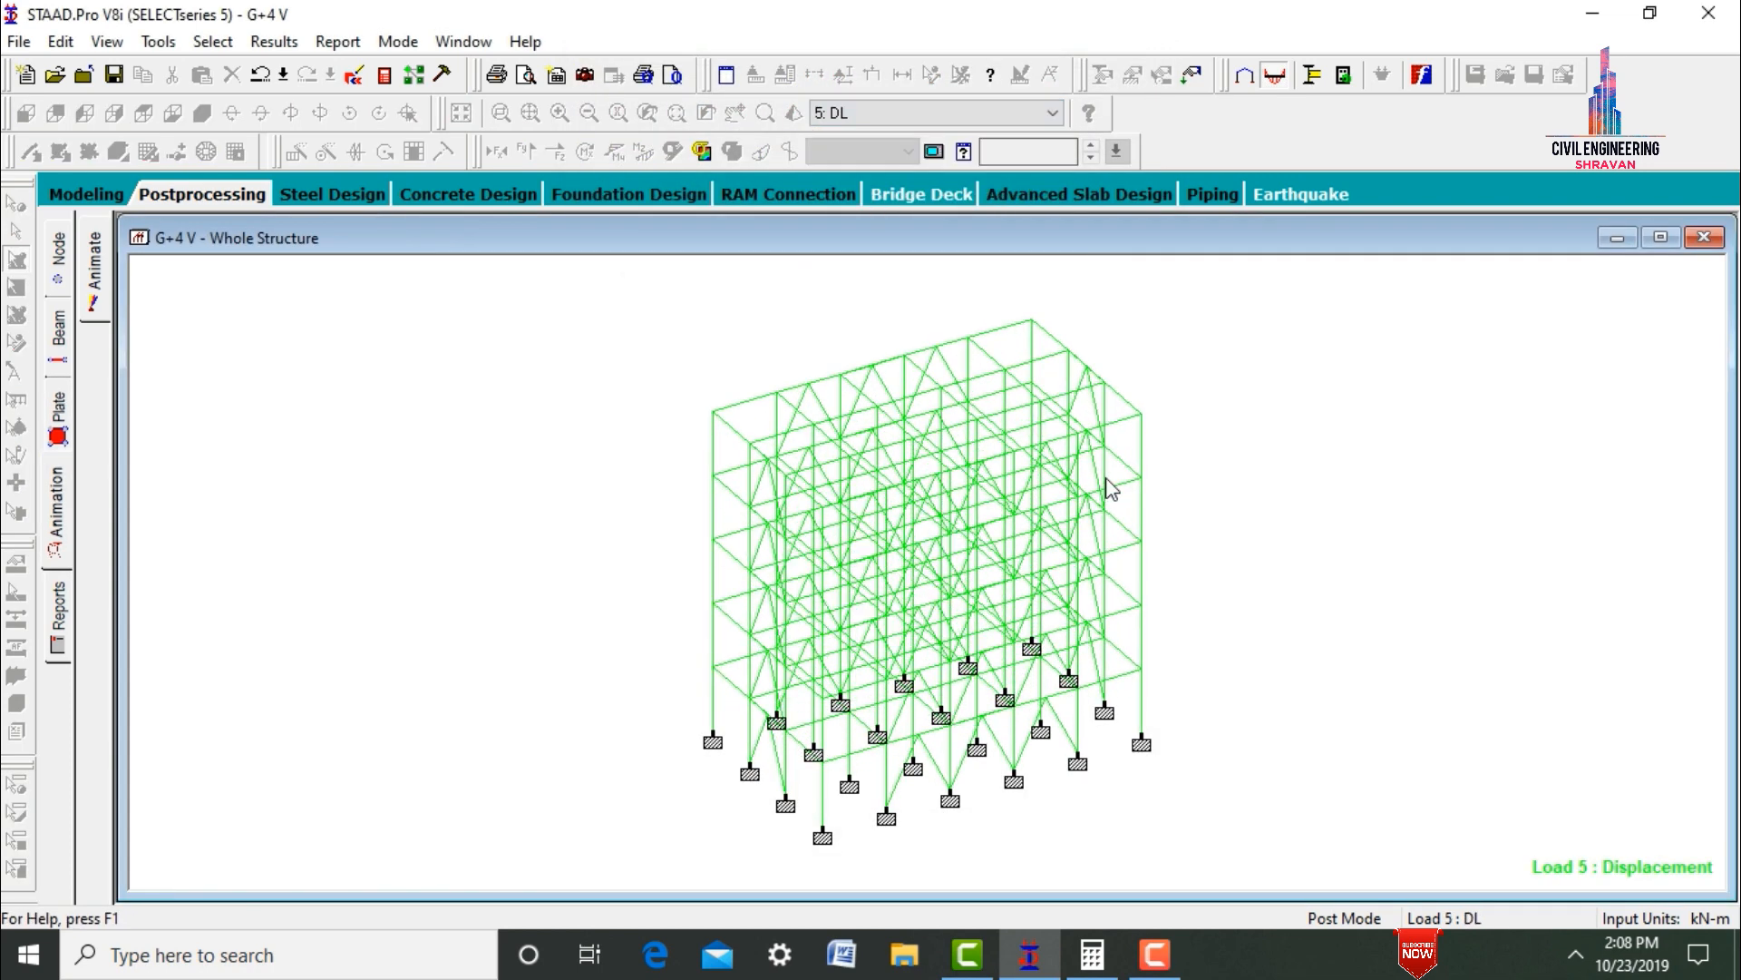
# - Compare the deflection animations of the live, floor, seismic and wind load cases, ending on 4: W Z
pyautogui.press('Down')
pyautogui.press('Down')
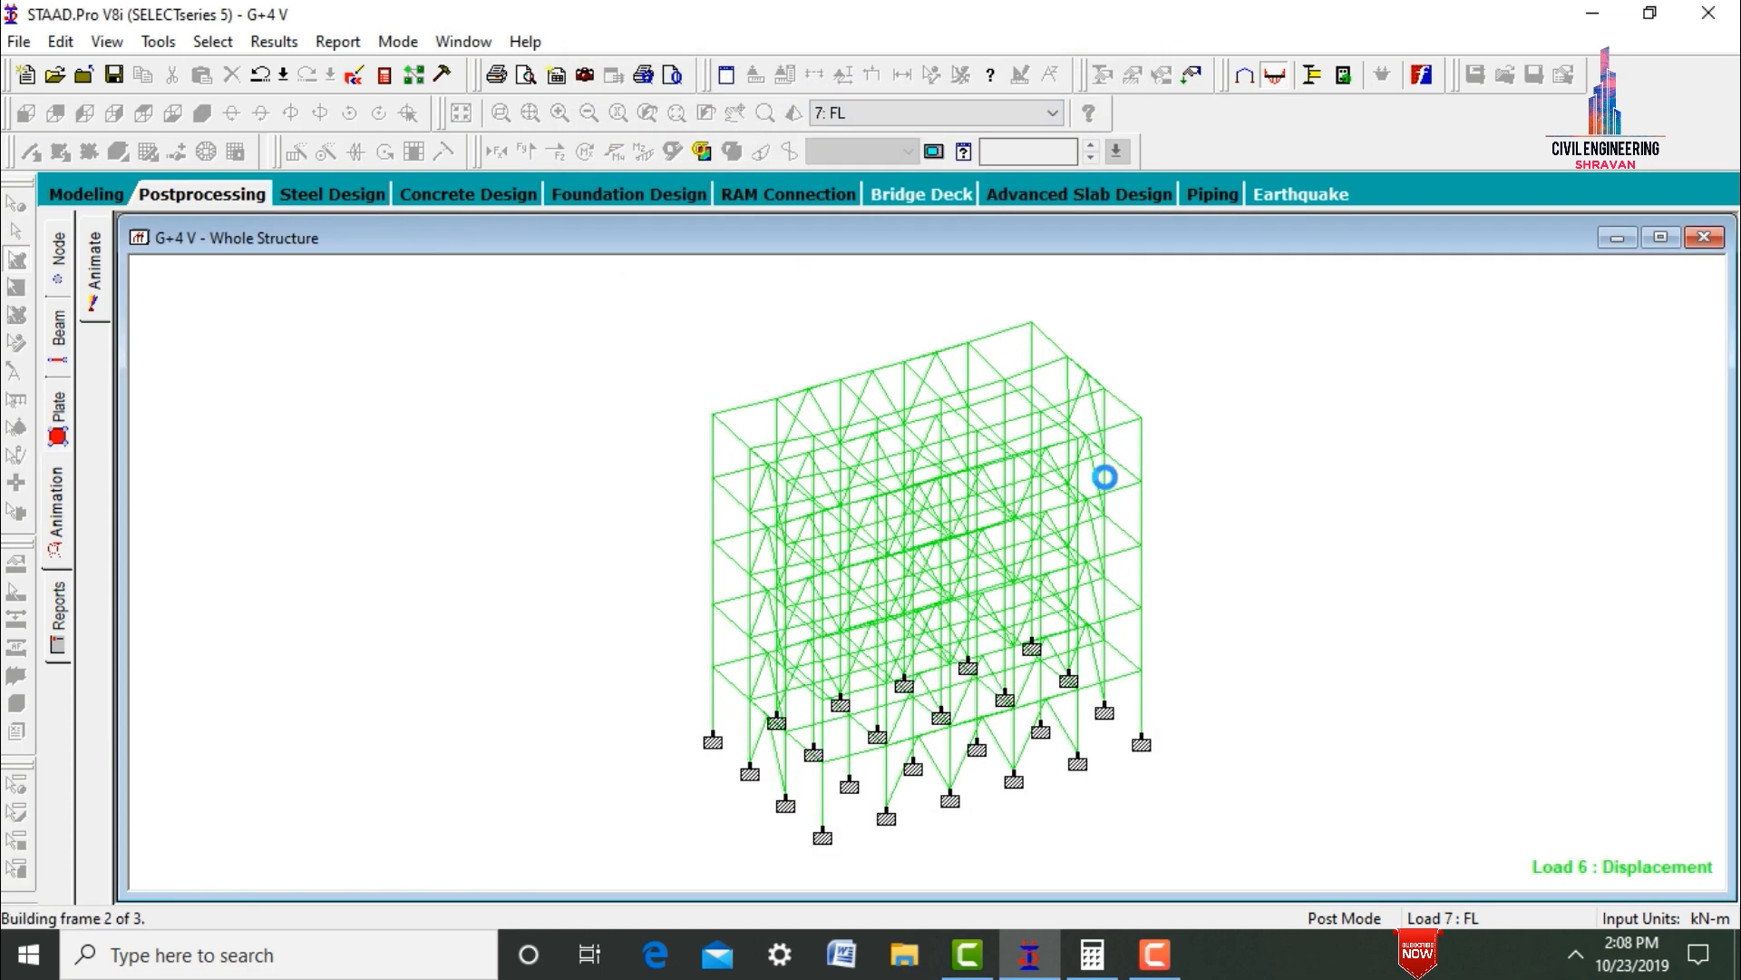
pyautogui.press('Up')
pyautogui.press('Up')
pyautogui.press('Up')
pyautogui.press('Up')
pyautogui.press('Up')
pyautogui.press('Up')
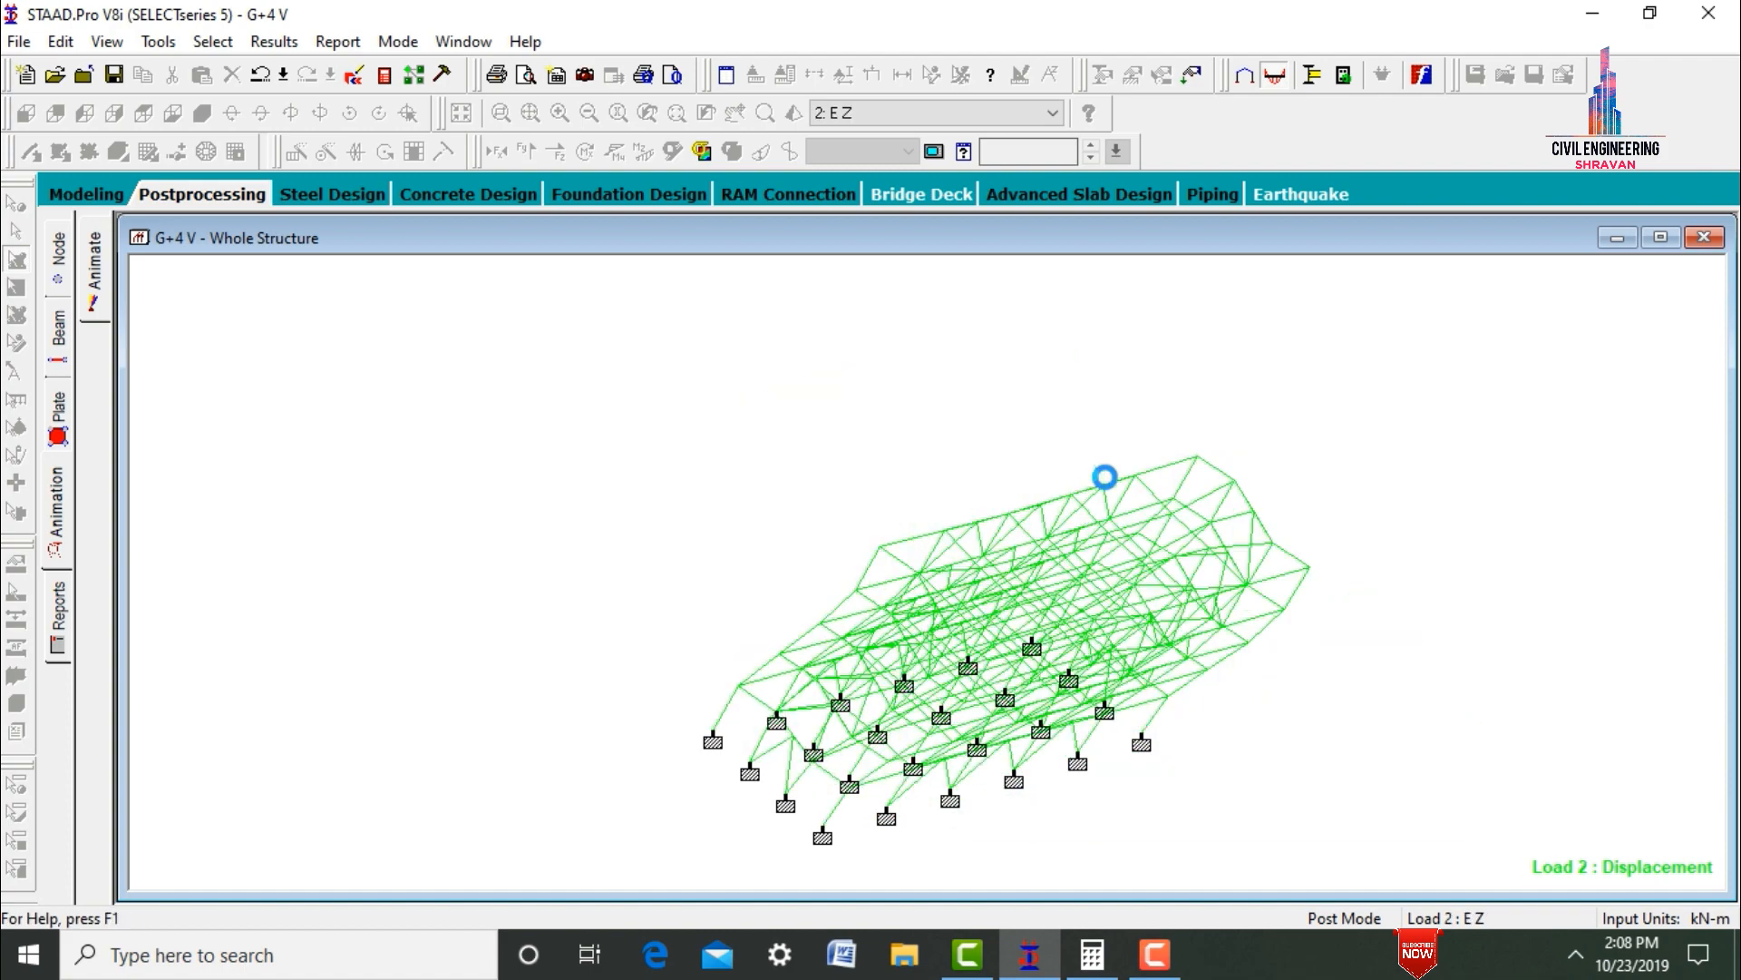
pyautogui.press('Down')
pyautogui.press('Down')
pyautogui.press('Down')
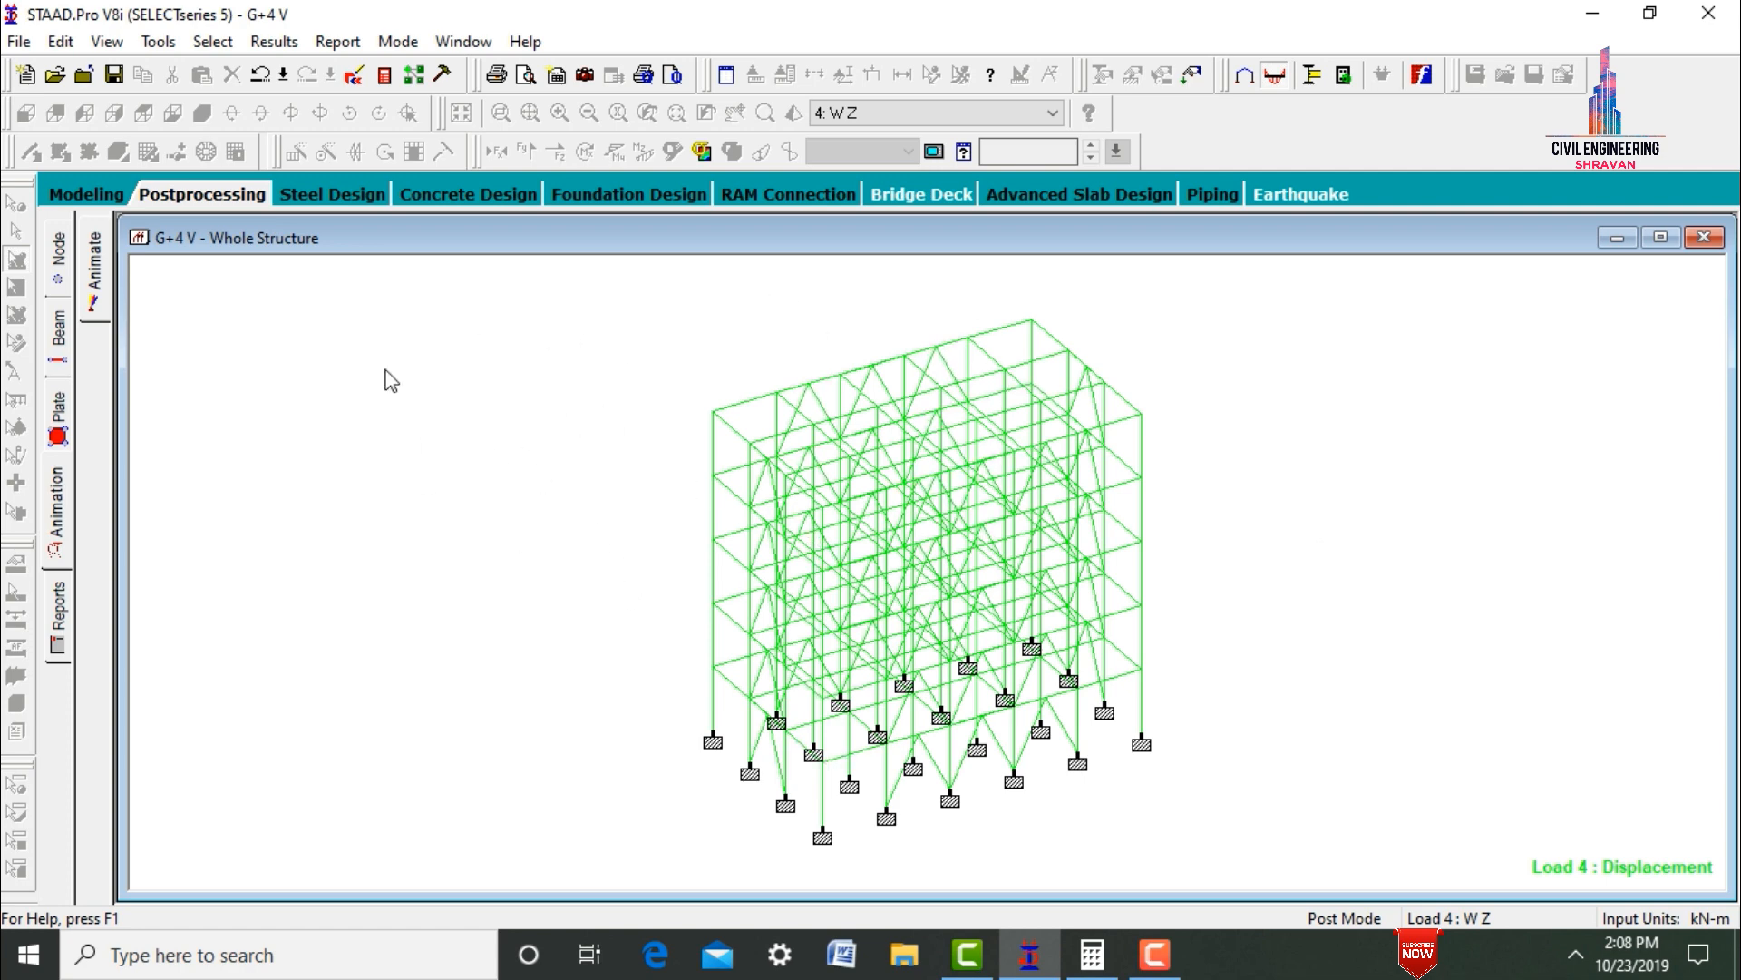
# - Return to the modeling mode, open the concrete design settings and set the current design code to IS456
pyautogui.click(74, 197)
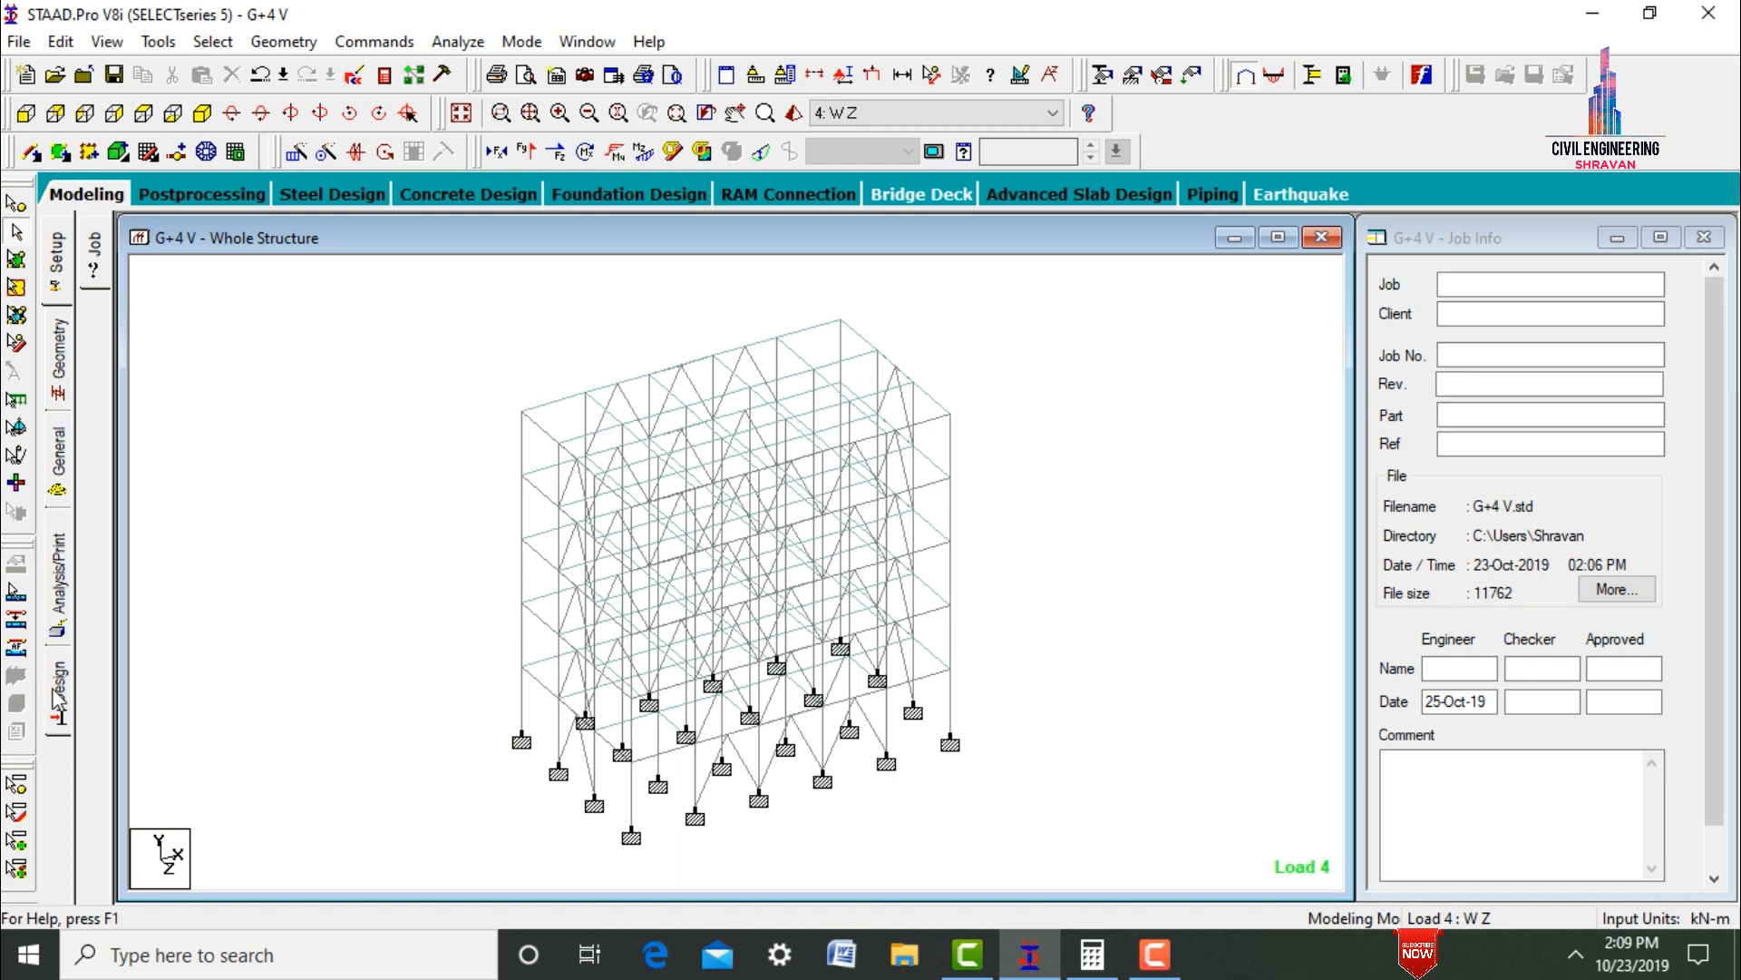
pyautogui.click(54, 698)
pyautogui.click(97, 379)
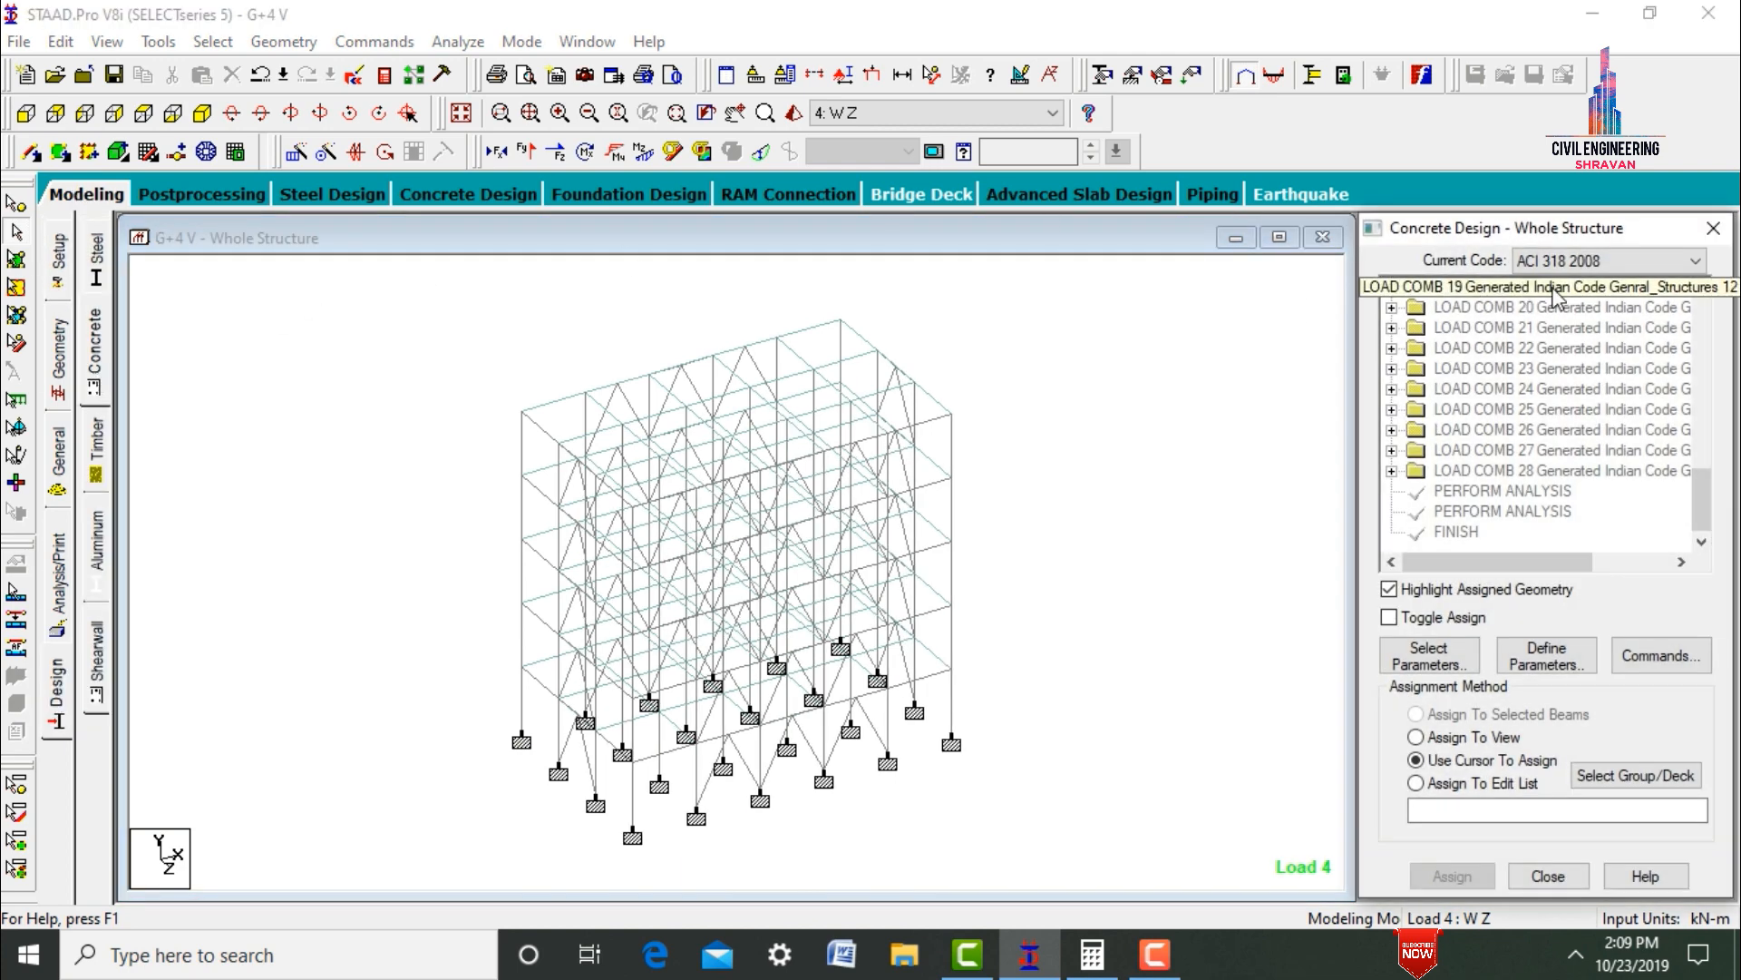
pyautogui.click(1576, 263)
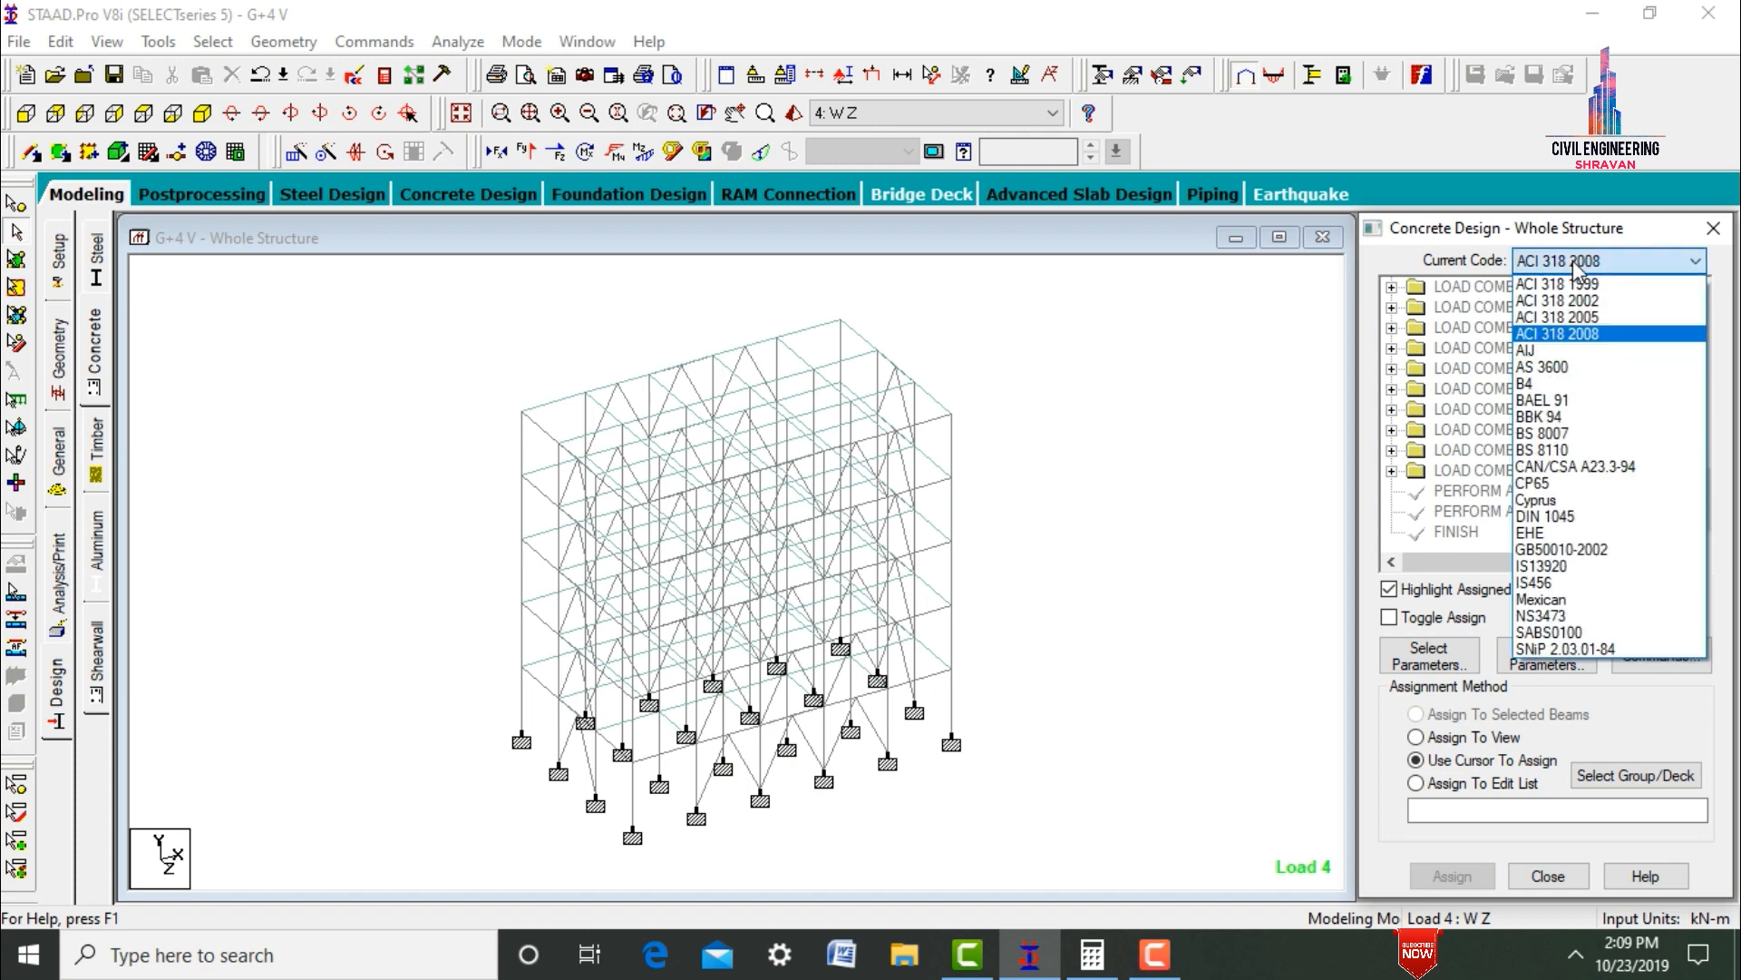
pyautogui.click(1567, 584)
# - Clear the selected design parameters and select only Fc, Fymain, Fysec, Maxmain, Maxsec, Md1 and Md2
pyautogui.click(1430, 654)
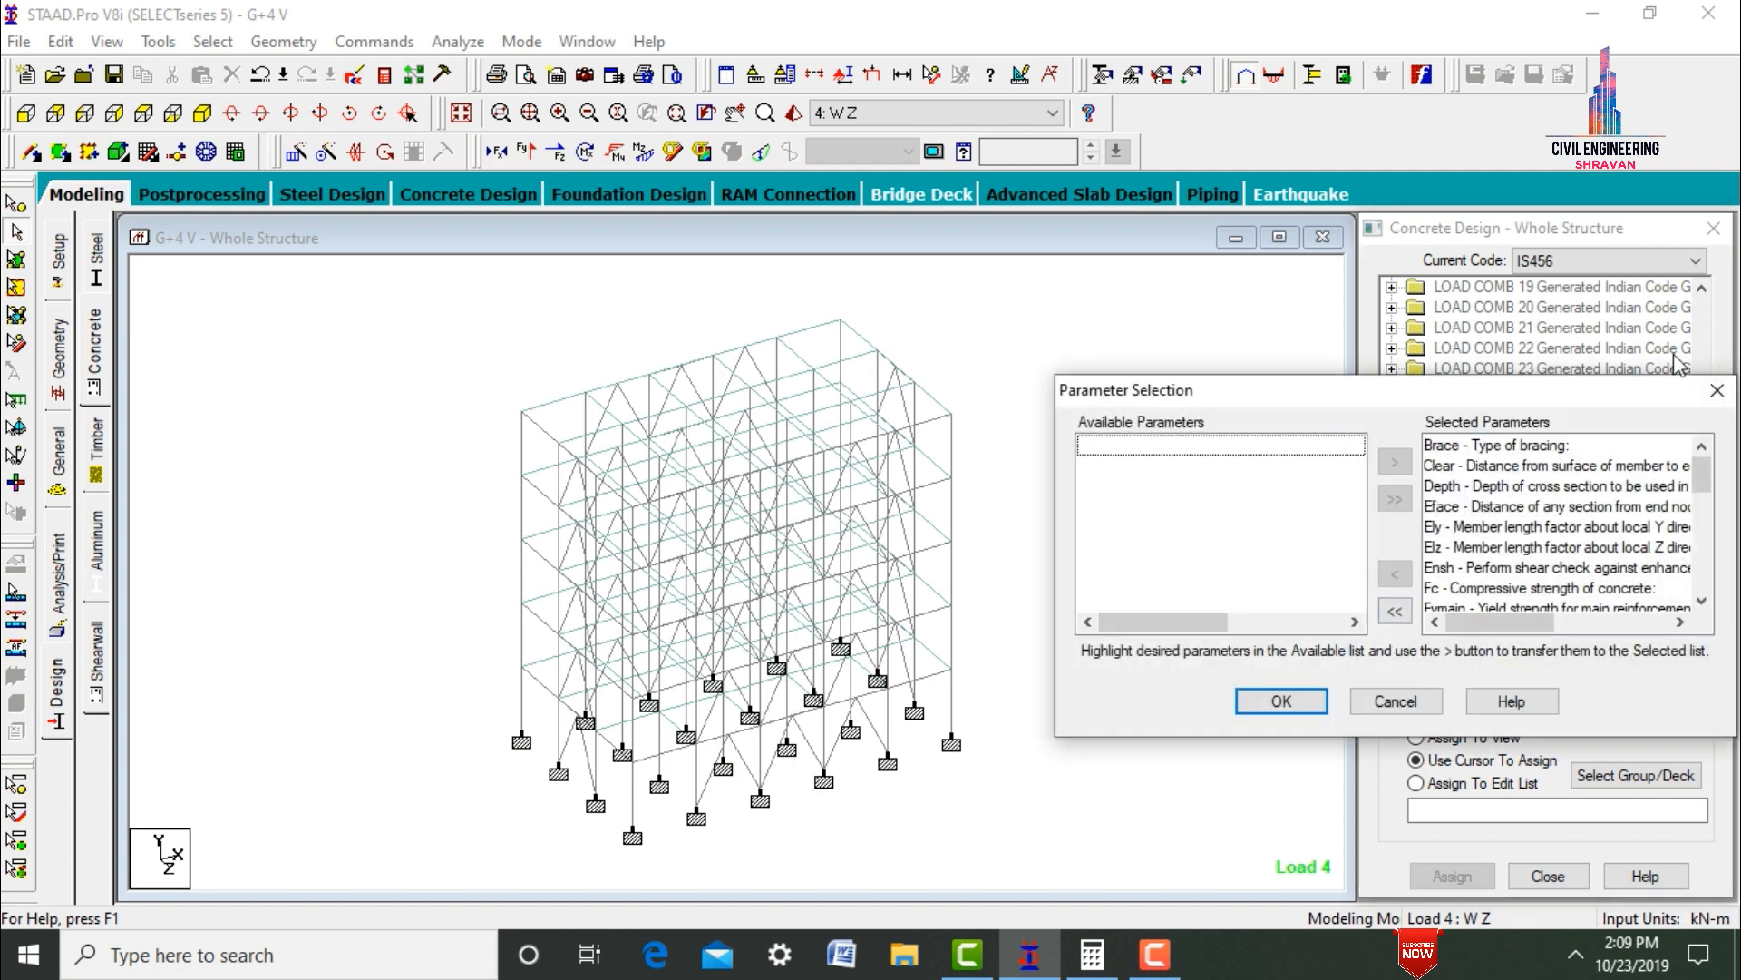
pyautogui.click(1395, 610)
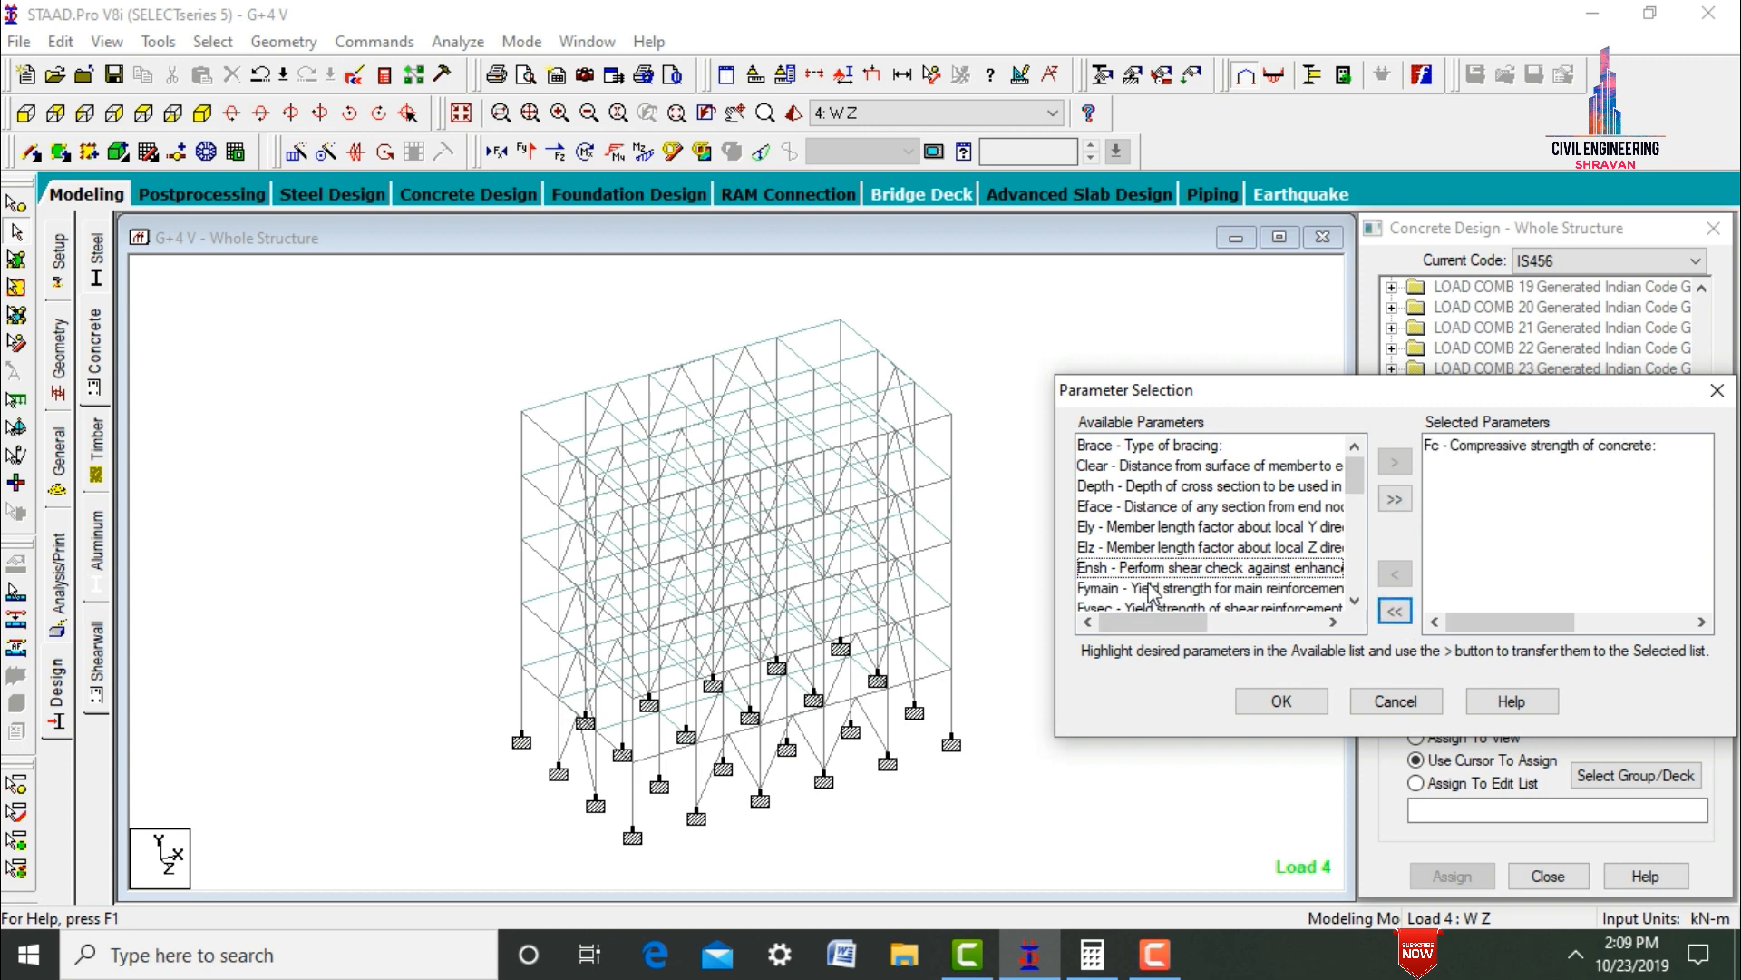
pyautogui.doubleClick(1149, 588)
pyautogui.doubleClick(1149, 587)
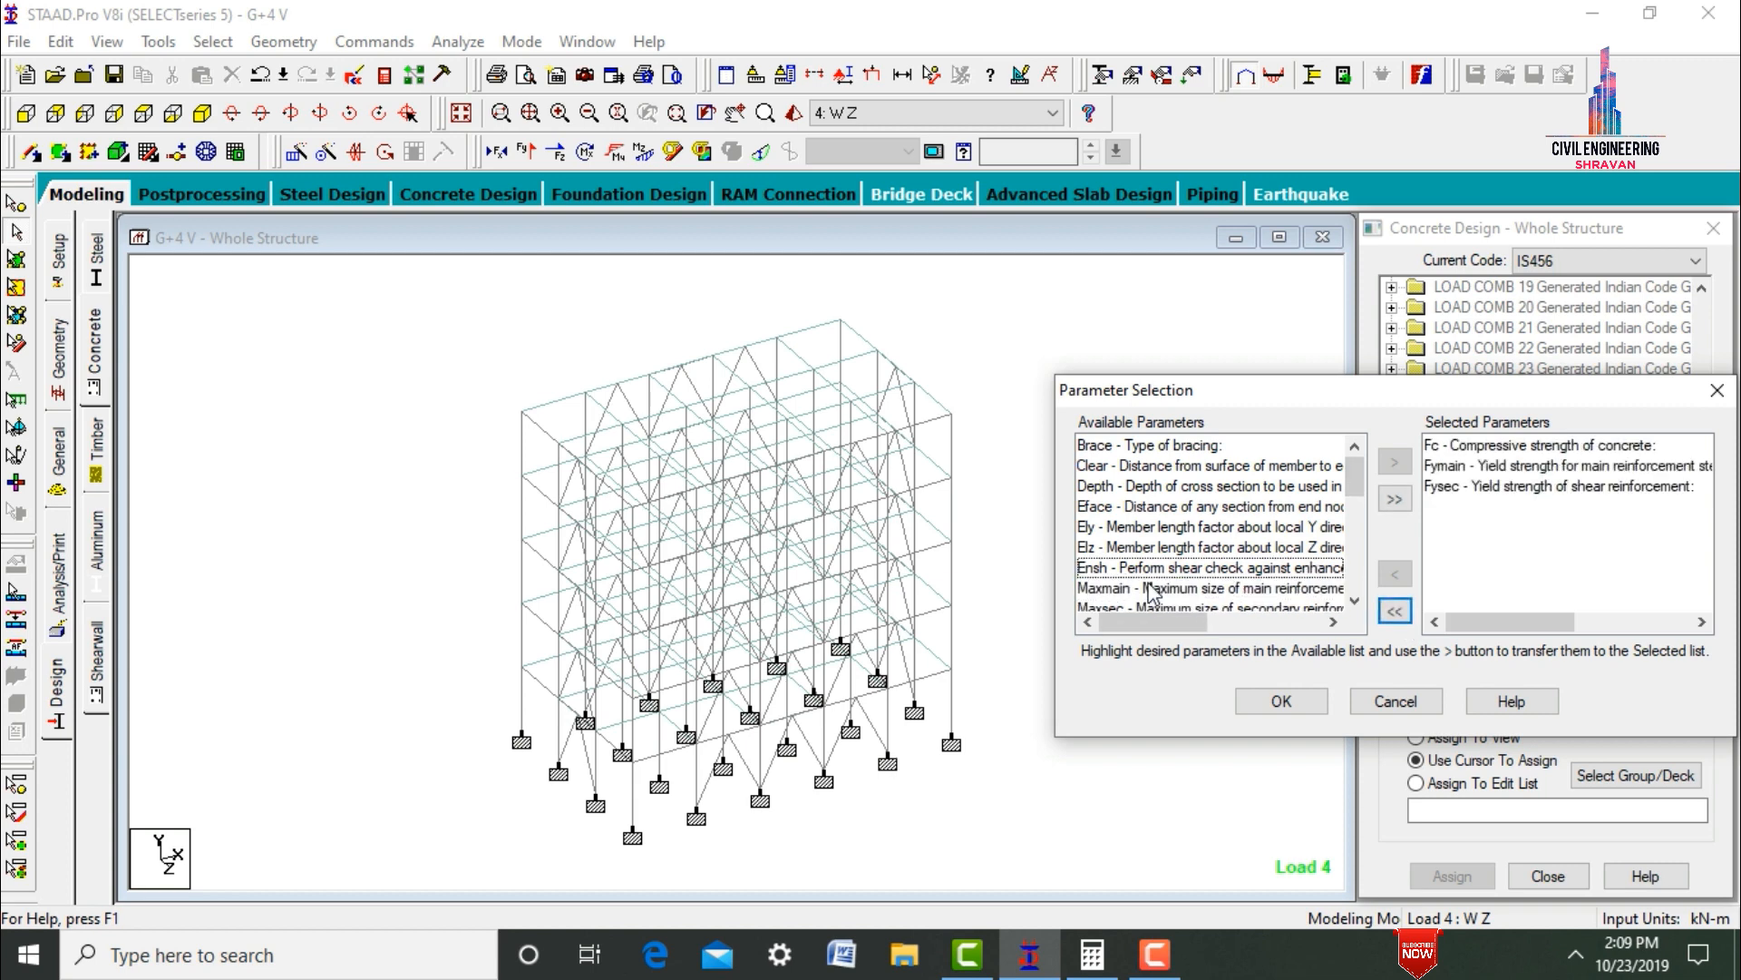
pyautogui.doubleClick(1149, 587)
pyautogui.doubleClick(1266, 589)
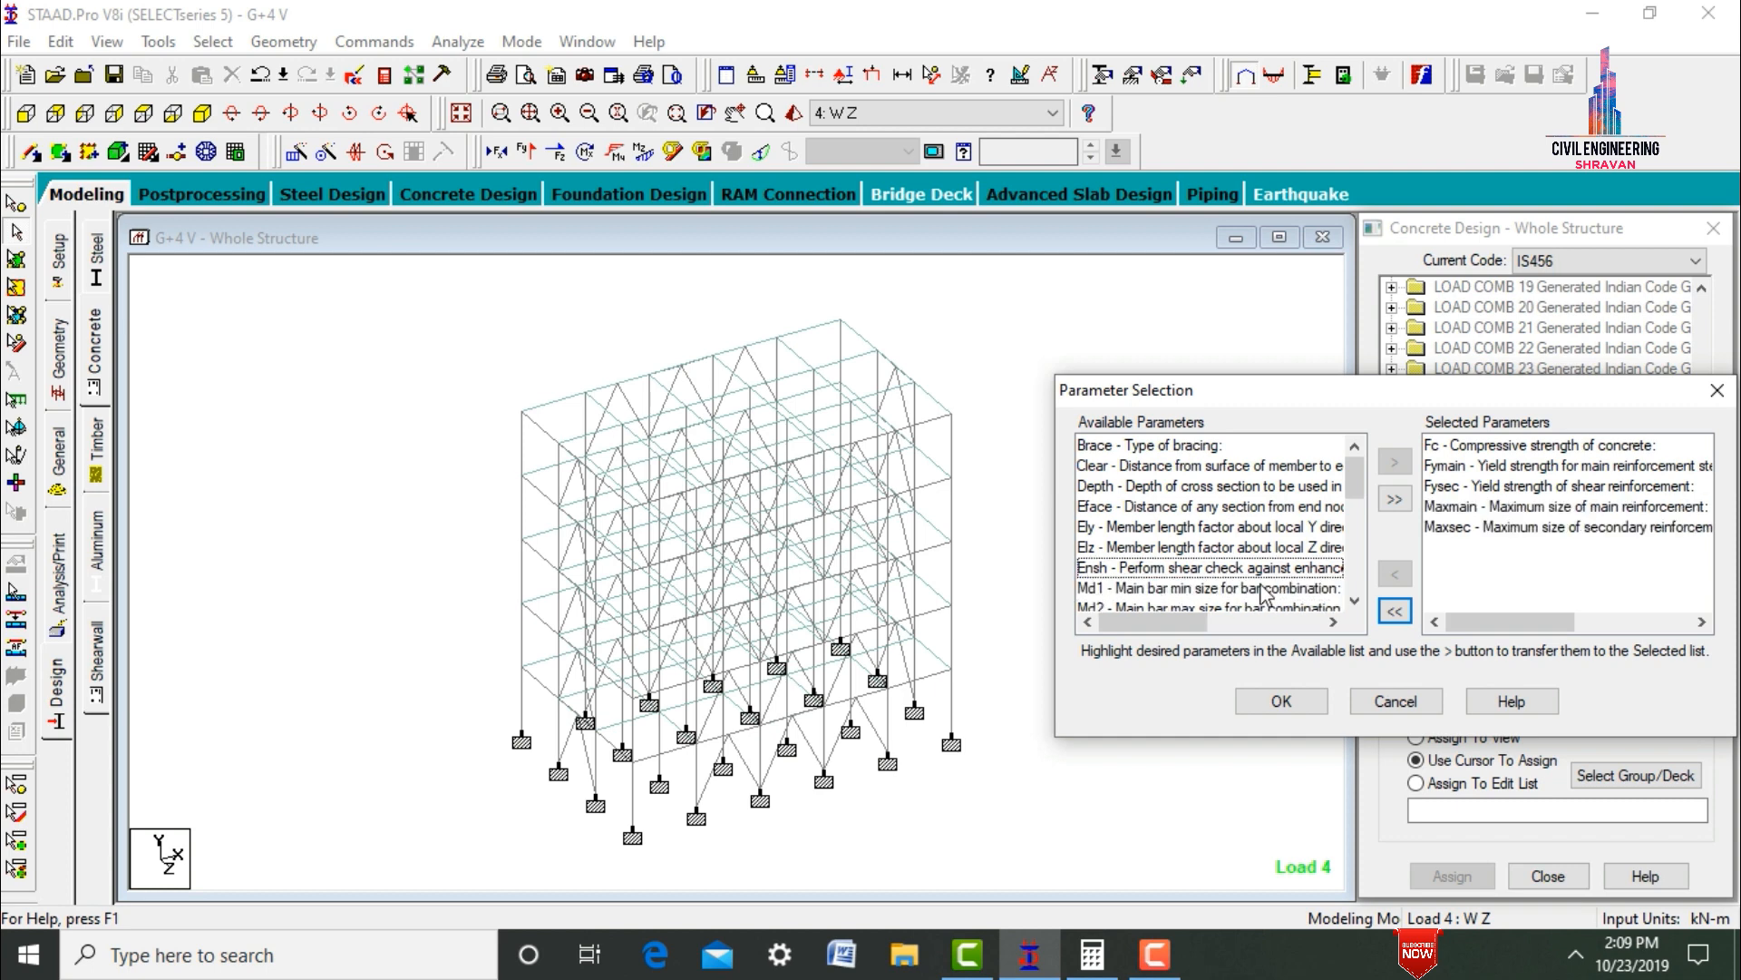
pyautogui.doubleClick(1261, 589)
pyautogui.doubleClick(1261, 589)
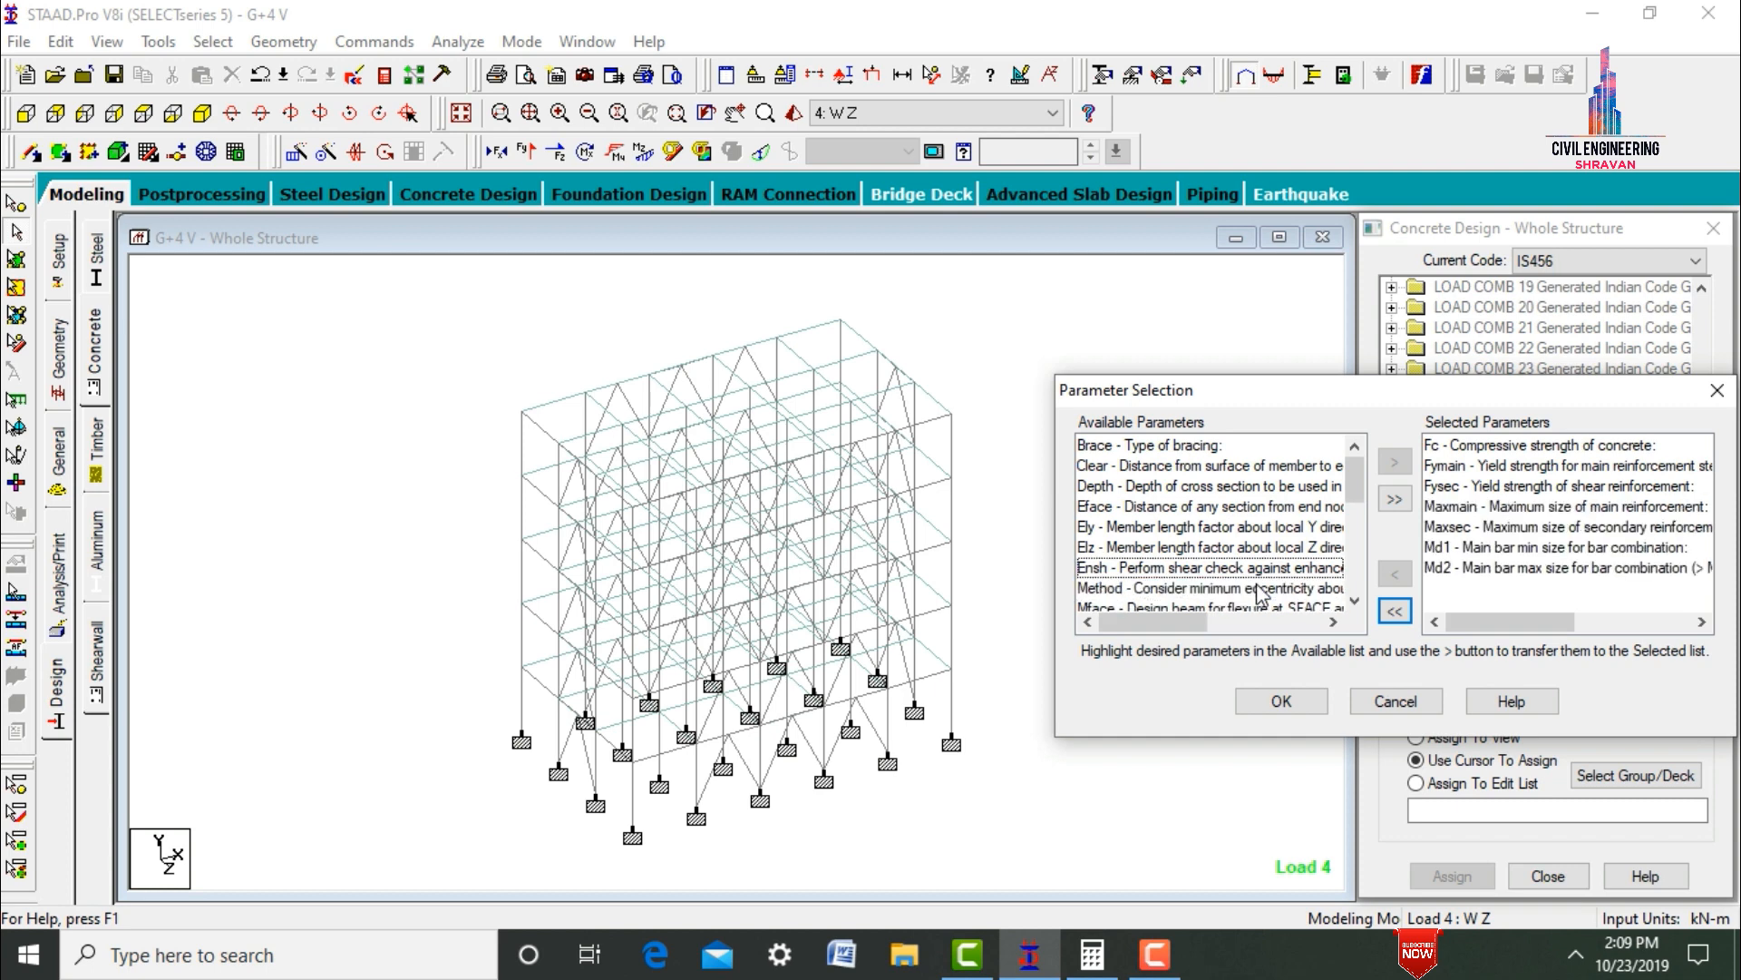
# - Add Minmain and Minsec to the selected design parameters and accept the parameter selection
pyautogui.click(1355, 600)
pyautogui.click(1356, 600)
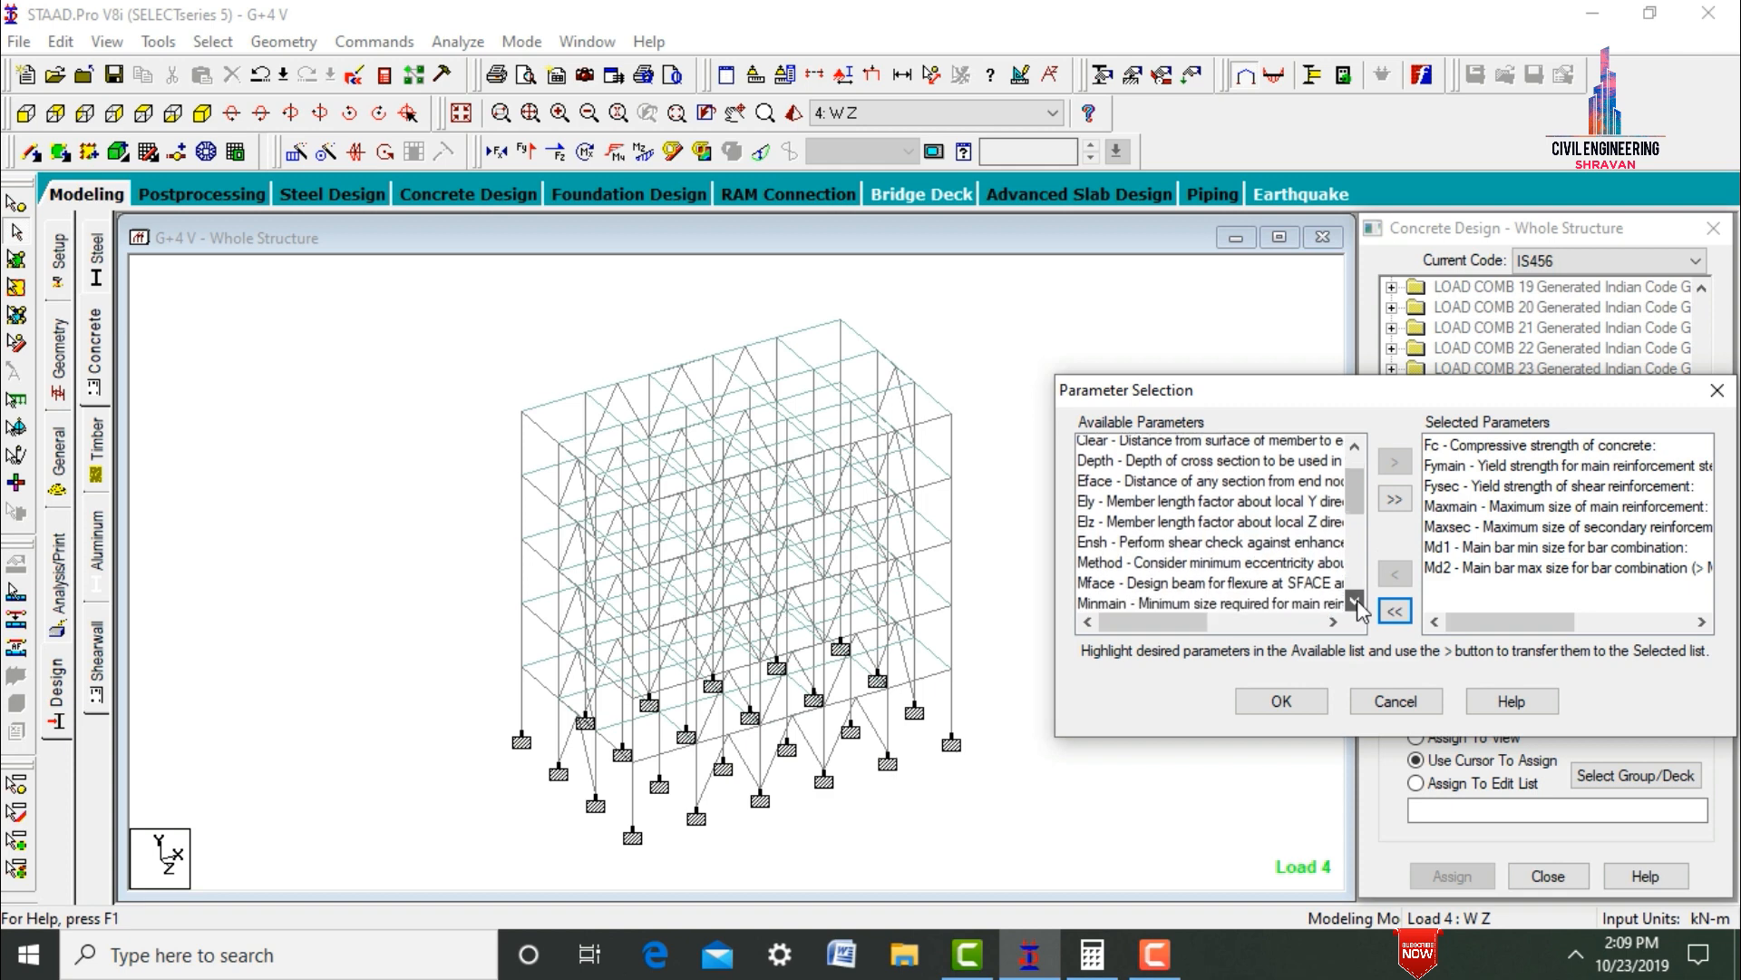
pyautogui.click(1355, 600)
pyautogui.click(1355, 600)
pyautogui.click(1355, 600)
pyautogui.click(1355, 601)
pyautogui.doubleClick(1238, 506)
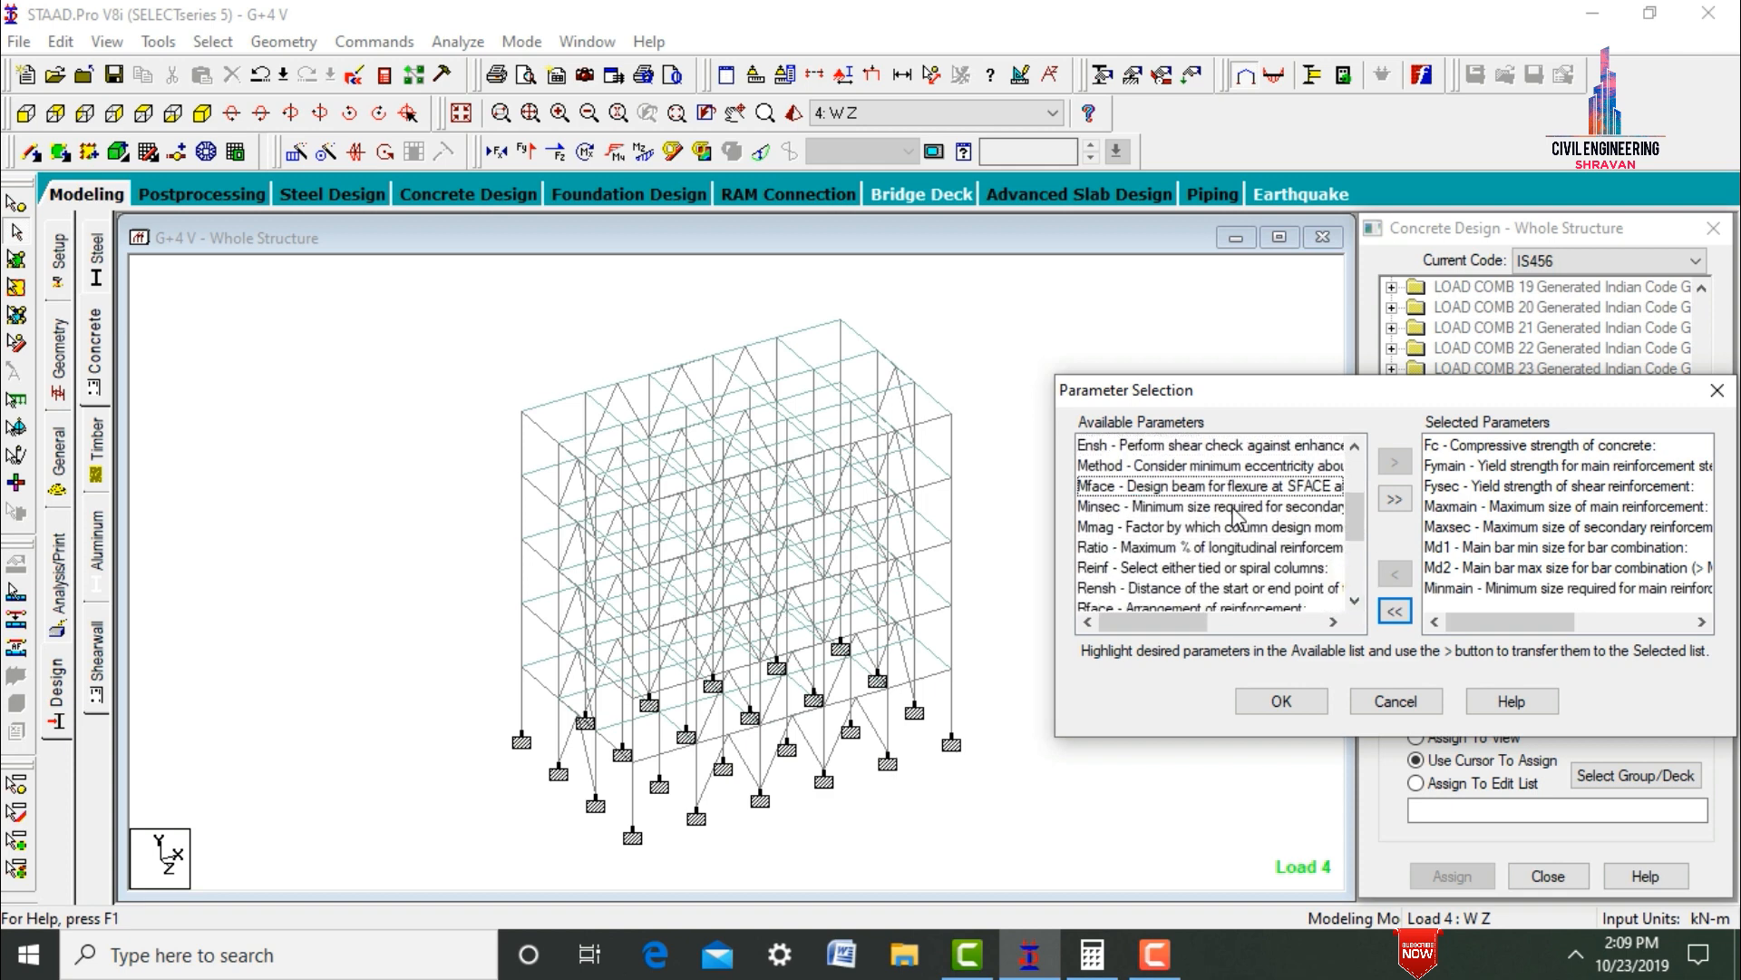
pyautogui.click(1286, 703)
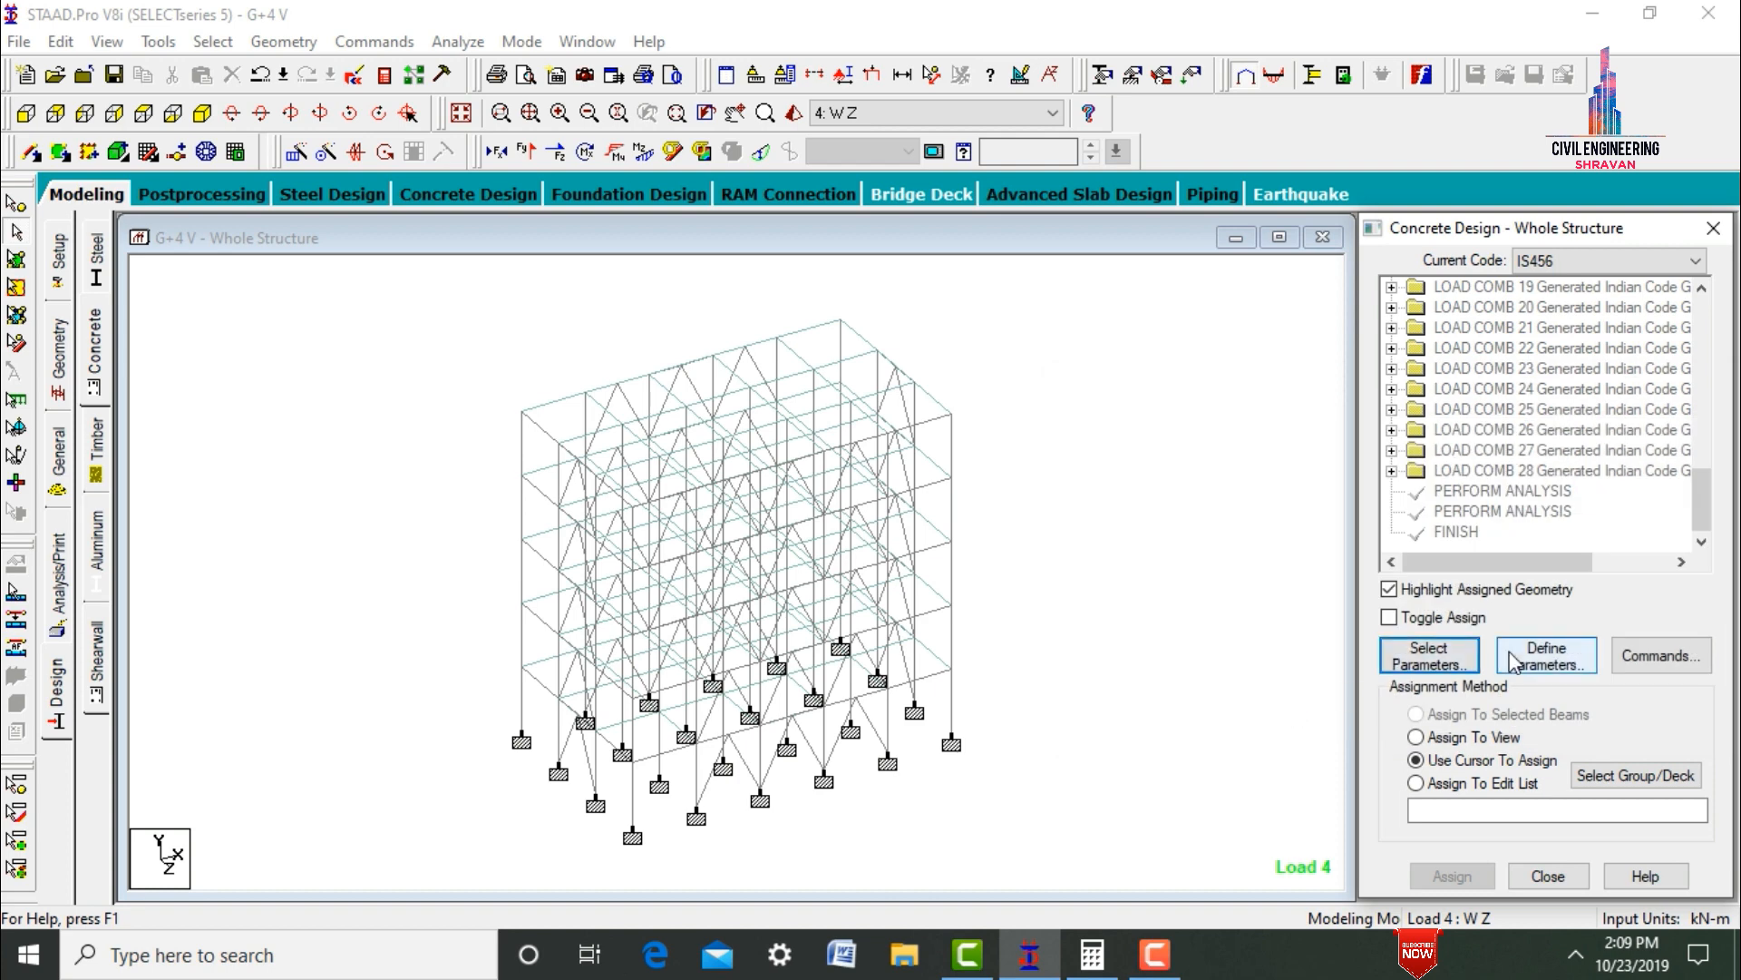
# - Define the FC parameter with a concrete compressive strength of 30000 kN/m2 and add it
pyautogui.click(1546, 655)
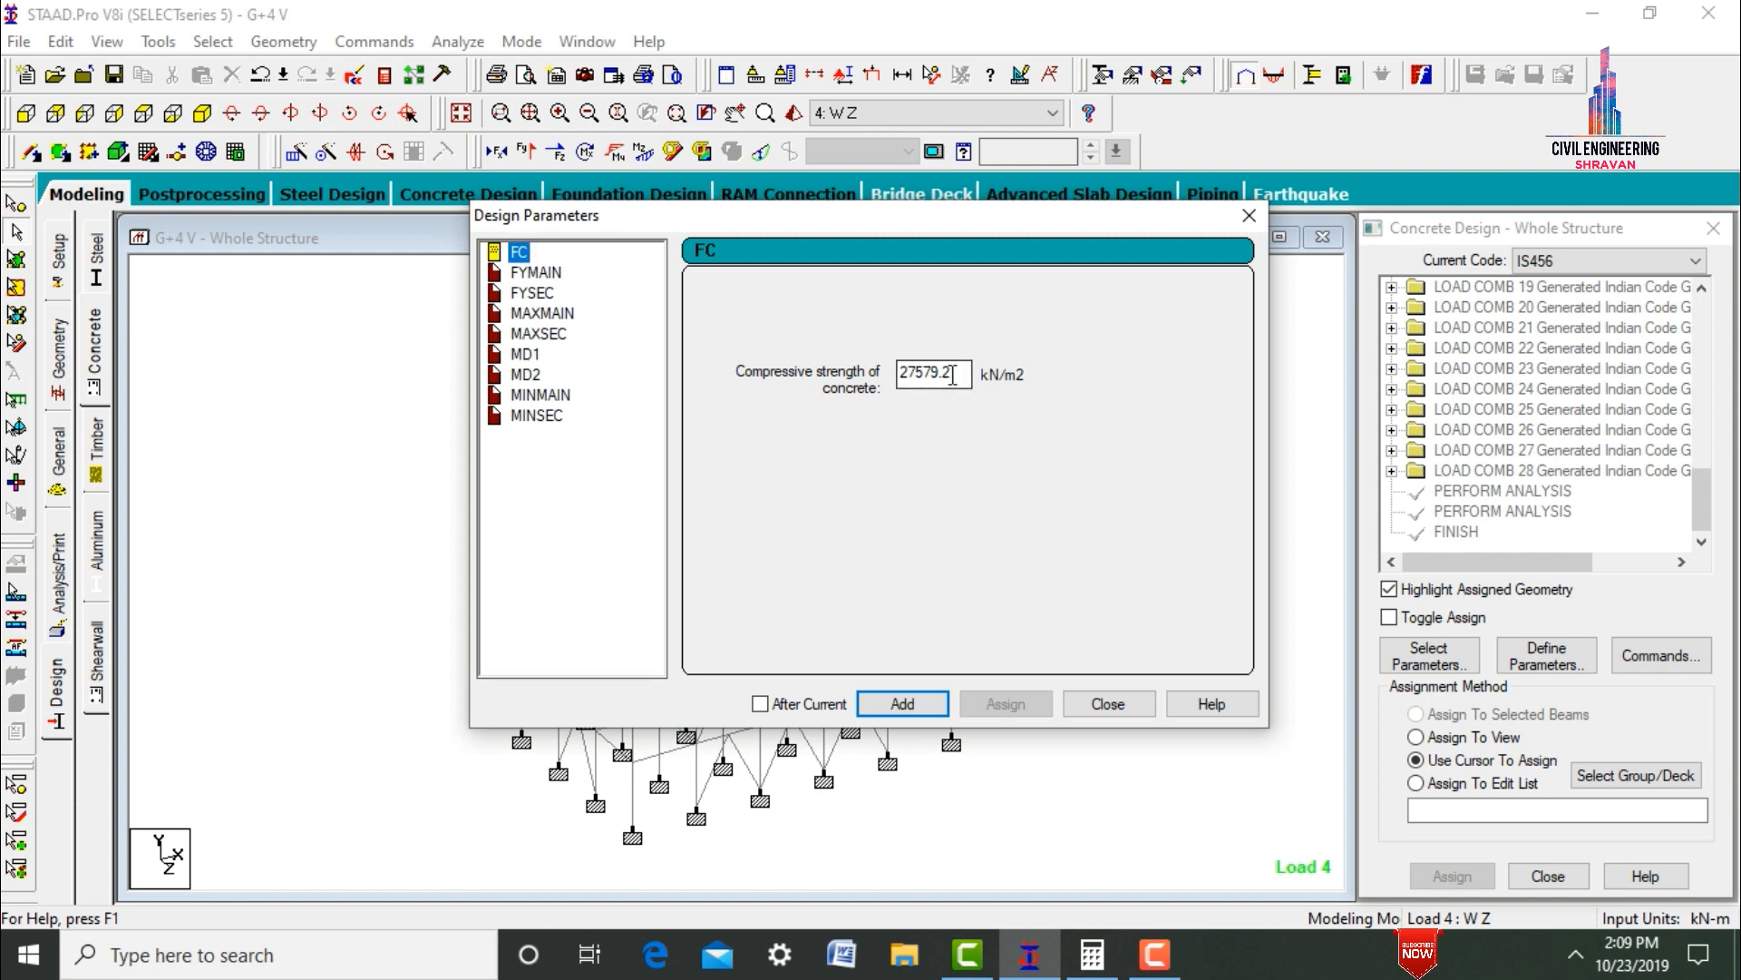
pyautogui.moveTo(953, 374); pyautogui.dragTo(820, 381)
pyautogui.write('30000')
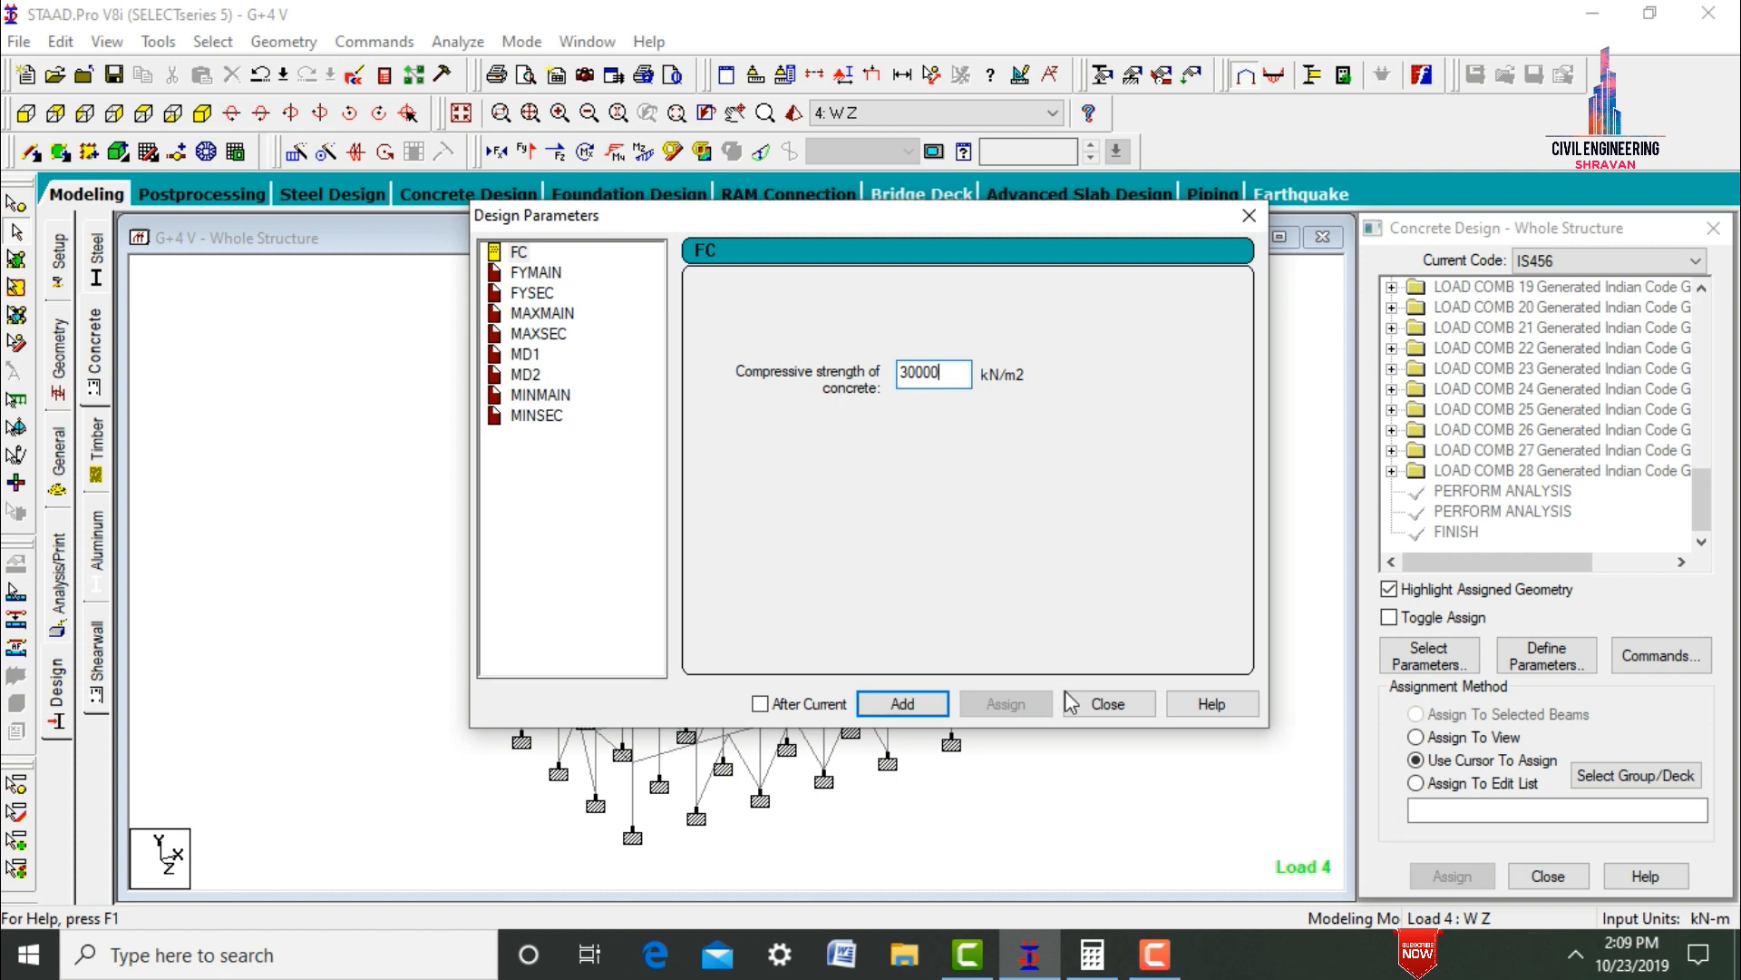
pyautogui.click(935, 709)
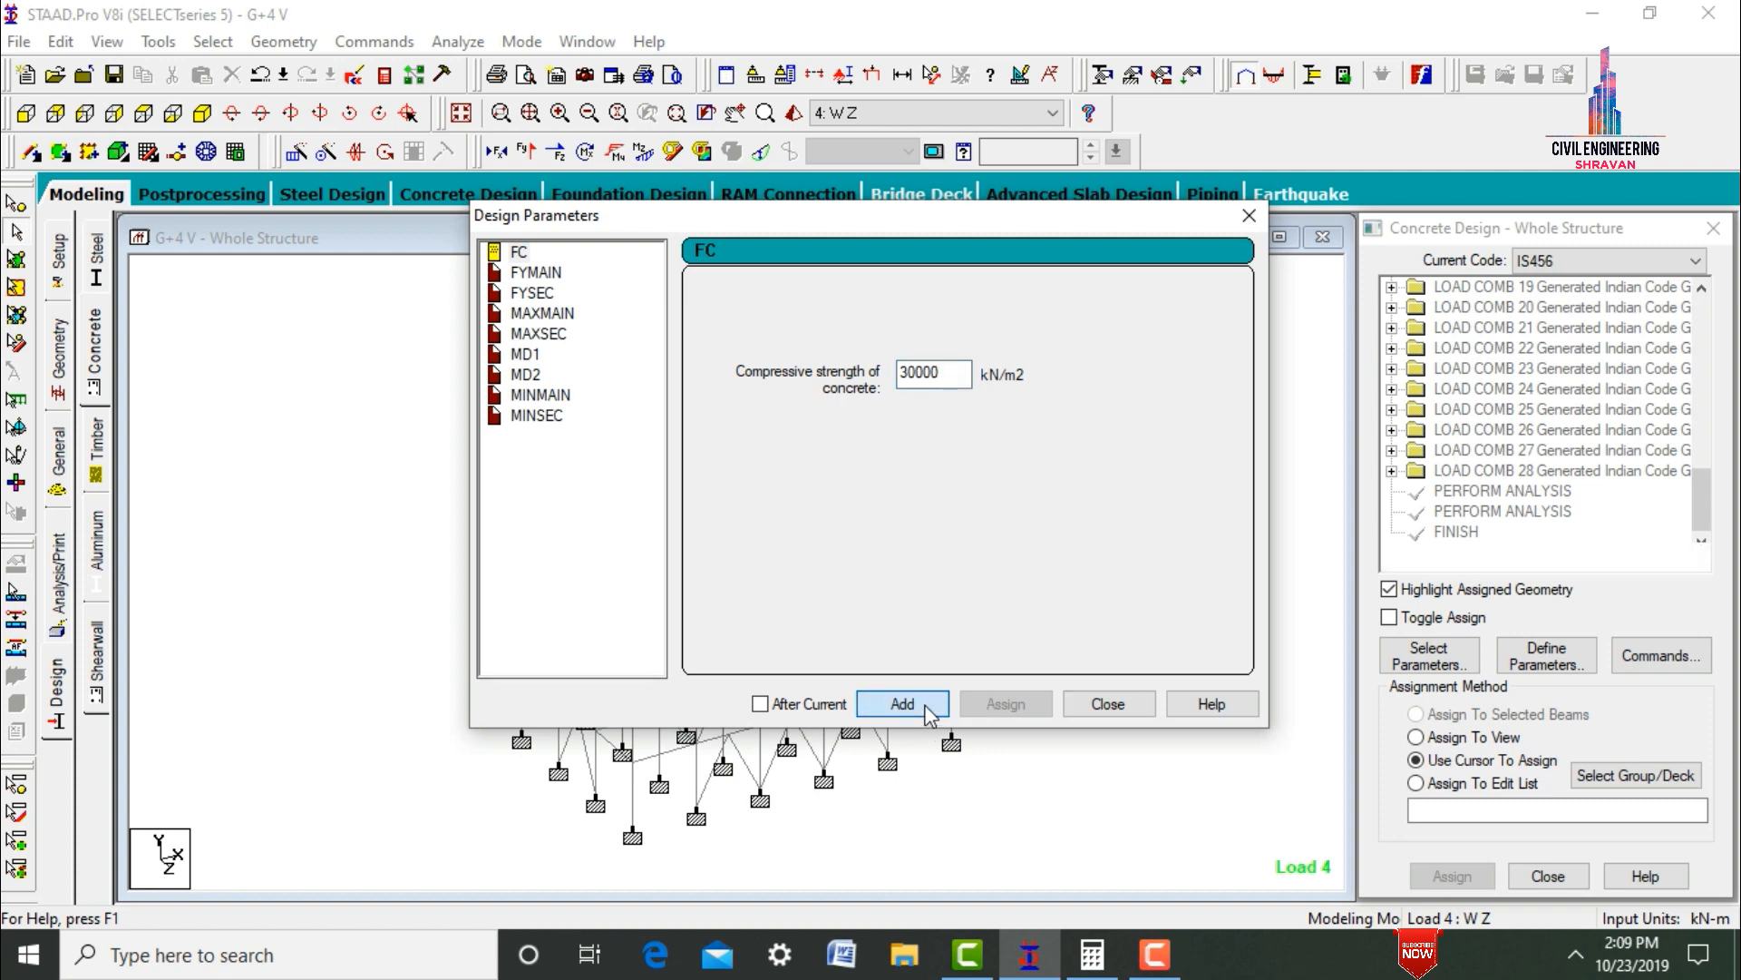
# - Add the FYMAIN and FYSEC parameters, each with a reinforcement yield strength of 550000 kN/m2
pyautogui.click(537, 273)
pyautogui.doubleClick(963, 379)
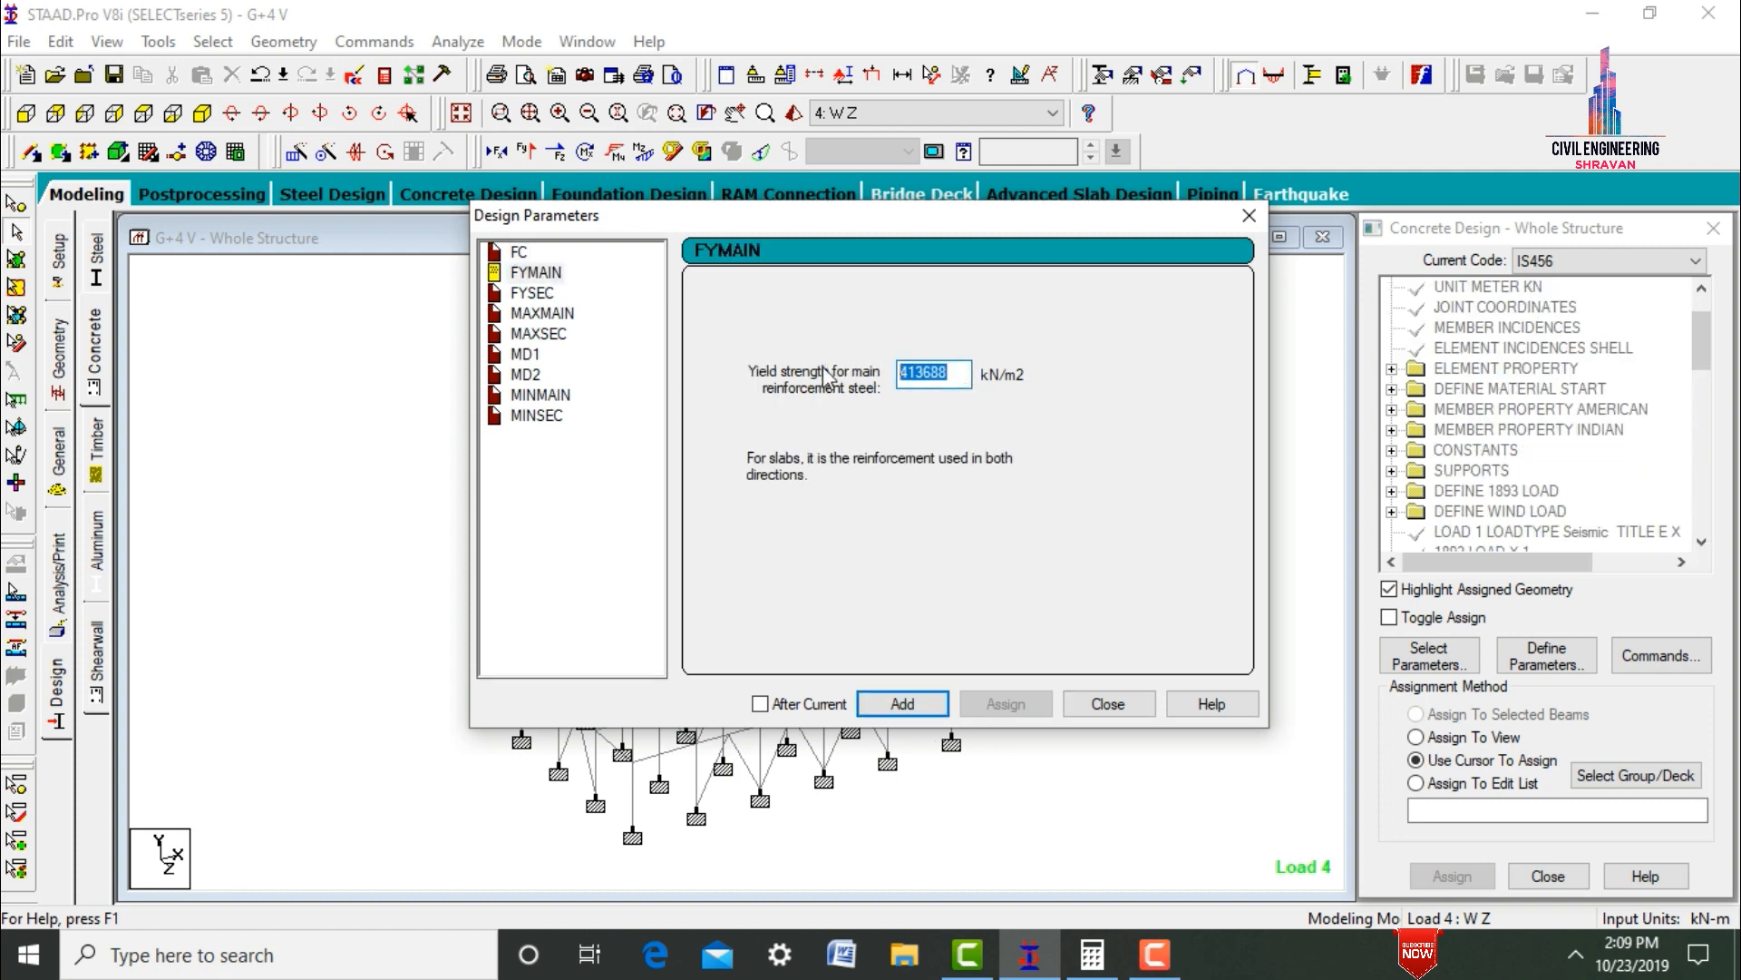
pyautogui.write('550000')
pyautogui.click(903, 703)
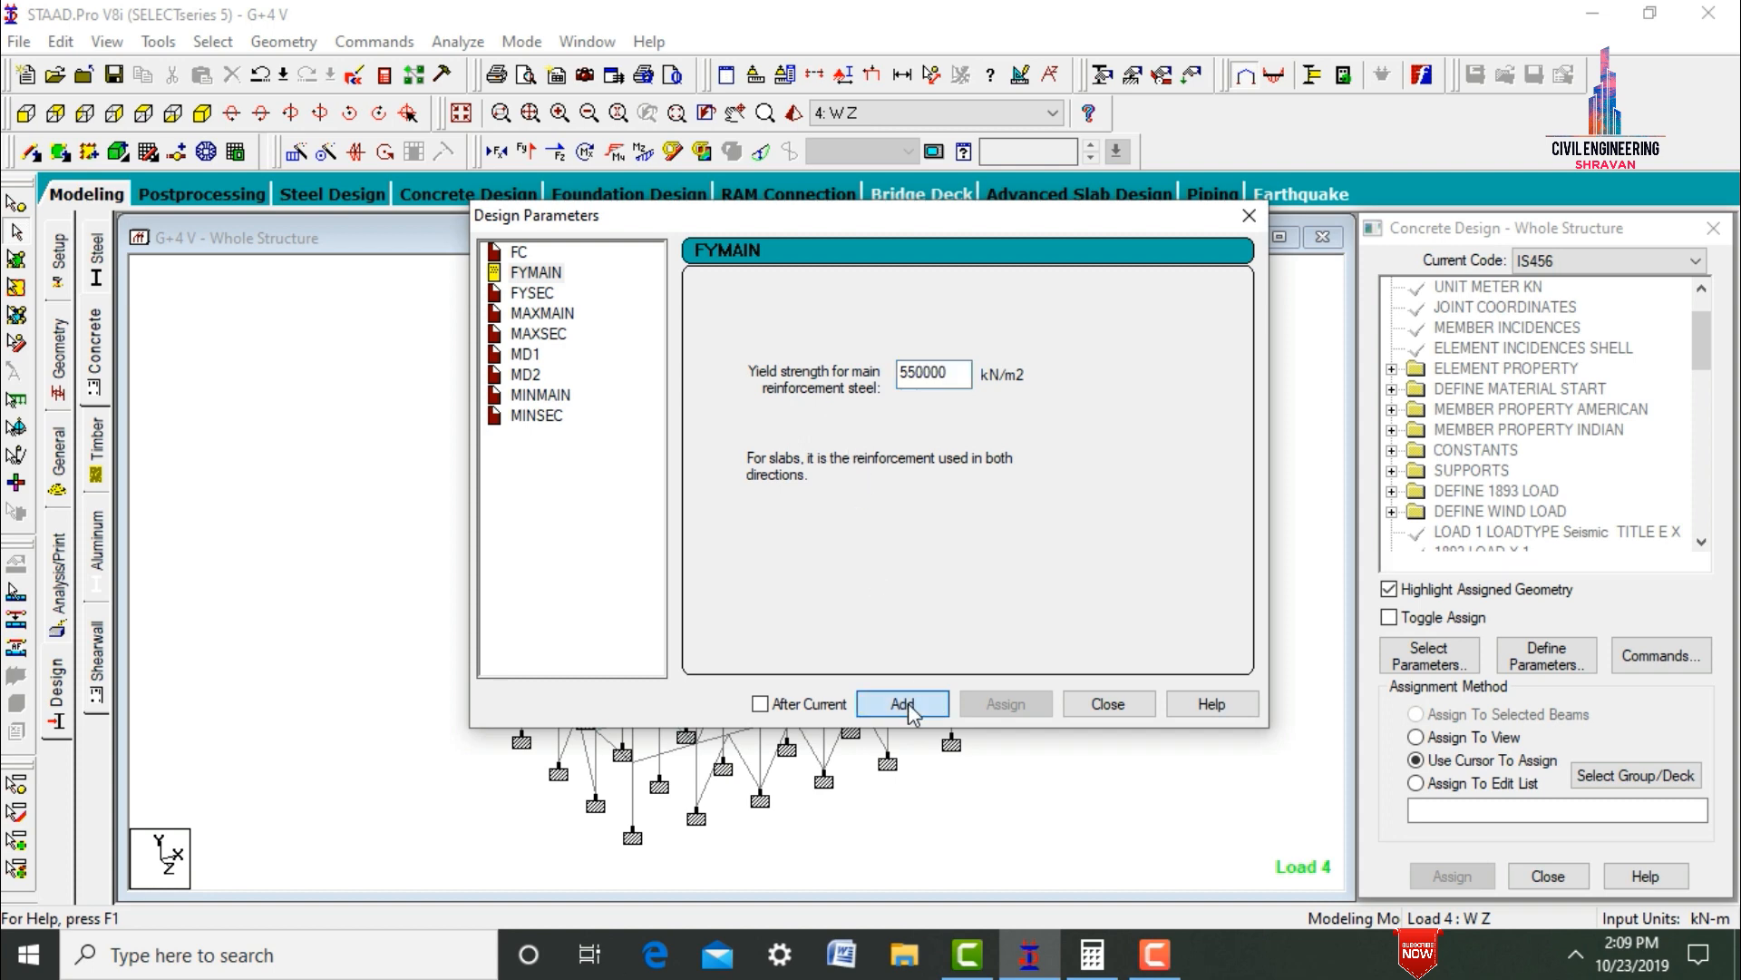
pyautogui.click(526, 294)
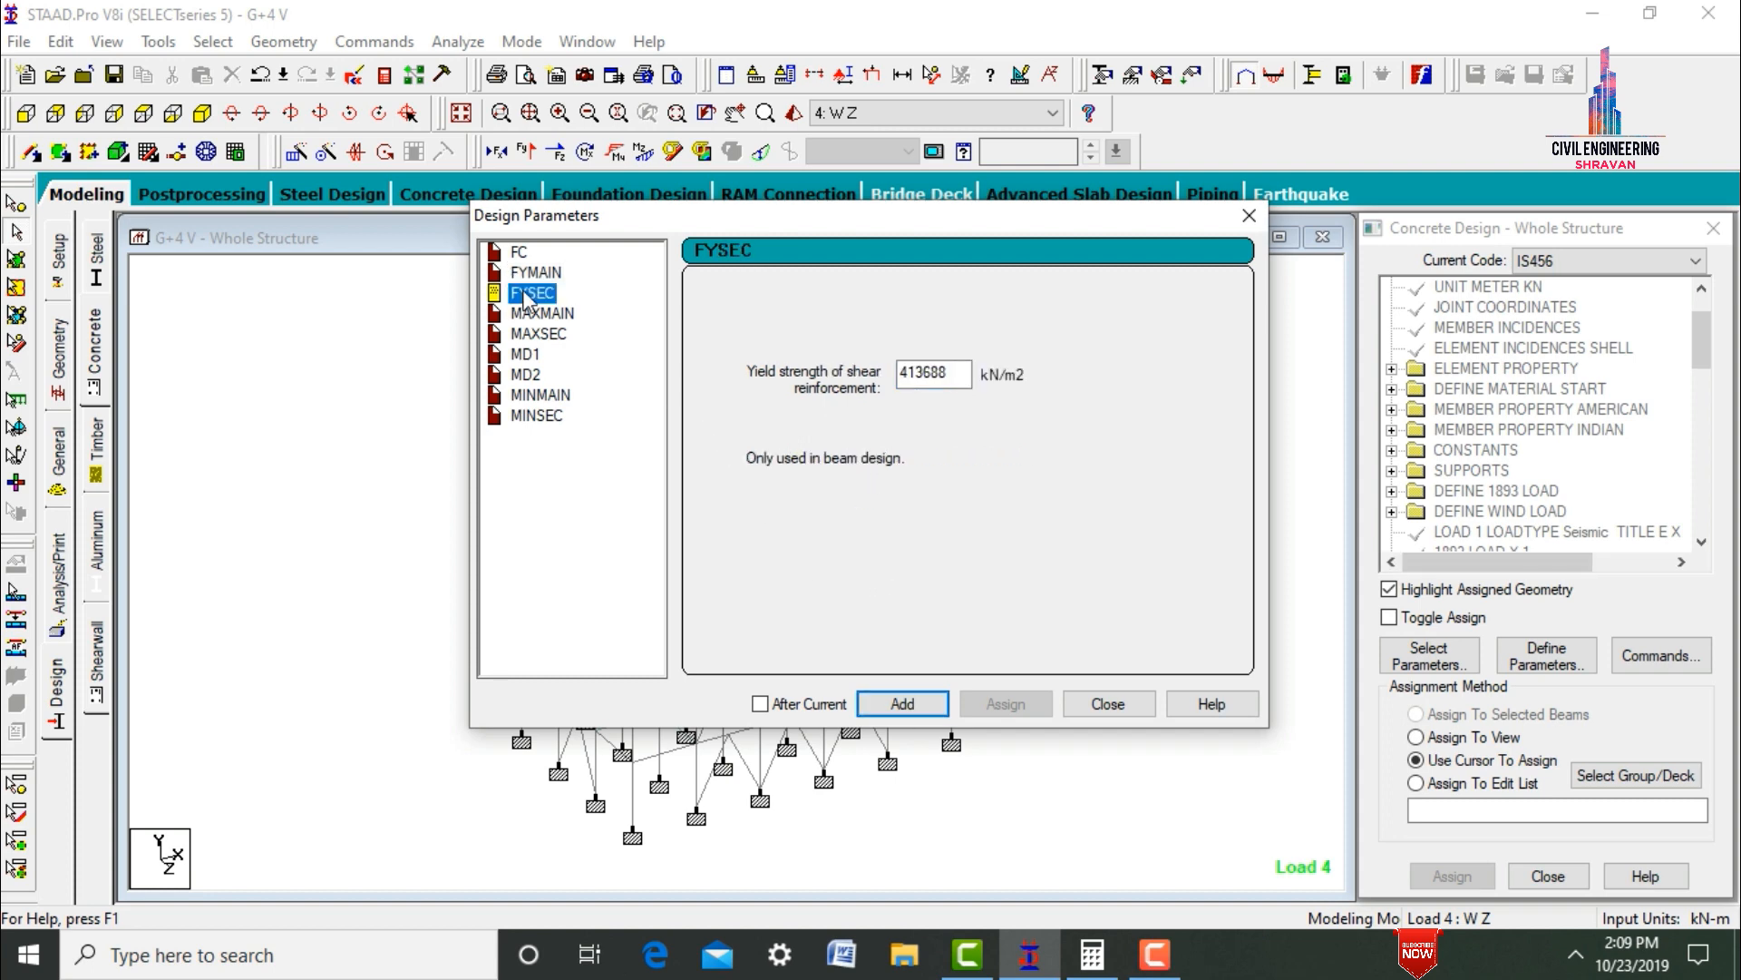
pyautogui.click(943, 367)
pyautogui.doubleClick(943, 368)
pyautogui.write('550000')
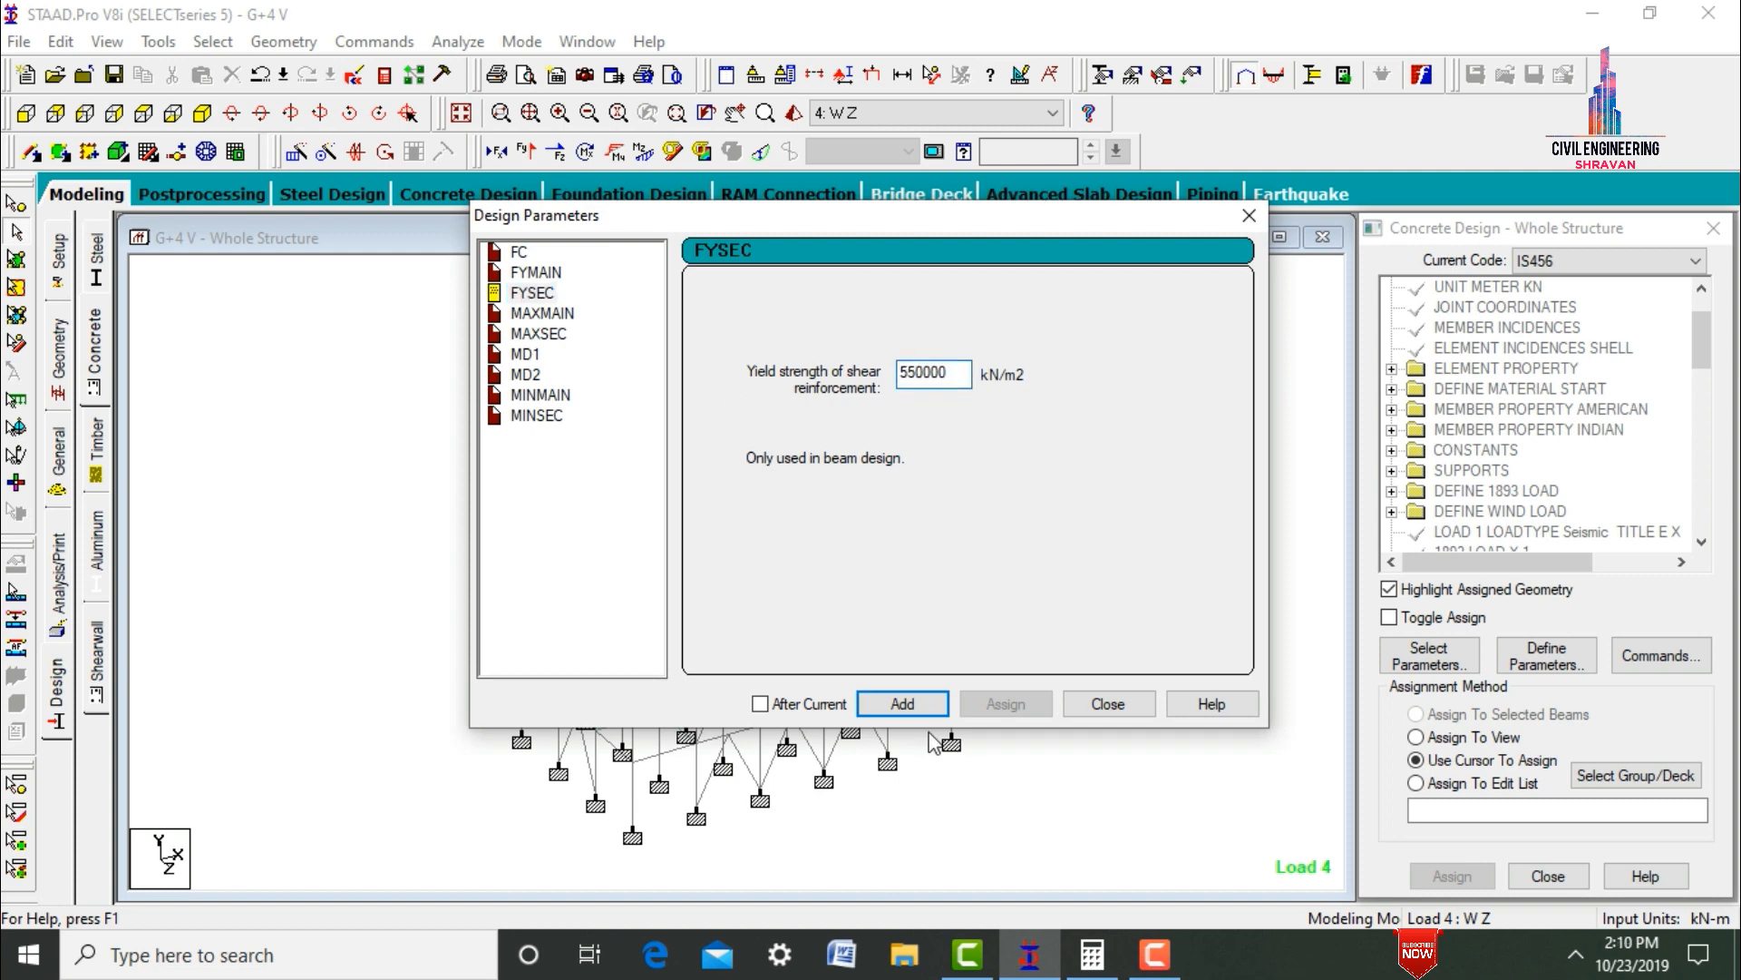
pyautogui.click(902, 704)
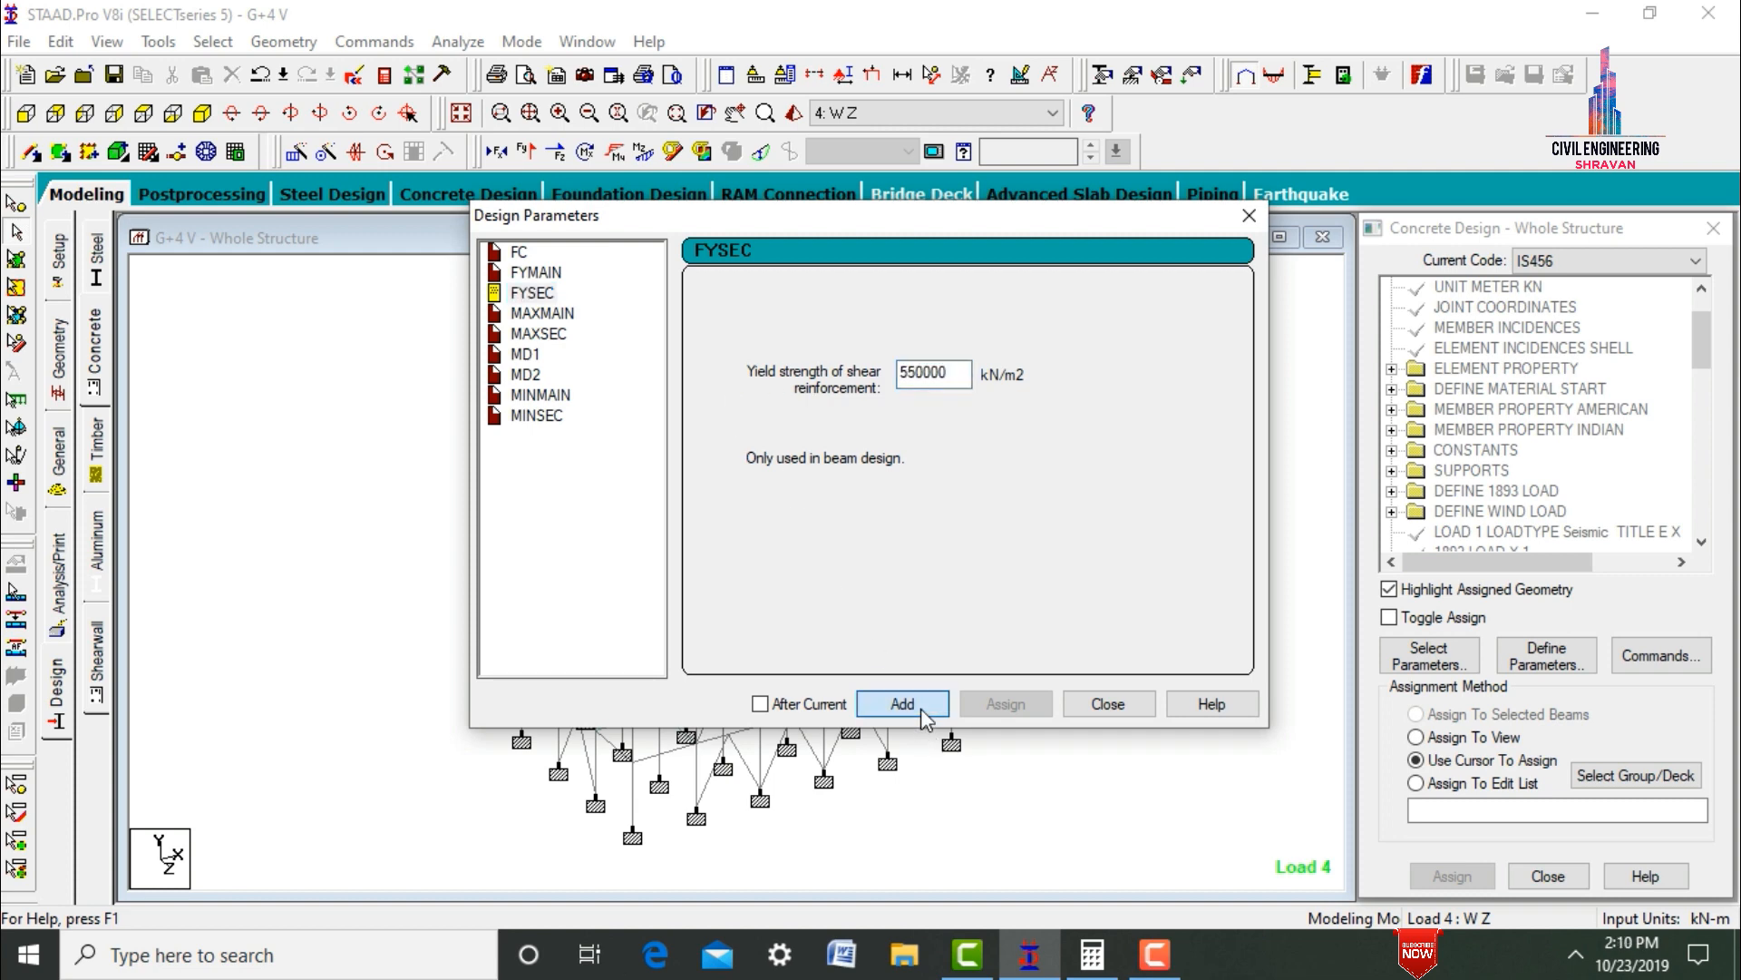
# - Add the MAXMAIN and MAXSEC parameters with a maximum main and secondary reinforcement size of 16 mm
pyautogui.click(540, 315)
pyautogui.click(723, 410)
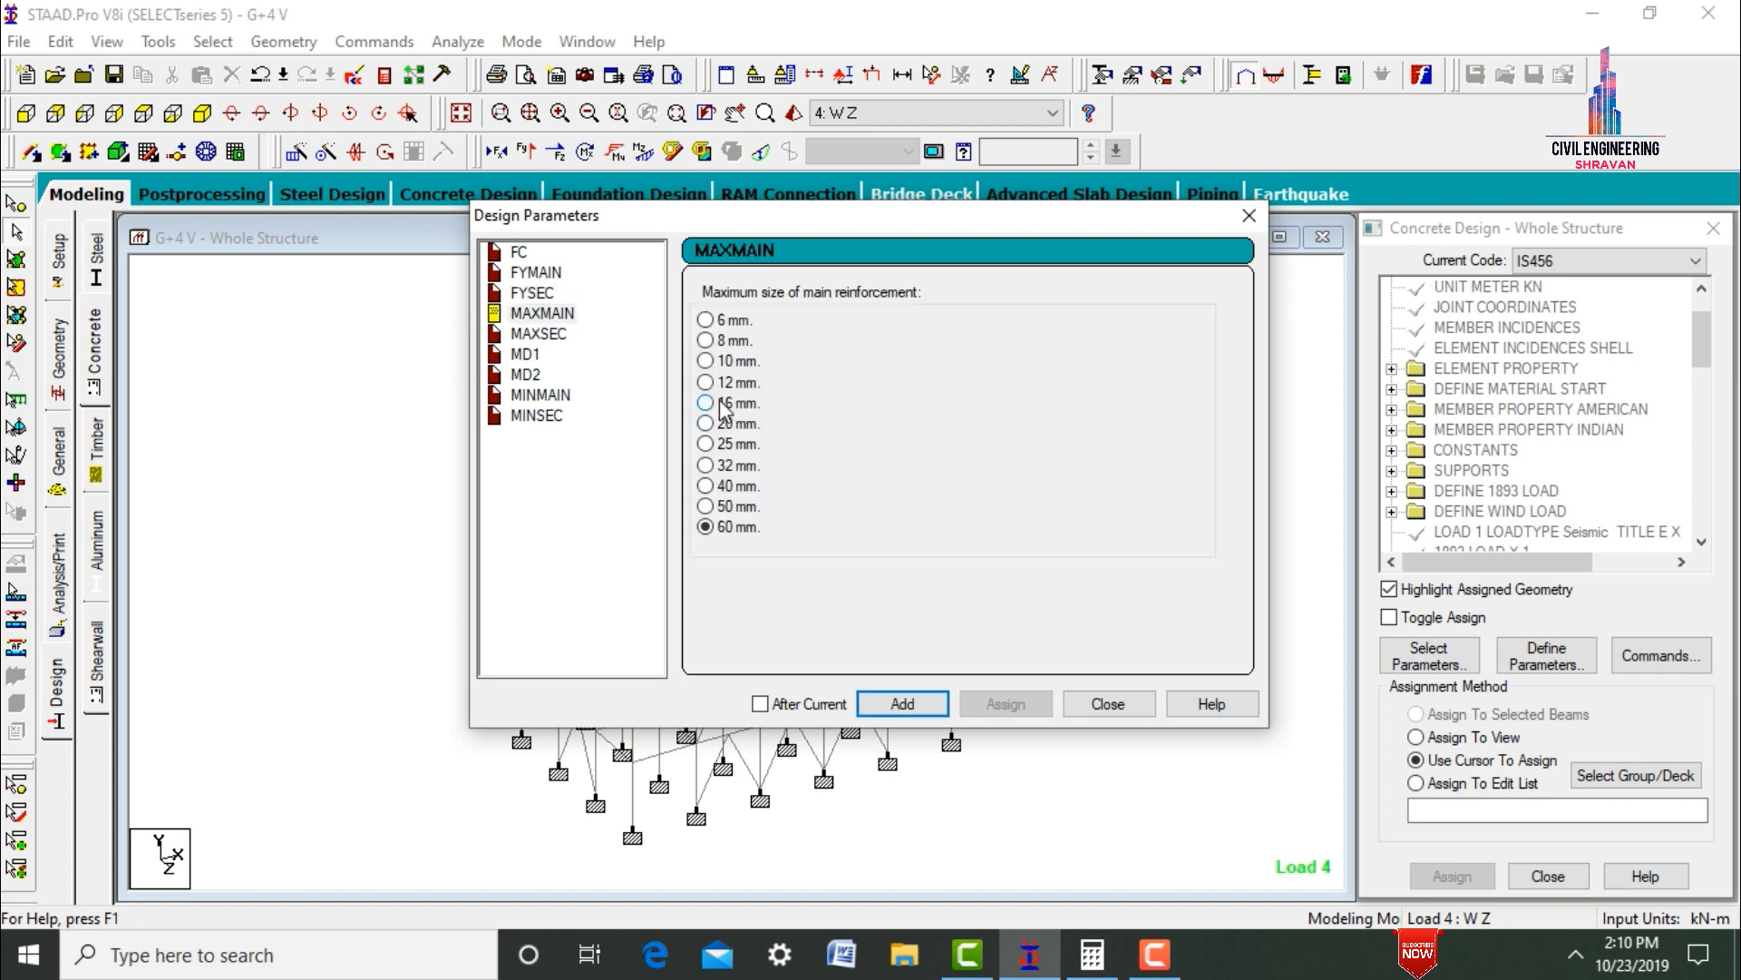
pyautogui.click(907, 700)
pyautogui.click(540, 334)
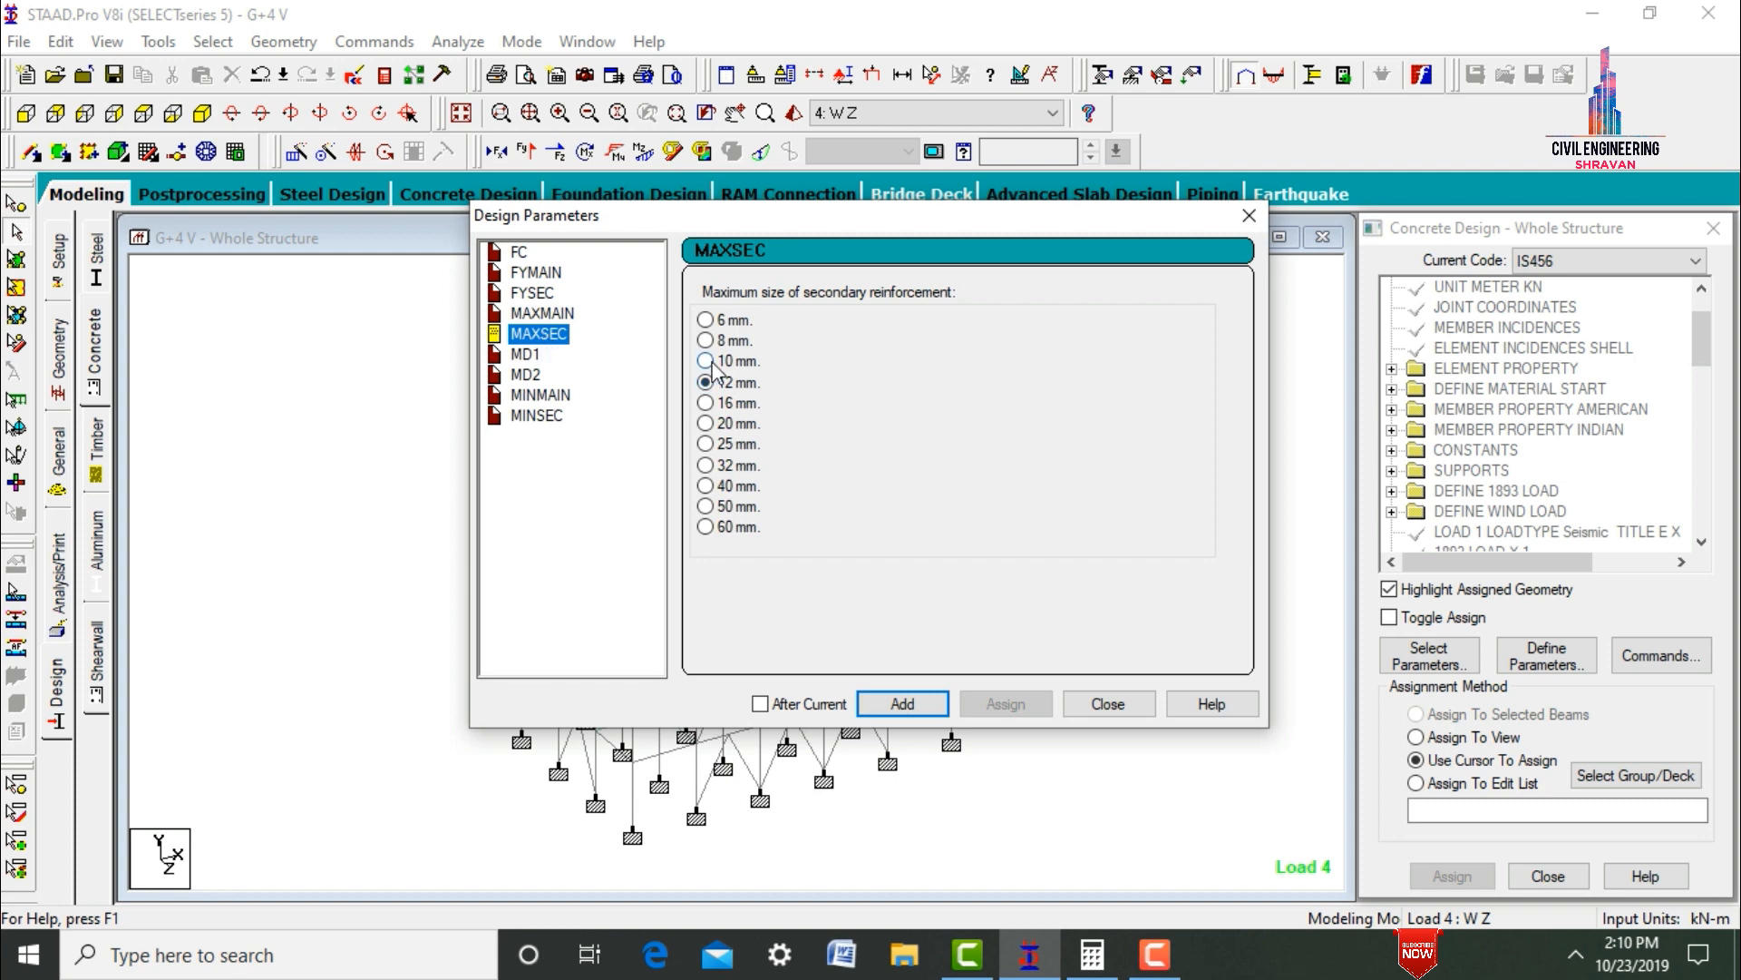
pyautogui.click(720, 413)
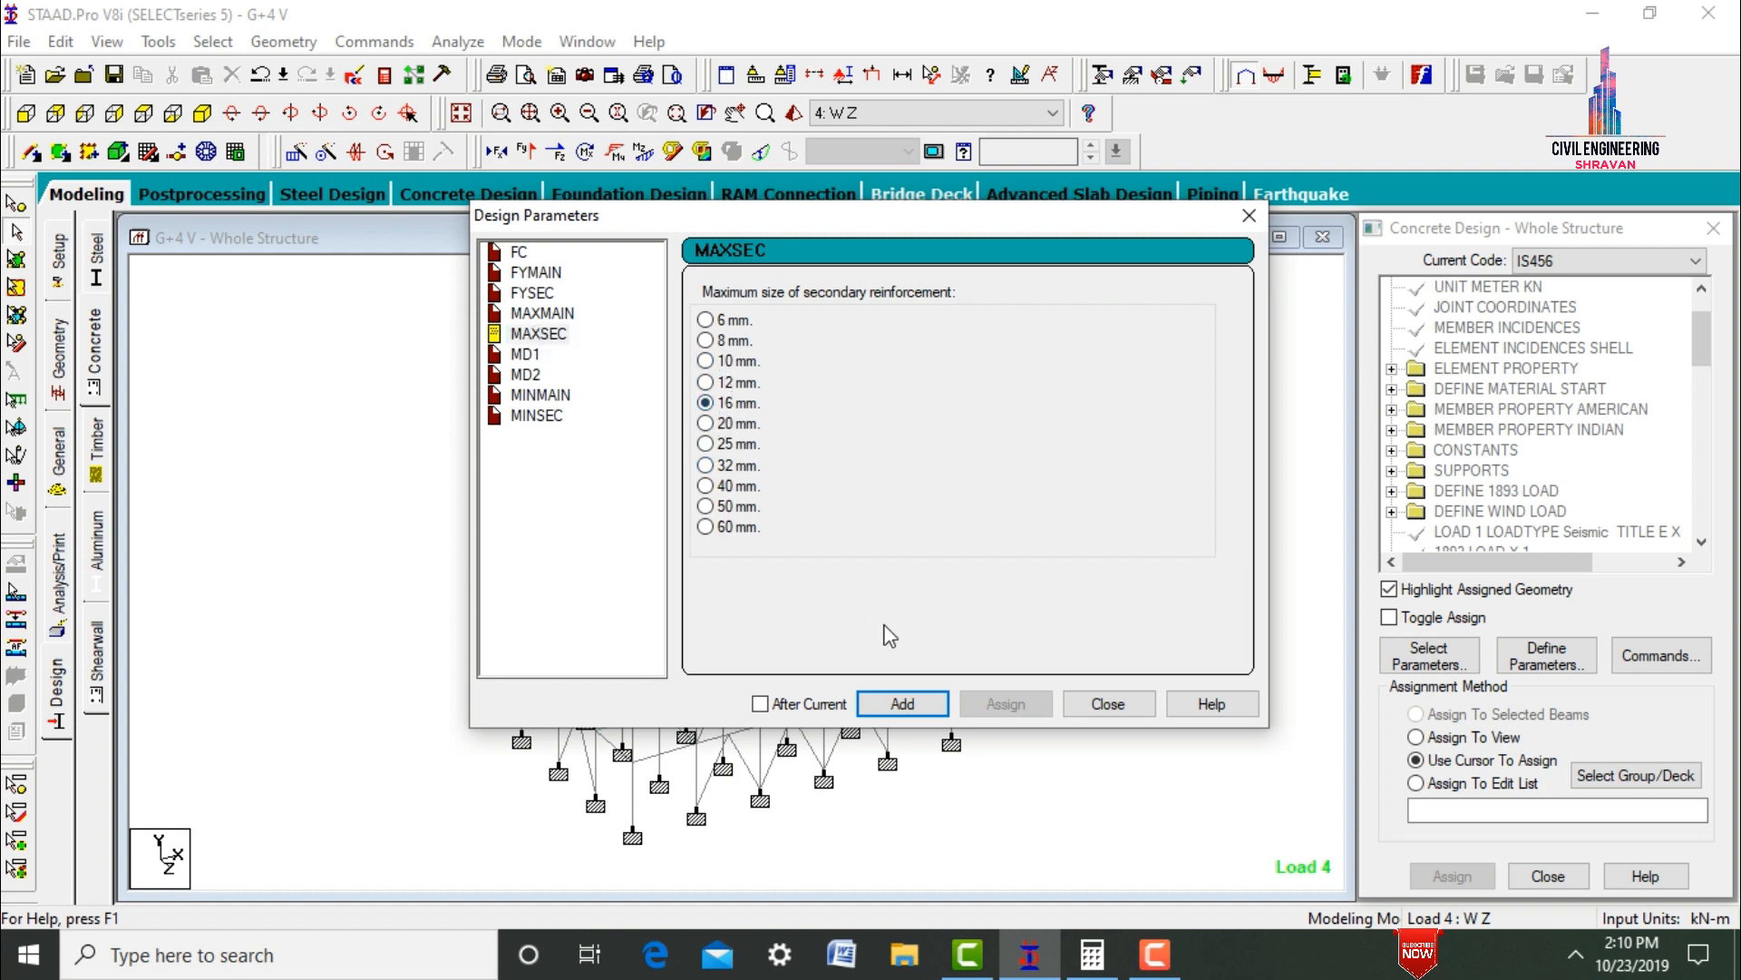
pyautogui.click(916, 703)
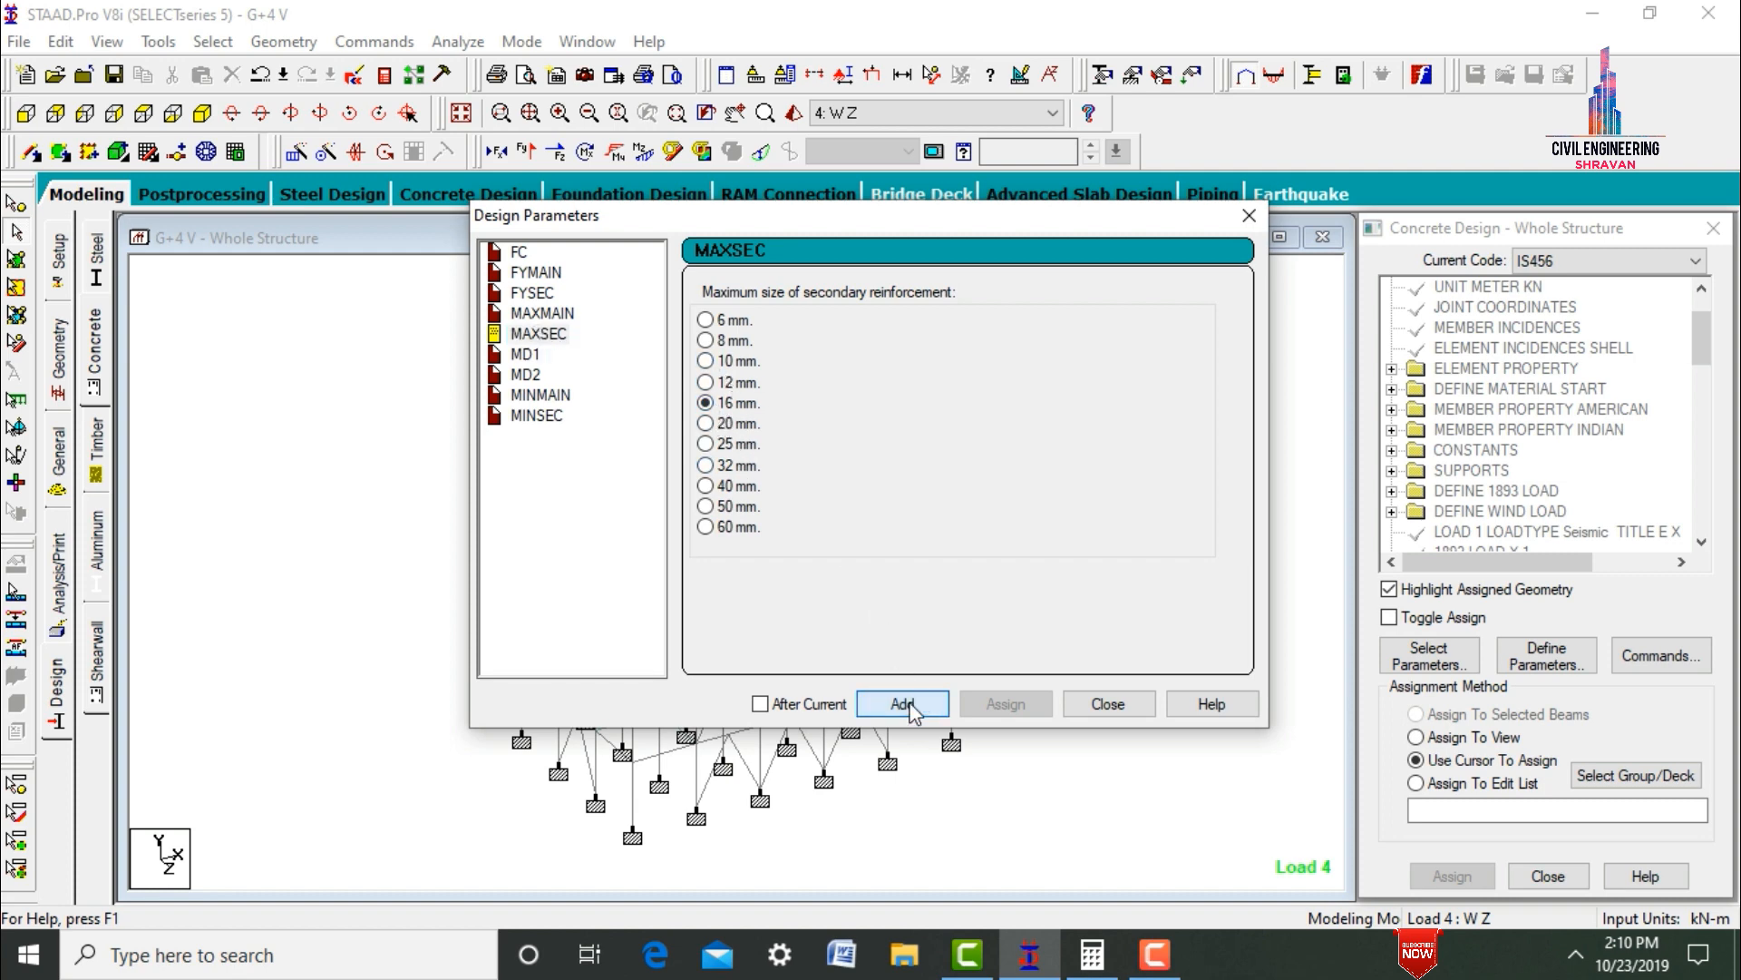
# - Add the MD1 and MD2 parameters with the minimum and maximum bar combination sizes both set to 12 mm
pyautogui.click(533, 359)
pyautogui.click(707, 382)
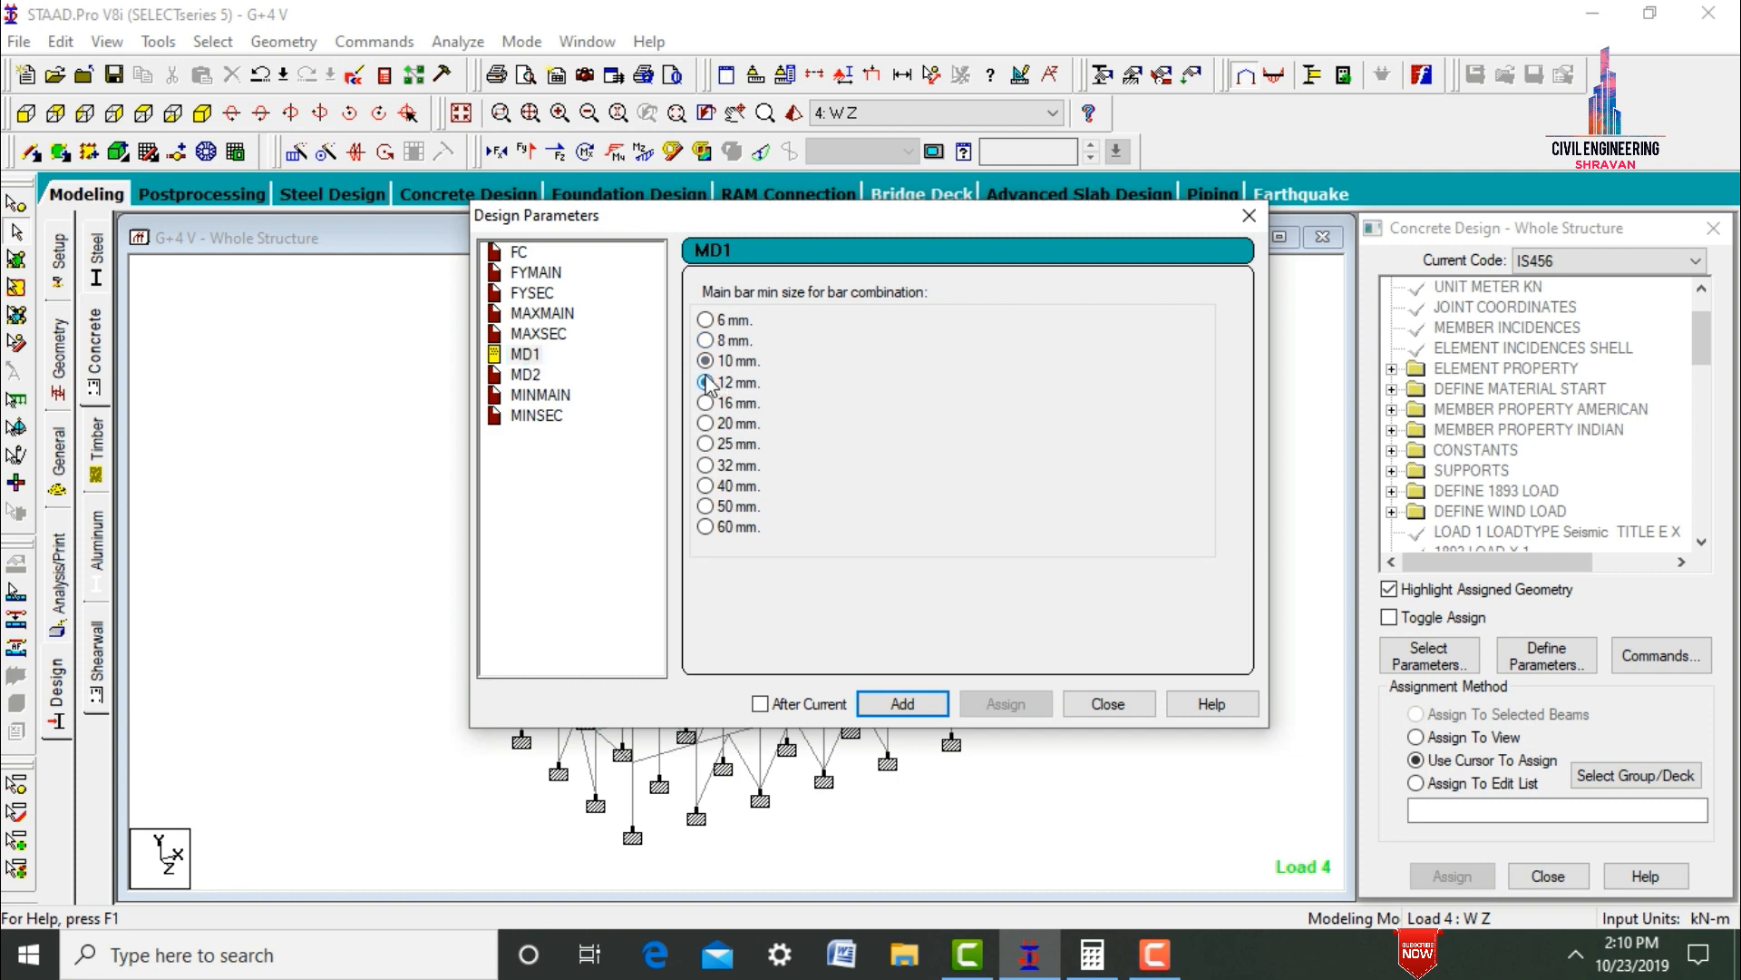
pyautogui.click(903, 704)
pyautogui.click(529, 375)
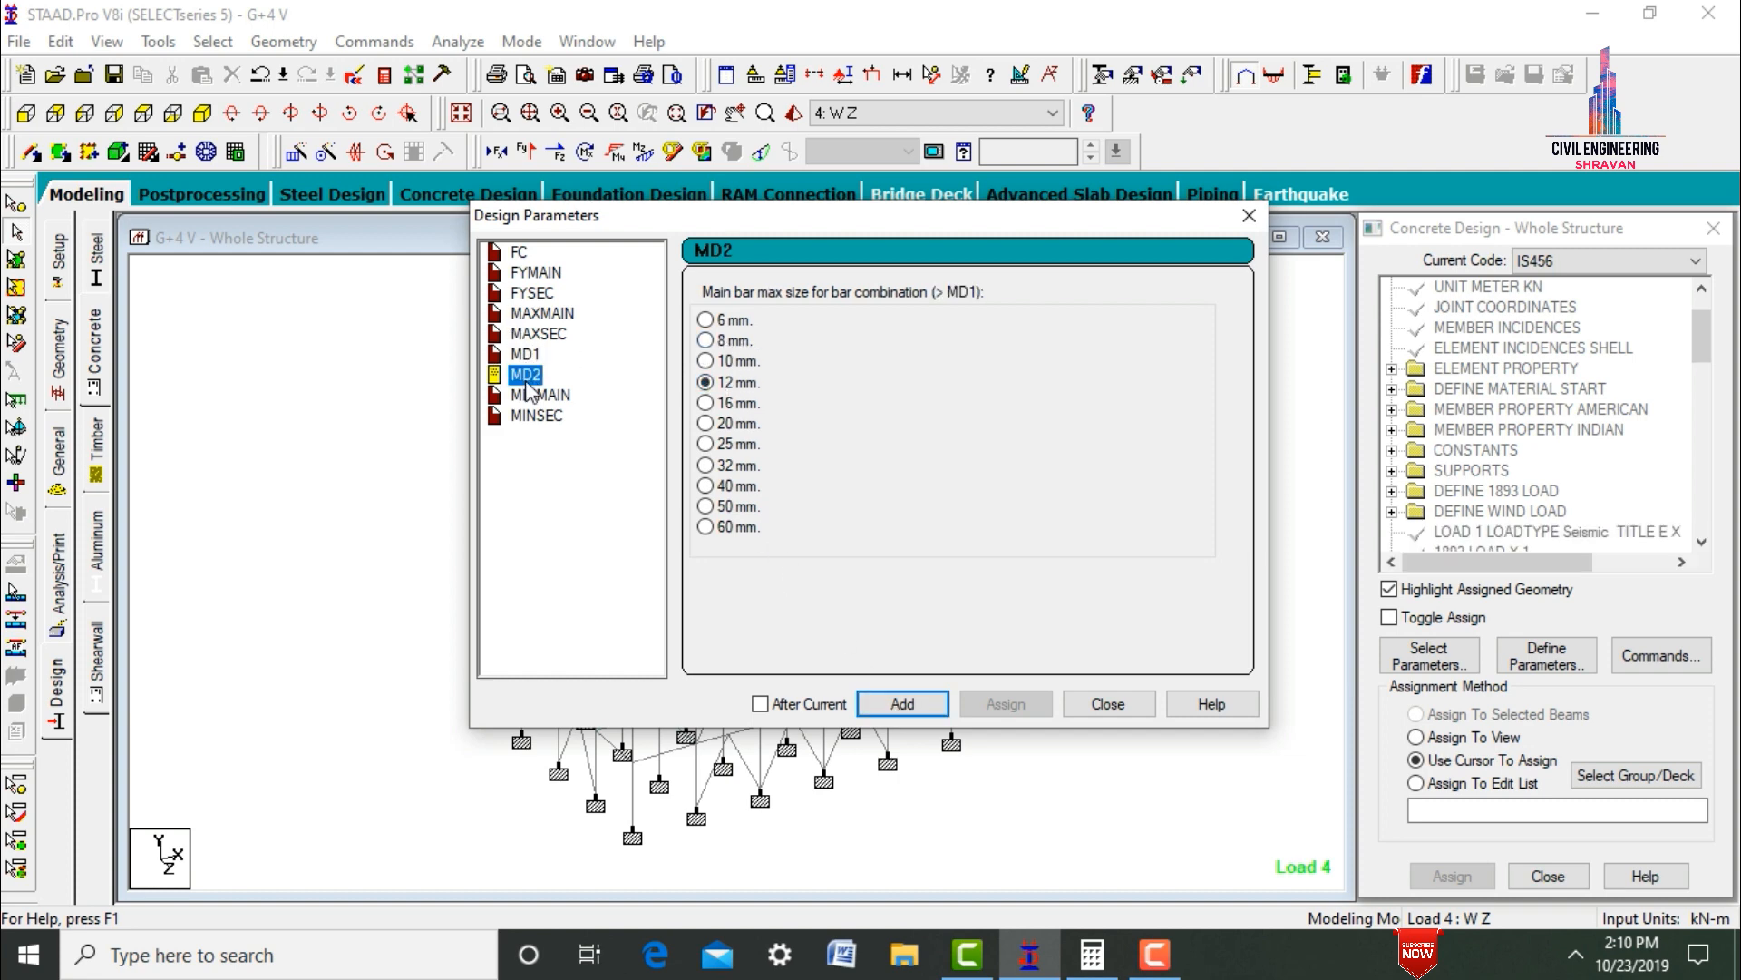
pyautogui.click(725, 384)
pyautogui.click(902, 703)
# - Add the MINMAIN and MINSEC parameters with a minimum reinforcement size of 12 mm each and finish defining parameters
pyautogui.click(569, 400)
pyautogui.click(742, 382)
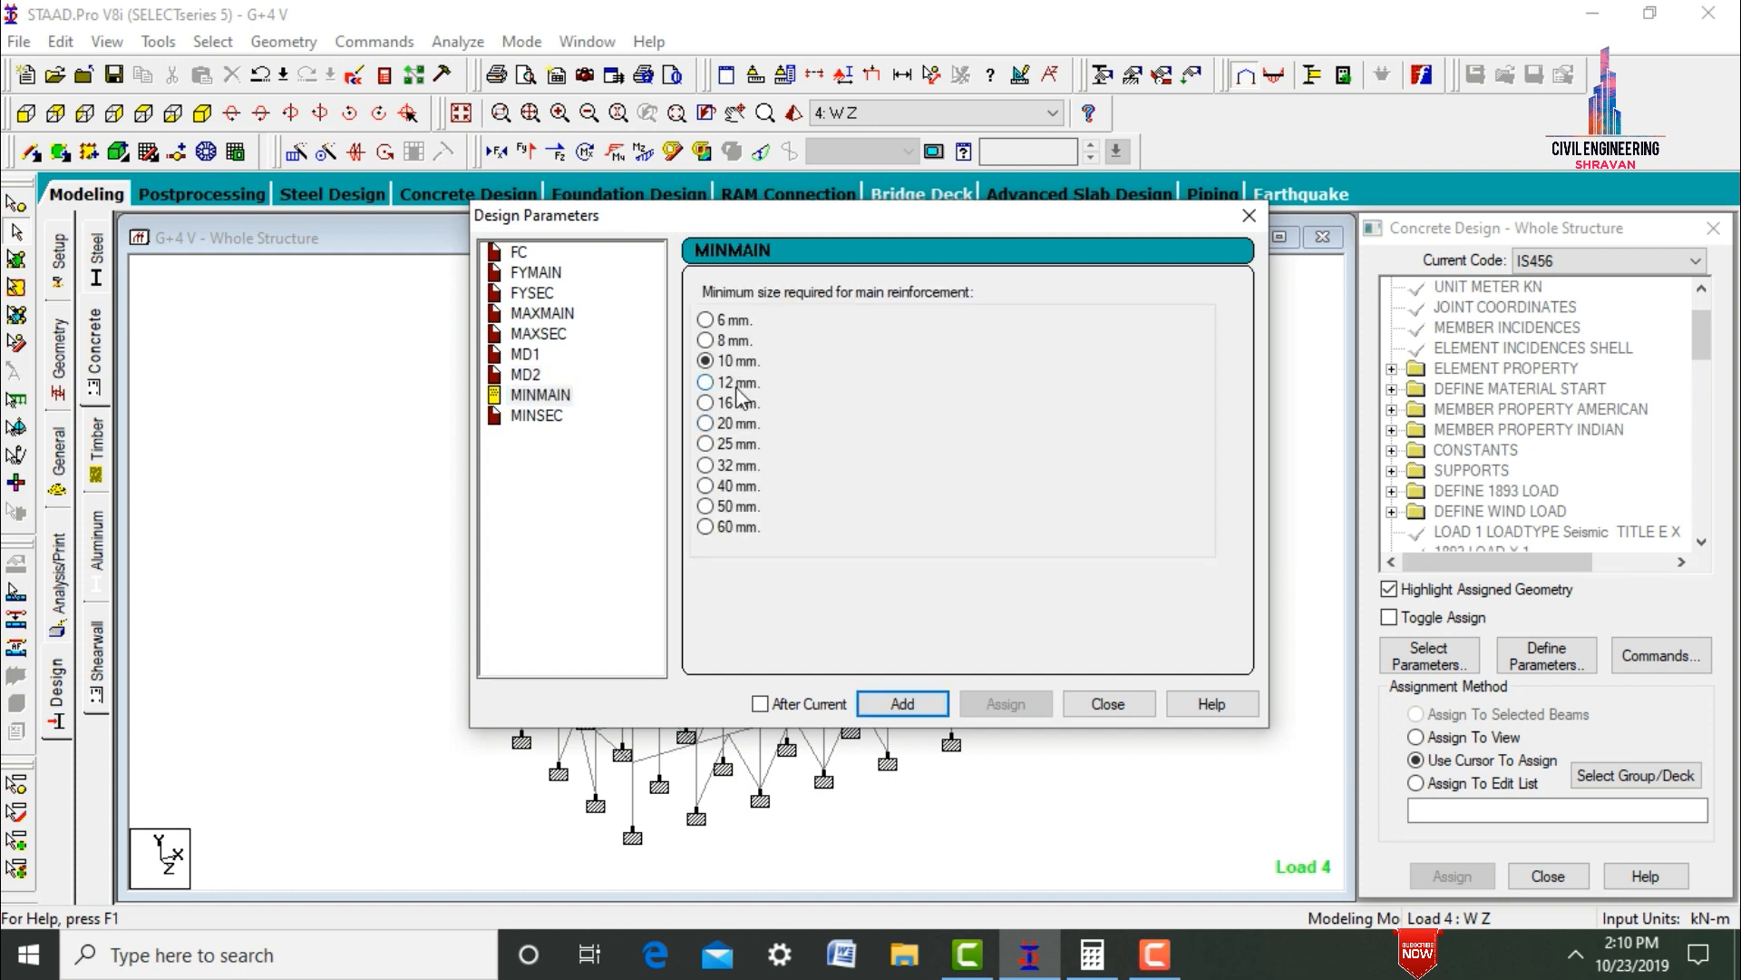
pyautogui.click(903, 703)
pyautogui.click(535, 419)
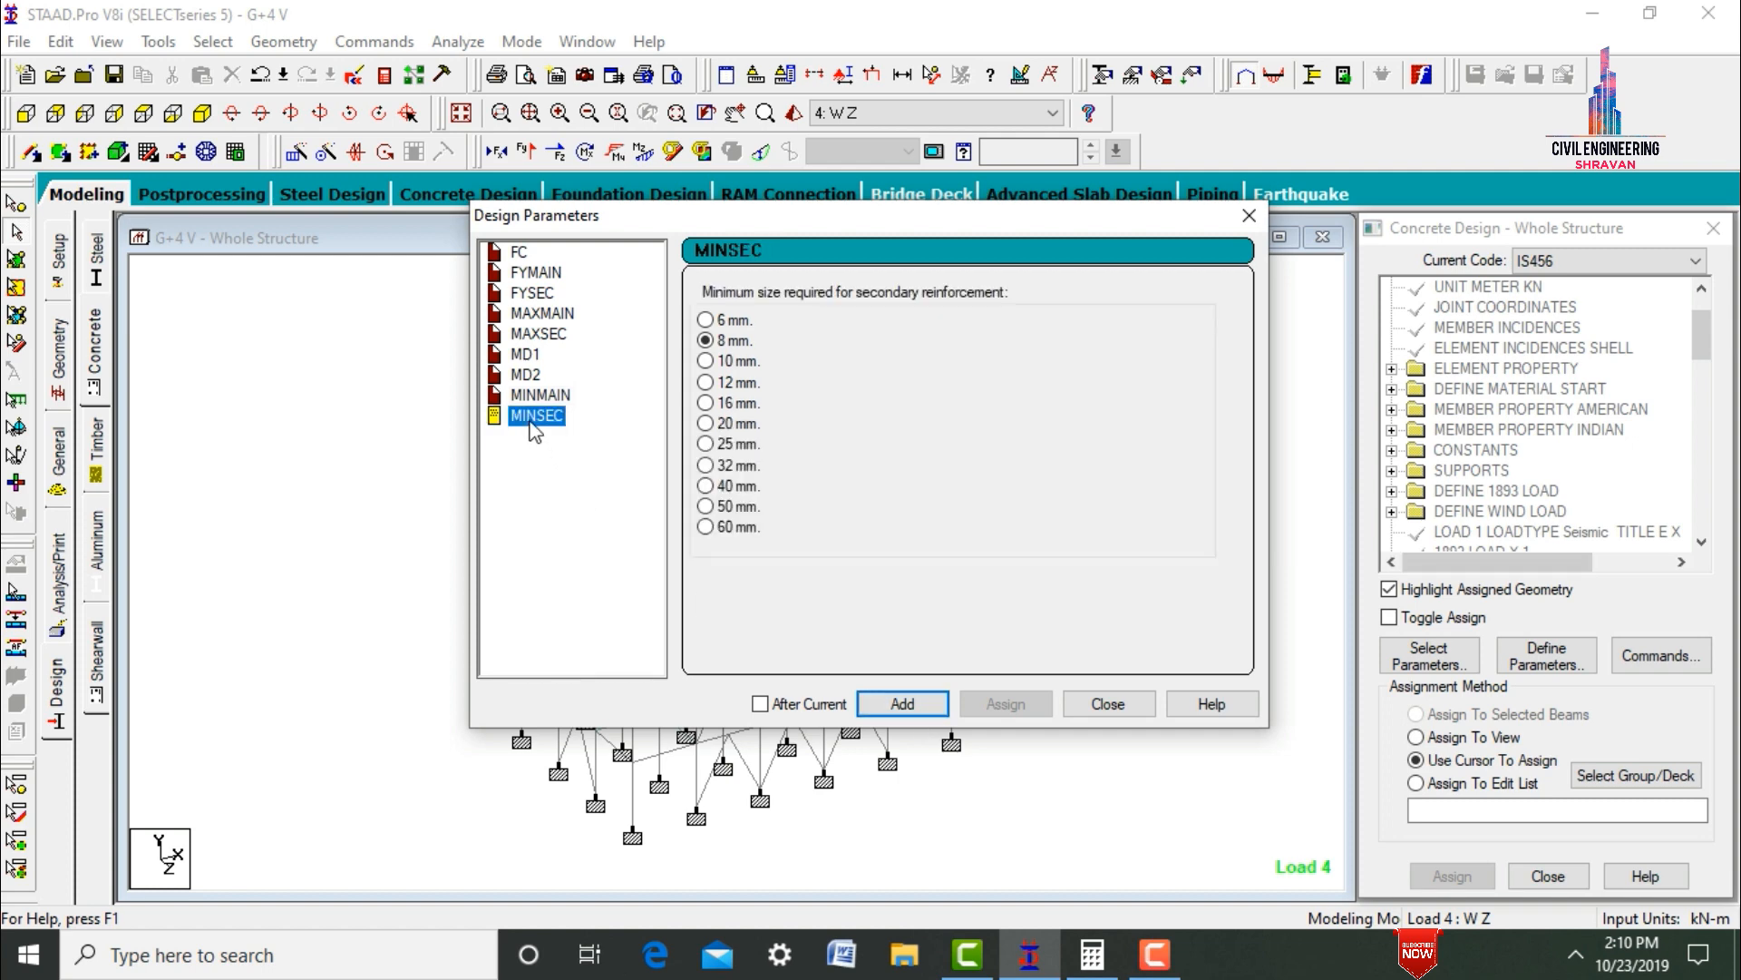
pyautogui.click(713, 383)
pyautogui.click(891, 702)
pyautogui.click(1124, 705)
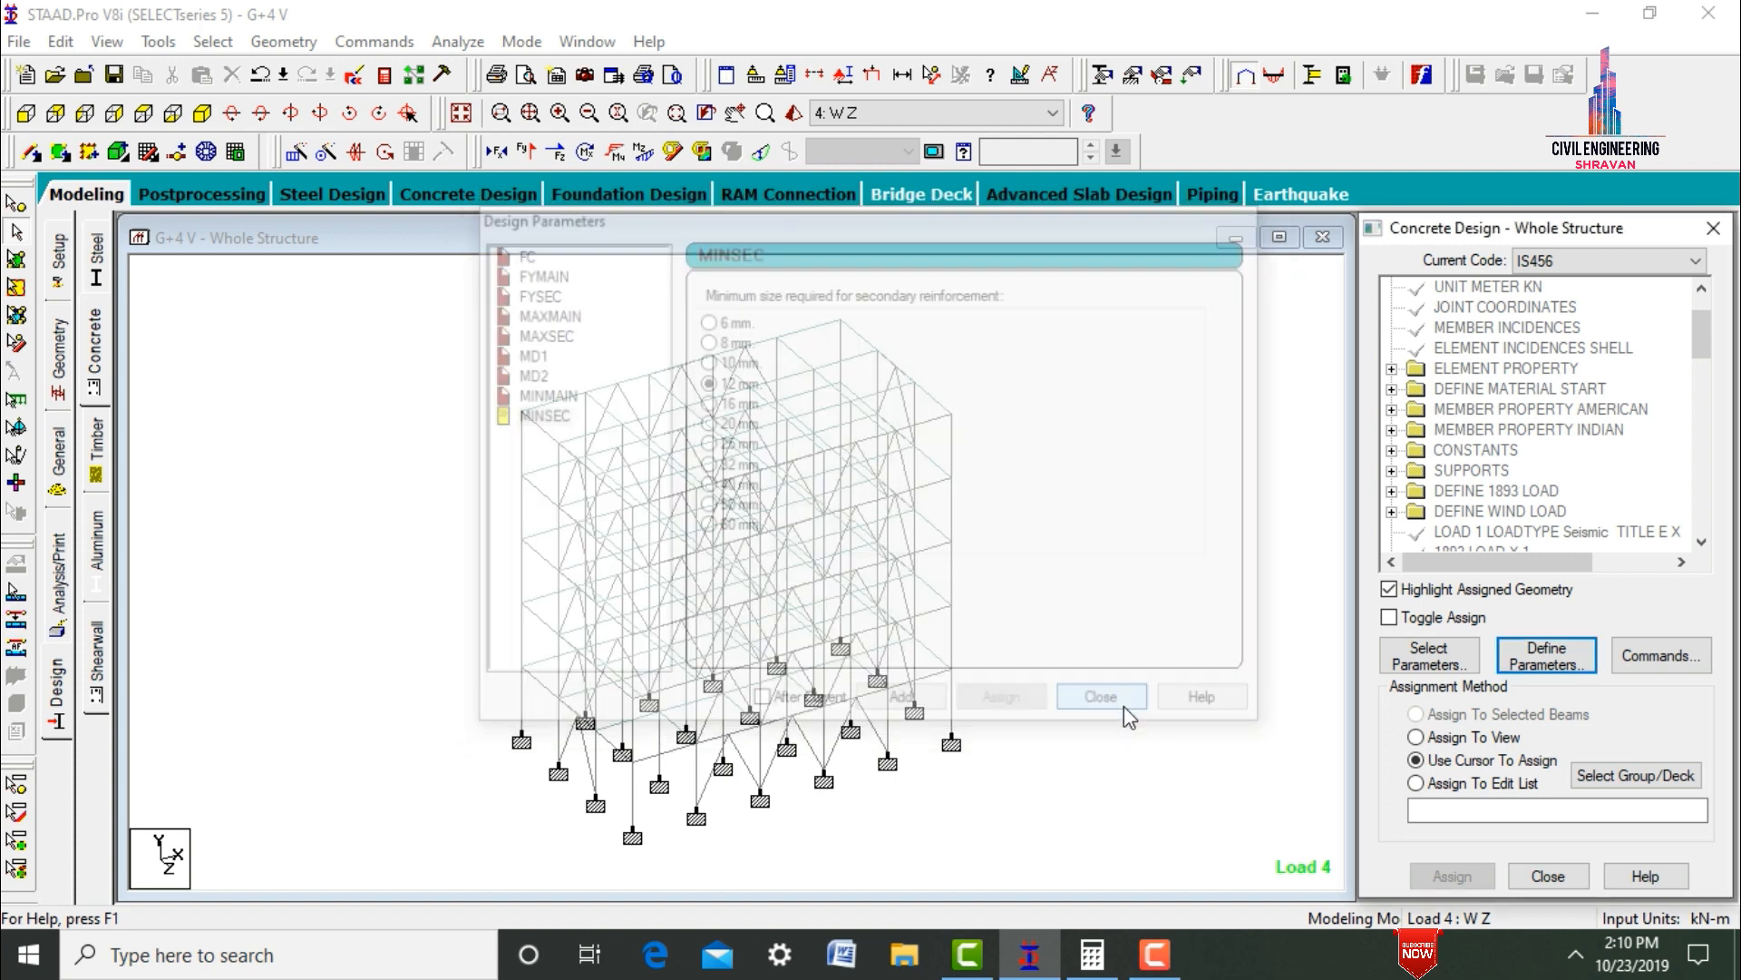
# - Add the DESIGN BEAM and DESIGN COLUMN commands to the concrete design
pyautogui.click(1638, 662)
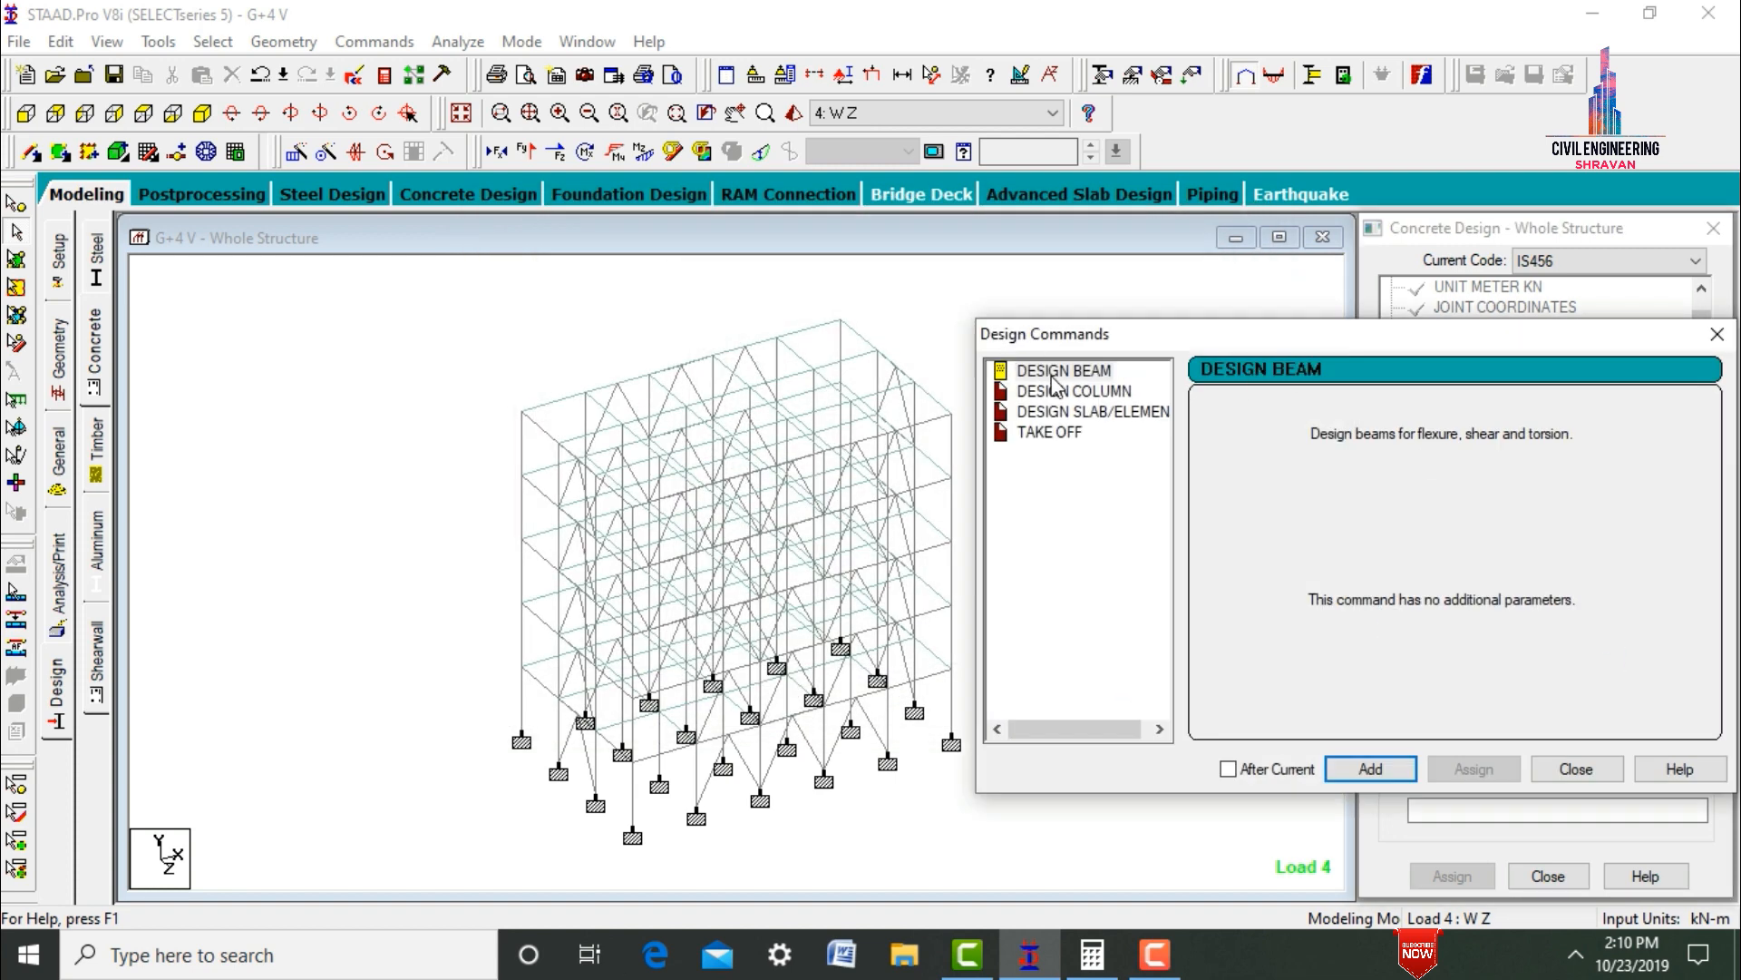
pyautogui.click(1055, 373)
pyautogui.click(1370, 768)
pyautogui.click(1051, 392)
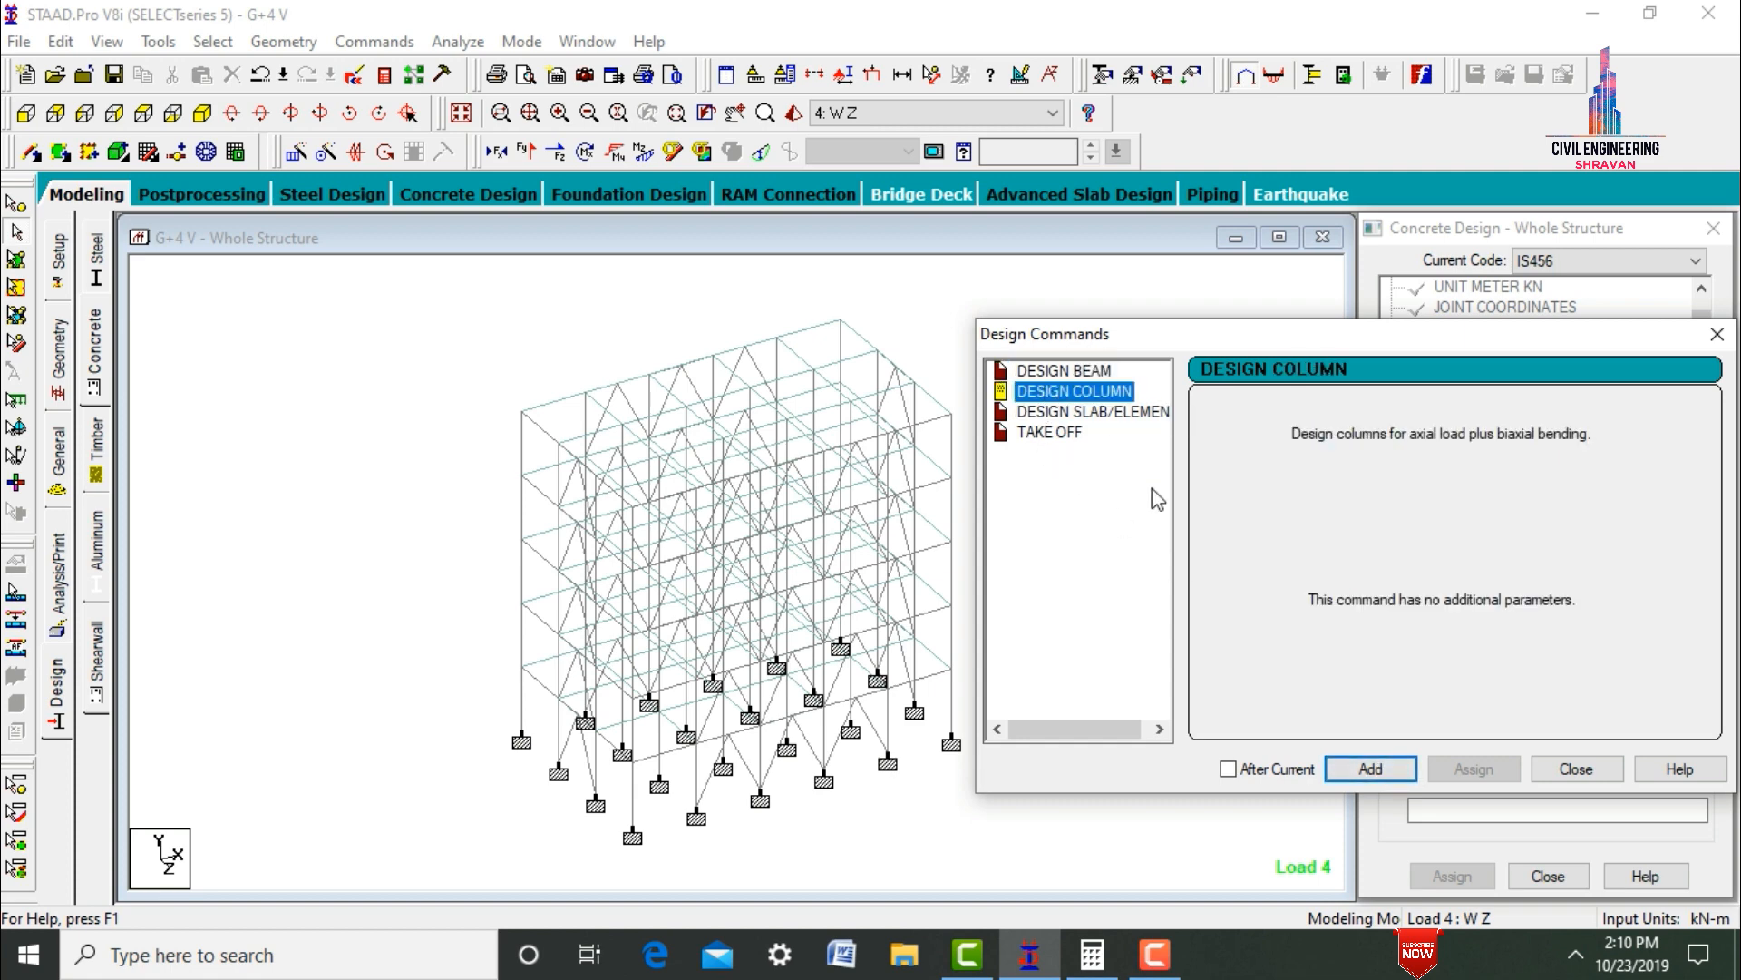
pyautogui.click(1367, 769)
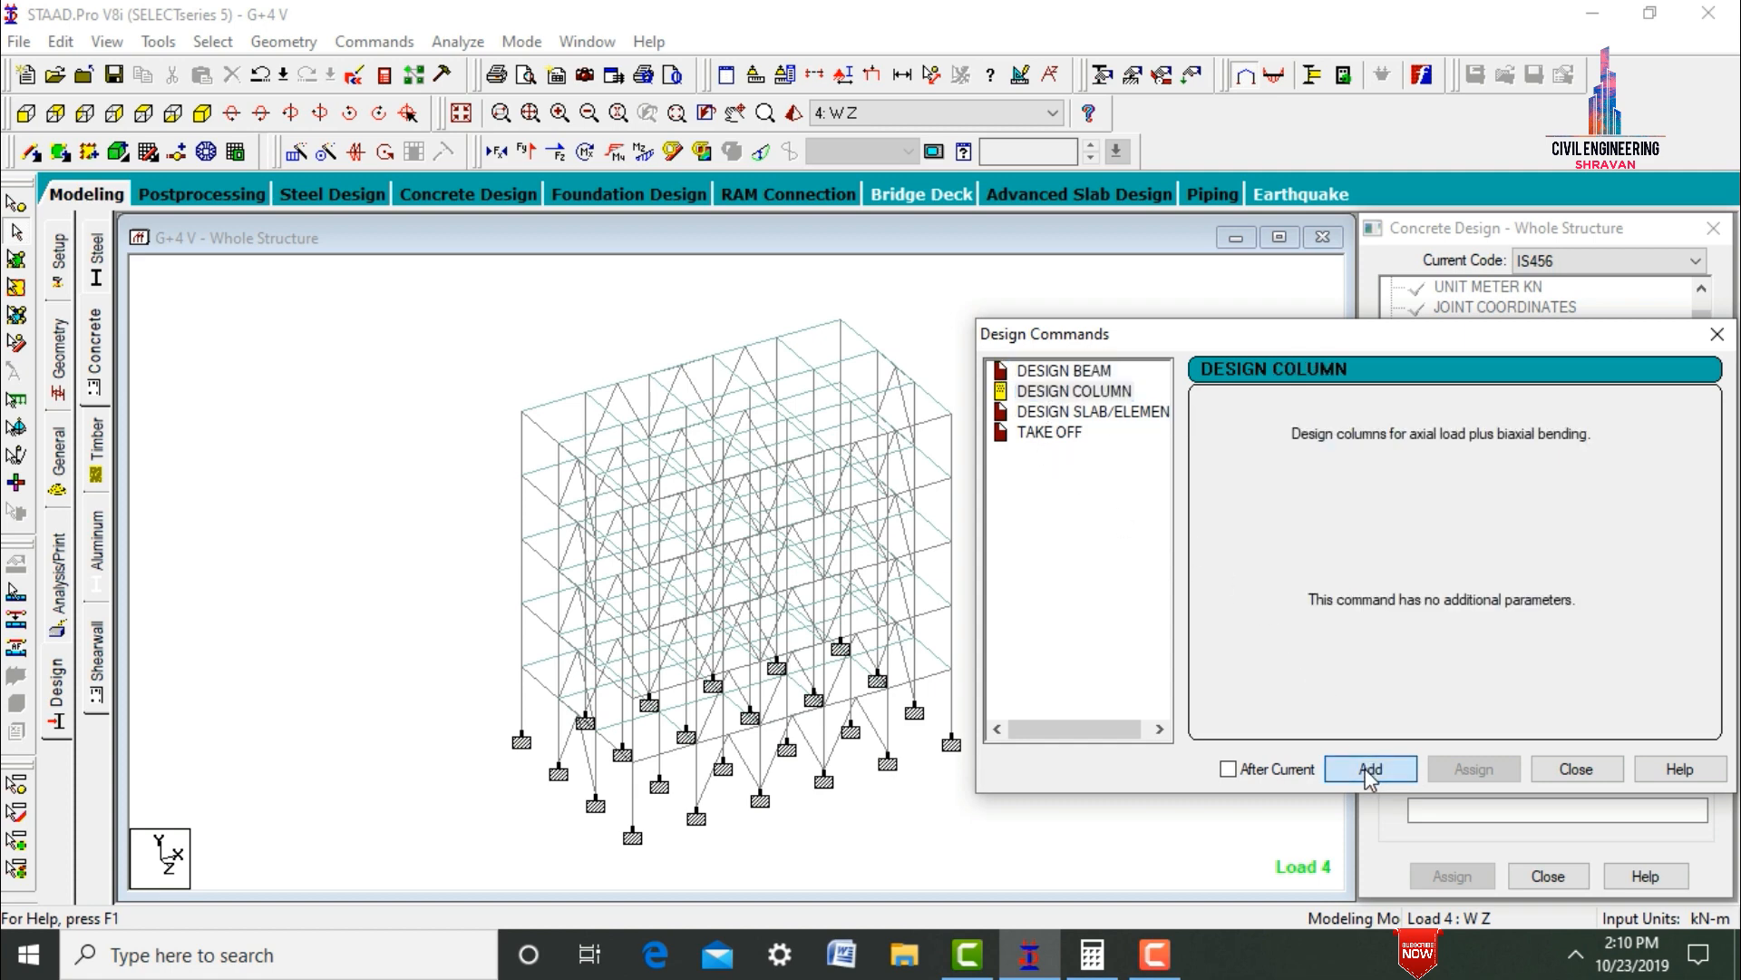
# - Add the DESIGN SLAB/ELEMENT and TAKE OFF commands and finish defining design commands
pyautogui.click(1056, 413)
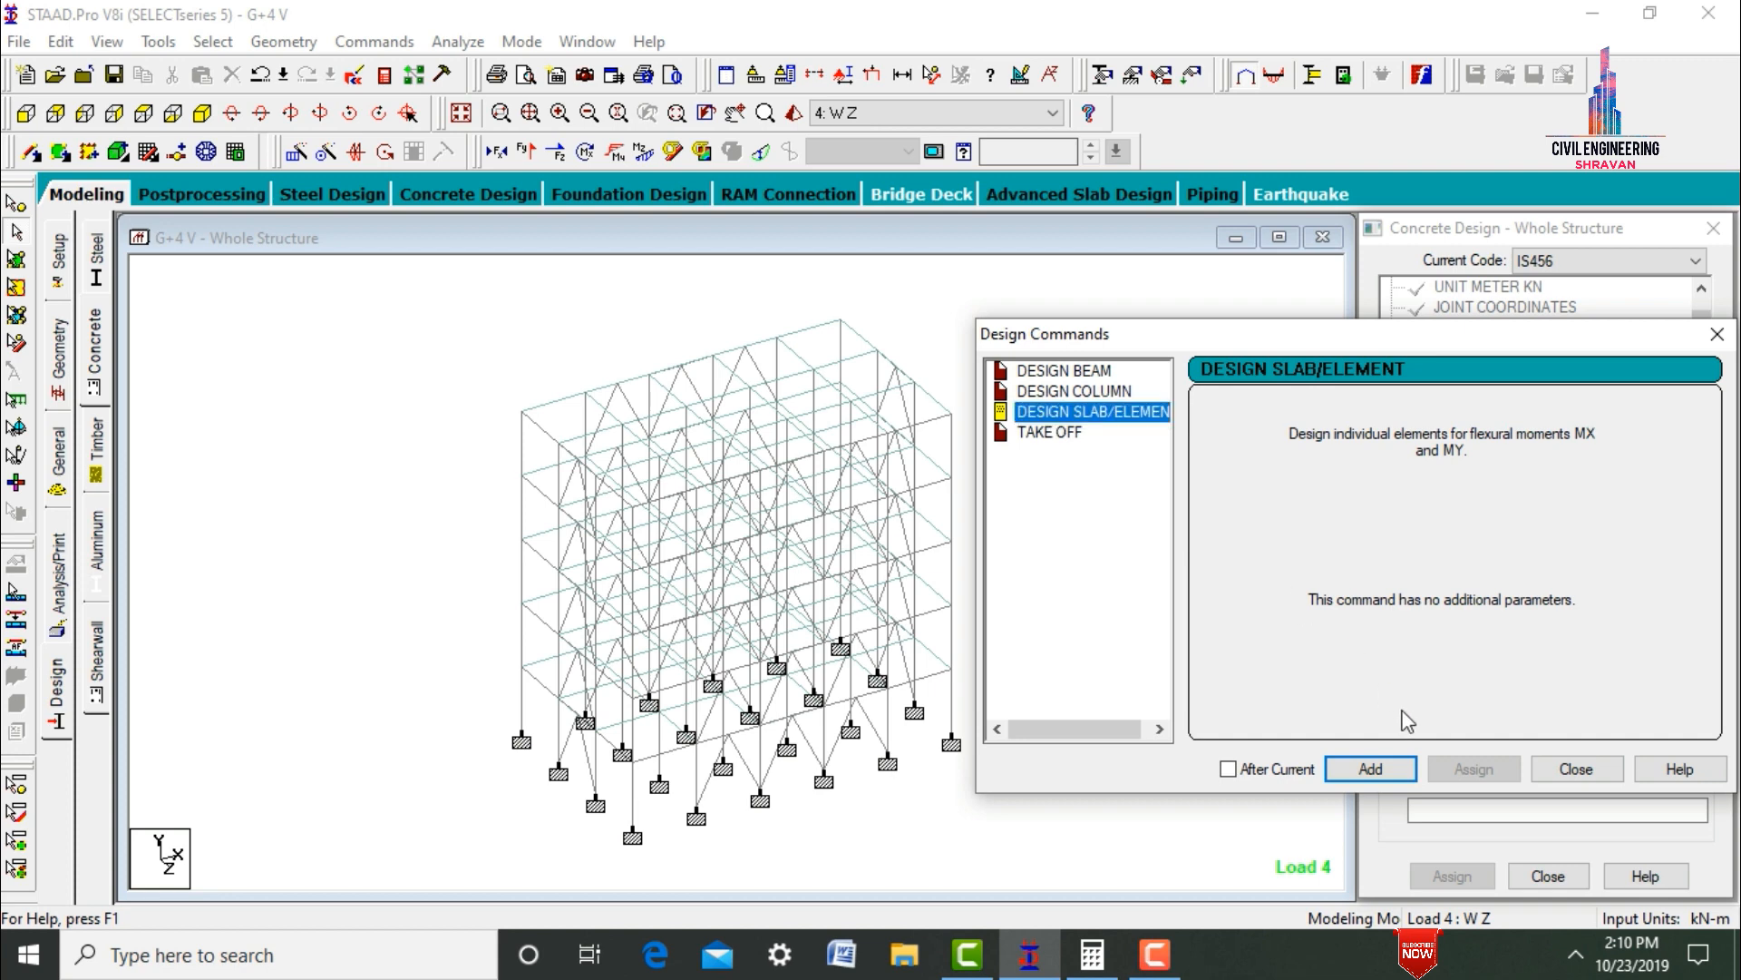
pyautogui.click(1371, 769)
pyautogui.click(1028, 435)
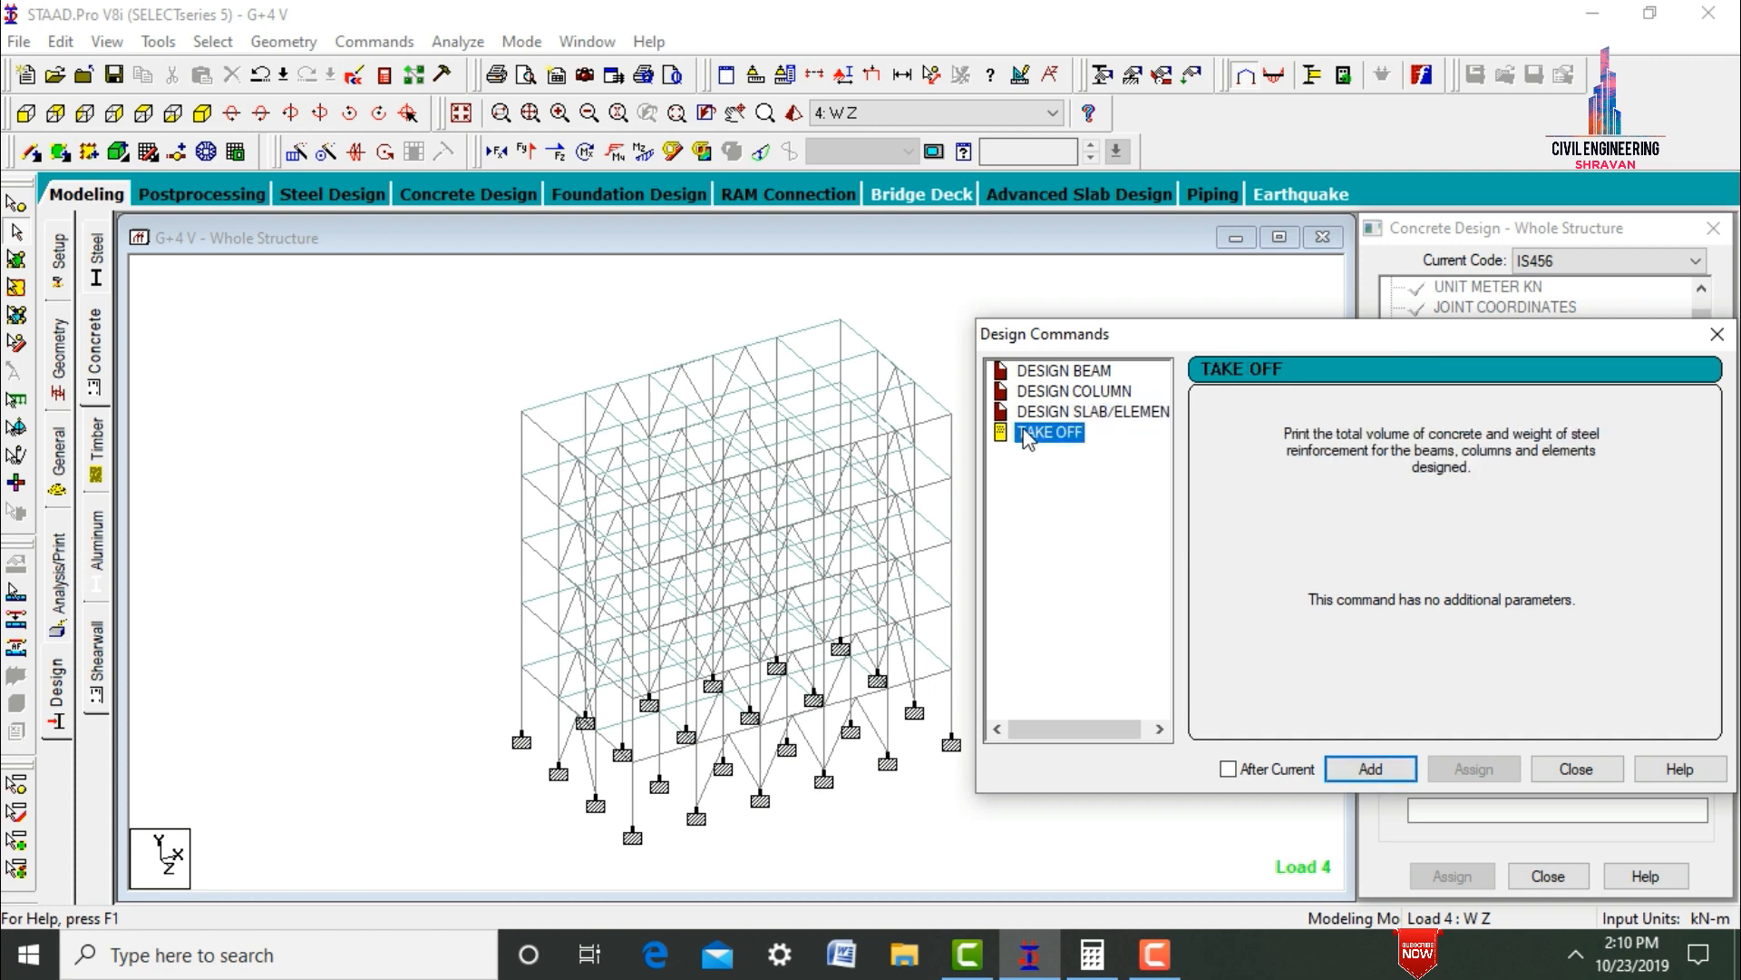
pyautogui.click(1370, 769)
pyautogui.click(1579, 769)
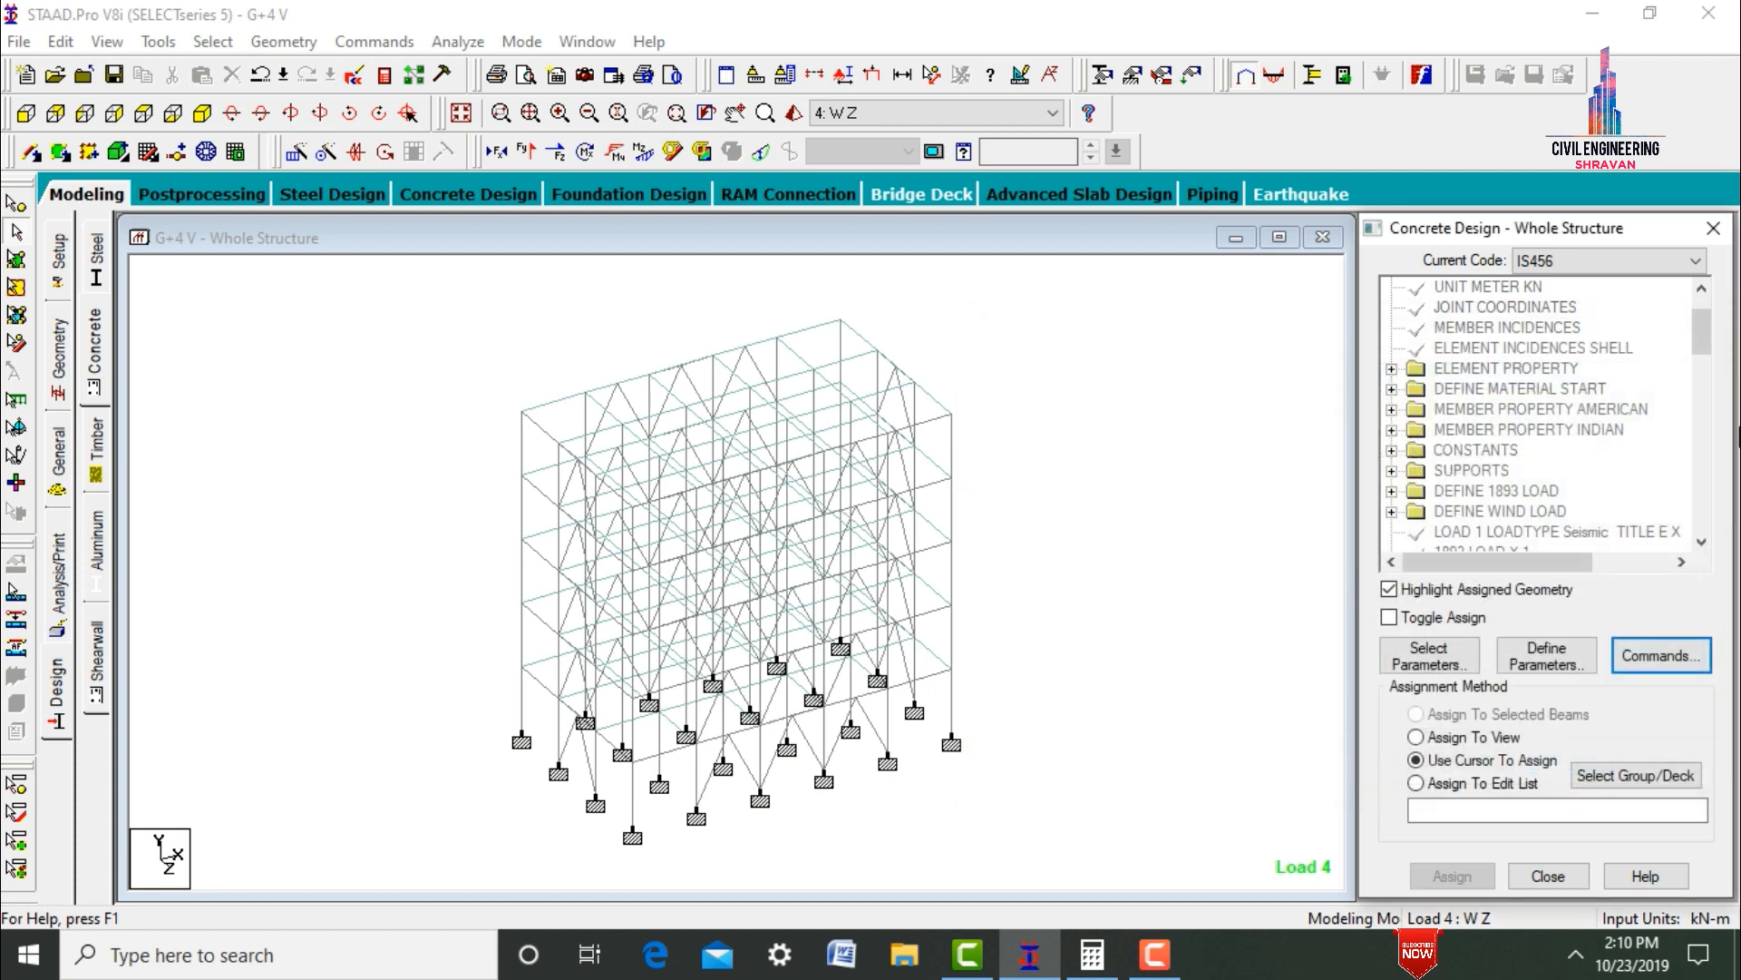
# - Assign the FC 30000 parameter to the entire structure in view
pyautogui.moveTo(1703, 329); pyautogui.dragTo(1708, 481)
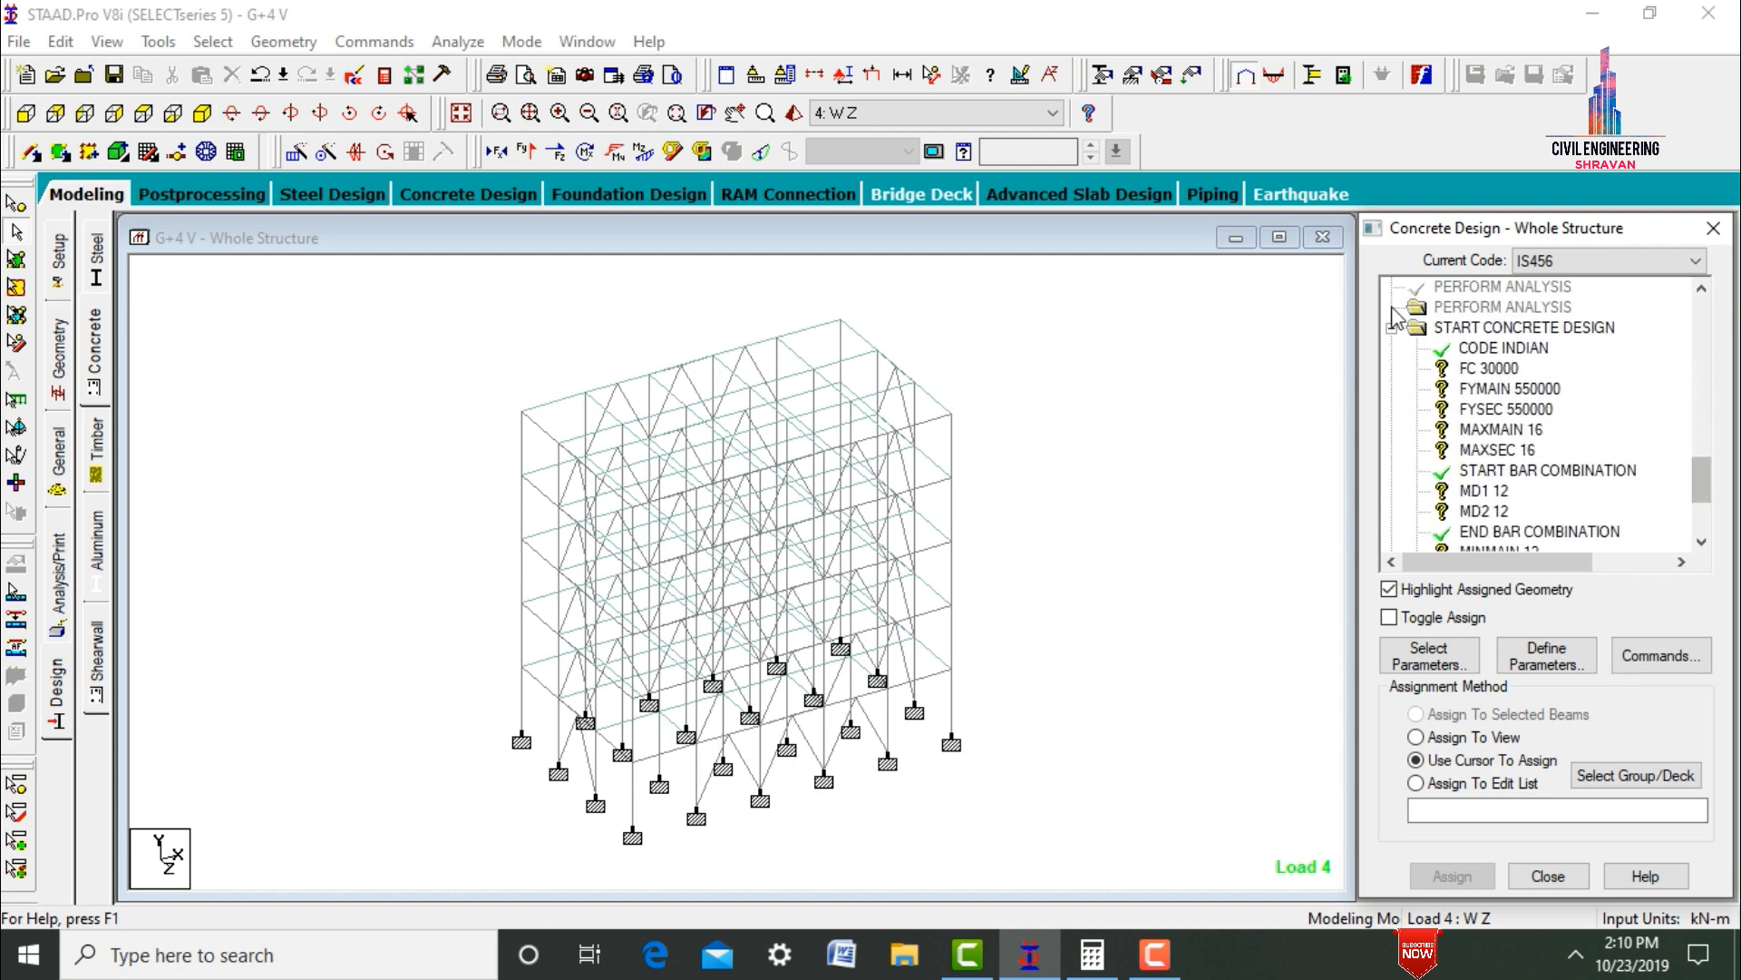
pyautogui.click(1467, 369)
pyautogui.click(1438, 736)
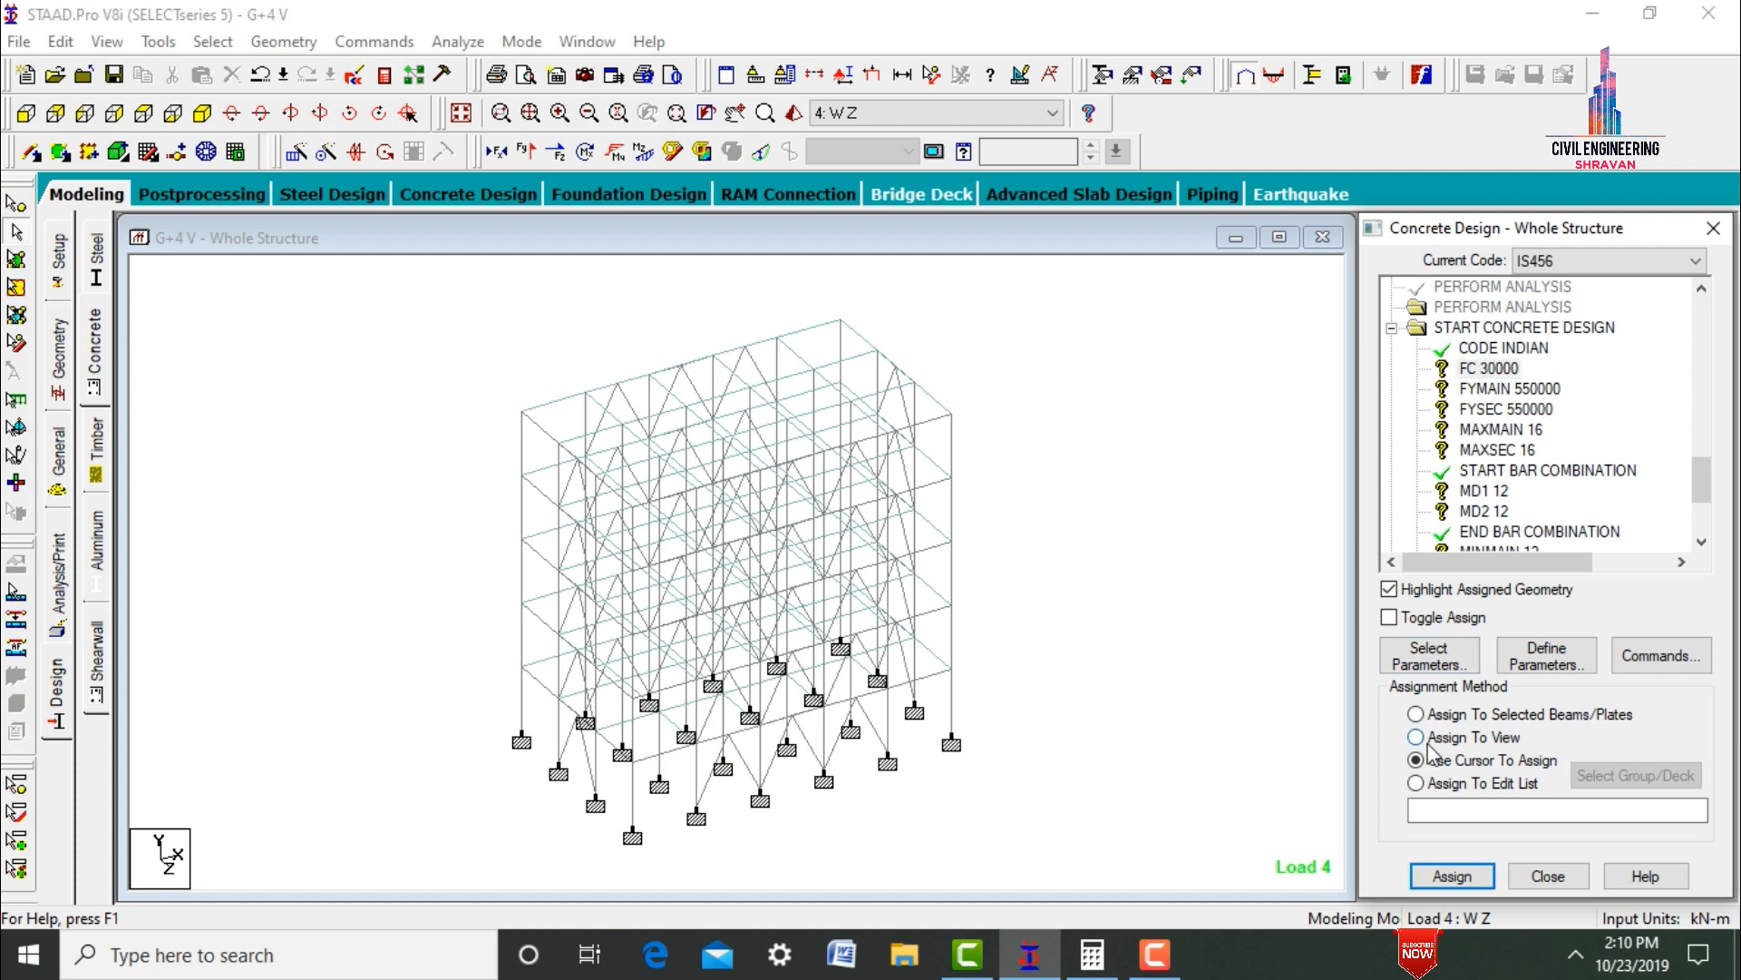
pyautogui.click(1439, 876)
pyautogui.press('Return')
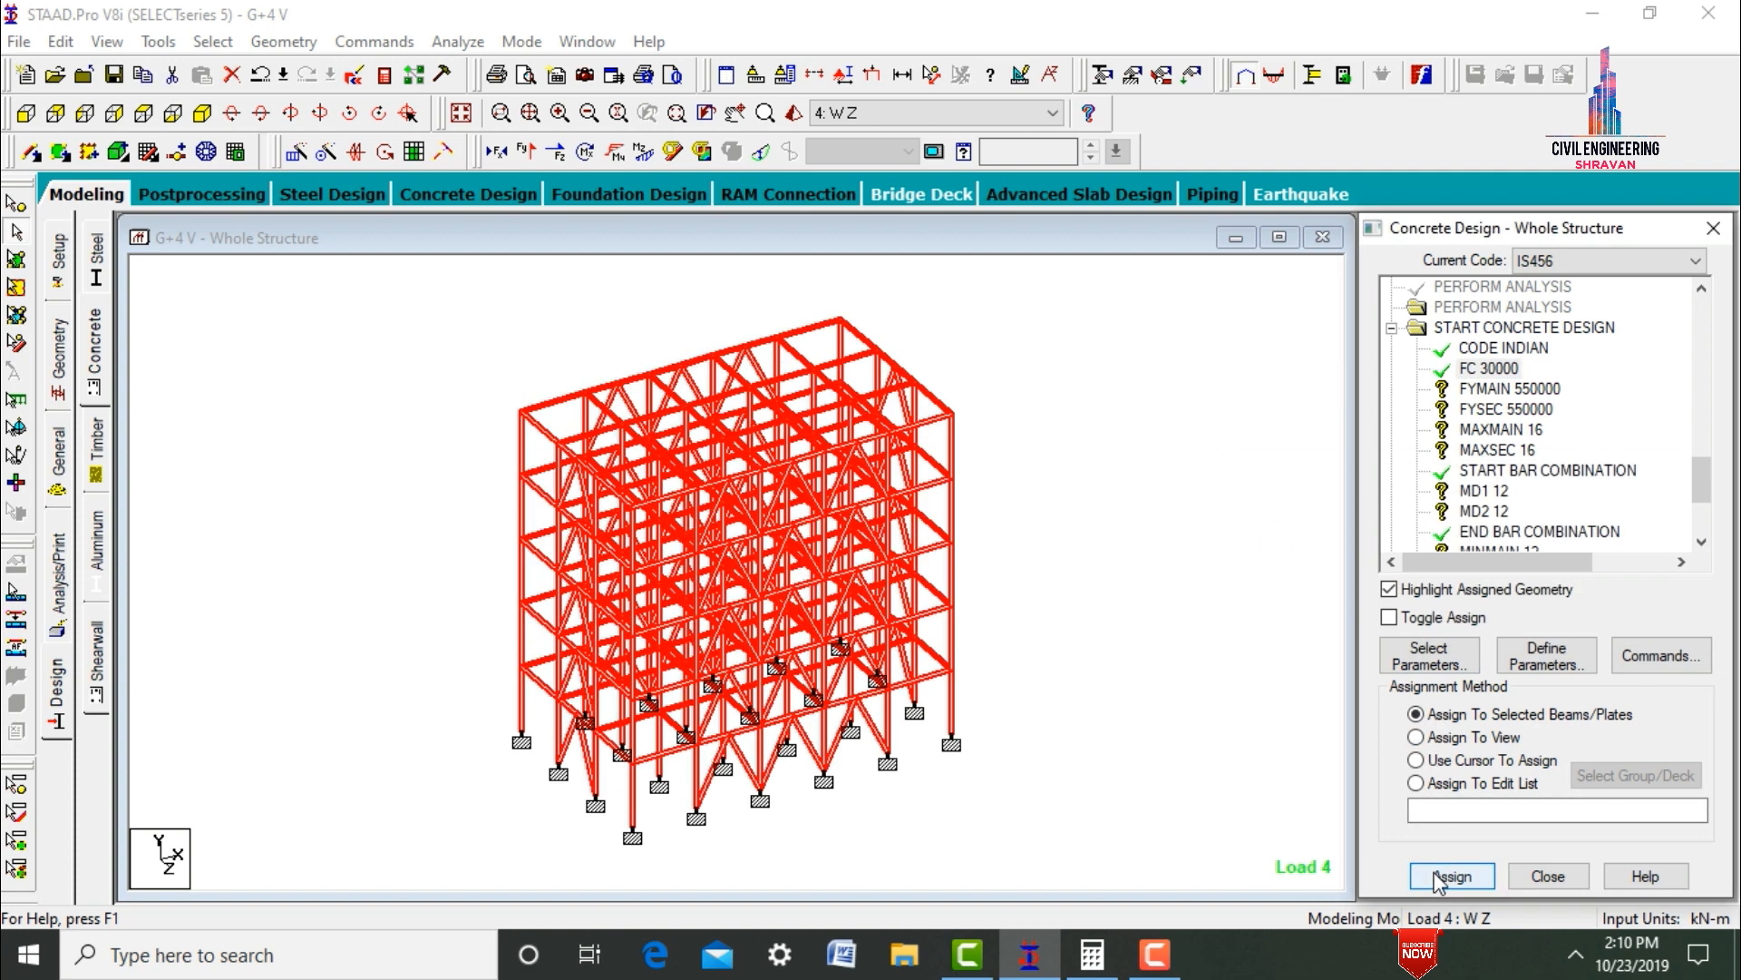
# - Assign the FYMAIN 550000 and FYSEC 550000 parameters to the entire structure in view
pyautogui.click(1463, 392)
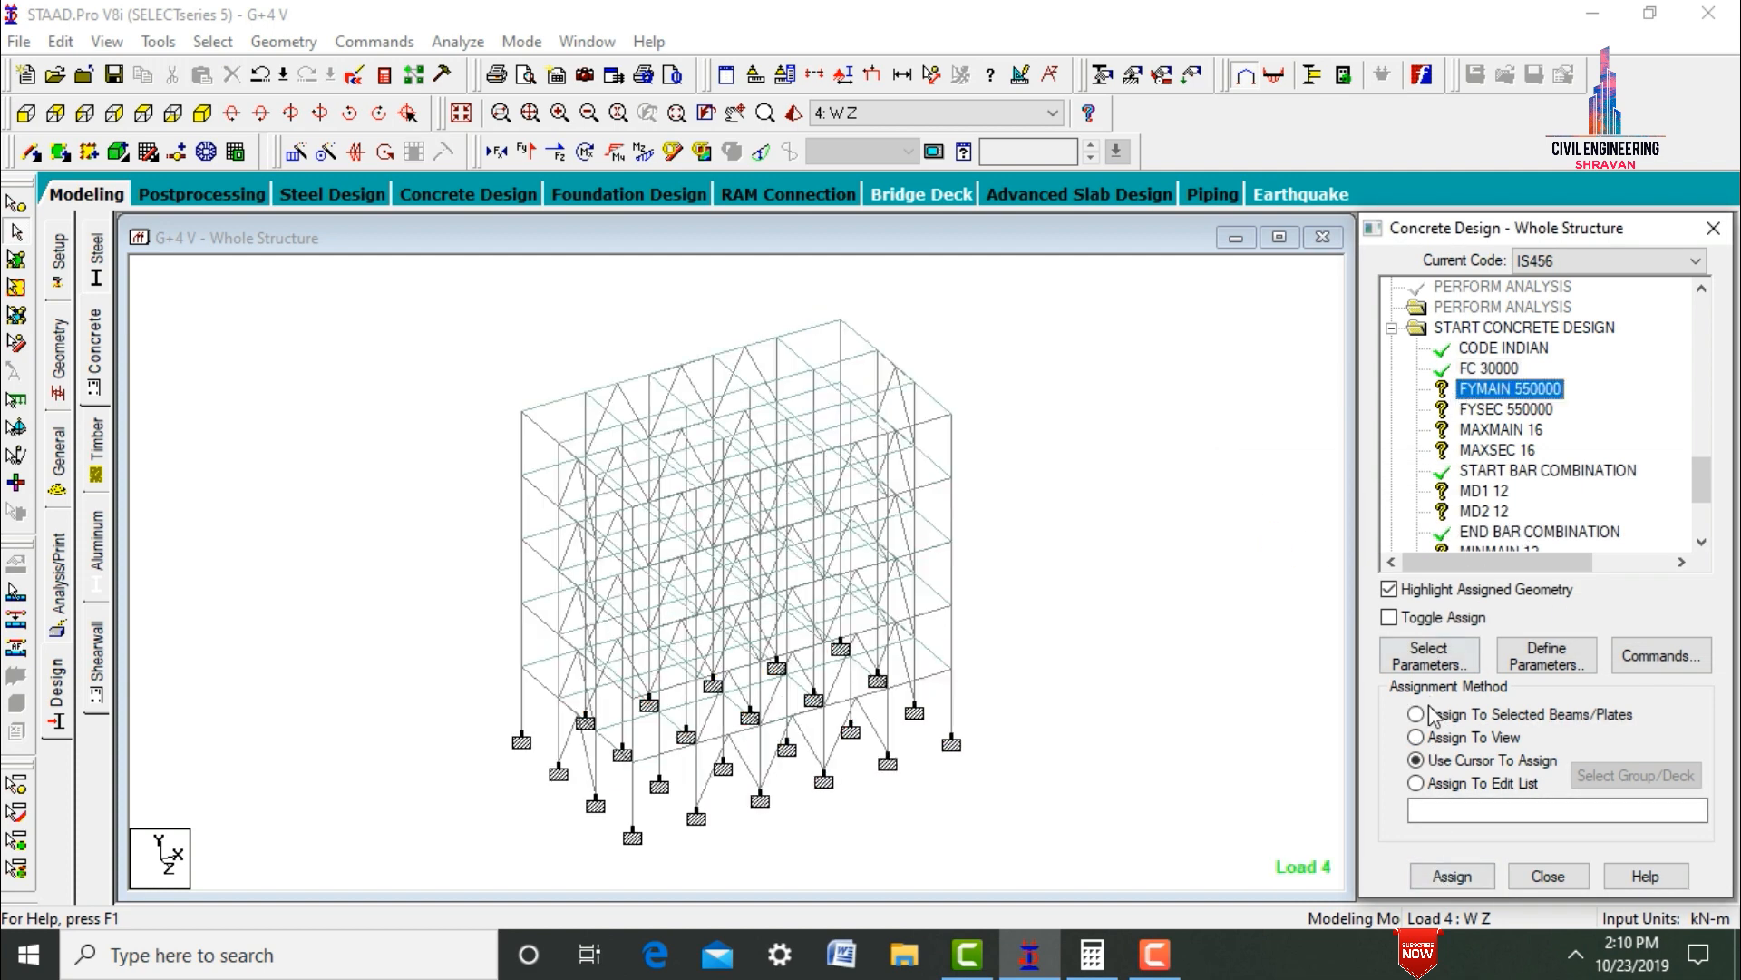
pyautogui.click(1417, 737)
pyautogui.click(1451, 876)
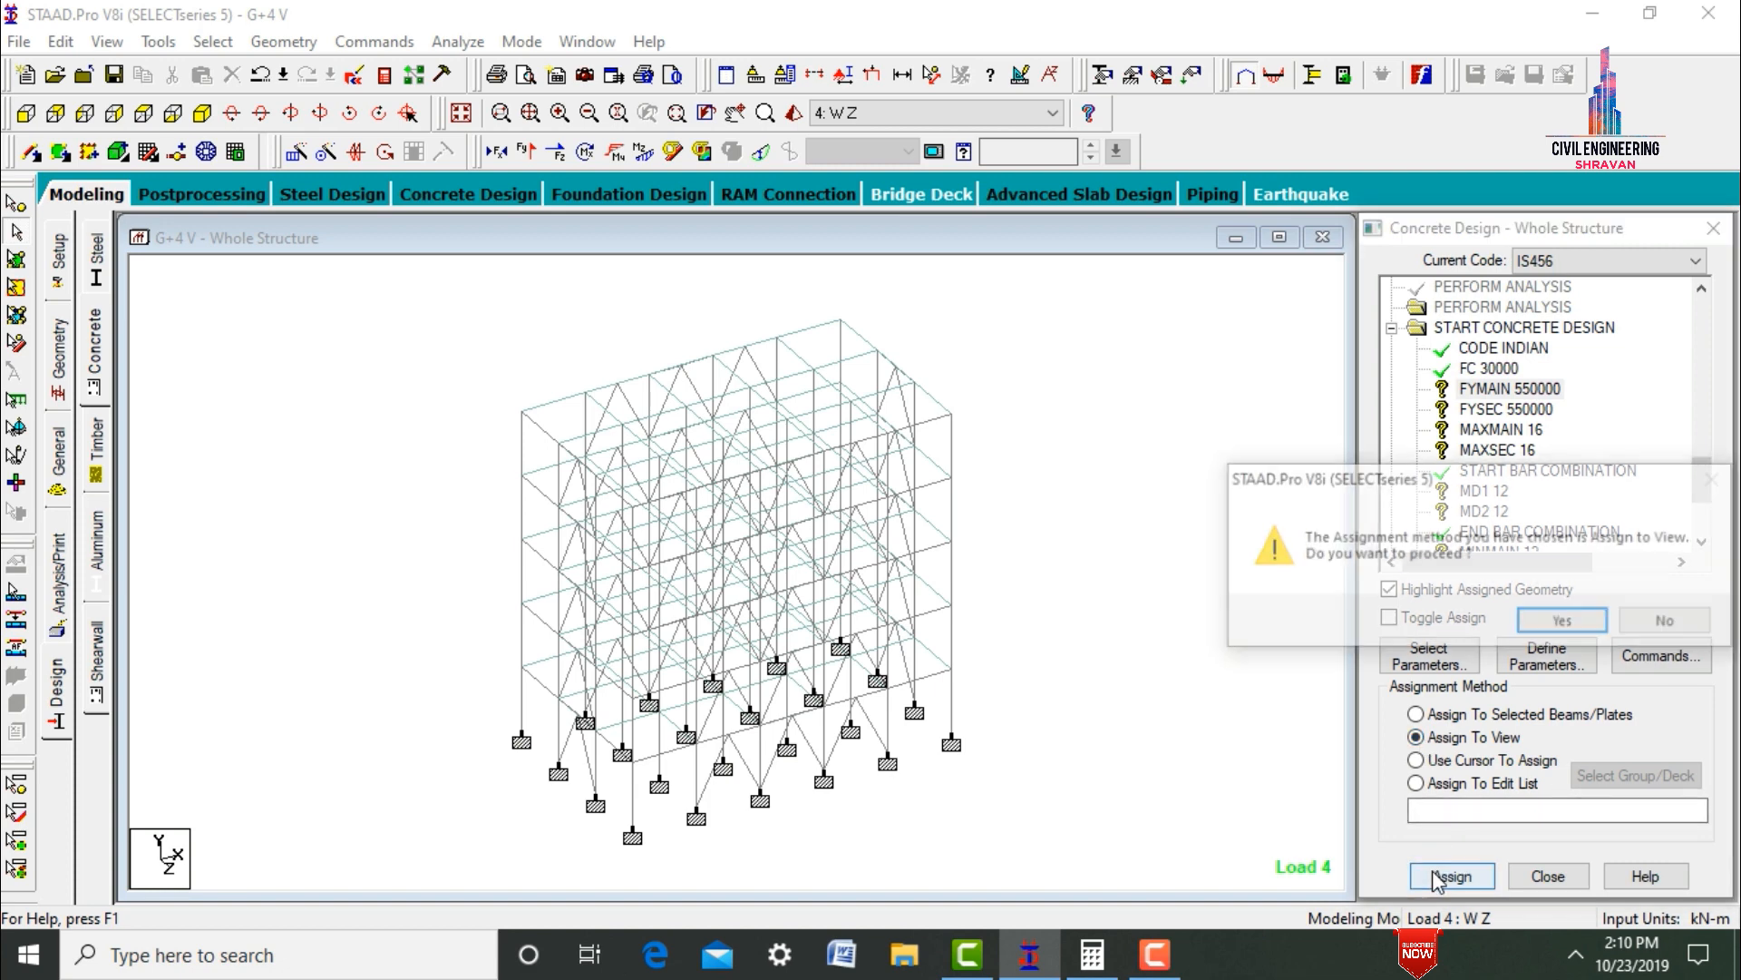
pyautogui.click(1563, 622)
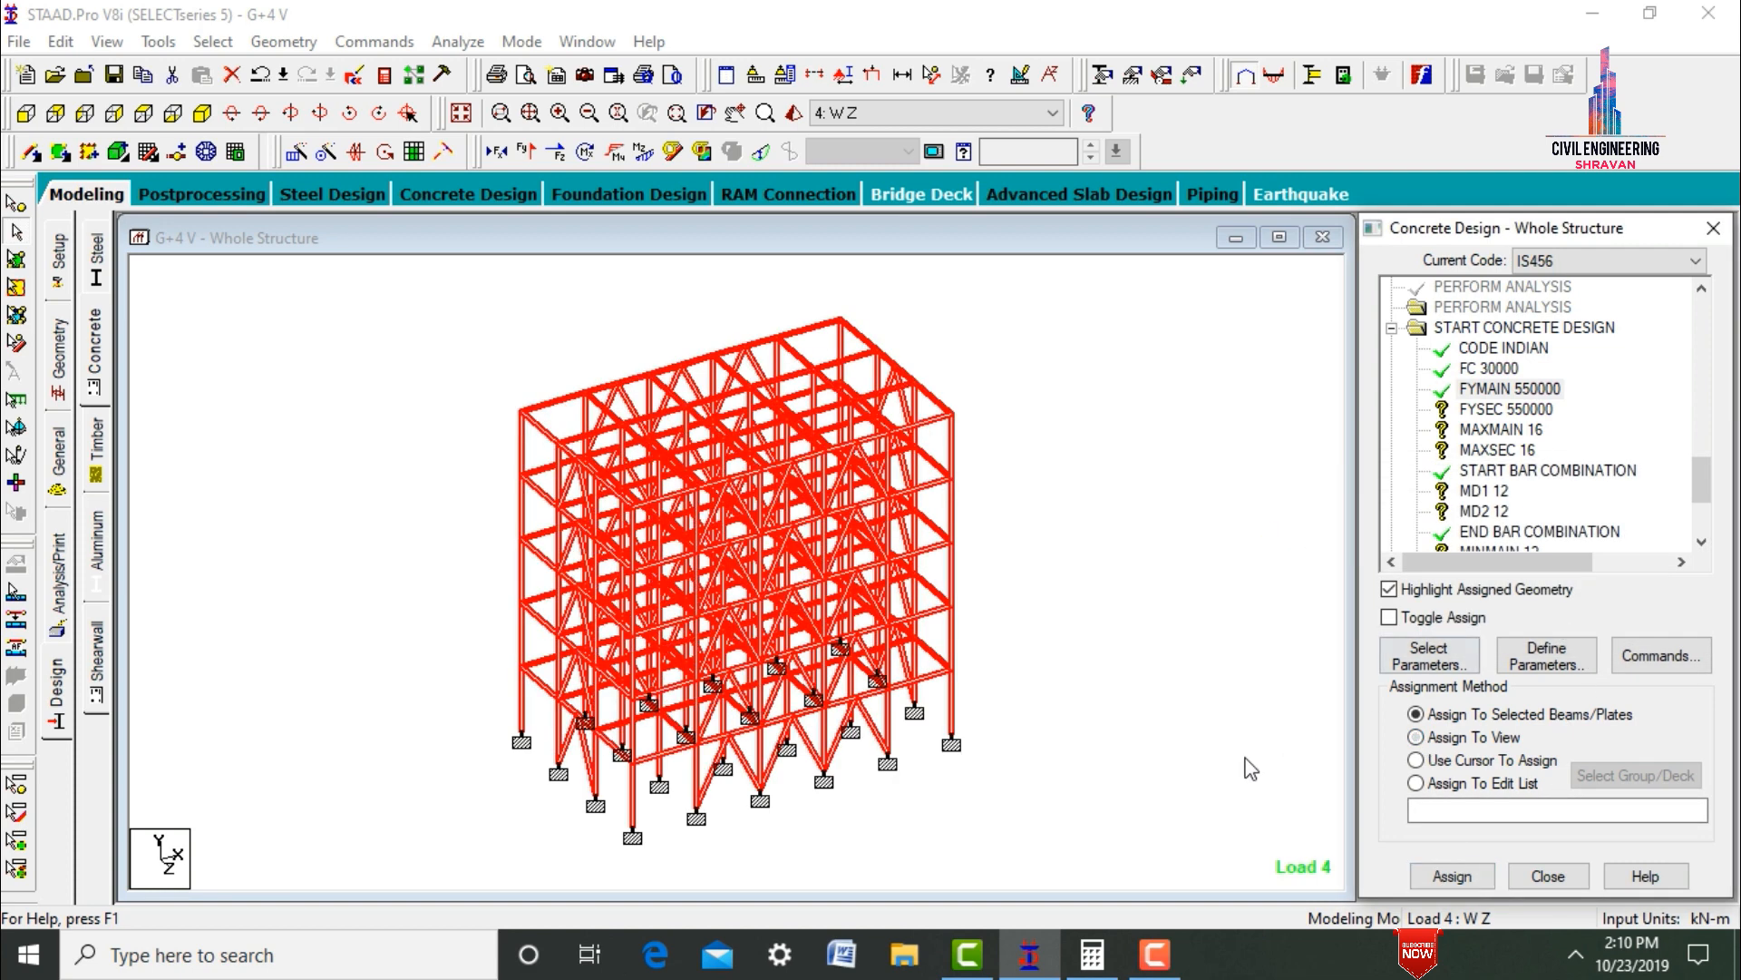
pyautogui.click(1484, 410)
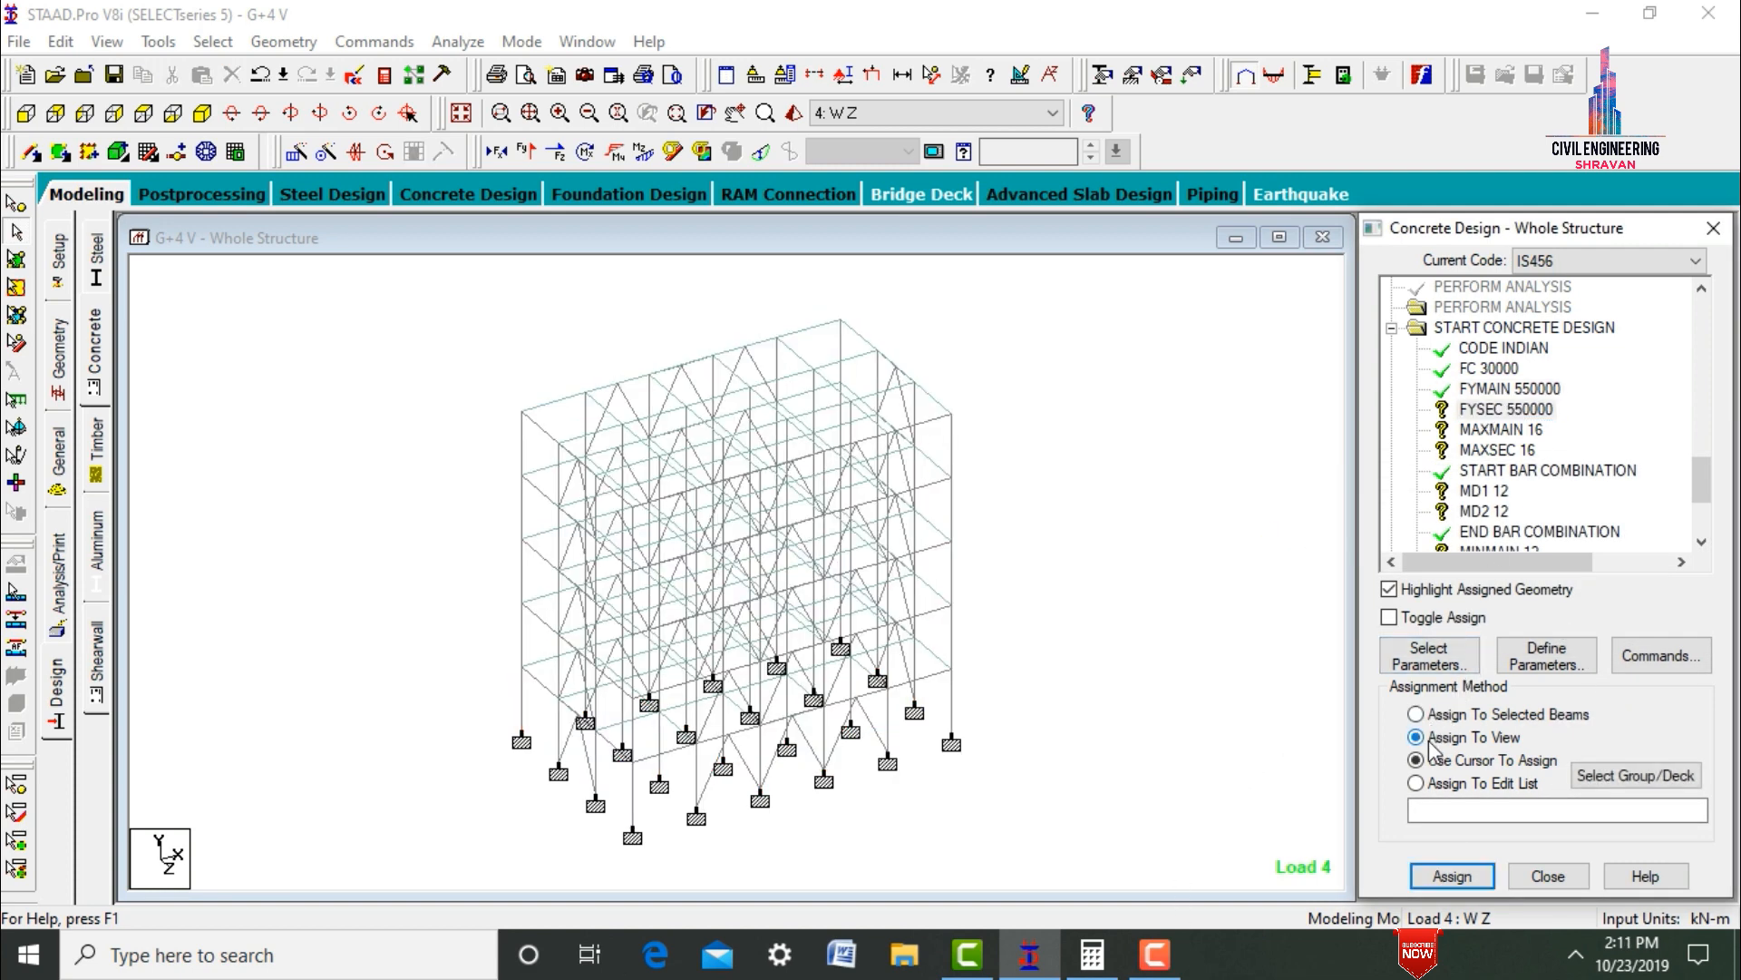
pyautogui.click(1456, 876)
pyautogui.press('Return')
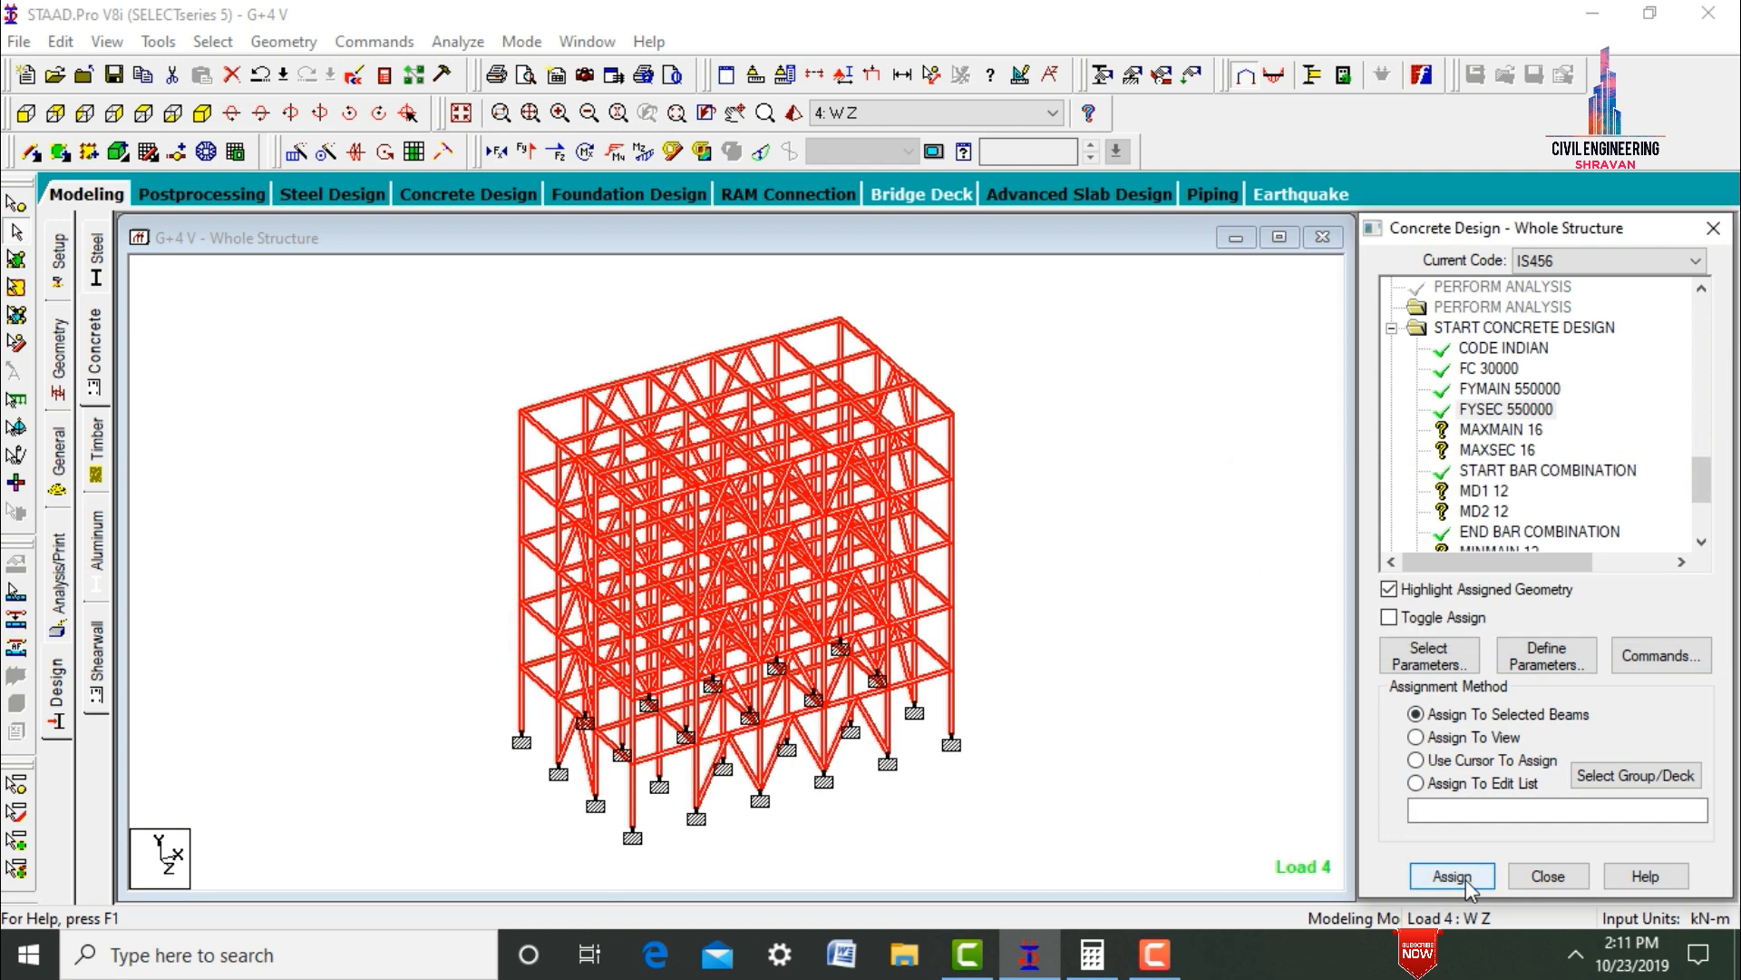
# - Assign the MAXMAIN 16 and MAXSEC 16 parameters to the entire structure in view, accepting the automatic file save
pyautogui.click(1494, 430)
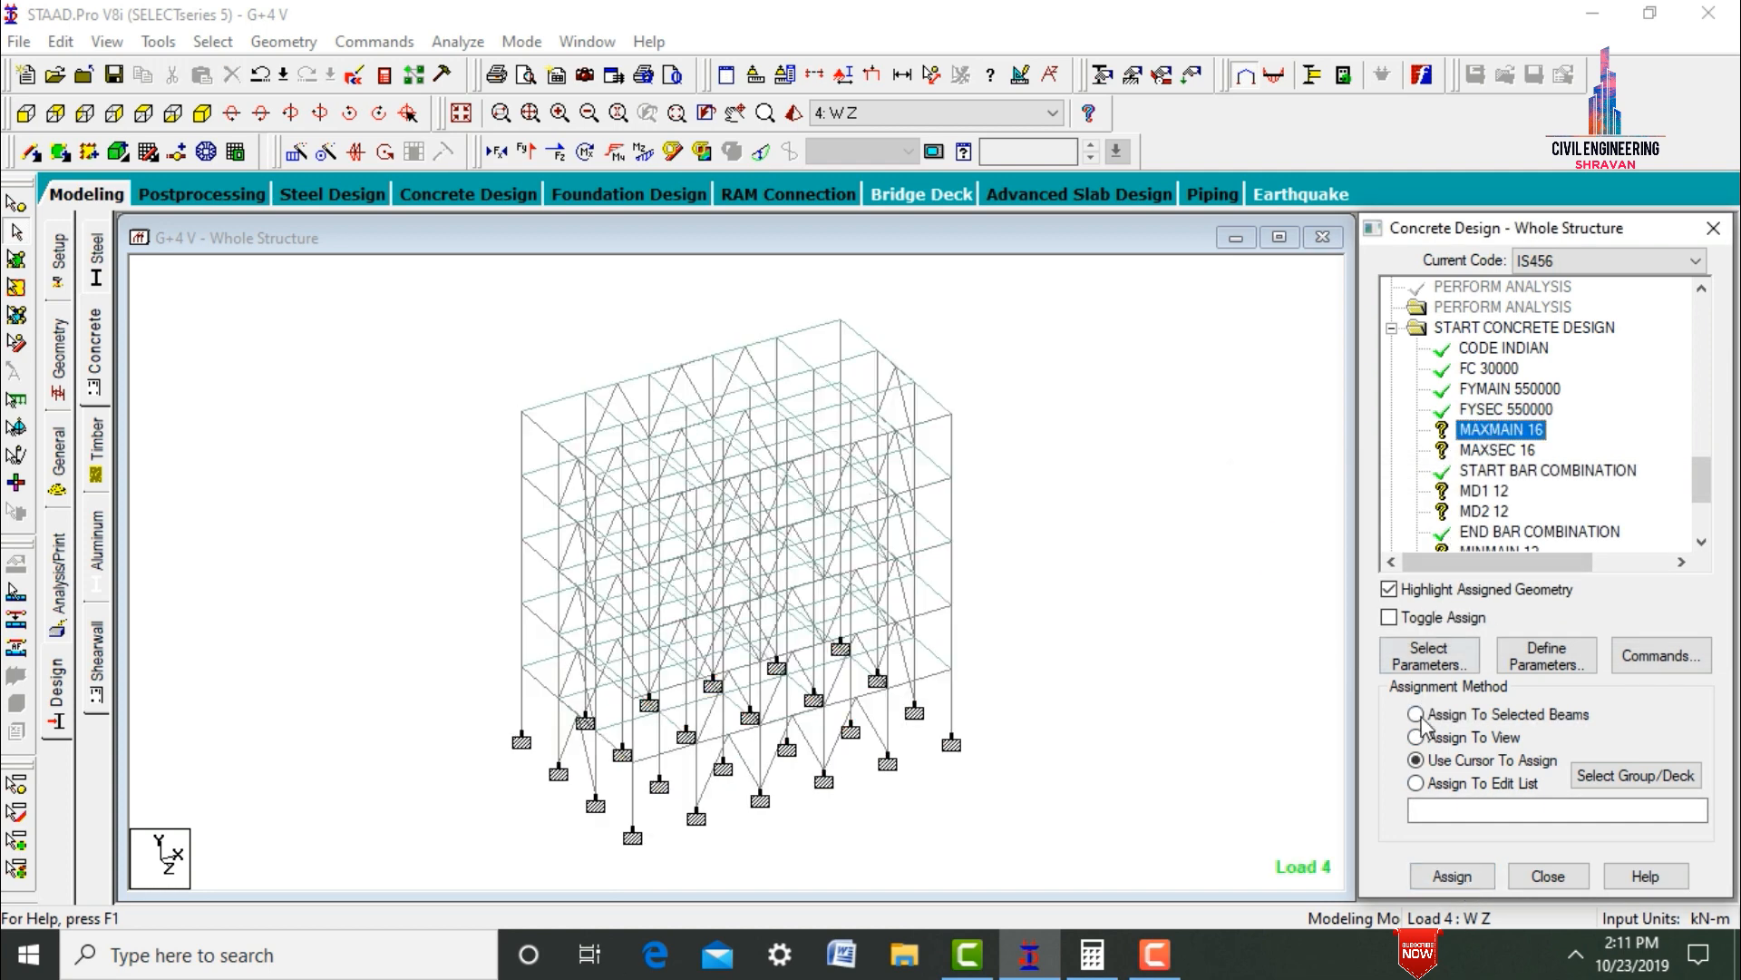
pyautogui.click(1416, 737)
pyautogui.press('Return')
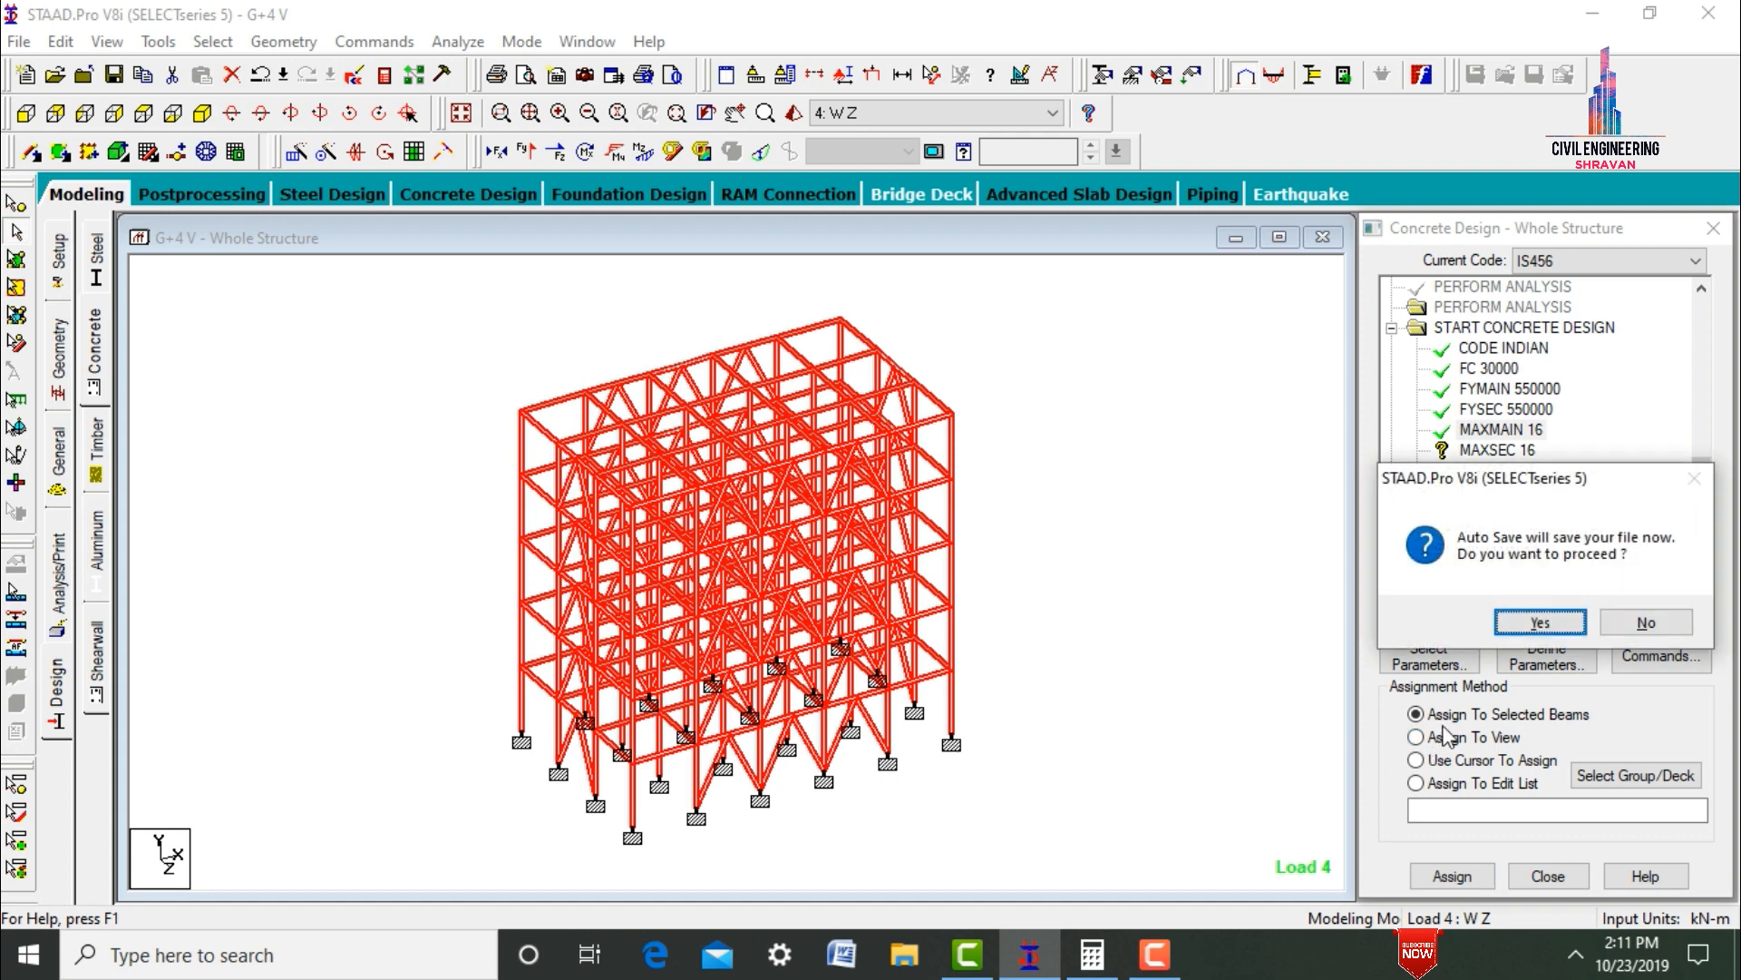
pyautogui.press('Return')
pyautogui.click(1452, 875)
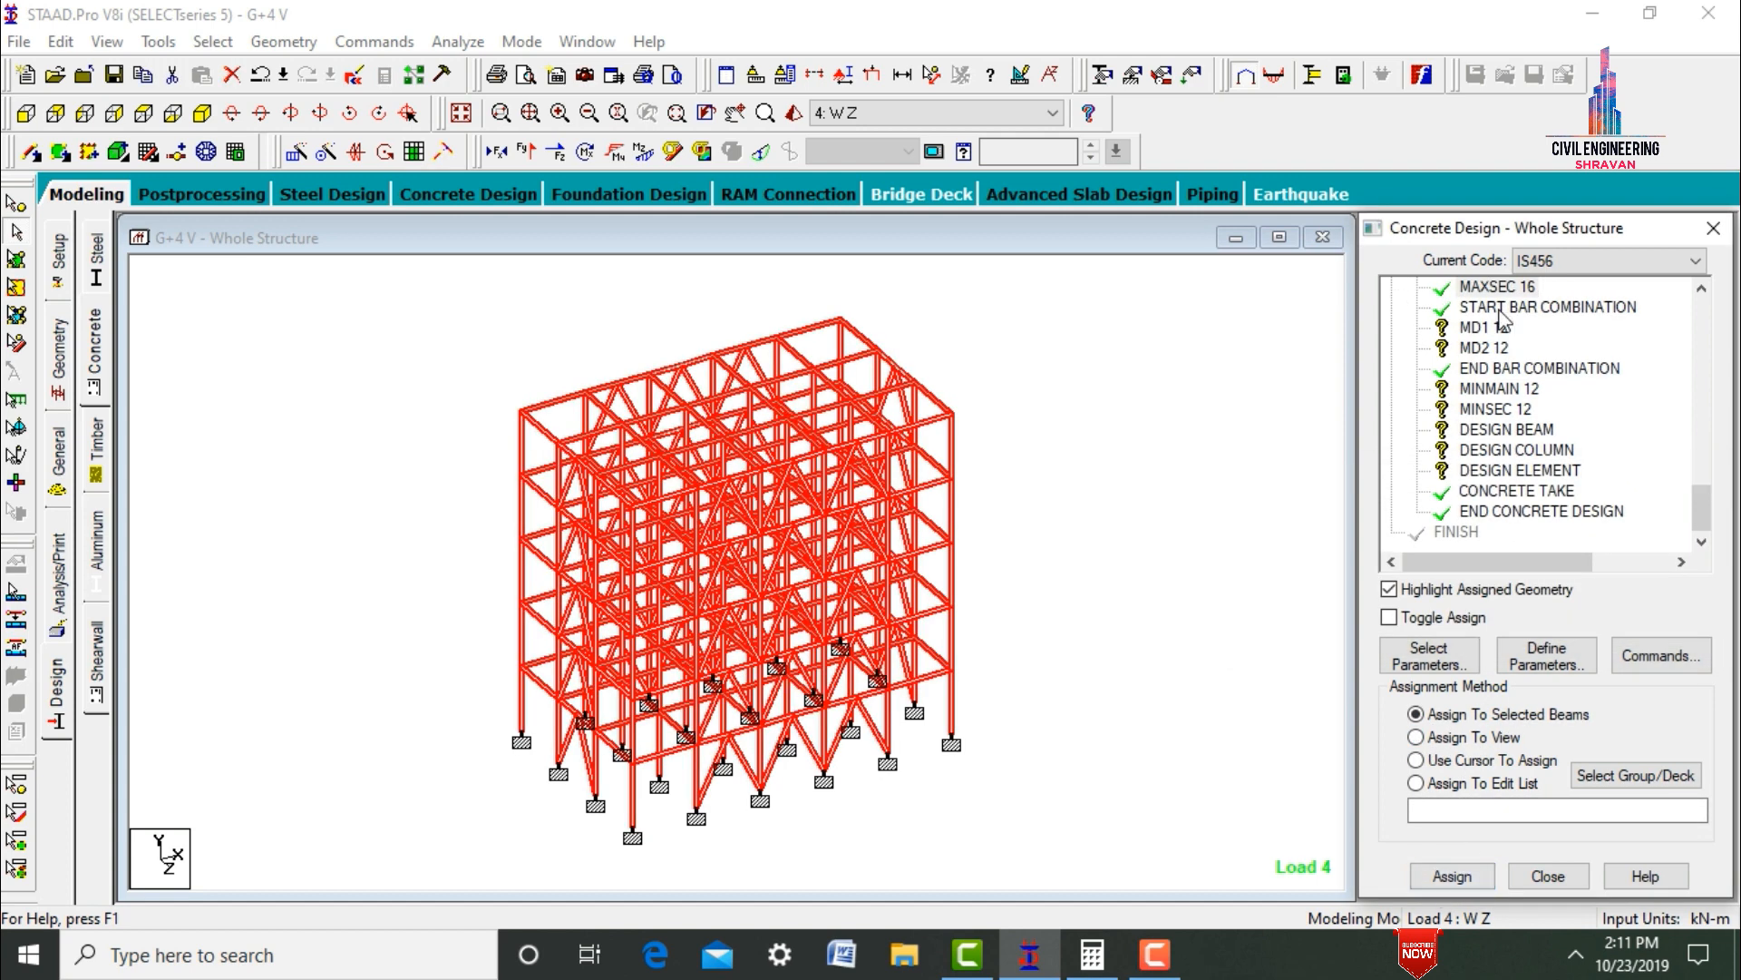
# - Assign the MD1 12 and MD2 12 bar combination parameters to the entire structure in view
pyautogui.click(1487, 328)
pyautogui.click(1442, 736)
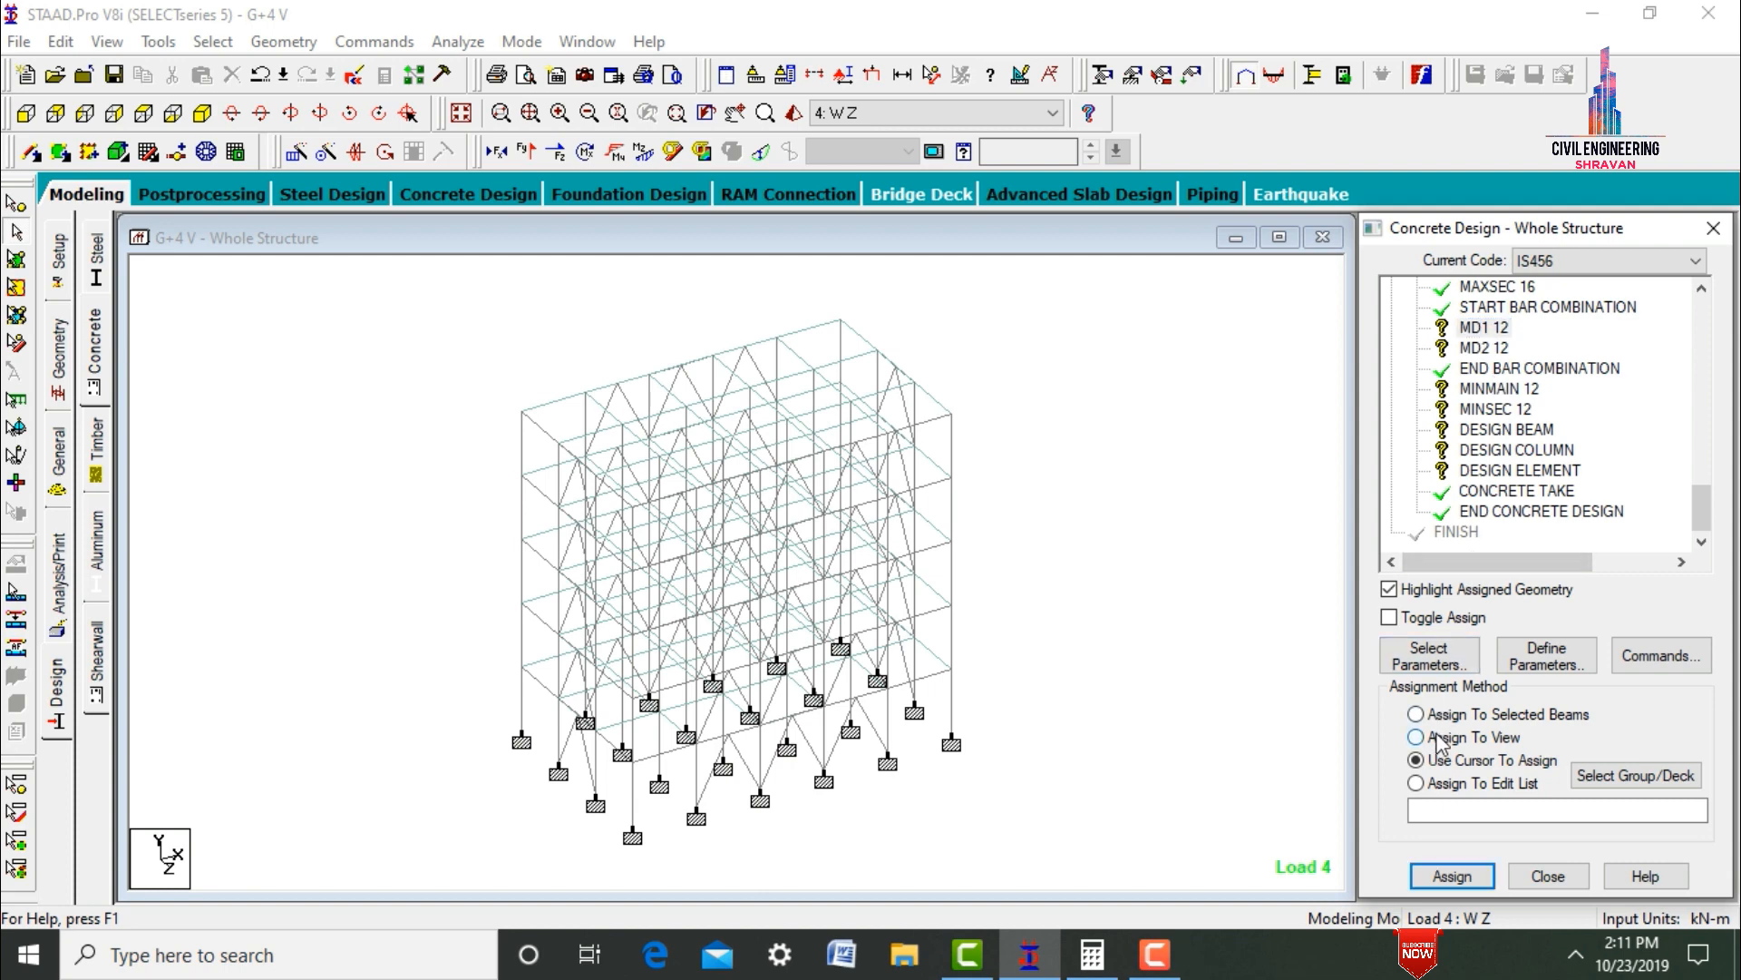
pyautogui.click(1444, 878)
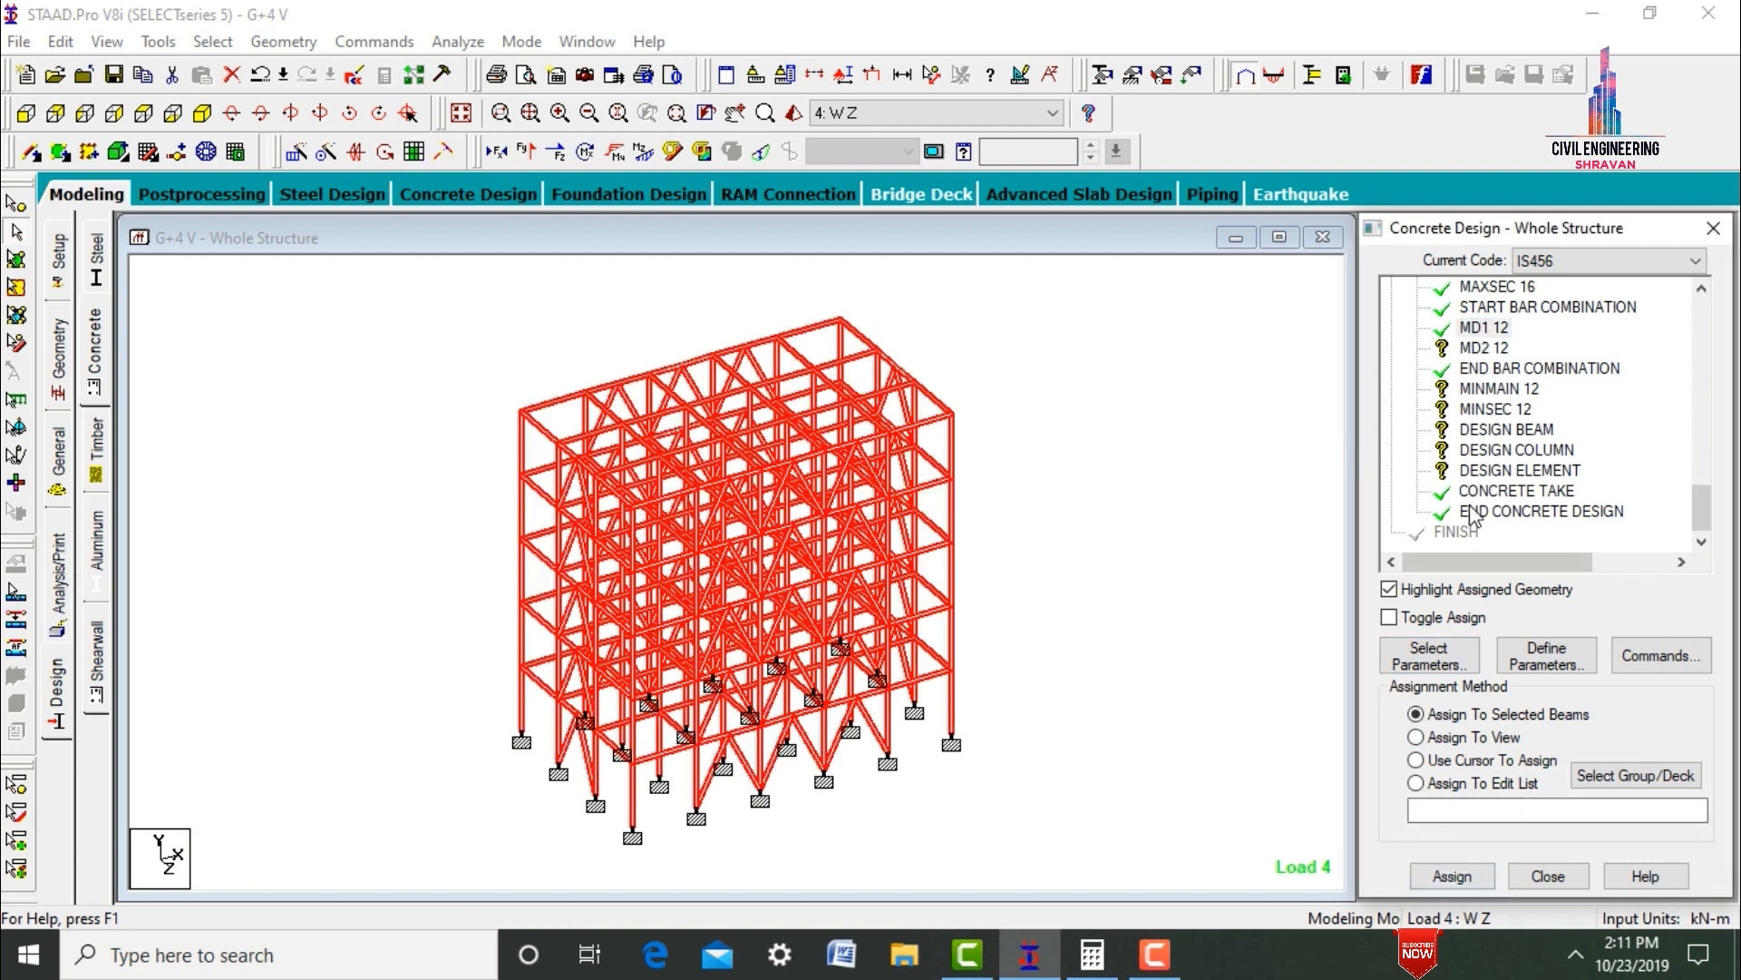
pyautogui.click(1483, 348)
pyautogui.click(1415, 760)
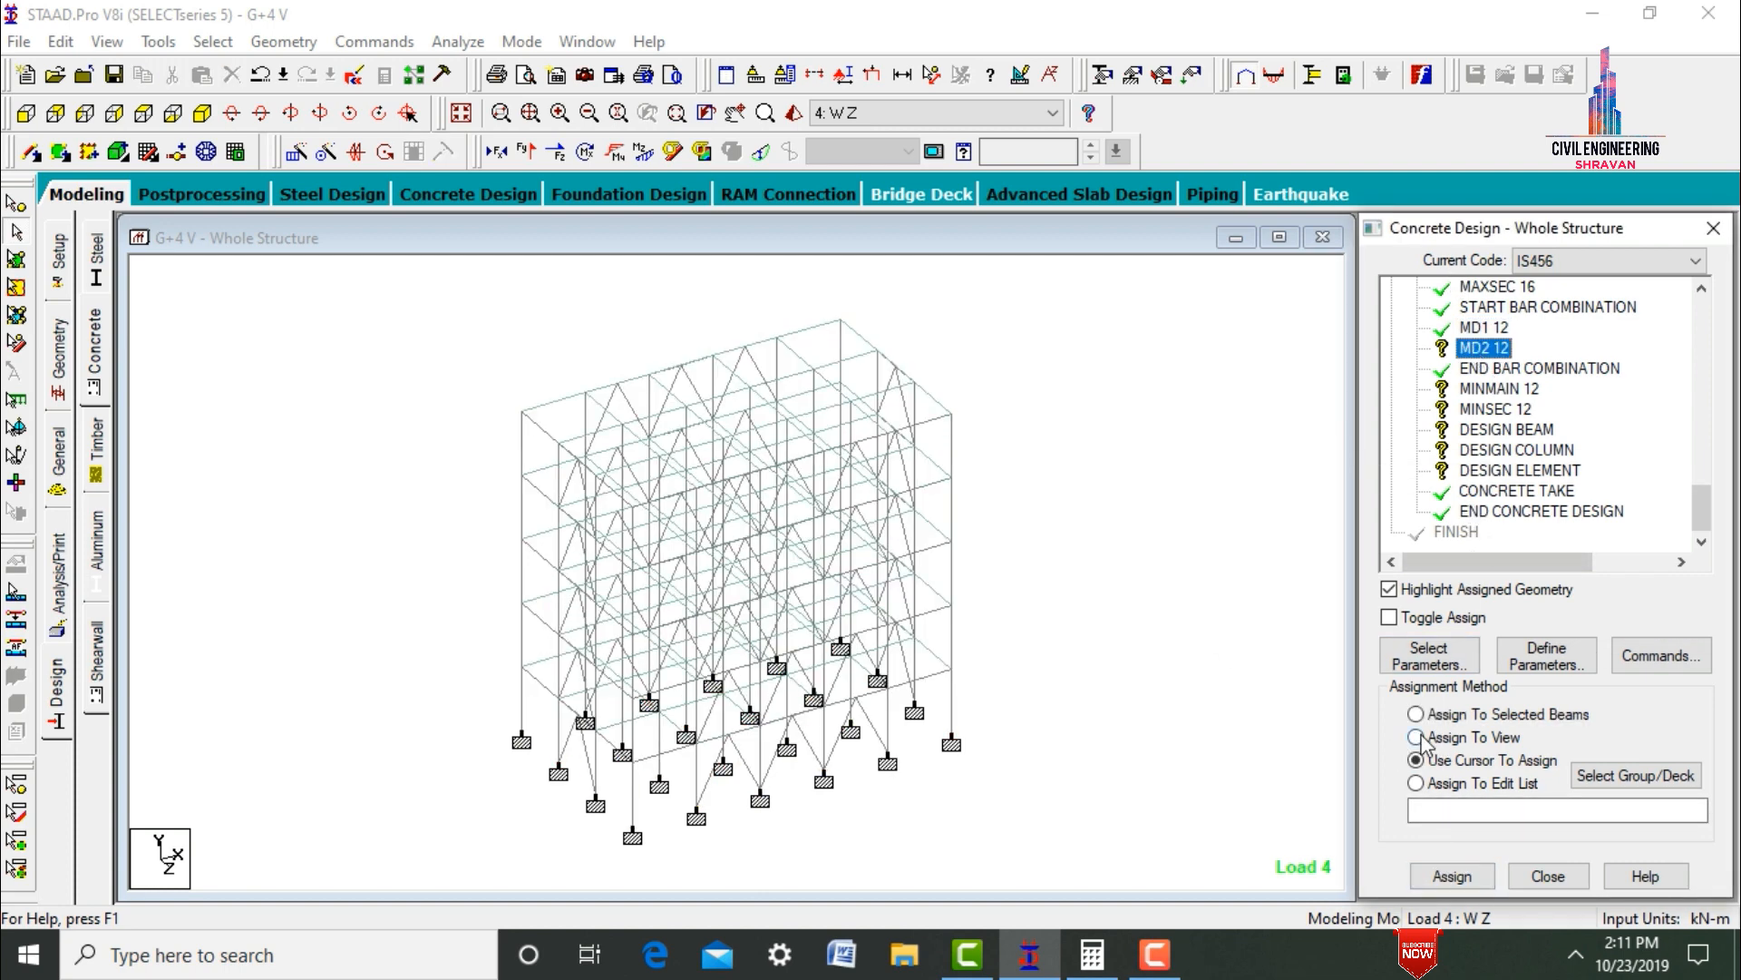
pyautogui.click(1416, 736)
pyautogui.click(1453, 876)
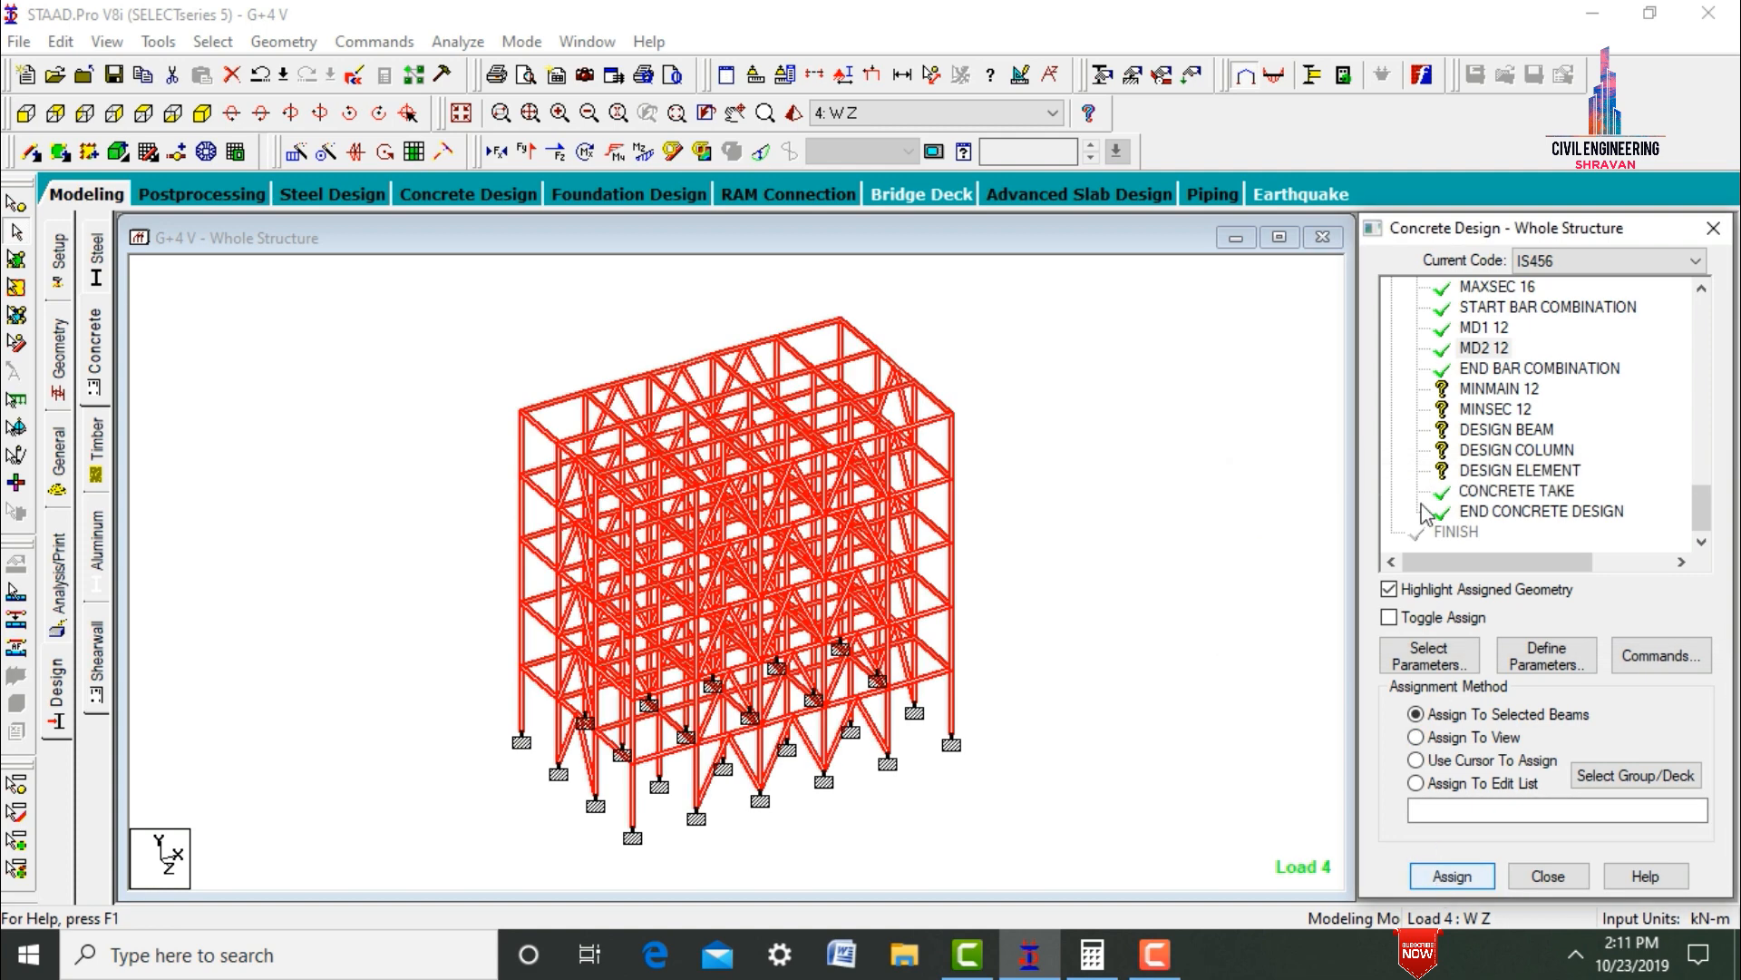
# - Assign the MINMAIN 12 and MINSEC 12 parameters to the entire structure in view
pyautogui.click(1508, 378)
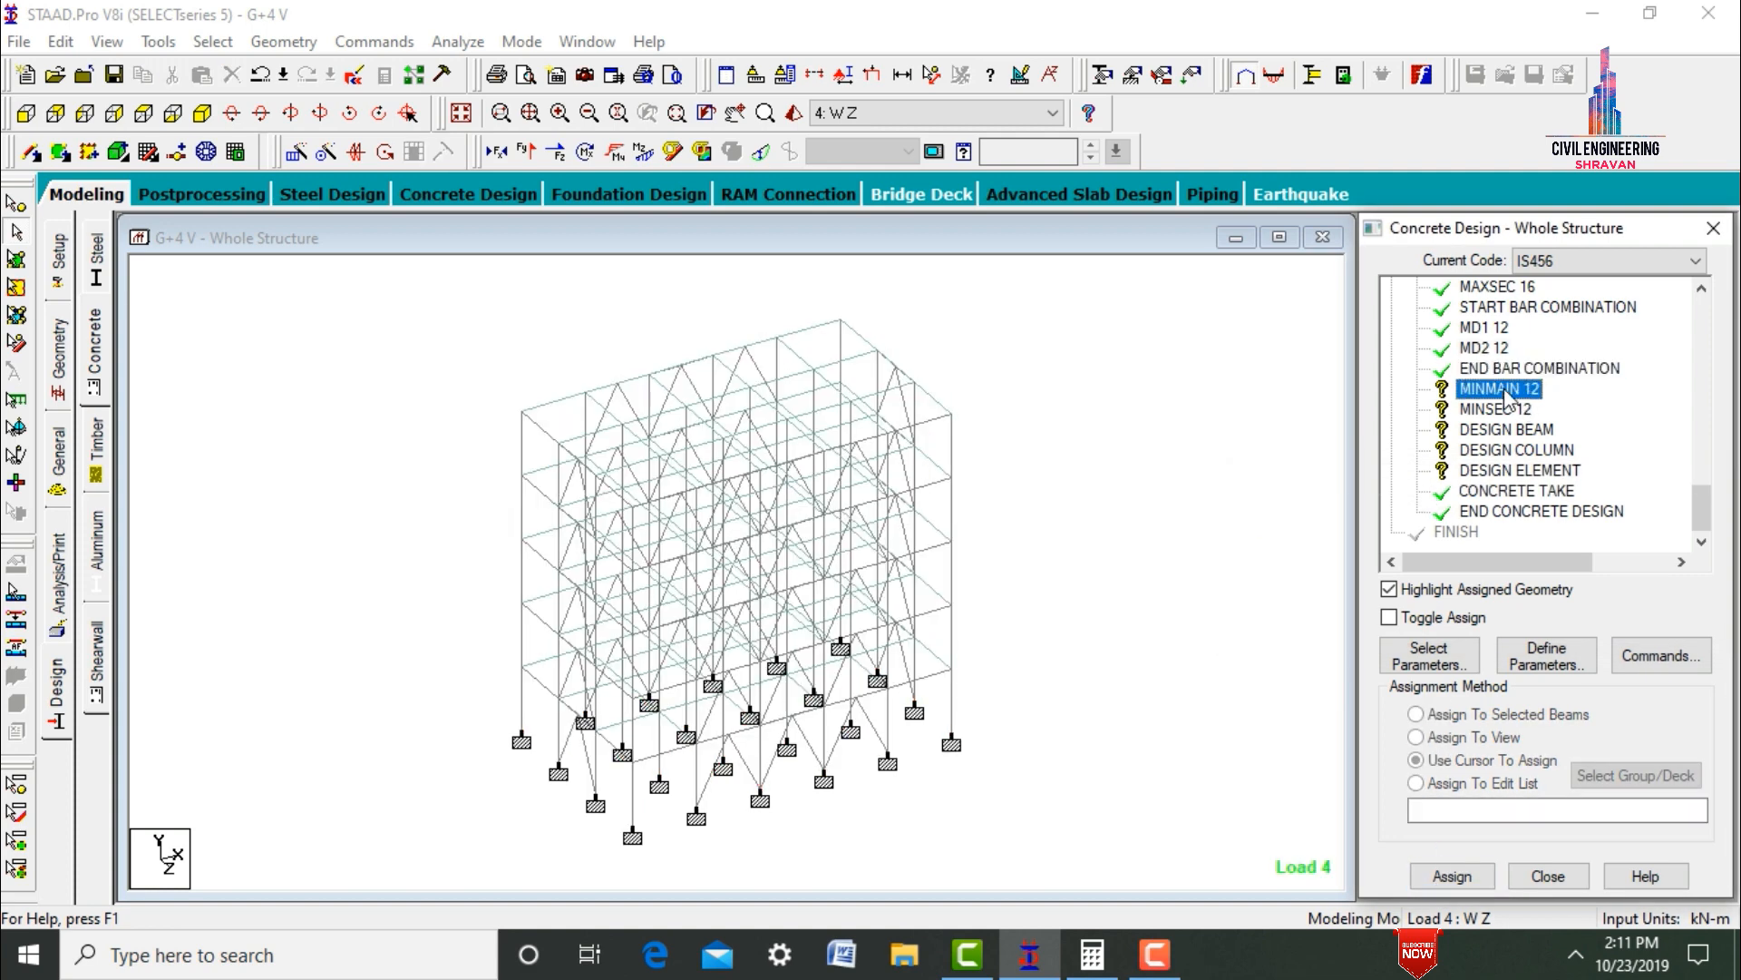
pyautogui.click(1511, 390)
pyautogui.click(1444, 754)
pyautogui.click(1416, 736)
pyautogui.click(1452, 876)
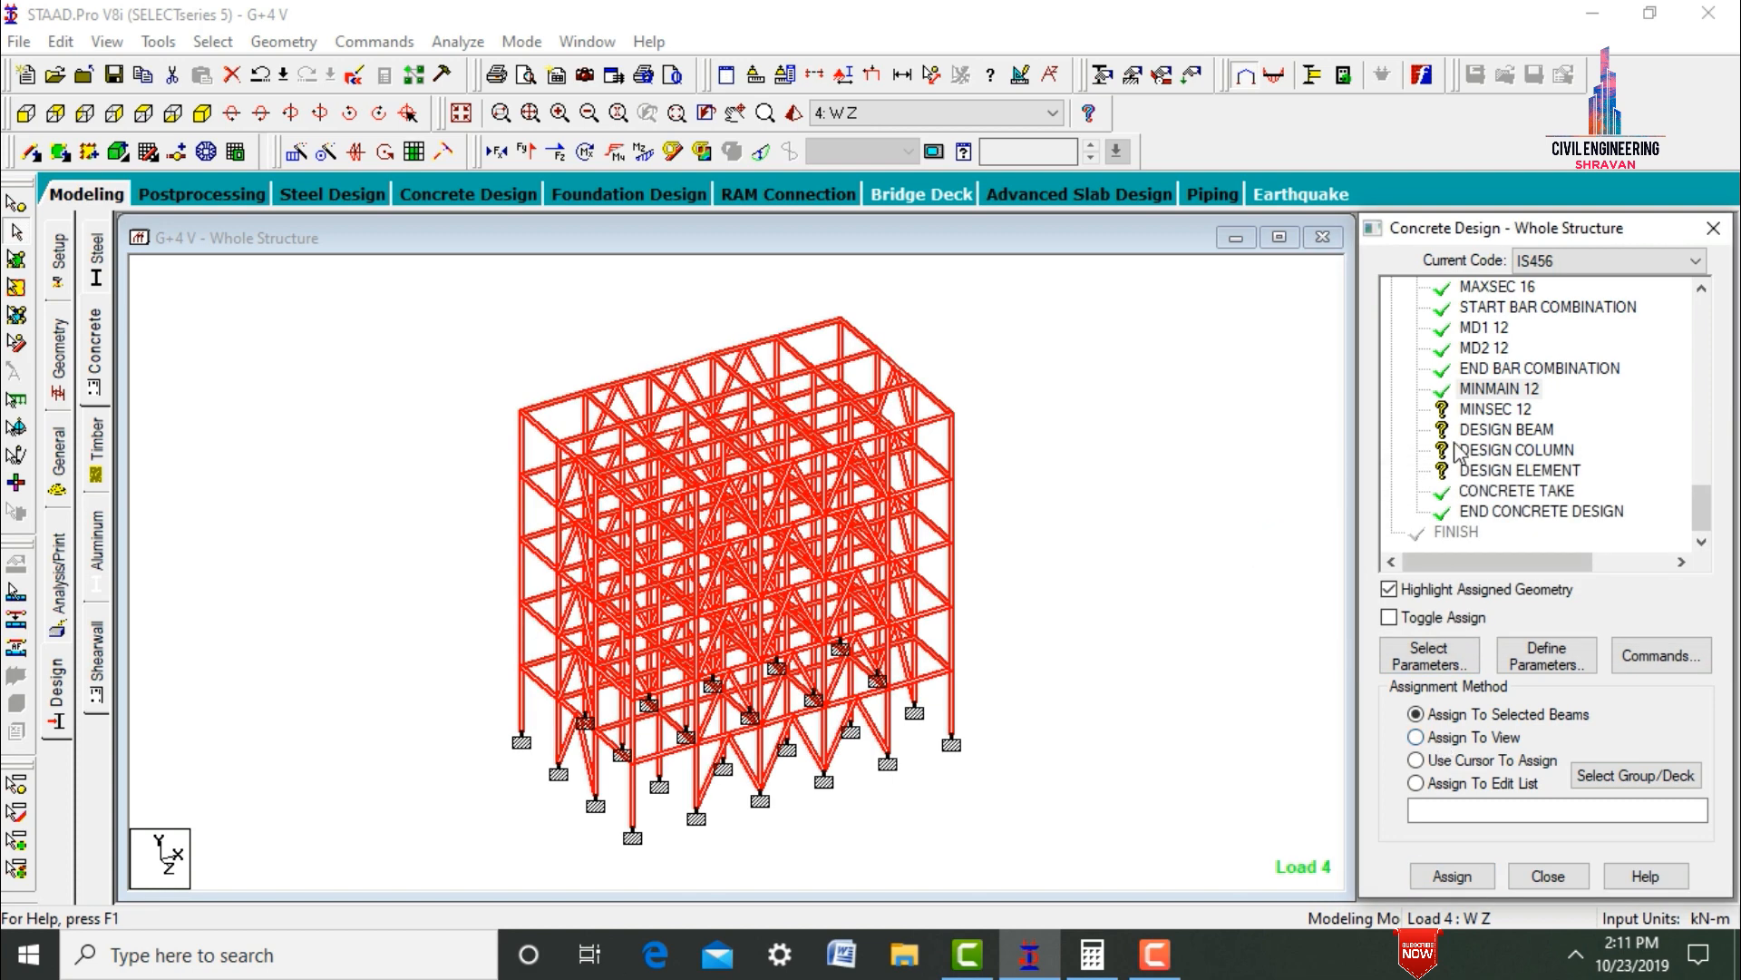
pyautogui.click(1465, 413)
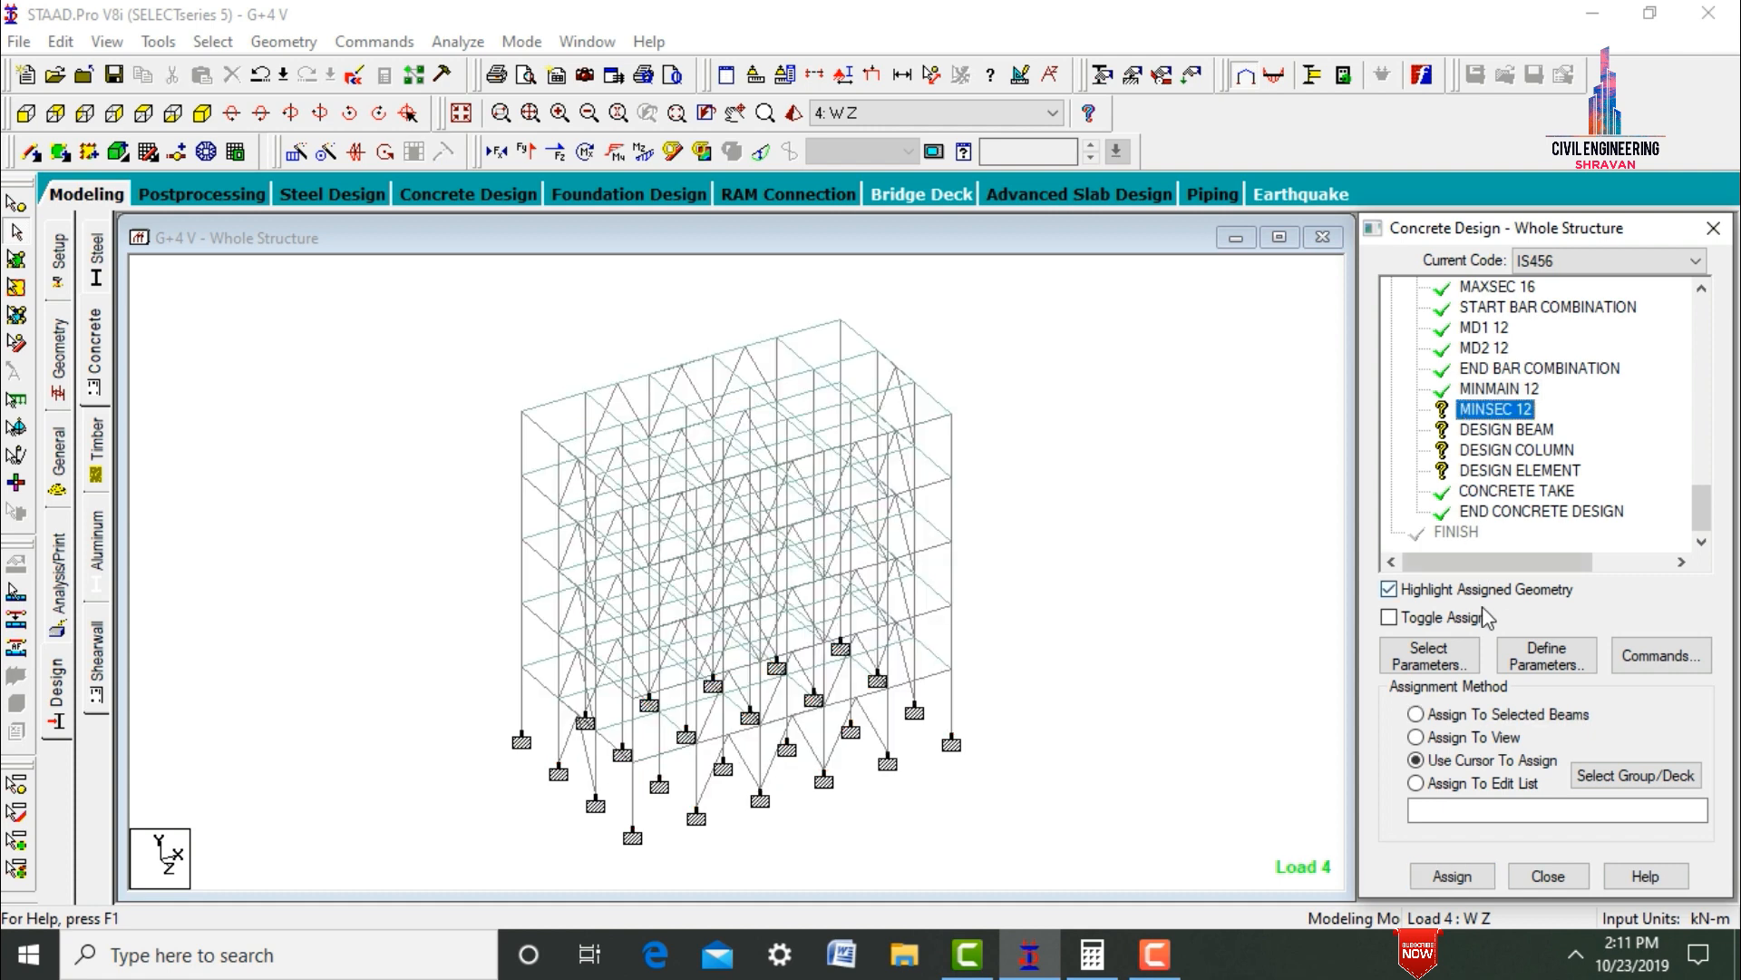
pyautogui.click(1416, 736)
pyautogui.press('Return')
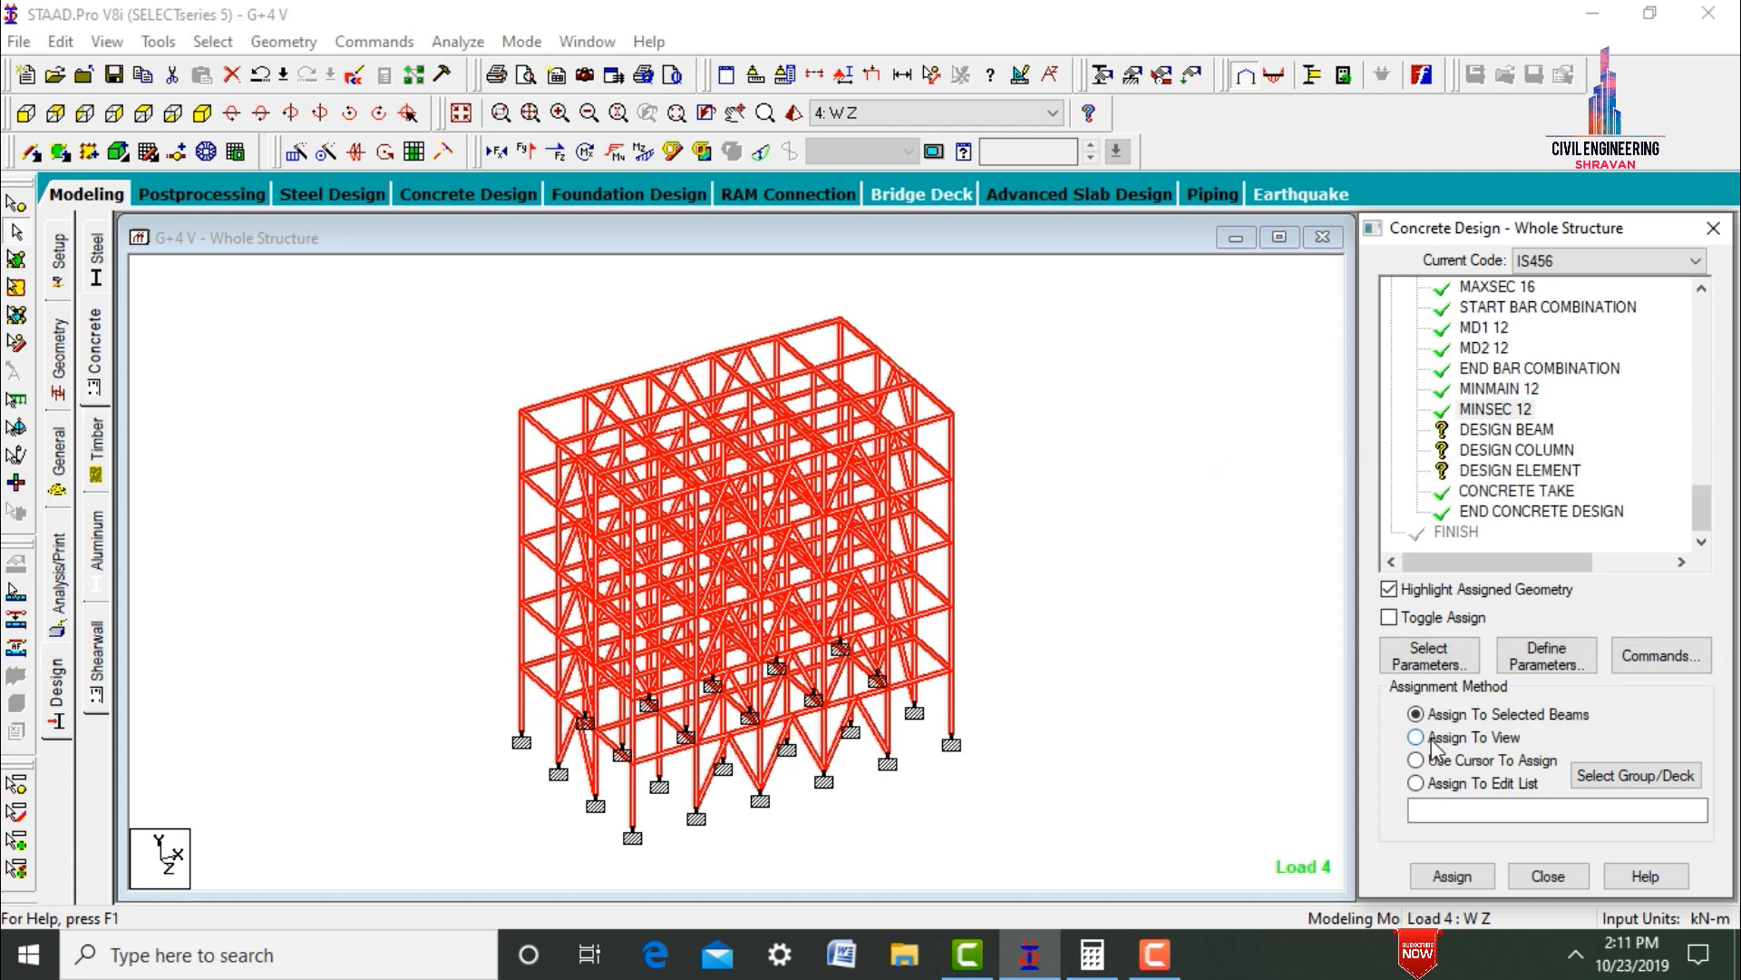
# - Assign the DESIGN BEAM command to all beams parallel to the X and Z axes
pyautogui.click(1489, 433)
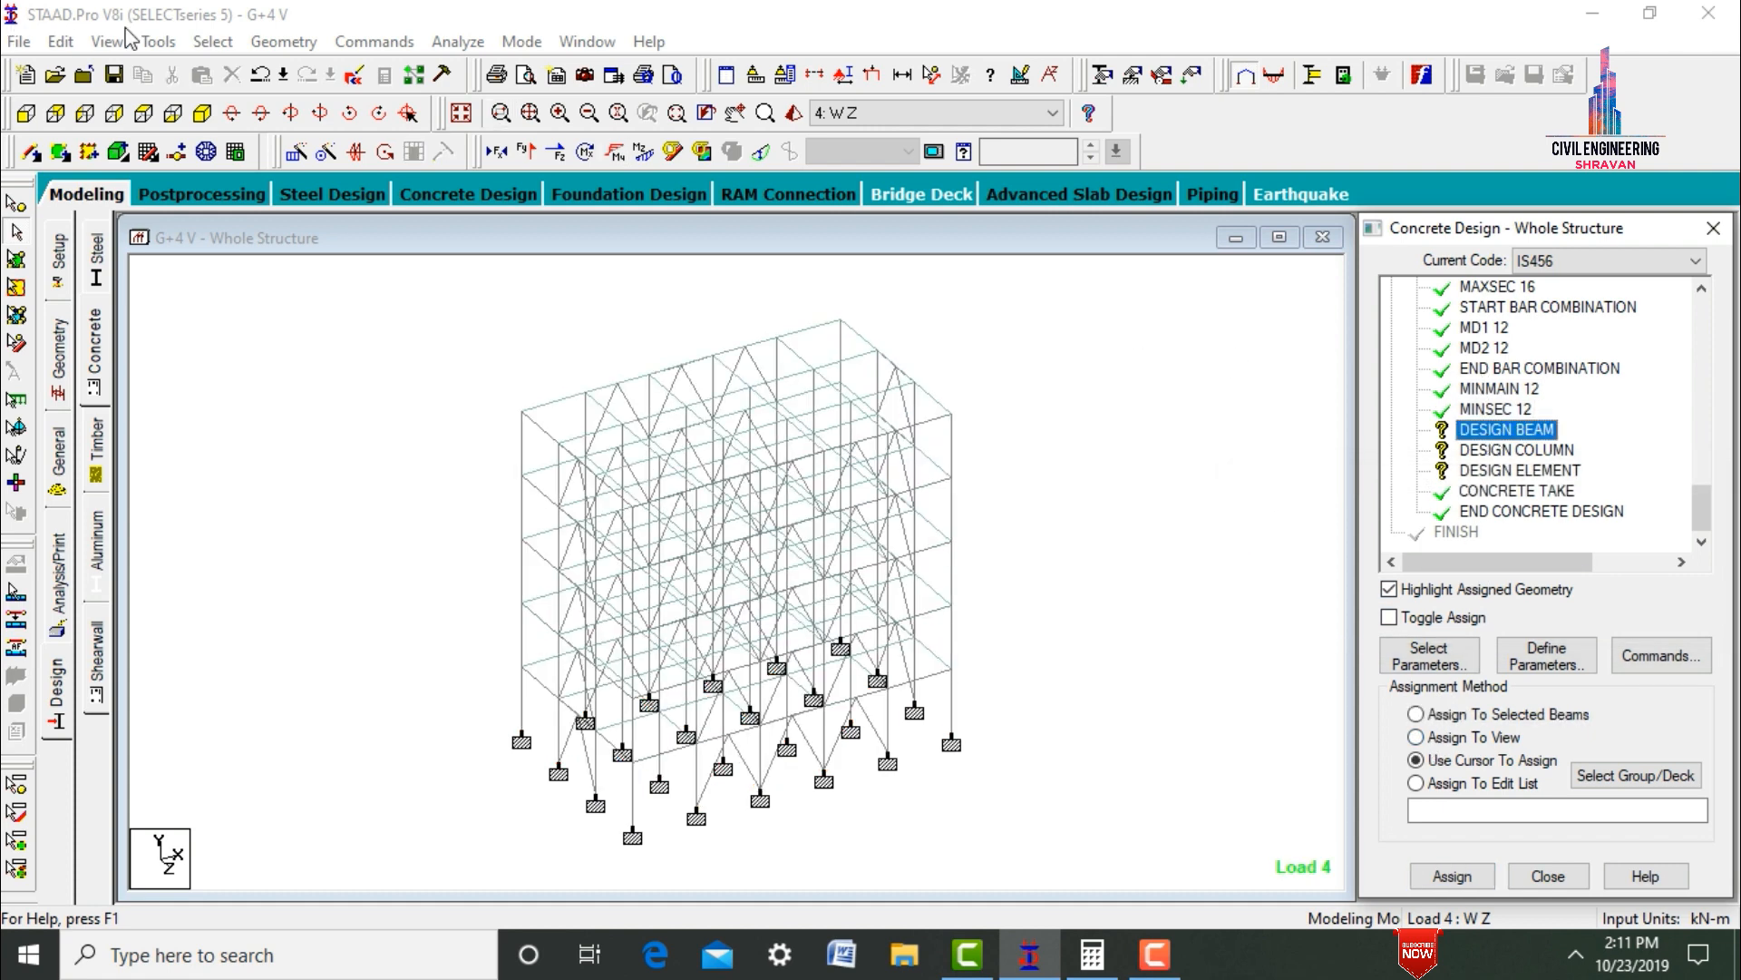
pyautogui.click(214, 41)
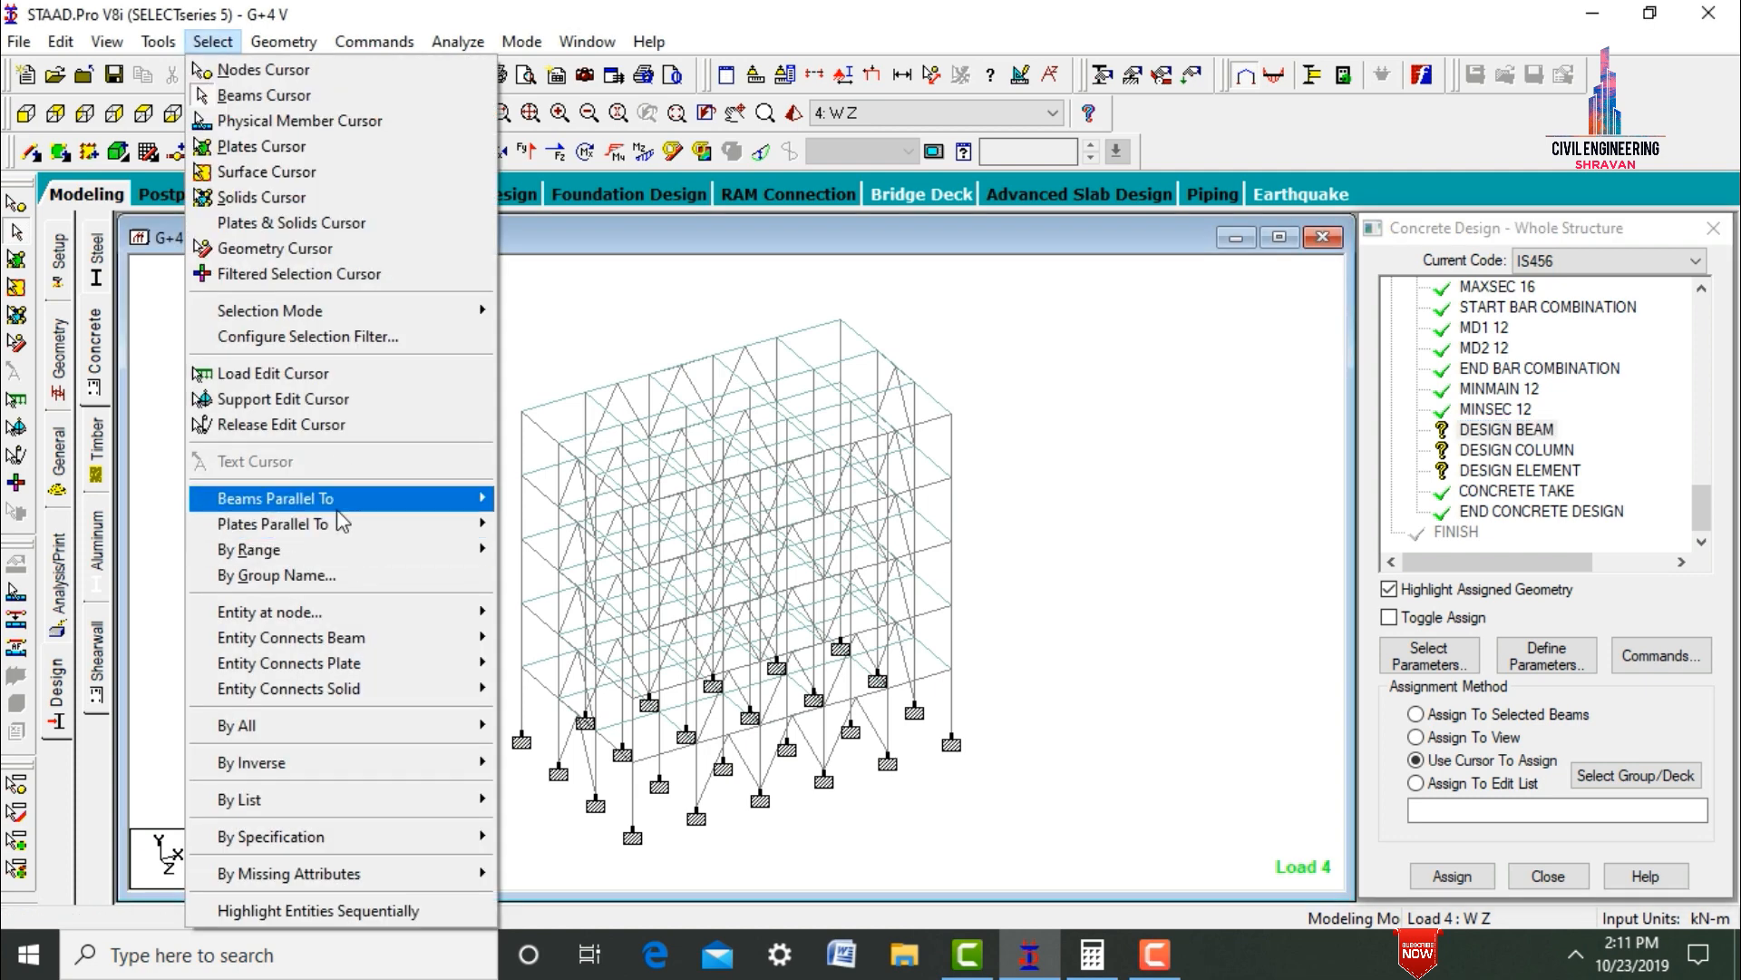
pyautogui.moveTo(336, 510)
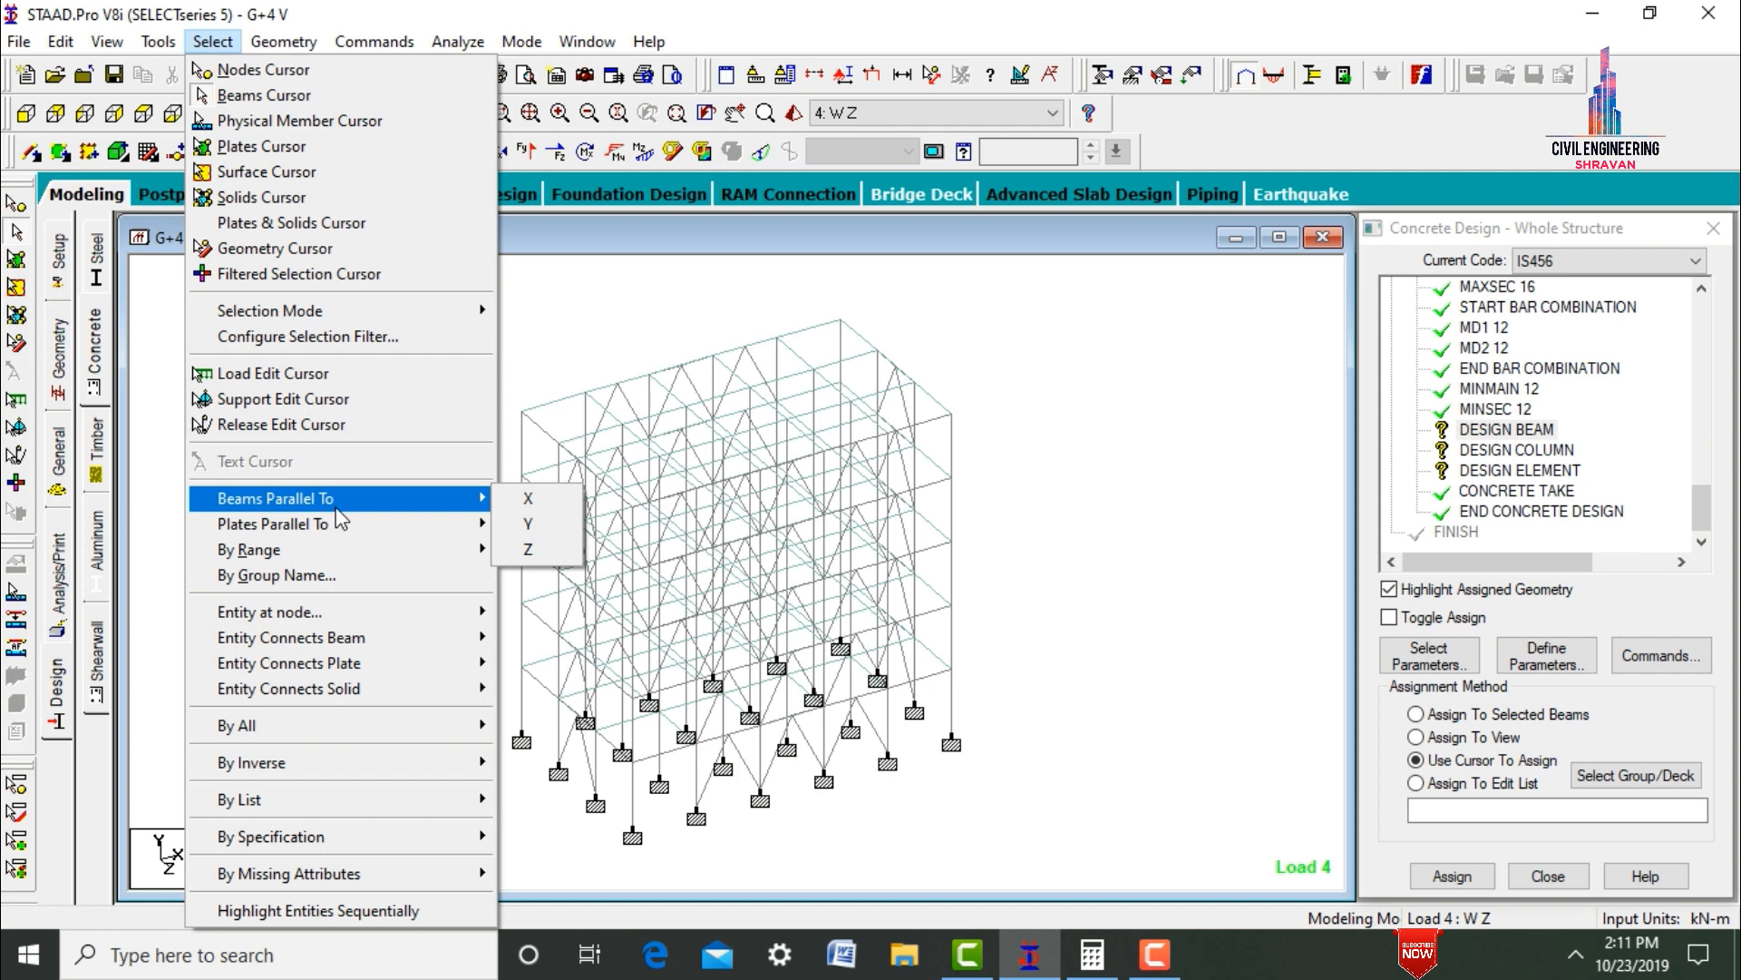
pyautogui.click(527, 499)
pyautogui.click(213, 42)
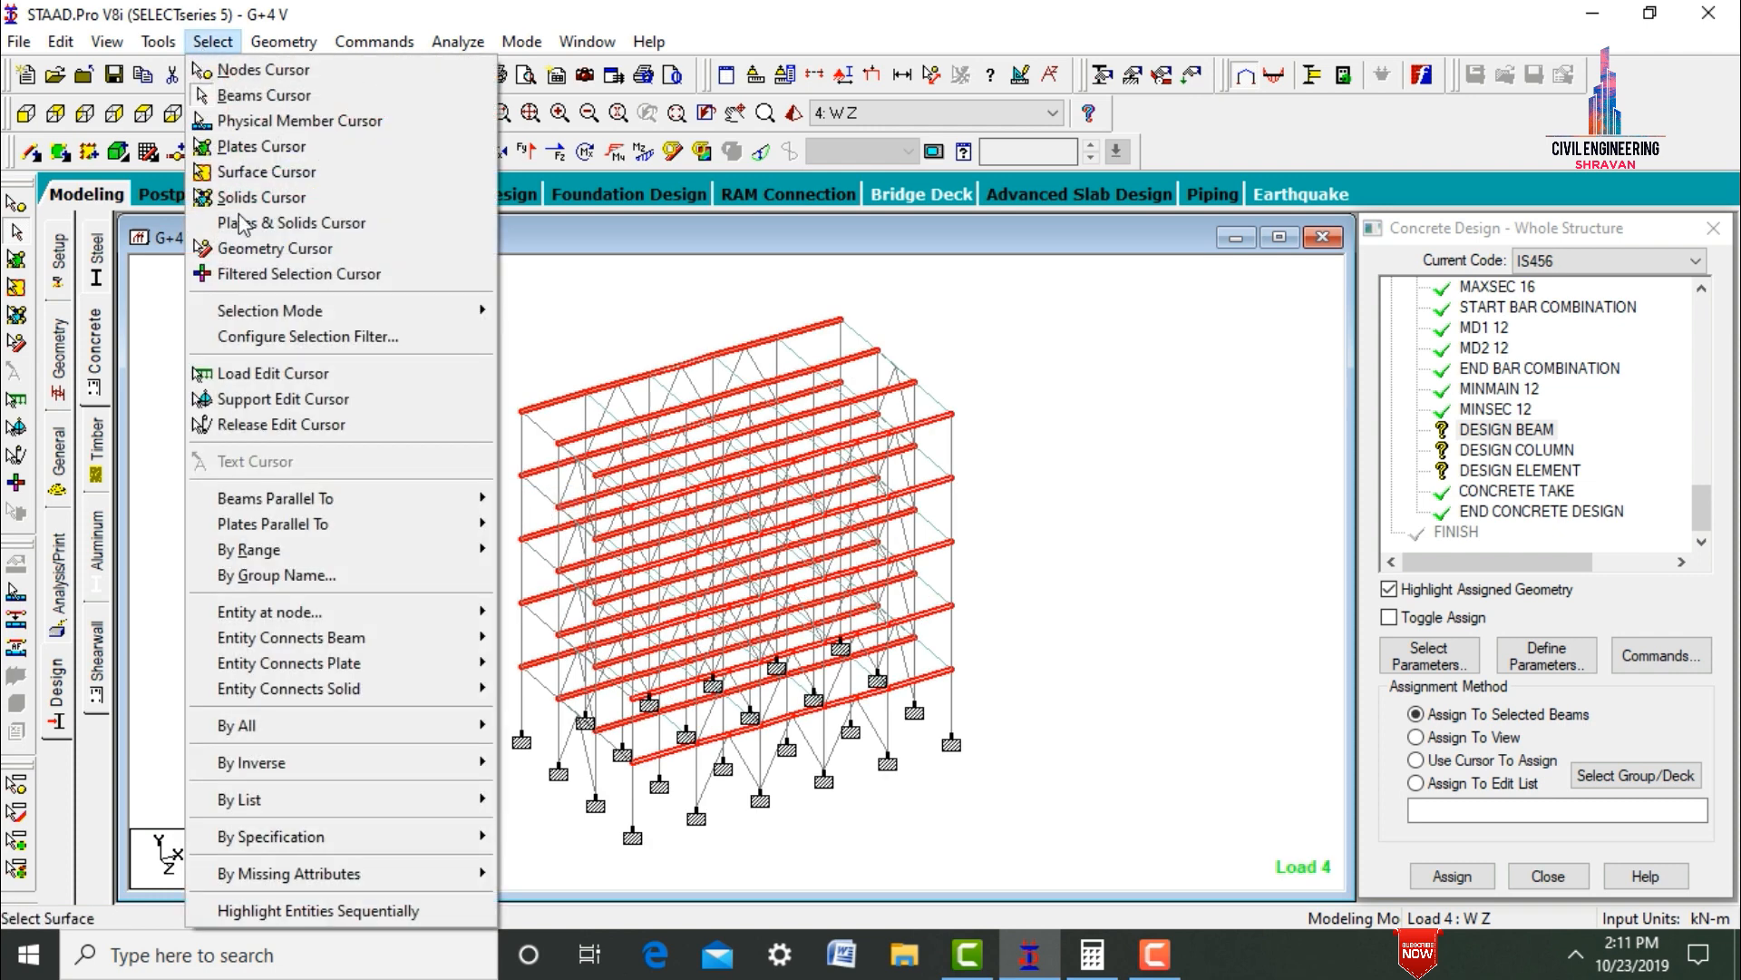
pyautogui.moveTo(275, 500)
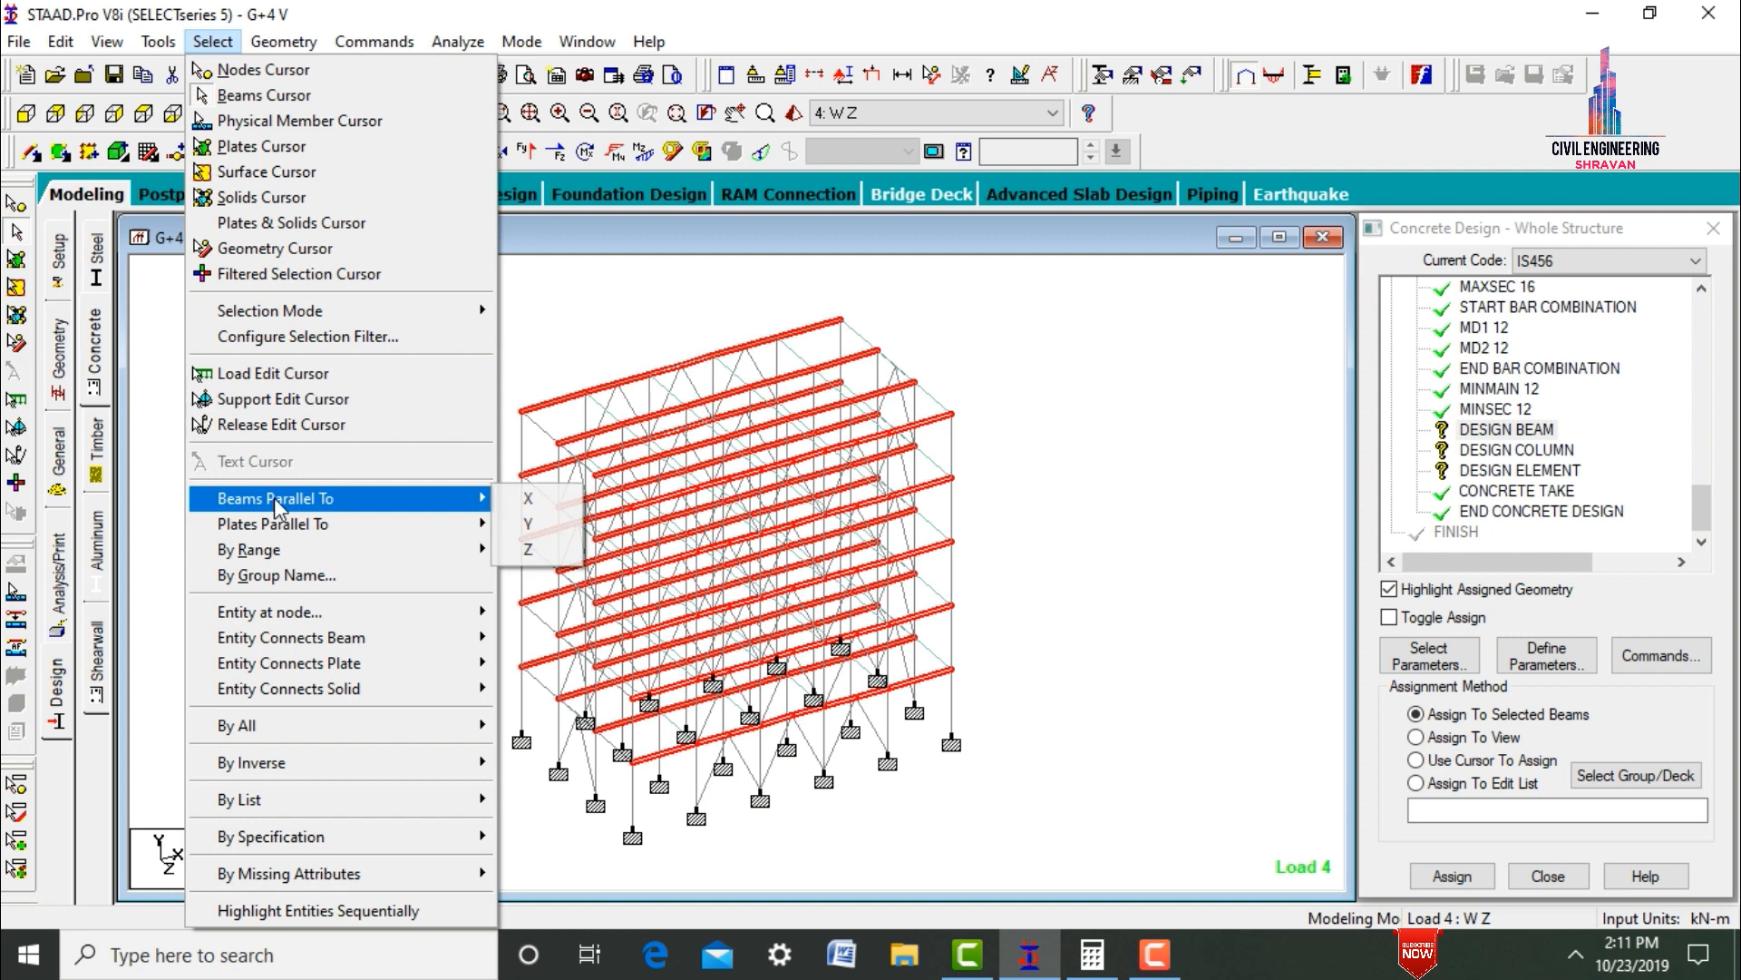
pyautogui.click(528, 550)
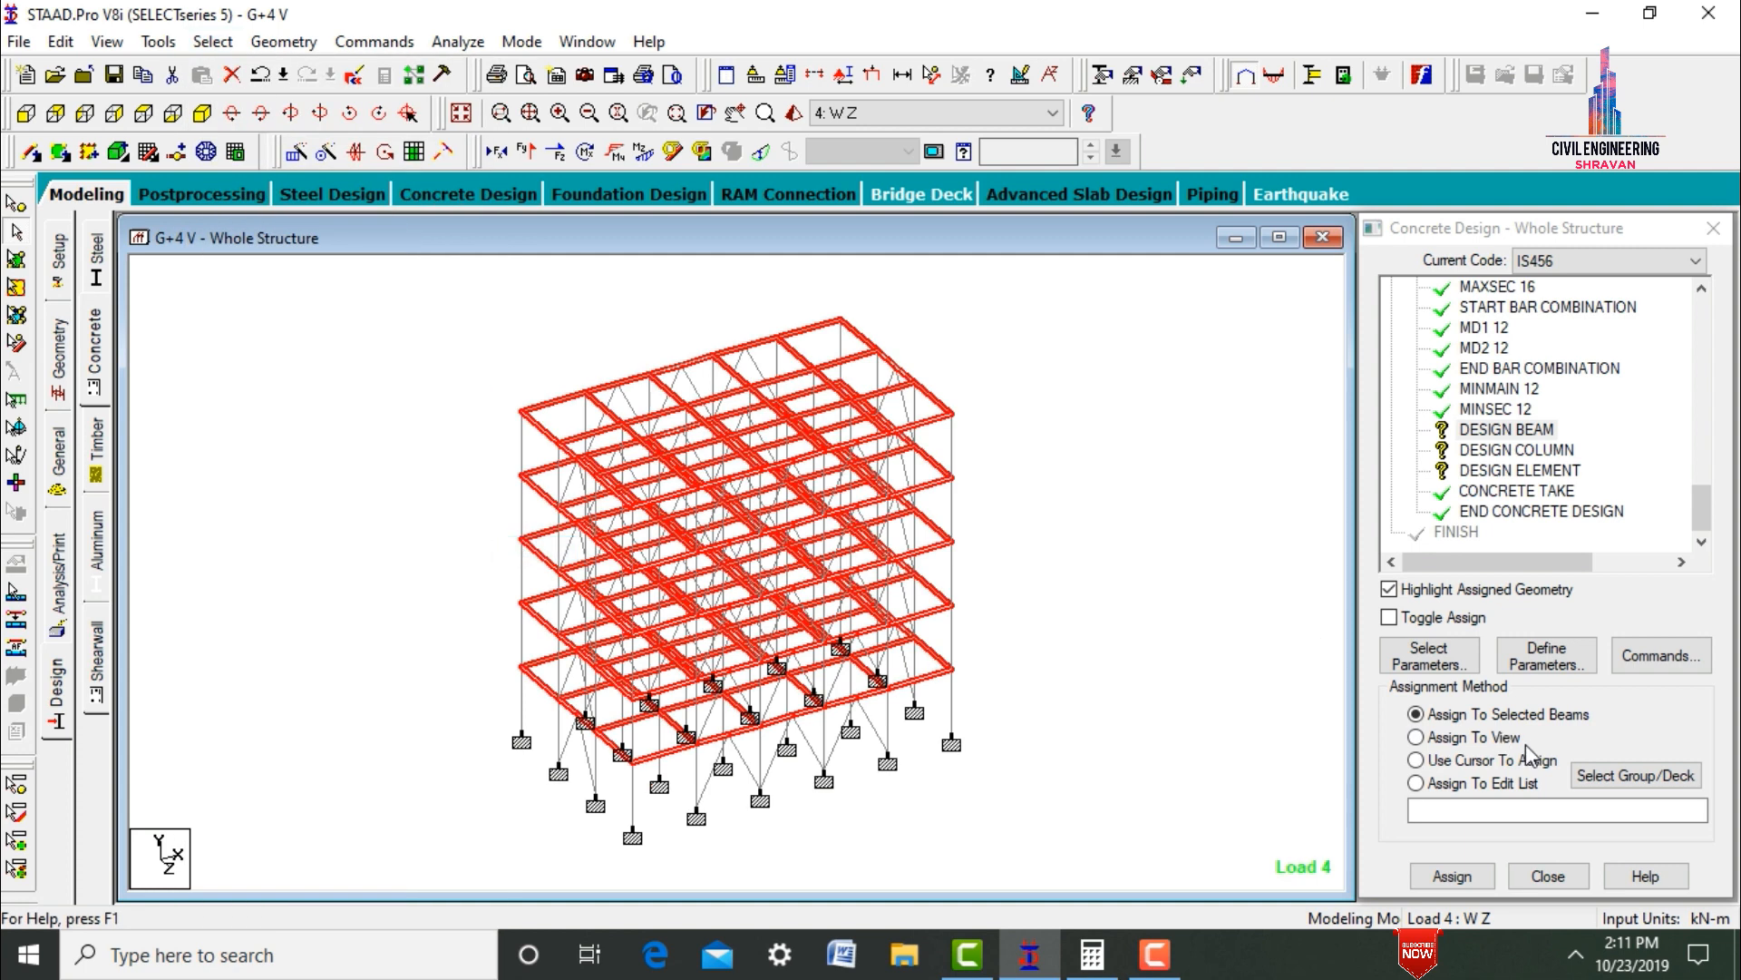
pyautogui.click(1452, 876)
pyautogui.press('Return')
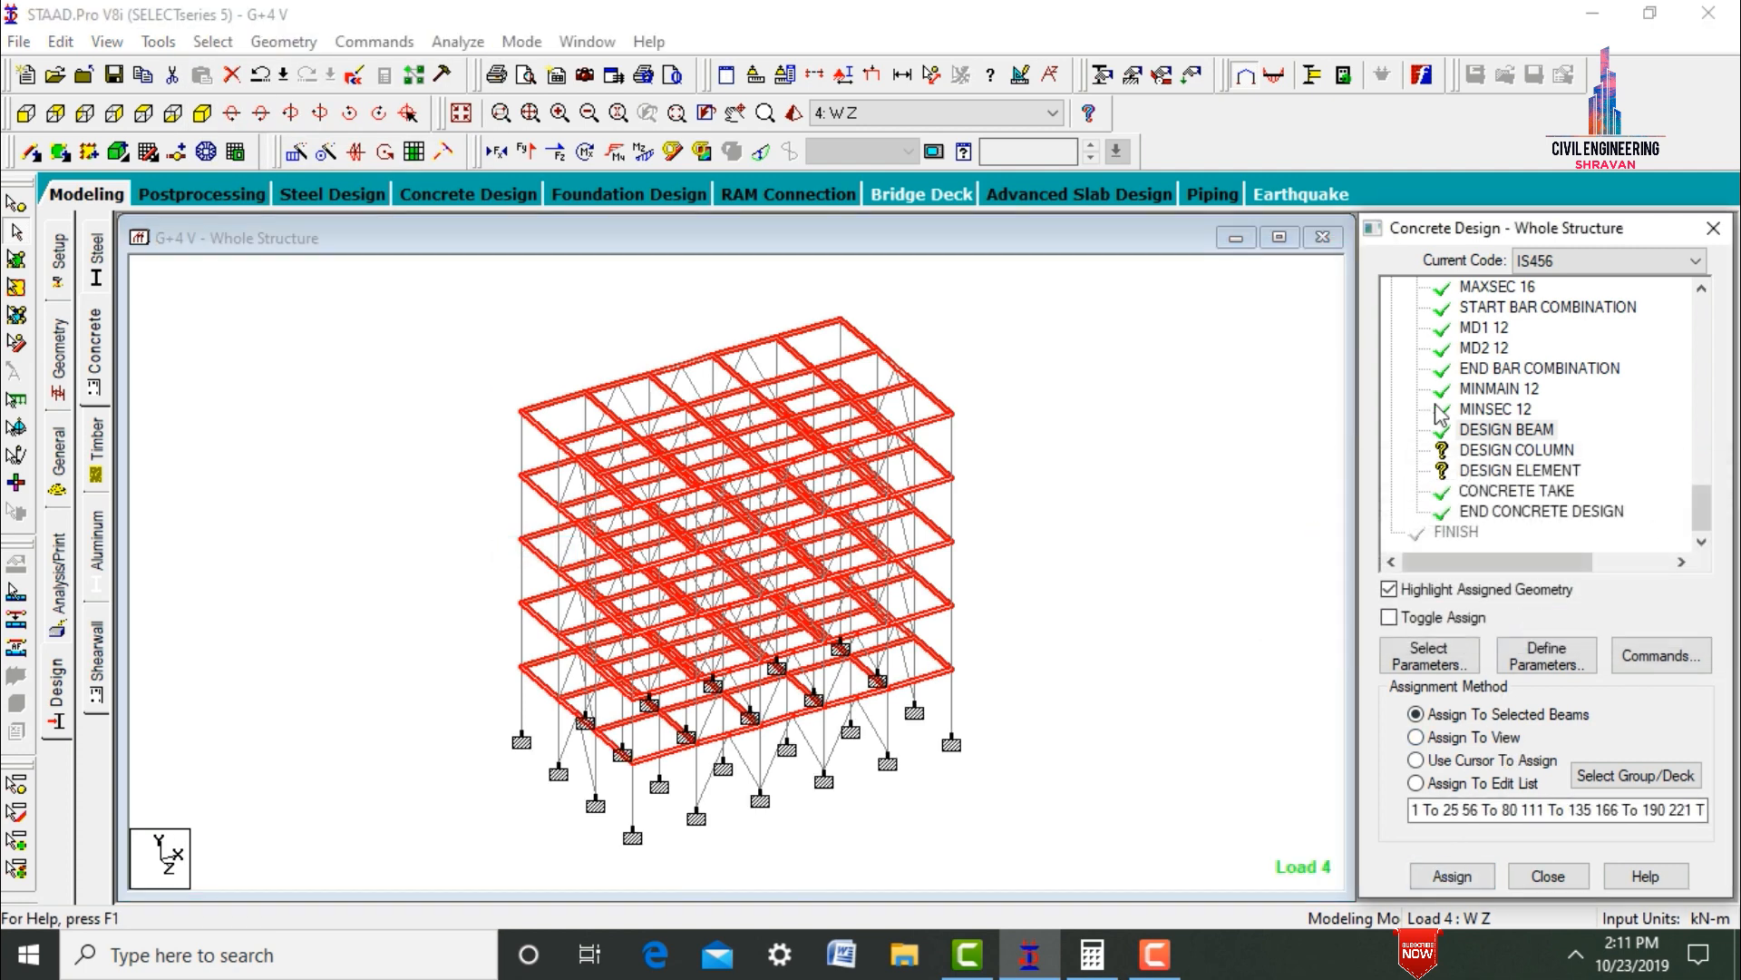
# - Assign the DESIGN COLUMN command to all members parallel to the Y axis
pyautogui.click(1448, 450)
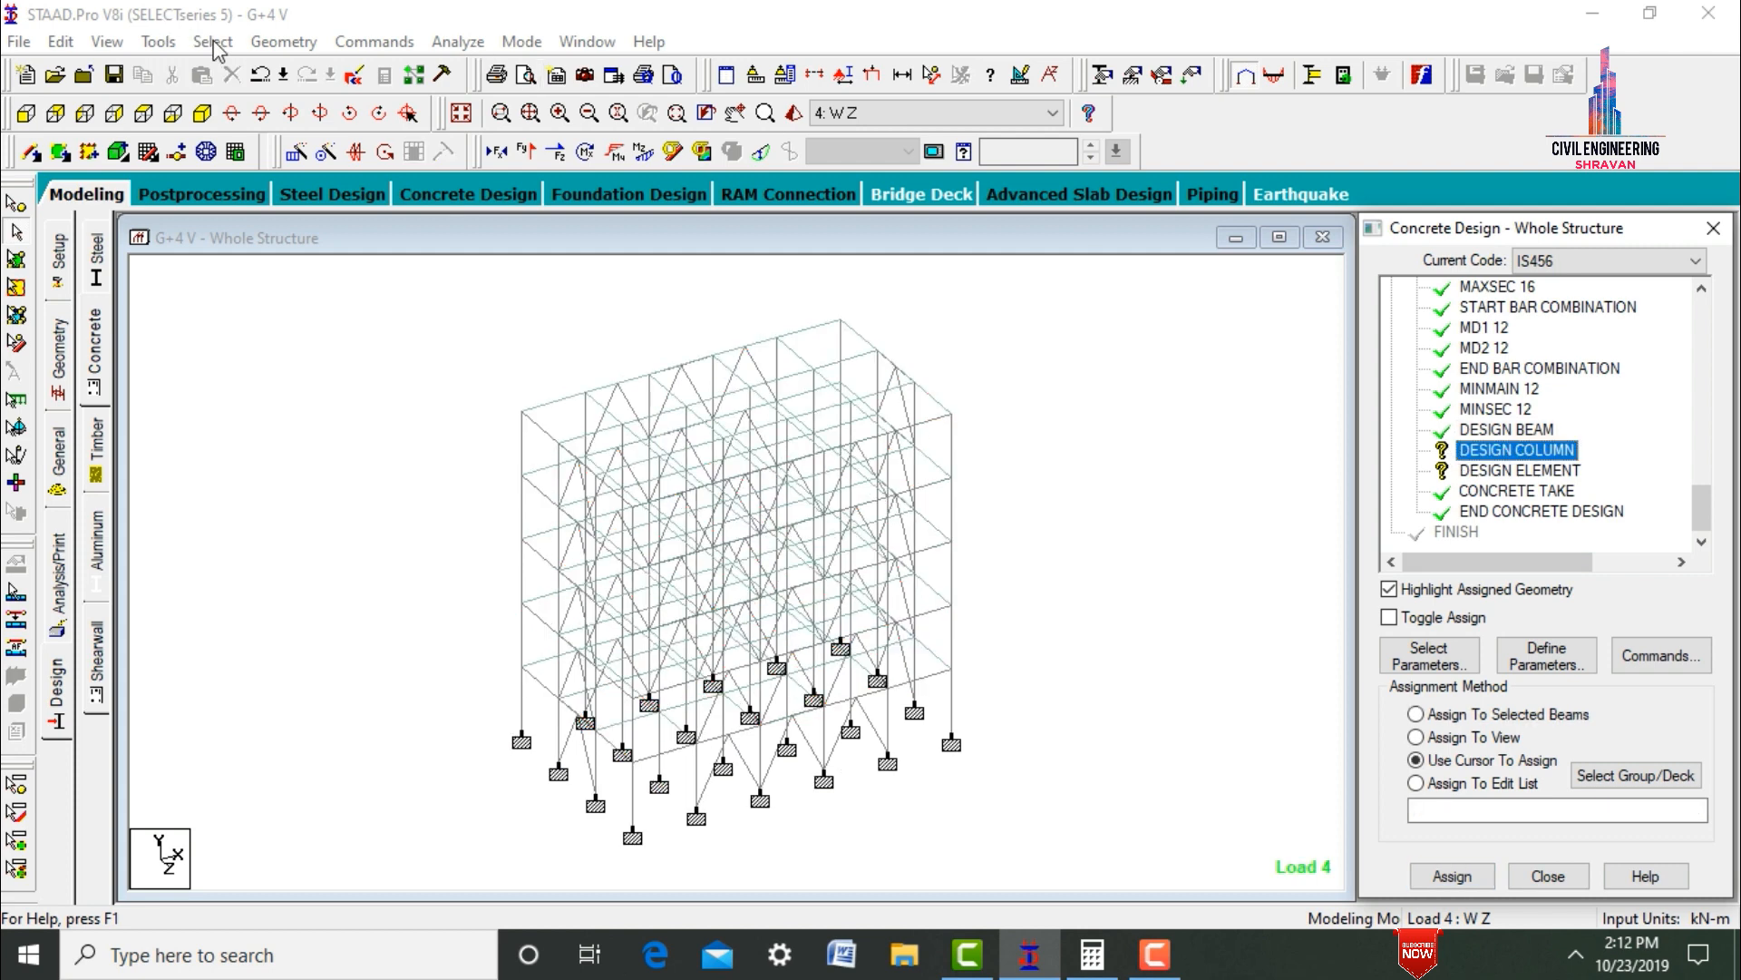
pyautogui.click(214, 42)
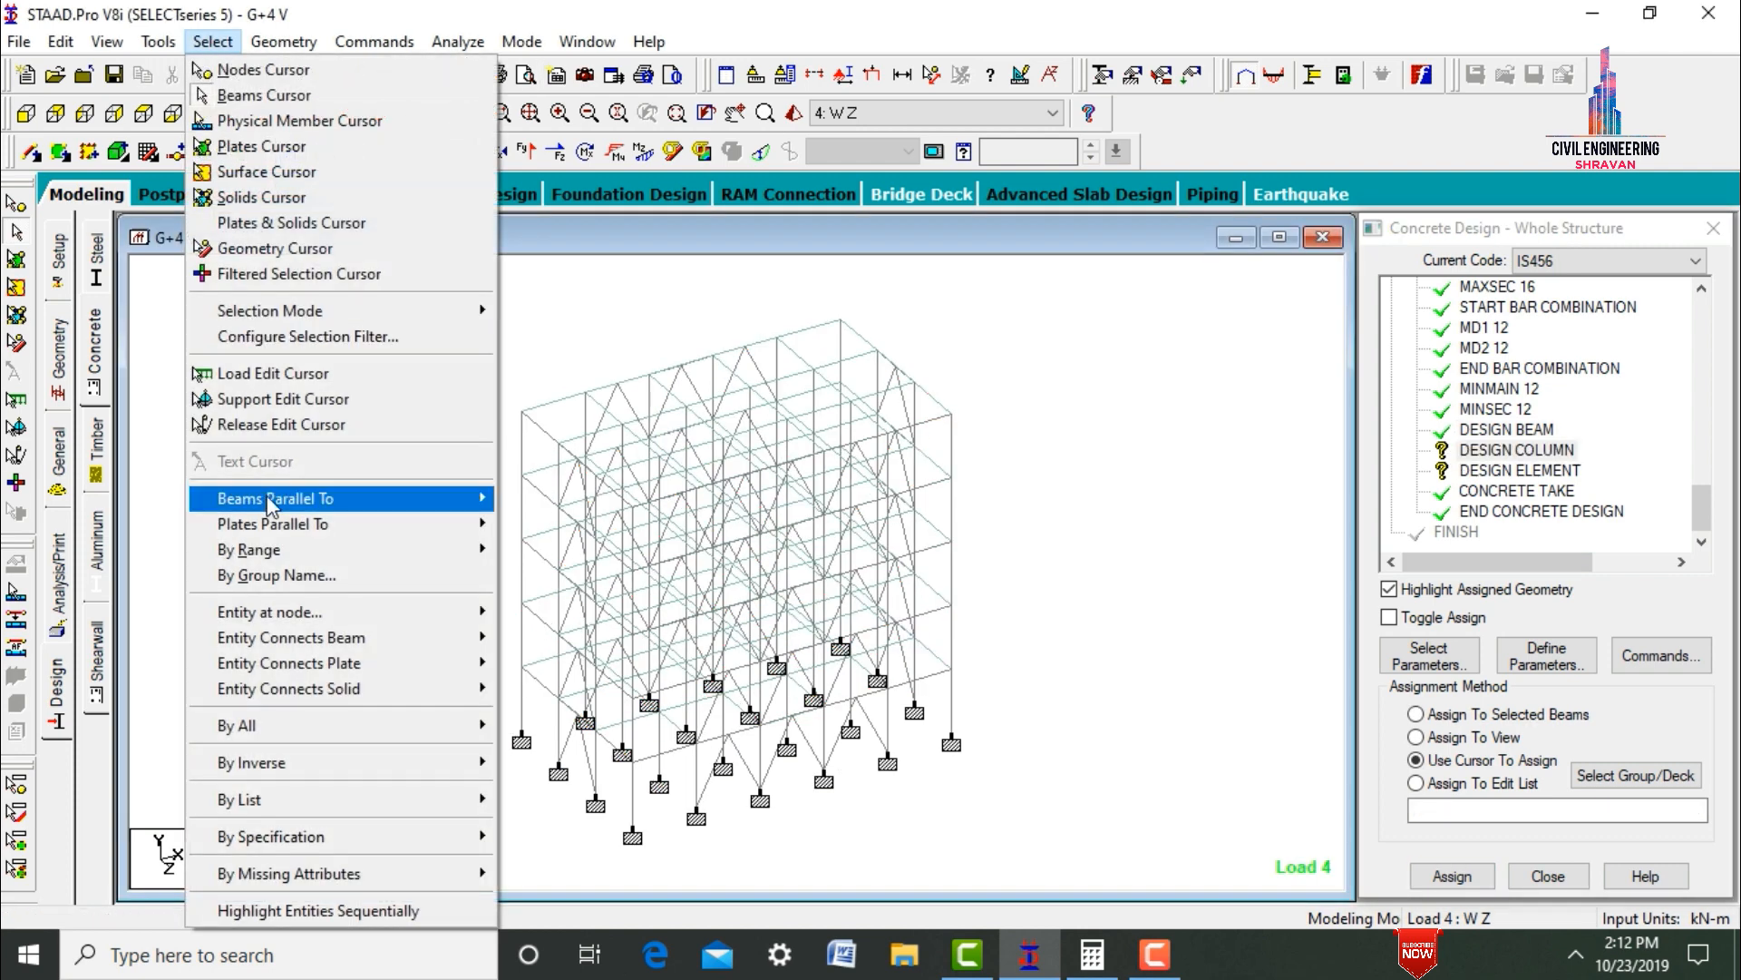
pyautogui.moveTo(472, 499)
pyautogui.click(524, 525)
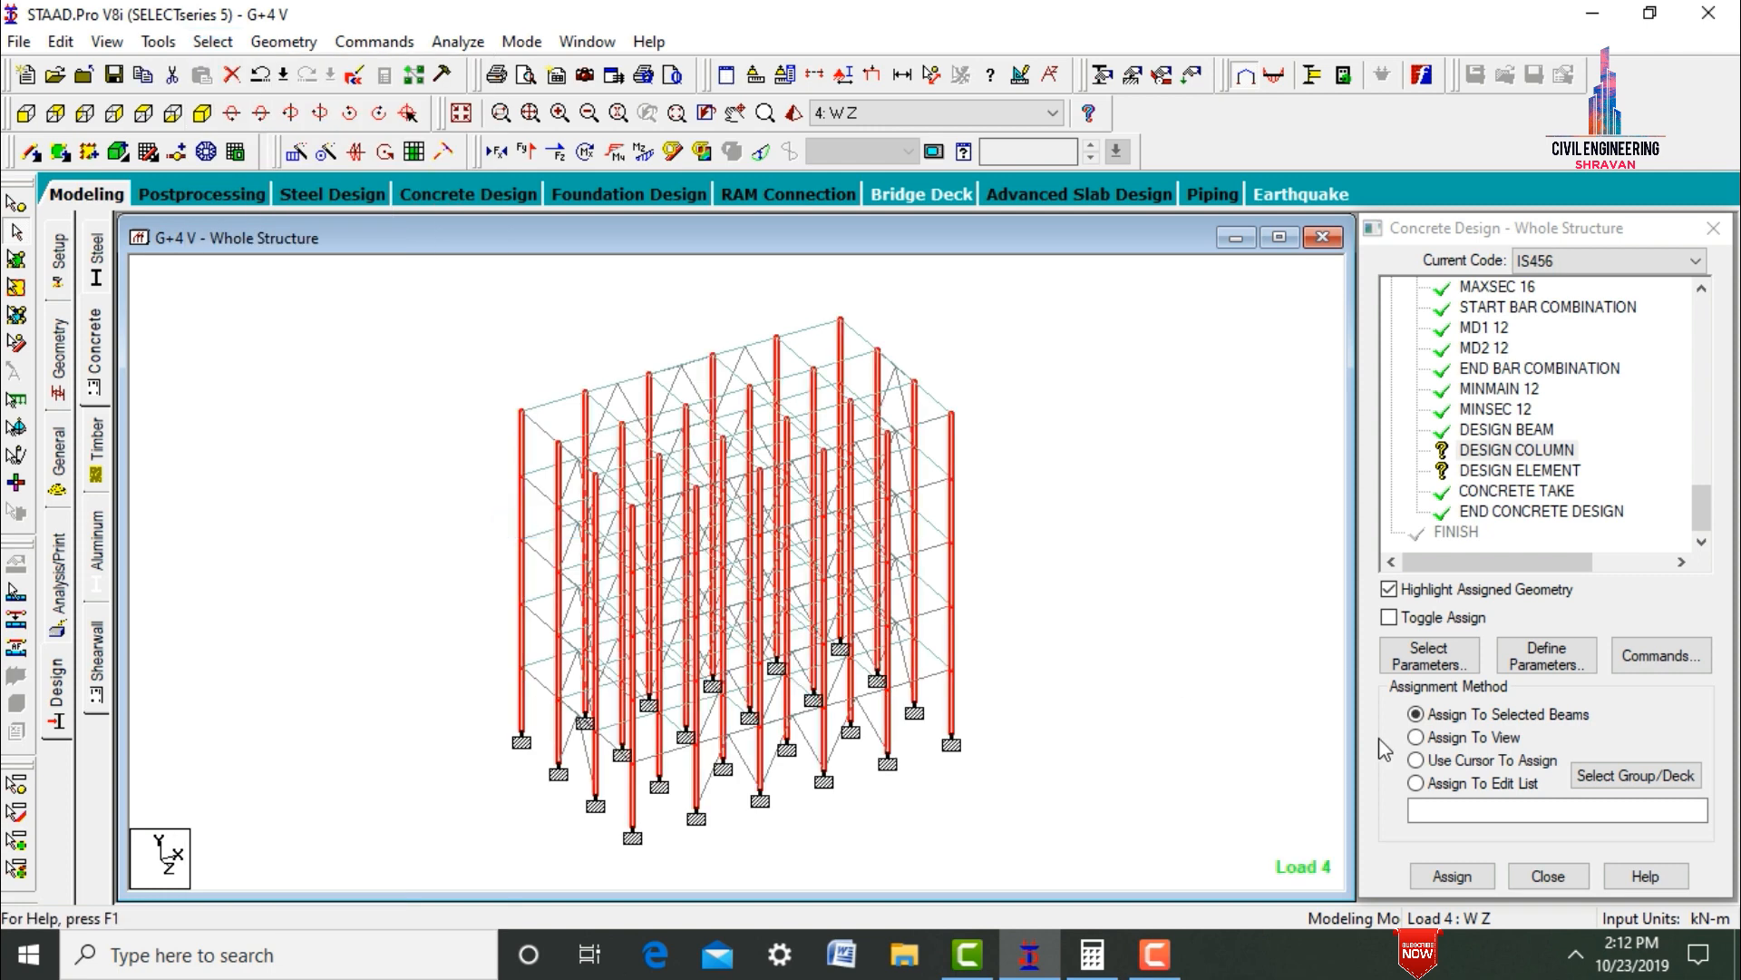
pyautogui.click(1452, 877)
pyautogui.click(1544, 623)
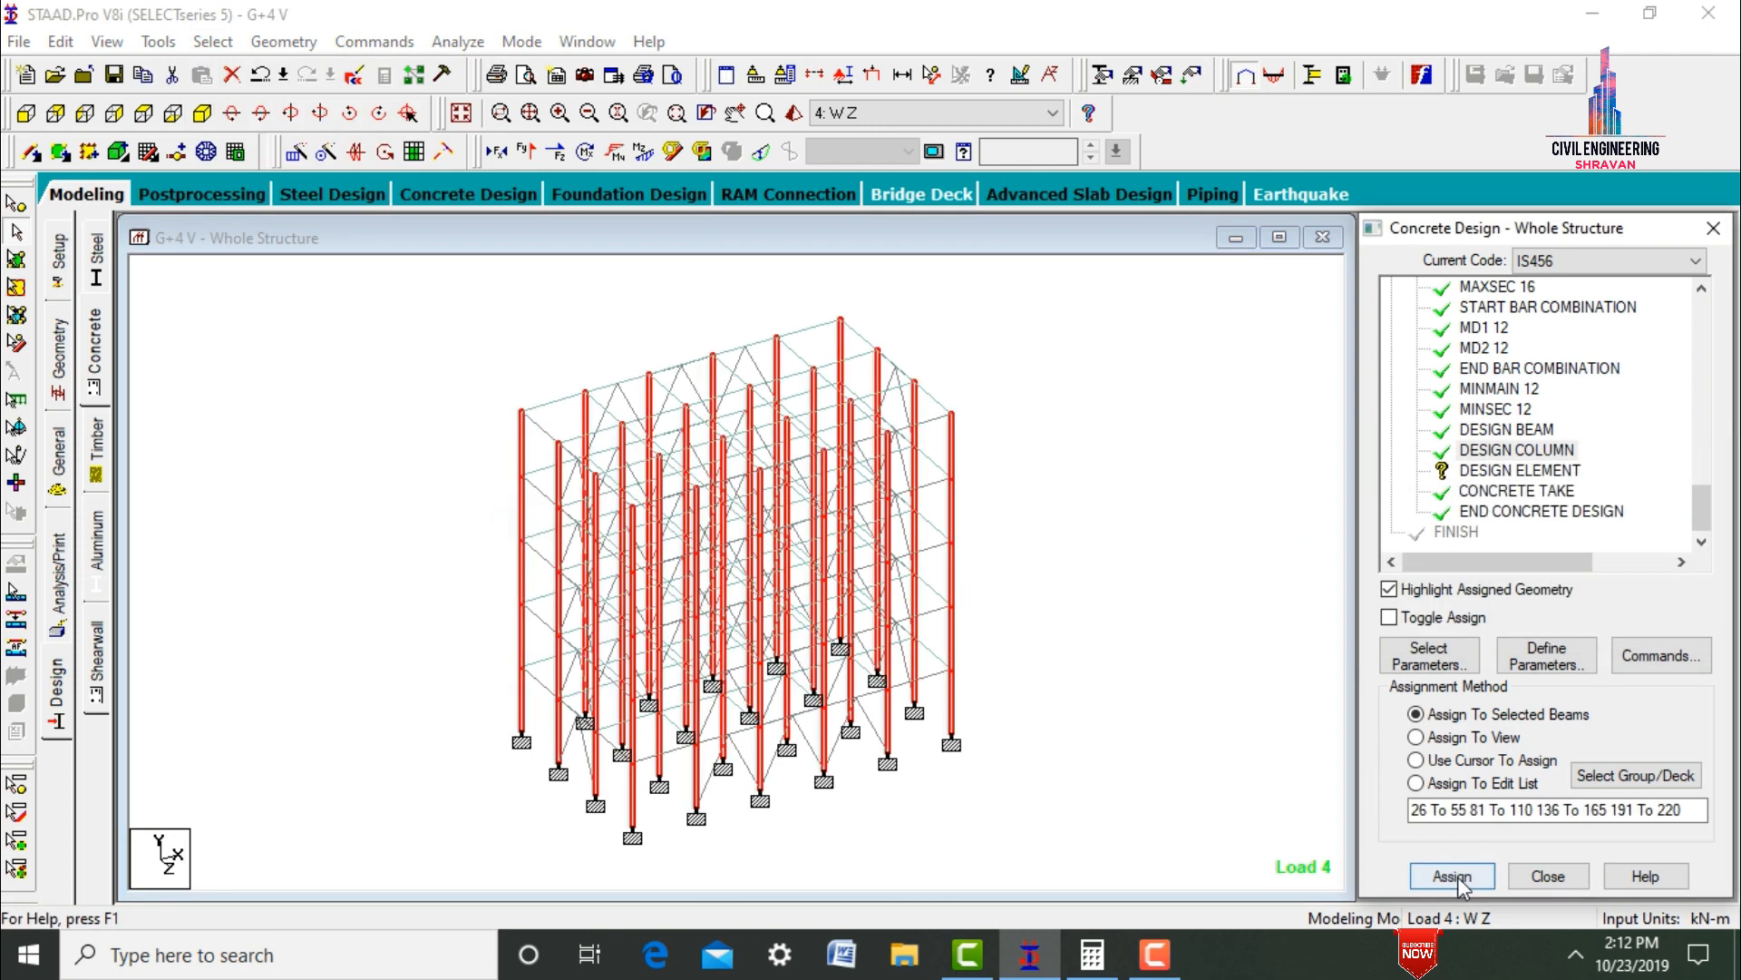
# - Assign the DESIGN ELEMENT command to all plates in the view
pyautogui.click(1488, 471)
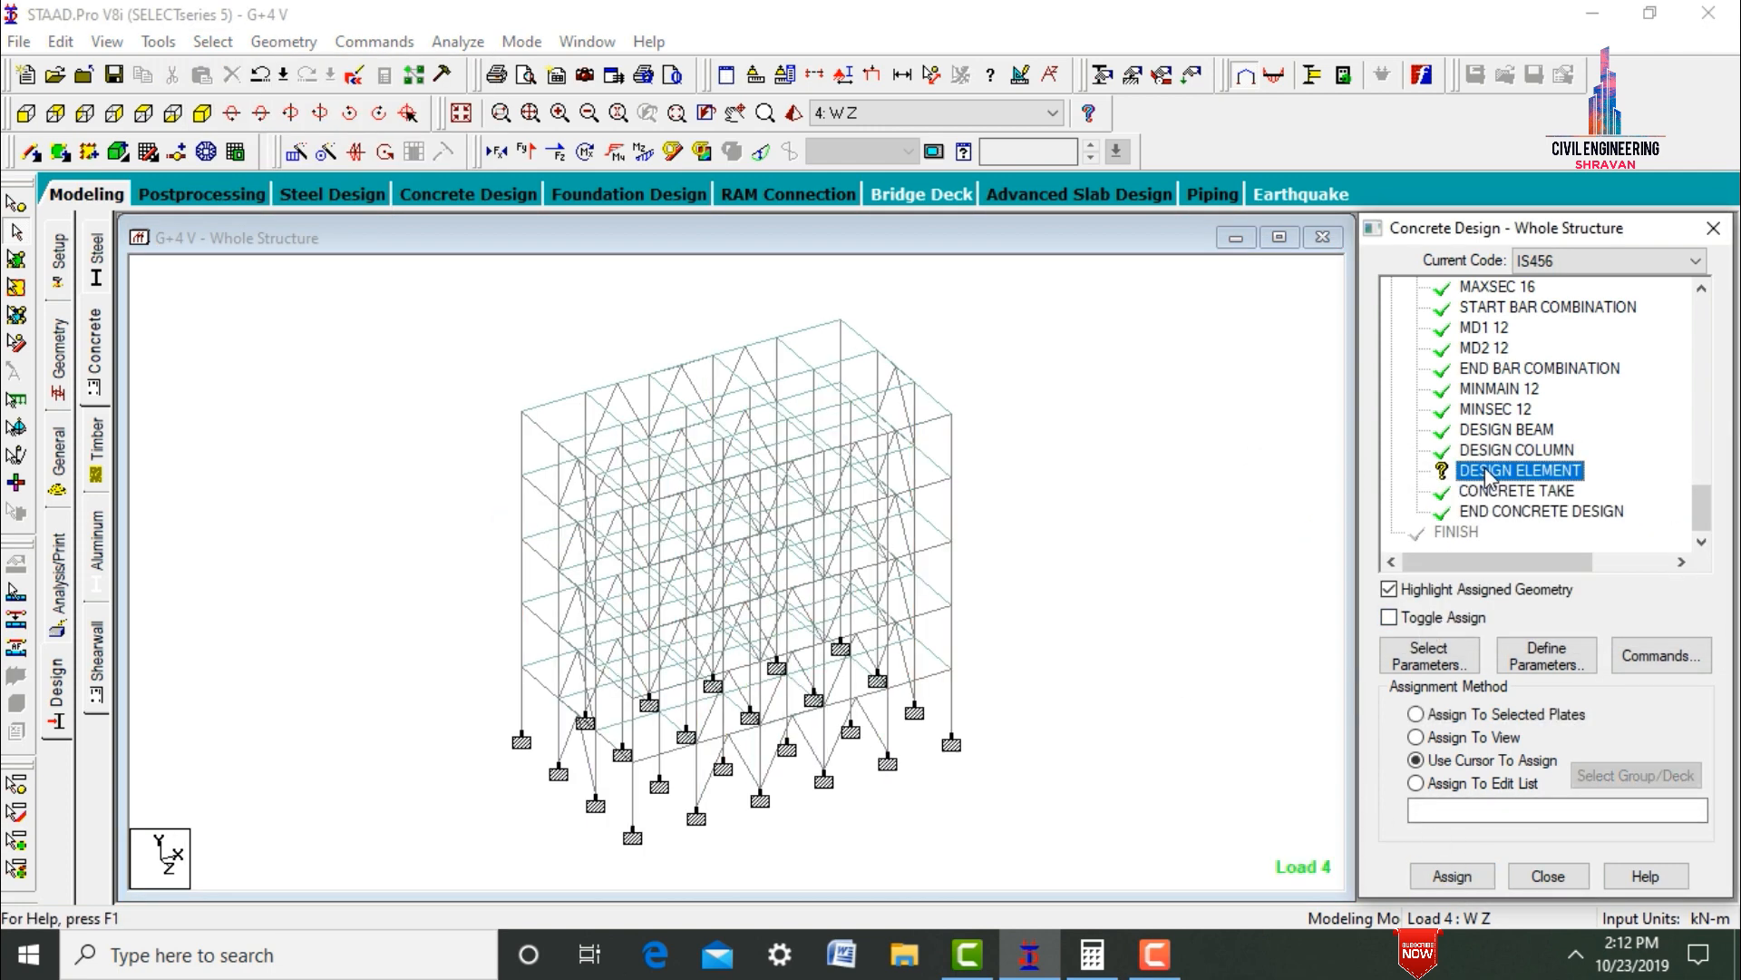
pyautogui.click(1398, 767)
pyautogui.click(1459, 738)
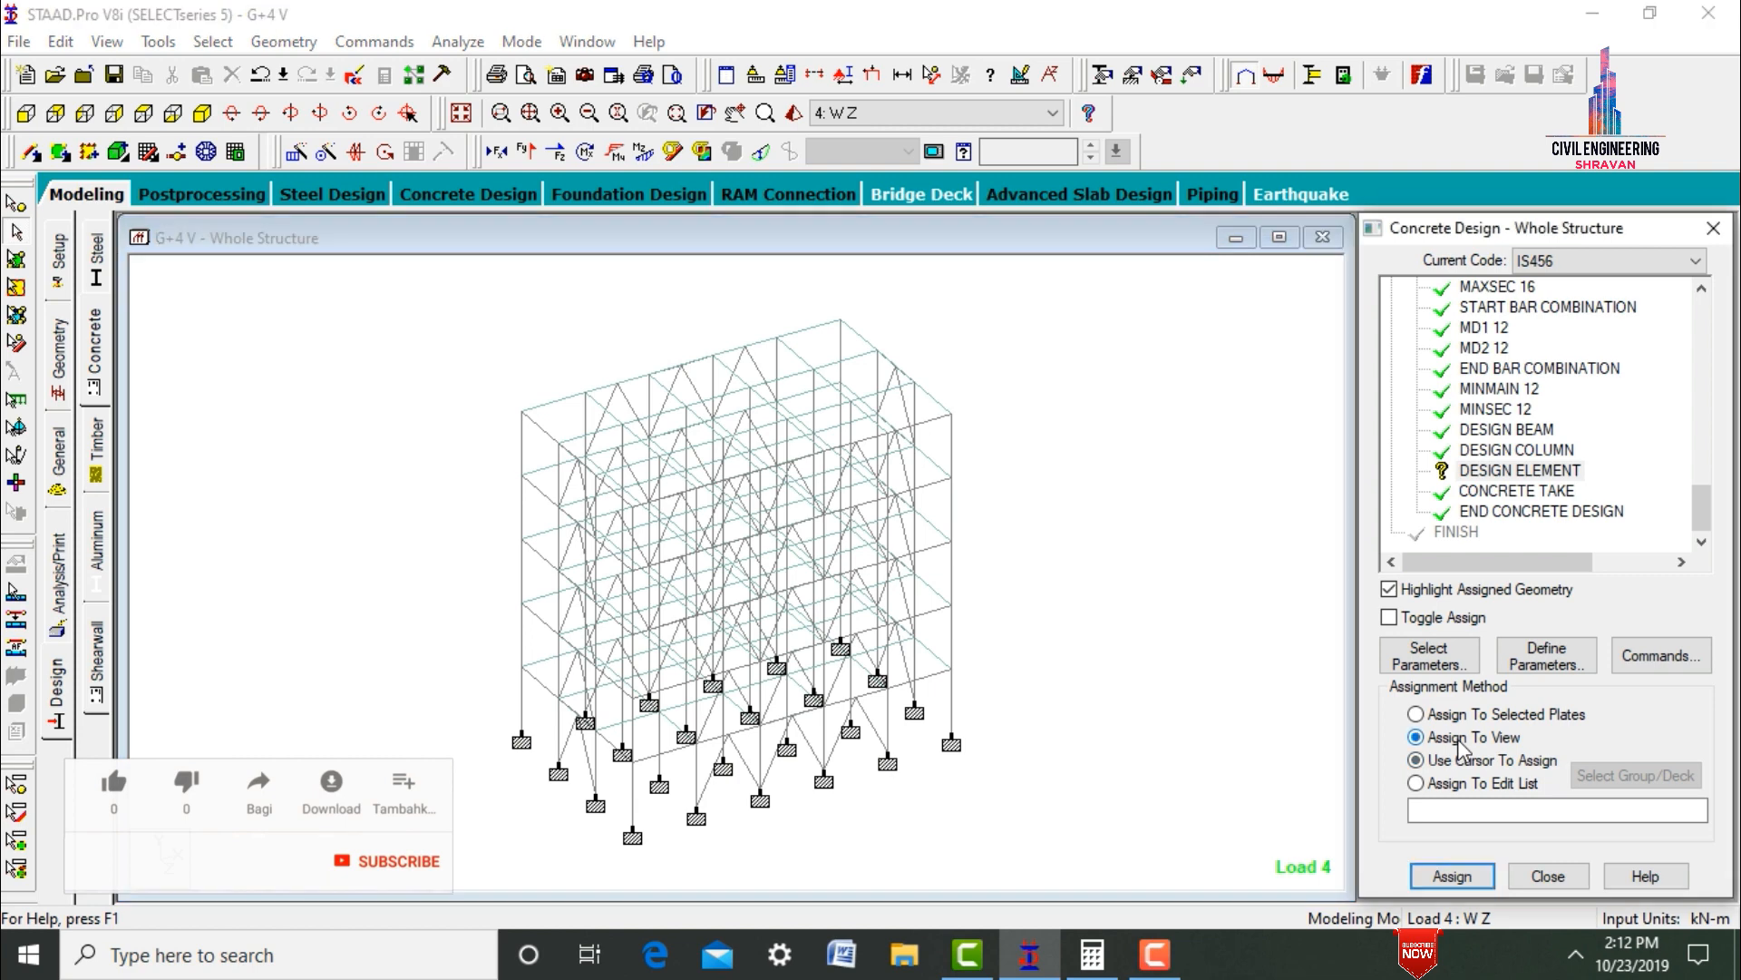
pyautogui.click(1454, 878)
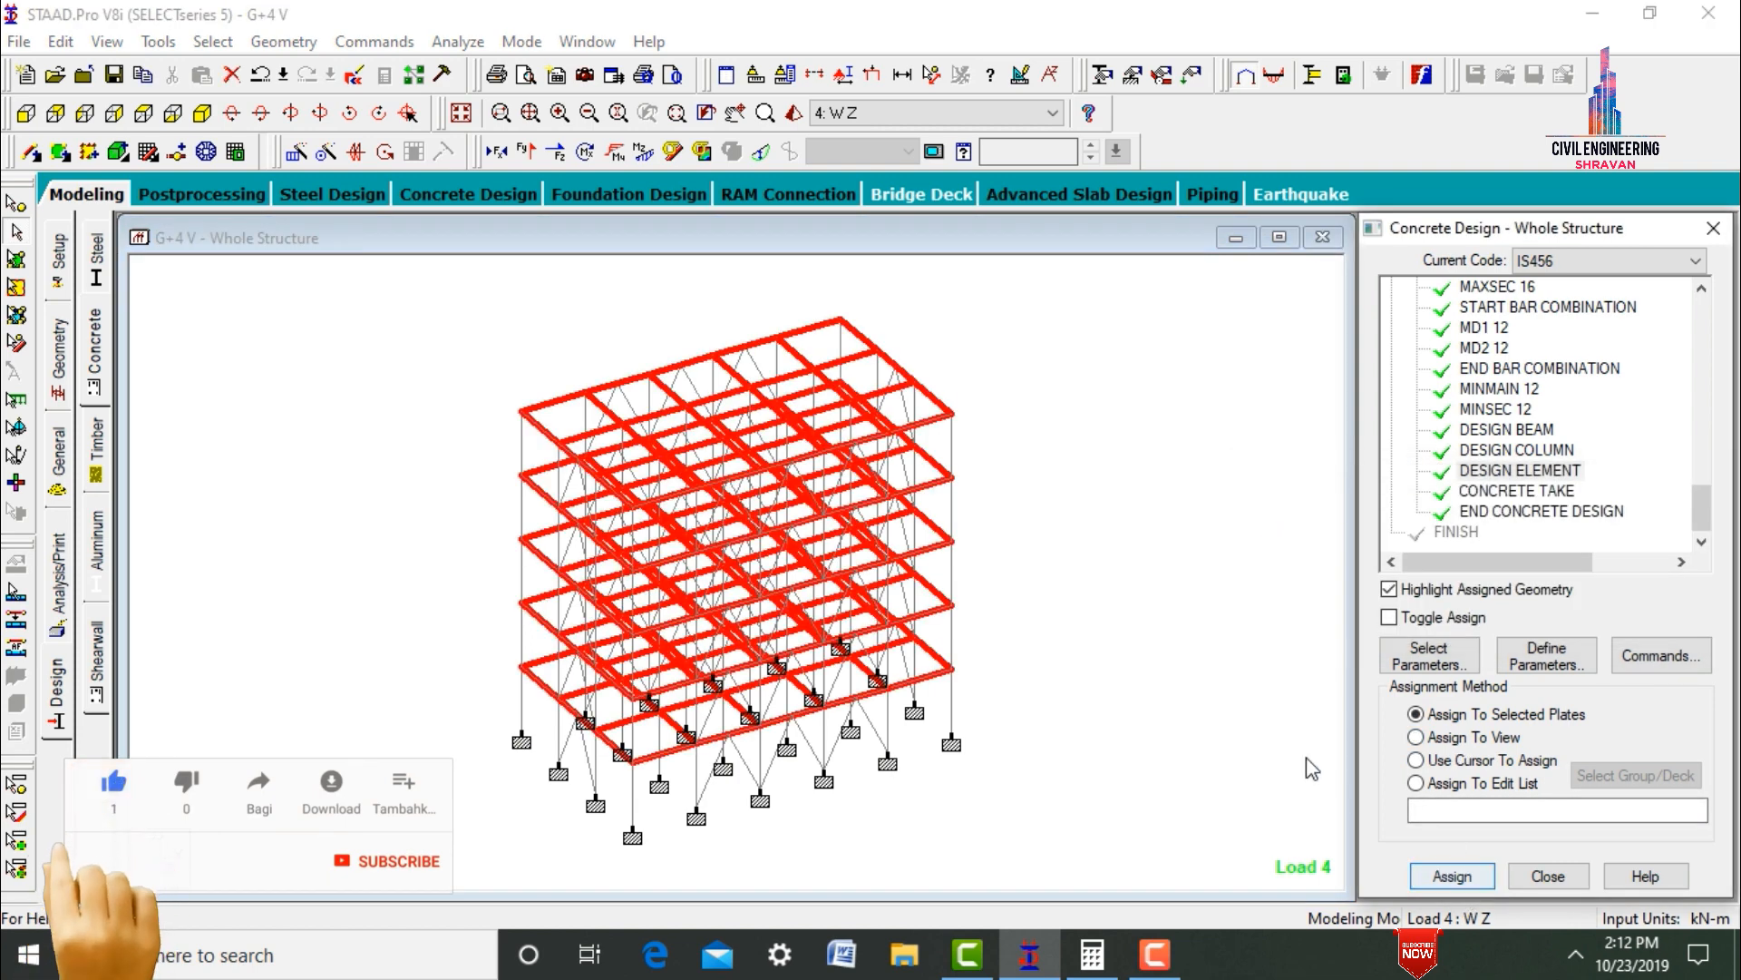
# - Run the analysis without adding further analysis commands, and go to post-processing mode on completion
pyautogui.click(61, 585)
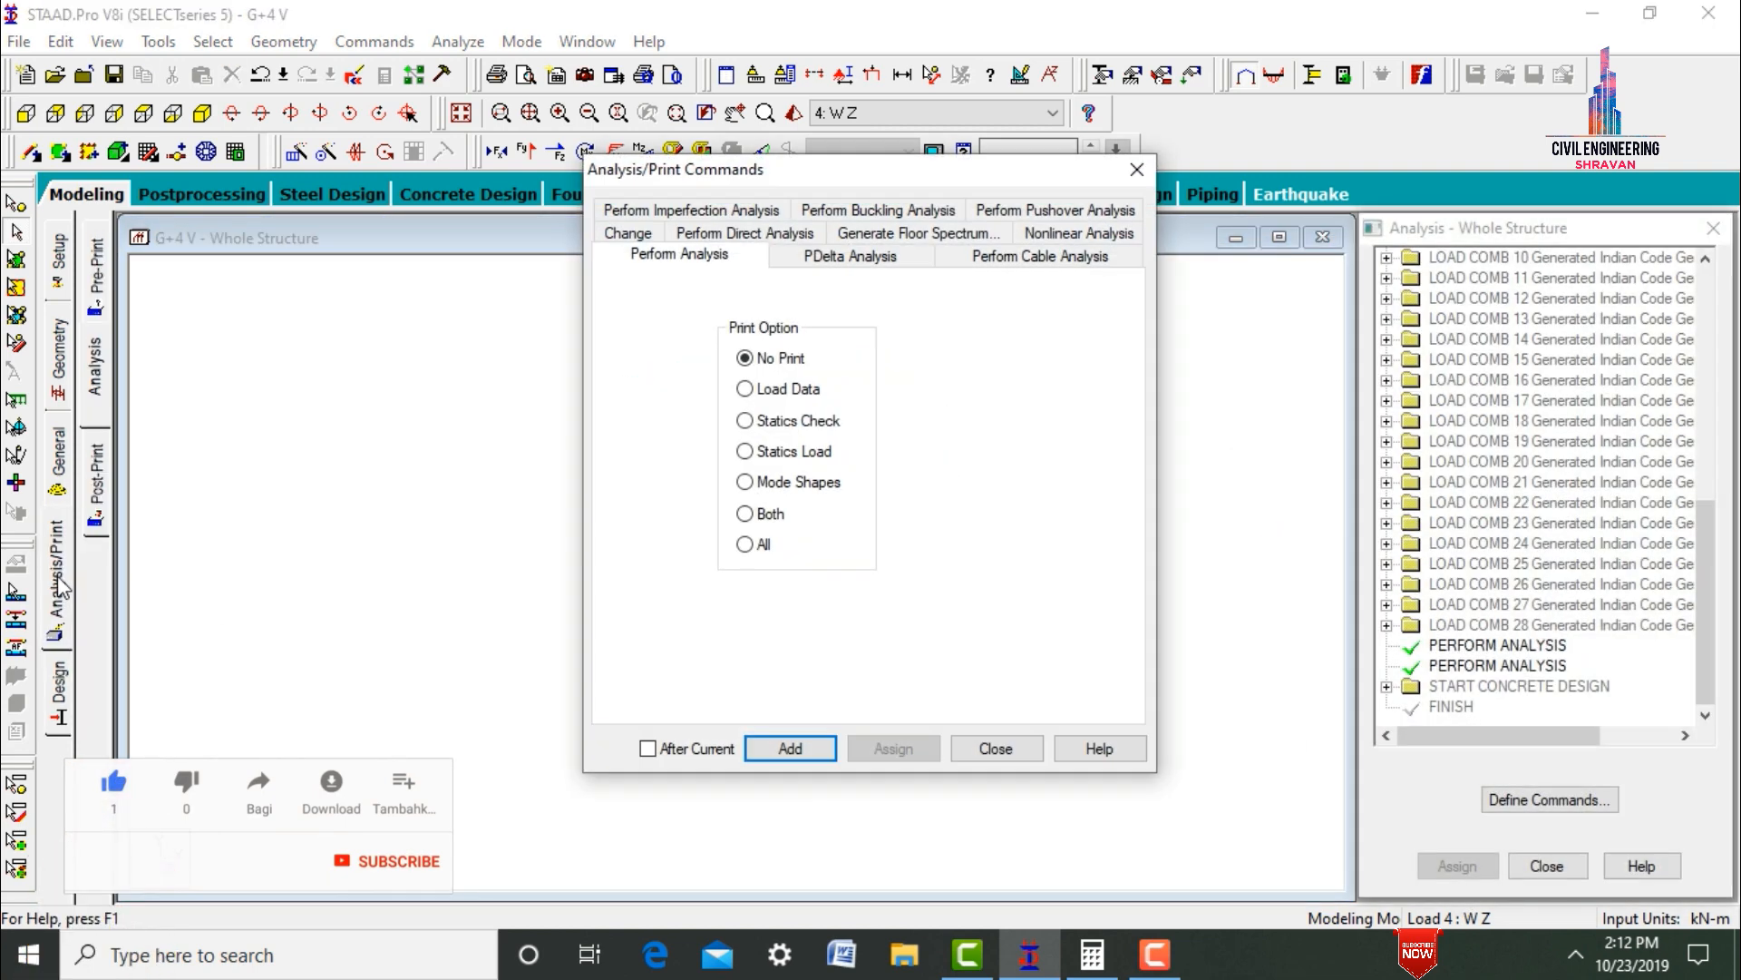
pyautogui.click(998, 748)
pyautogui.click(453, 42)
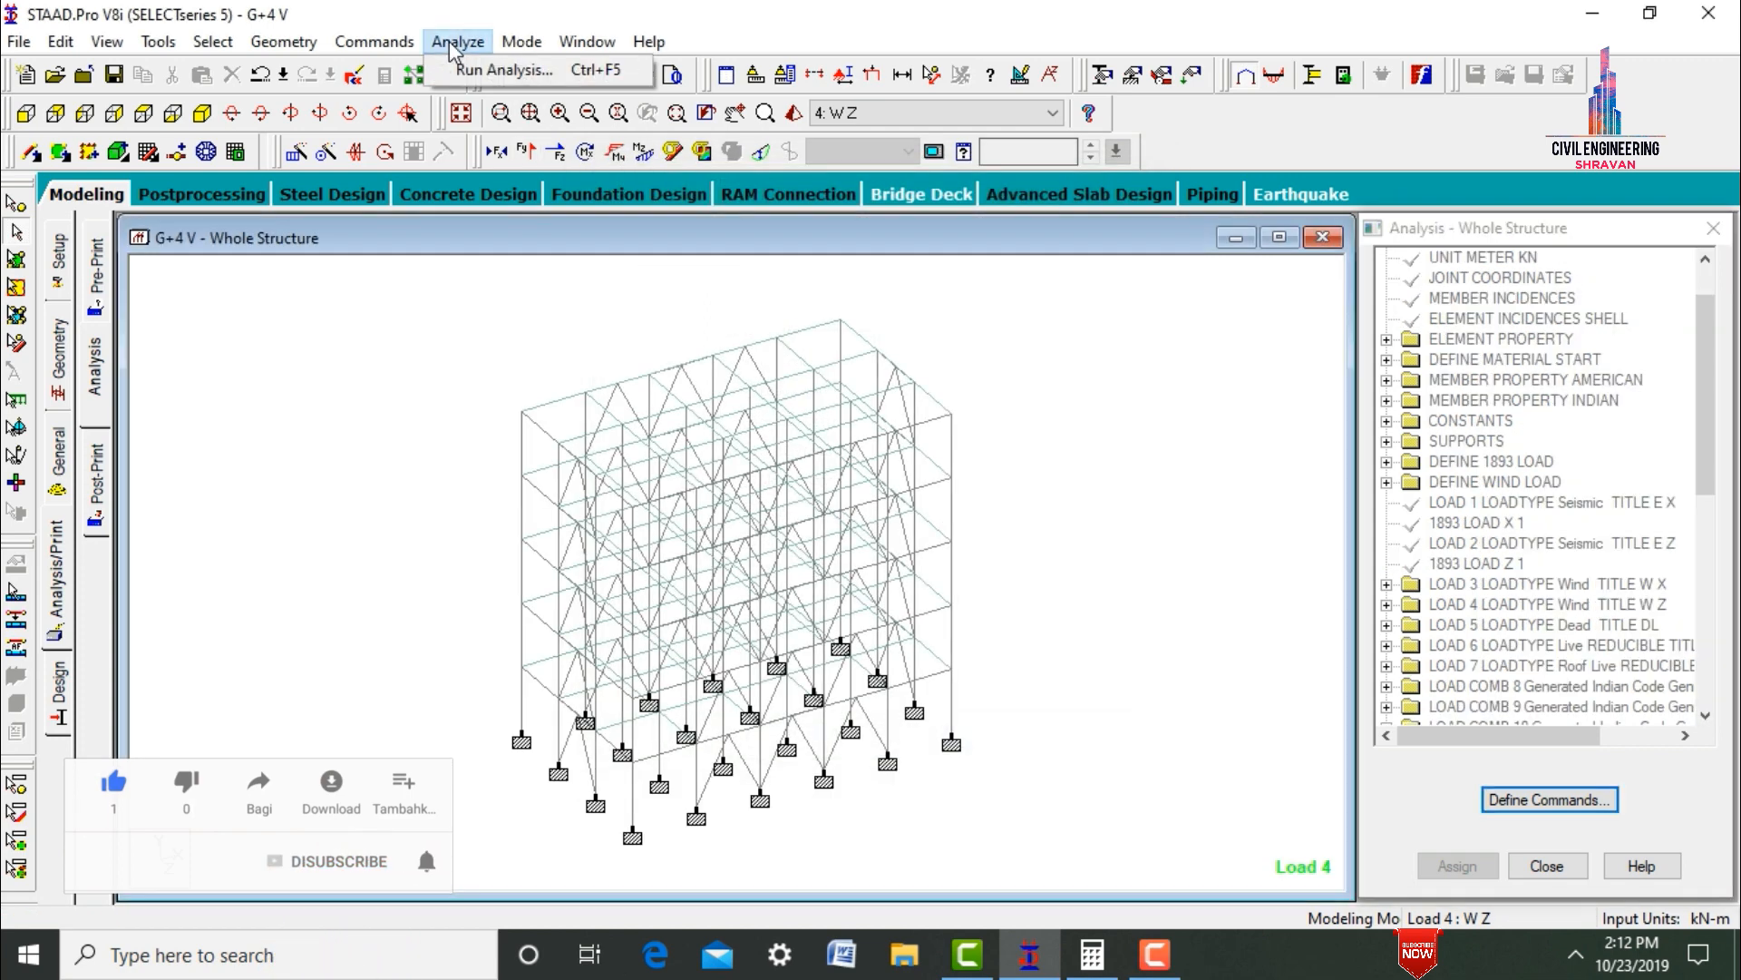
pyautogui.click(465, 70)
pyautogui.press('Return')
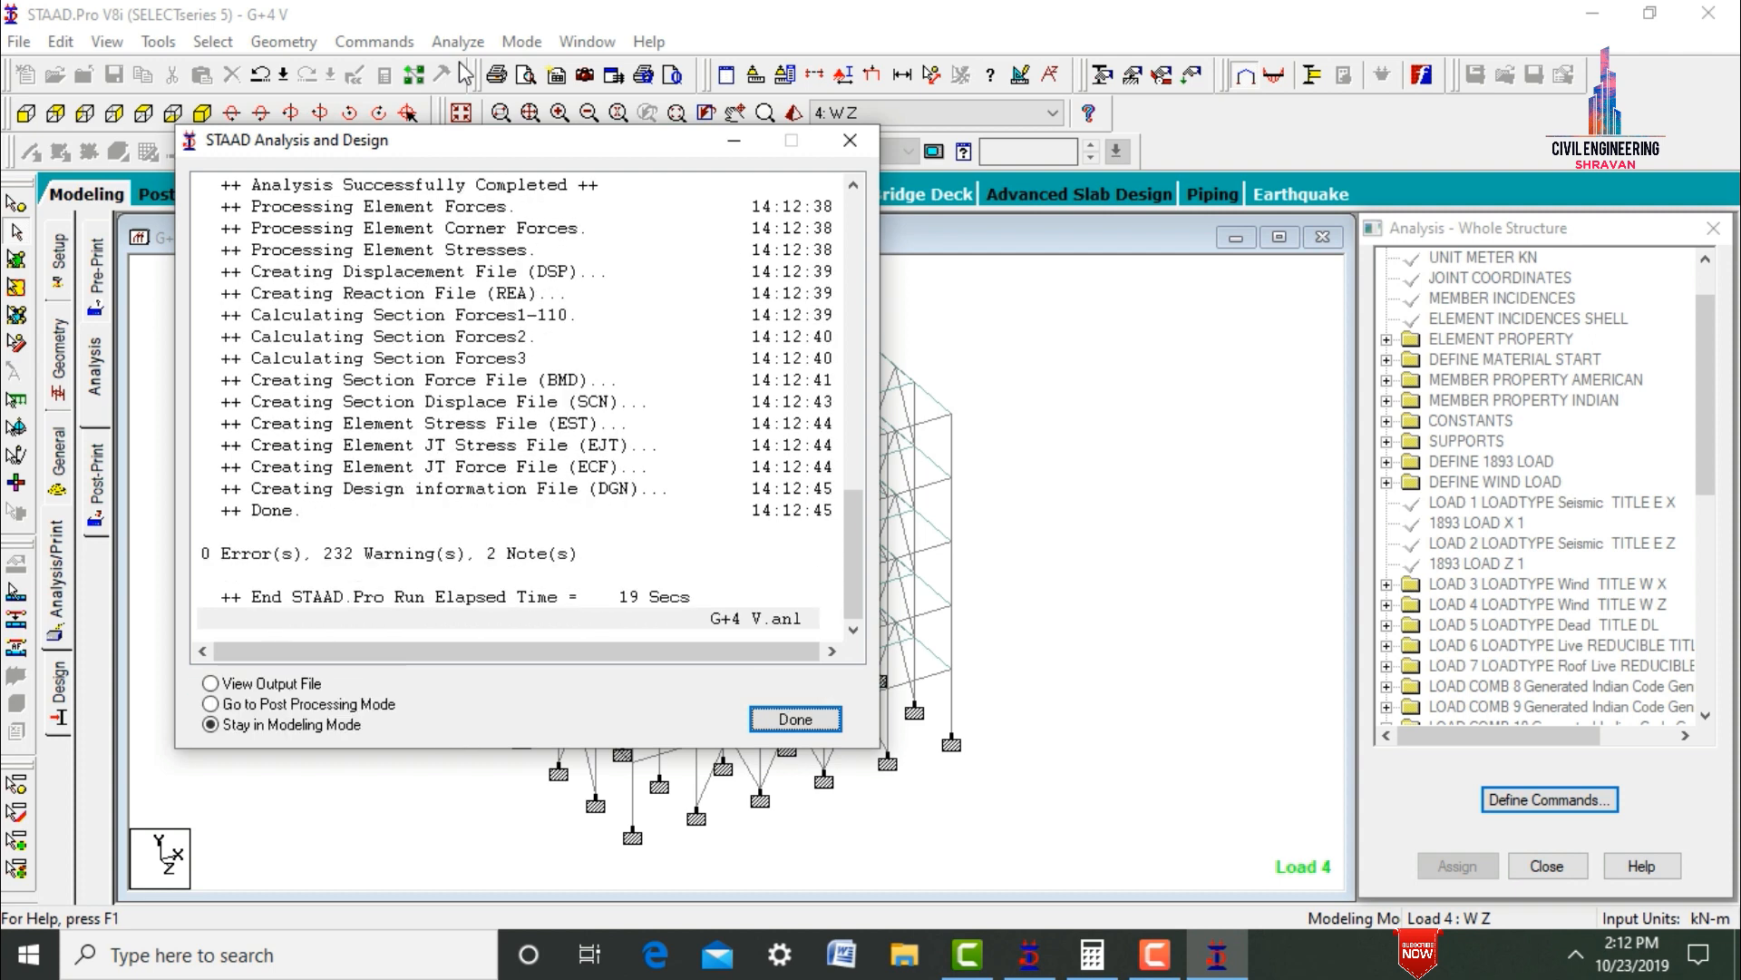
pyautogui.click(377, 705)
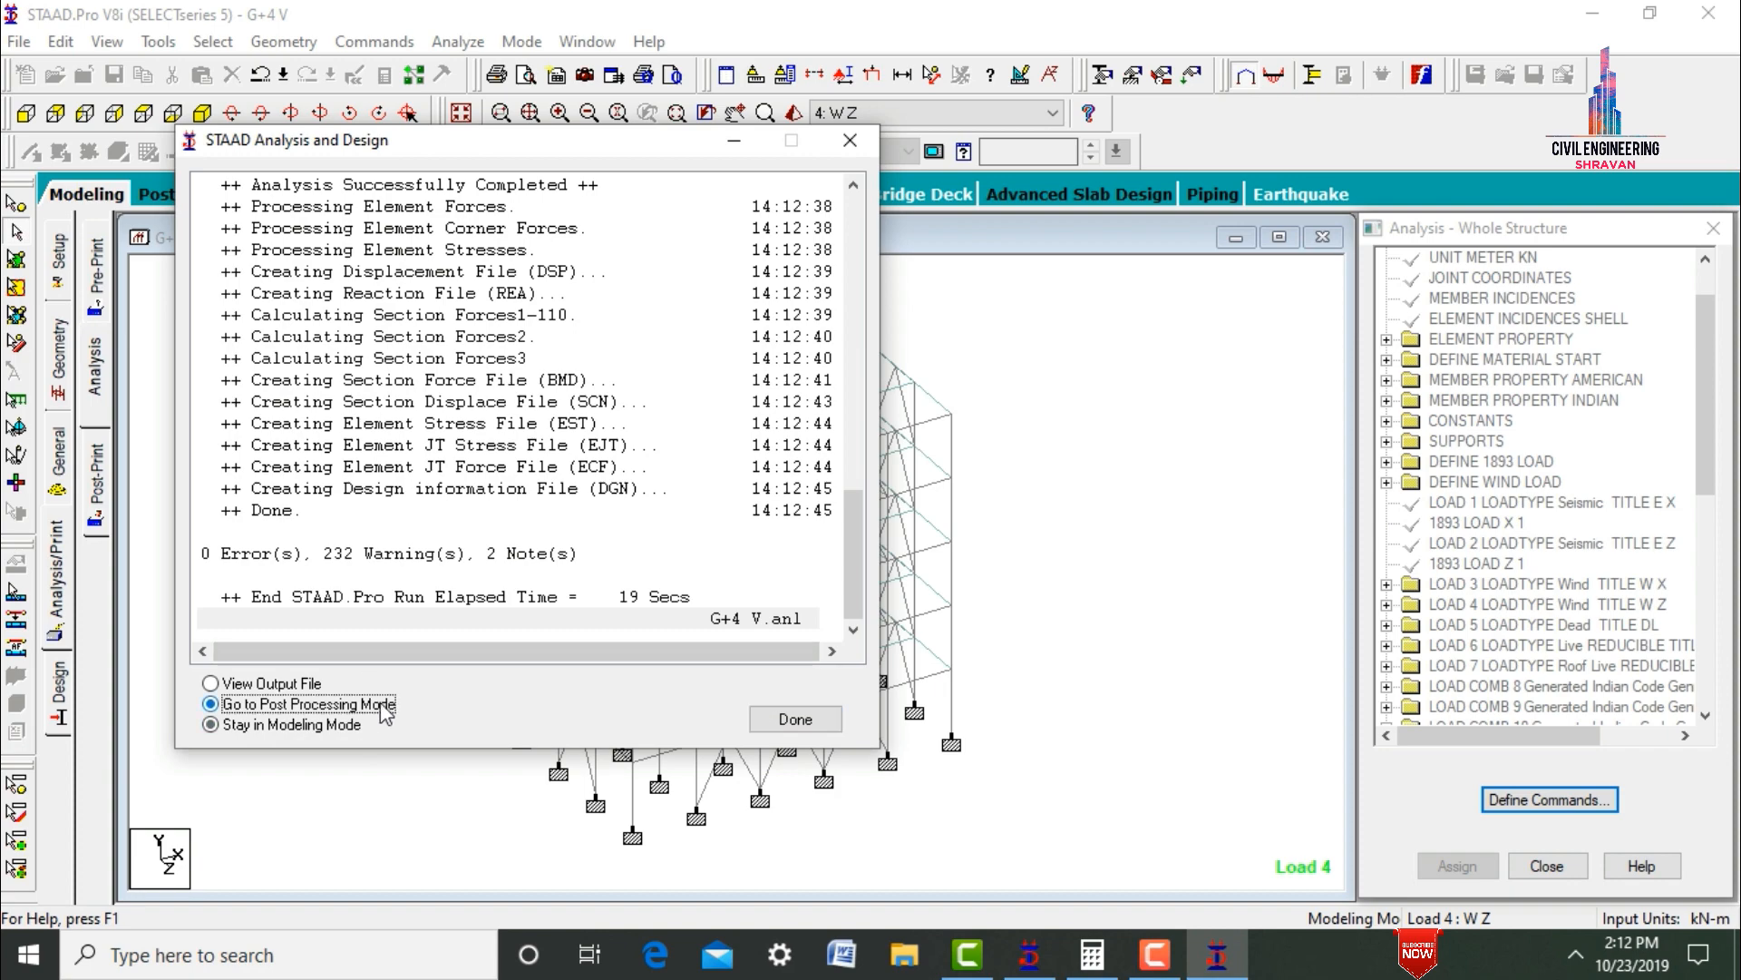
pyautogui.click(795, 719)
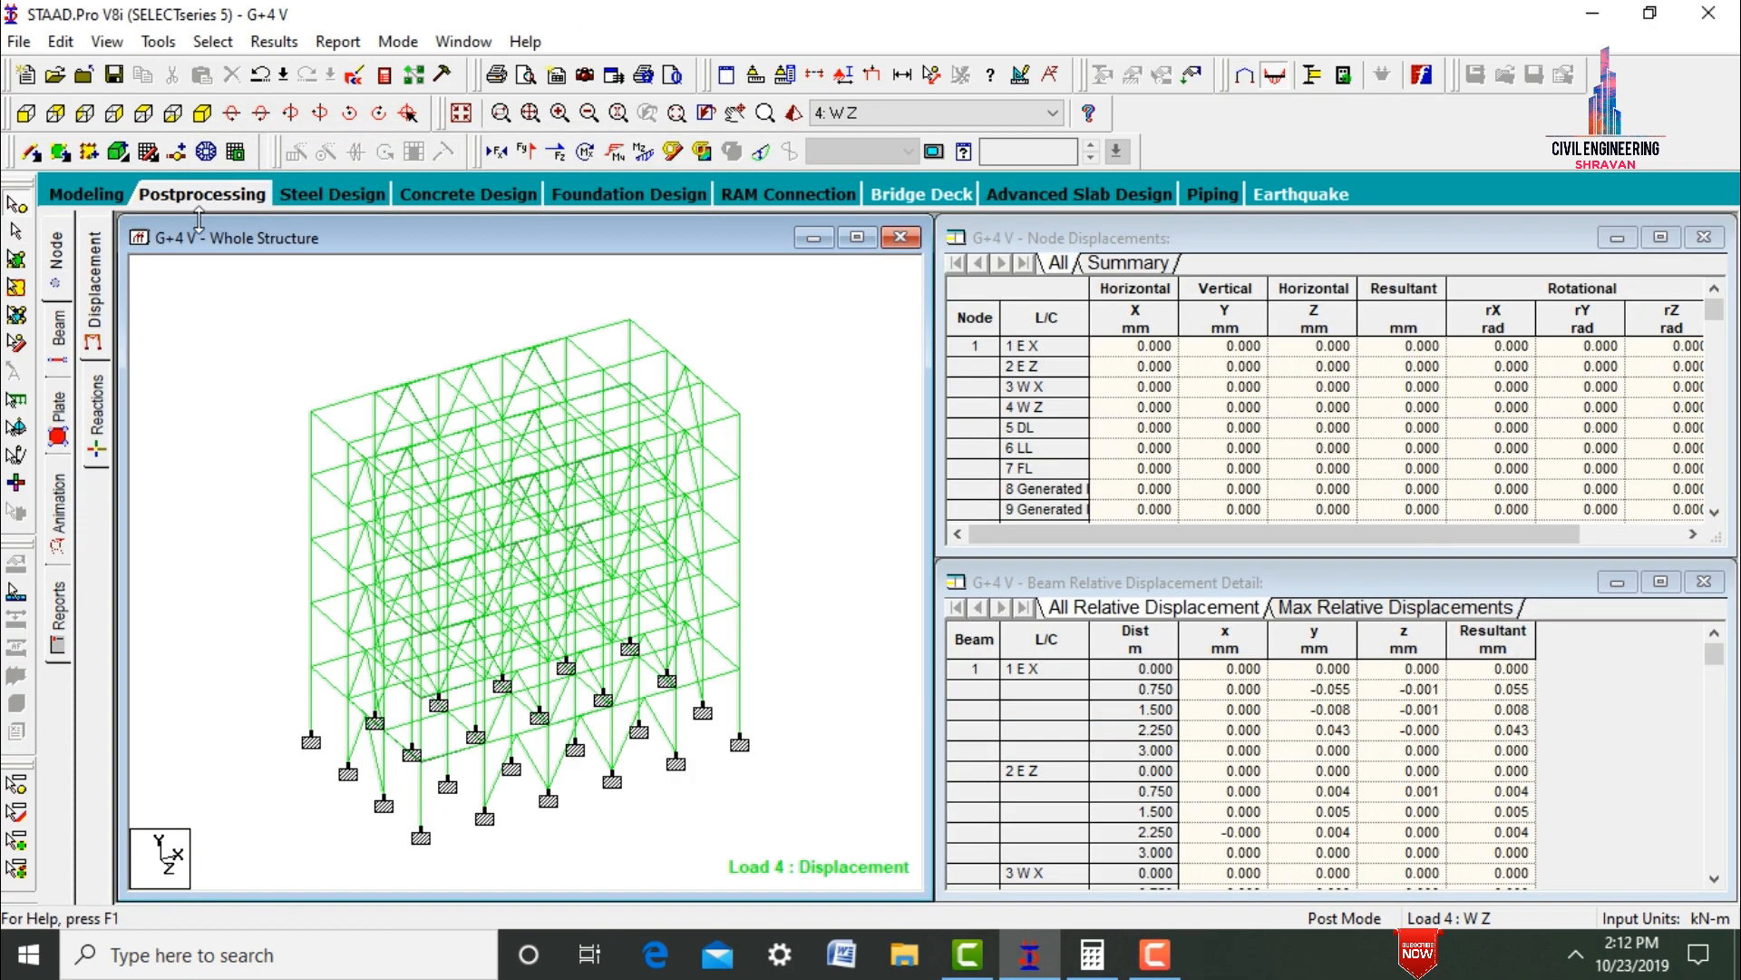
# - Open the beam force results, hide the Bending Z diagram and examine the concrete design of first-floor edge beam 286
pyautogui.click(55, 345)
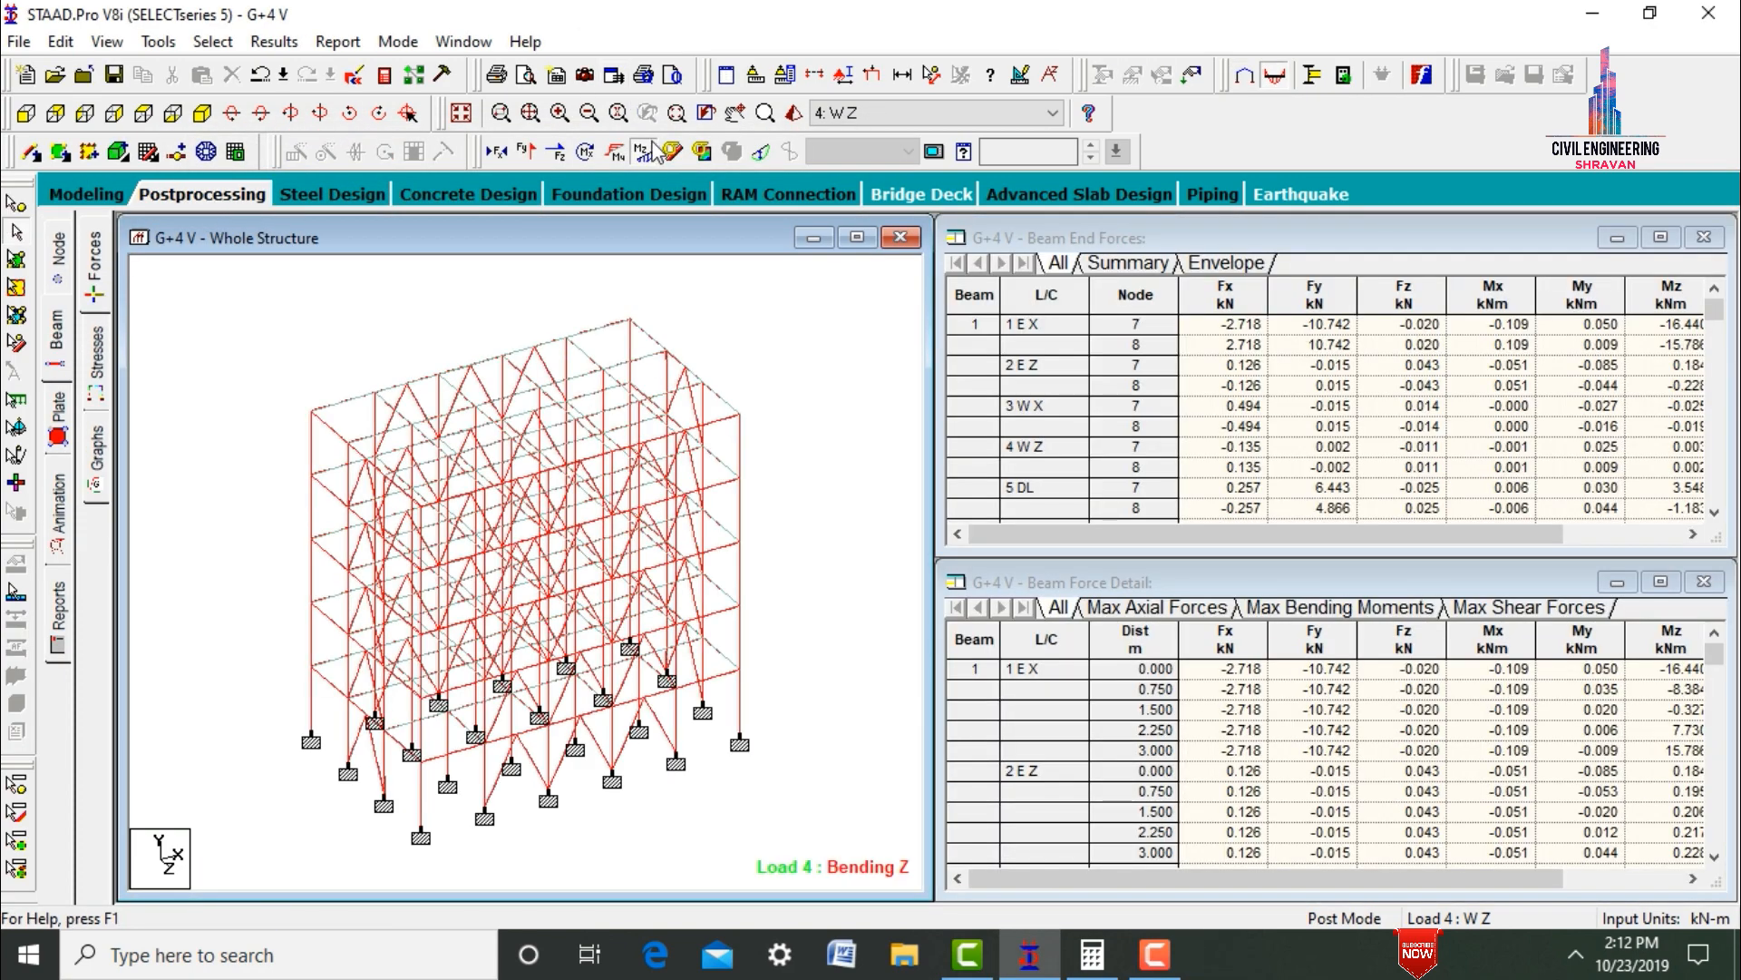
pyautogui.click(644, 152)
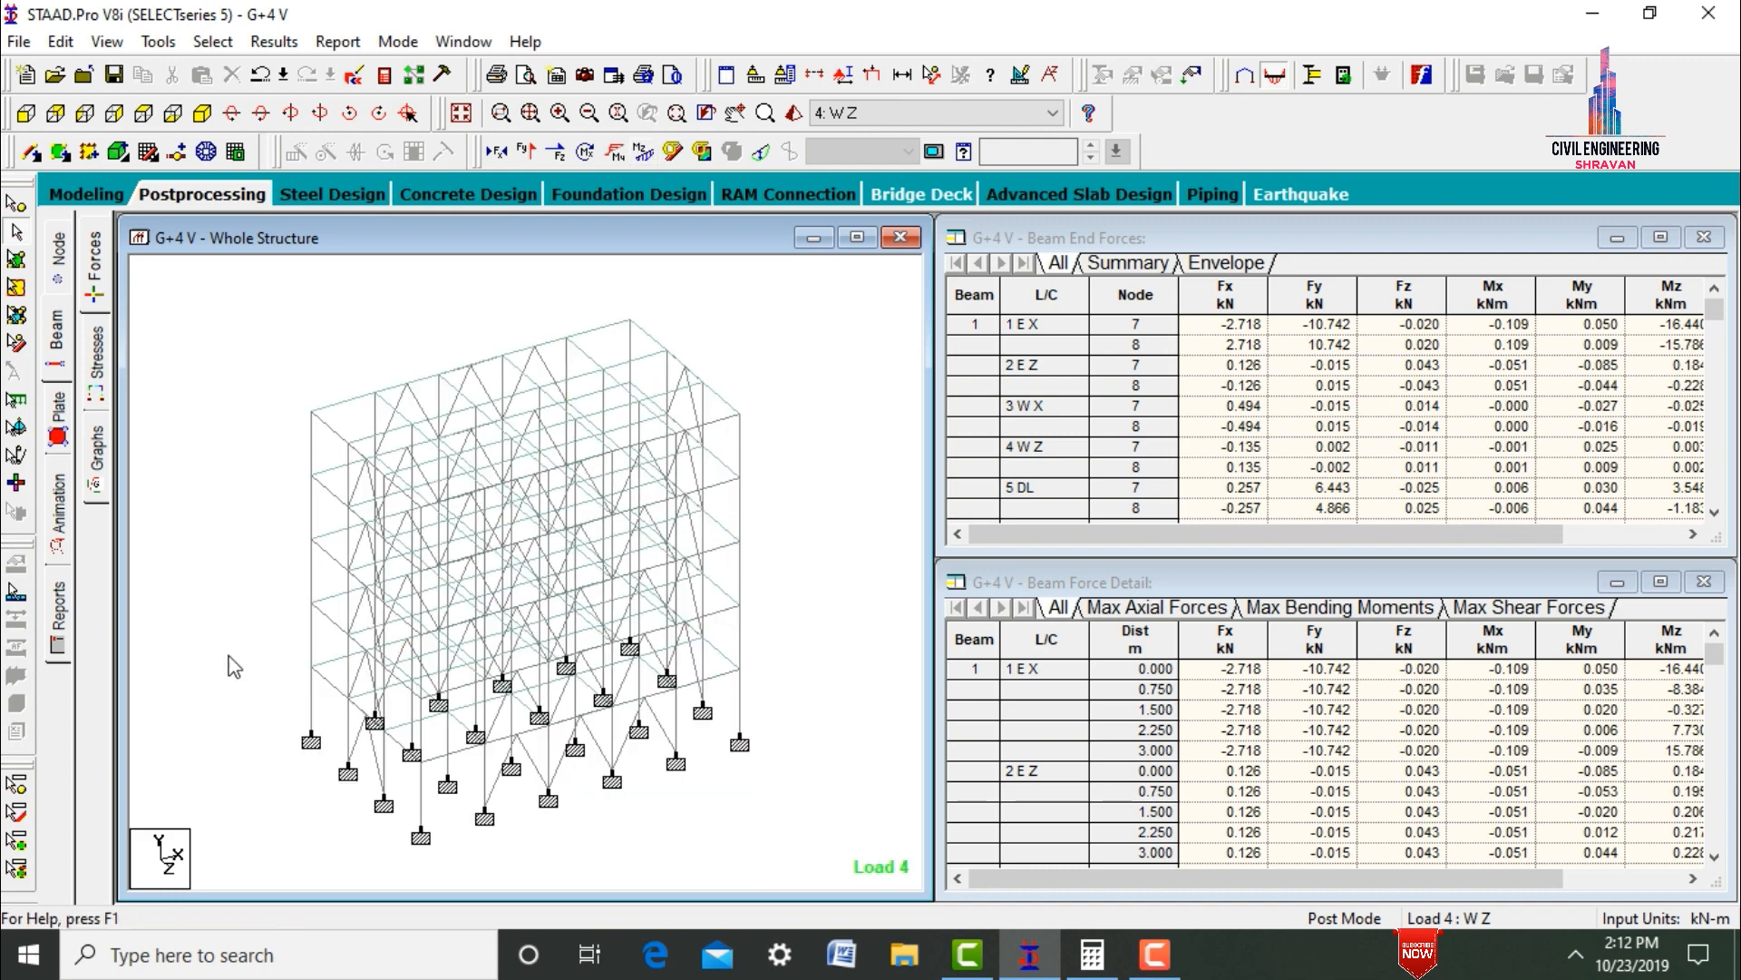
pyautogui.click(728, 667)
pyautogui.doubleClick(728, 667)
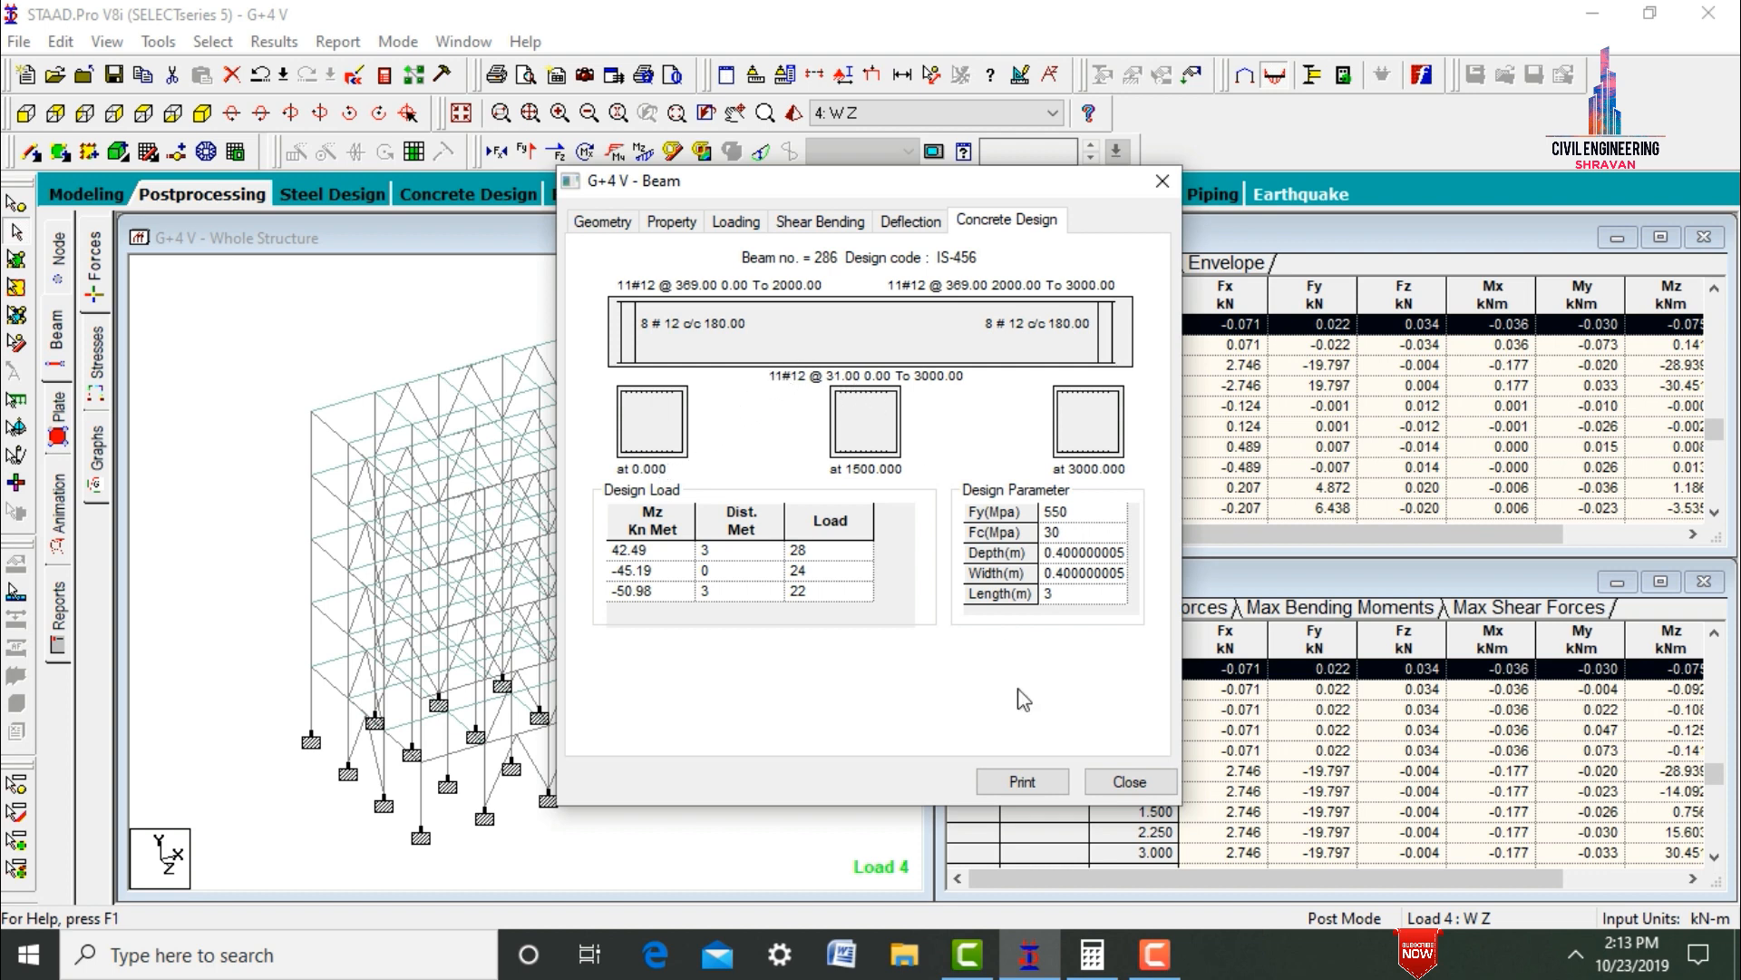
pyautogui.click(1129, 782)
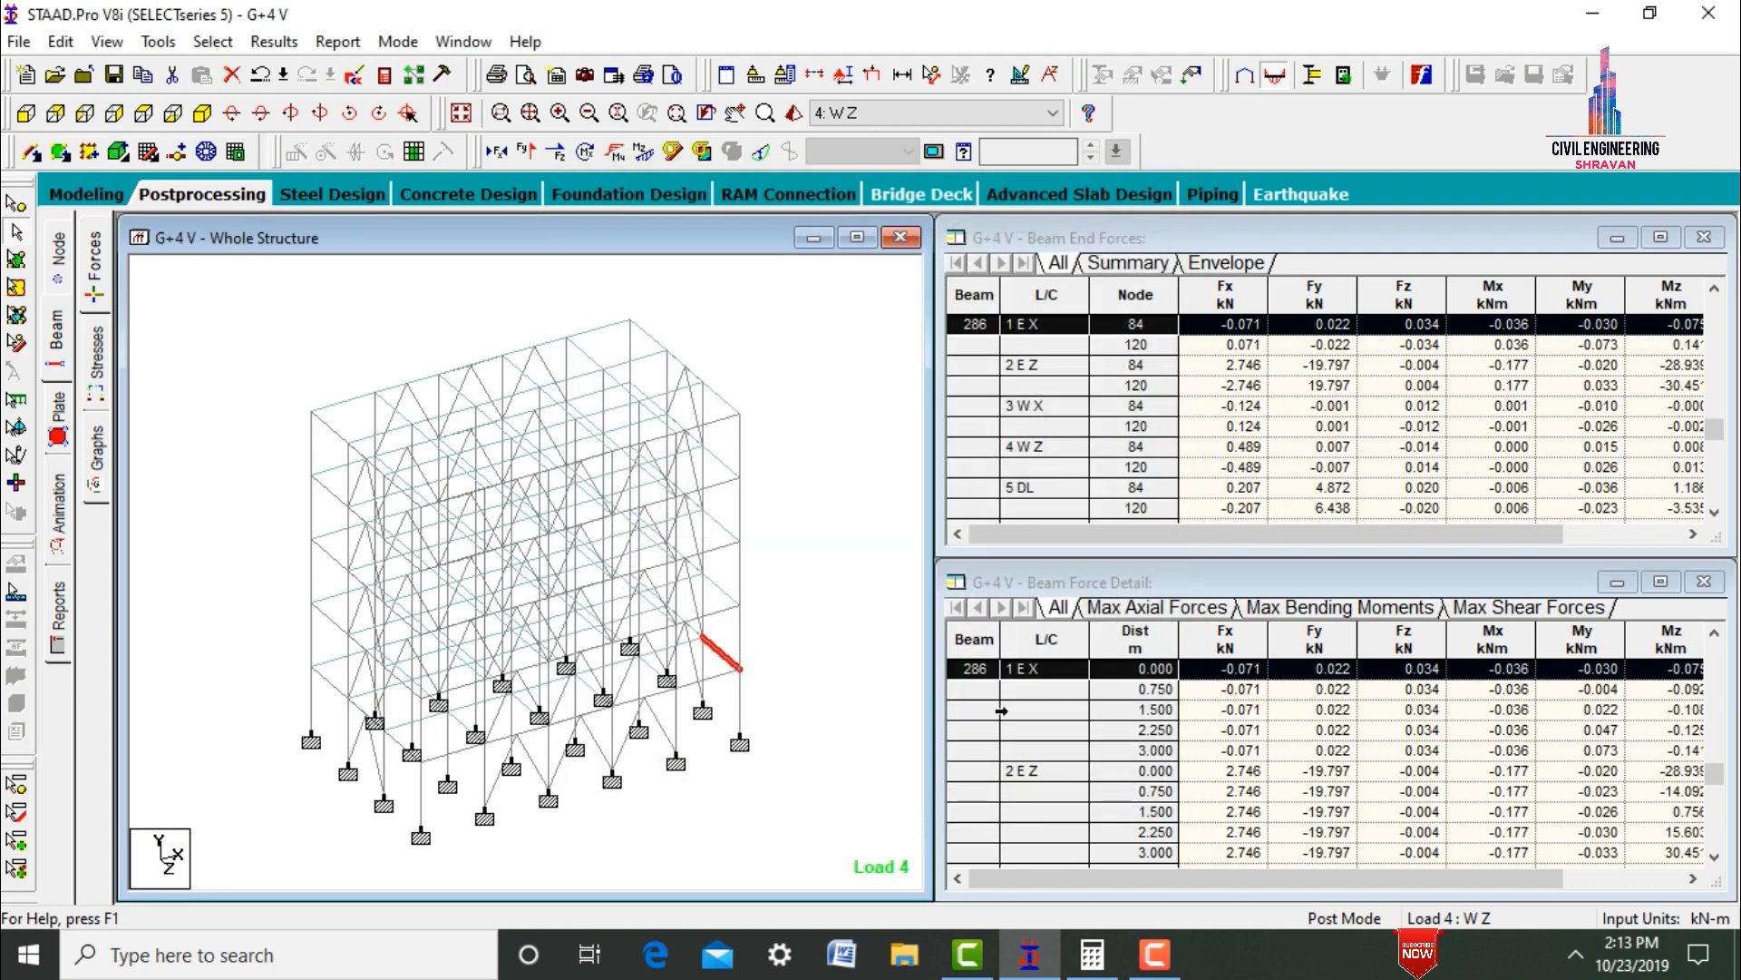
# - Examine the concrete design details of corner column 202 just above the first floor level
pyautogui.doubleClick(742, 635)
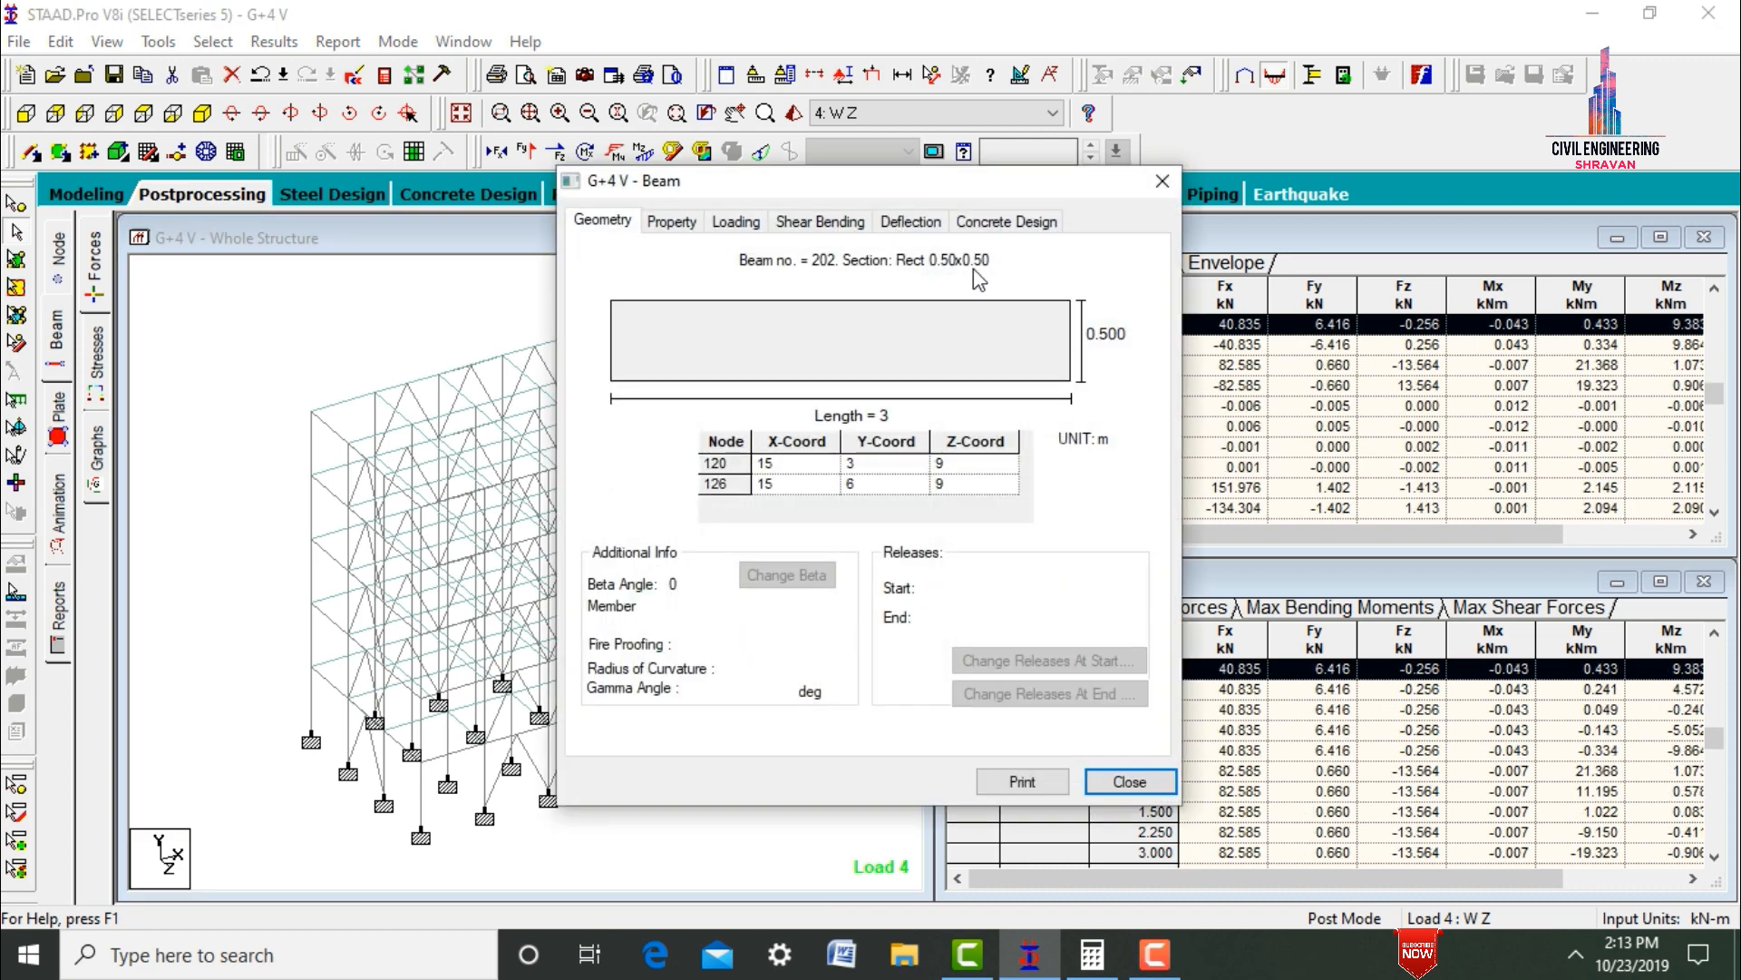
pyautogui.click(981, 222)
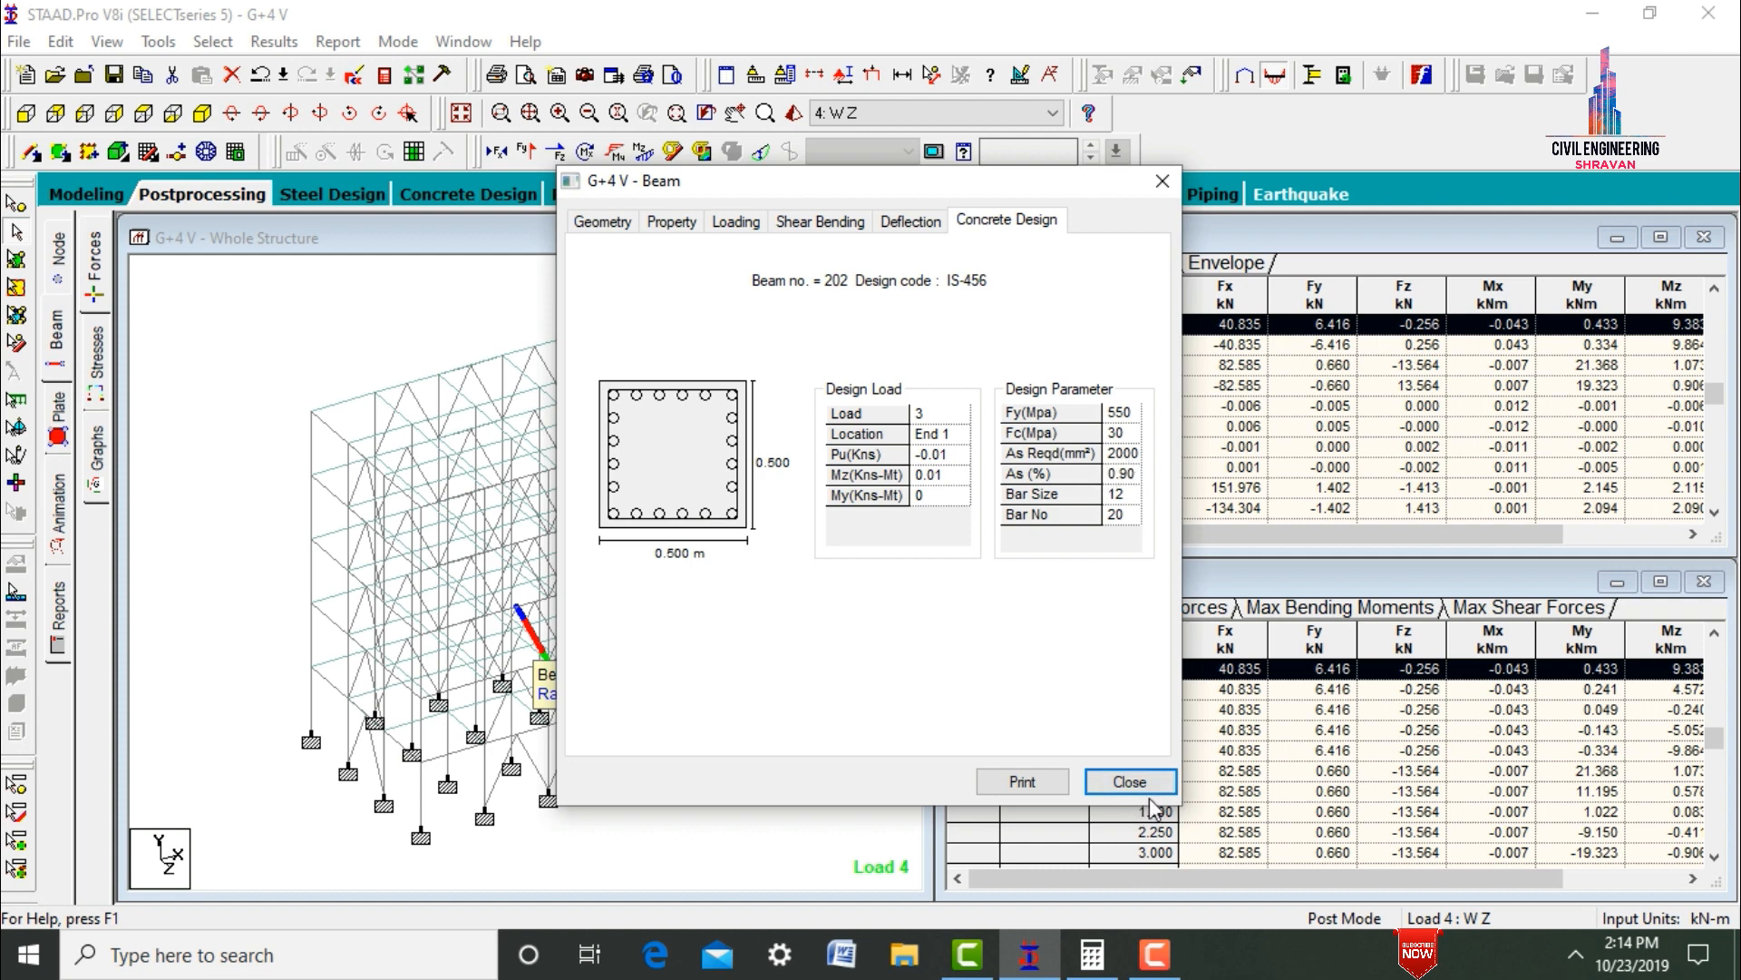
pyautogui.click(1130, 782)
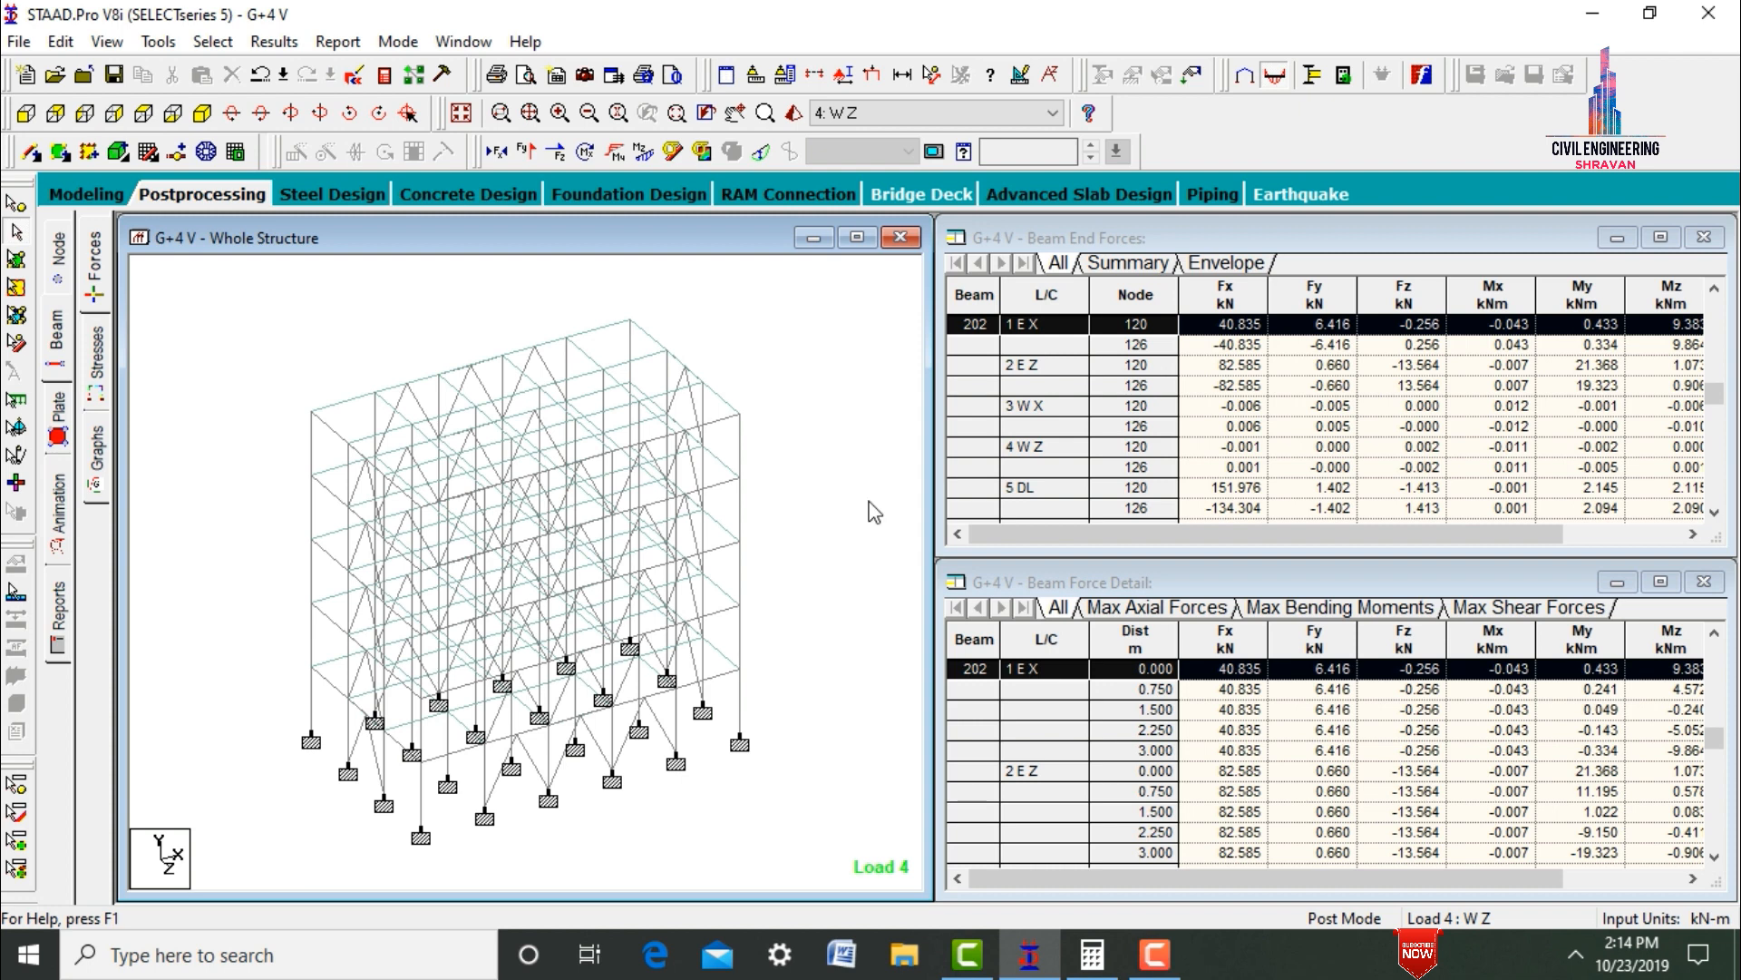
# - Open the analysis output file in STAAD Output Viewer and examine its concrete design results for the members
pyautogui.click(385, 76)
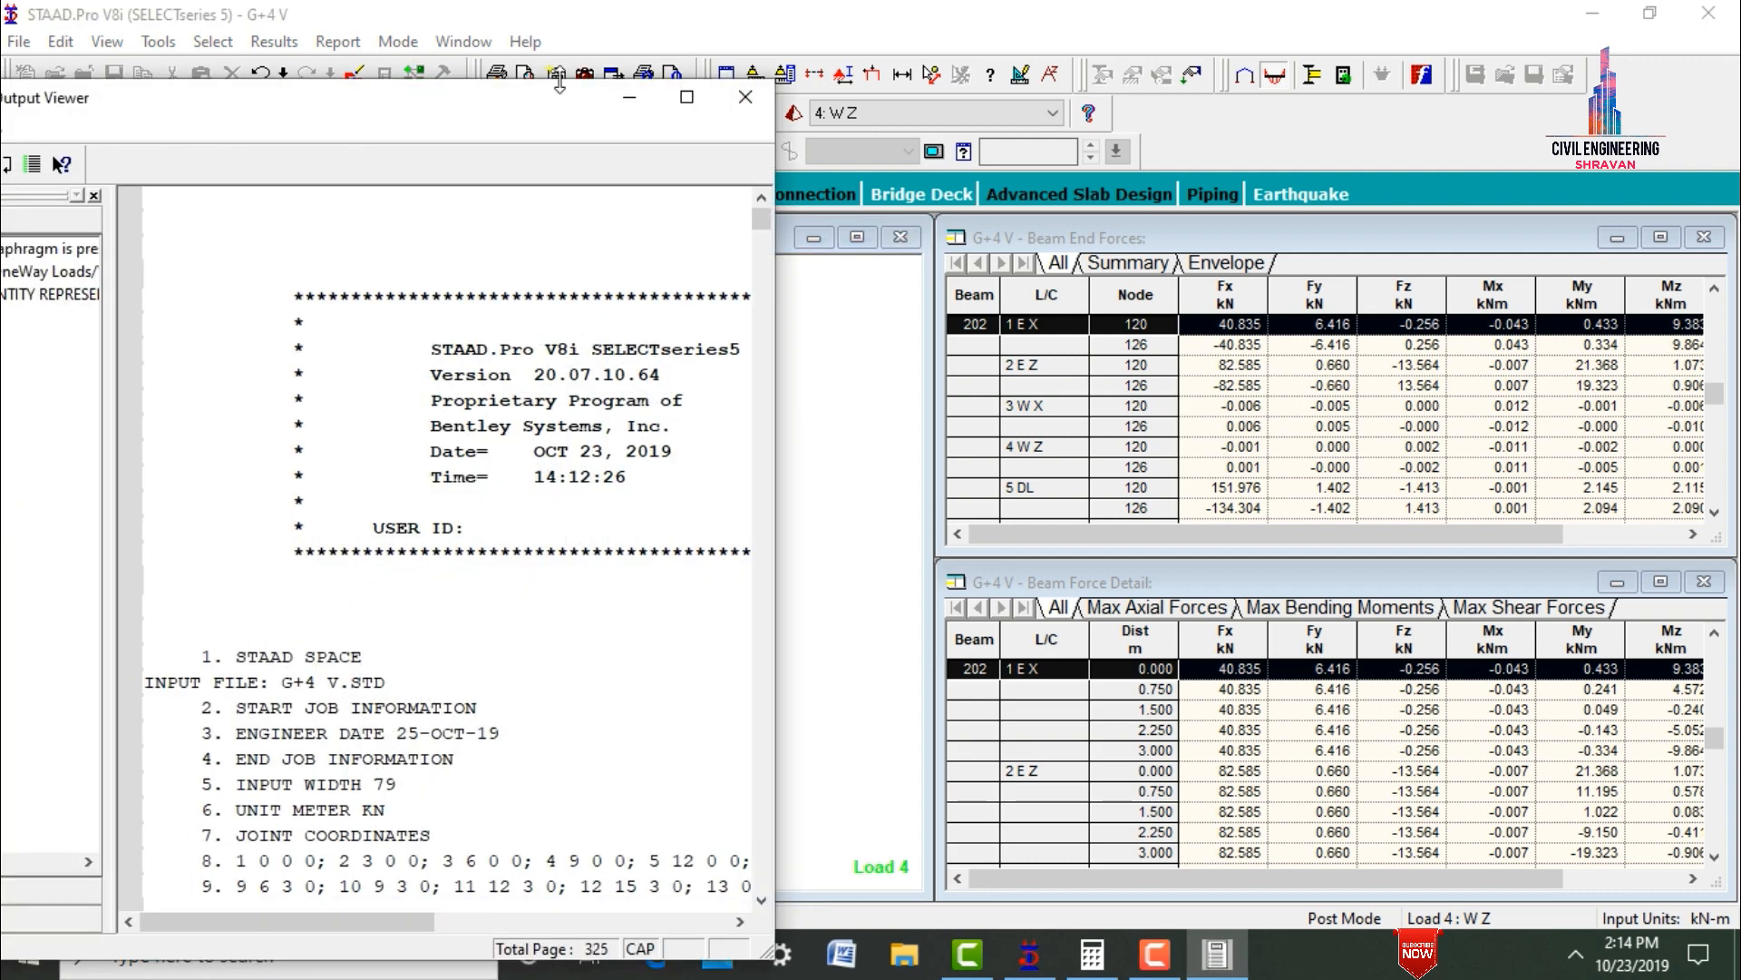
pyautogui.moveTo(560, 102); pyautogui.dragTo(907, 2)
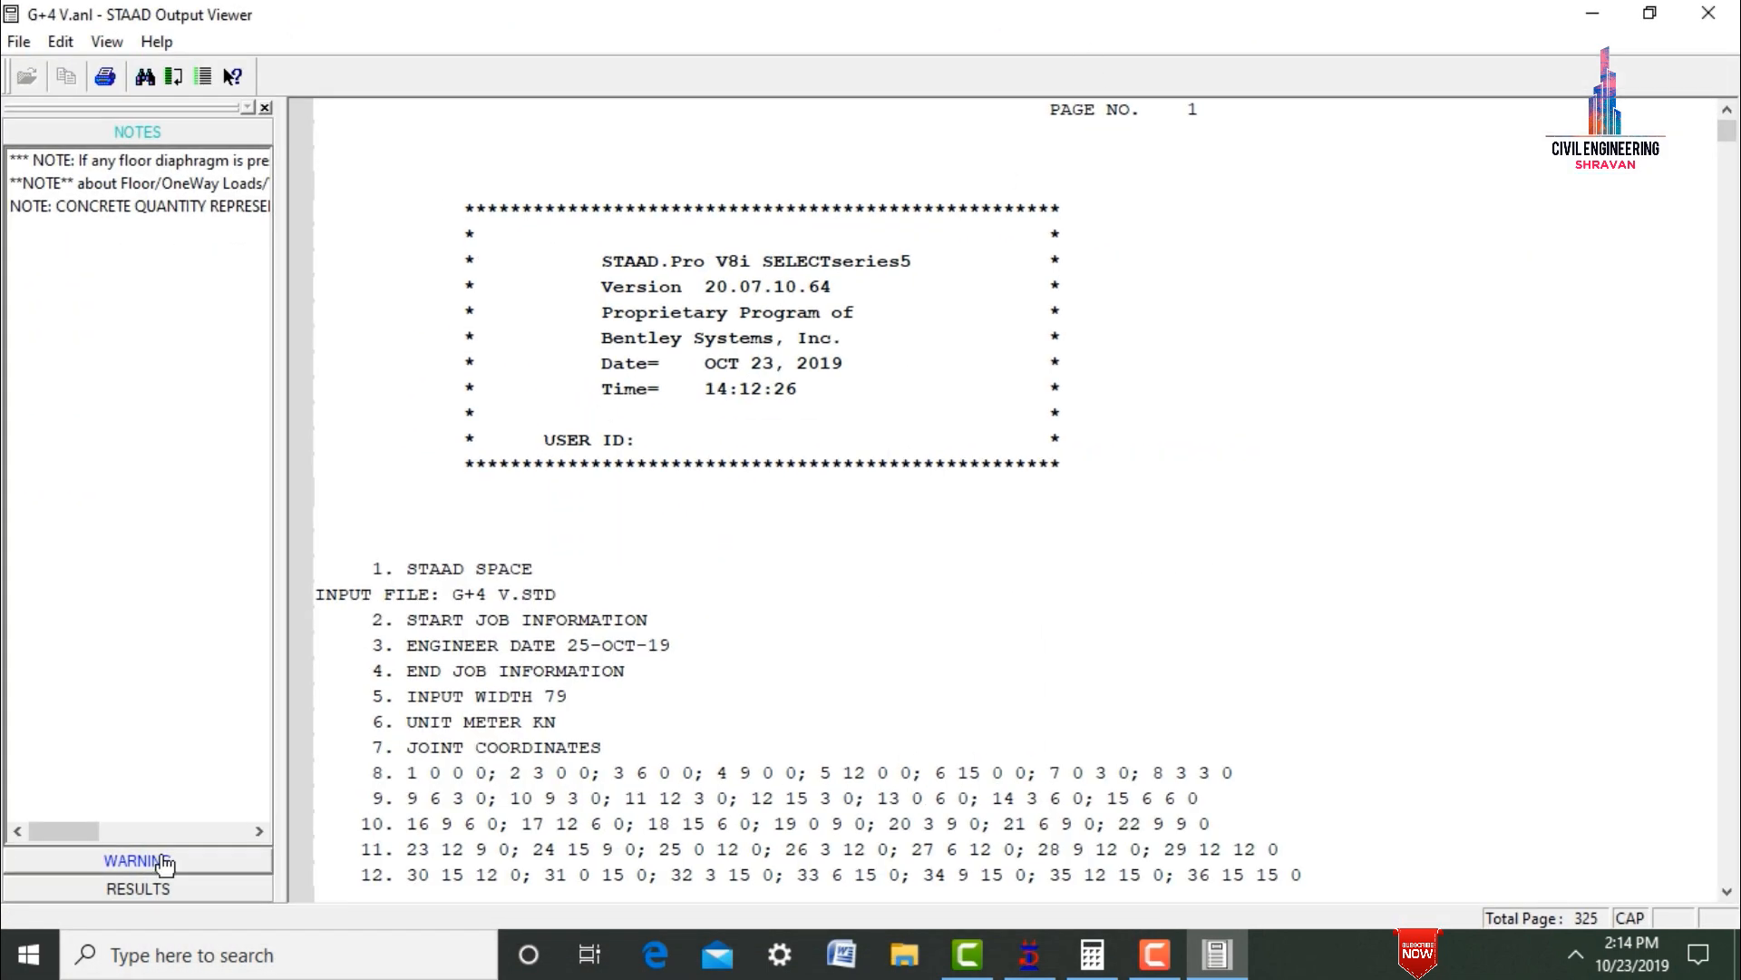
pyautogui.click(156, 894)
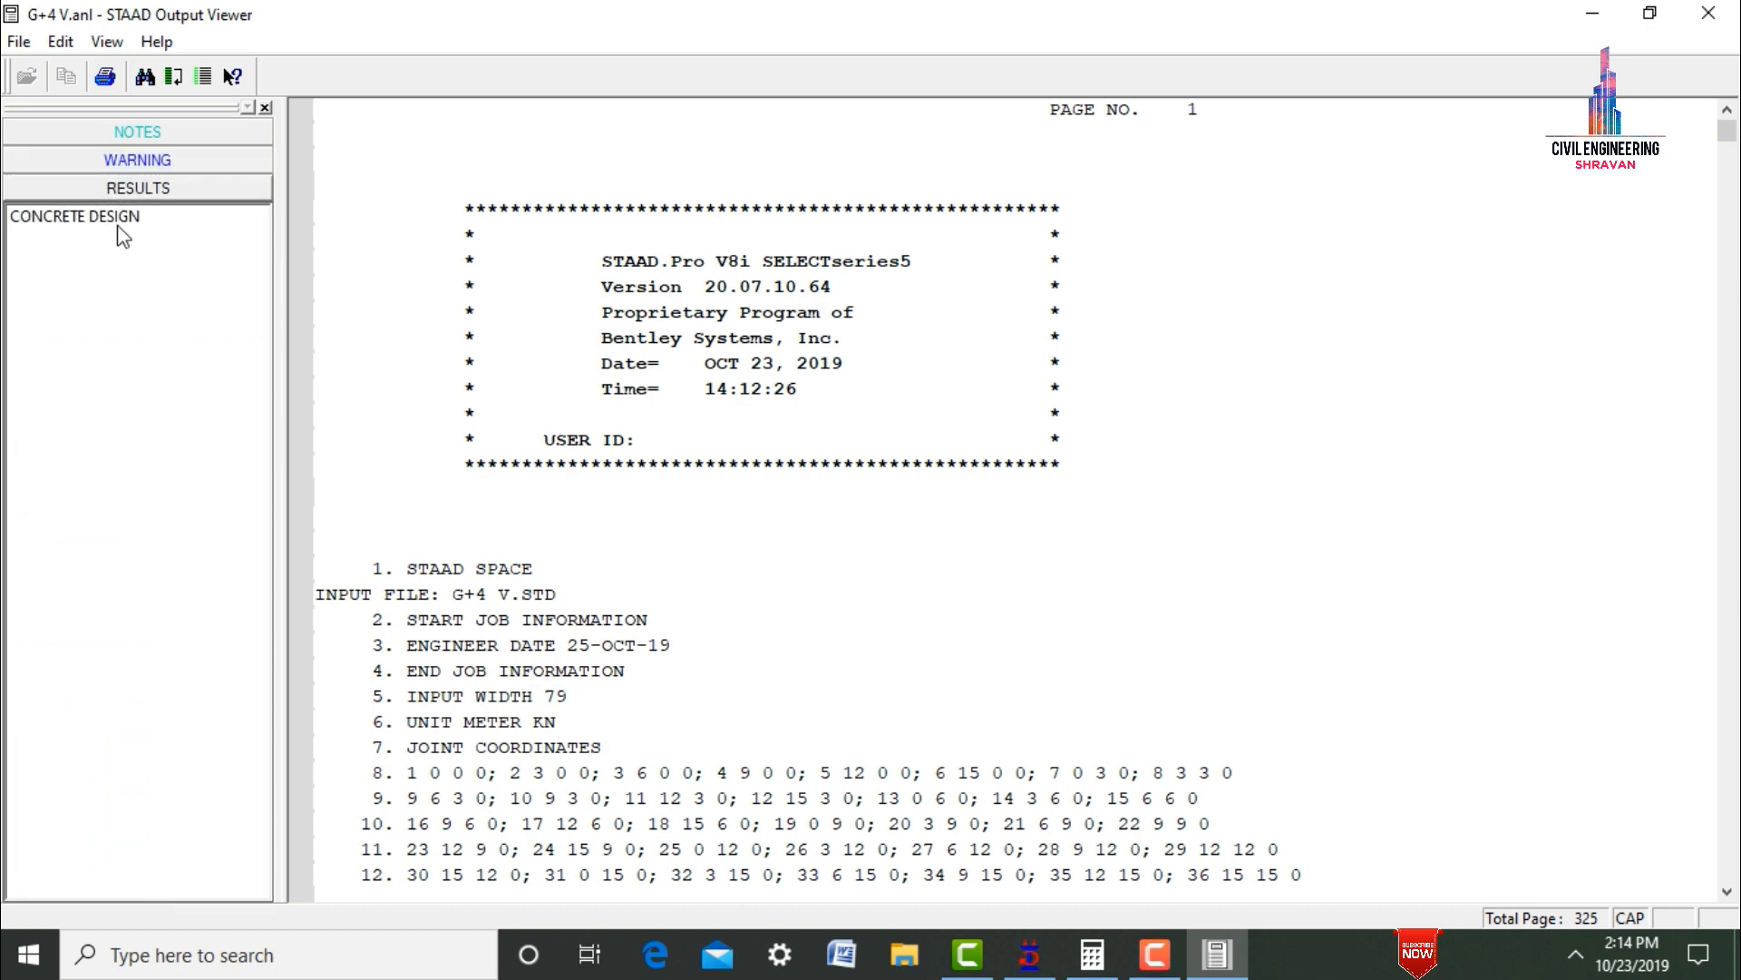
pyautogui.click(120, 222)
pyautogui.click(1739, 254)
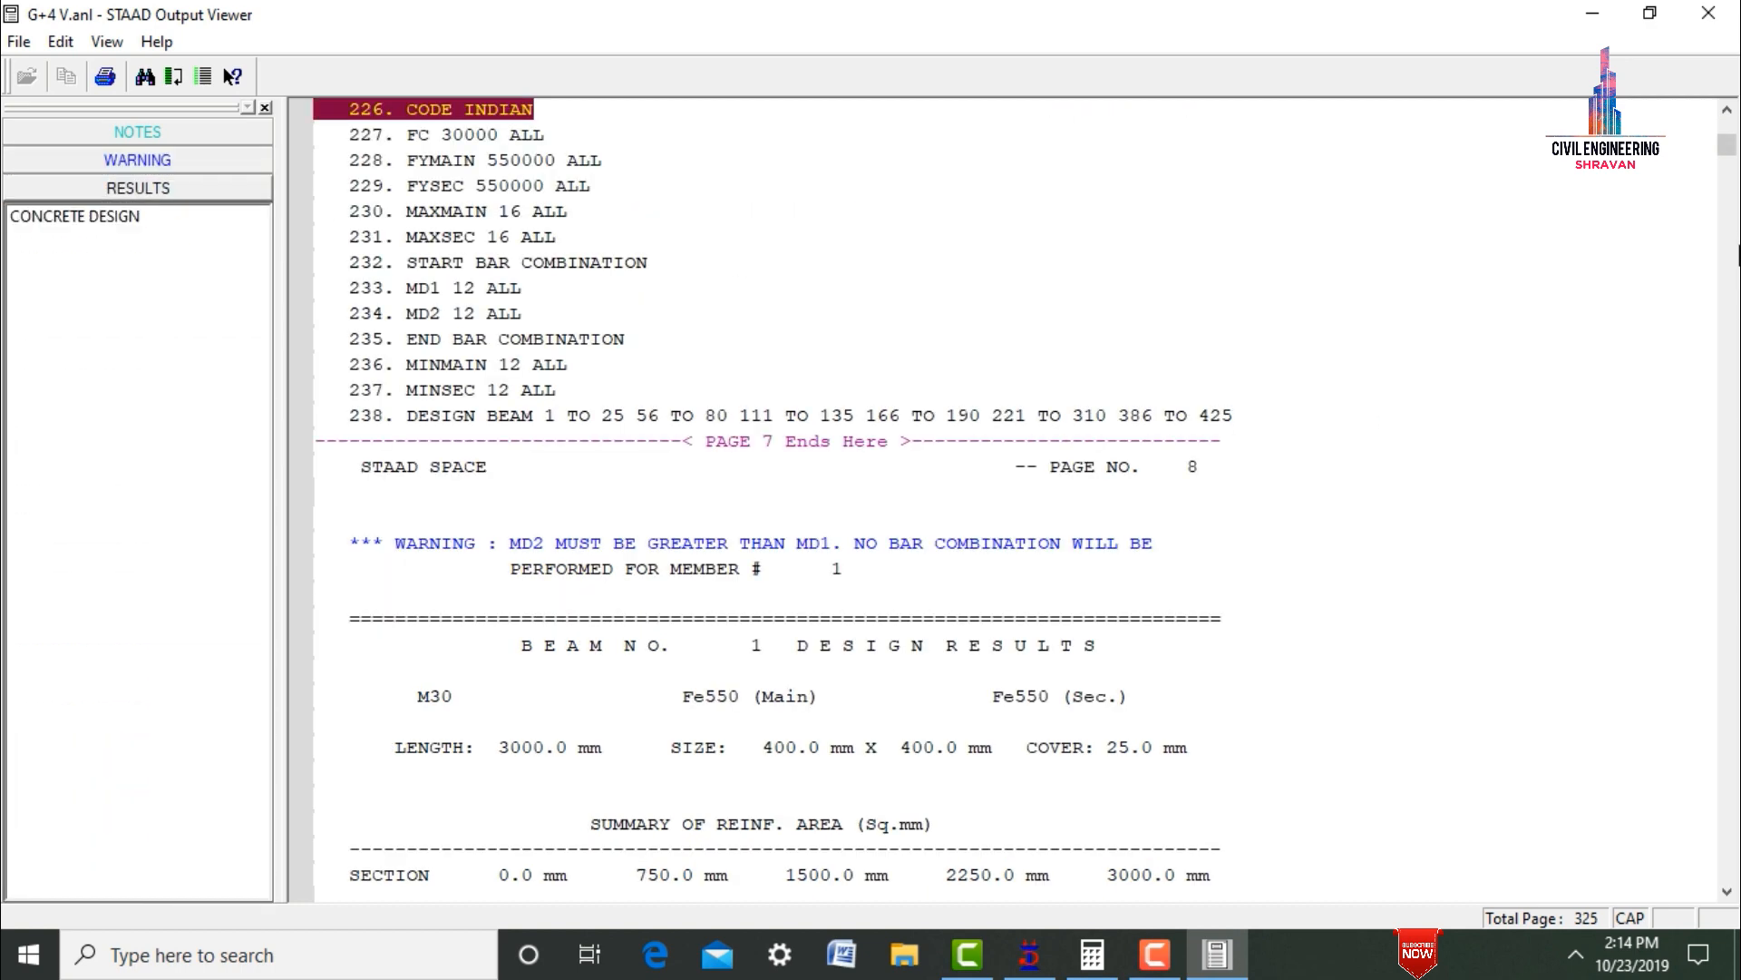
pyautogui.moveTo(1731, 295); pyautogui.dragTo(1732, 294)
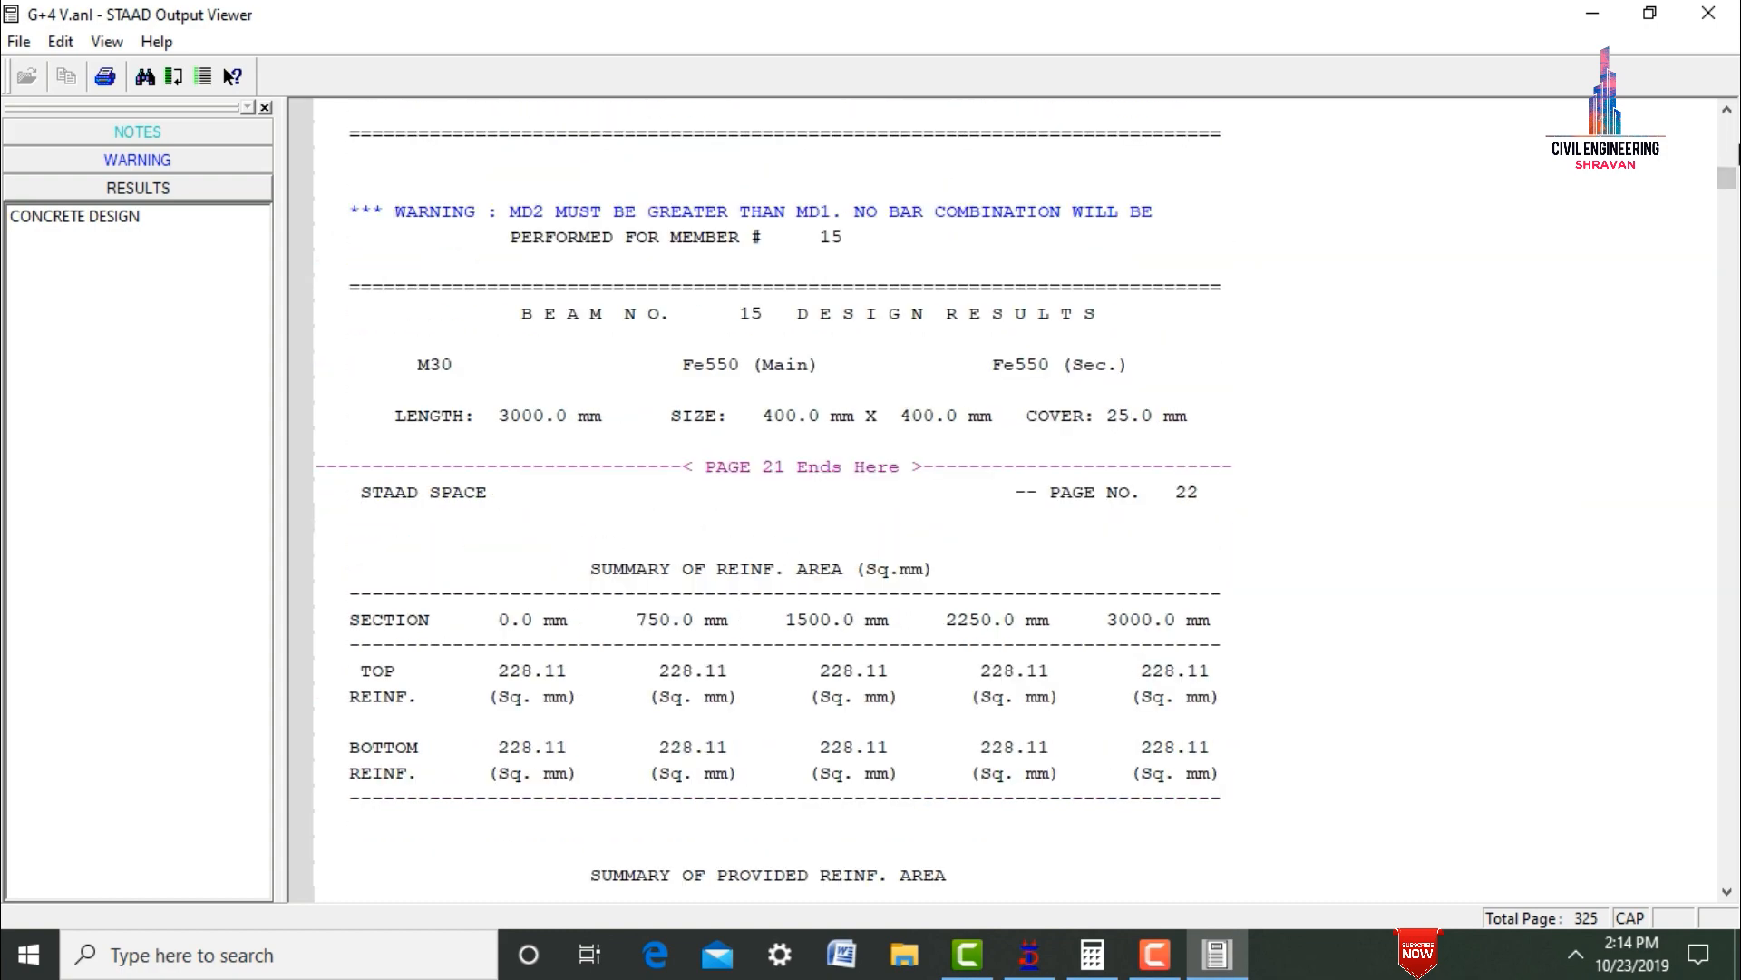
pyautogui.moveTo(1731, 197); pyautogui.dragTo(1731, 608)
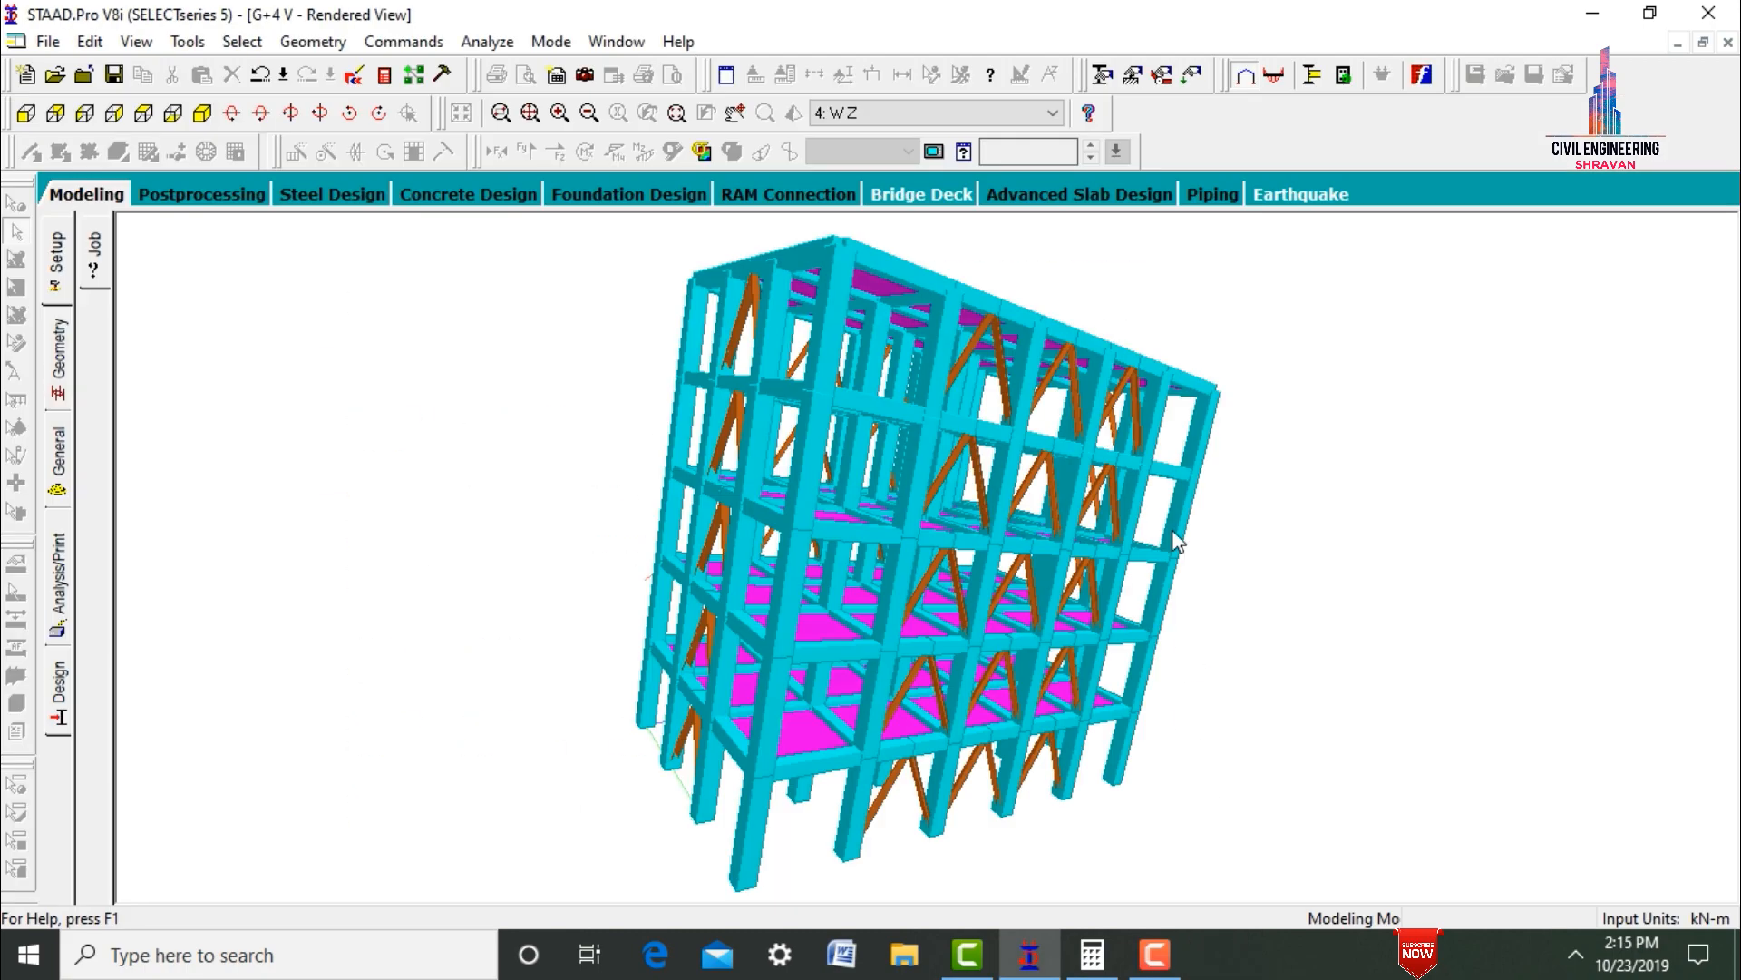
pyautogui.moveTo(1176, 541); pyautogui.dragTo(895, 541)
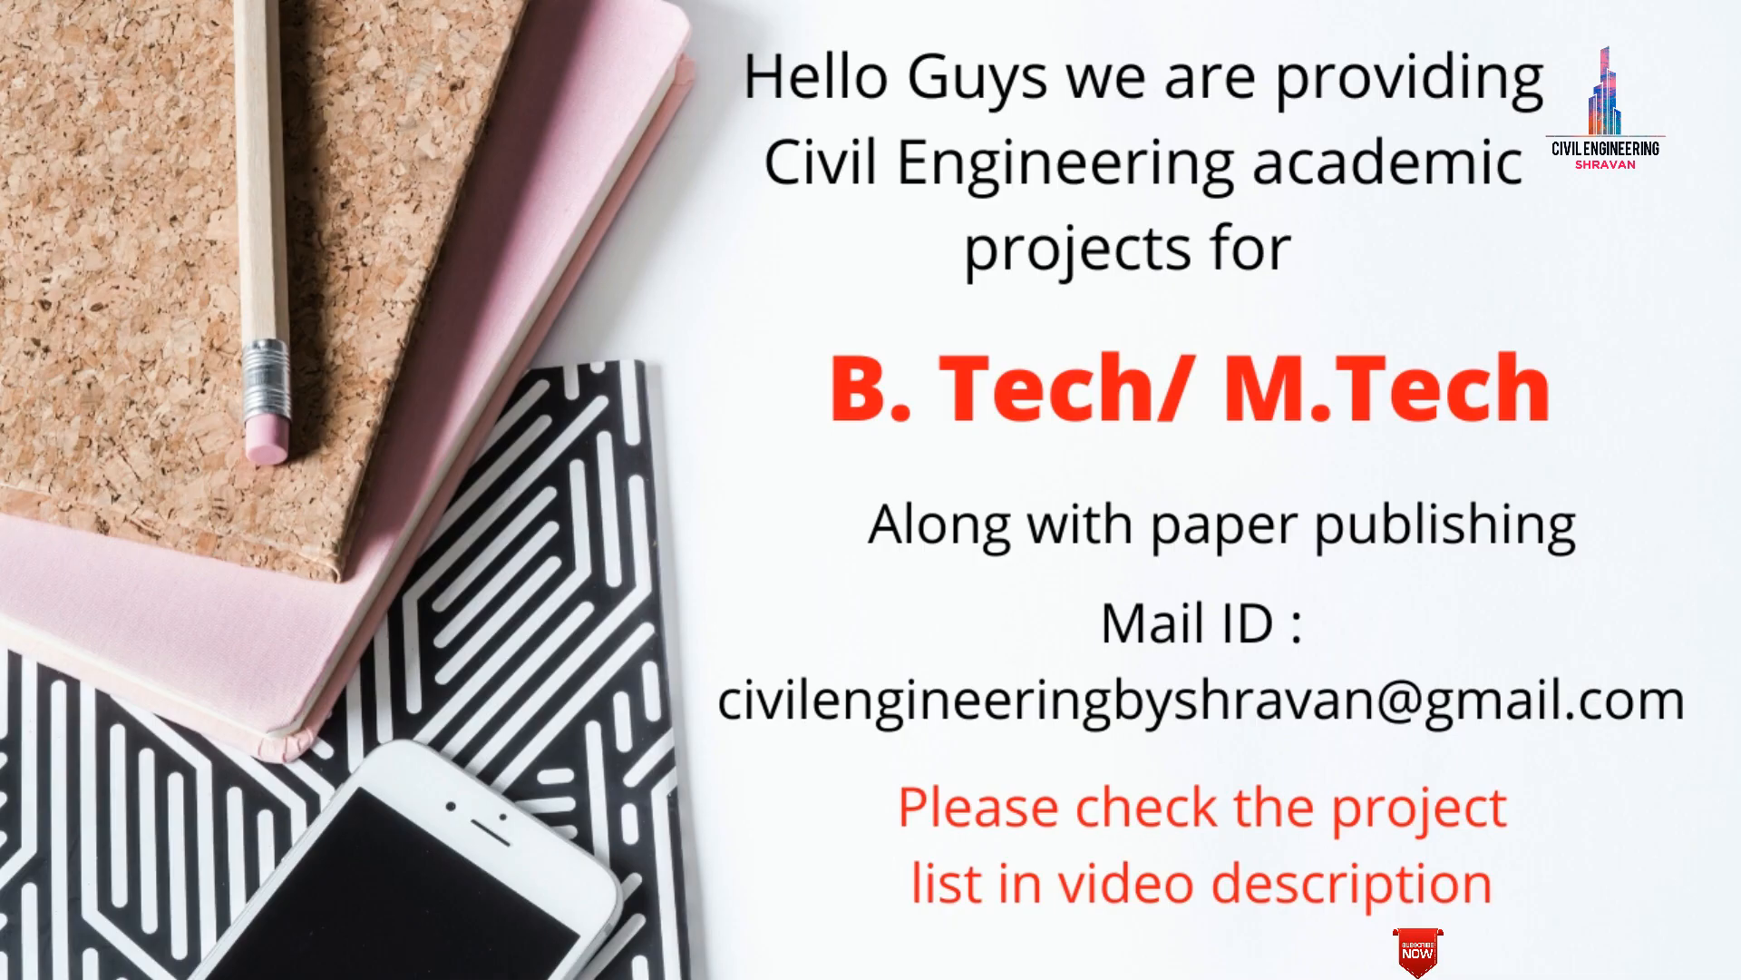